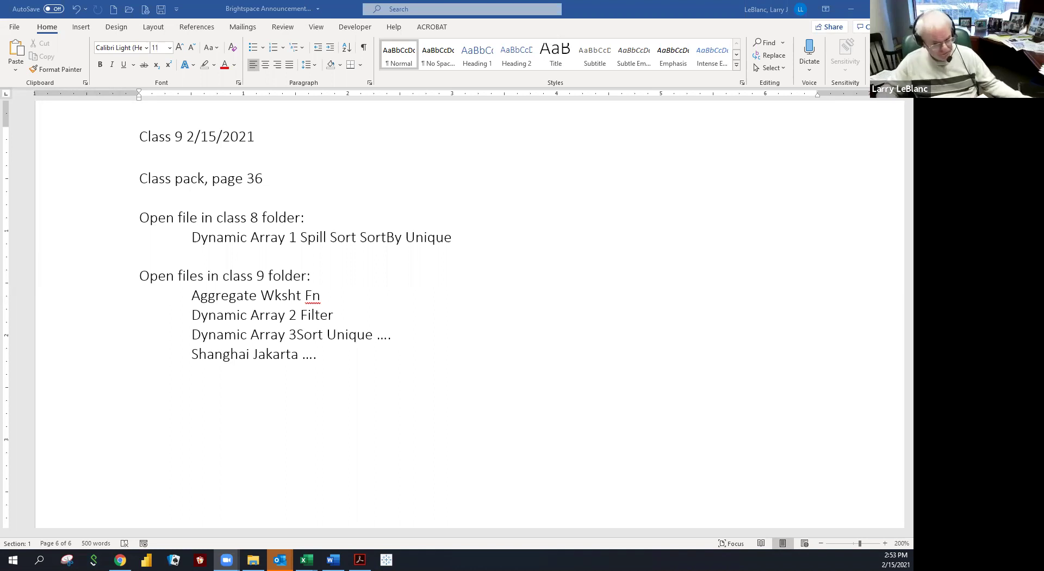
# - Switch to the Dynamic Array 1 Spill Sort SortBy Unique workbook in Excel and open the 2 SORT Wksht Fn sheet
pyautogui.click(307, 560)
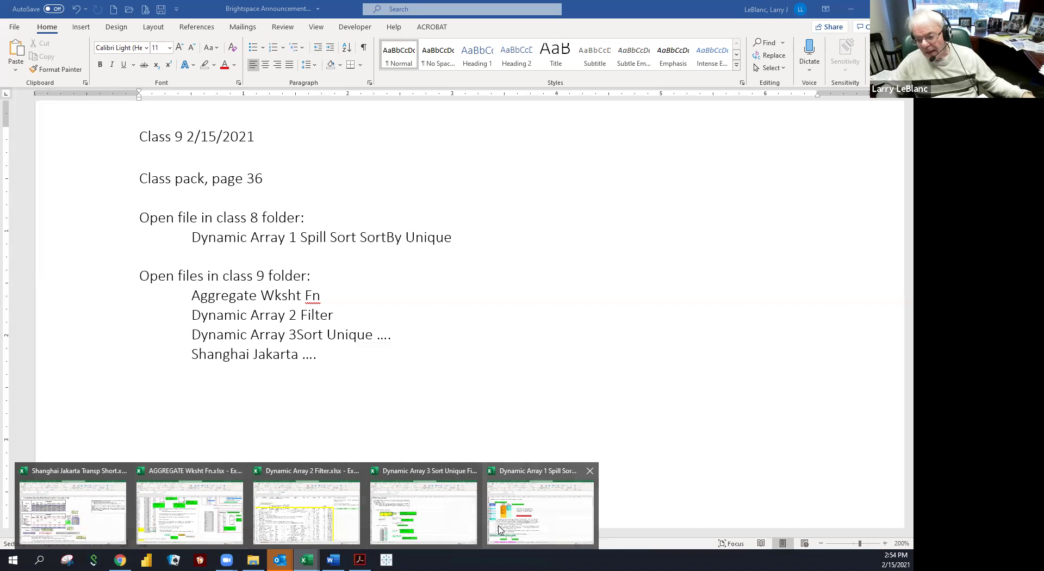
pyautogui.click(516, 514)
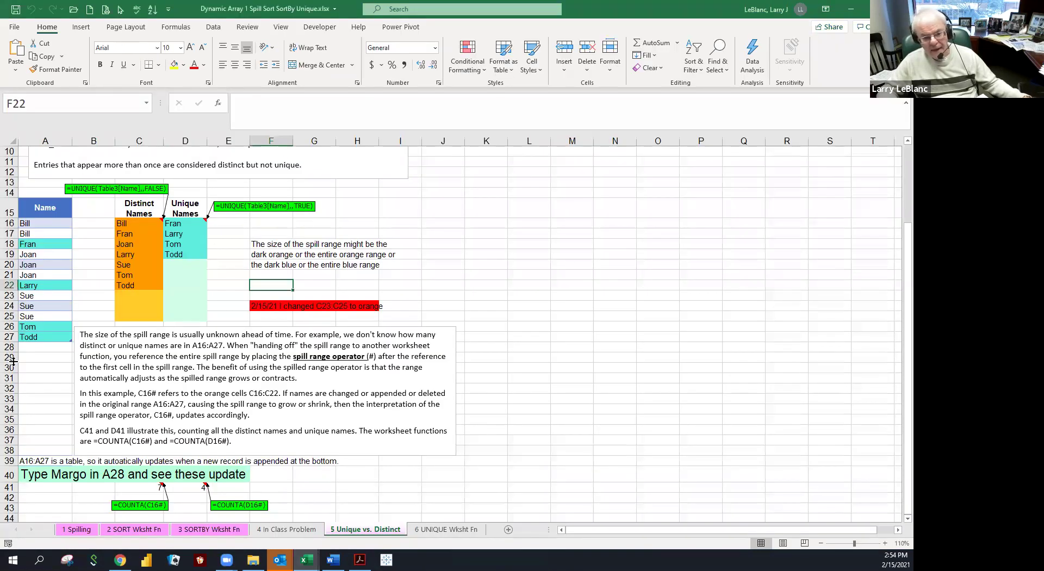
pyautogui.click(44, 379)
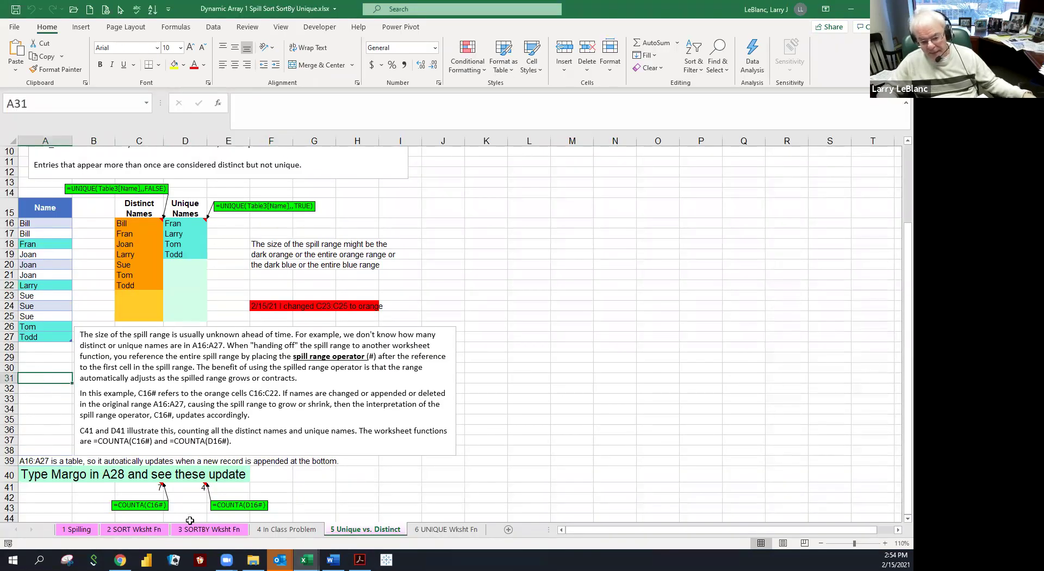
pyautogui.click(146, 530)
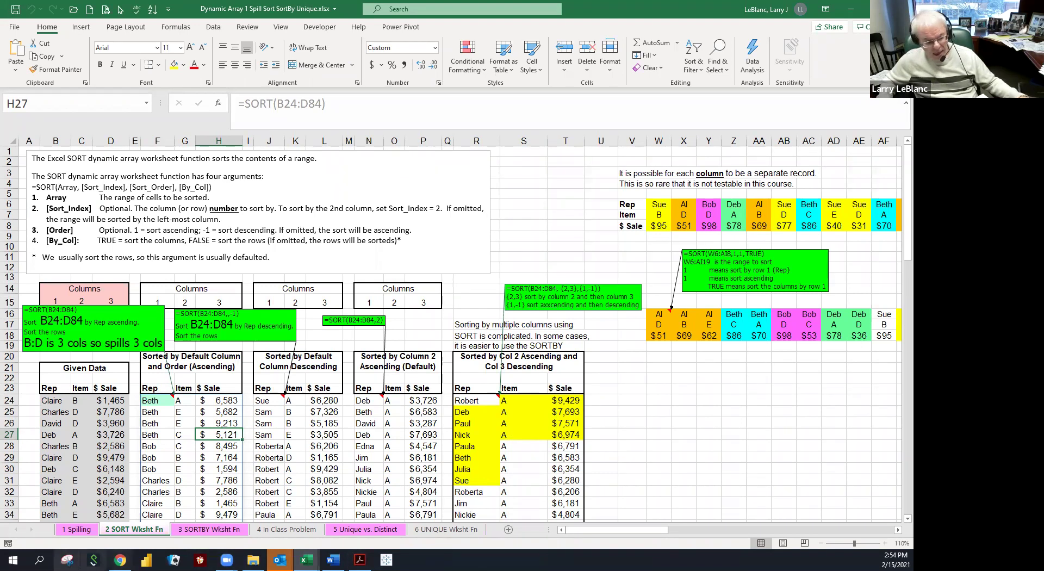
# - Minimize the Excel, Word and Outlook windows to bring page 36 of the class pack PDF into view in Adobe Acrobat
pyautogui.click(360, 559)
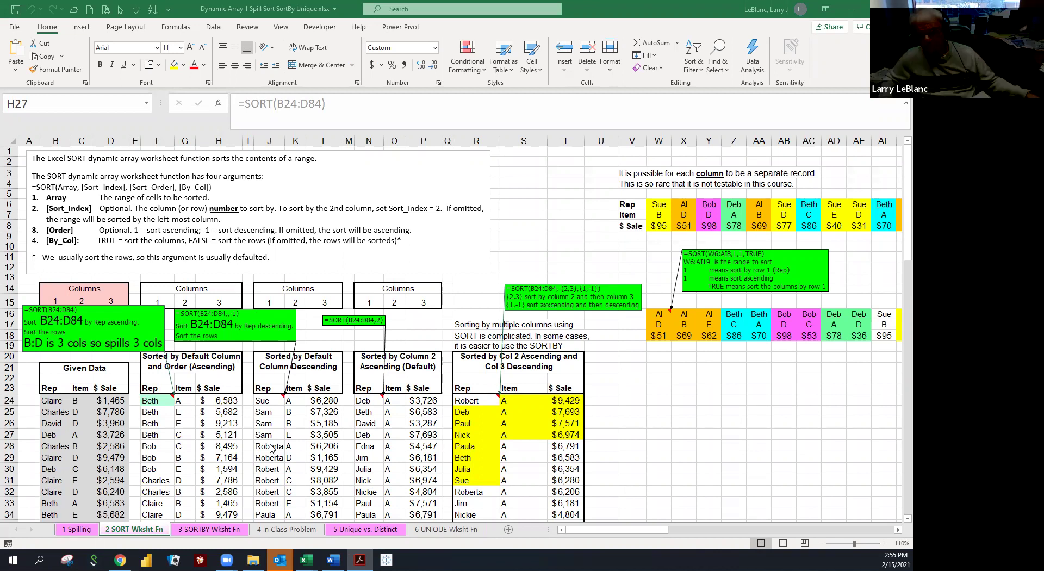
pyautogui.click(248, 446)
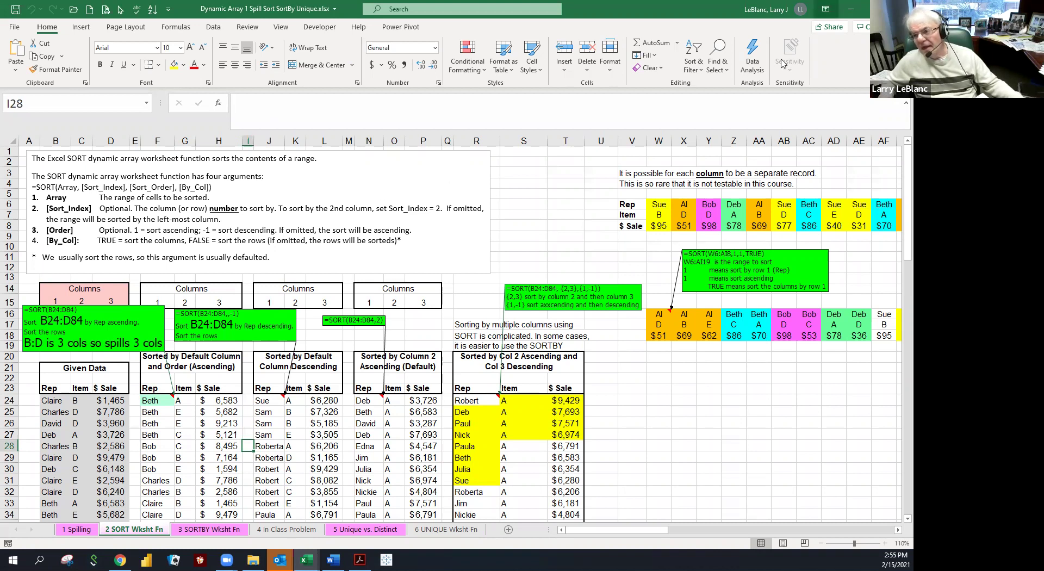
pyautogui.click(850, 12)
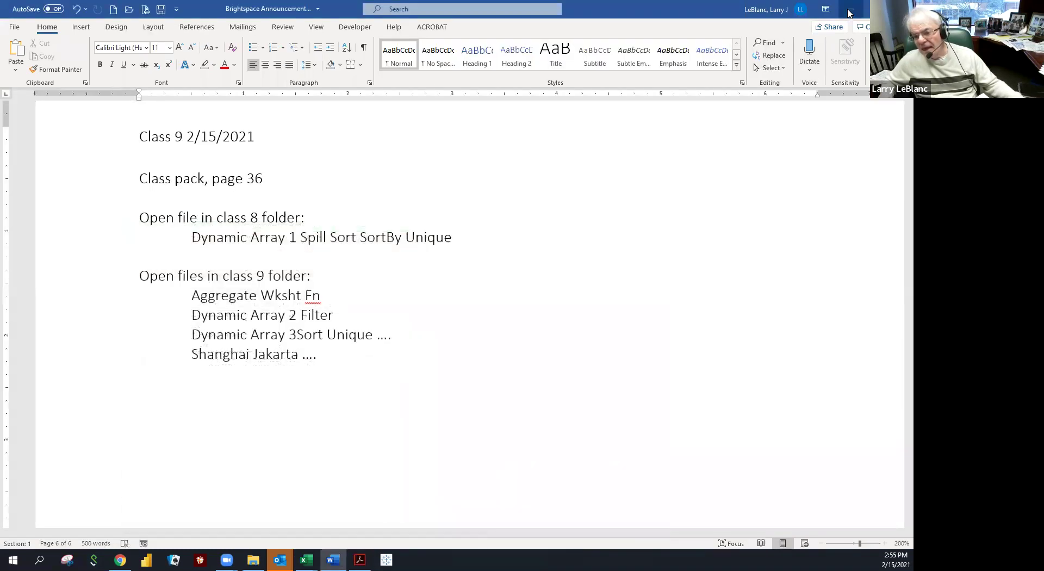
pyautogui.click(850, 12)
pyautogui.click(849, 12)
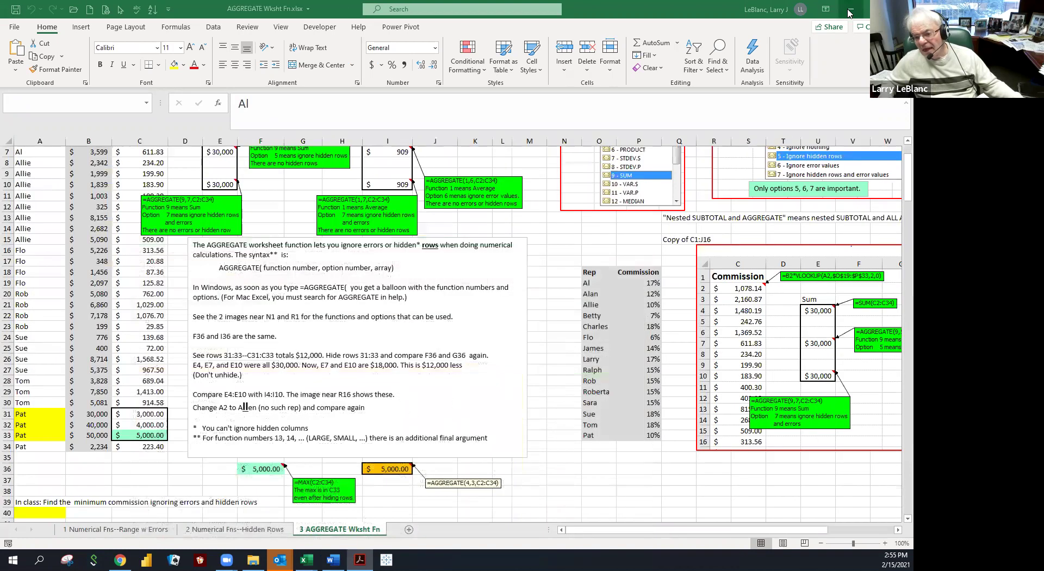
pyautogui.click(850, 12)
pyautogui.click(849, 12)
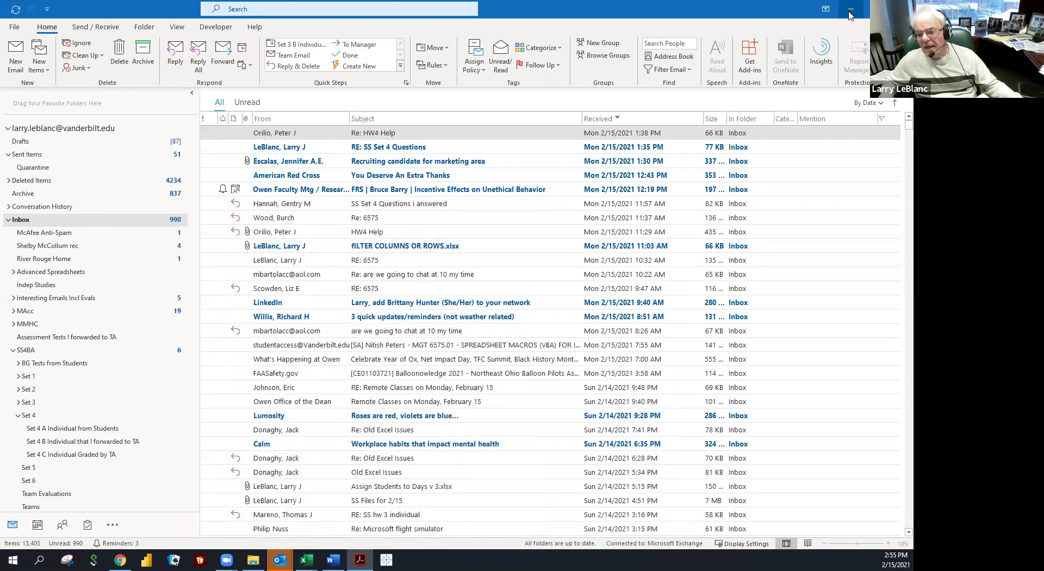
pyautogui.click(471, 193)
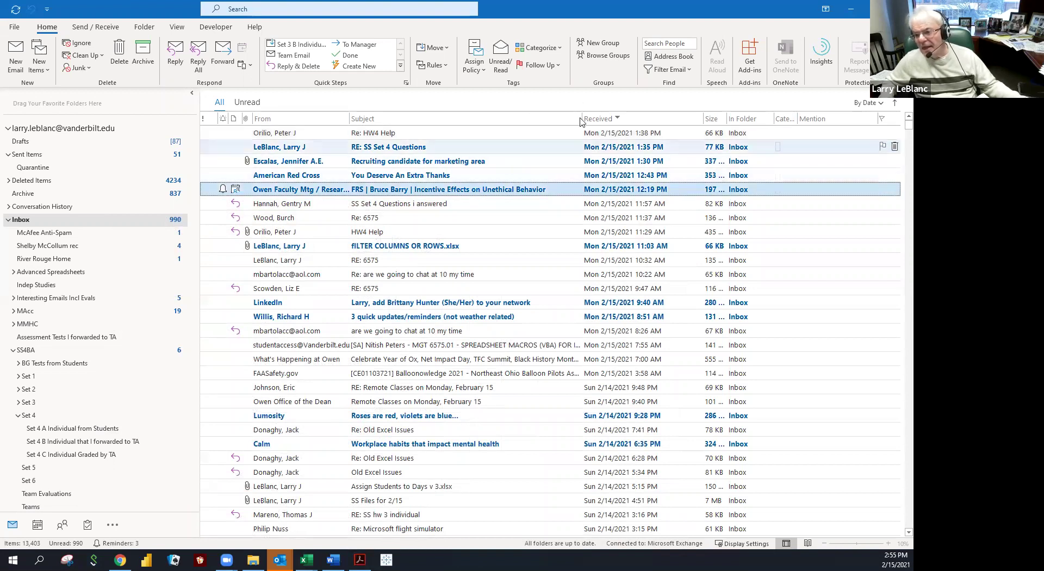
pyautogui.click(851, 12)
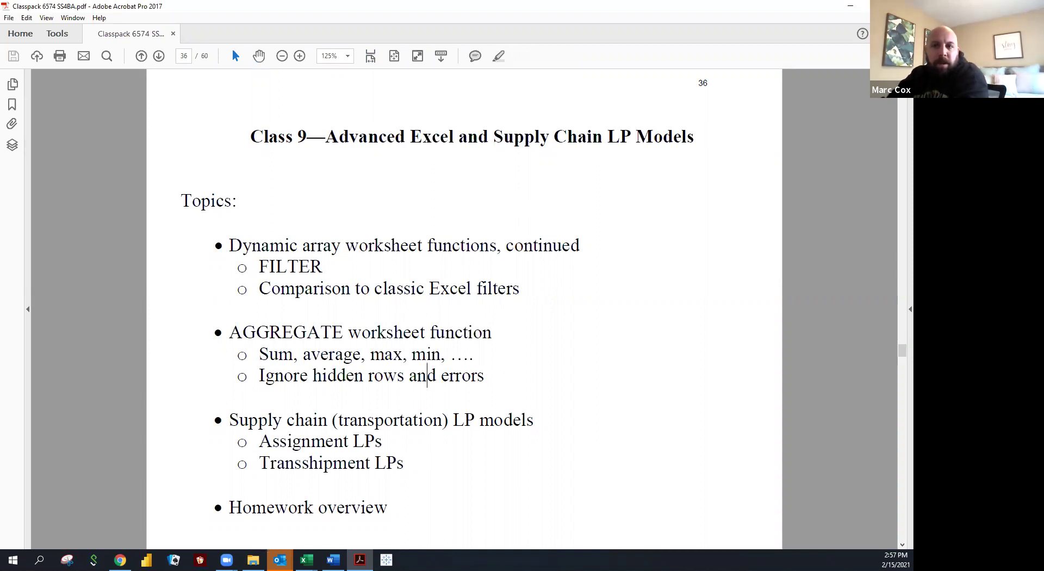
# - Switch to the Word class announcement and review the files listed for the class 8 and class 9 folders
pyautogui.hotkey('alt', 'Tab')
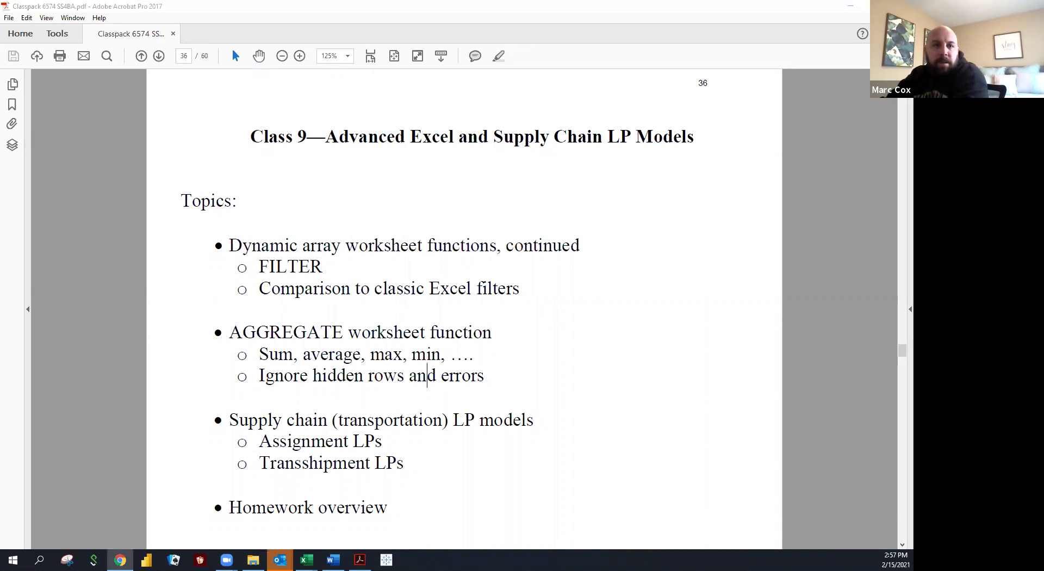
pyautogui.hotkey('alt', 'Tab')
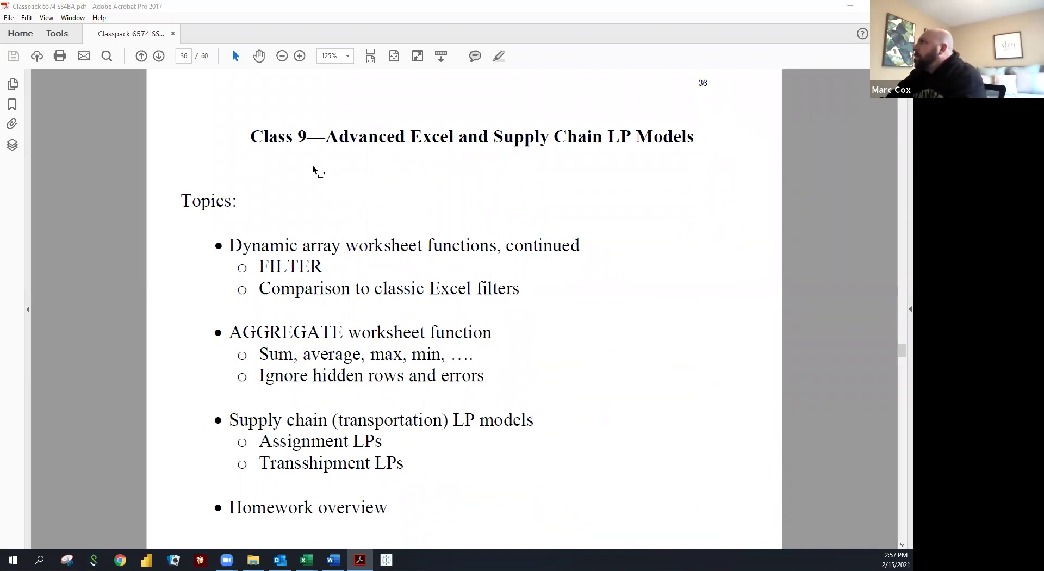
pyautogui.click(314, 484)
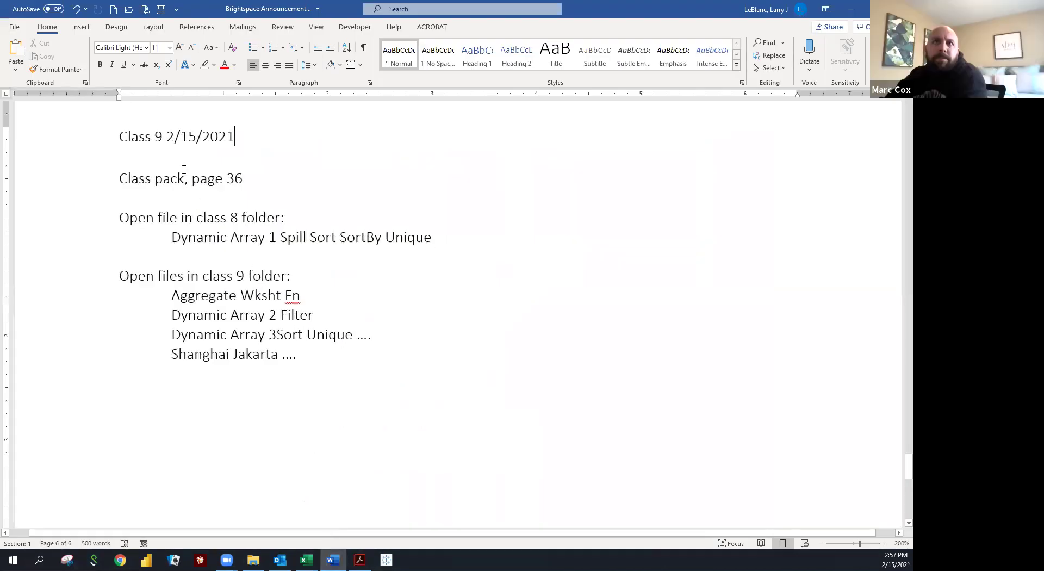
pyautogui.moveTo(119, 217); pyautogui.dragTo(455, 236)
pyautogui.moveTo(117, 275); pyautogui.dragTo(321, 355)
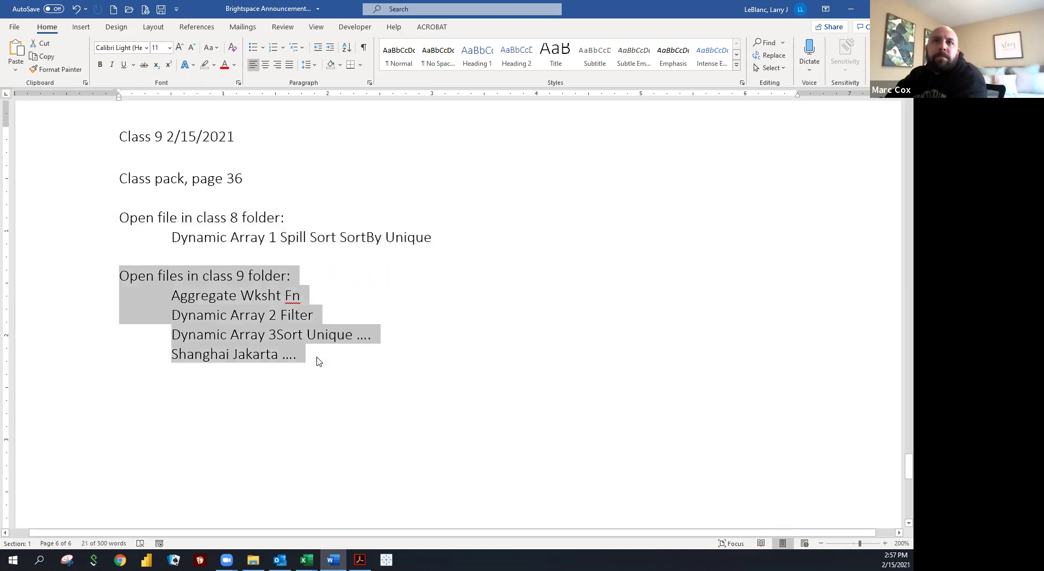
pyautogui.click(317, 355)
pyautogui.click(282, 297)
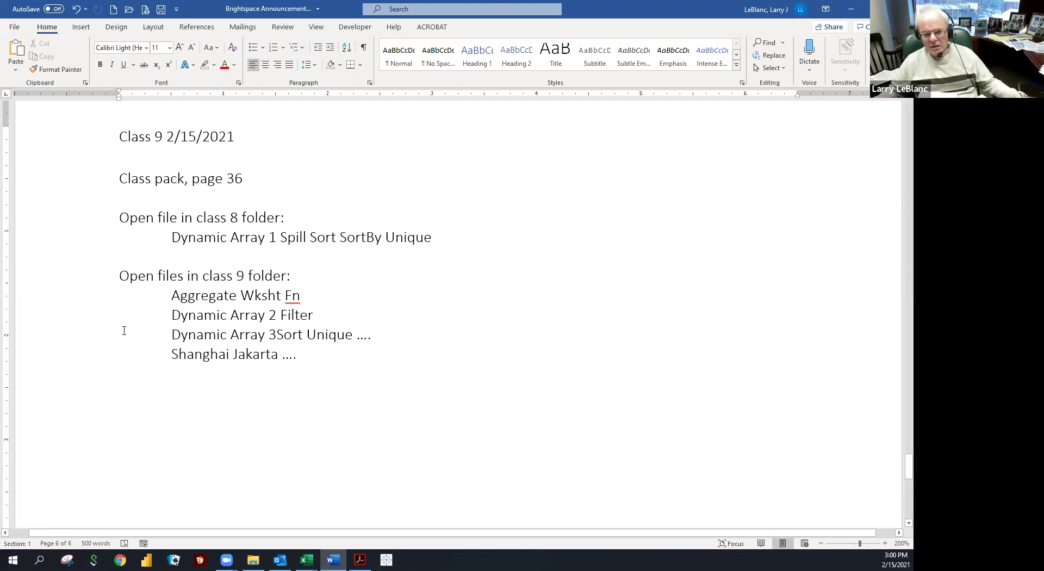
pyautogui.click(236, 247)
pyautogui.click(280, 239)
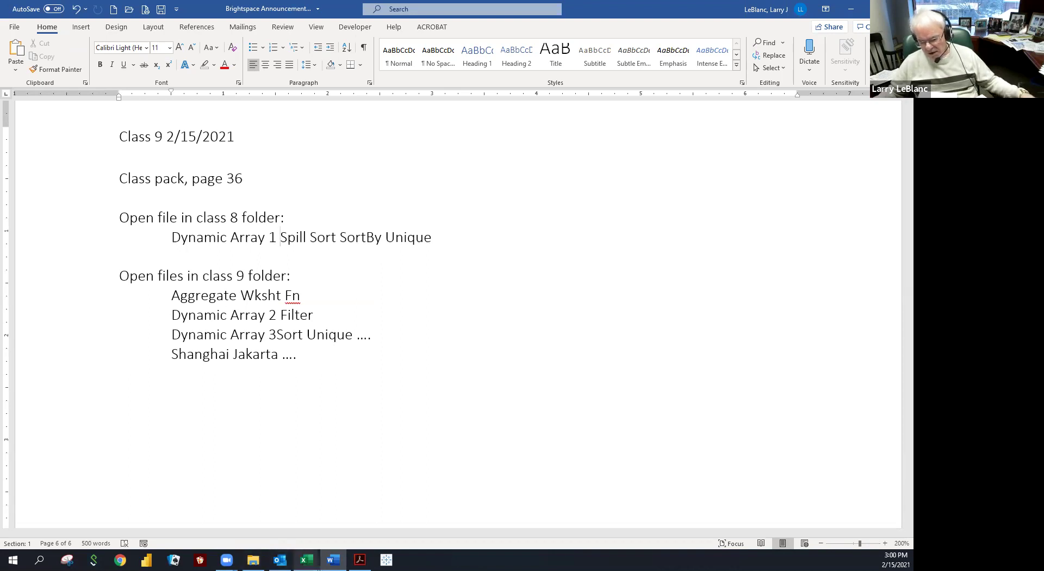
# - Return to the Dynamic Array 1 Spill Sort SortBy Unique workbook in Excel and show its SORT sheet in a maximized window
pyautogui.moveTo(306, 559)
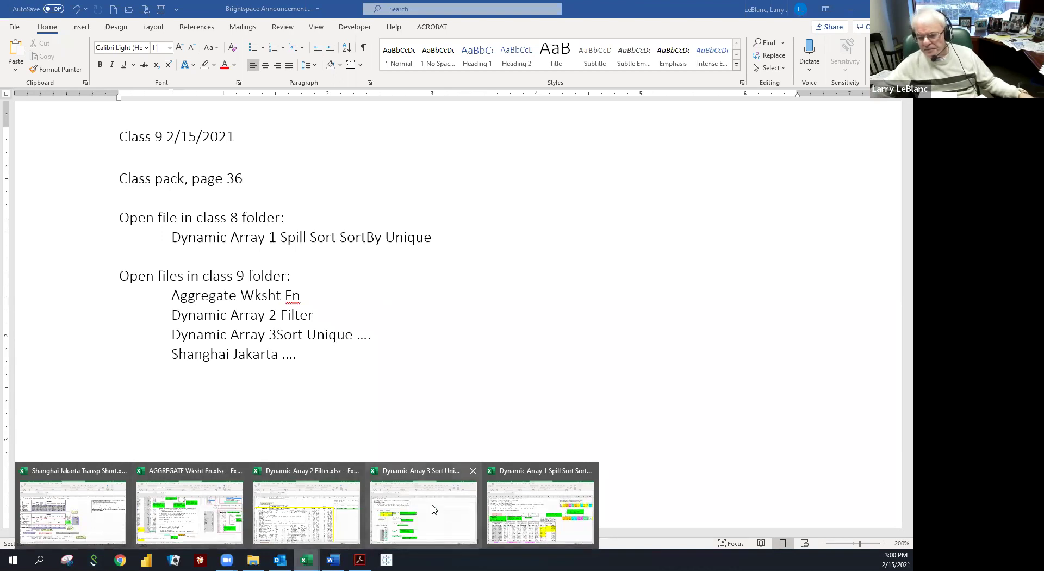
pyautogui.click(506, 503)
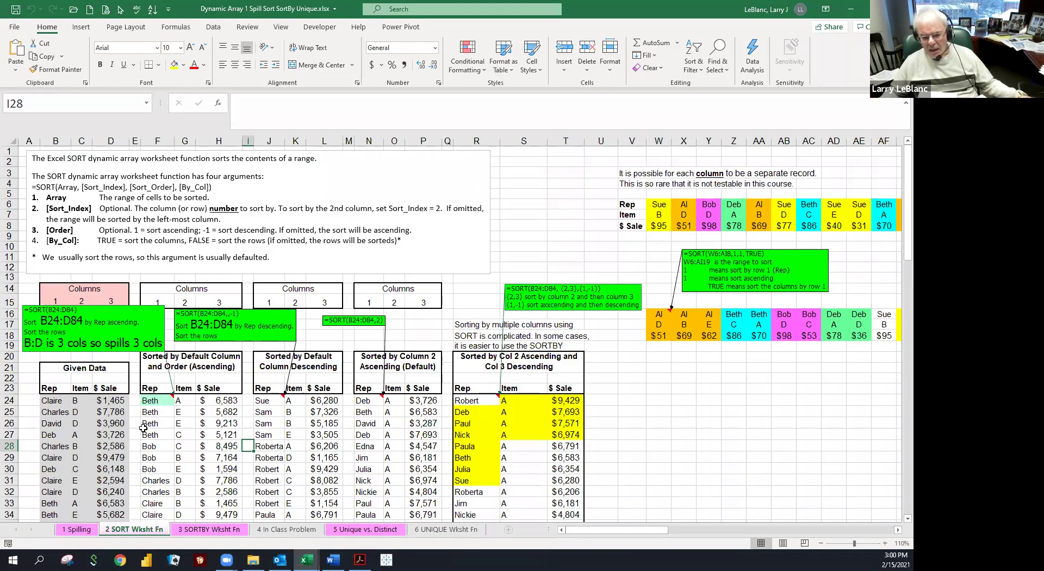
pyautogui.click(143, 431)
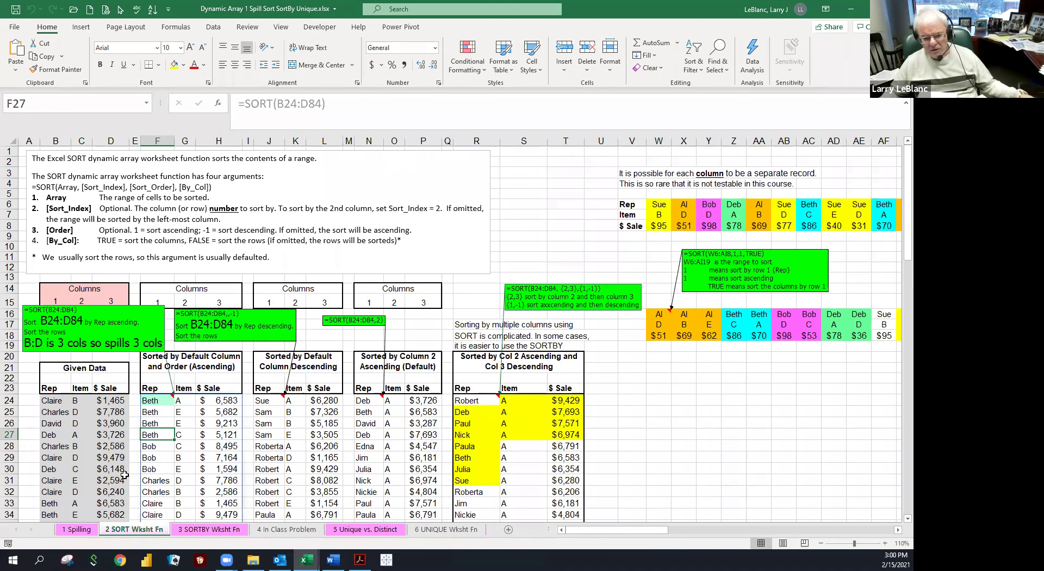
pyautogui.click(87, 447)
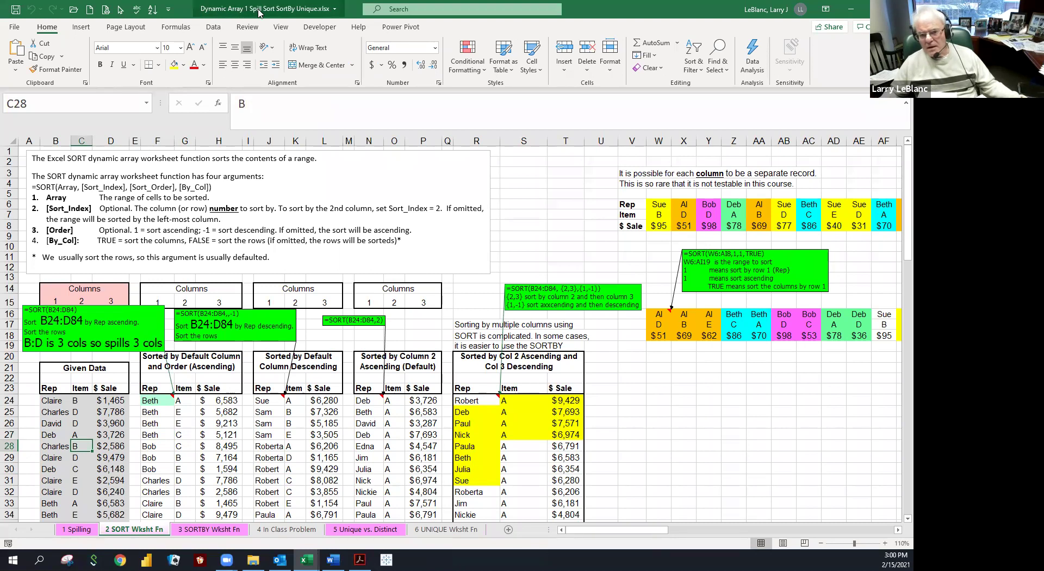
pyautogui.doubleClick(298, 15)
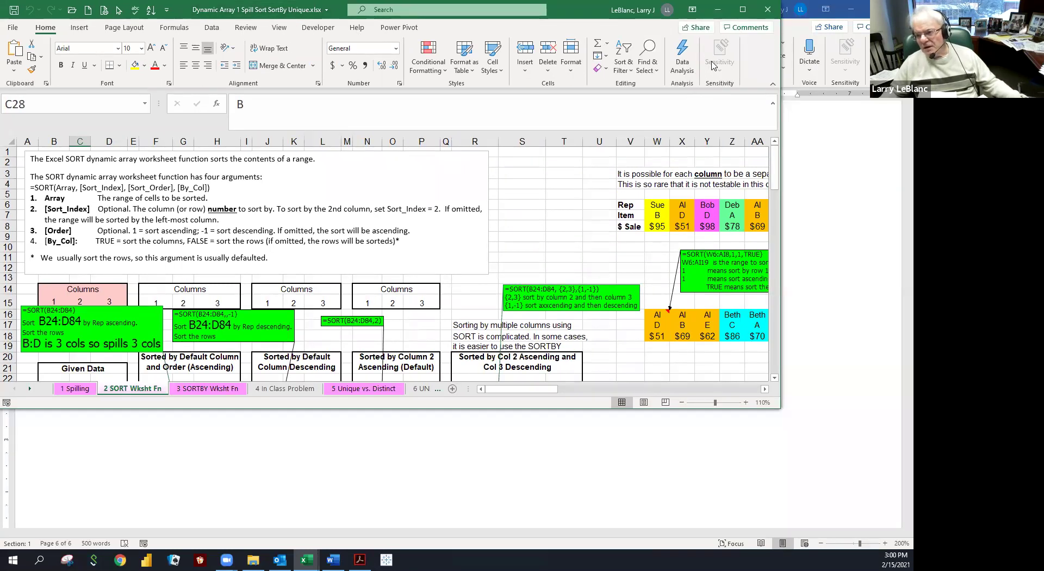
pyautogui.click(742, 9)
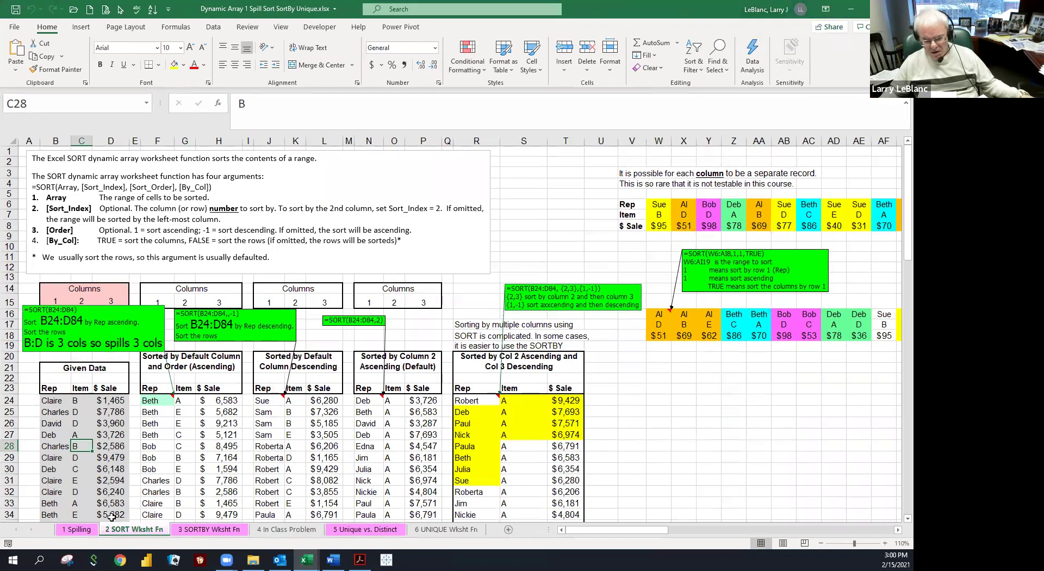
# - Examine the Given Data table's Rep, Item and $ Sale columns and its first records from row 24
pyautogui.click(57, 411)
pyautogui.scroll(-2, 71, 388)
pyautogui.scroll(-2, 75, 385)
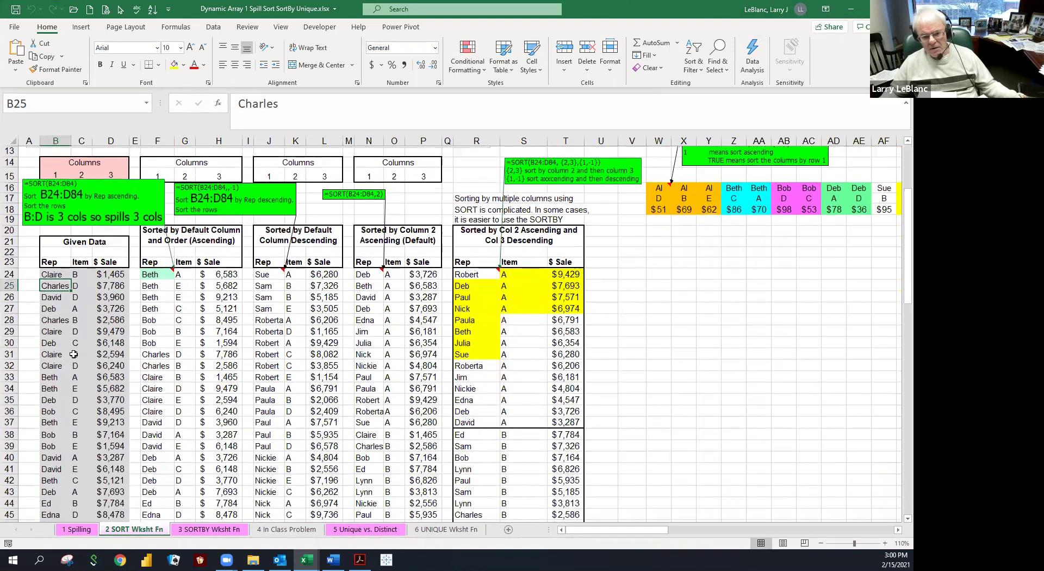
pyautogui.click(46, 271)
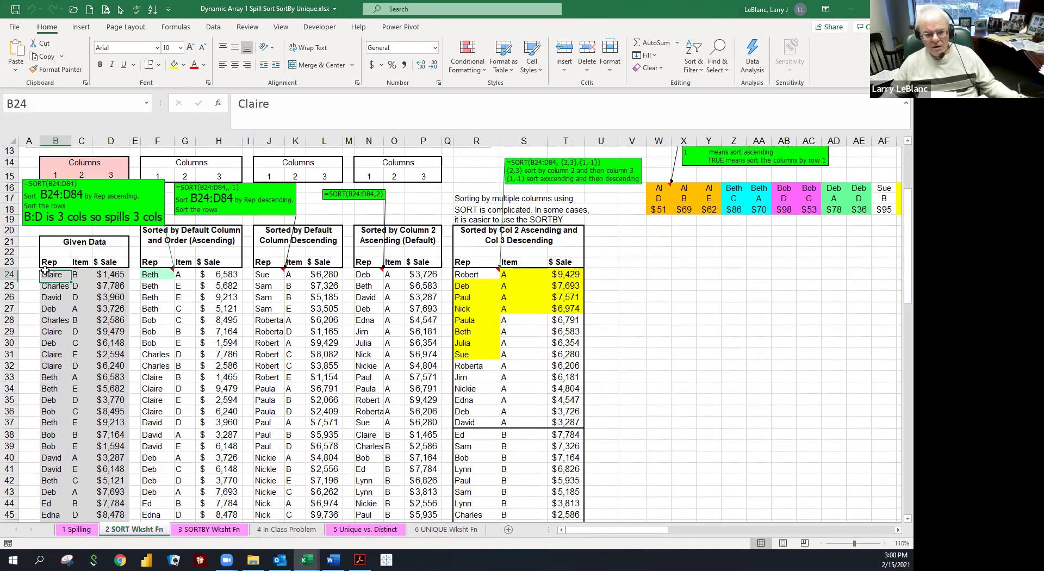
pyautogui.moveTo(45, 263); pyautogui.dragTo(111, 266)
pyautogui.click(63, 273)
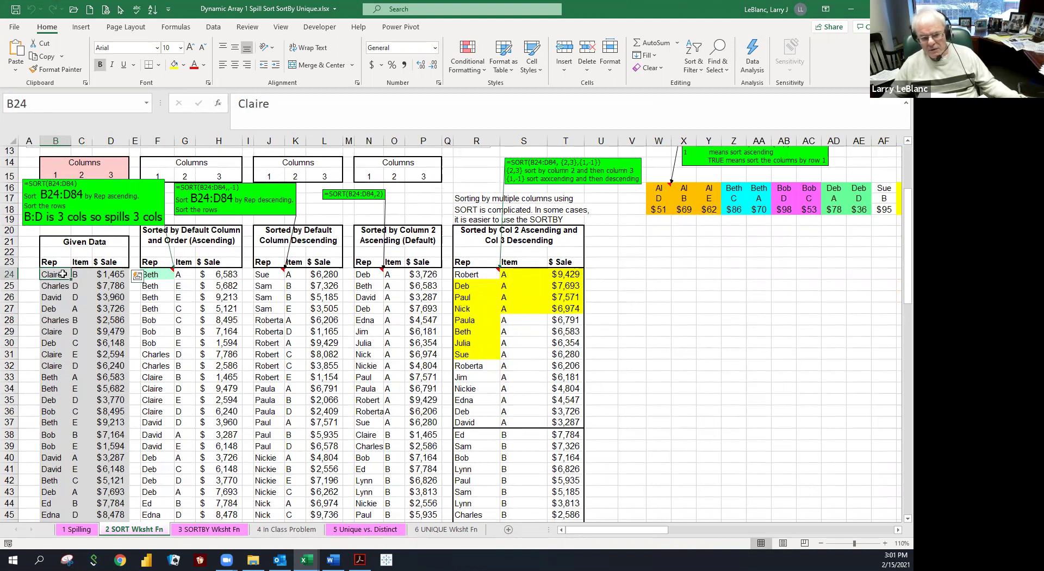
pyautogui.click(112, 286)
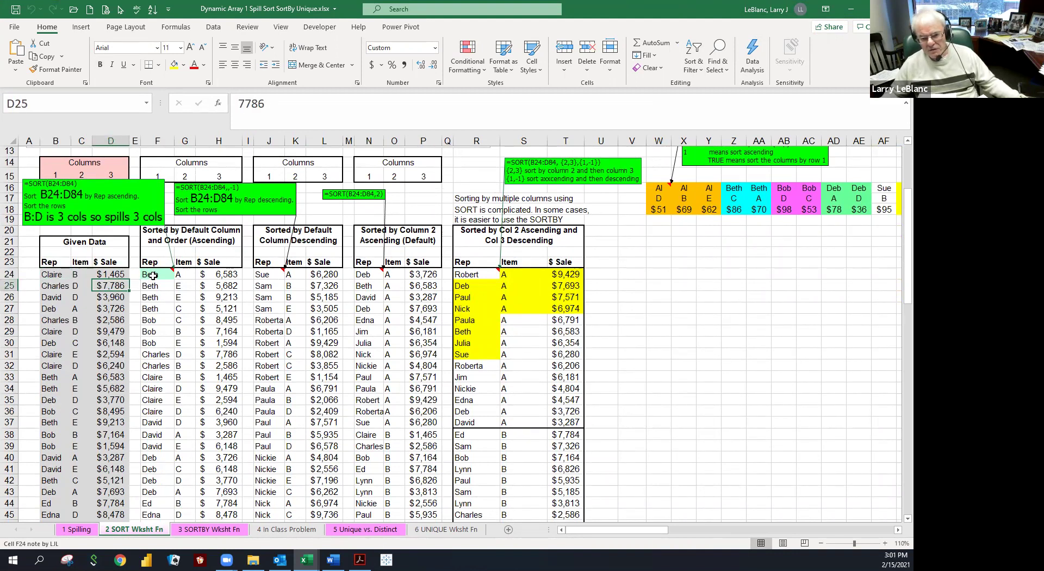
# - Examine the SORT formula in F24 and compare it with the spilled cells in the table sorted ascending by Rep
pyautogui.click(153, 276)
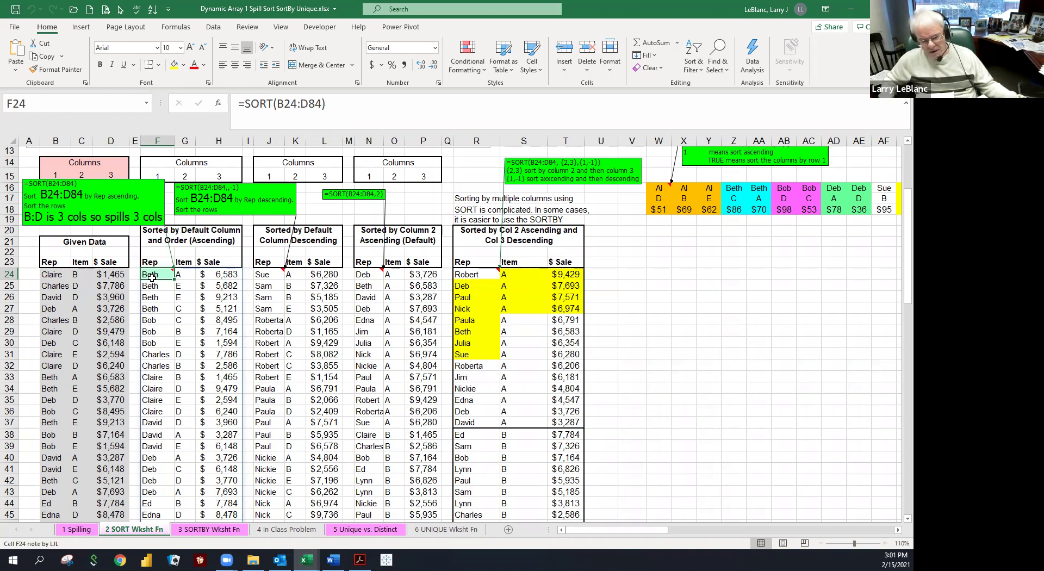
pyautogui.moveTo(152, 277); pyautogui.dragTo(148, 298)
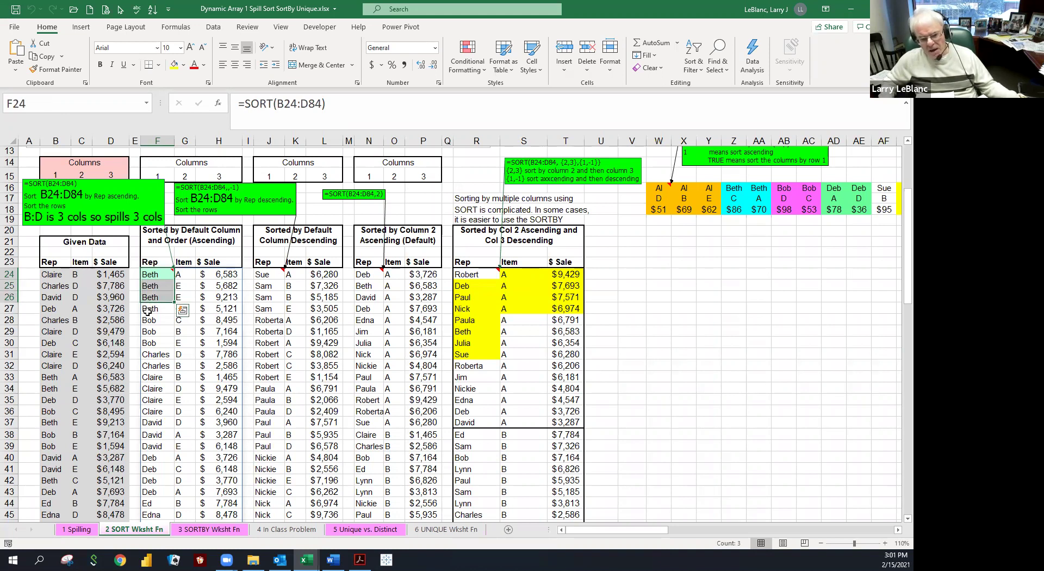
pyautogui.click(148, 332)
pyautogui.click(150, 354)
pyautogui.click(152, 377)
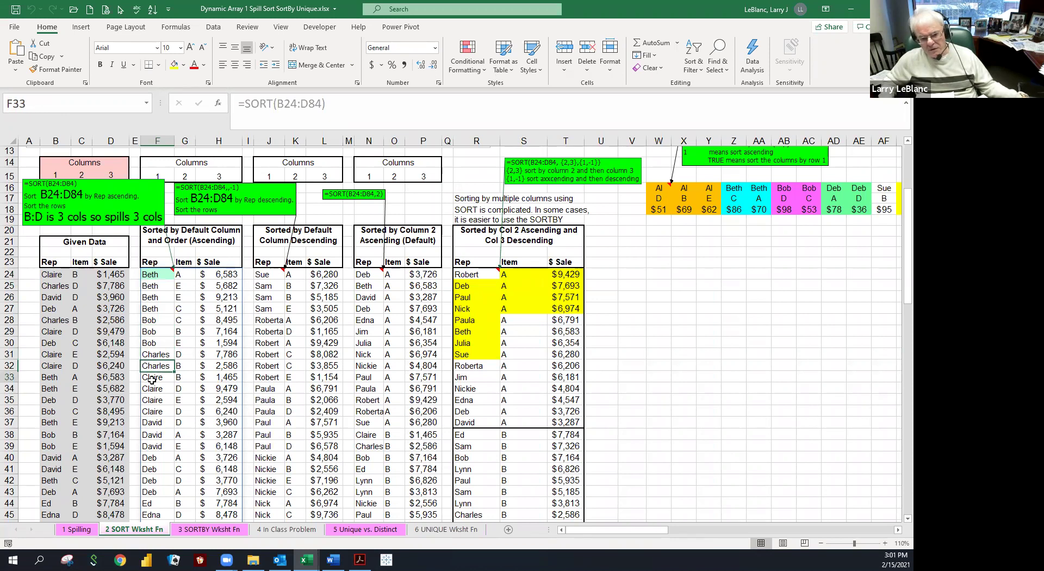
pyautogui.click(184, 329)
pyautogui.click(163, 285)
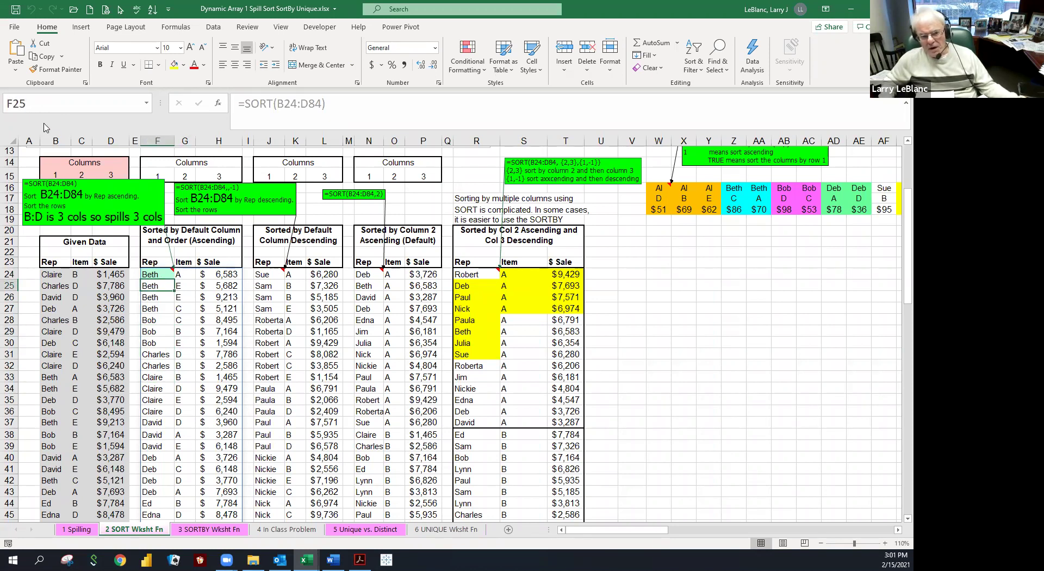
pyautogui.click(153, 271)
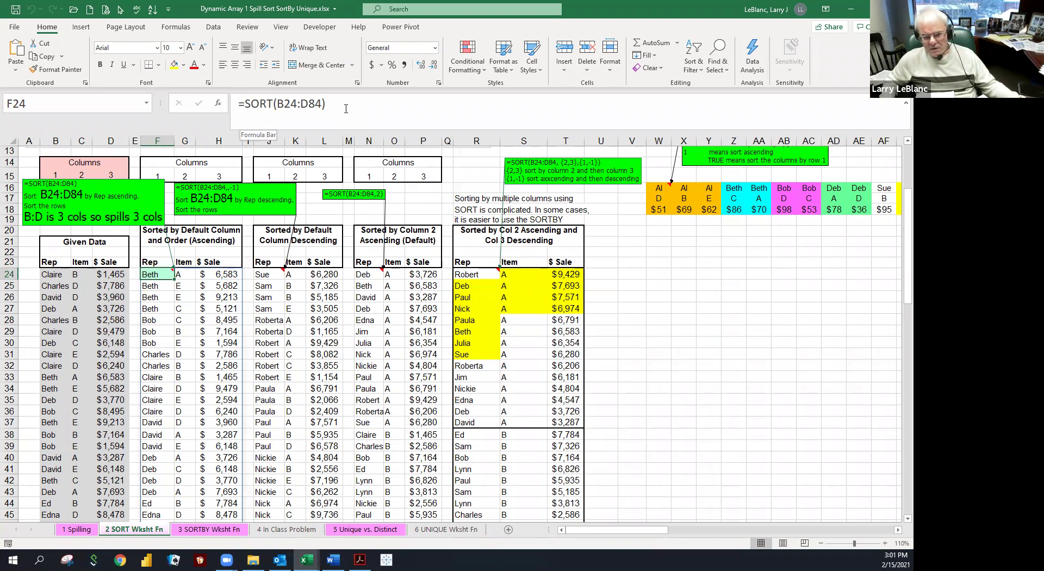
pyautogui.click(185, 289)
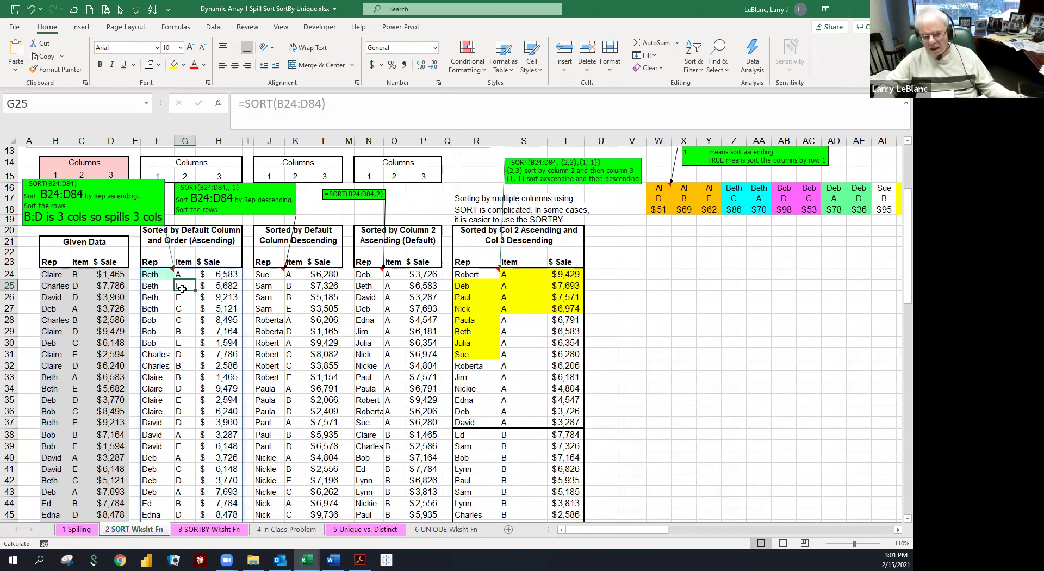
pyautogui.click(184, 275)
pyautogui.click(162, 299)
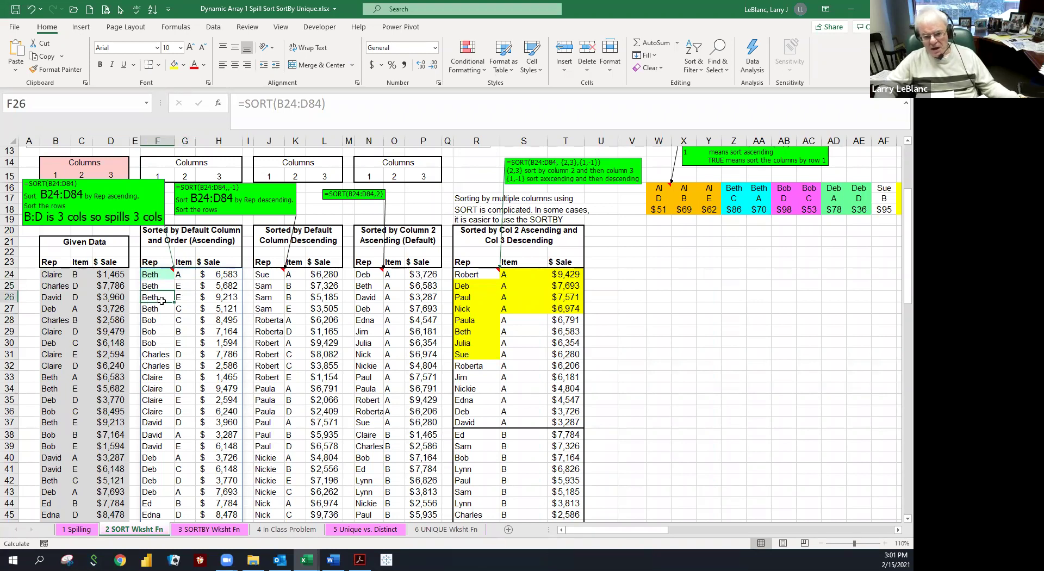
pyautogui.click(155, 276)
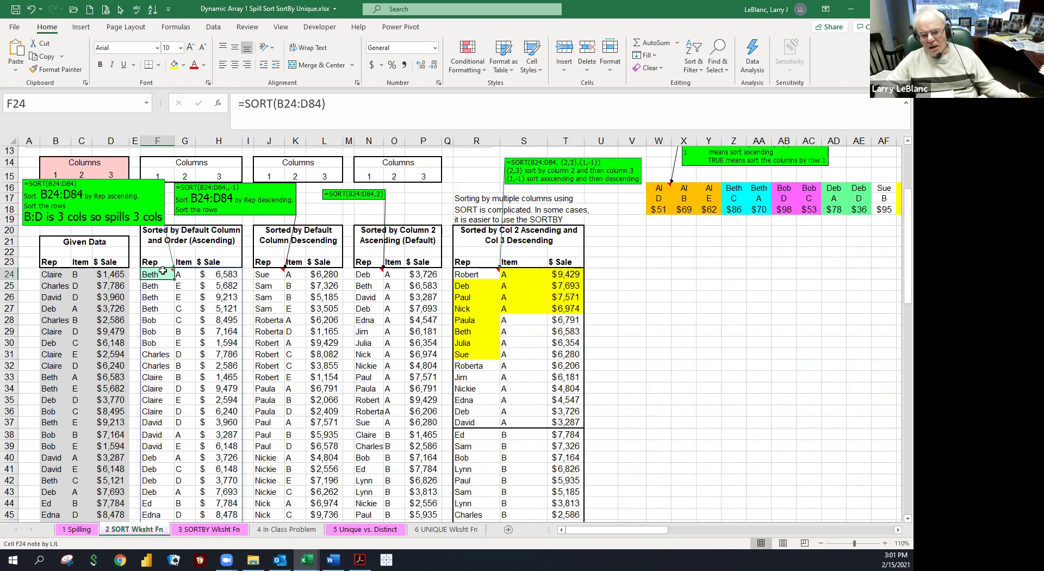
# - Clear the SORT formula in F24 and re-enter it as =SORT(B24:D84)
pyautogui.press('Delete')
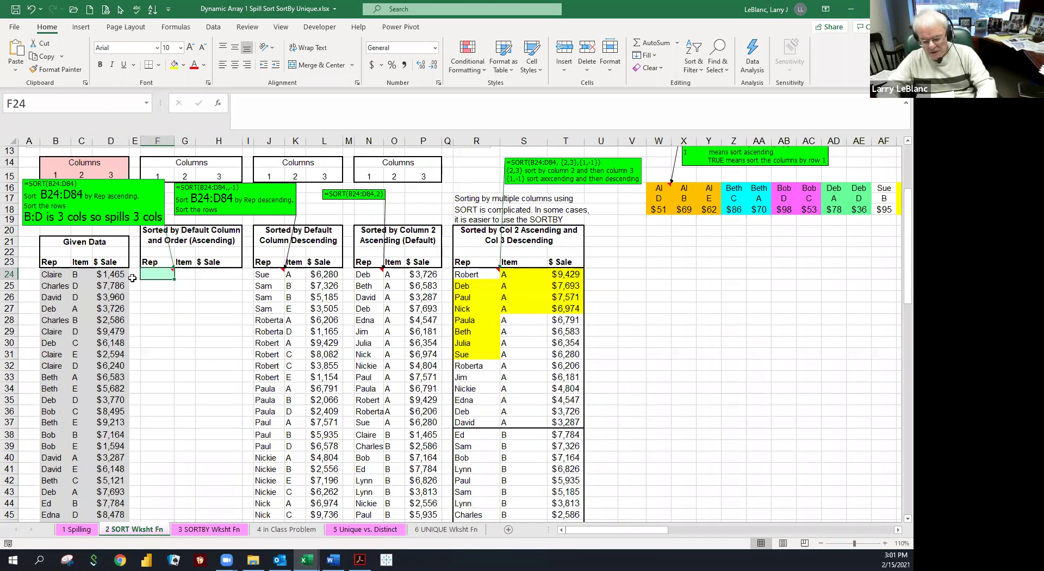
pyautogui.write('=sort(')
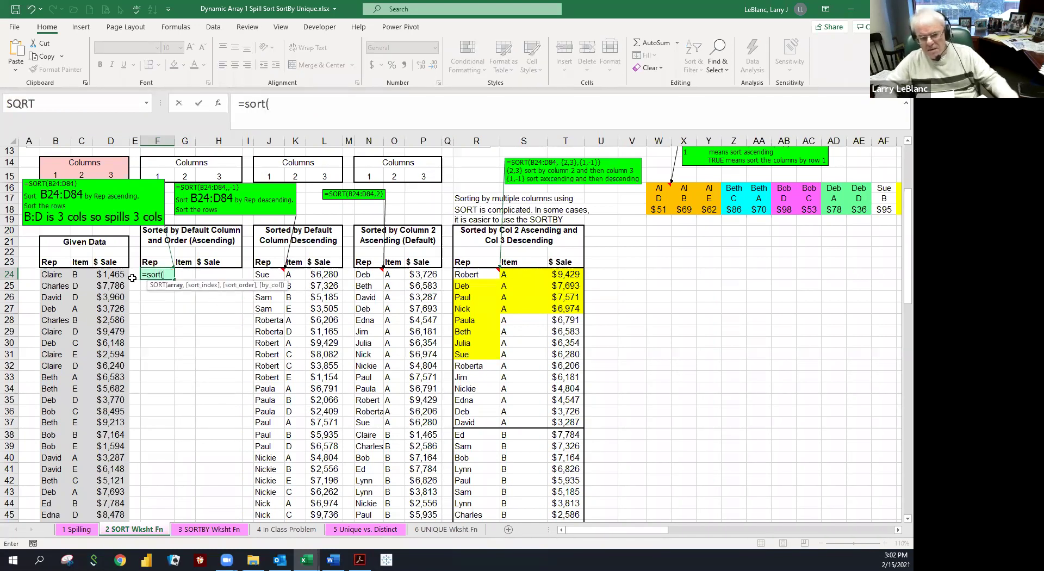
pyautogui.click(65, 275)
pyautogui.hotkey('ctrl', 'shift', 'Right')
pyautogui.hotkey('ctrl', 'shift', 'Down')
pyautogui.hotkey('ctrl', 'Return')
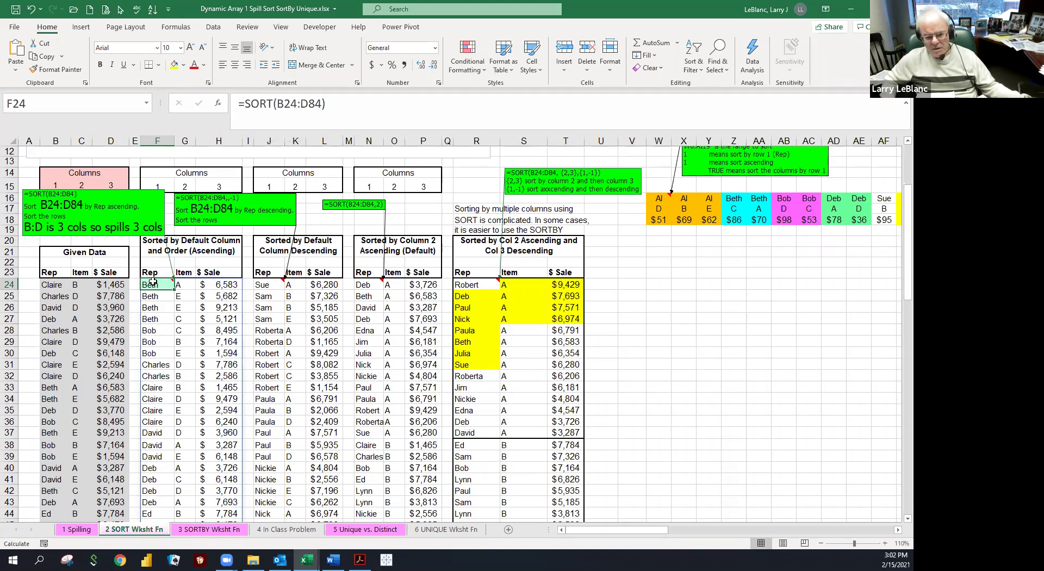
# - Examine the three columns spilled from F24 and follow the ascending Rep list through its last row
pyautogui.moveTo(151, 284); pyautogui.dragTo(228, 284)
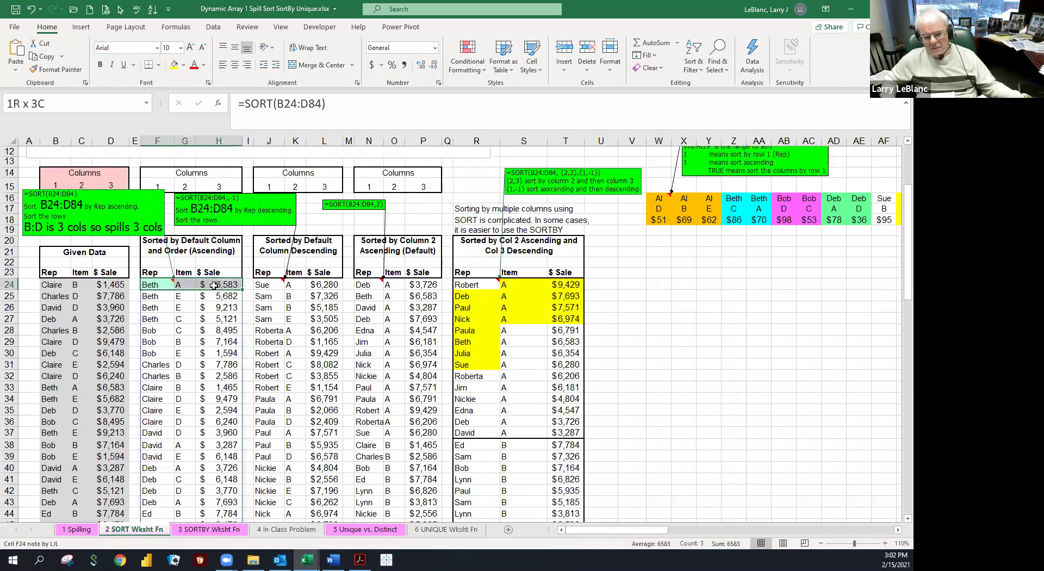
pyautogui.click(158, 286)
pyautogui.scroll(-4, 158, 287)
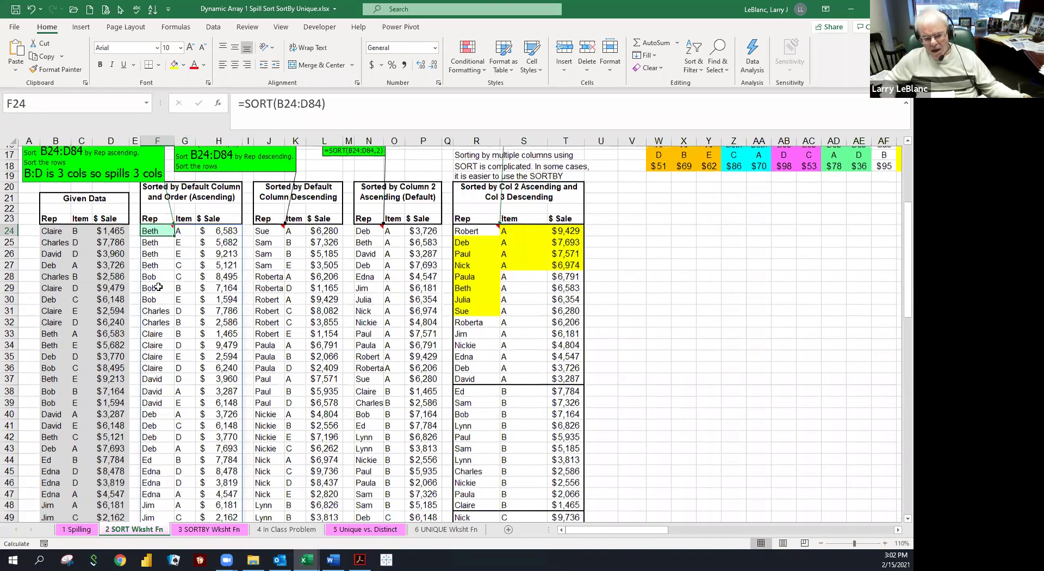
pyautogui.click(158, 287)
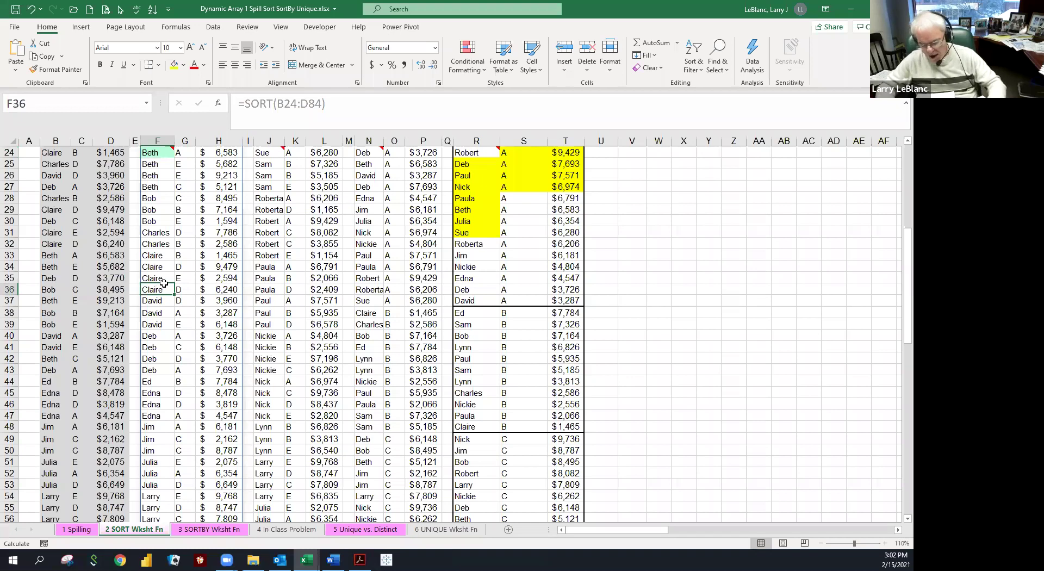
pyautogui.hotkey('ctrl', 'Down')
pyautogui.press('Down')
pyautogui.press('Down')
pyautogui.press('Down')
pyautogui.press('Down')
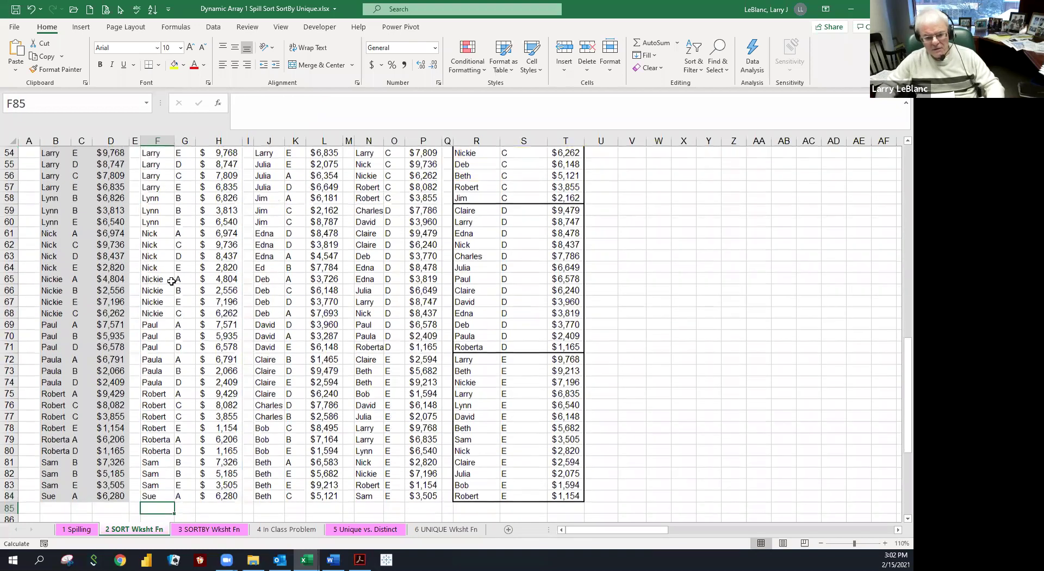
pyautogui.hotkey('ctrl', 'Up')
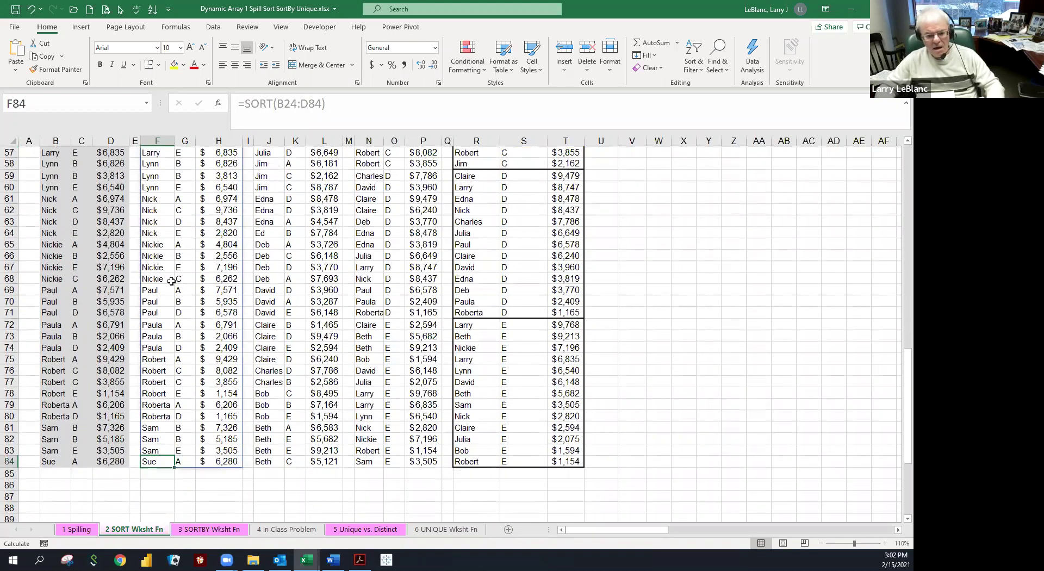
pyautogui.hotkey('ctrl', 'Up')
pyautogui.hotkey('ctrl', 'Up')
pyautogui.hotkey('ctrl', 'Up')
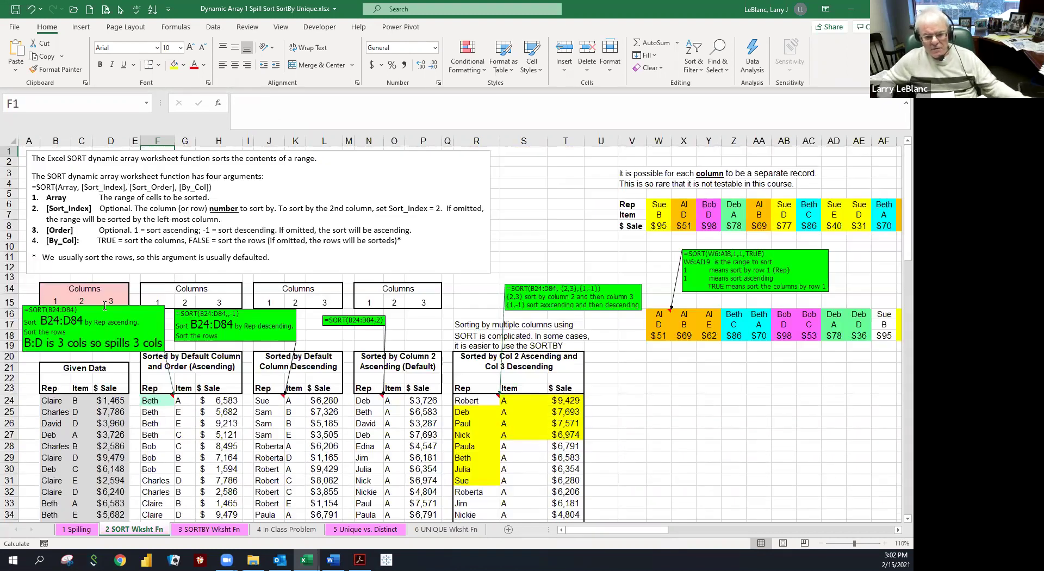
# - Compare the unsorted Rep entries in the Given Data table with the ascending Rep order spilled from F24
pyautogui.click(58, 401)
pyautogui.click(84, 411)
pyautogui.click(50, 390)
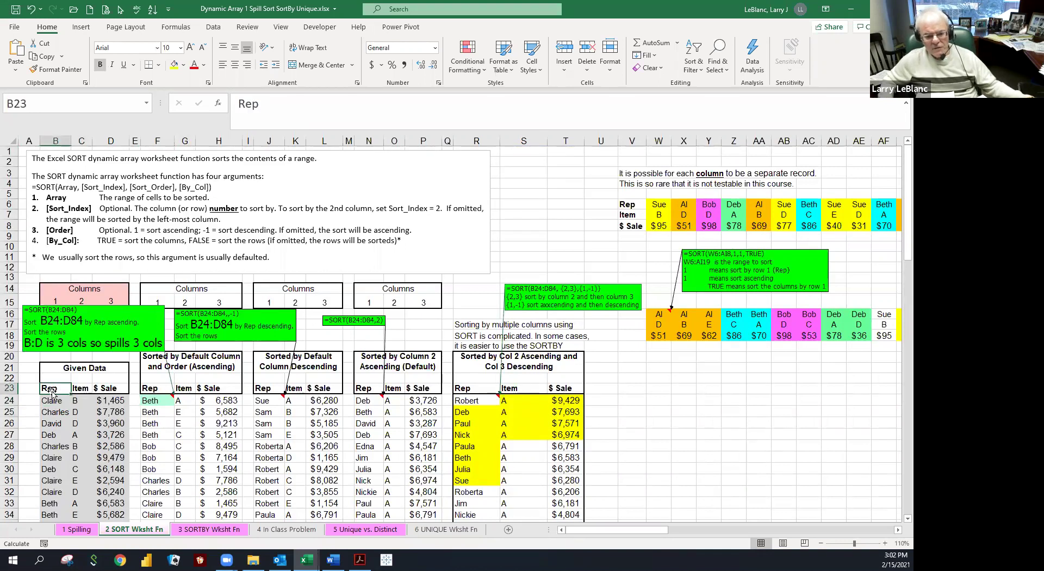
pyautogui.click(53, 401)
pyautogui.click(56, 412)
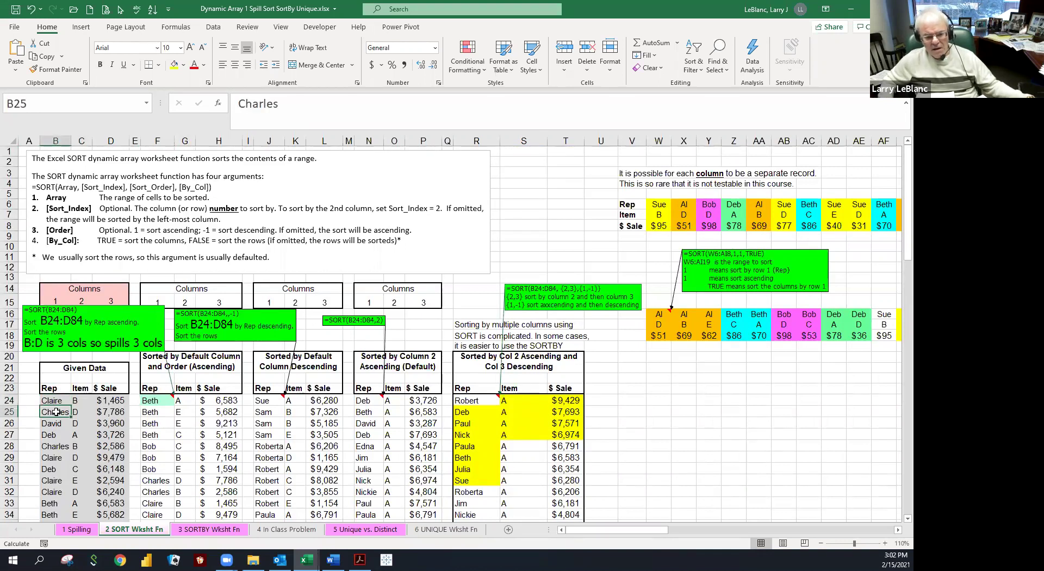
pyautogui.click(54, 400)
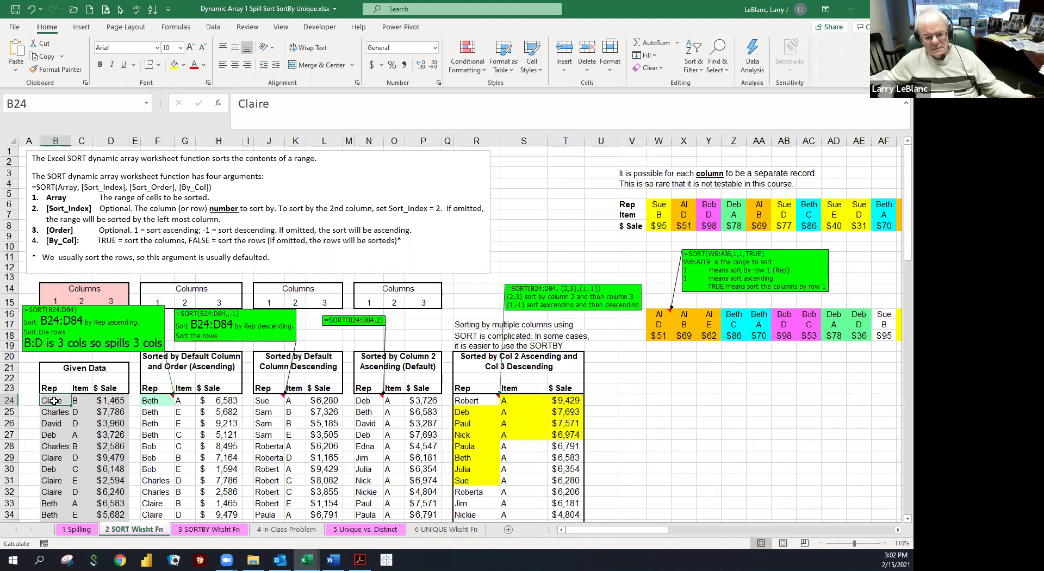
pyautogui.click(146, 402)
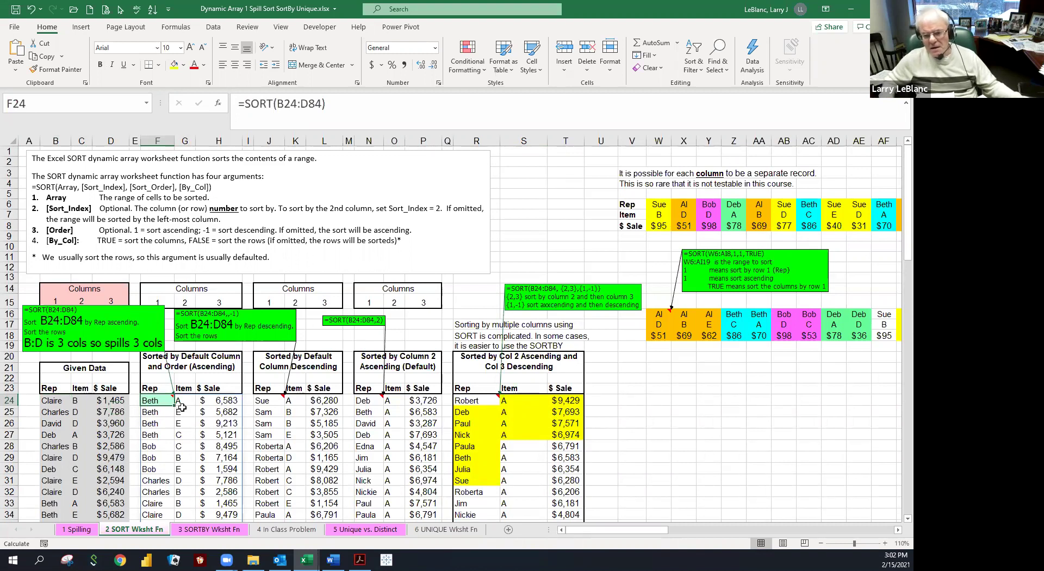
pyautogui.scroll(-5, 160, 412)
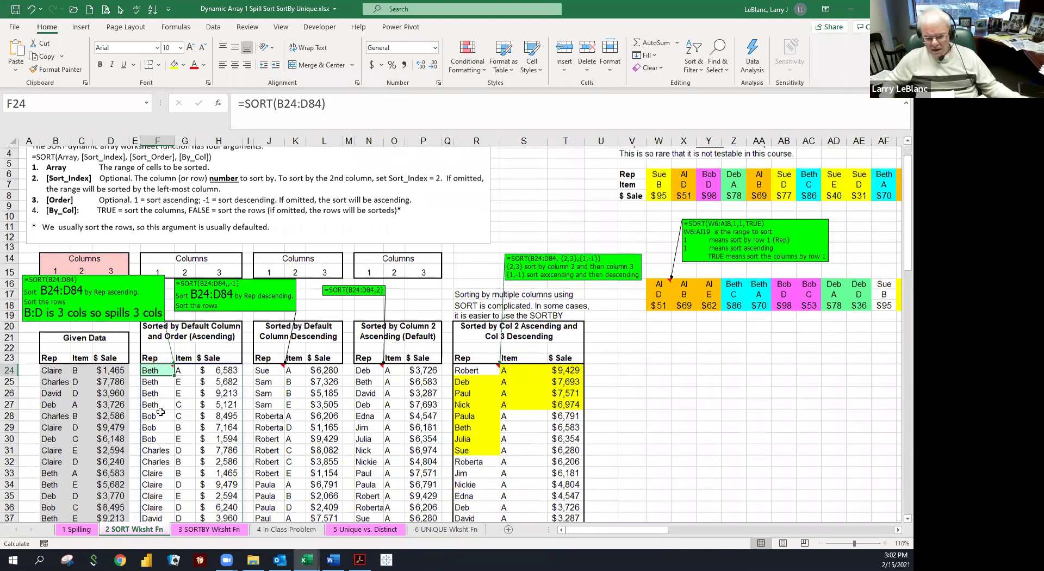
pyautogui.click(158, 409)
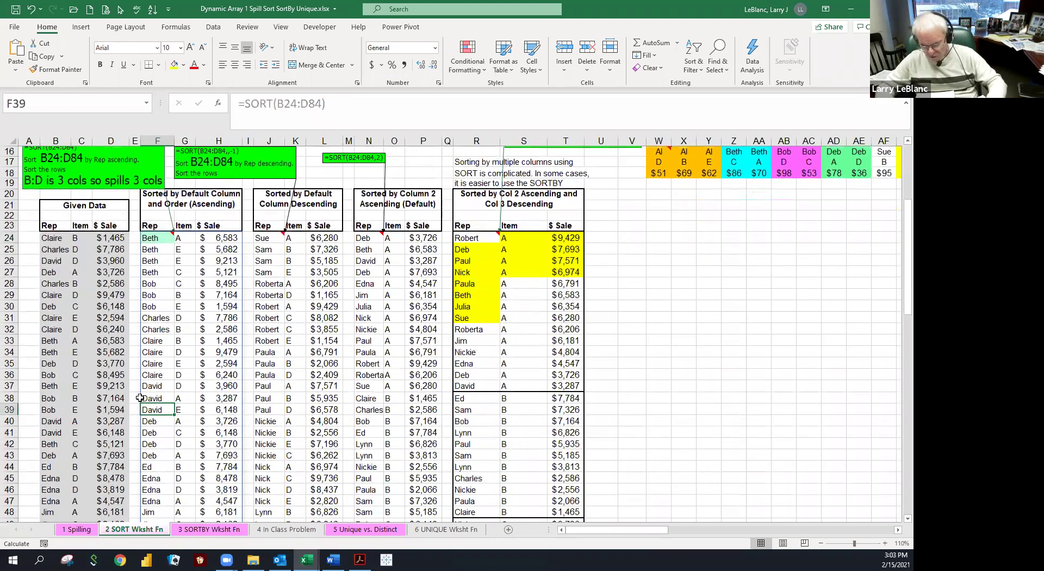
pyautogui.hotkey('ctrl', 'Down')
pyautogui.hotkey('ctrl', 'Up')
# - Examine the descending SORT formula in J24 against the argument notes and the column numbers above the table
pyautogui.press('Right')
pyautogui.press('Right')
pyautogui.press('Right')
pyautogui.press('Right')
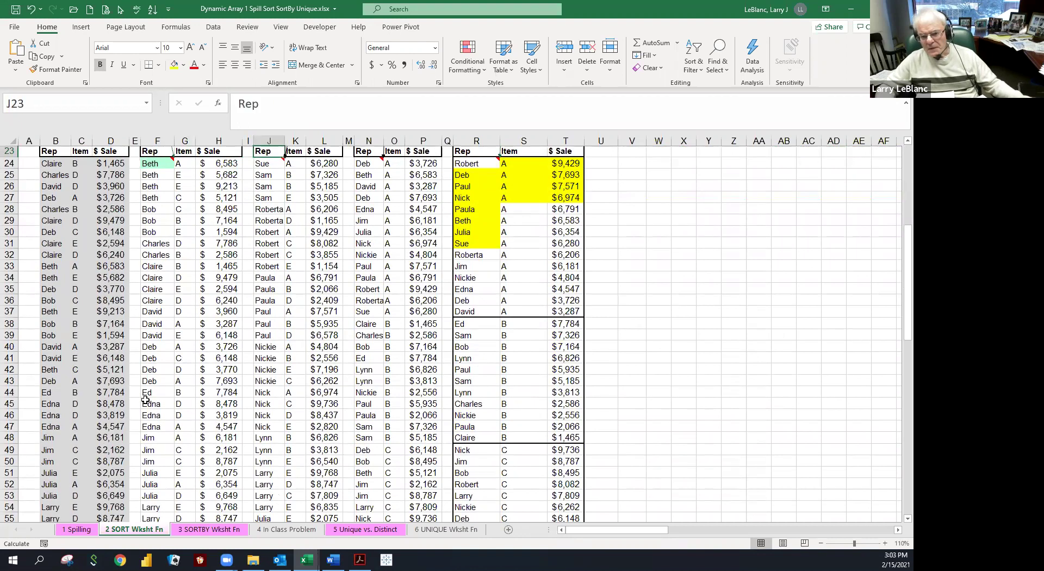
pyautogui.scroll(3, 145, 401)
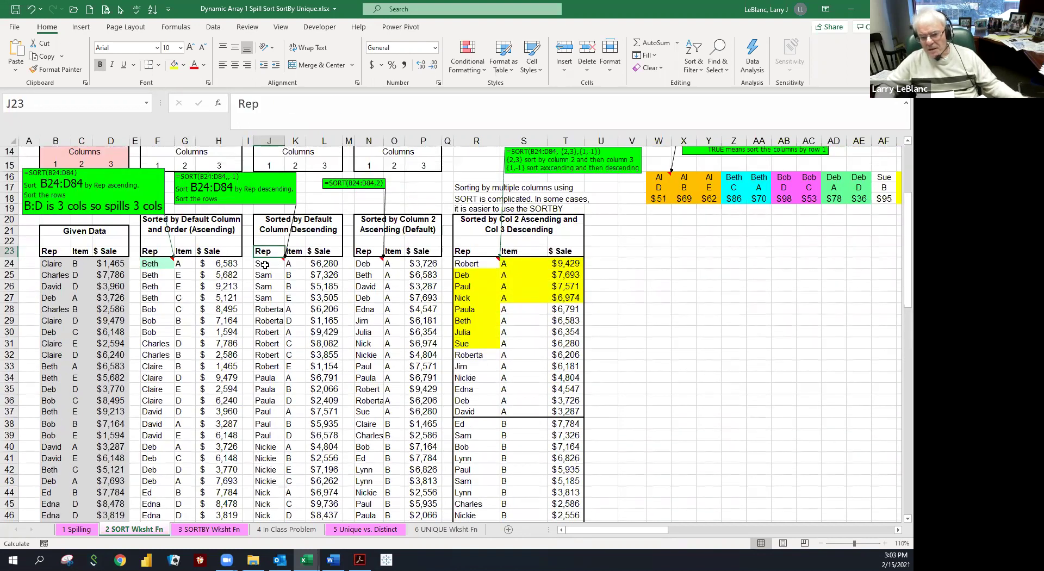
pyautogui.click(265, 265)
pyautogui.scroll(5, 145, 204)
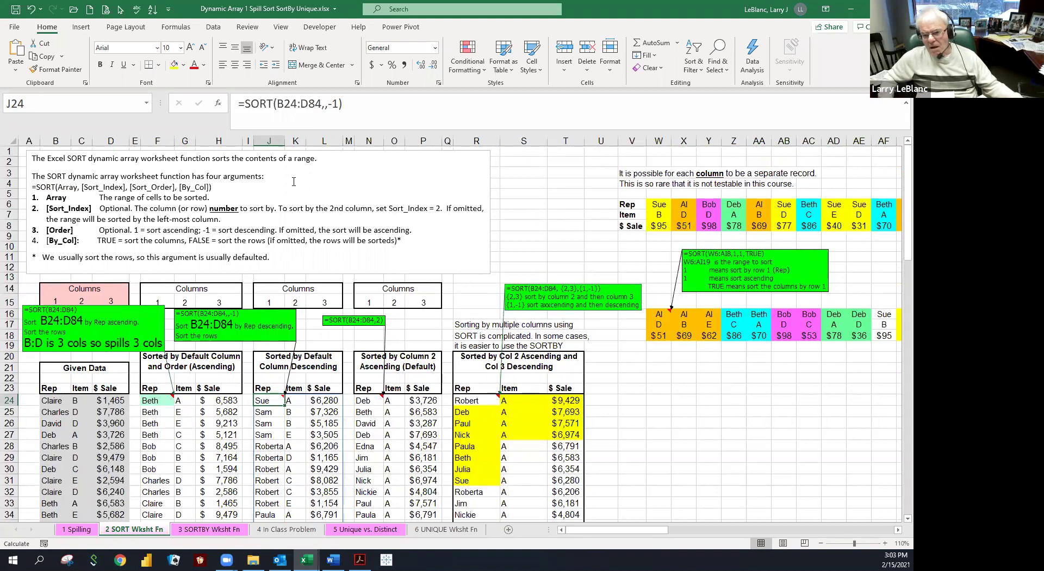
pyautogui.scroll(-1, 267, 375)
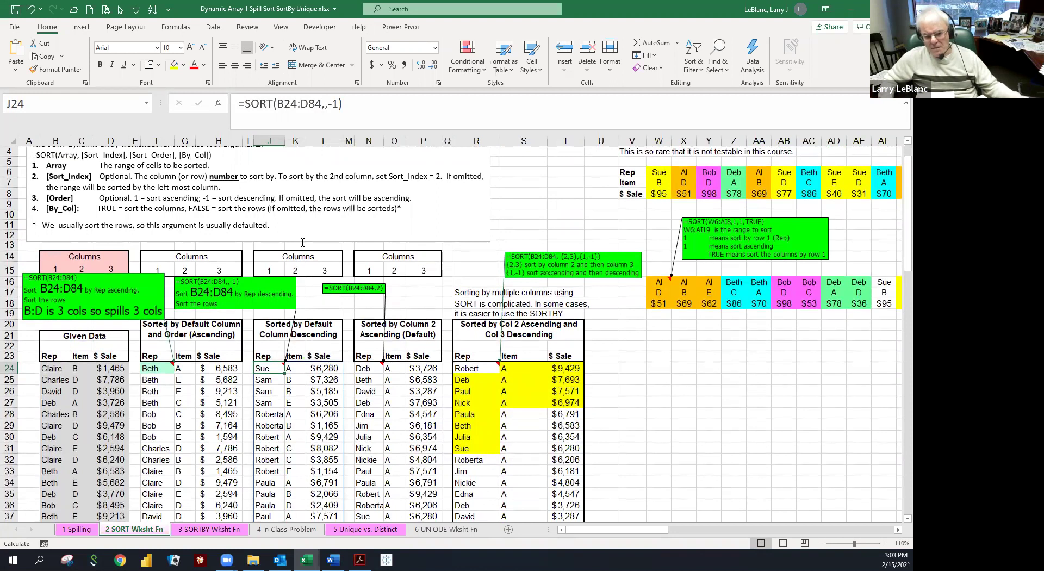
pyautogui.moveTo(295, 271); pyautogui.dragTo(298, 256)
pyautogui.scroll(1, 266, 380)
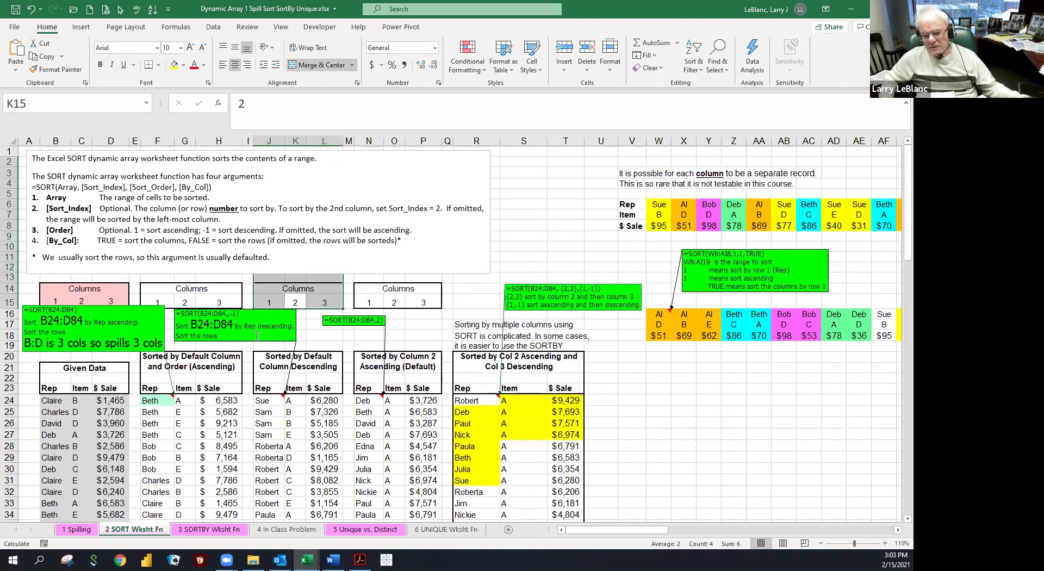
pyautogui.click(266, 403)
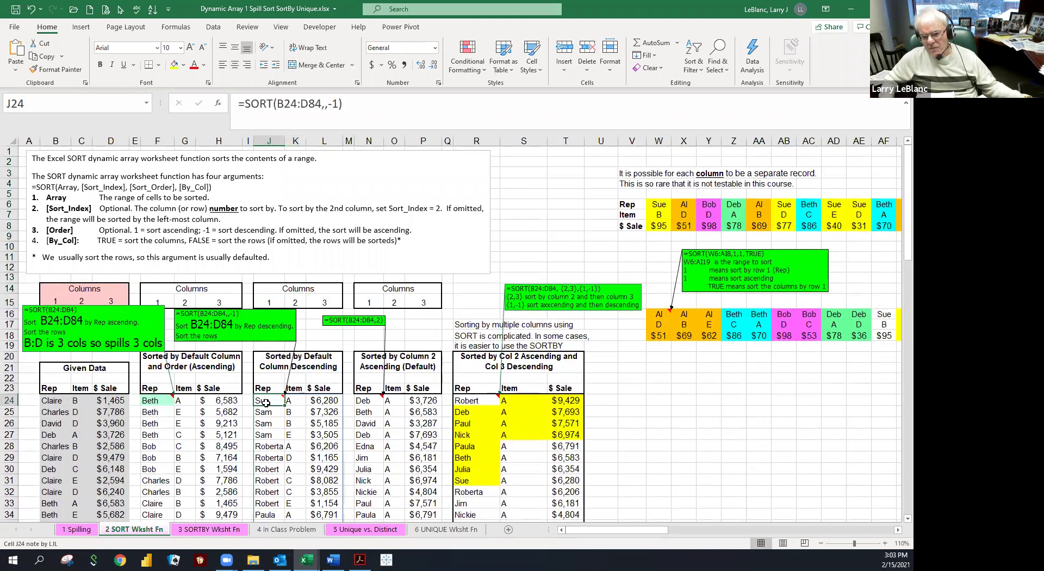
# - Examine the descending Rep order and the spilled Item and $ Sale cells in the table starting at J24
pyautogui.moveTo(269, 362); pyautogui.dragTo(287, 258)
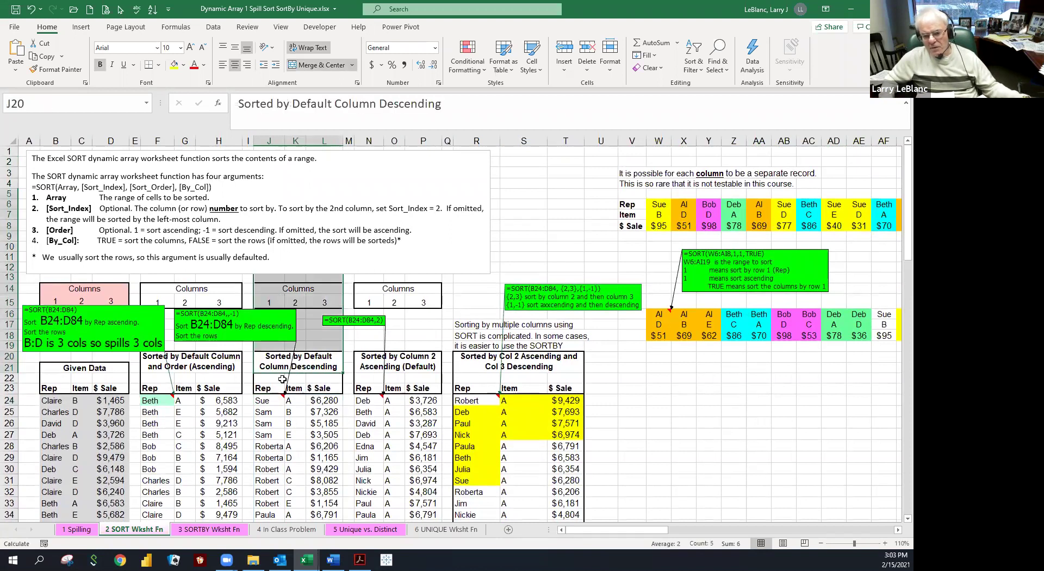
pyautogui.click(272, 400)
pyautogui.scroll(-2, 269, 375)
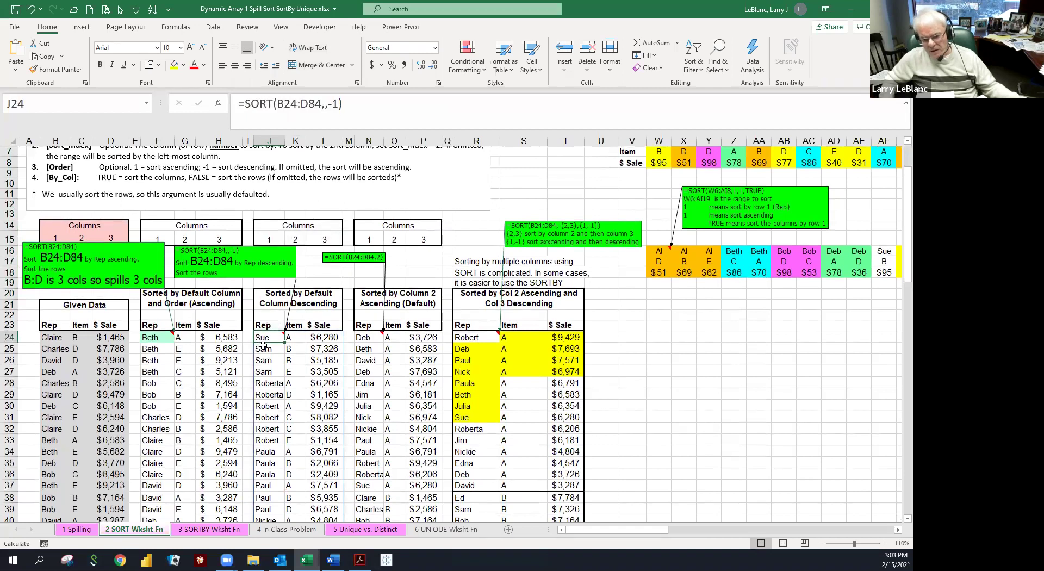
pyautogui.moveTo(261, 350); pyautogui.dragTo(261, 431)
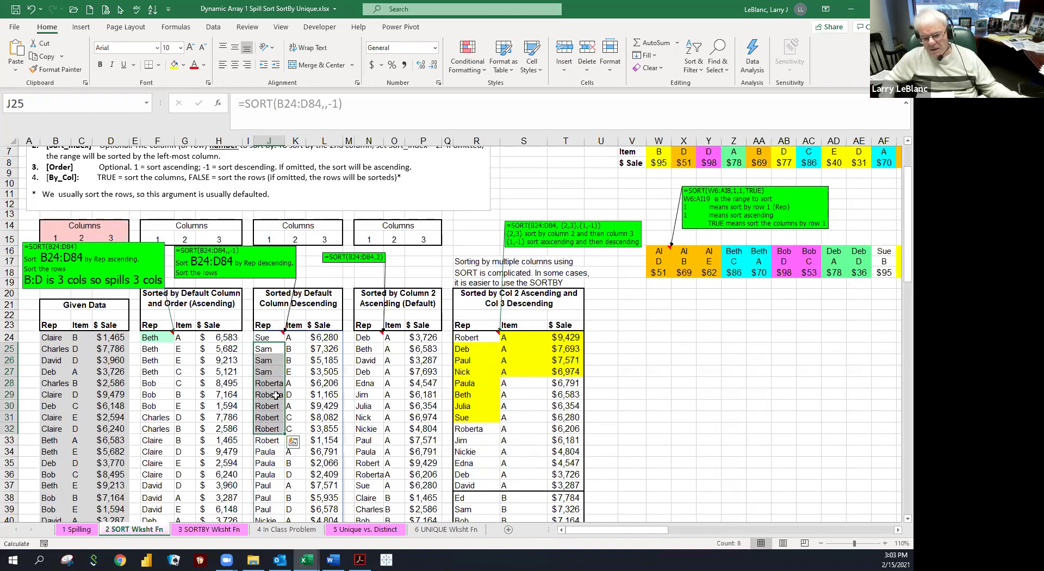
pyautogui.click(294, 370)
pyautogui.click(311, 372)
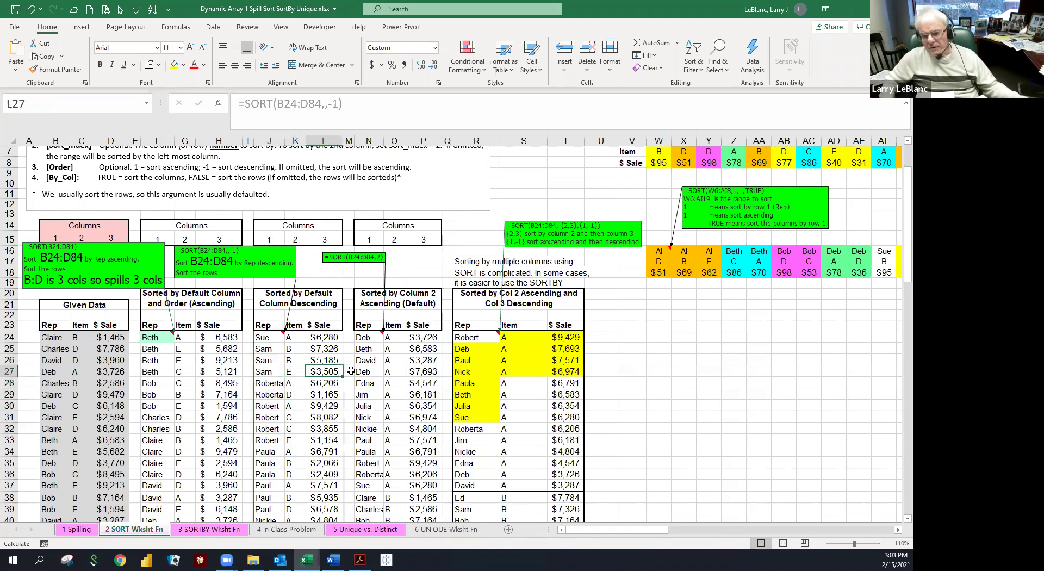
# - Examine the SORT formula in N24 and the Item column of the table sorted by column 2
pyautogui.click(361, 338)
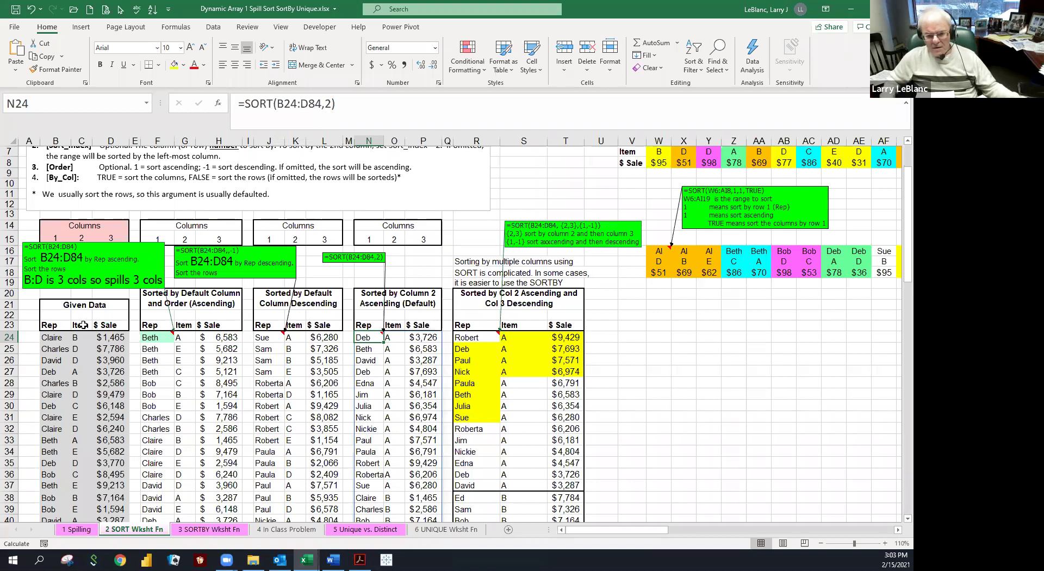
pyautogui.click(391, 342)
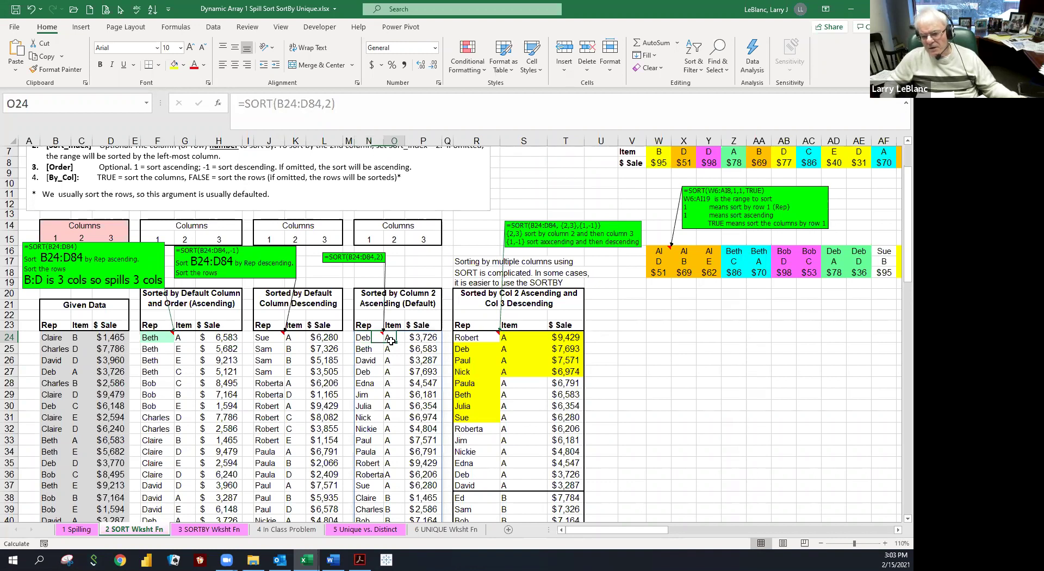
pyautogui.click(394, 349)
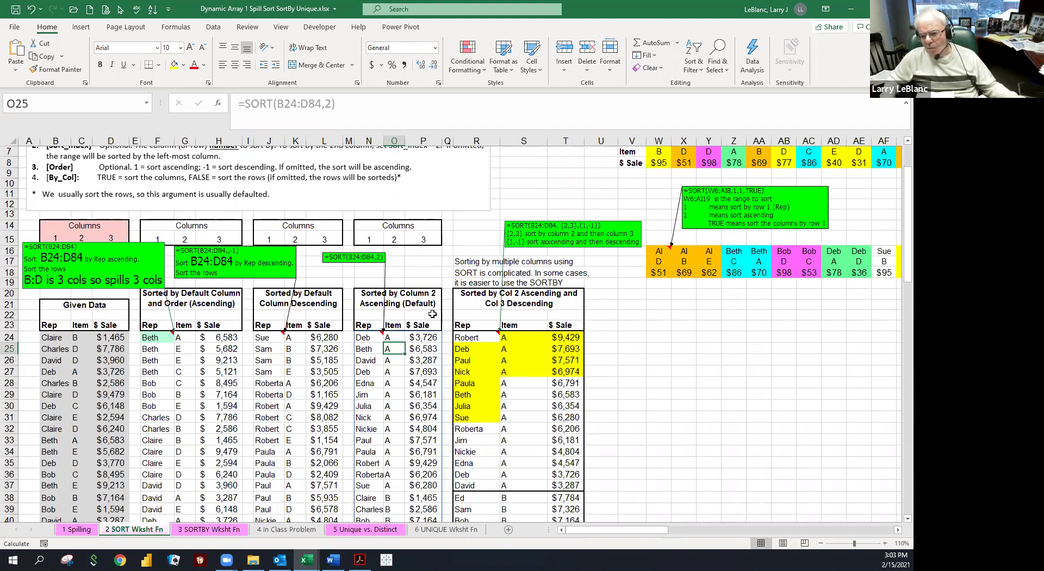
# - Read the note in R17 to R19 about sorting by multiple columns with SORT
pyautogui.click(459, 264)
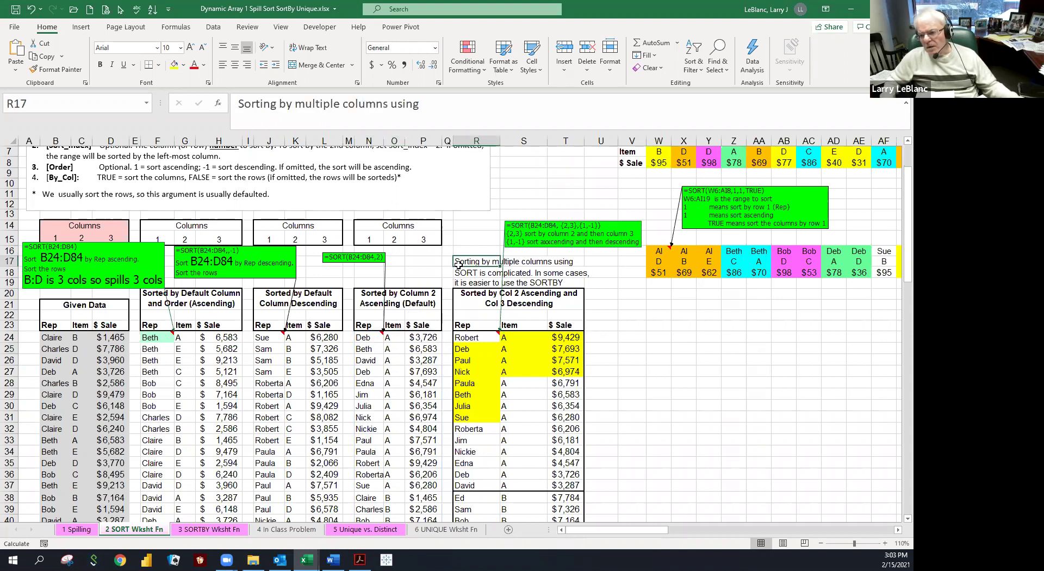
pyautogui.click(461, 274)
pyautogui.click(463, 284)
pyautogui.click(526, 284)
pyautogui.click(483, 284)
pyautogui.click(477, 274)
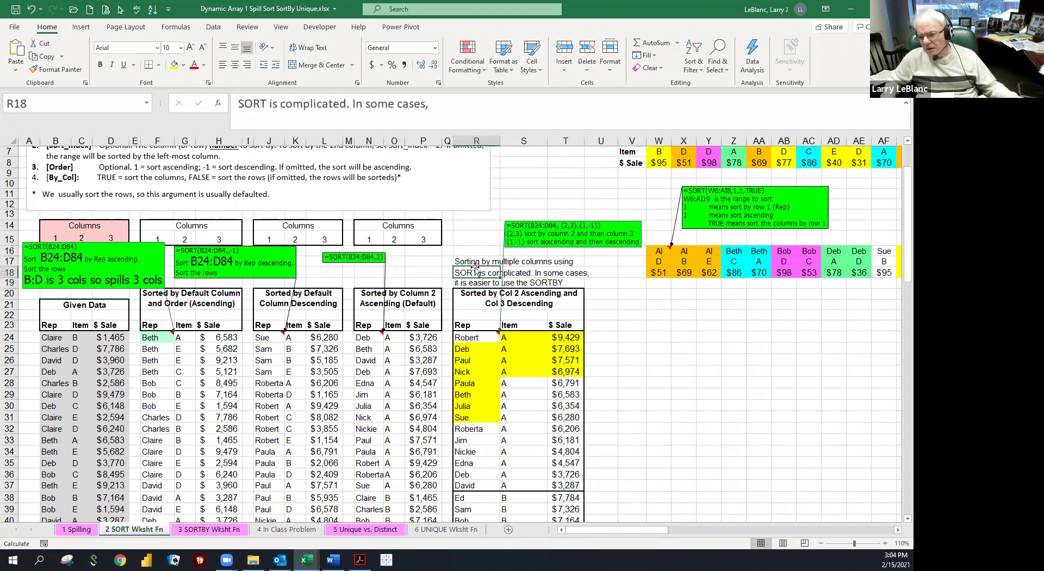
# - Examine the array, sort index and sort order arguments of the SORT formula in R24, and undo the last edit
pyautogui.click(471, 336)
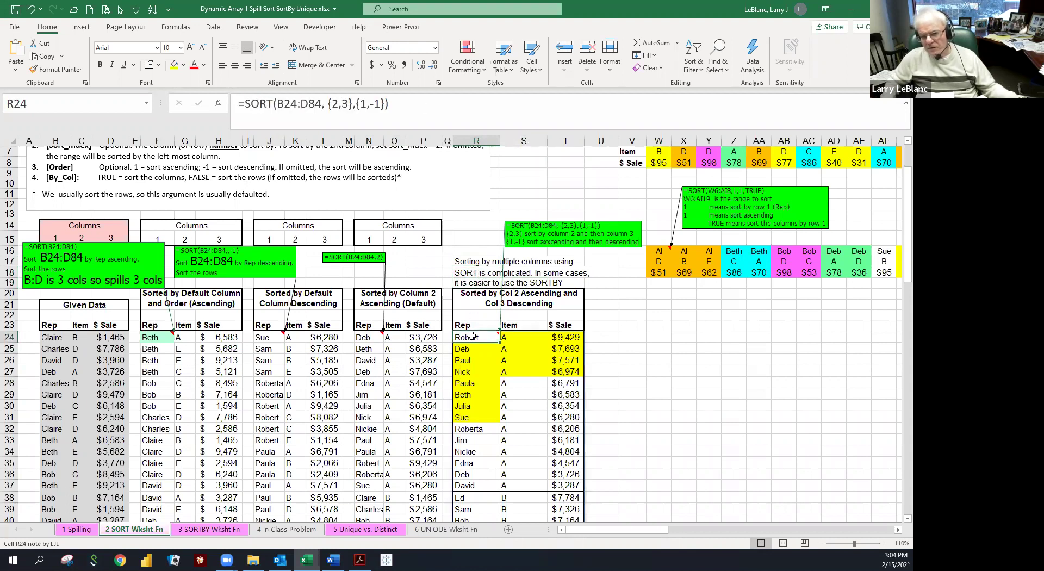
pyautogui.click(282, 104)
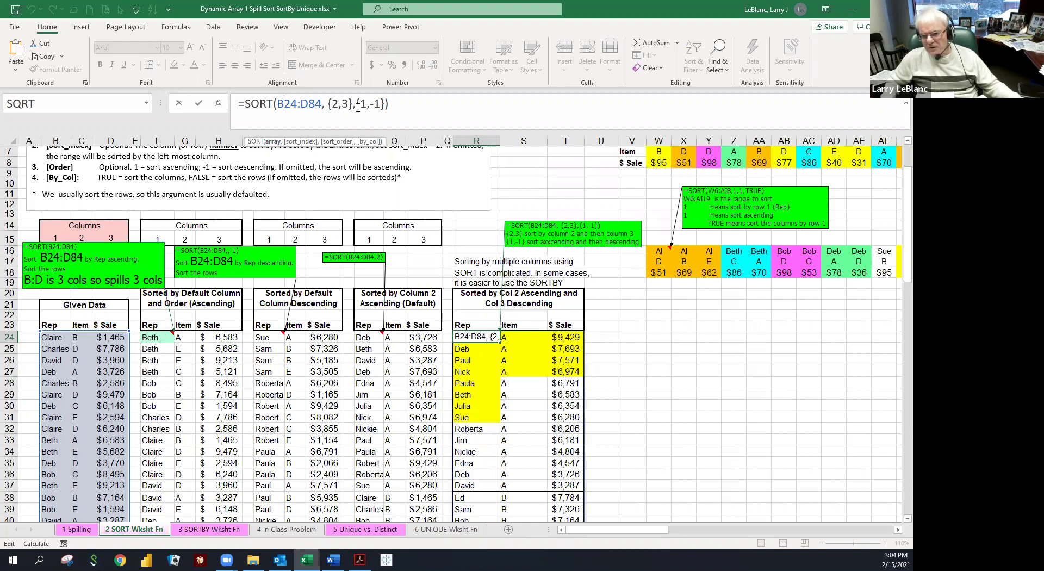
pyautogui.press('Left')
pyautogui.press('Left')
pyautogui.press('Left')
pyautogui.press('Left')
pyautogui.press('Left')
pyautogui.press('Left')
pyautogui.press('Left')
pyautogui.press('Left')
pyautogui.press('Left')
pyautogui.press('Left')
pyautogui.press('Left')
pyautogui.press('Left')
pyautogui.press('Left')
pyautogui.press('Left')
pyautogui.press('Left')
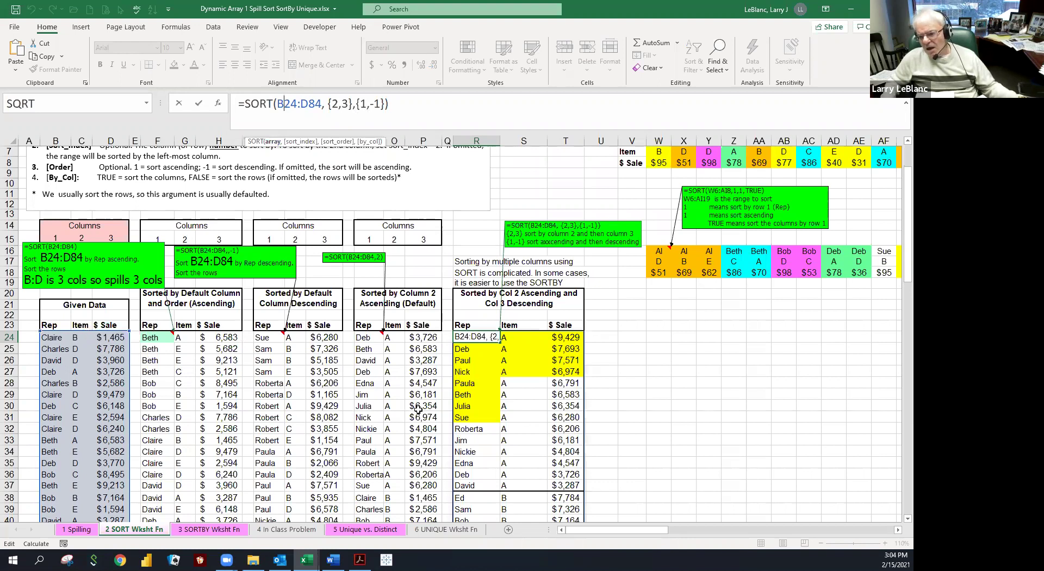
pyautogui.click(463, 411)
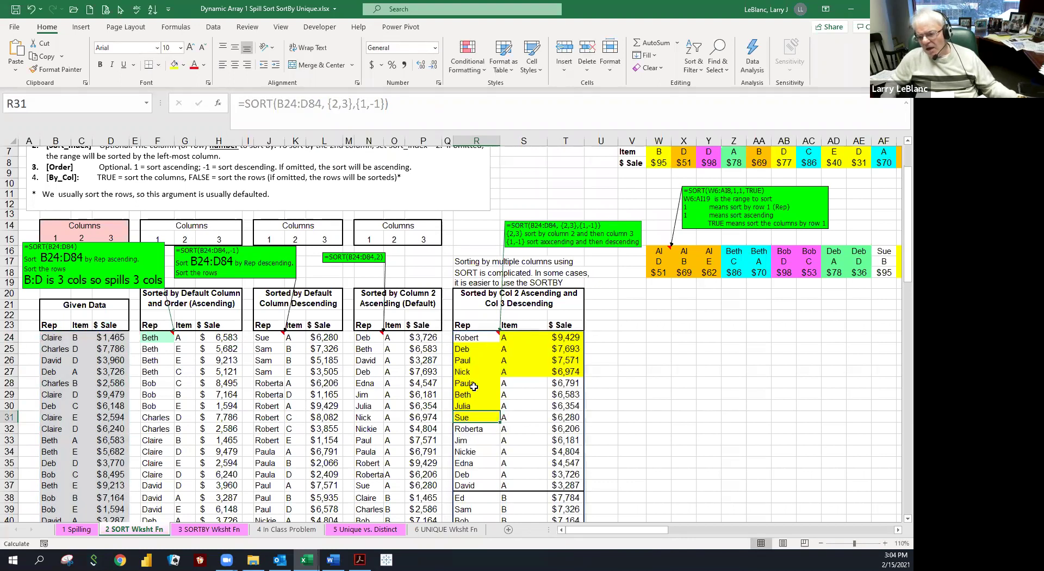
pyautogui.click(32, 10)
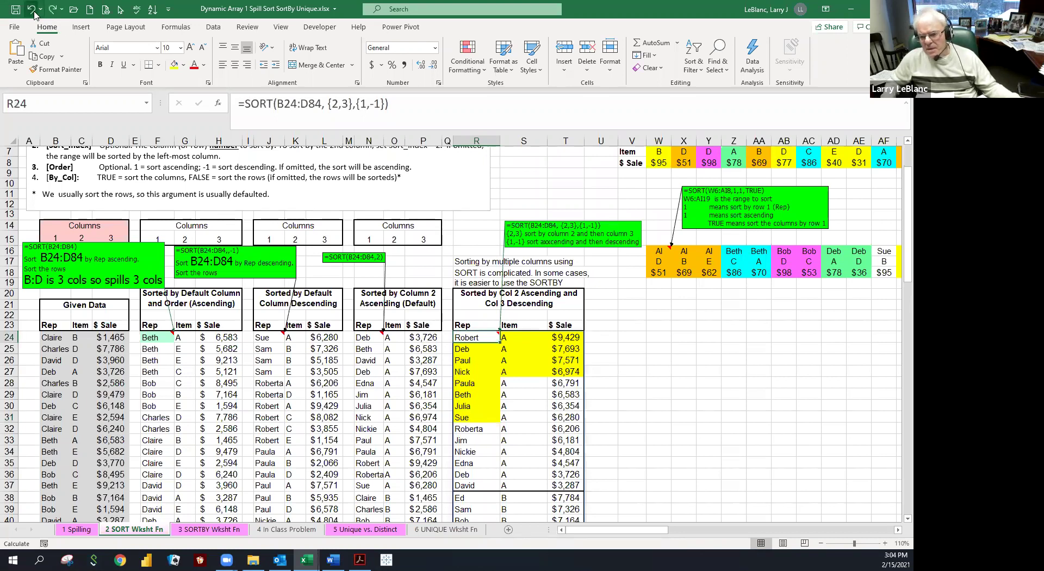
# - Examine the grouping of items A, B and C in the Item column of the table starting at R24
pyautogui.moveTo(506, 337); pyautogui.dragTo(511, 480)
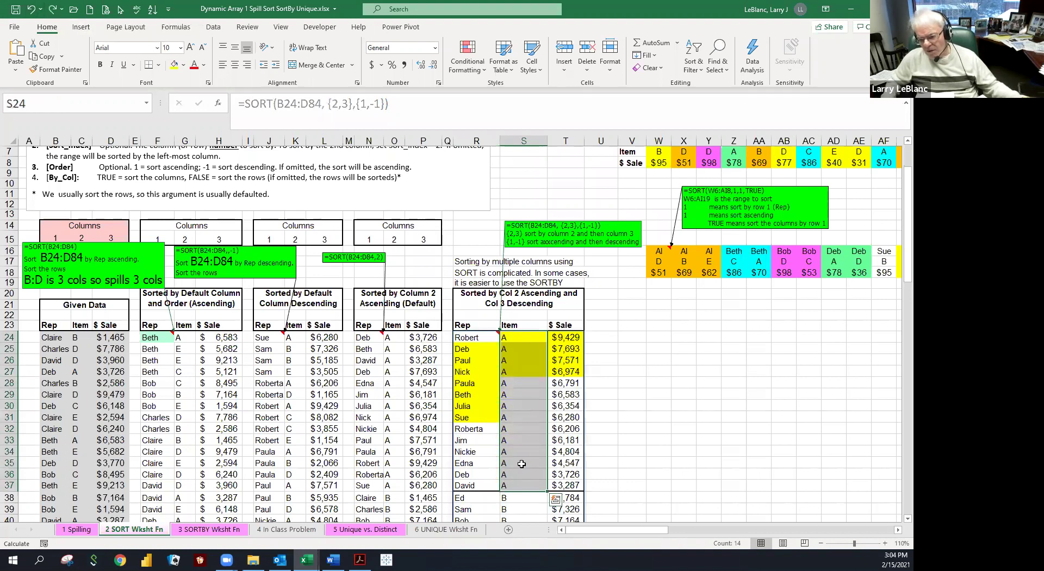
pyautogui.scroll(-3, 522, 463)
pyautogui.moveTo(504, 402); pyautogui.dragTo(511, 514)
pyautogui.scroll(-4, 512, 492)
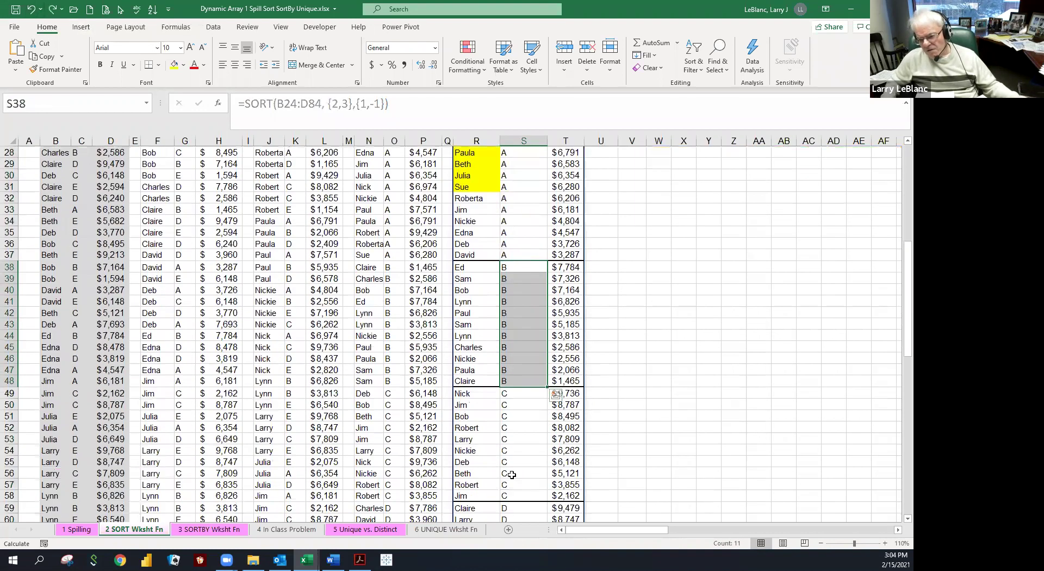
pyautogui.moveTo(508, 395); pyautogui.dragTo(508, 496)
pyautogui.scroll(9, 507, 489)
pyautogui.click(506, 403)
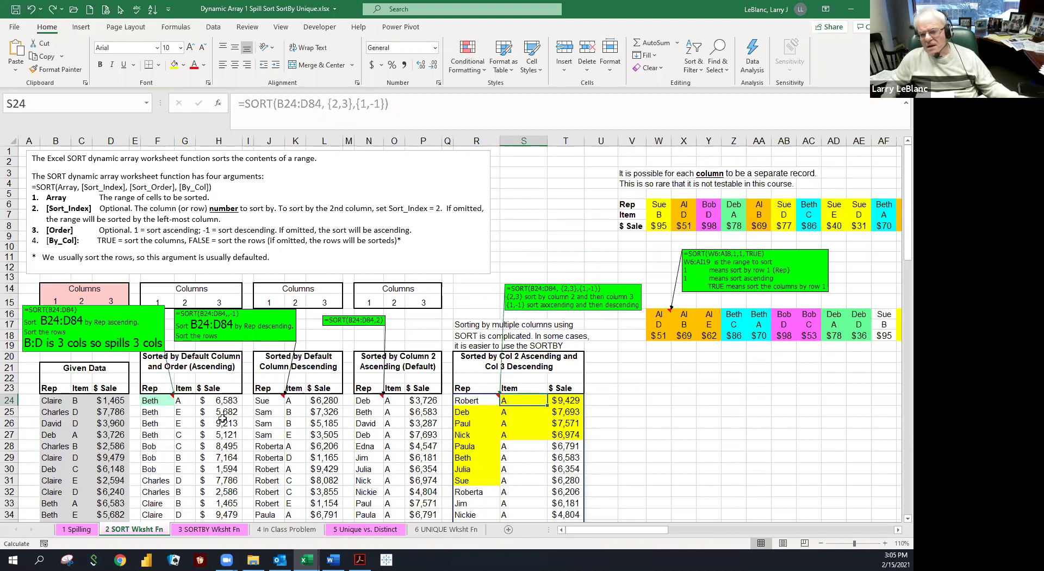
# - Examine the descending $ Sale values for item A in T24:T37
pyautogui.moveTo(560, 402); pyautogui.dragTo(566, 457)
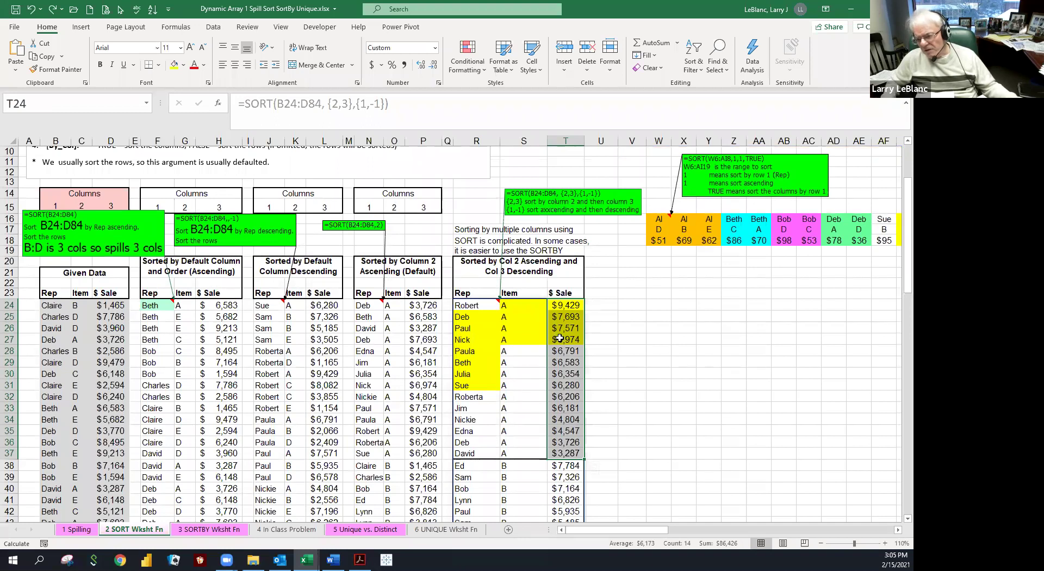
pyautogui.click(555, 383)
pyautogui.click(521, 383)
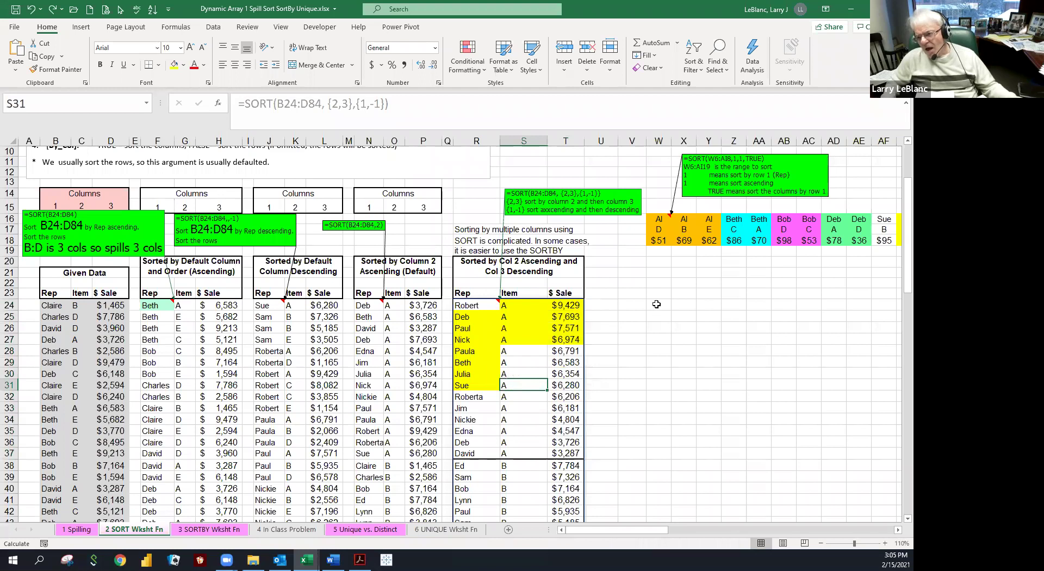
pyautogui.scroll(3, 654, 307)
pyautogui.moveTo(604, 172); pyautogui.dragTo(662, 279)
pyautogui.click(551, 245)
pyautogui.click(603, 246)
pyautogui.click(563, 246)
pyautogui.click(539, 248)
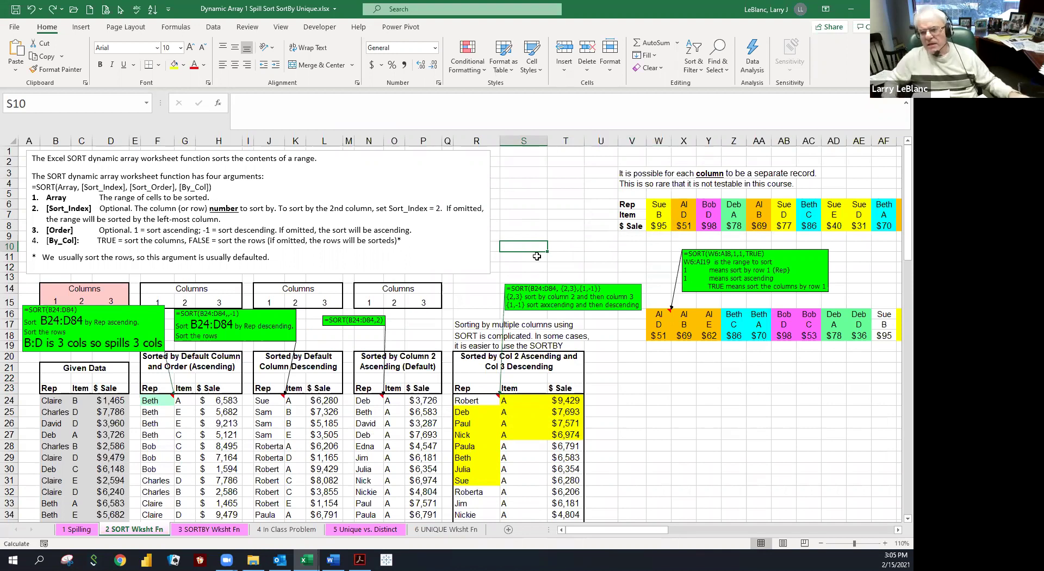
pyautogui.moveTo(520, 191); pyautogui.dragTo(526, 251)
pyautogui.click(520, 246)
pyautogui.click(520, 237)
pyautogui.click(520, 226)
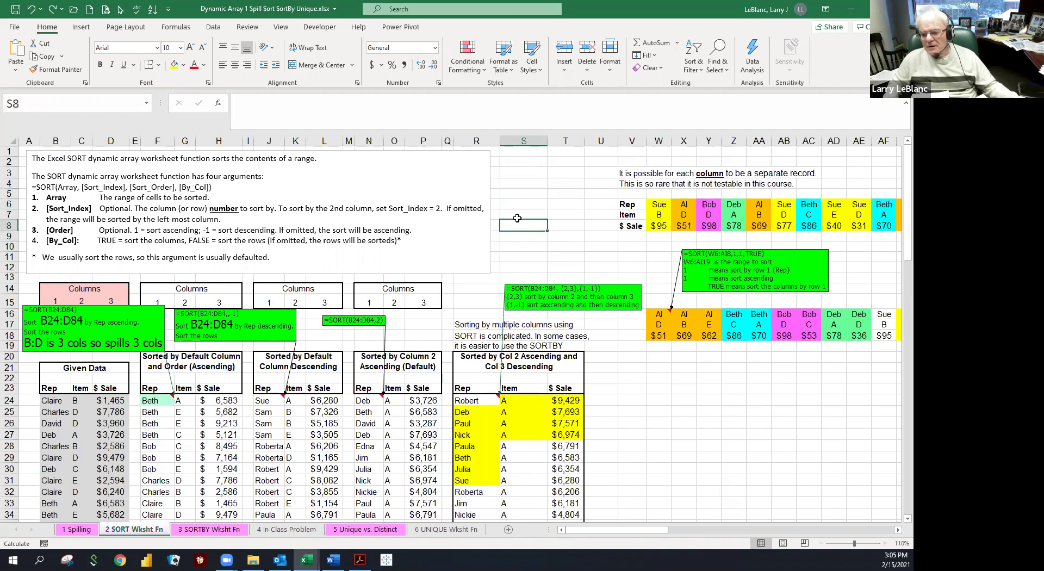
# - Open the 4 In Class Problem sheet and look over the pharmaceutical records and the empty results table
pyautogui.click(296, 533)
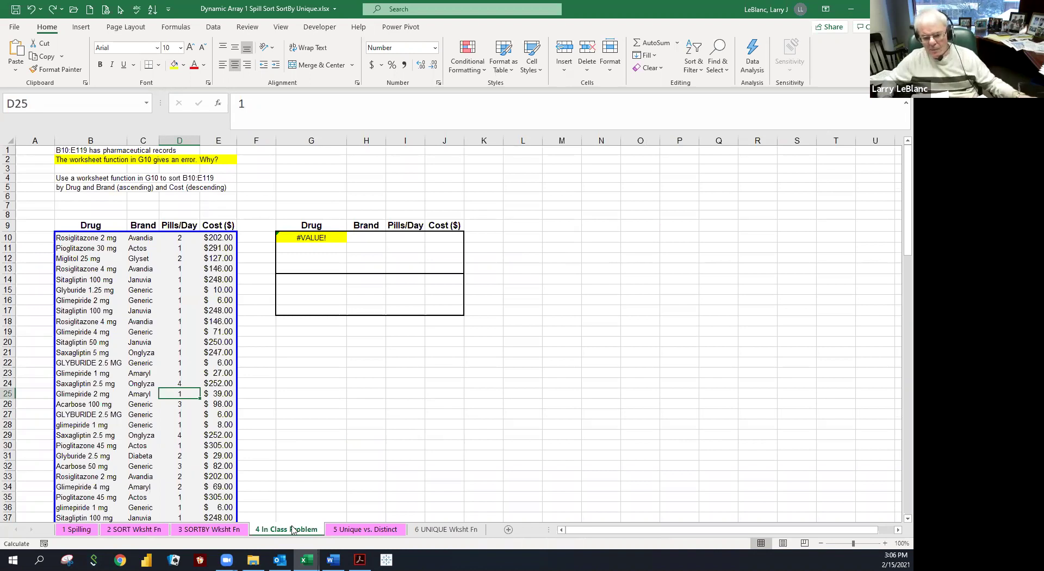
pyautogui.click(271, 403)
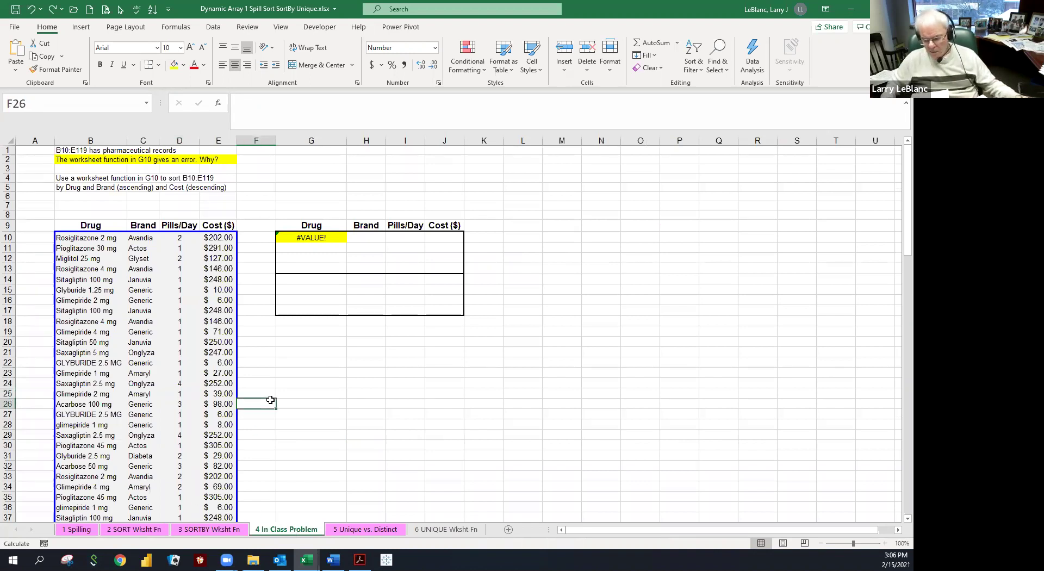
pyautogui.click(280, 403)
pyautogui.click(280, 414)
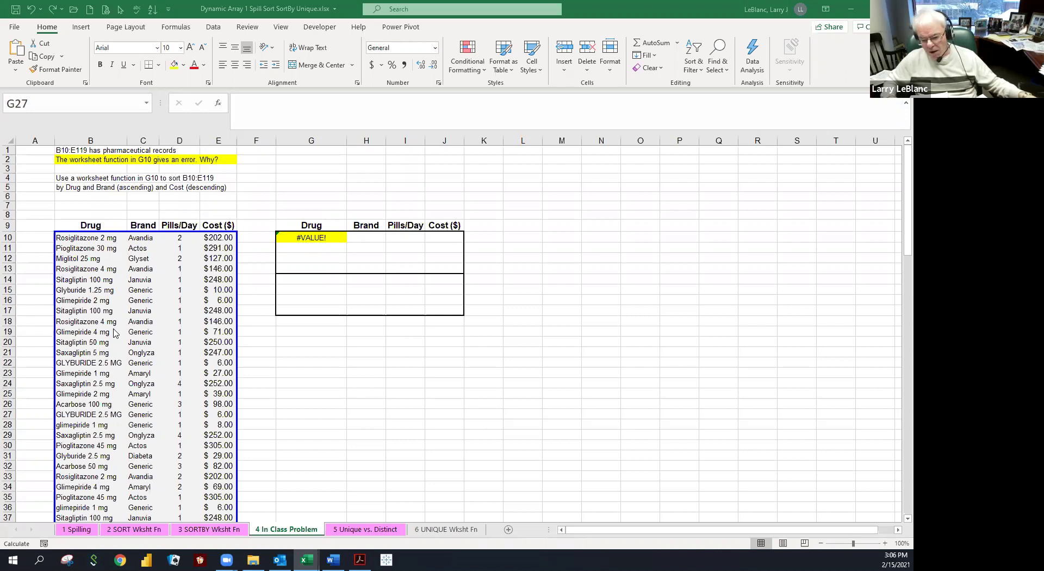
pyautogui.click(288, 433)
pyautogui.click(249, 414)
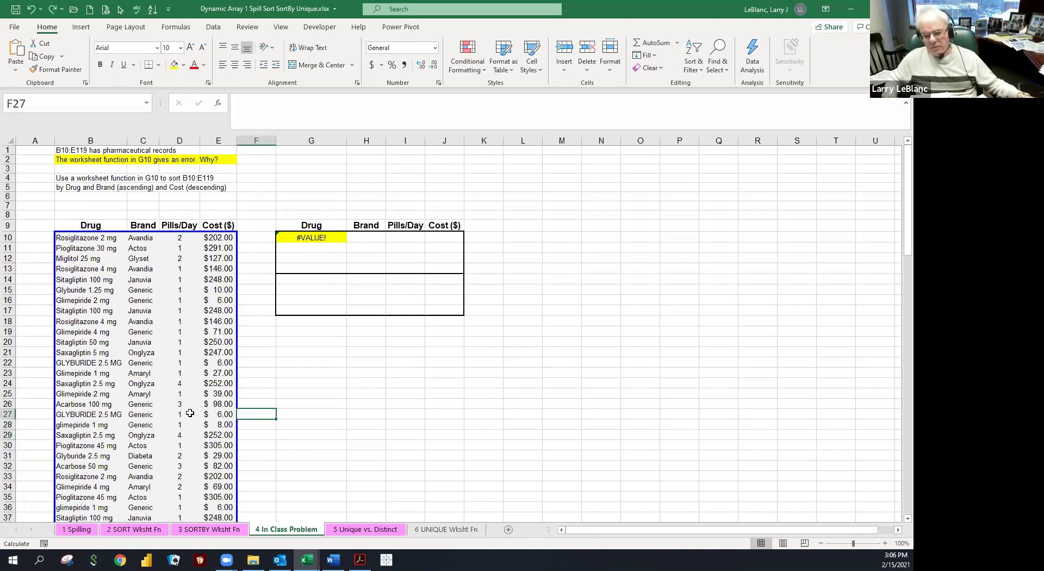
pyautogui.click(125, 385)
pyautogui.click(254, 464)
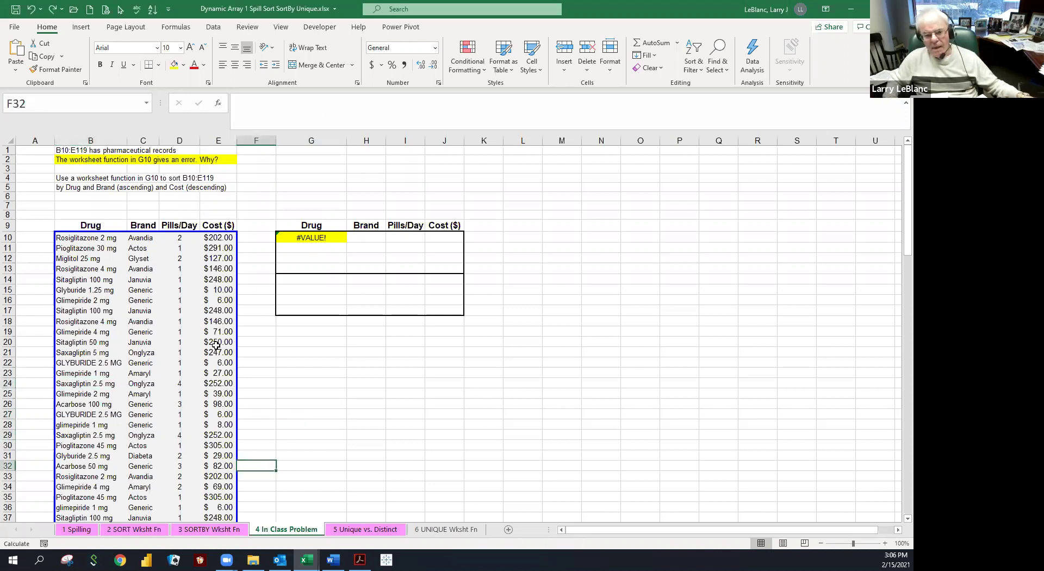
# - Read the problem notes in B1 and B2 about the pharmaceutical records and the error in G10
pyautogui.click(58, 151)
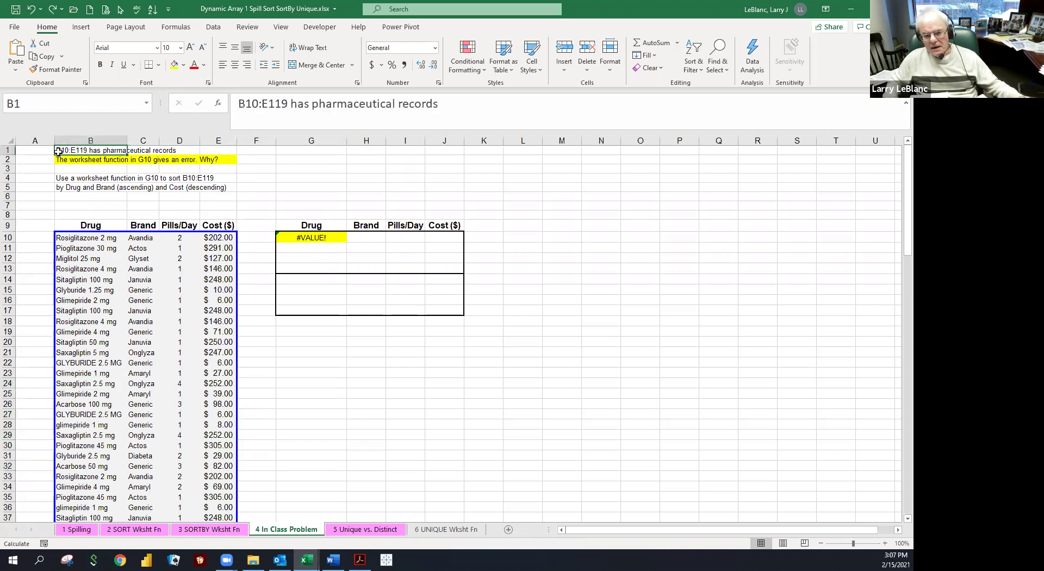
pyautogui.click(885, 543)
pyautogui.click(885, 543)
pyautogui.click(885, 543)
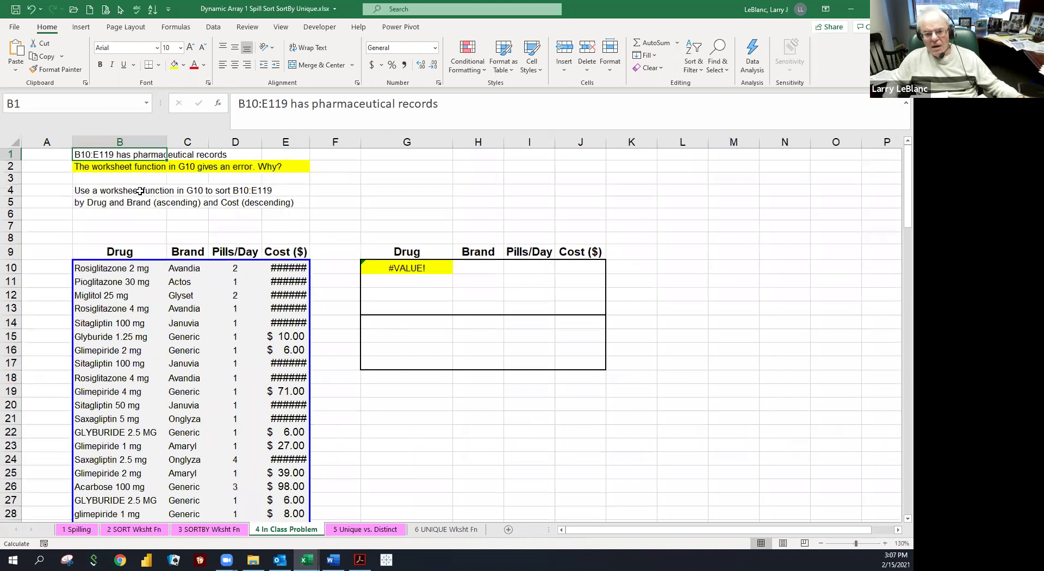
pyautogui.click(95, 169)
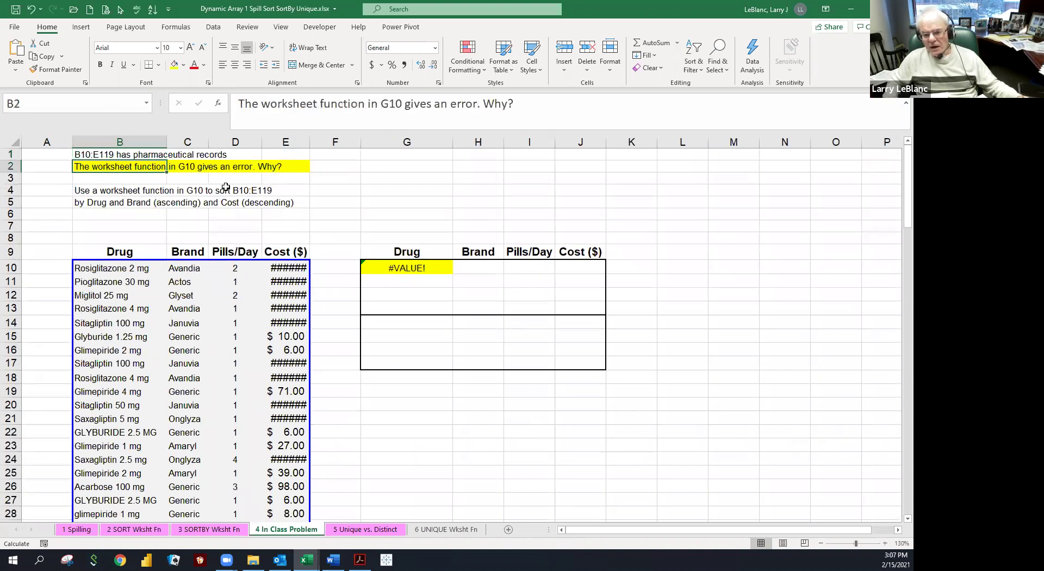
# - Examine the SORTBY formula in G10 and widen column E so the Cost ($) values fit
pyautogui.click(394, 269)
pyautogui.moveTo(310, 142); pyautogui.dragTo(312, 142)
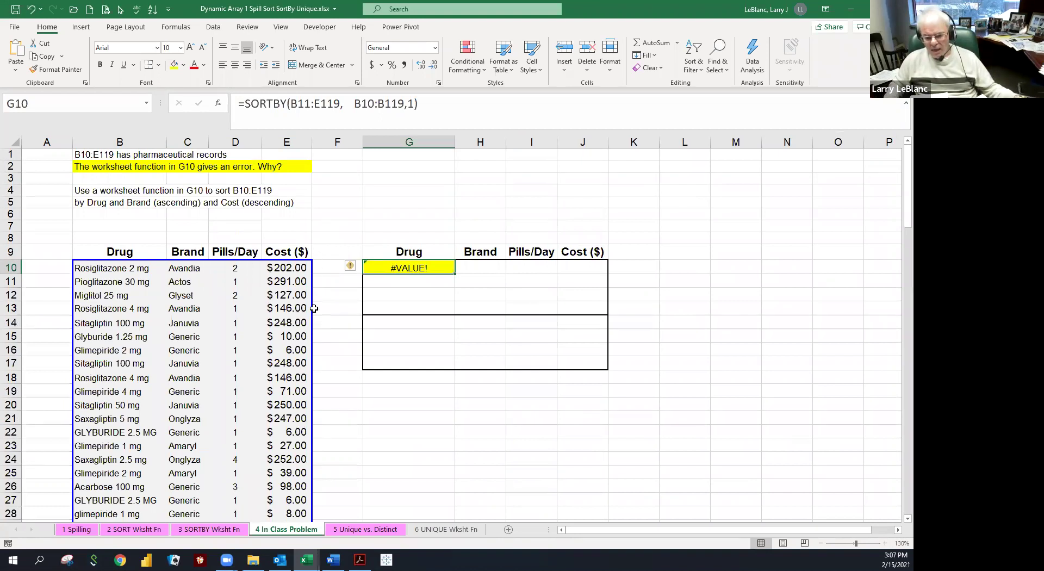
# - Open the 3 SORTBY Wksht Fn sheet and autofit column C so the given $ Sale values fit
pyautogui.click(219, 530)
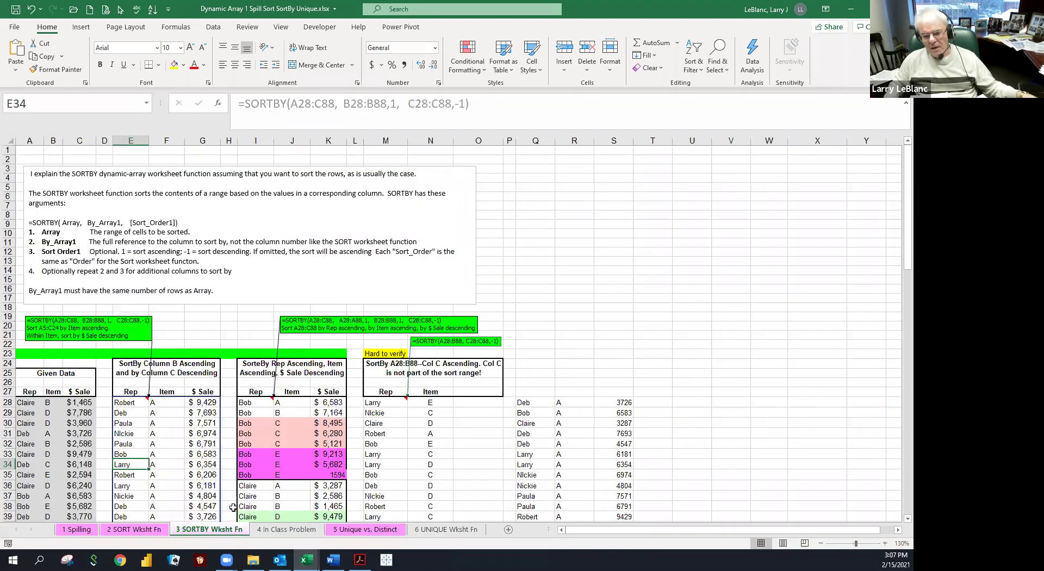
pyautogui.click(566, 235)
pyautogui.click(518, 282)
pyautogui.moveTo(534, 296); pyautogui.dragTo(535, 290)
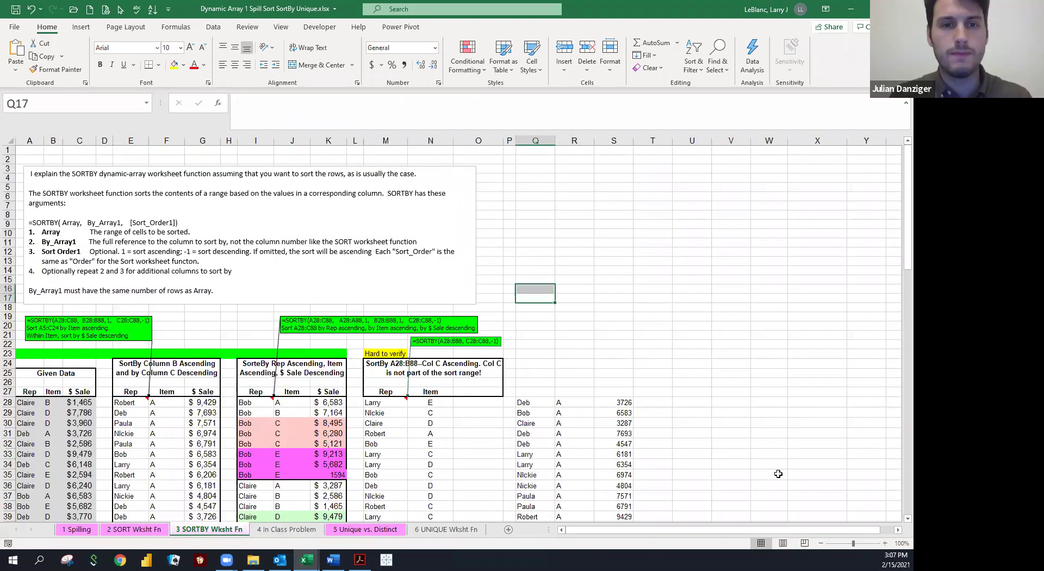
pyautogui.click(884, 543)
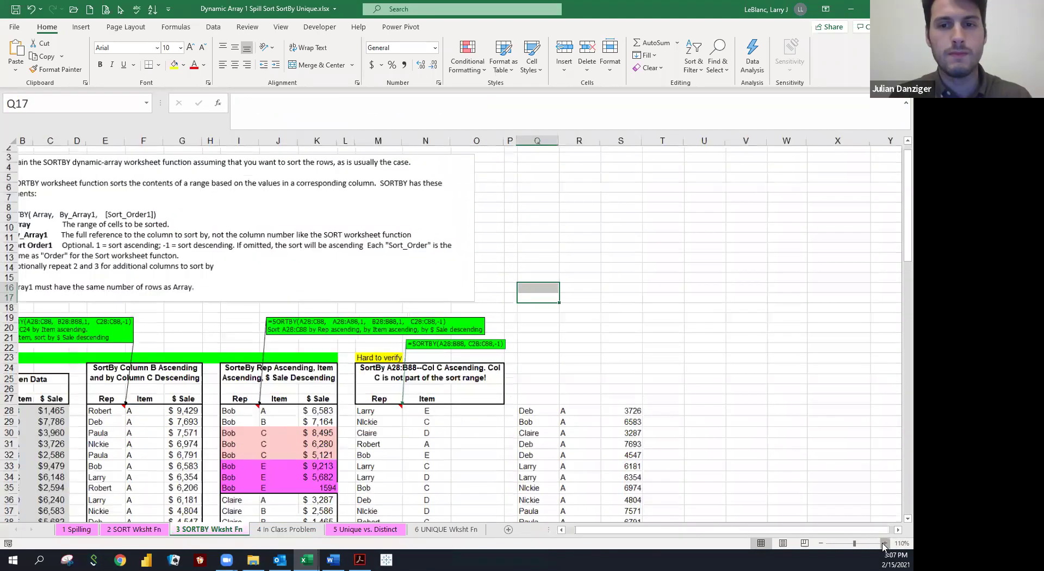
pyautogui.click(884, 543)
pyautogui.click(884, 543)
pyautogui.click(884, 543)
pyautogui.click(620, 342)
pyautogui.click(581, 354)
pyautogui.press('Left')
pyautogui.press('Left')
pyautogui.press('Left')
pyautogui.press('Left')
pyautogui.press('Left')
pyautogui.press('Left')
pyautogui.press('Left')
pyautogui.press('Left')
pyautogui.press('Left')
pyautogui.press('Left')
pyautogui.press('Left')
pyautogui.press('Left')
pyautogui.press('Left')
pyautogui.press('Left')
pyautogui.press('Left')
pyautogui.press('Left')
pyautogui.scroll(-2, 322, 288)
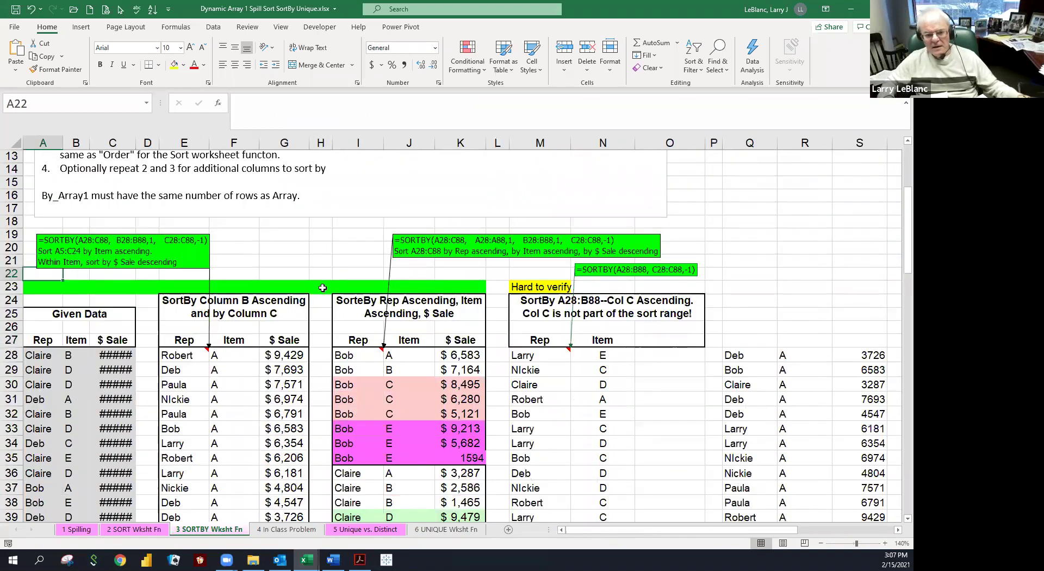
pyautogui.doubleClick(134, 141)
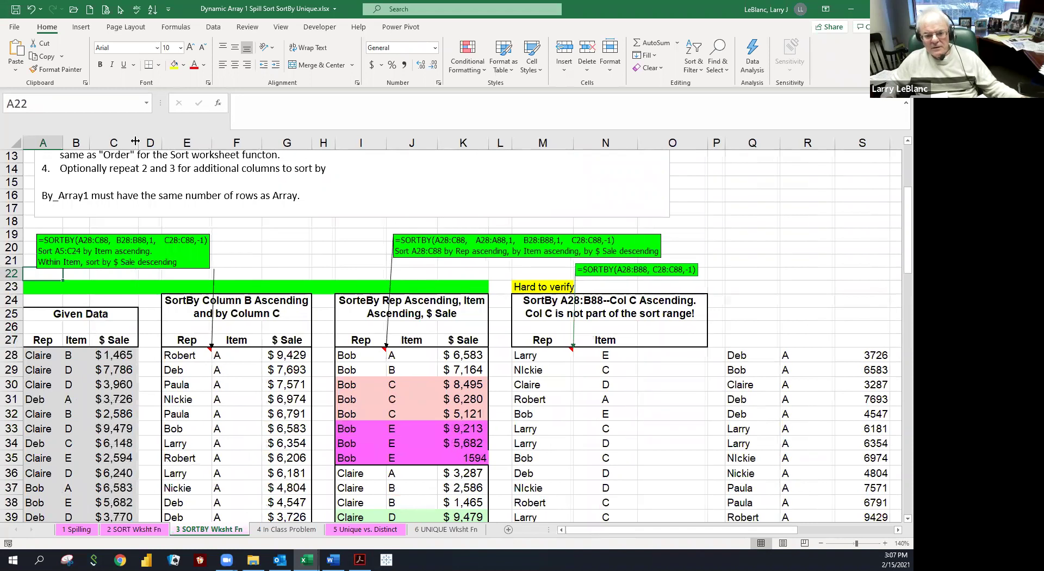
# - Read the text box describing SORTBY's Array, By_Array1 and Sort_Order1 arguments and the given data below it
pyautogui.click(41, 370)
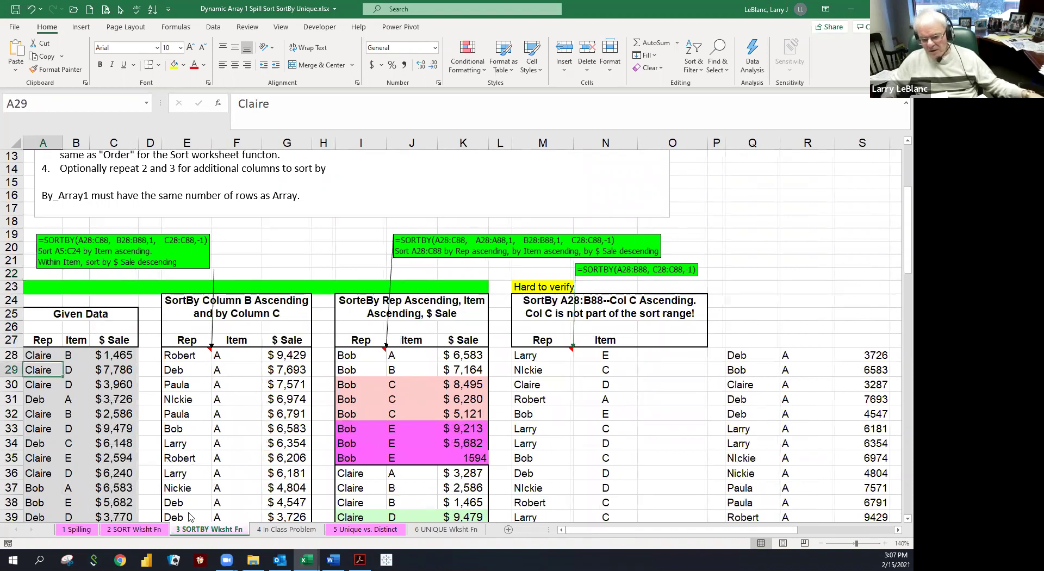
pyautogui.click(117, 443)
pyautogui.scroll(4, 161, 375)
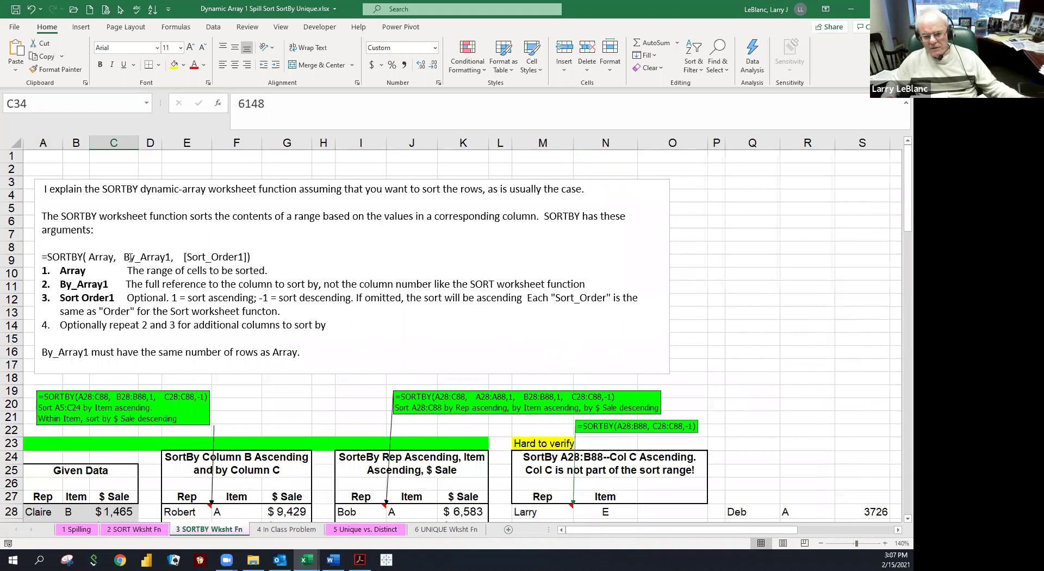
pyautogui.click(235, 260)
pyautogui.scroll(-5, 163, 321)
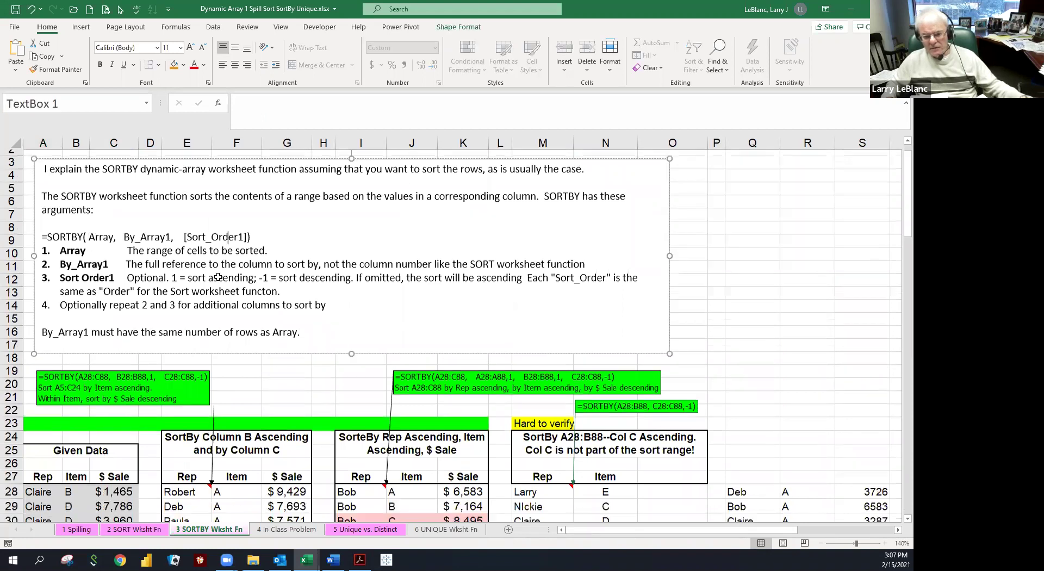
pyautogui.scroll(-1, 163, 321)
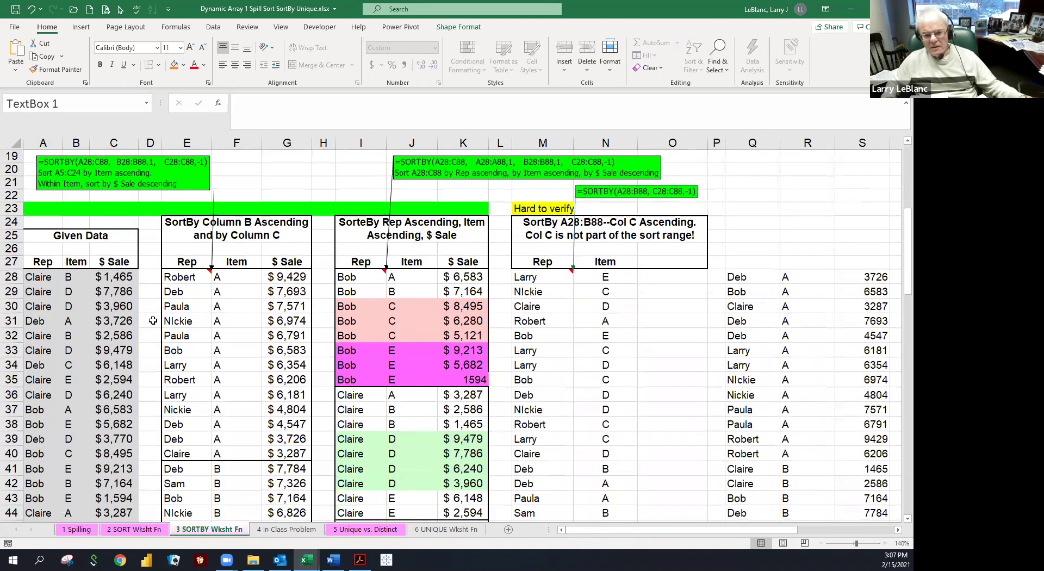
# - Move the green note for E28 slightly right and down, and review the Rep, Item and $ Sale cells in row 30
pyautogui.click(42, 280)
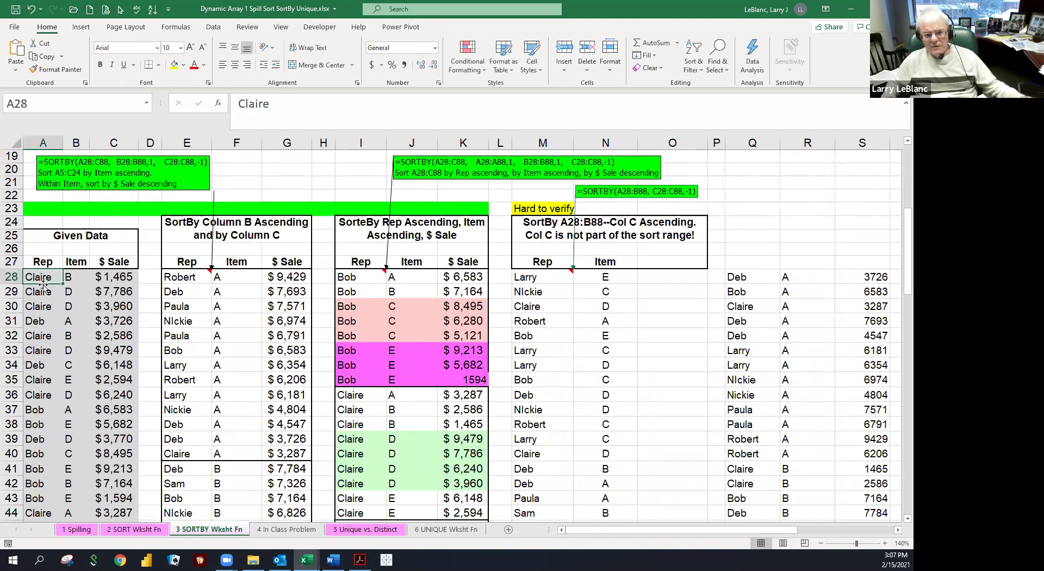
pyautogui.moveTo(36, 190); pyautogui.dragTo(59, 199)
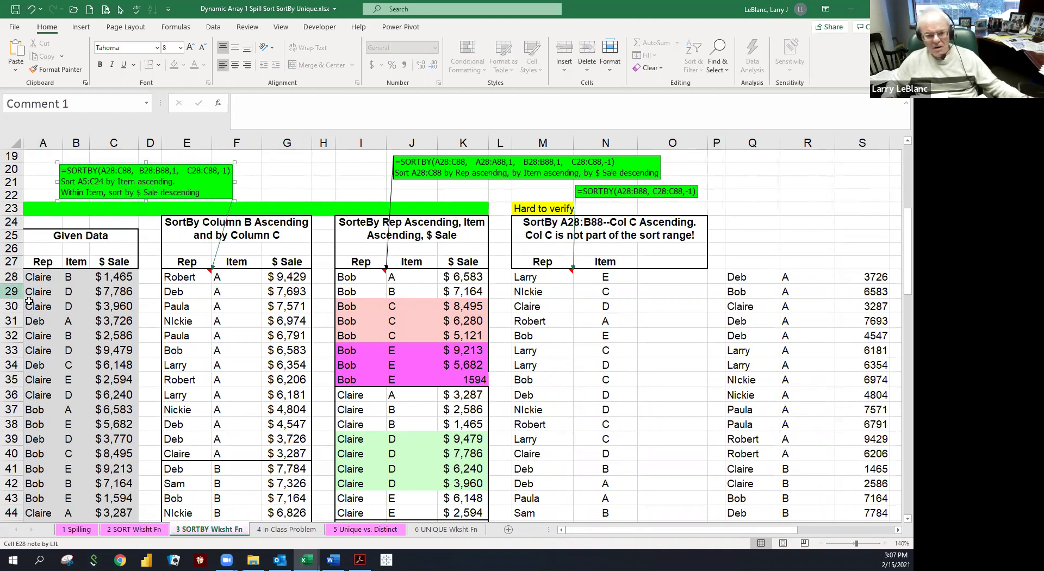
pyautogui.click(29, 304)
pyautogui.click(69, 305)
pyautogui.click(102, 306)
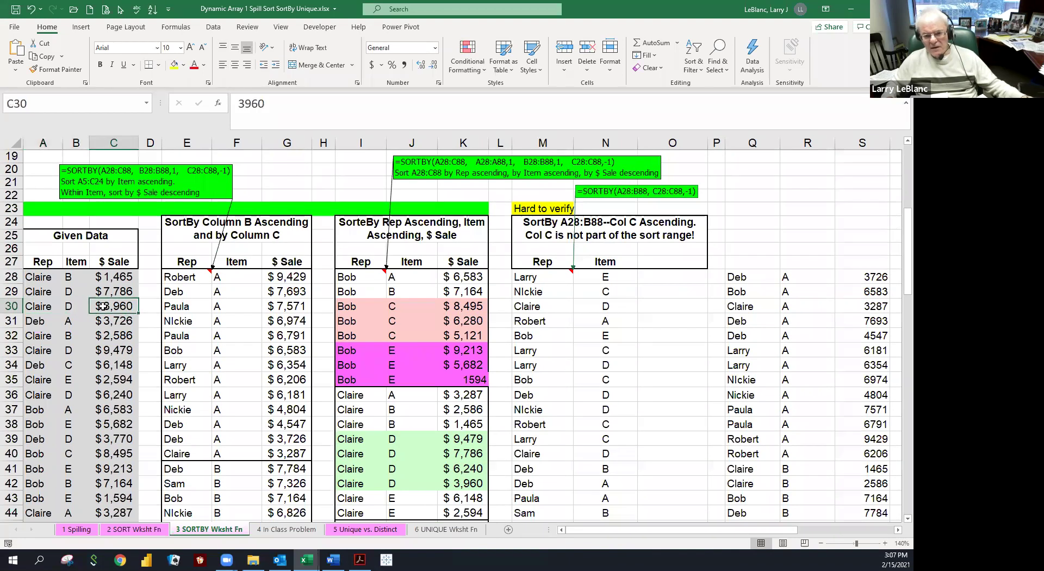
# - Examine the B28:B88,1 and C28:C88,-1 sort arguments in the SORTBY formula in E28, leaving the formula unchanged
pyautogui.click(174, 278)
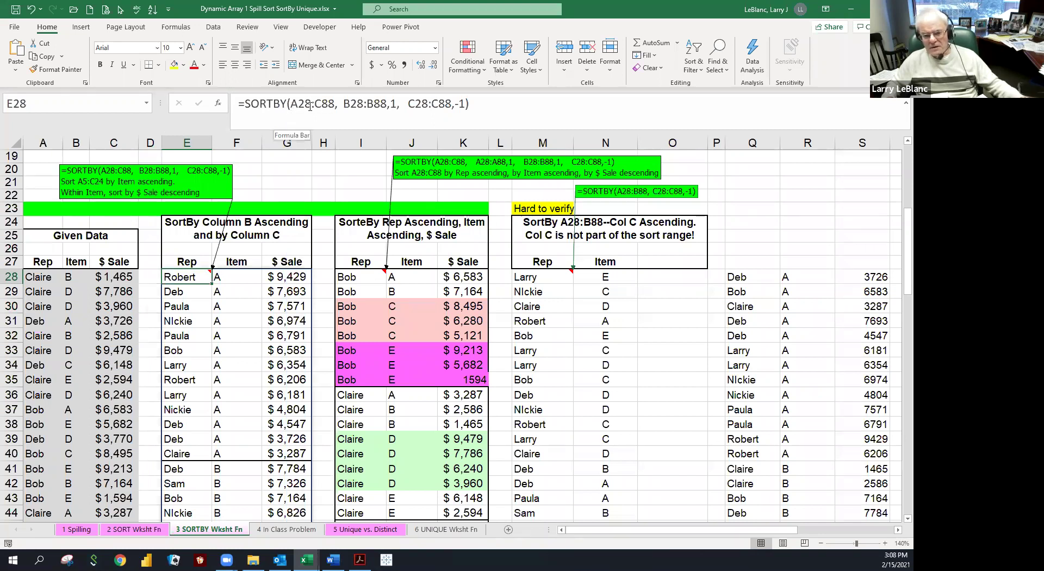
pyautogui.click(345, 103)
pyautogui.moveTo(345, 104); pyautogui.dragTo(402, 105)
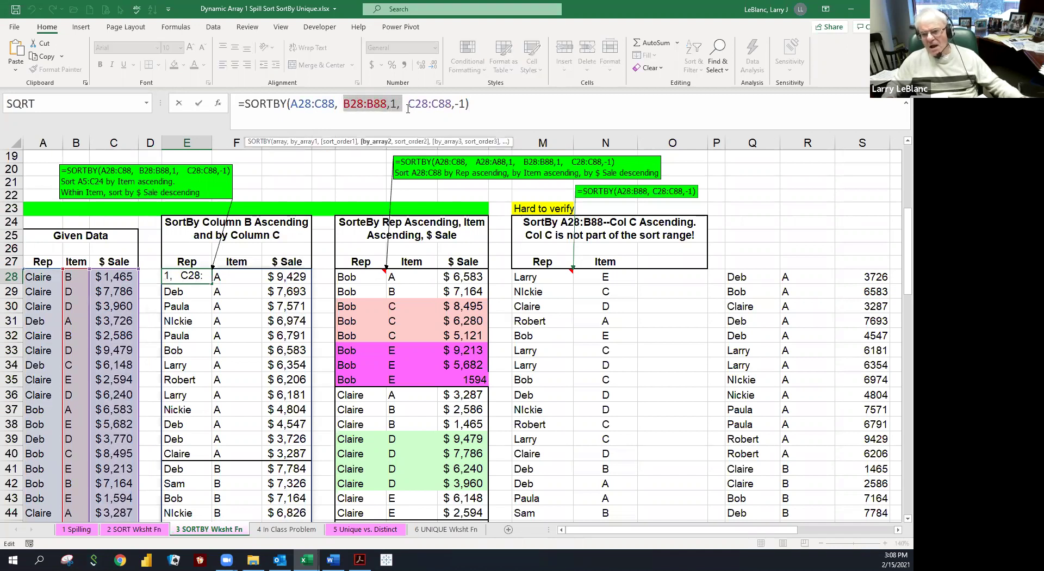
pyautogui.click(408, 109)
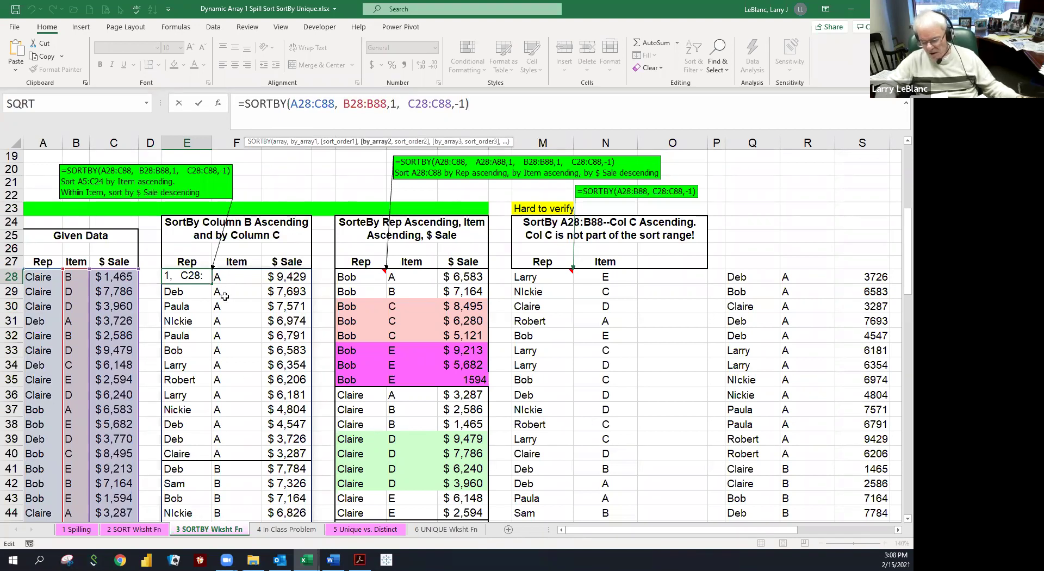
pyautogui.press('Escape')
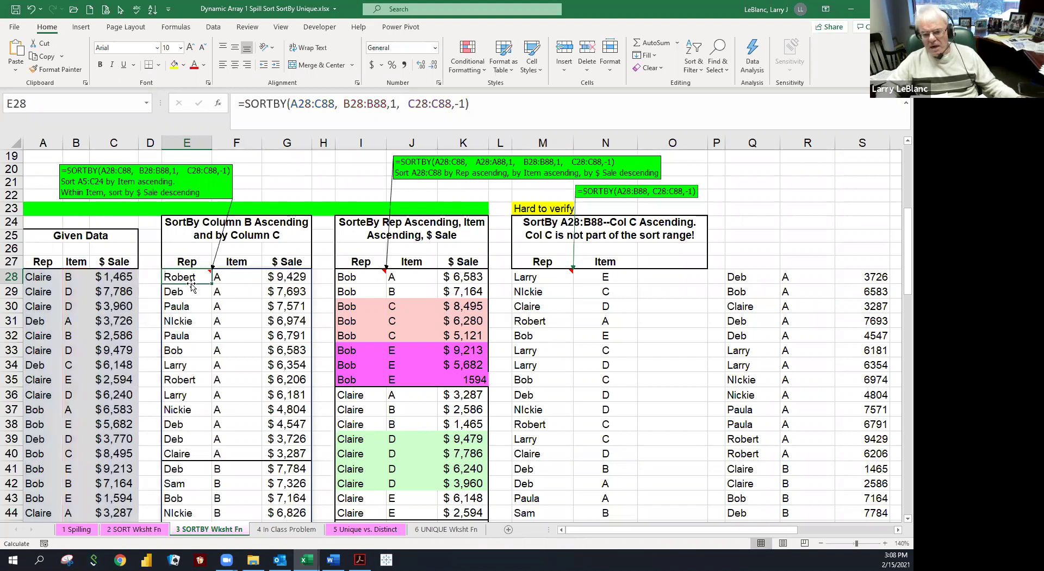
# - Compare the formula in spilled cell F28 with E28, and return to the 2 SORT Wksht Fn sheet
pyautogui.click(214, 280)
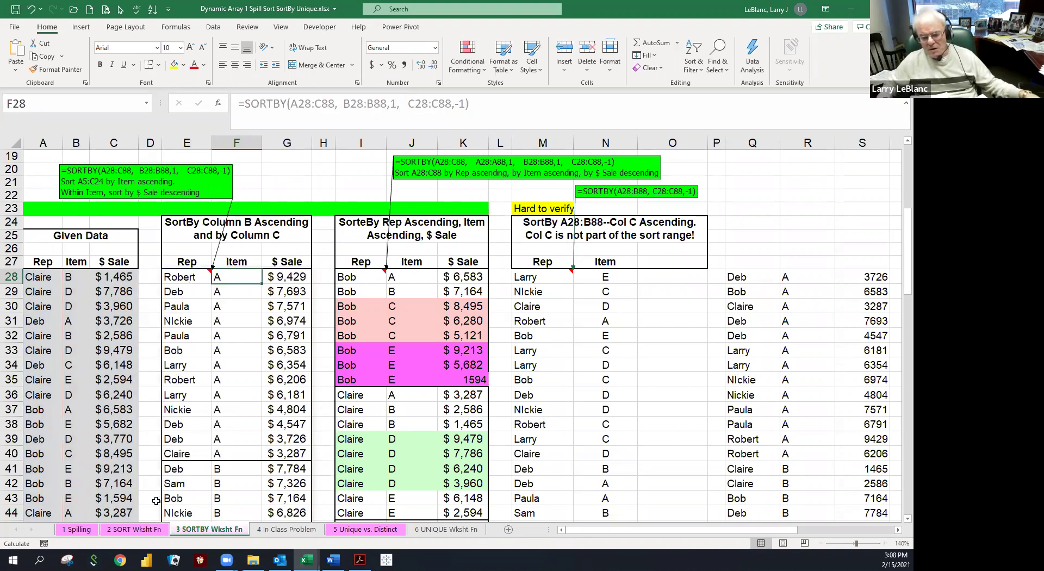
pyautogui.click(185, 277)
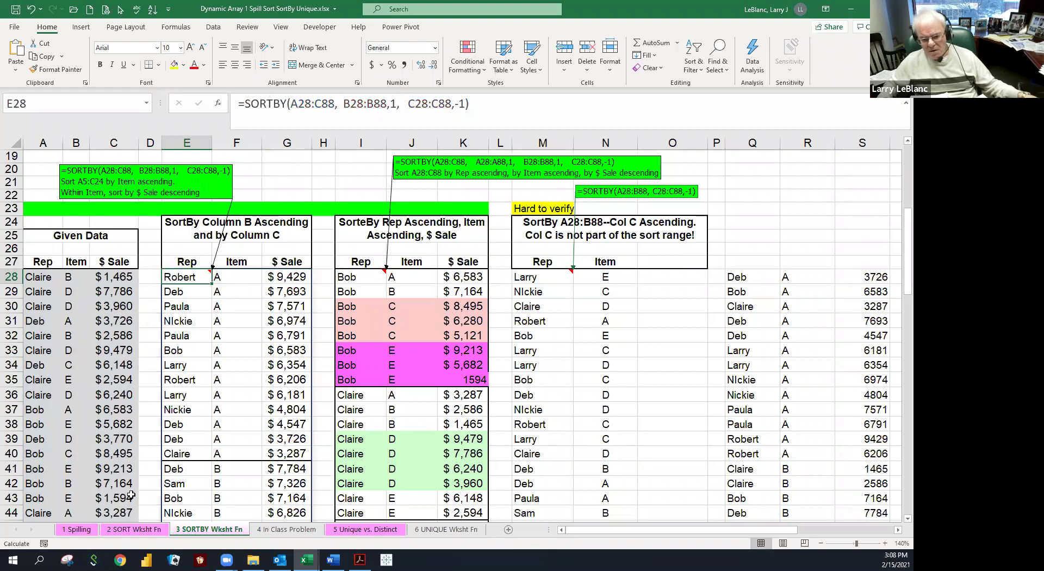
pyautogui.click(123, 531)
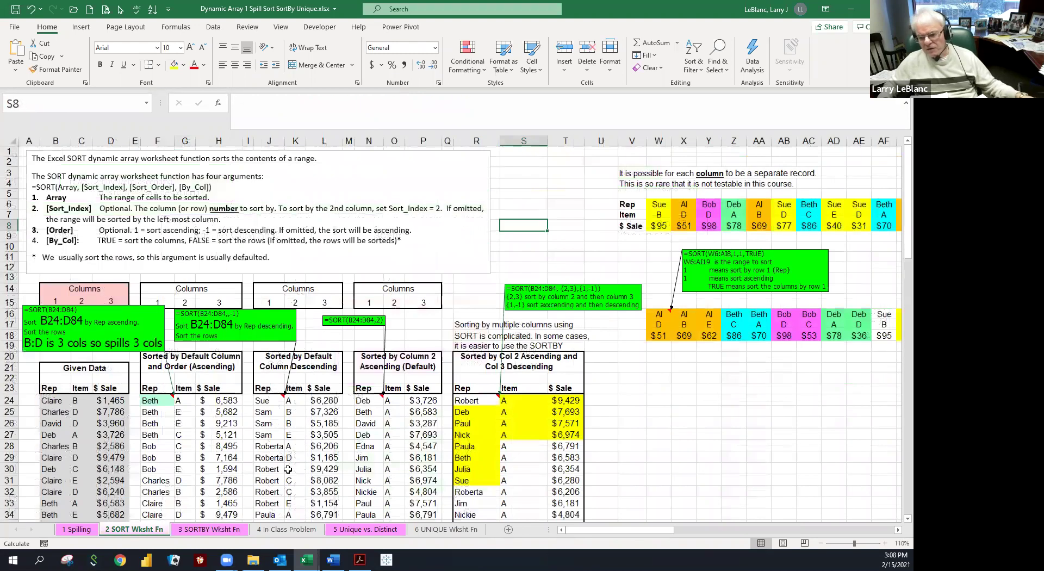
# - Compare the SORT formula in R24 with the SORTBY formula in E28 and its spilled cells on the 3 SORTBY Wksht Fn sheet
pyautogui.click(478, 400)
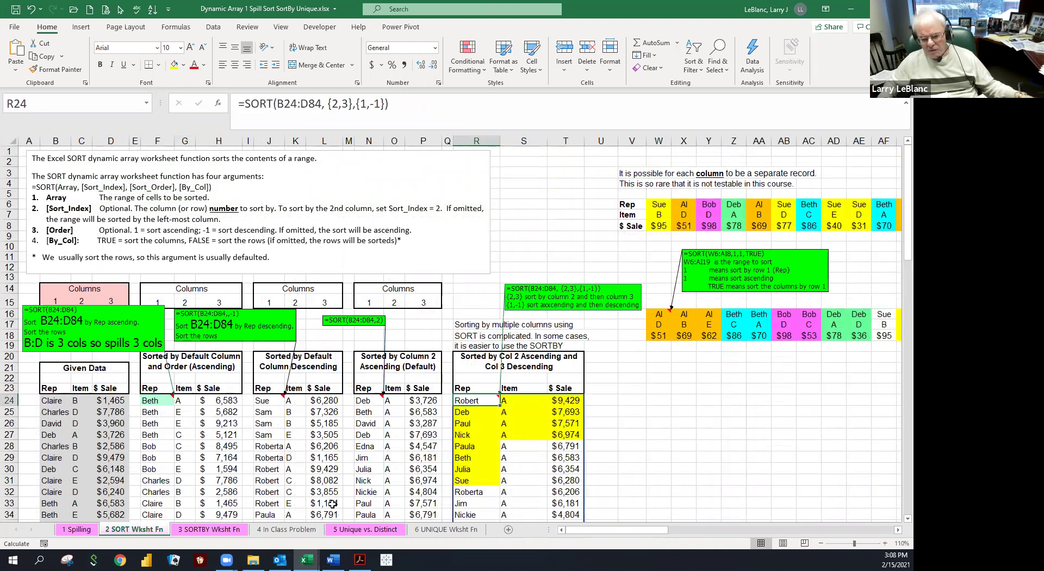
pyautogui.click(234, 529)
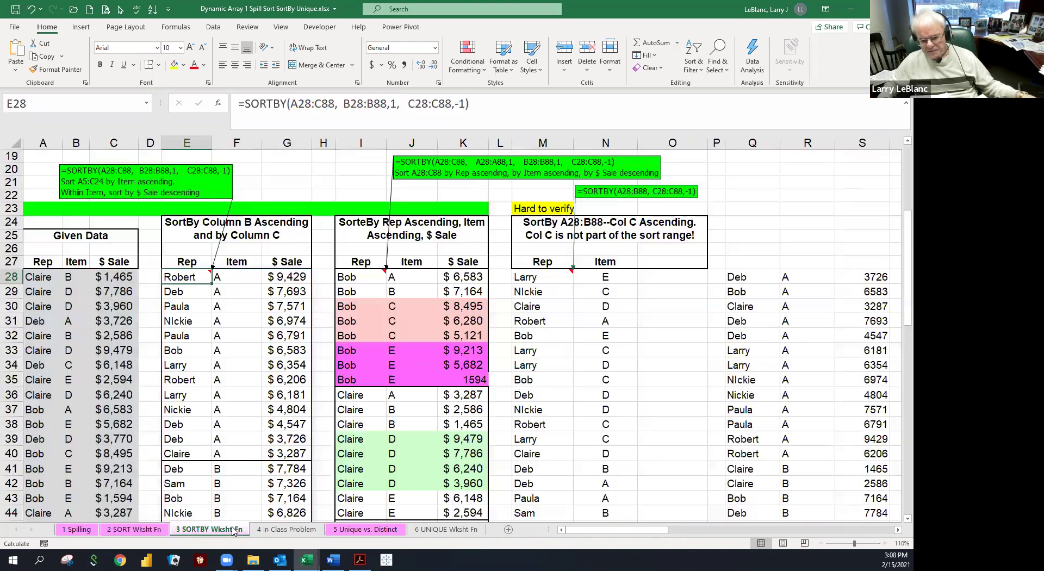
pyautogui.click(293, 337)
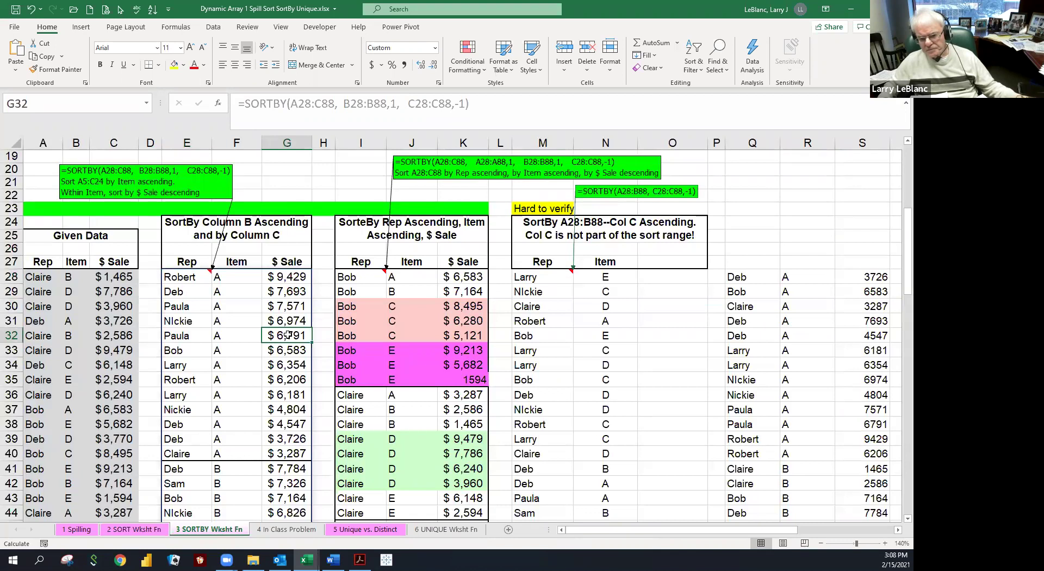
pyautogui.click(214, 330)
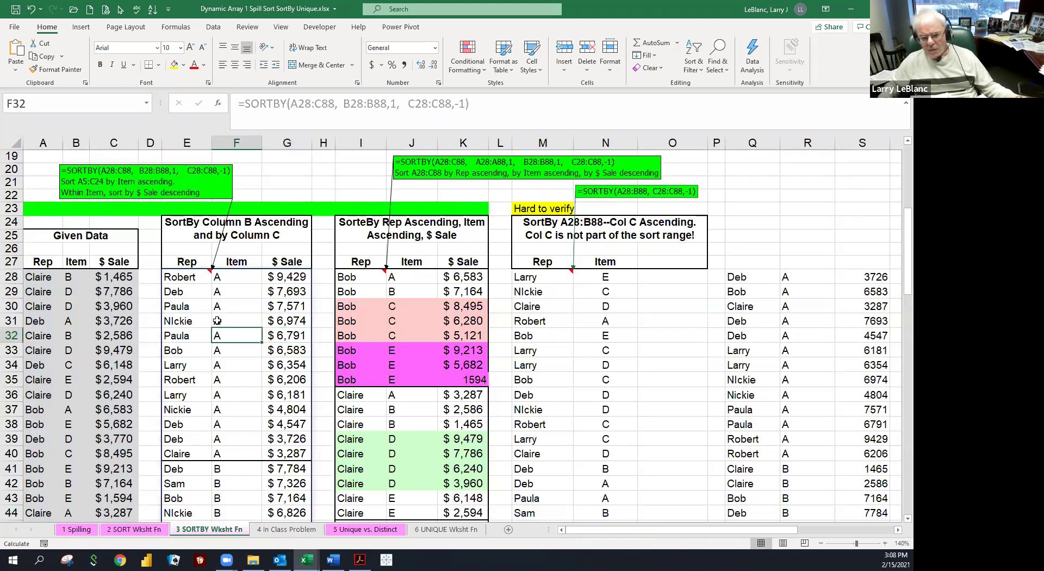
pyautogui.click(223, 277)
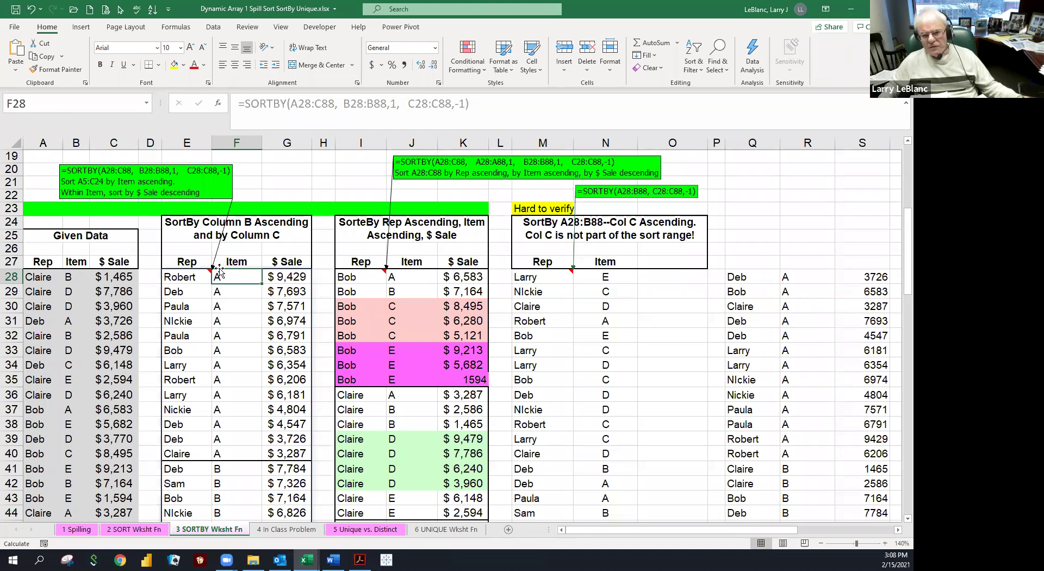
pyautogui.click(192, 278)
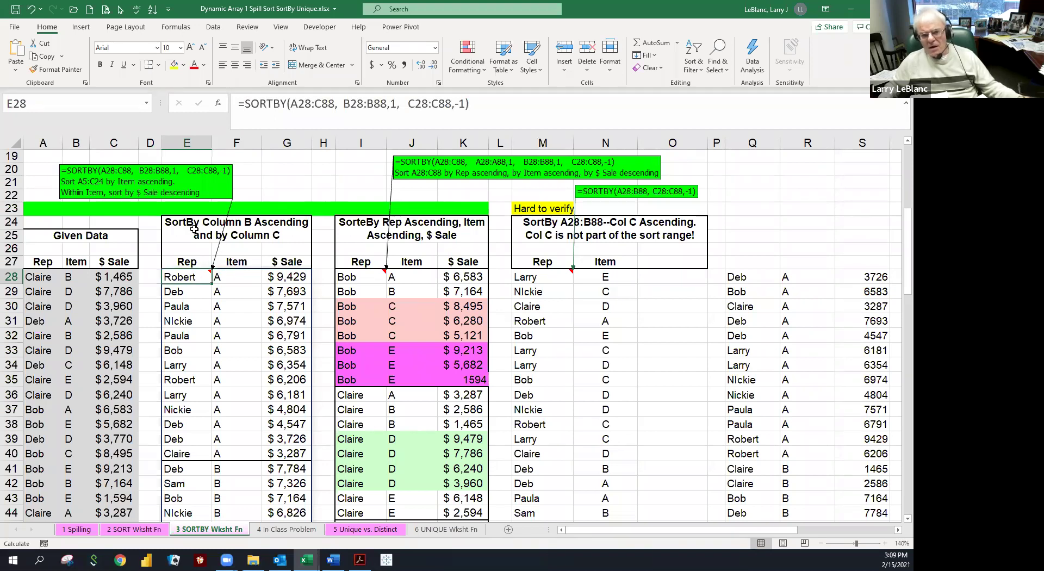
# - Examine the A28:C88, B28:B88,1 and C28:C88,-1 arguments in E28's SORTBY formula, leaving the formula unchanged
pyautogui.click(290, 104)
pyautogui.moveTo(291, 104); pyautogui.dragTo(346, 105)
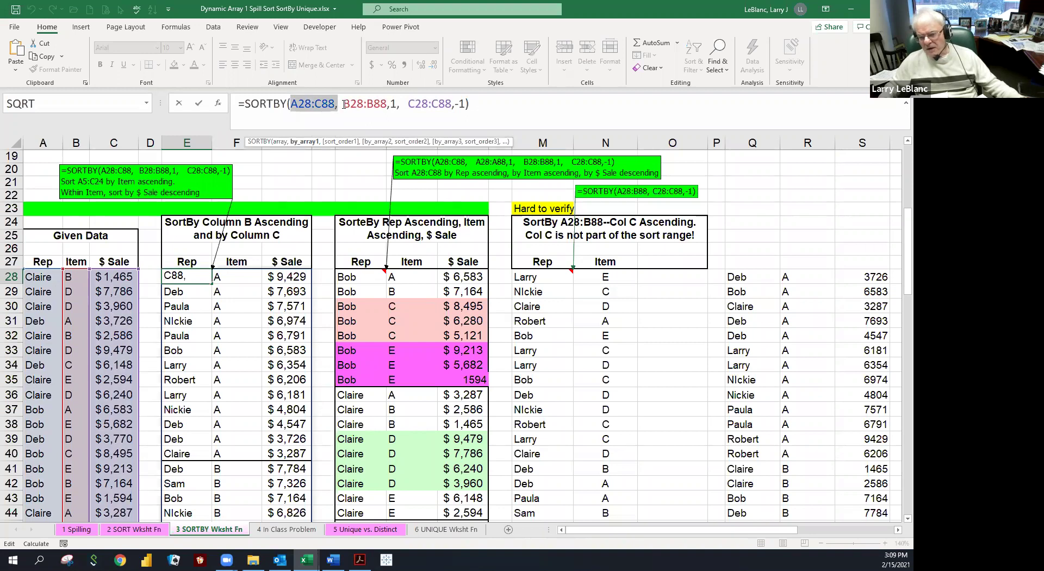
pyautogui.click(344, 105)
pyautogui.moveTo(345, 104); pyautogui.dragTo(468, 107)
pyautogui.click(408, 106)
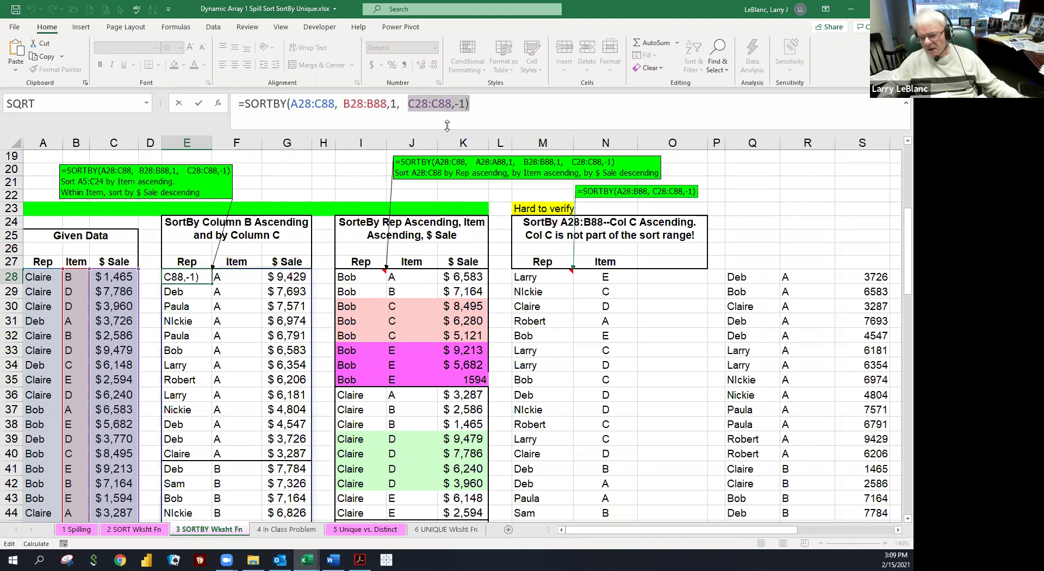
pyautogui.press('Escape')
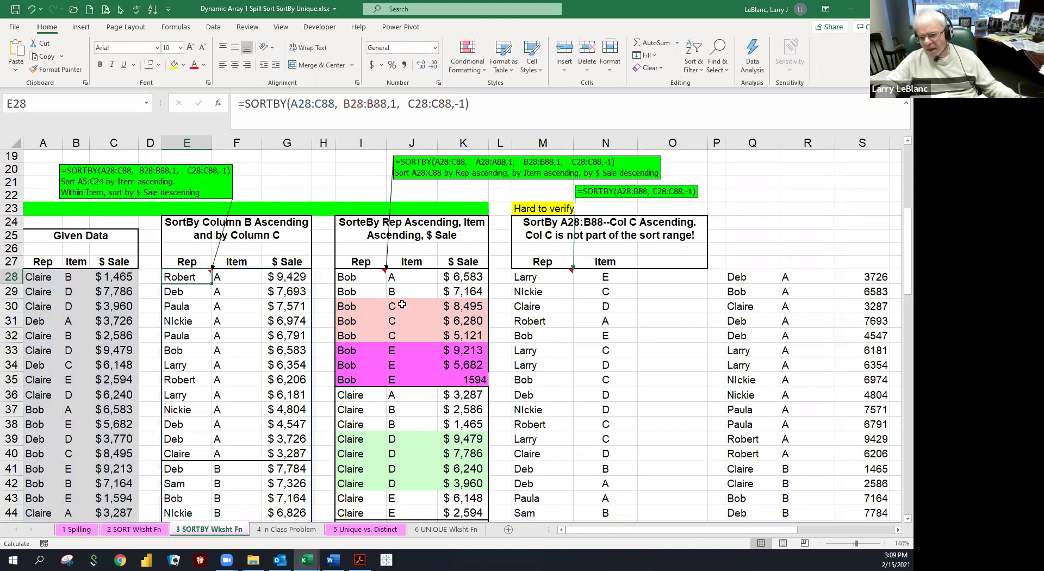
# - Examine the three-key SORTBY formula in I28 and the order of the sorted Rep column below it
pyautogui.click(274, 304)
pyautogui.click(351, 281)
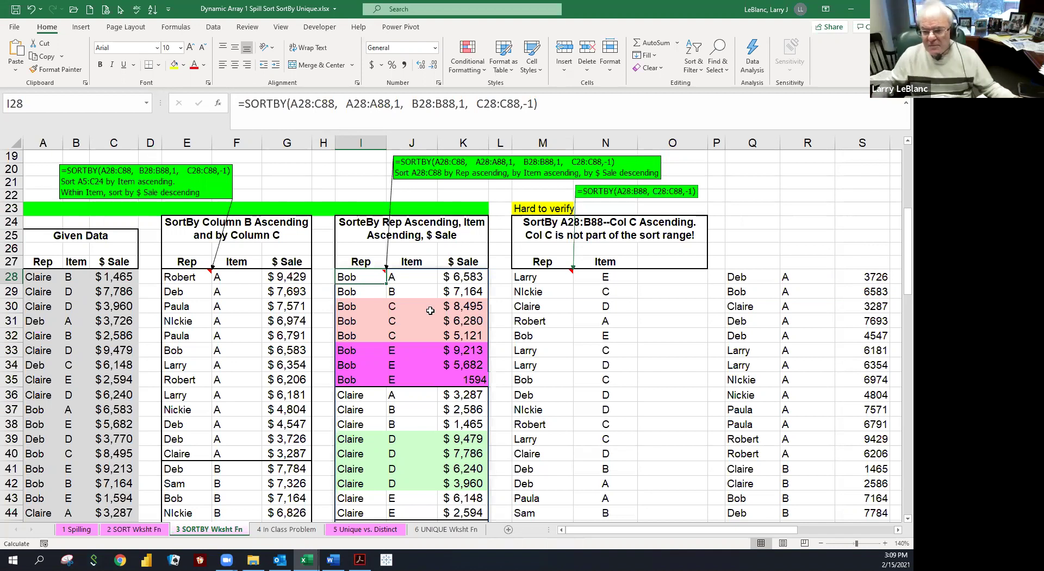
pyautogui.click(457, 323)
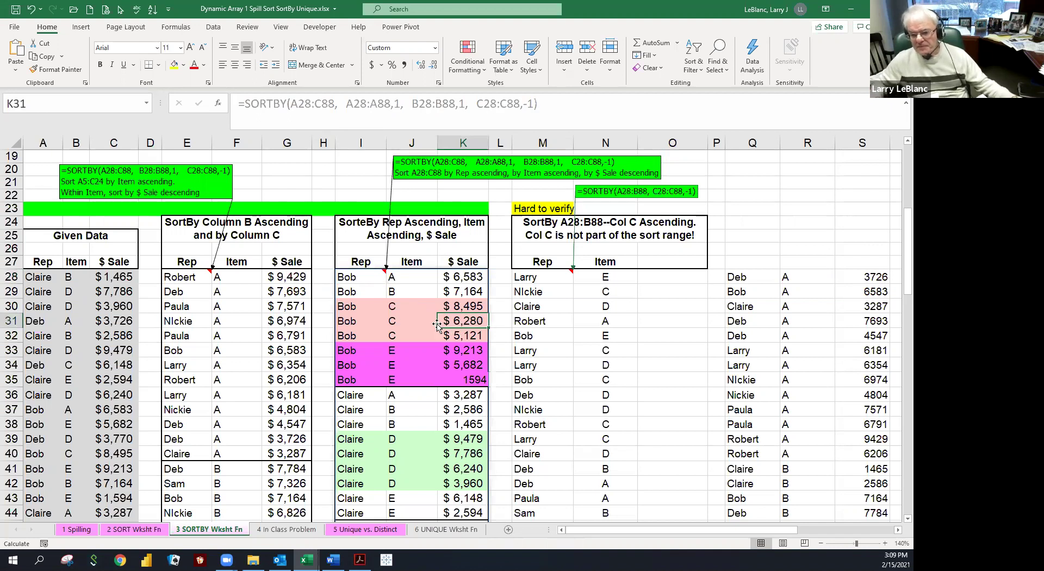
pyautogui.click(356, 273)
pyautogui.moveTo(355, 273); pyautogui.dragTo(347, 457)
pyautogui.click(363, 295)
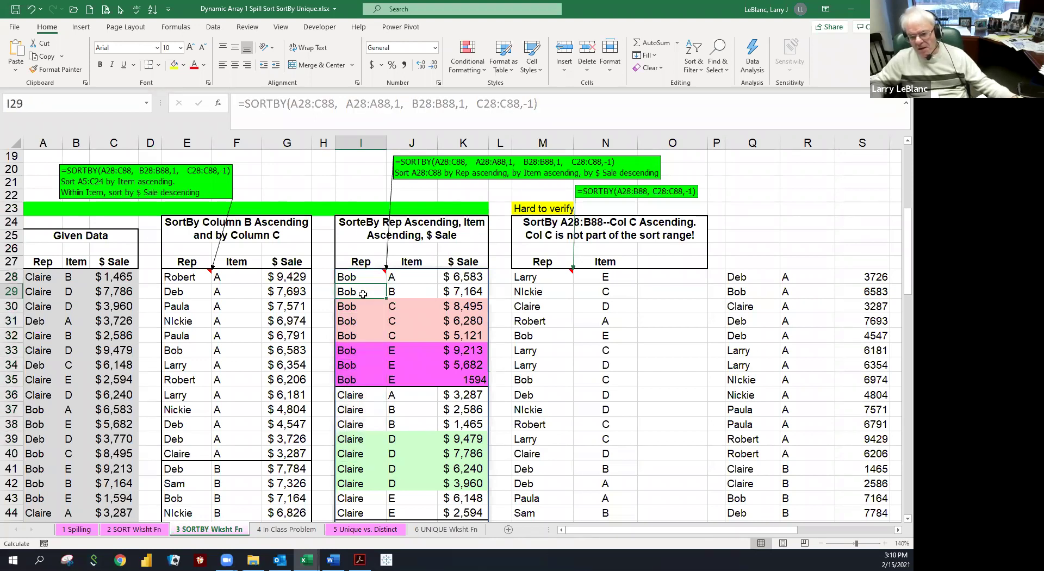
# - Check the Item and $ Sale order within the first rep's records, including the color-highlighted rows 30 to 35
pyautogui.moveTo(396, 278); pyautogui.dragTo(400, 289)
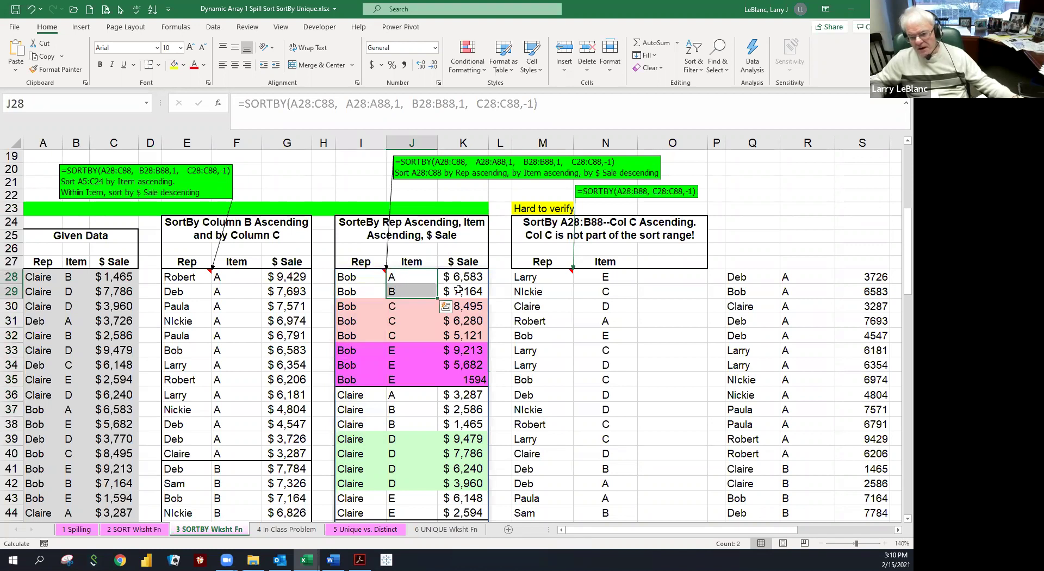
pyautogui.click(458, 290)
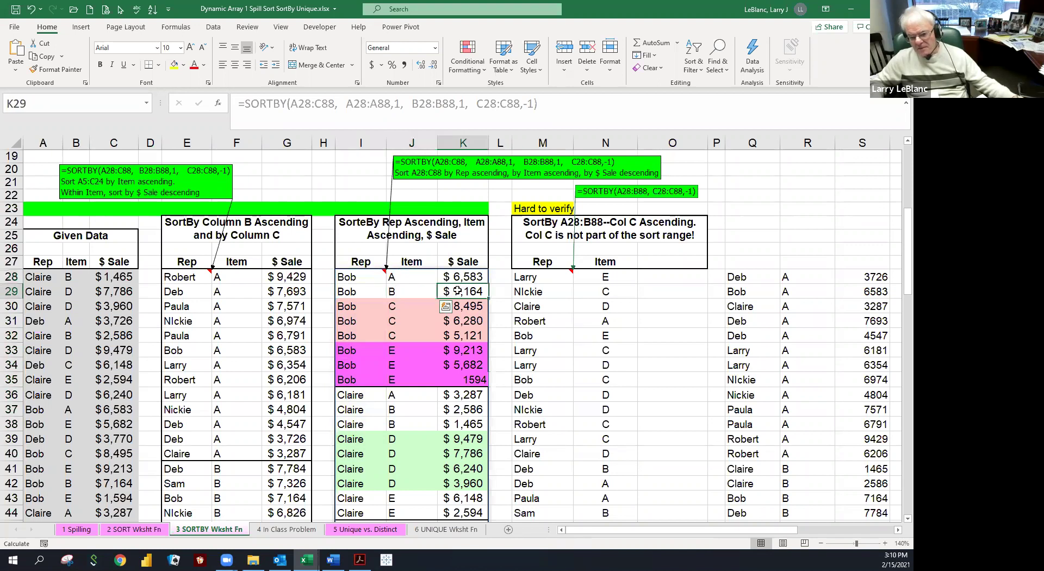
pyautogui.click(341, 306)
pyautogui.moveTo(449, 307); pyautogui.dragTo(505, 382)
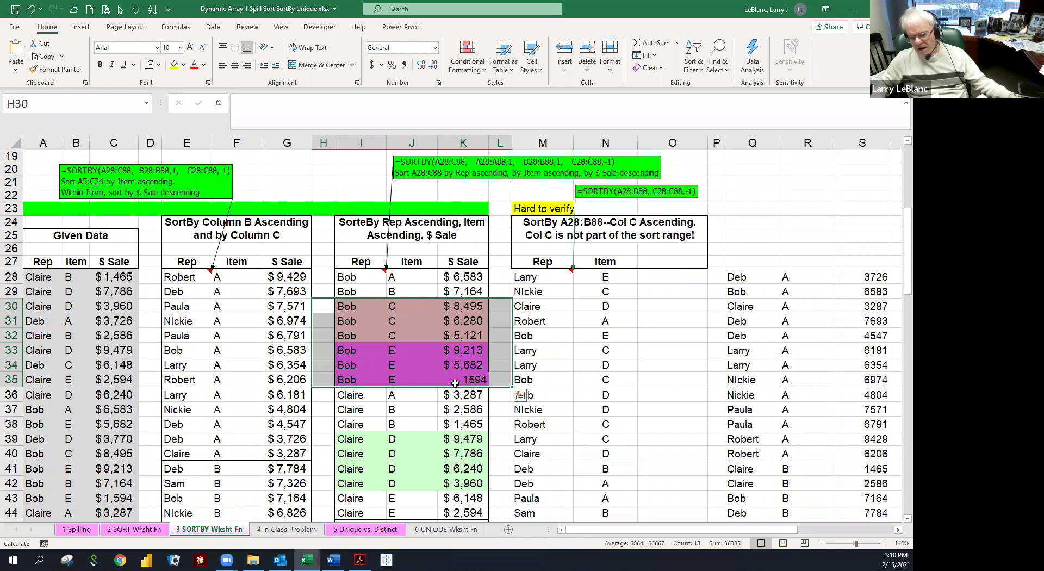
pyautogui.click(455, 383)
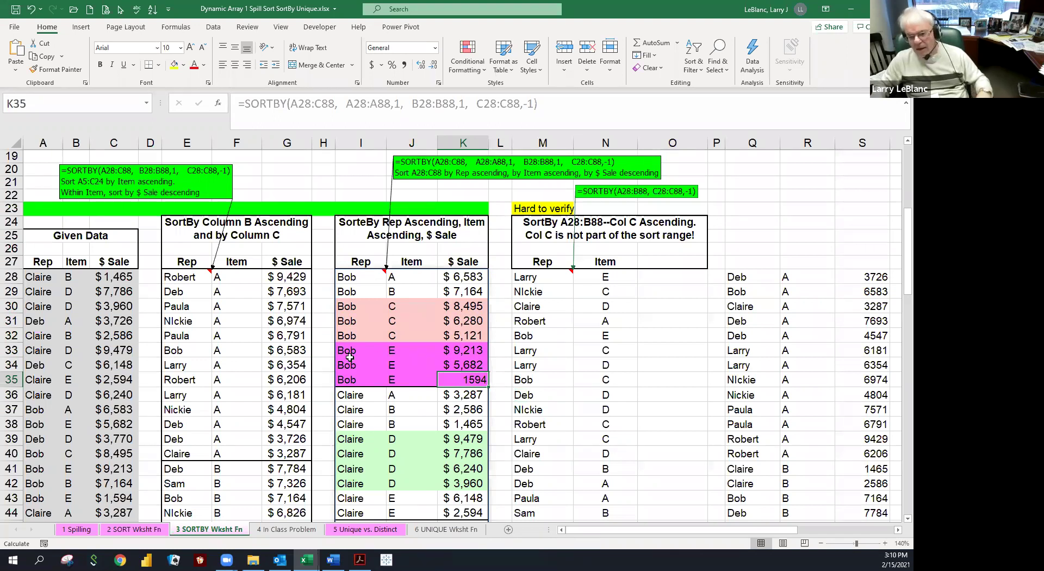
# - Compare the SORTBY formula in M28, which sorts by a column outside its array, with the one in Q28 and their spilled cells
pyautogui.click(527, 211)
pyautogui.click(530, 279)
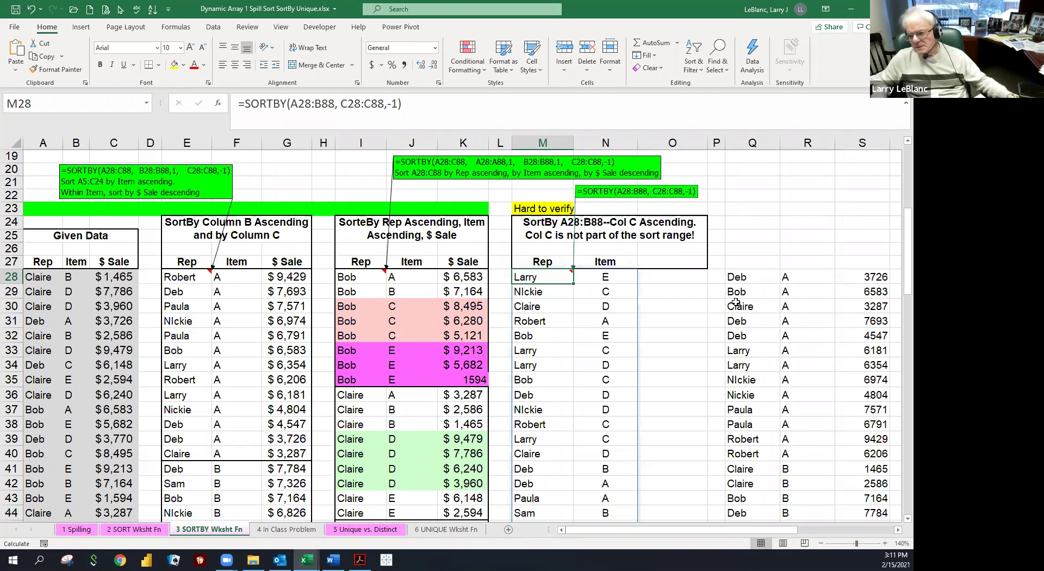
pyautogui.click(734, 277)
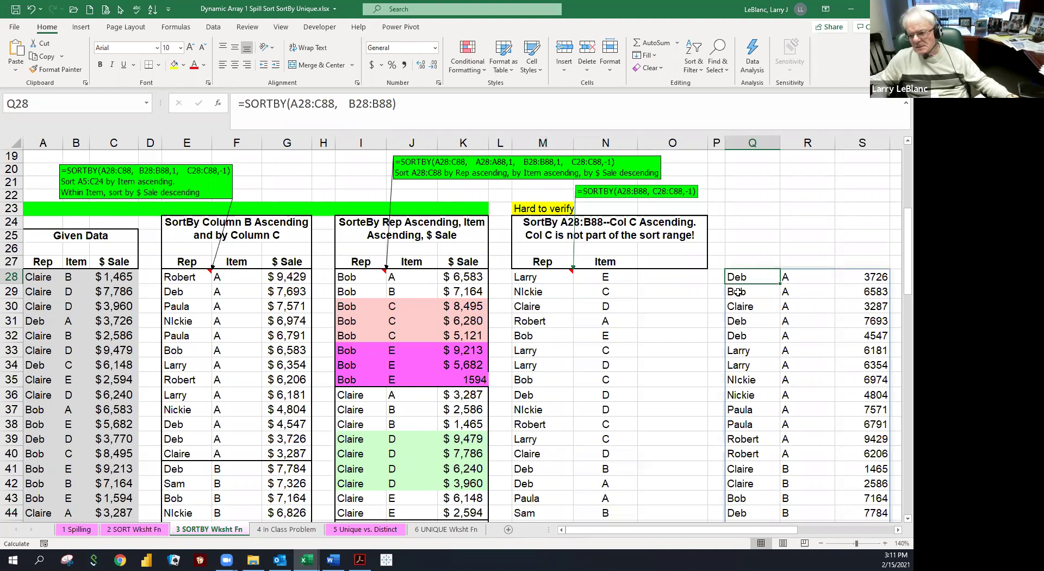
pyautogui.click(783, 314)
pyautogui.click(753, 309)
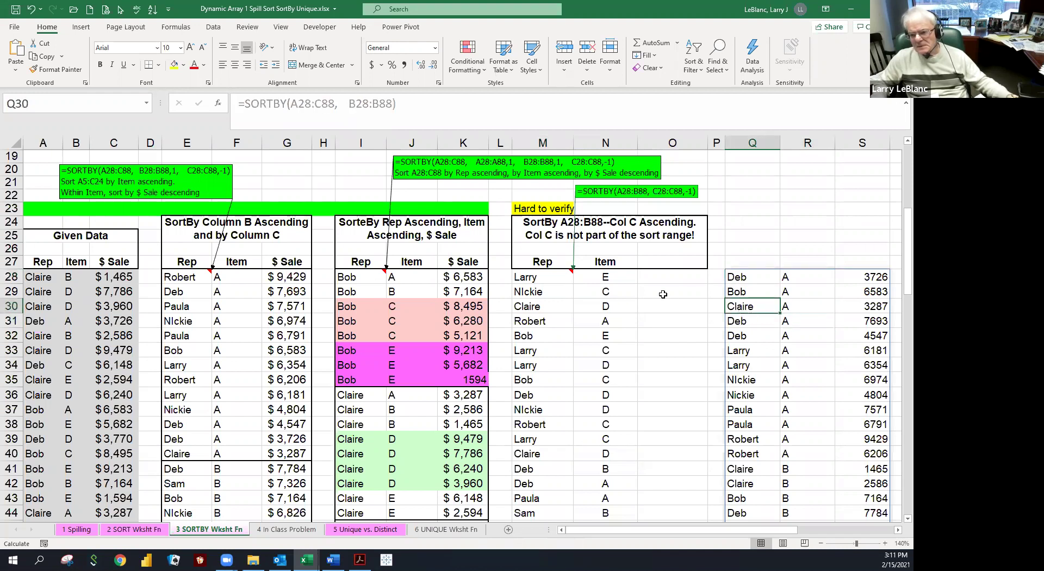
pyautogui.click(606, 280)
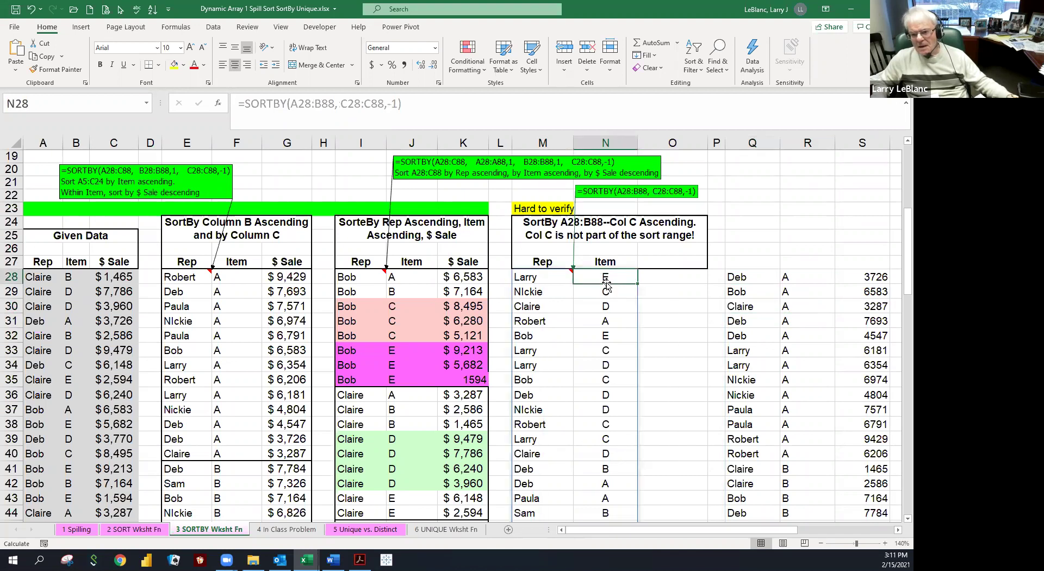
pyautogui.click(748, 292)
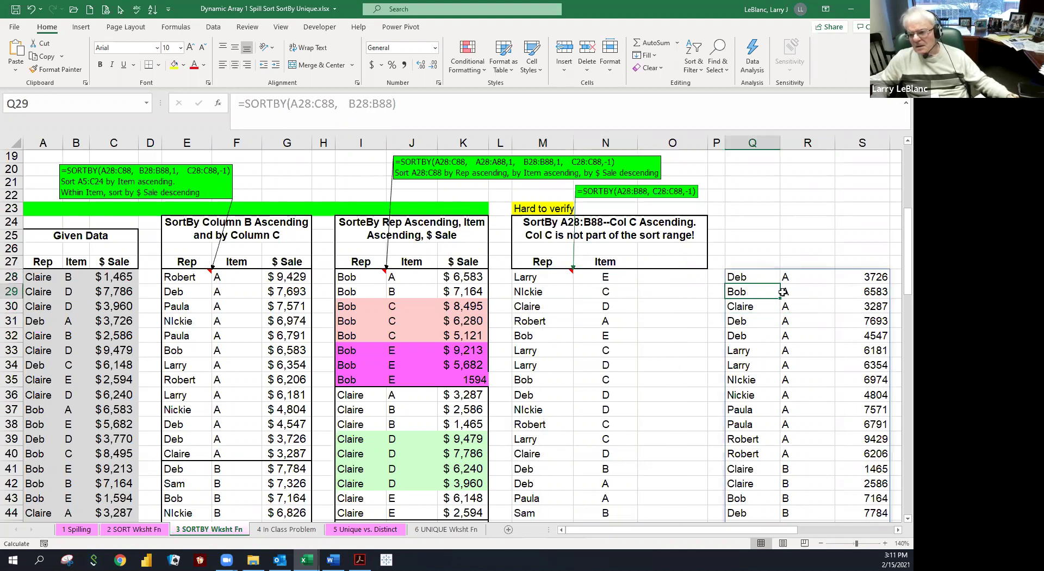
pyautogui.click(784, 298)
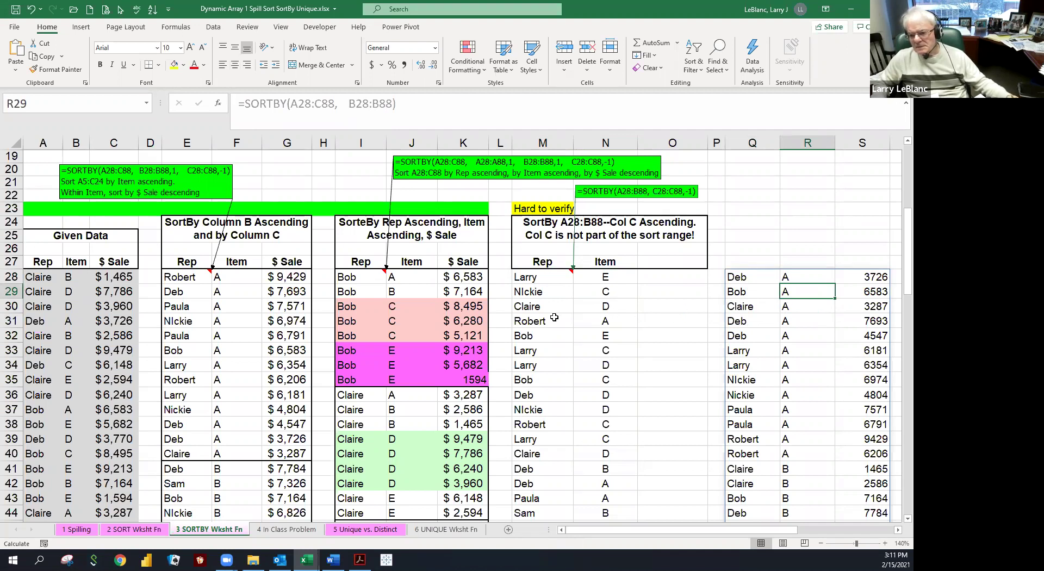
pyautogui.click(535, 321)
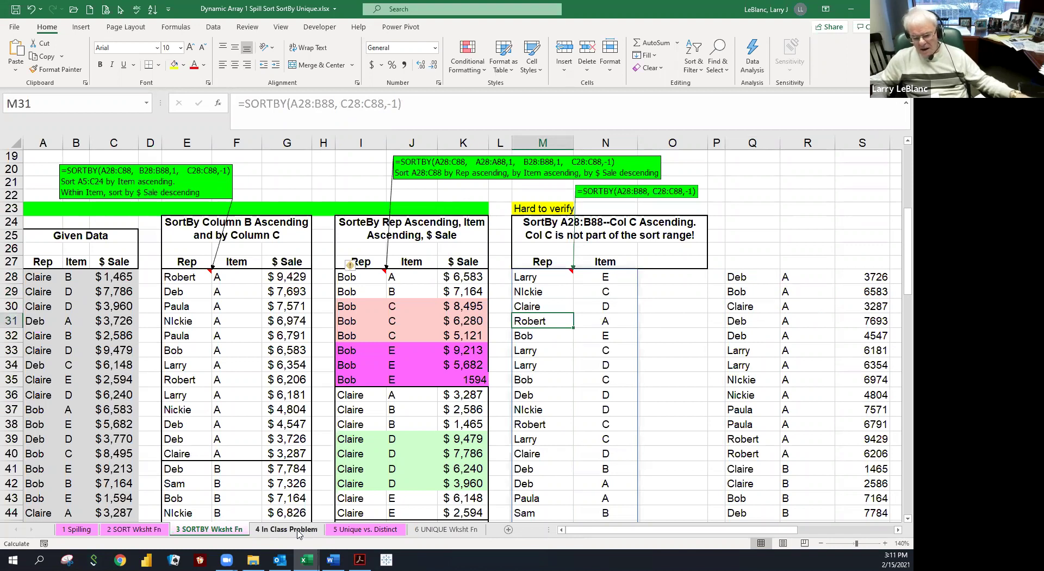
# - Read the pharmaceutical sorting task on the 4 In Class Problem sheet, referring back briefly to the 3 SORTBY Wksht Fn sheet
pyautogui.click(299, 533)
pyautogui.click(352, 228)
pyautogui.click(349, 242)
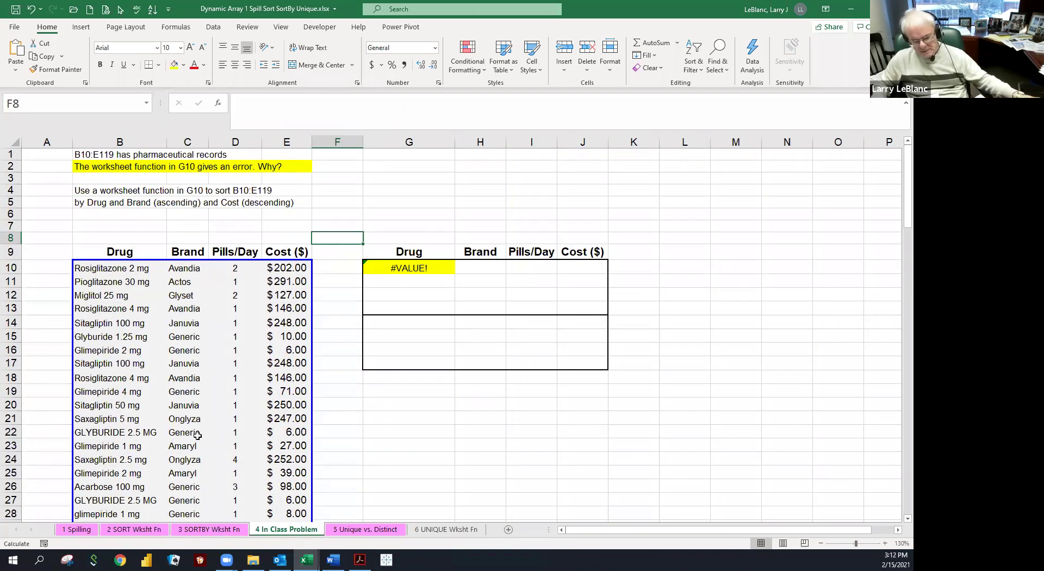
pyautogui.click(219, 530)
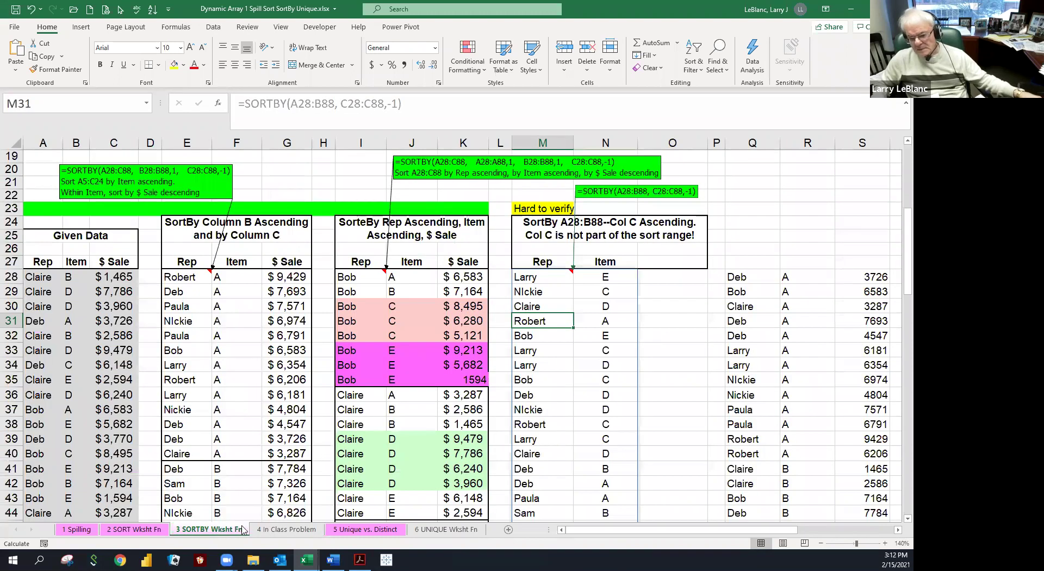
pyautogui.click(270, 530)
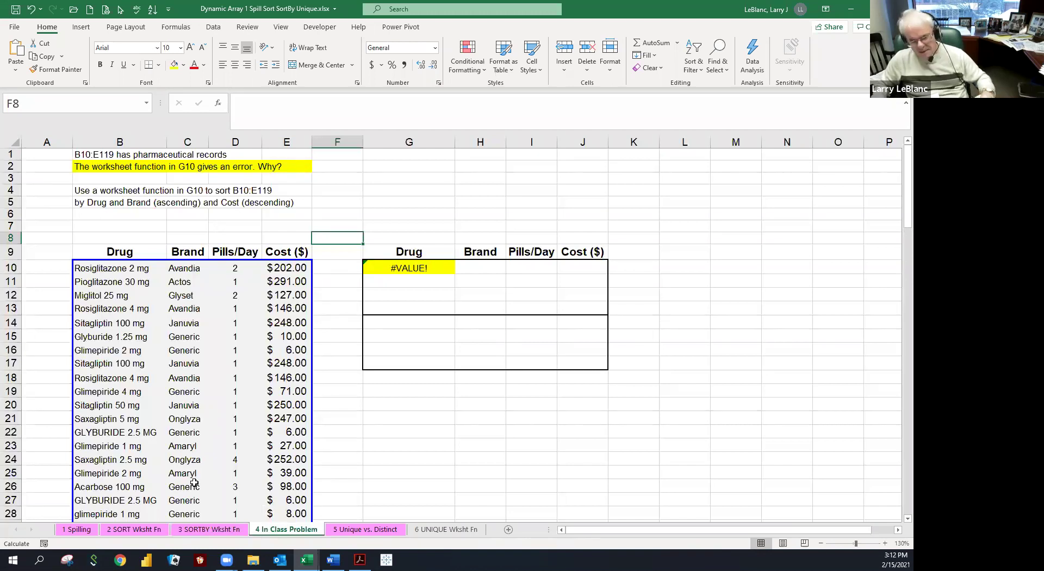
# - Examine the B11:E119 array and the B10:B119,1 sort arguments in G10's SORTBY formula for mismatched ranges
pyautogui.click(390, 270)
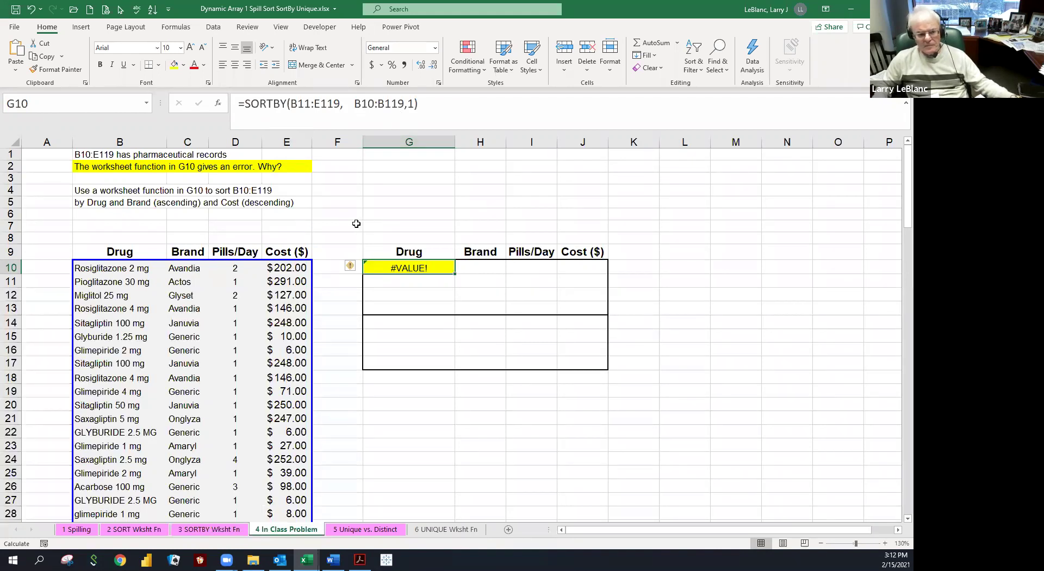
pyautogui.click(293, 103)
pyautogui.moveTo(293, 103); pyautogui.dragTo(340, 104)
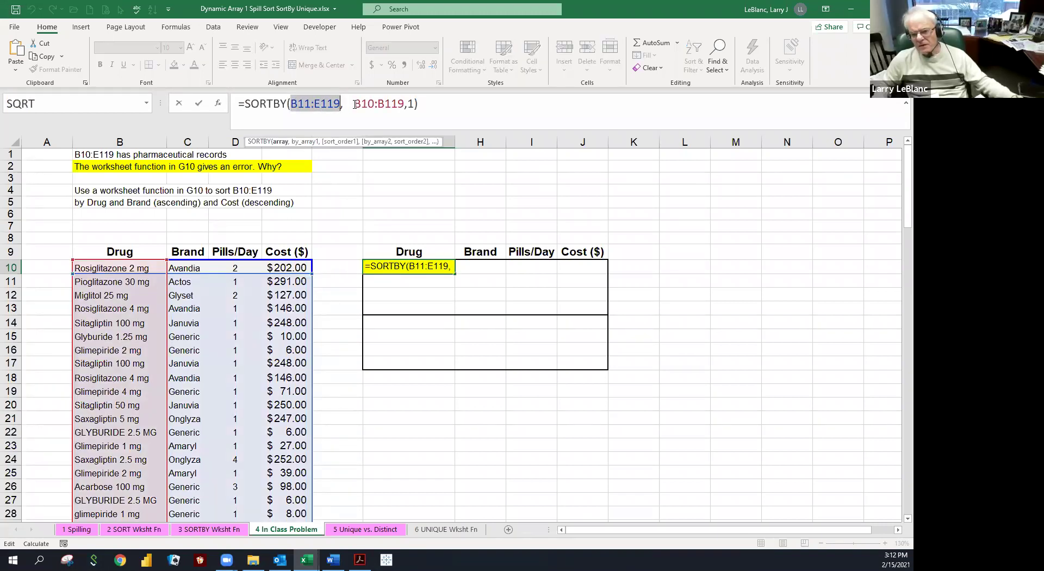
pyautogui.click(354, 103)
pyautogui.hotkey('shift', 'Right')
pyautogui.hotkey('shift', 'Right')
pyautogui.hotkey('shift', 'Right')
pyautogui.hotkey('shift', 'Right')
pyautogui.hotkey('shift', 'Right')
pyautogui.hotkey('shift', 'Right')
pyautogui.hotkey('shift', 'Right')
pyautogui.hotkey('shift', 'Right')
pyautogui.hotkey('shift', 'Right')
pyautogui.hotkey('shift', 'Right')
pyautogui.hotkey('shift', 'Right')
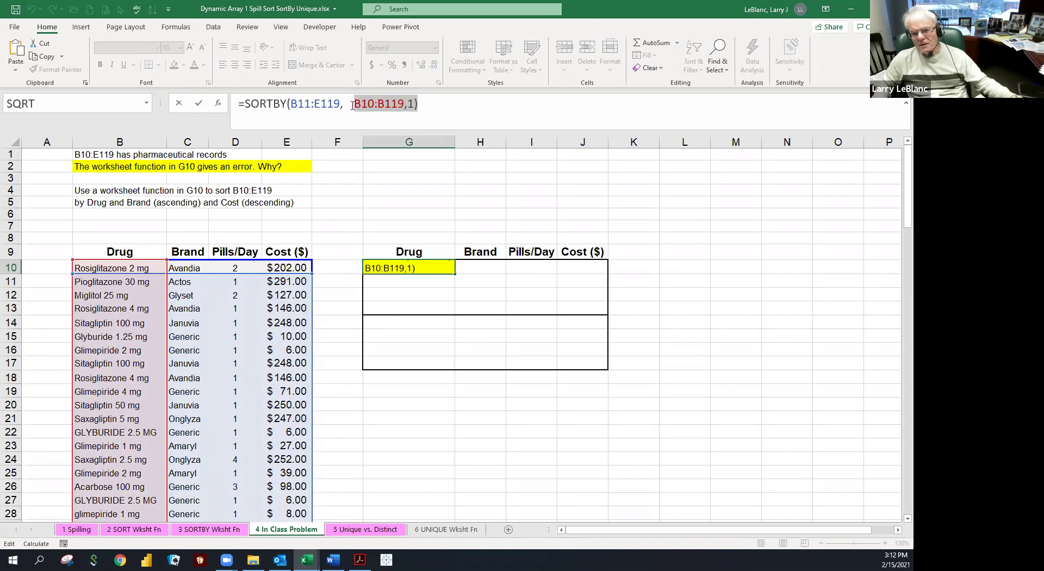
# - Correct the array in G10's SORTBY formula to B10:E119 and enter the formula
pyautogui.click(307, 101)
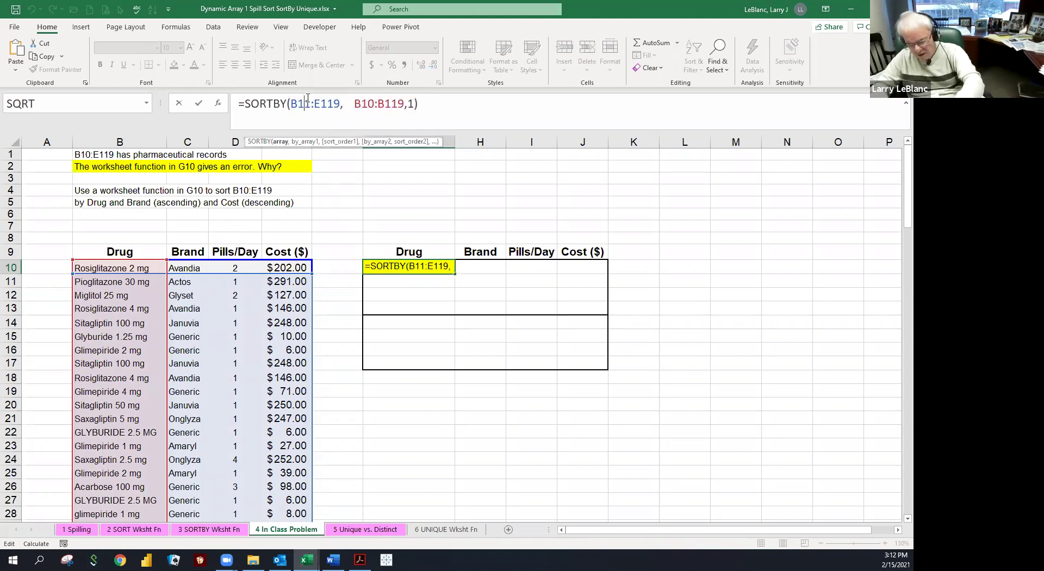
pyautogui.press('Delete')
pyautogui.write('0')
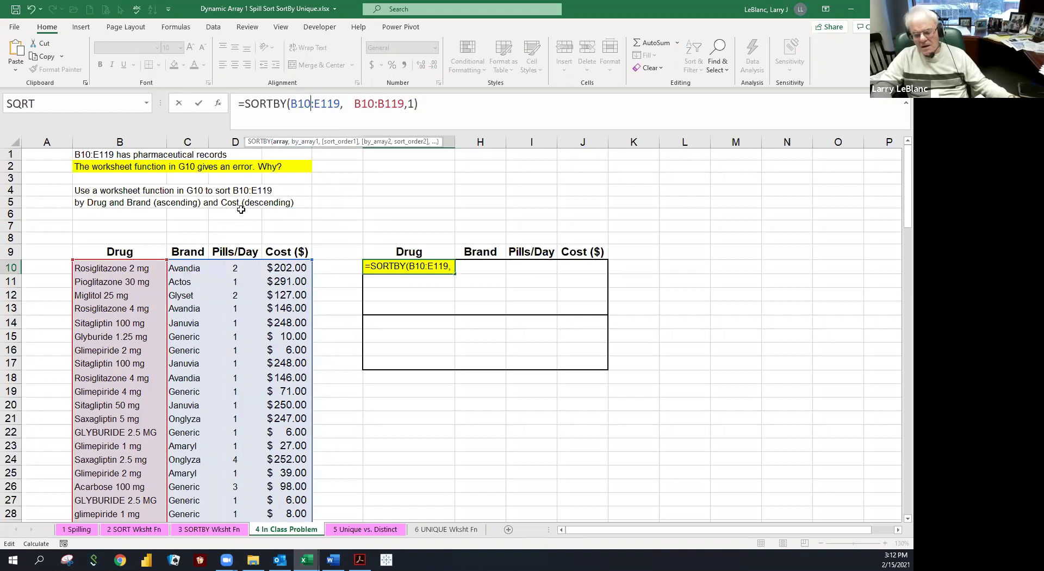
pyautogui.hotkey('ctrl', 'Return')
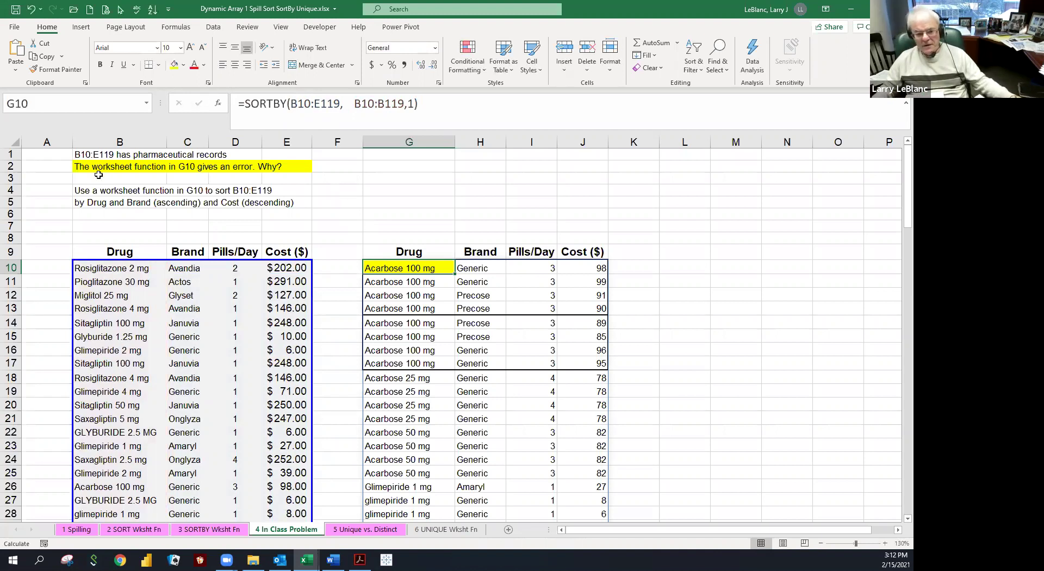
# - Review the sorting instruction in B4 against the G10 formula and the spilled drug records in G10:J24
pyautogui.click(87, 192)
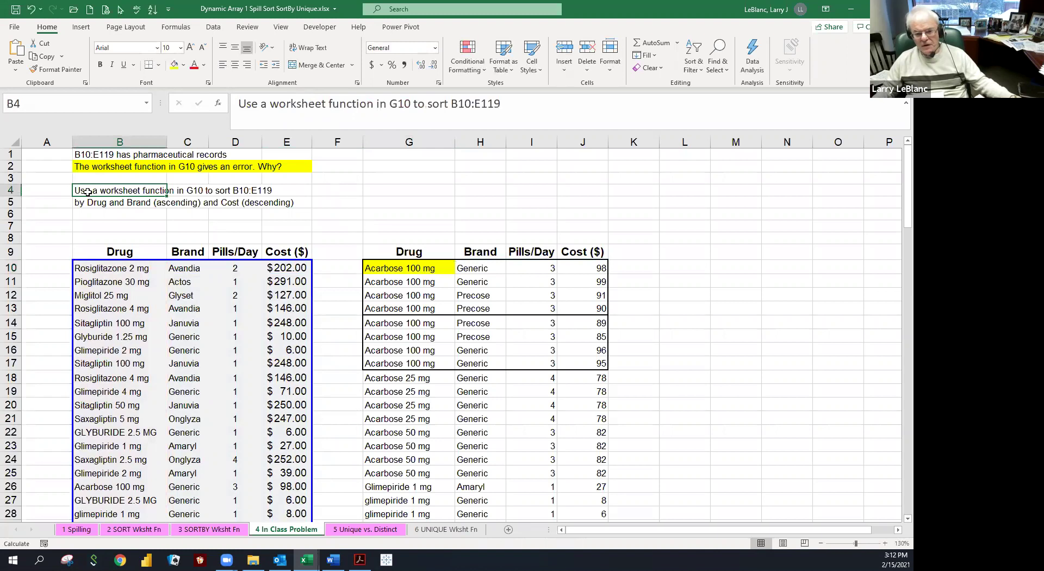
pyautogui.click(385, 270)
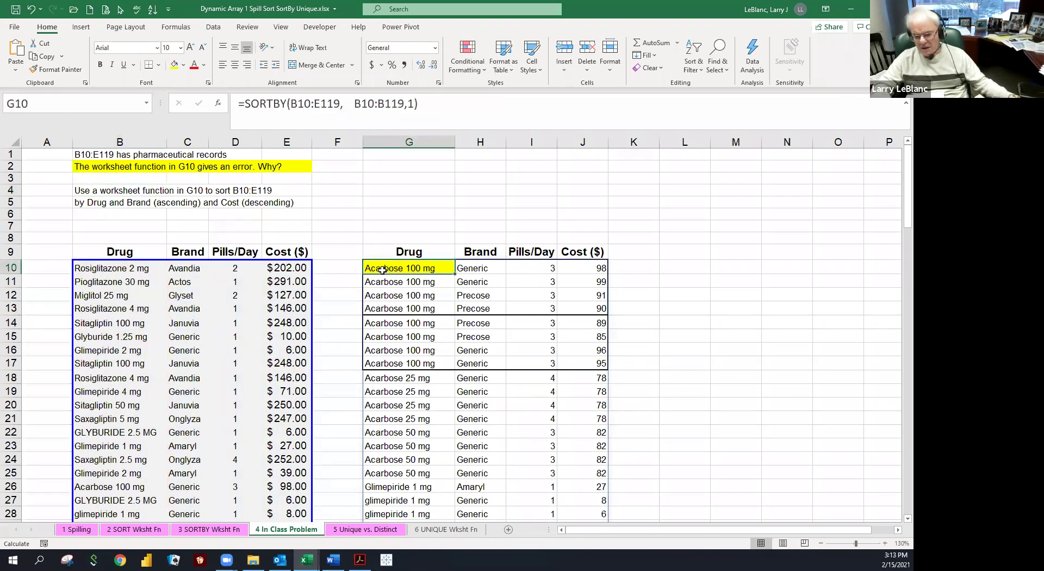
pyautogui.moveTo(414, 269); pyautogui.dragTo(598, 460)
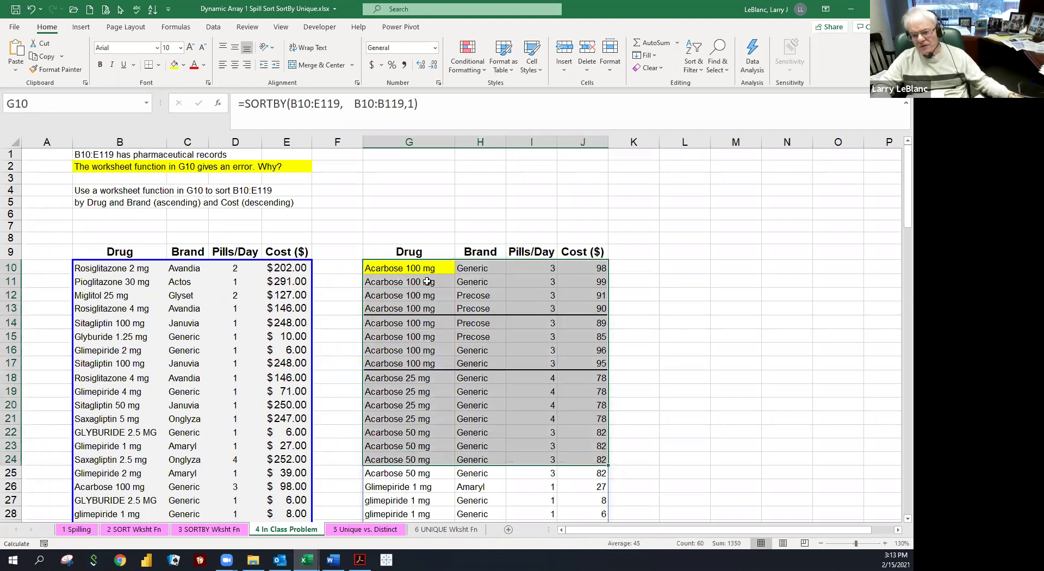
# - Clear the SORTBY formula from G10 and reread the sorting instruction in B4:B5
pyautogui.click(412, 269)
pyautogui.press('Delete')
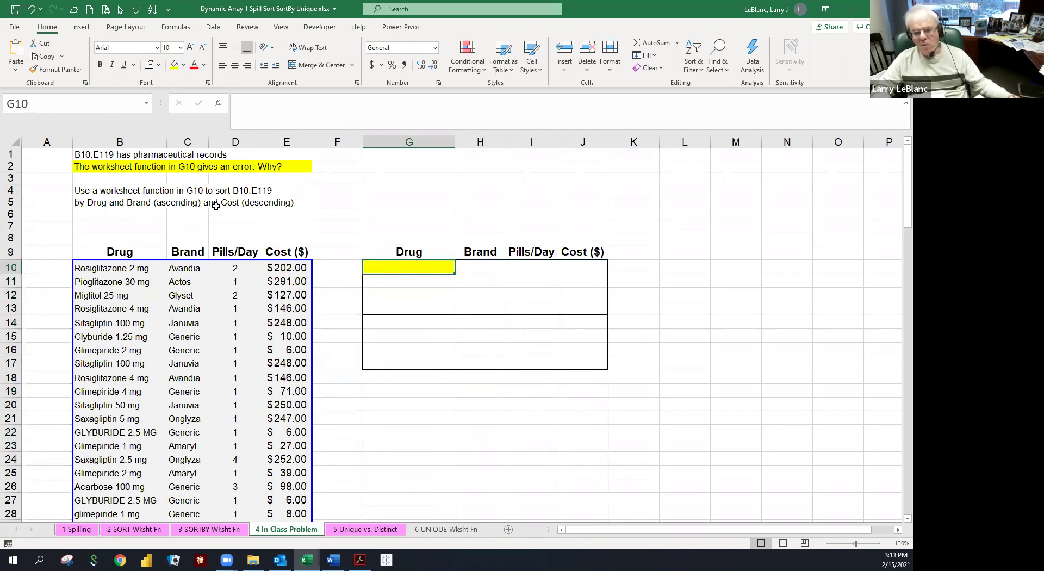
pyautogui.click(96, 199)
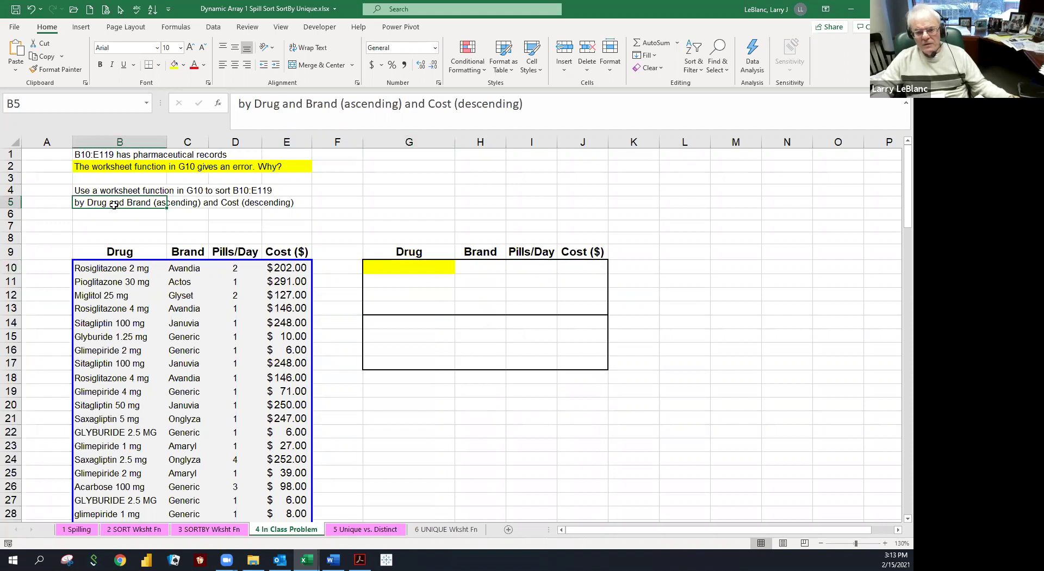
pyautogui.click(270, 194)
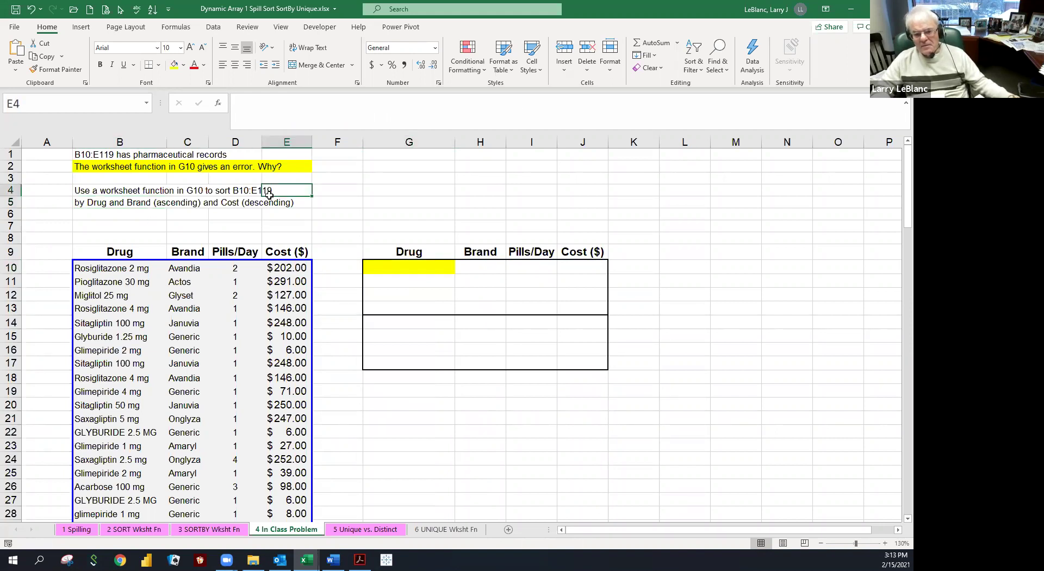
pyautogui.click(102, 204)
pyautogui.click(252, 211)
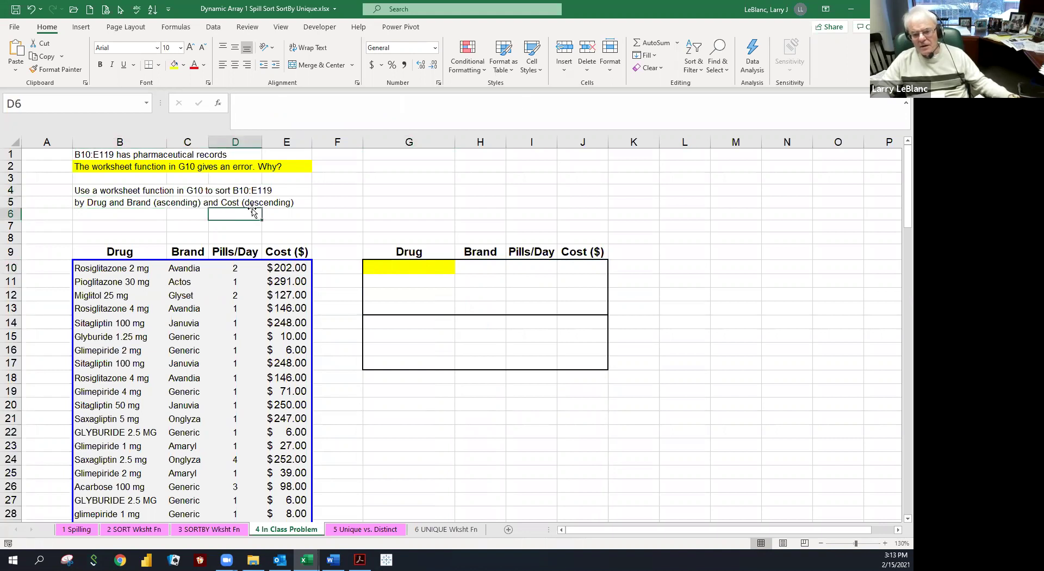
pyautogui.click(104, 203)
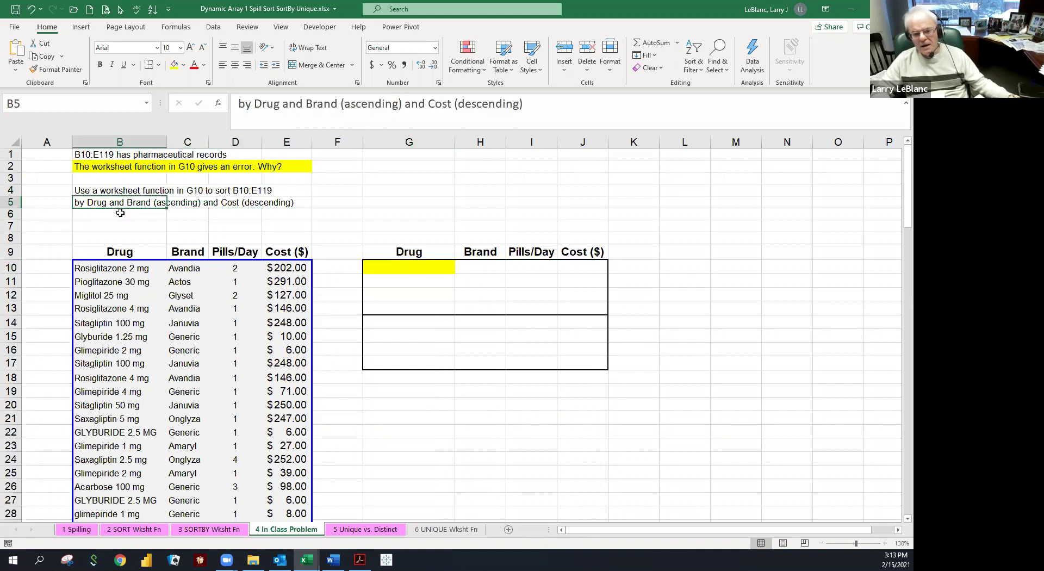
# - Start a new SORTBY formula in G10 with B10:E119 as the array to sort
pyautogui.click(385, 265)
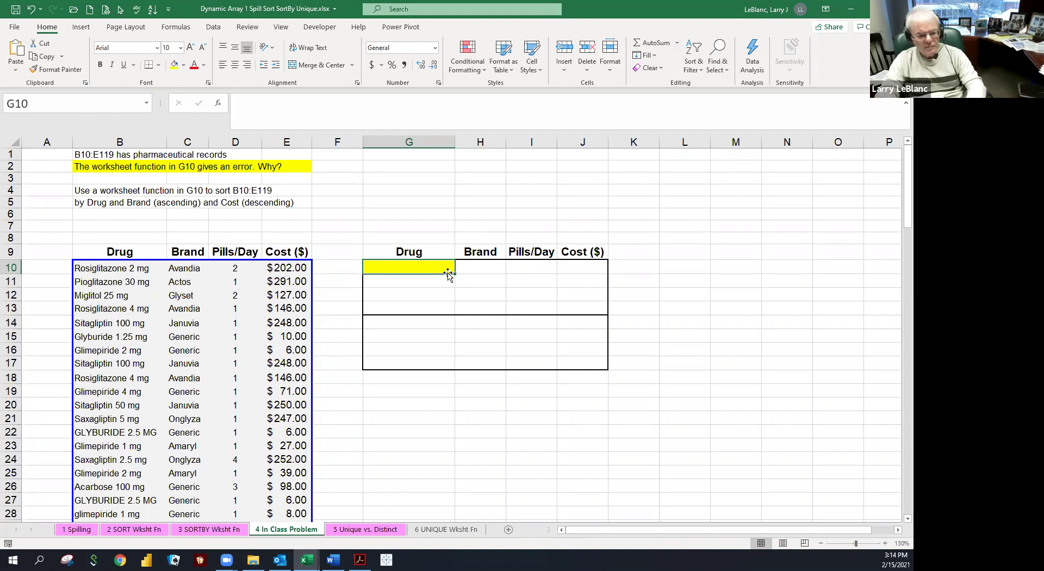
pyautogui.write('=')
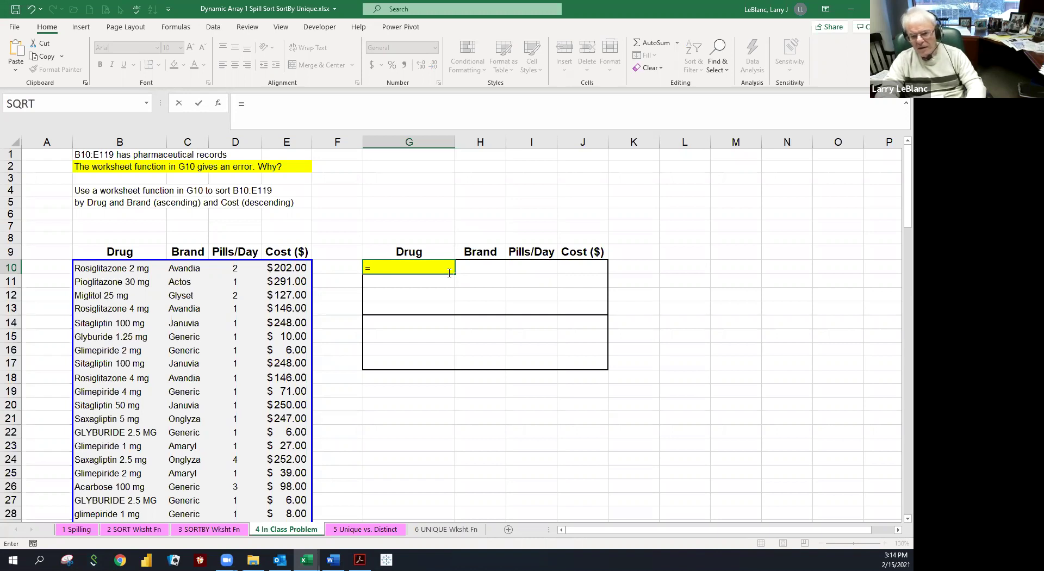
pyautogui.write('sor')
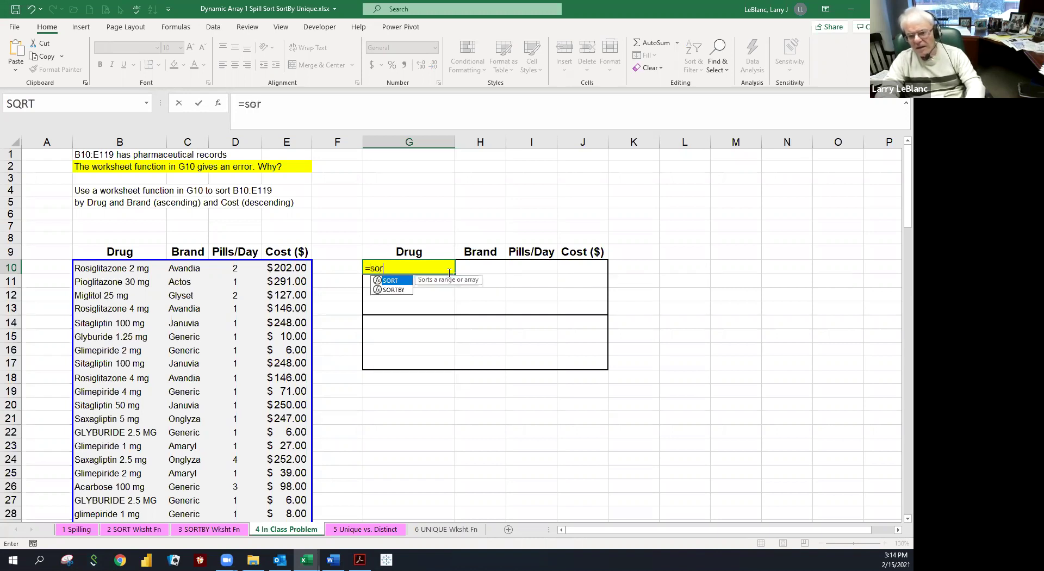
pyautogui.write('tby')
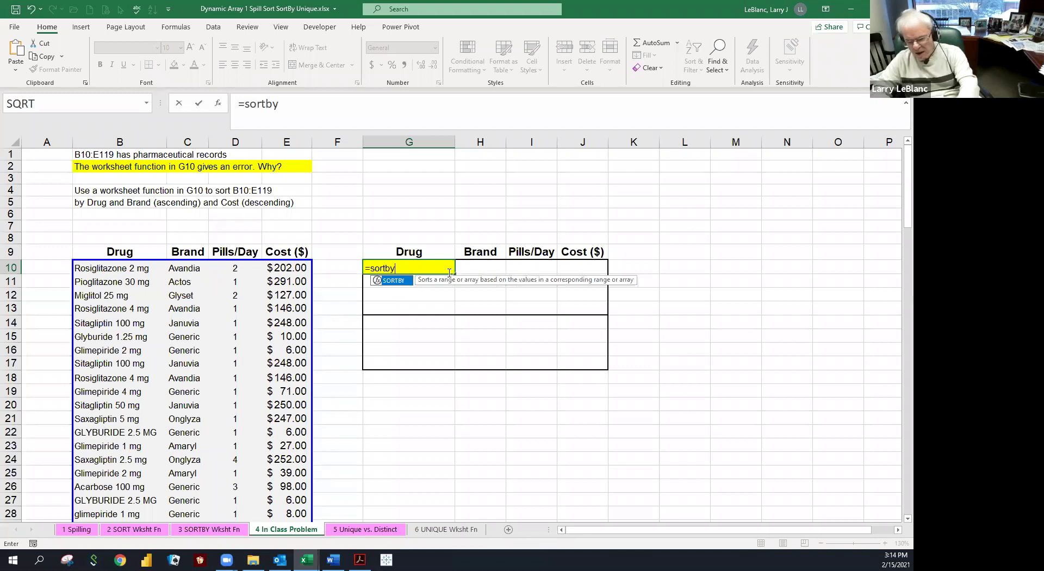
pyautogui.write('(')
pyautogui.click(266, 346)
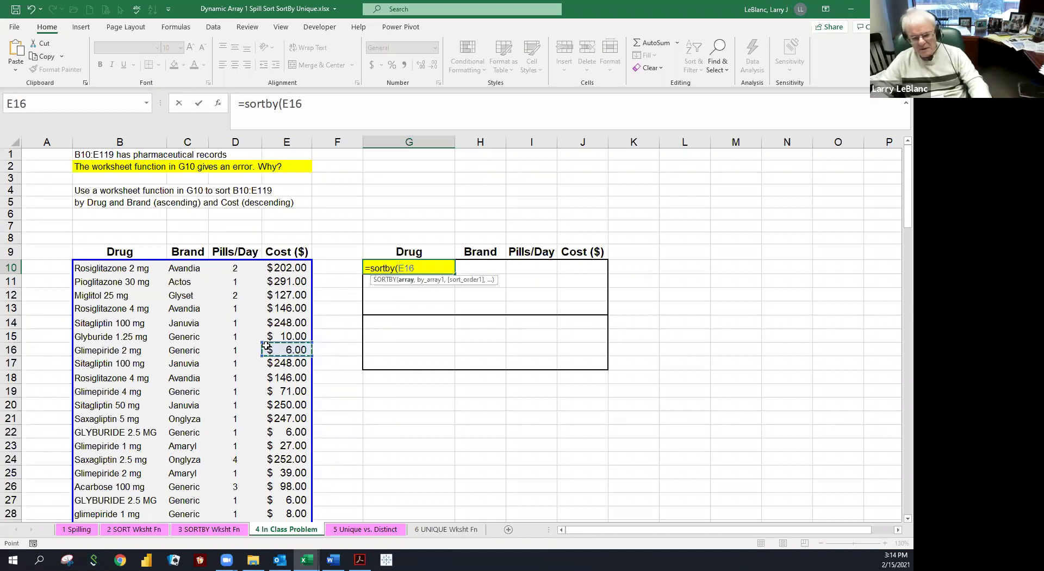
pyautogui.hotkey('ctrl', 'Down')
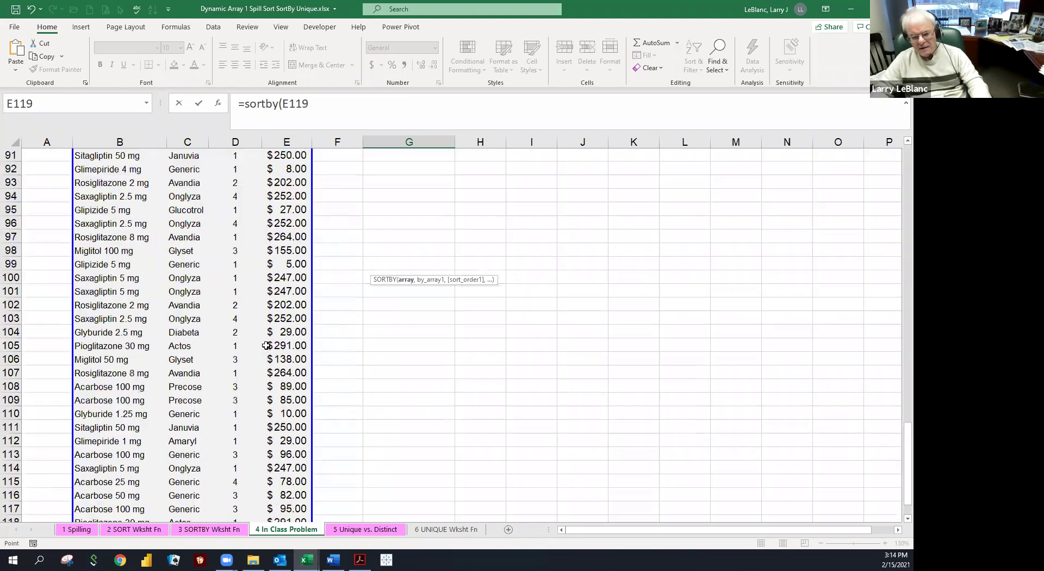
pyautogui.hotkey('ctrl', 'shift', 'Left')
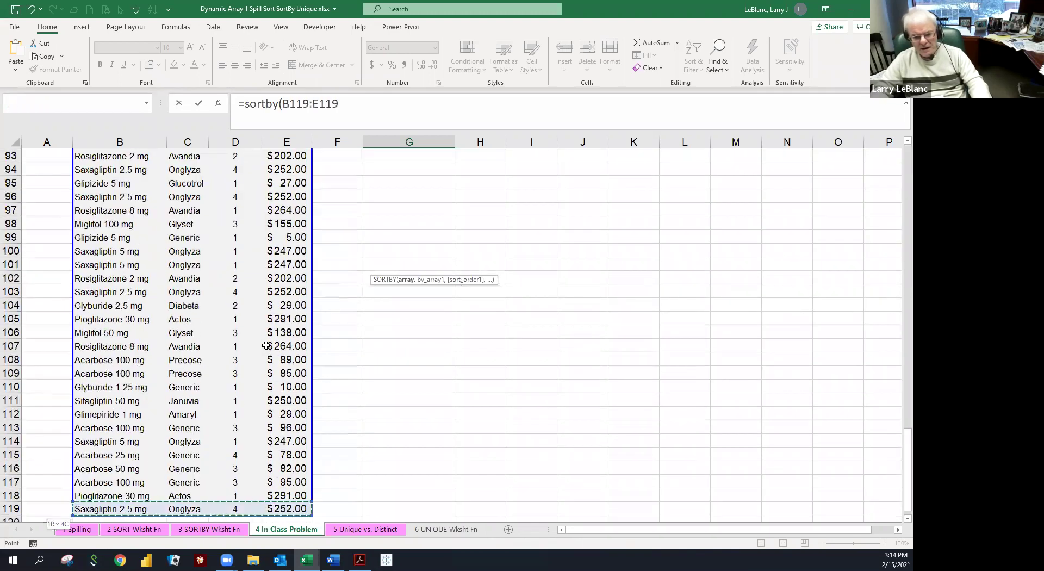
pyautogui.hotkey('ctrl', 'shift', 'Up')
pyautogui.hotkey('shift', 'Down')
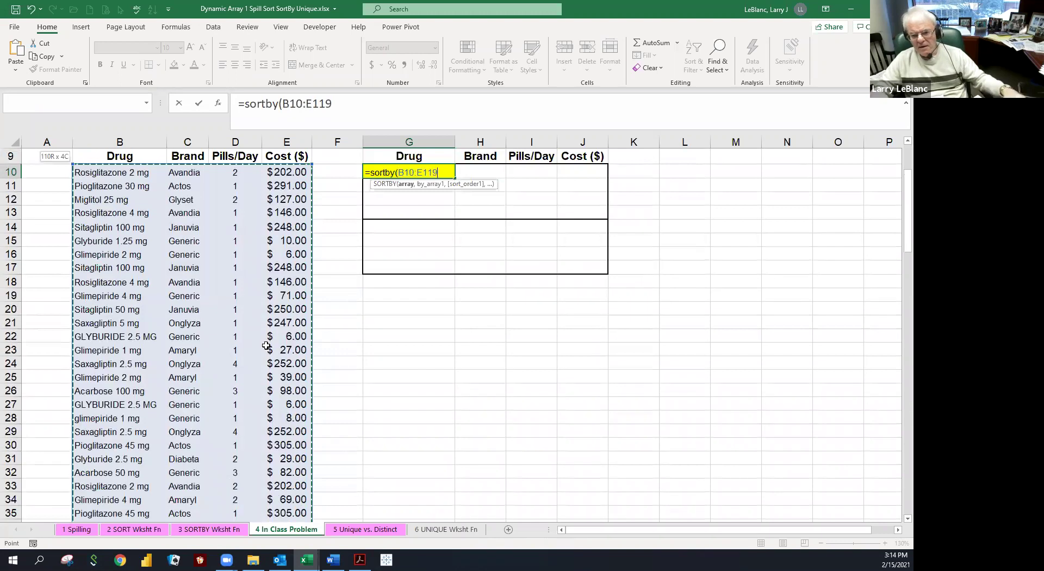
pyautogui.write(',')
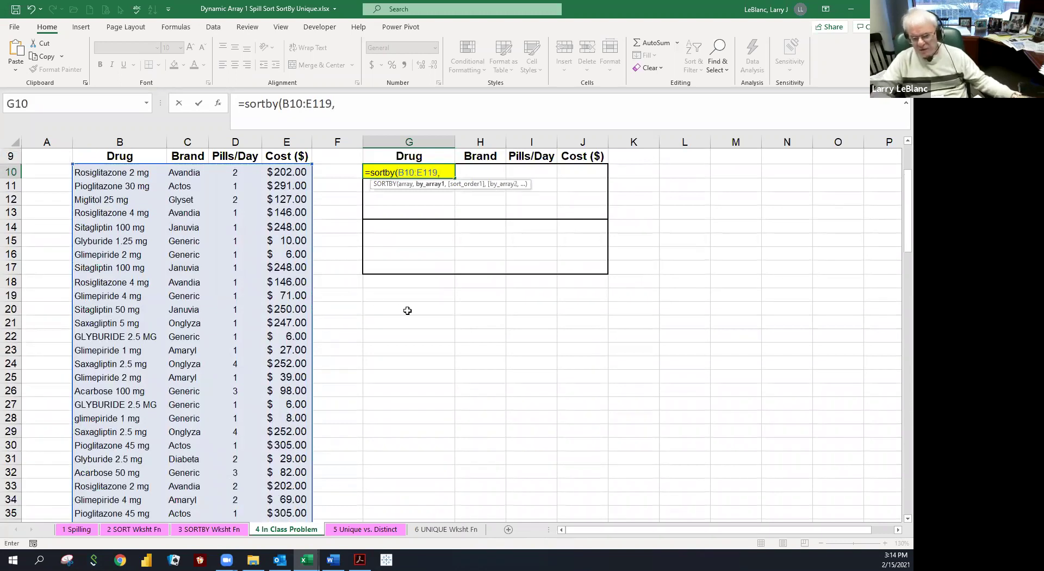
# - Add the Drug range B10:B119 as the first sort key with order 1 (ascending) and enter the formula
pyautogui.scroll(1, 408, 310)
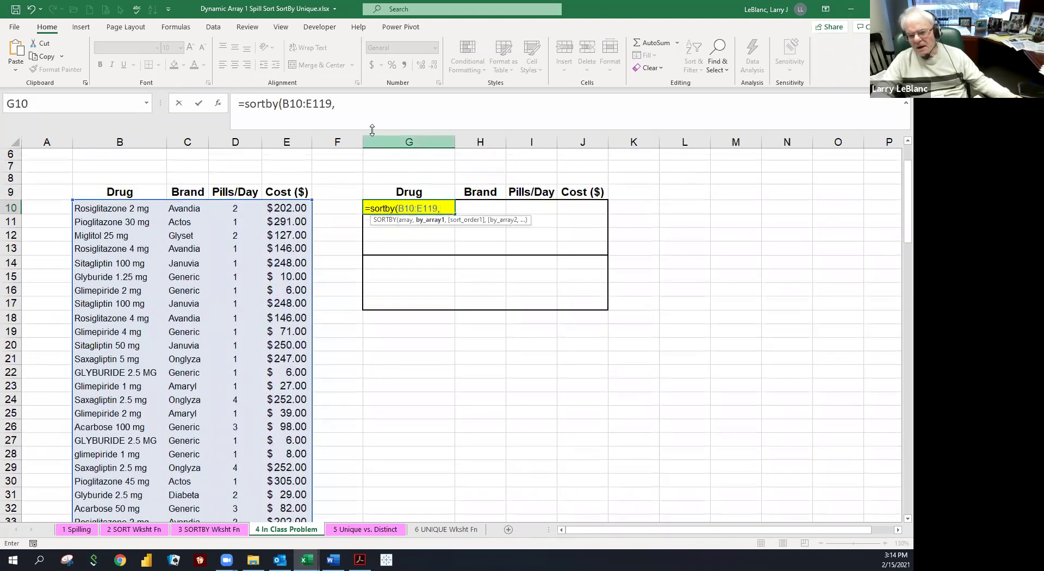
pyautogui.click(361, 111)
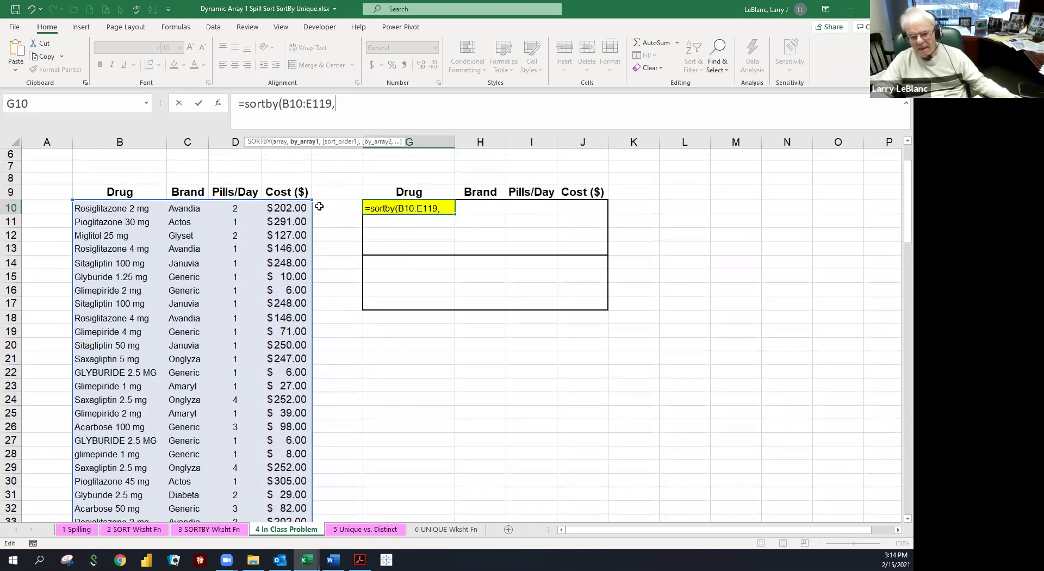
pyautogui.scroll(2, 321, 200)
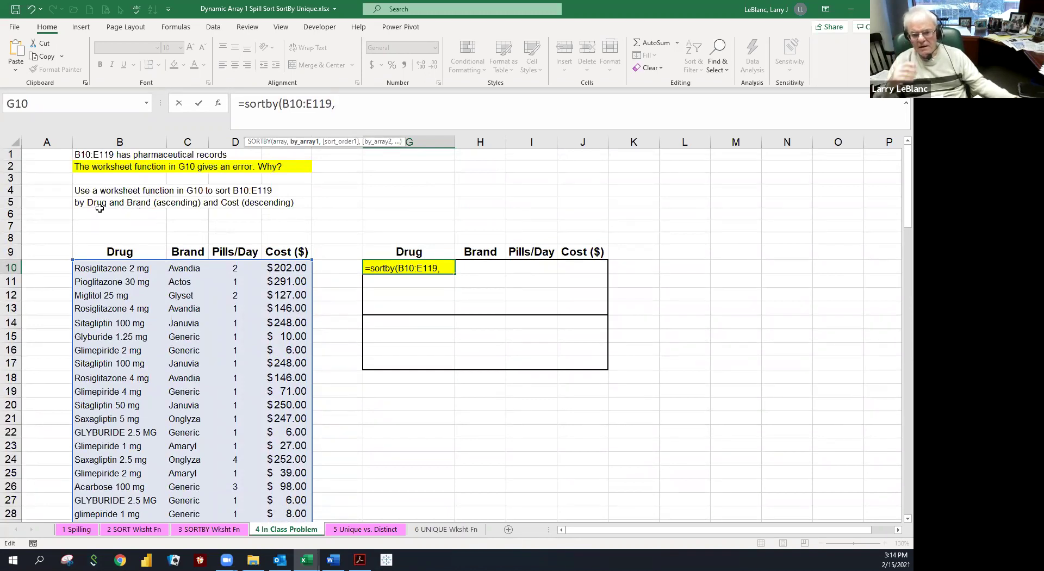
pyautogui.click(122, 270)
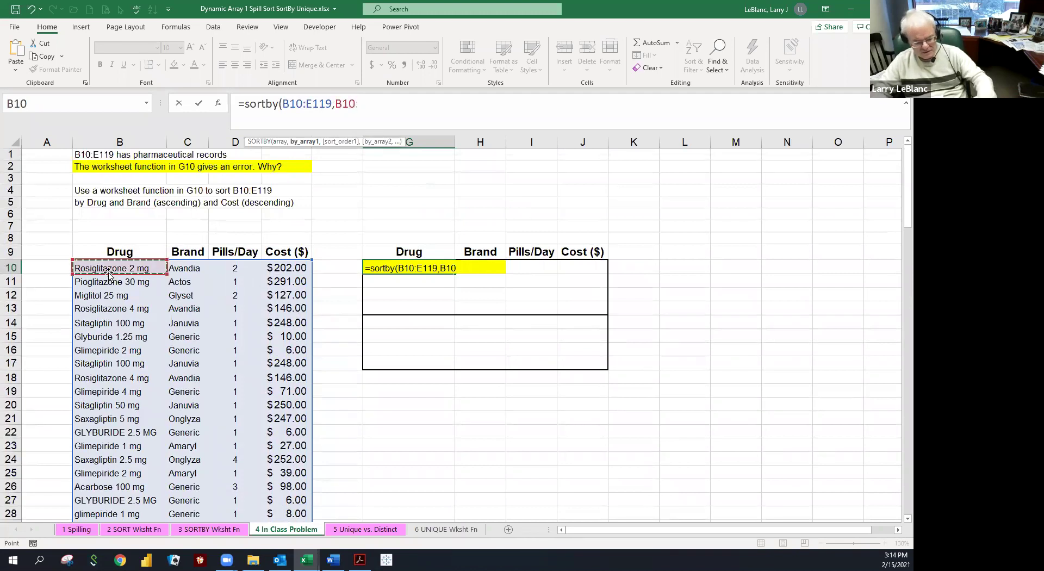
pyautogui.hotkey('ctrl', 'shift', 'Down')
pyautogui.write(',1')
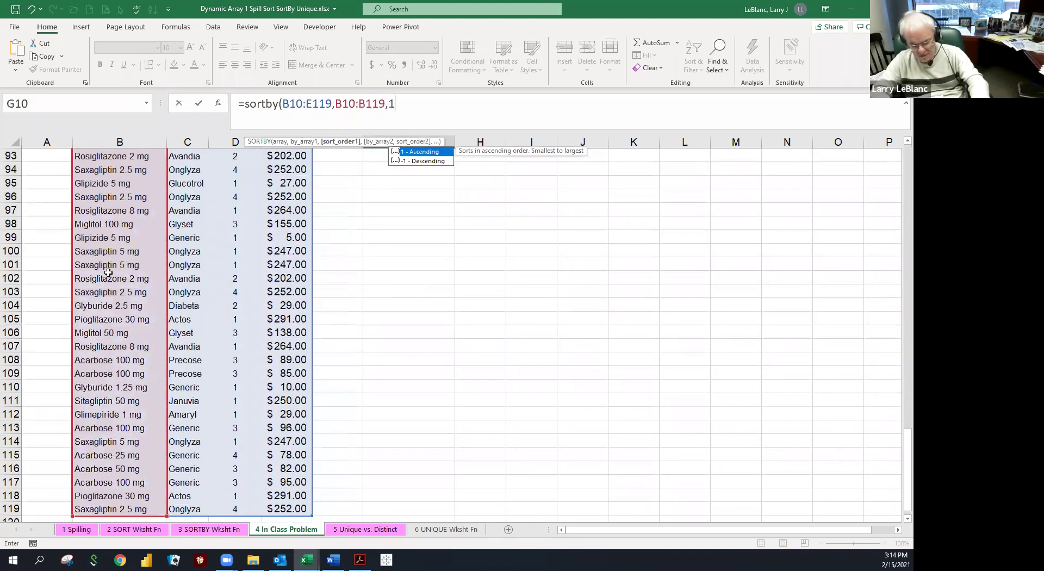
pyautogui.press('Return')
pyautogui.press('Up')
pyautogui.press('Up')
pyautogui.press('Up')
pyautogui.press('Up')
pyautogui.press('Up')
pyautogui.press('Up')
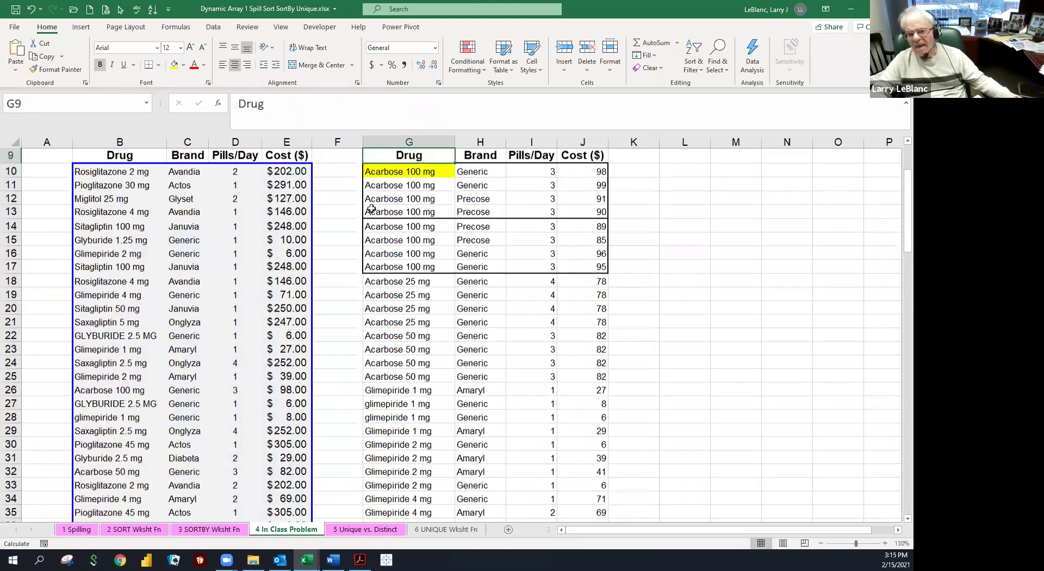
# - Insert spaces before B10:B119 and before the closing parenthesis in G10's SORTBY formula, and re-enter it
pyautogui.click(381, 225)
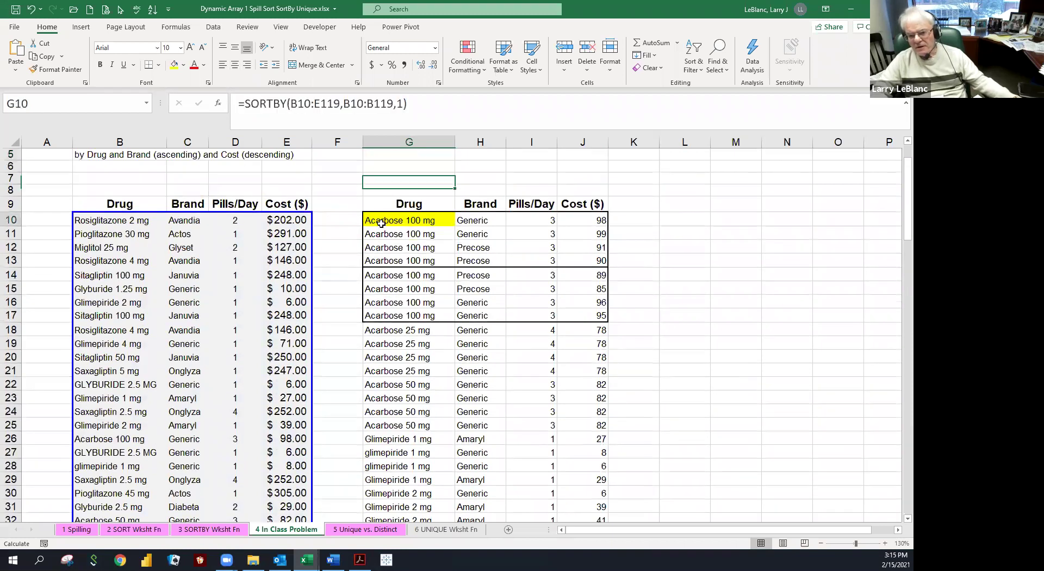
pyautogui.click(345, 105)
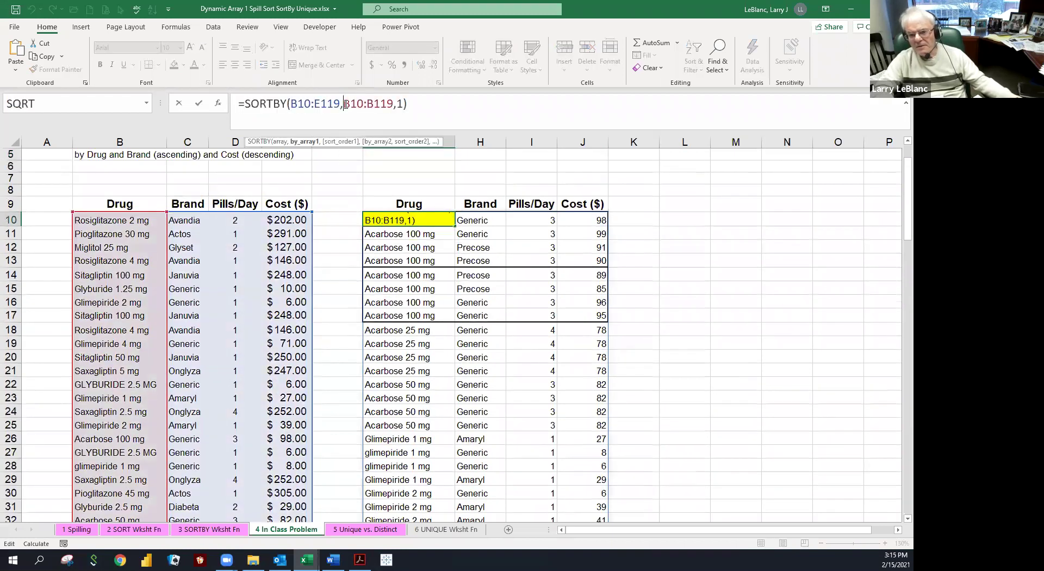
pyautogui.click(417, 104)
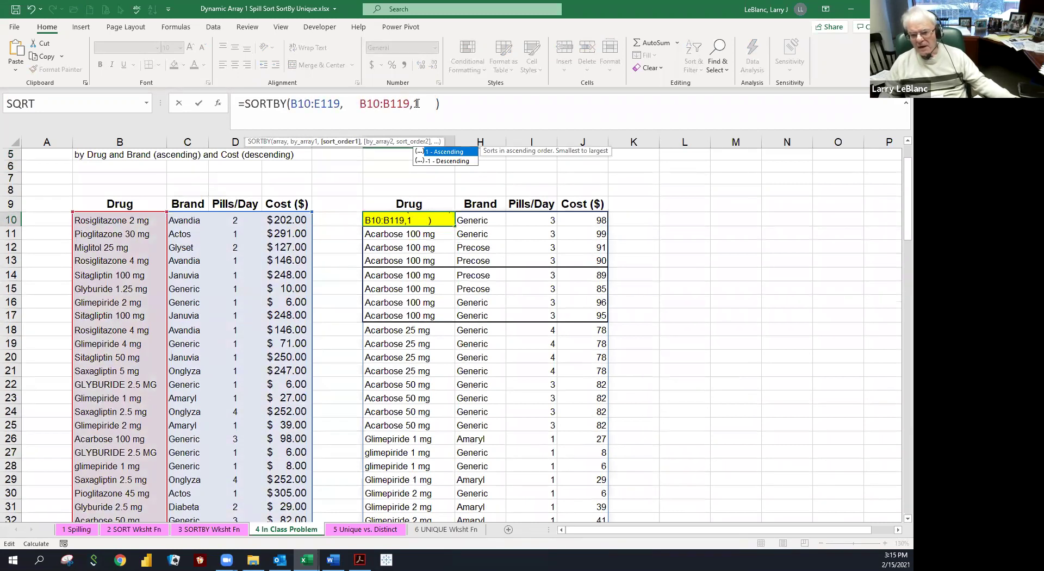
pyautogui.hotkey('ctrl', 'Return')
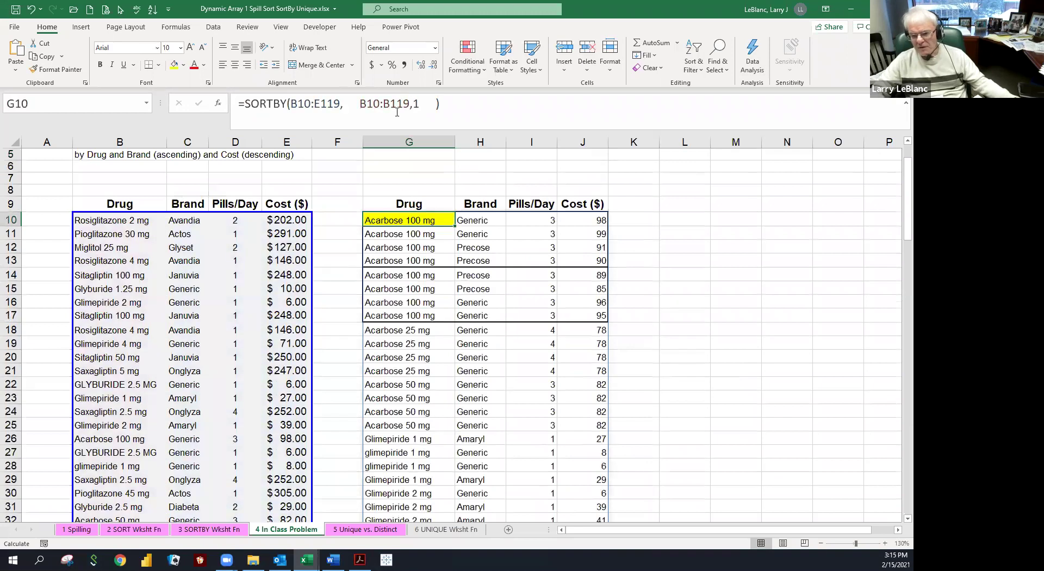
# - Examine how the spilled drug names in G10:G25 are ordered, comparing the Acarbose 100 mg and 25 mg rows
pyautogui.moveTo(387, 218); pyautogui.dragTo(385, 420)
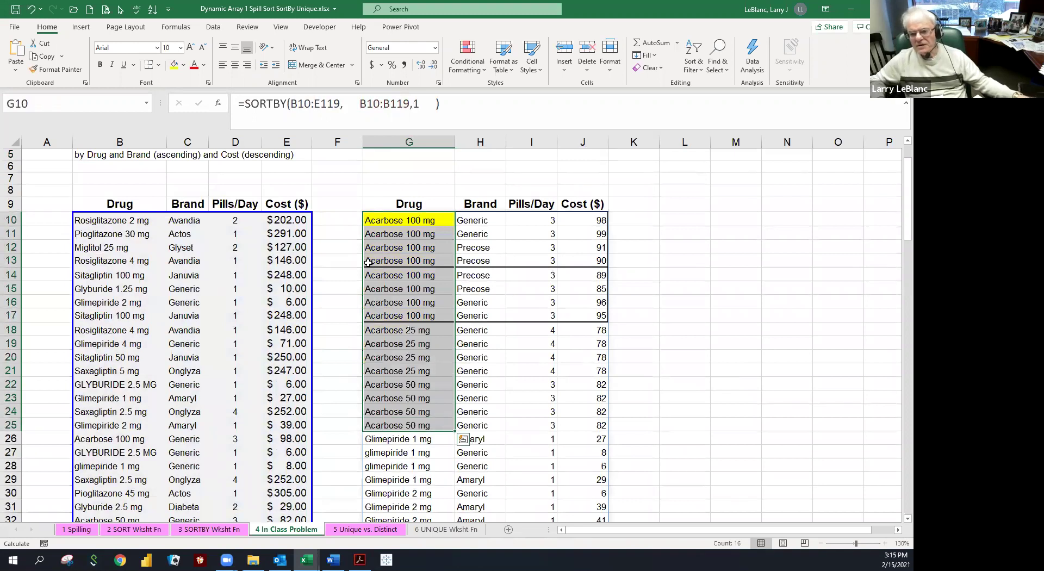
pyautogui.click(424, 243)
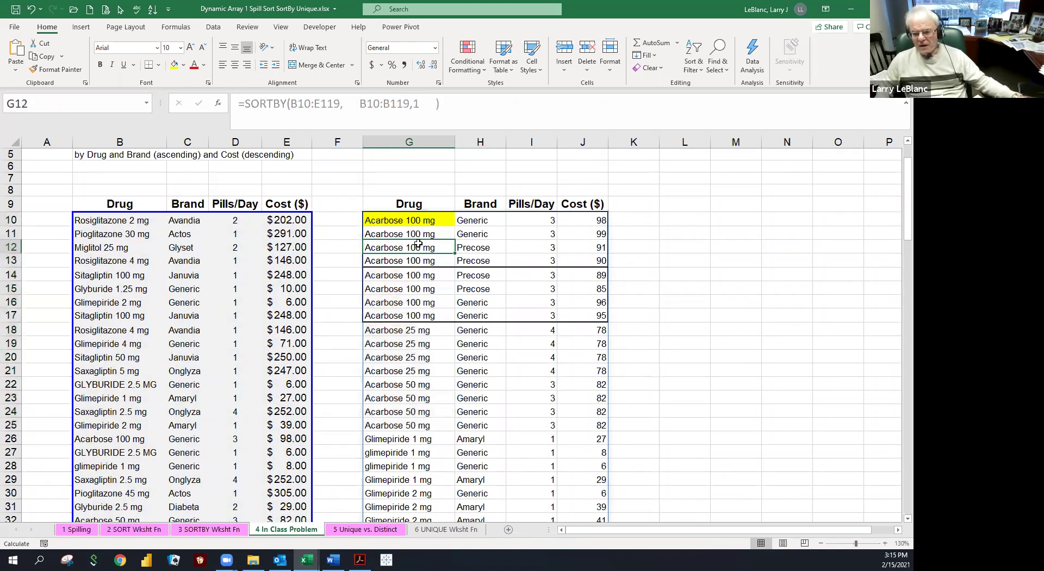
pyautogui.click(412, 235)
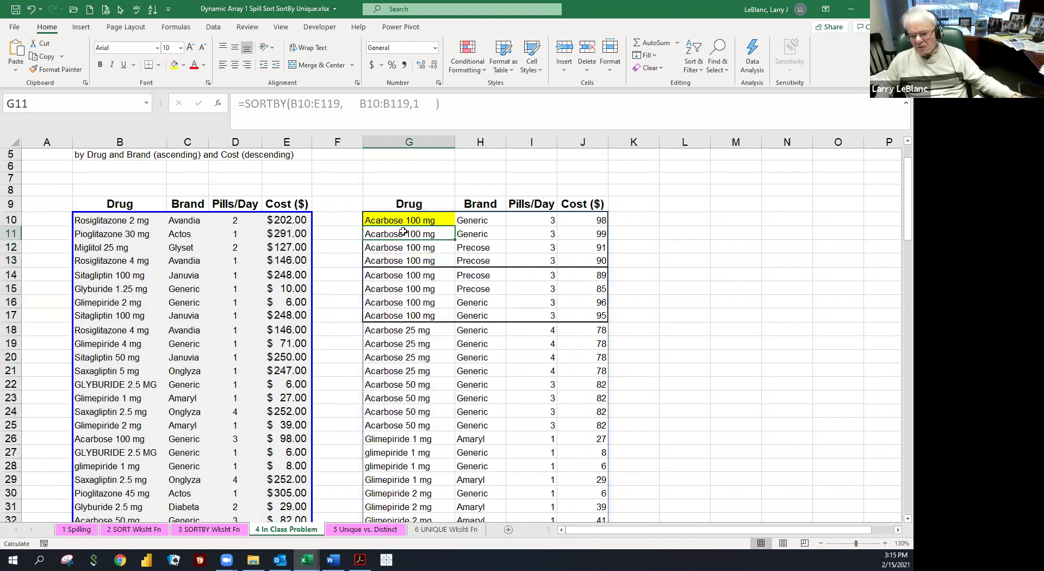
pyautogui.click(403, 222)
pyautogui.click(408, 326)
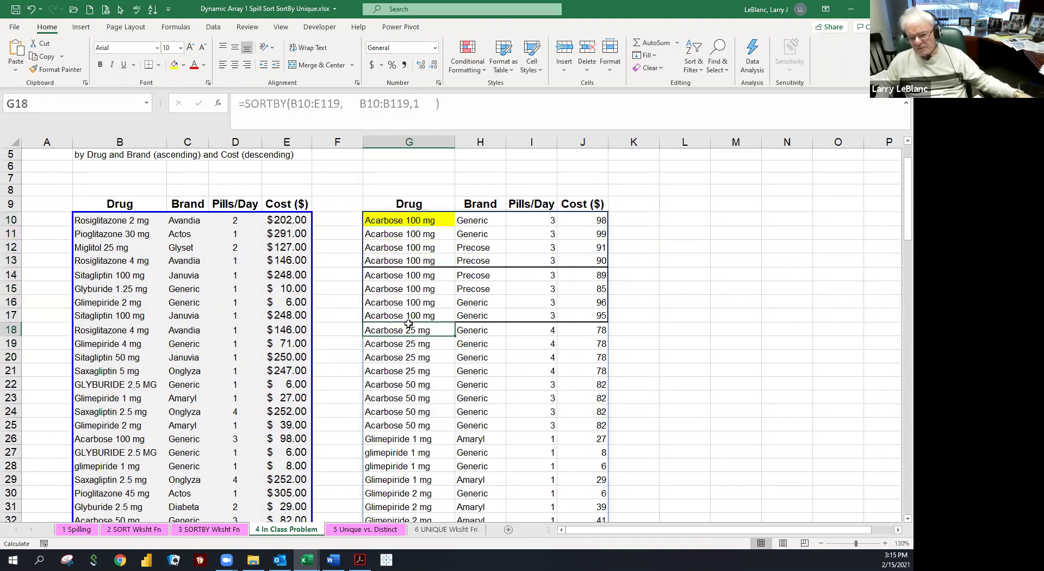
pyautogui.click(407, 374)
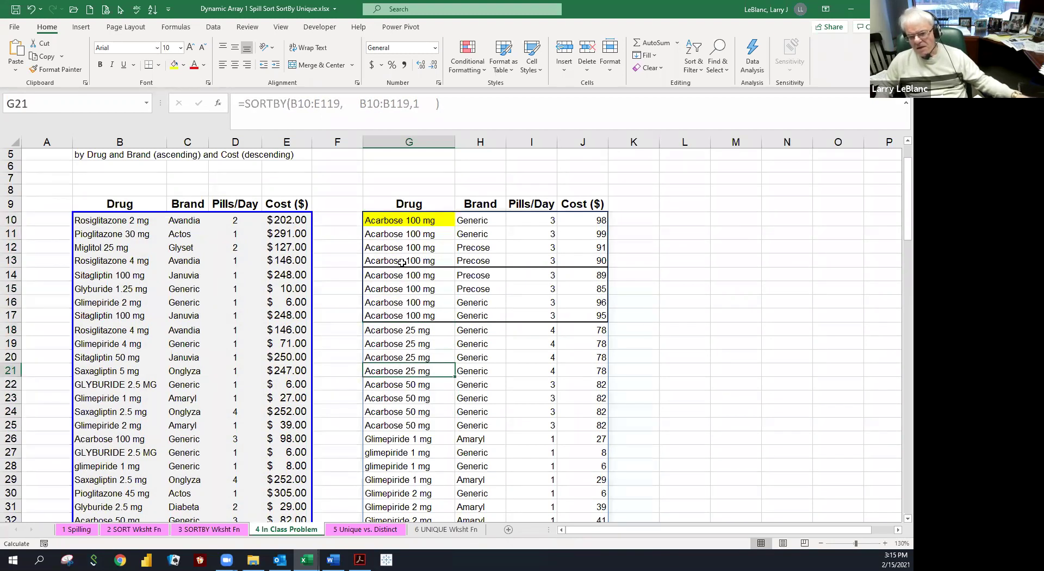
pyautogui.moveTo(405, 222); pyautogui.dragTo(410, 326)
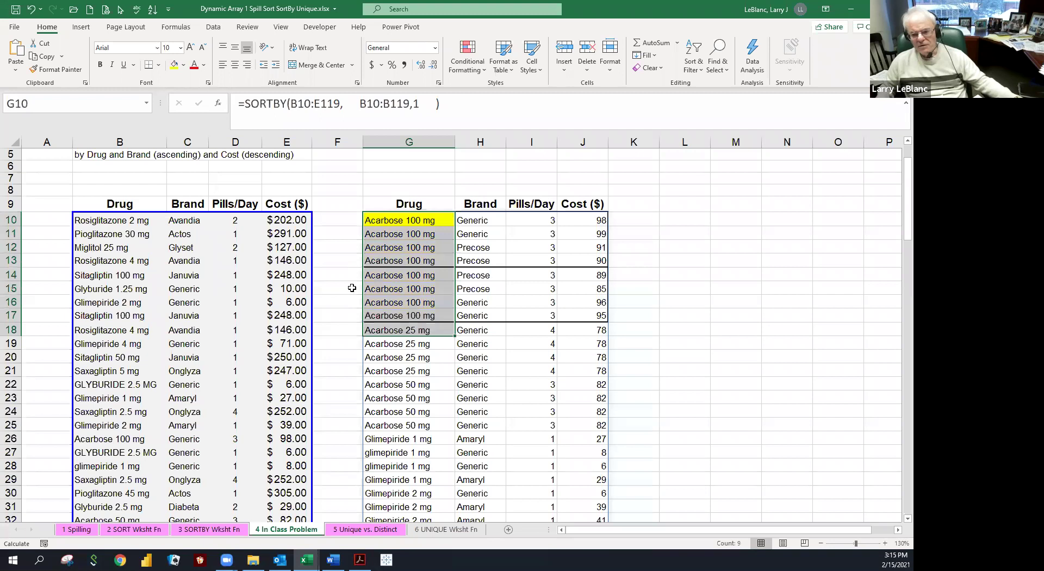
pyautogui.click(381, 224)
pyautogui.click(382, 234)
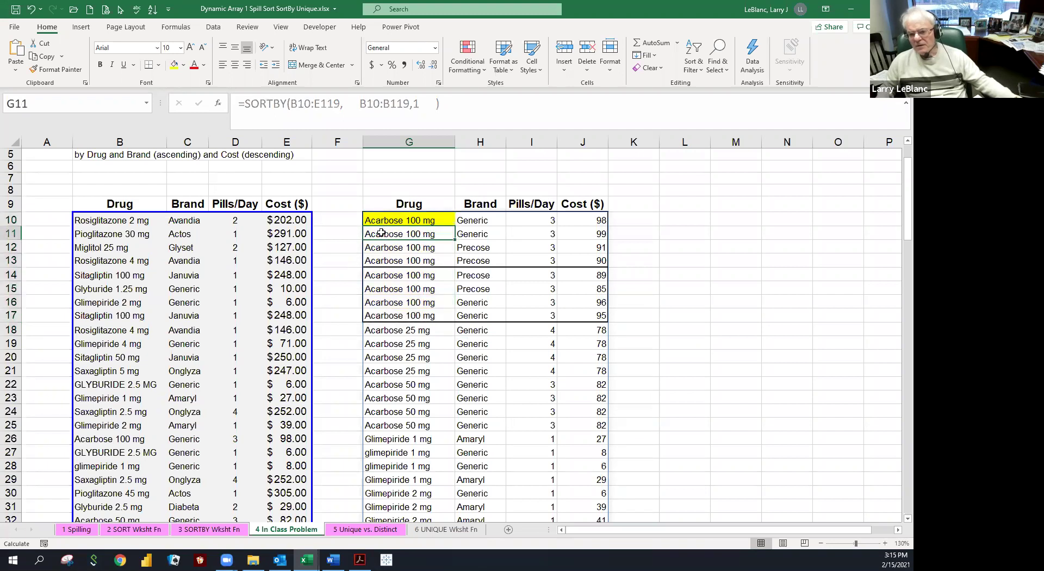
pyautogui.click(383, 246)
pyautogui.click(386, 223)
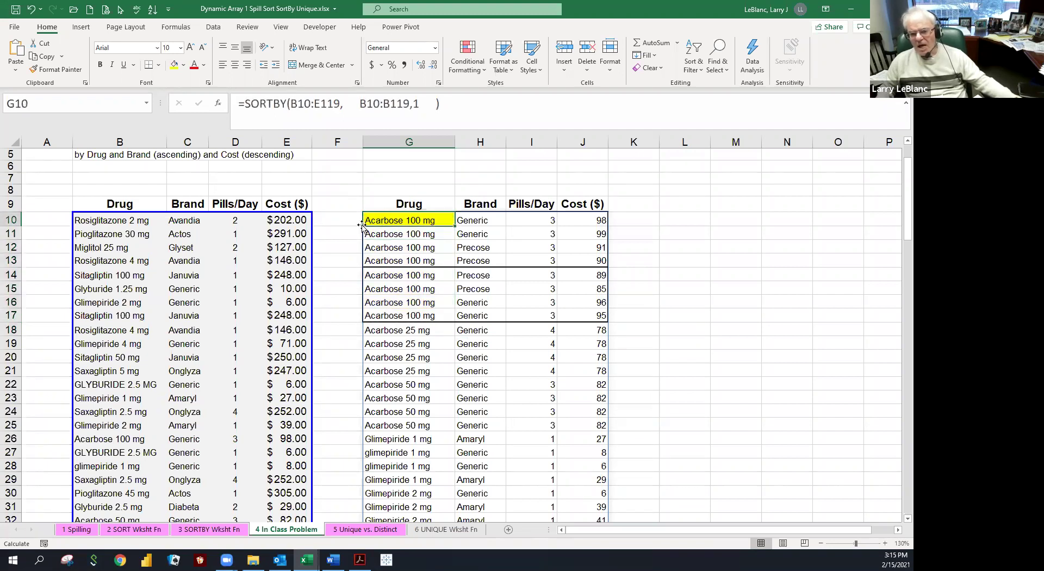
# - Add the Brand range C10:C119 as the second sort key with order 1 in G10's SORTBY formula and enter it
pyautogui.scroll(1, 217, 223)
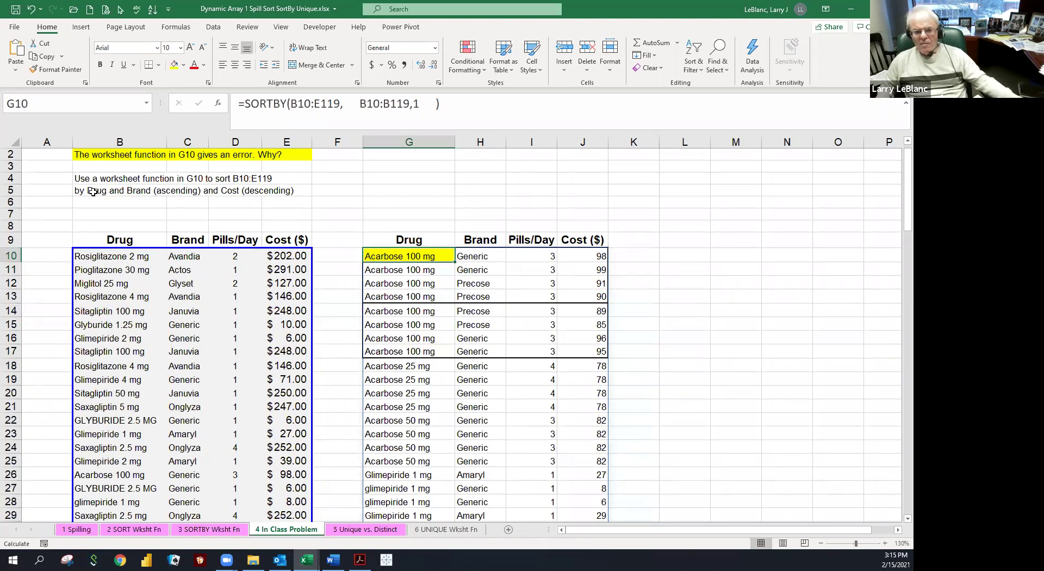
pyautogui.click(420, 105)
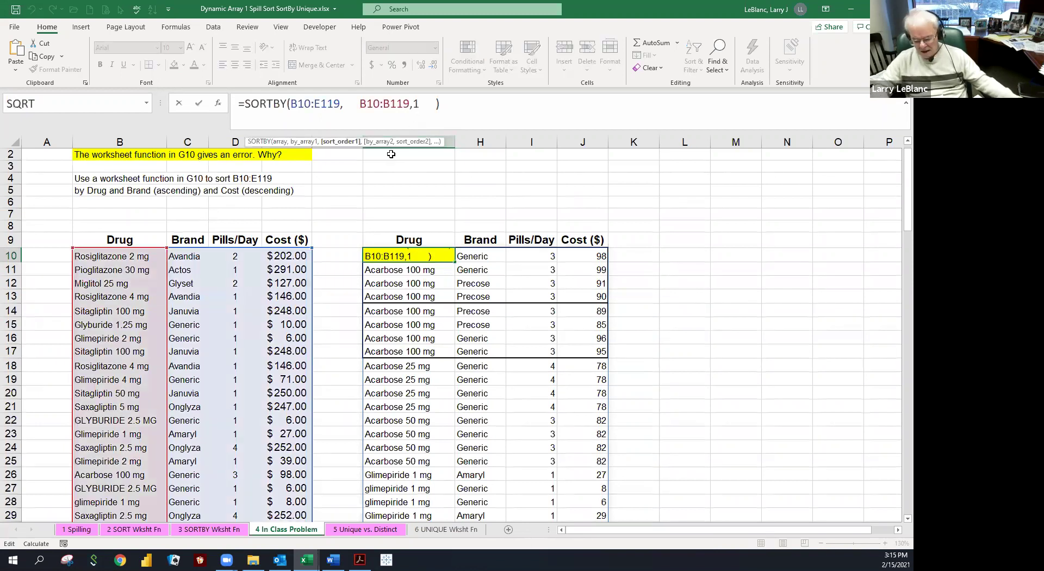
pyautogui.write(',')
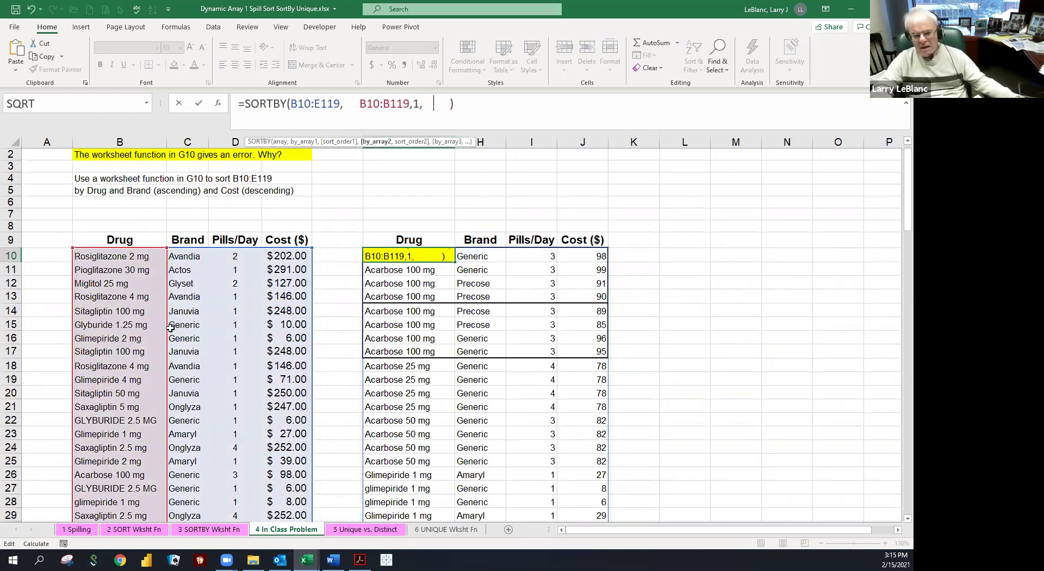
pyautogui.click(191, 326)
pyautogui.hotkey('ctrl', 'Down')
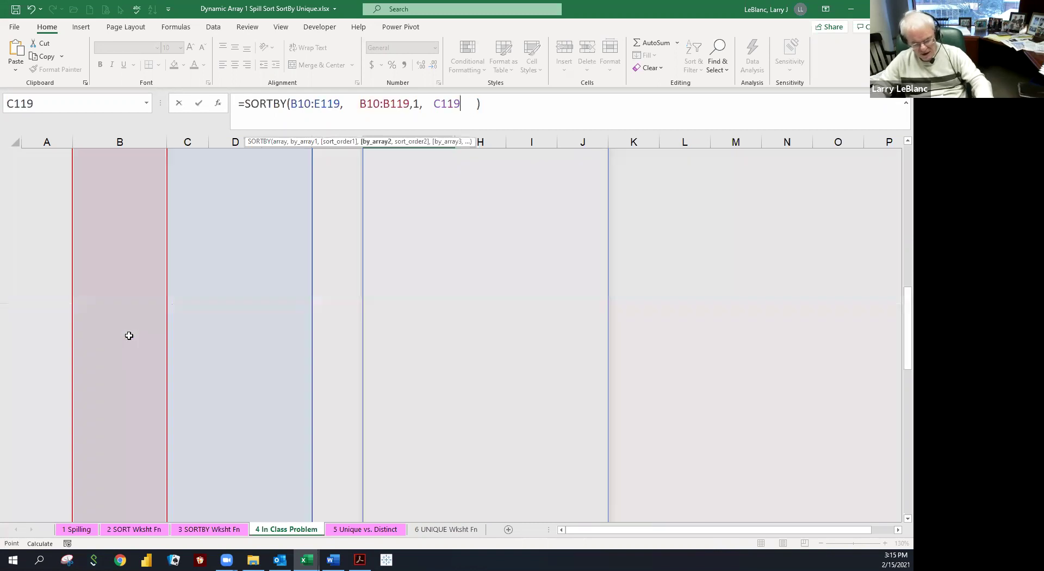
pyautogui.hotkey('ctrl', 'shift', 'Up')
pyautogui.hotkey('shift', 'Down')
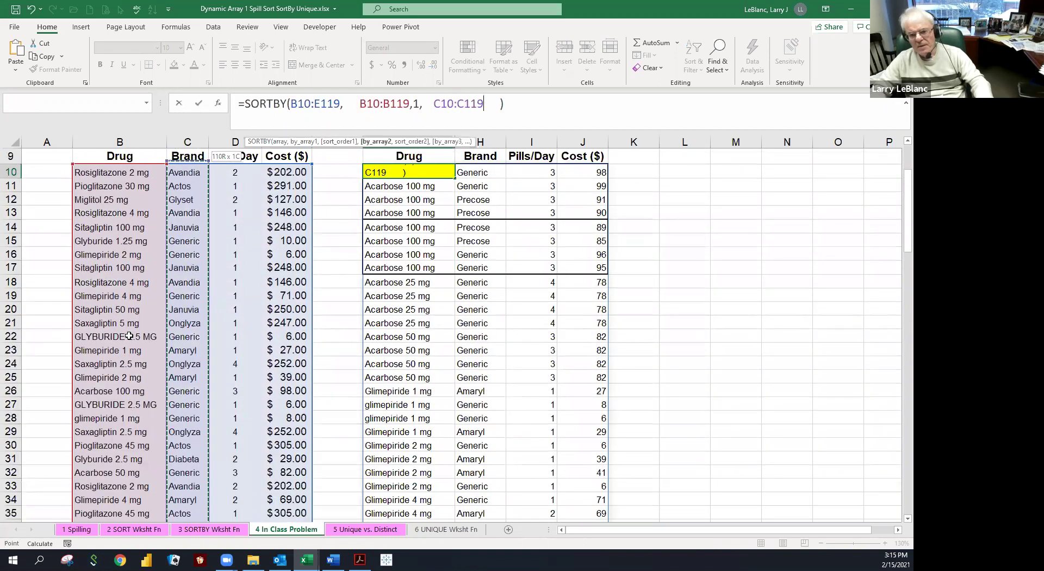
pyautogui.write(',1')
pyautogui.hotkey('ctrl', 'Return')
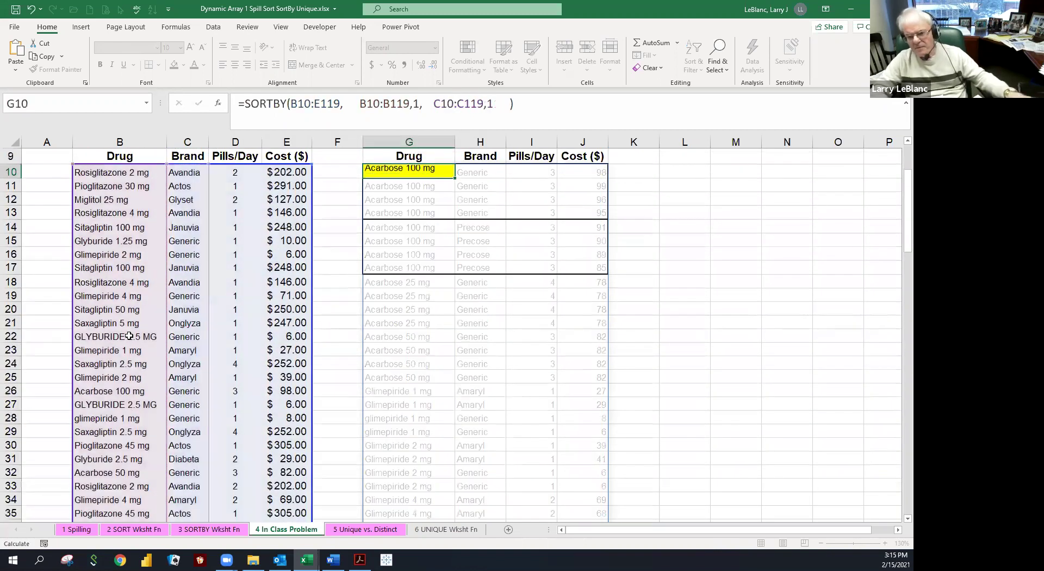
# - Examine the Acarbose 100 mg rows in G10:H17 to check how brands are ordered within the same drug
pyautogui.click(435, 299)
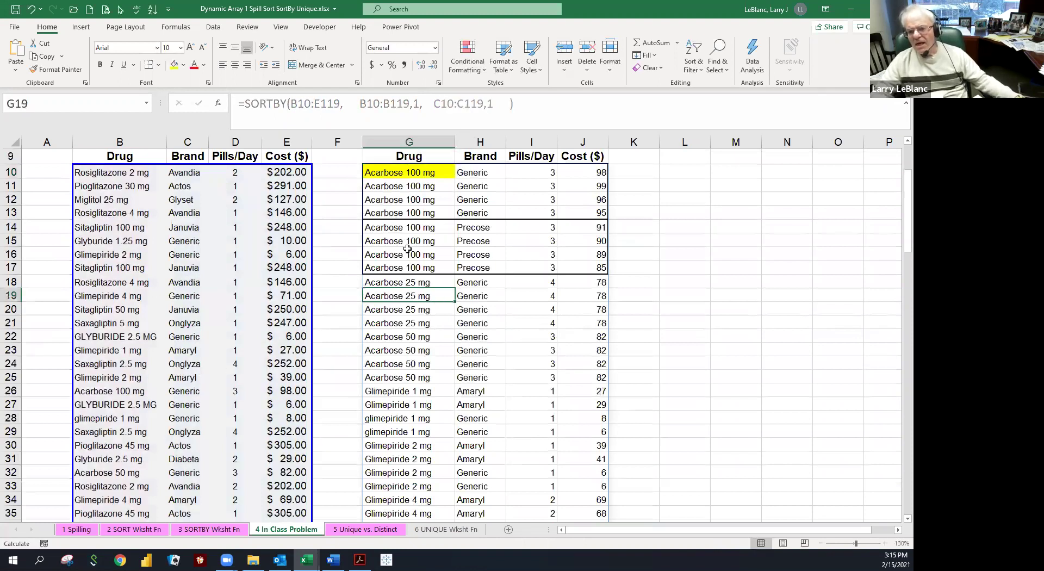
pyautogui.click(385, 175)
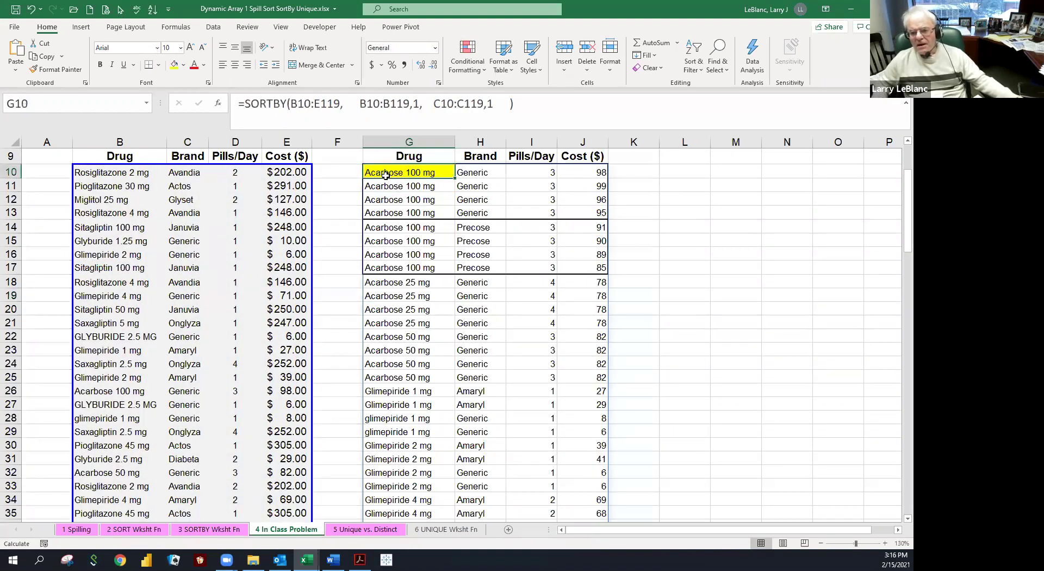
pyautogui.moveTo(384, 175); pyautogui.dragTo(387, 264)
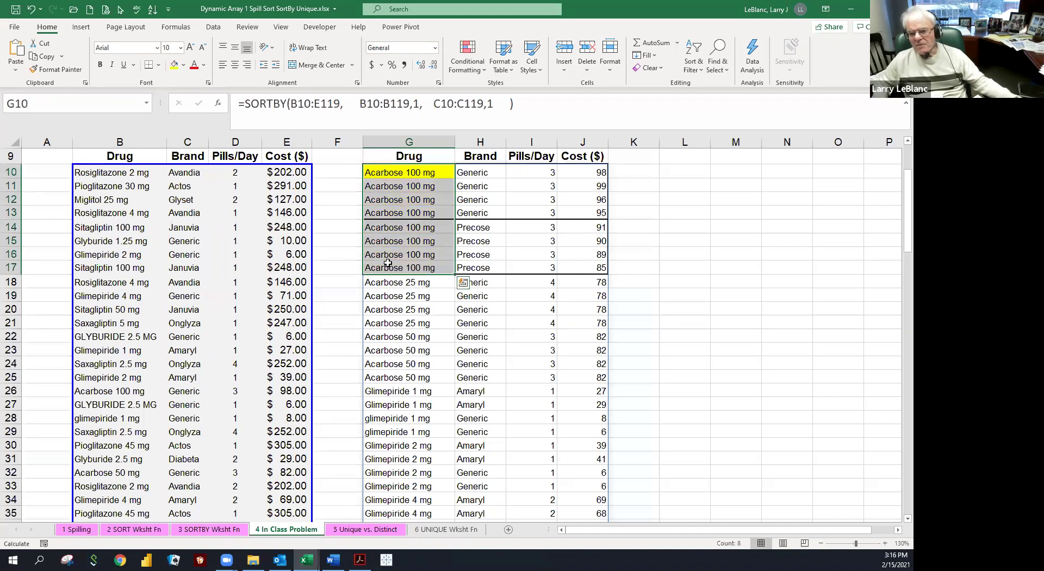
pyautogui.click(420, 172)
pyautogui.moveTo(475, 172); pyautogui.dragTo(465, 266)
pyautogui.click(412, 173)
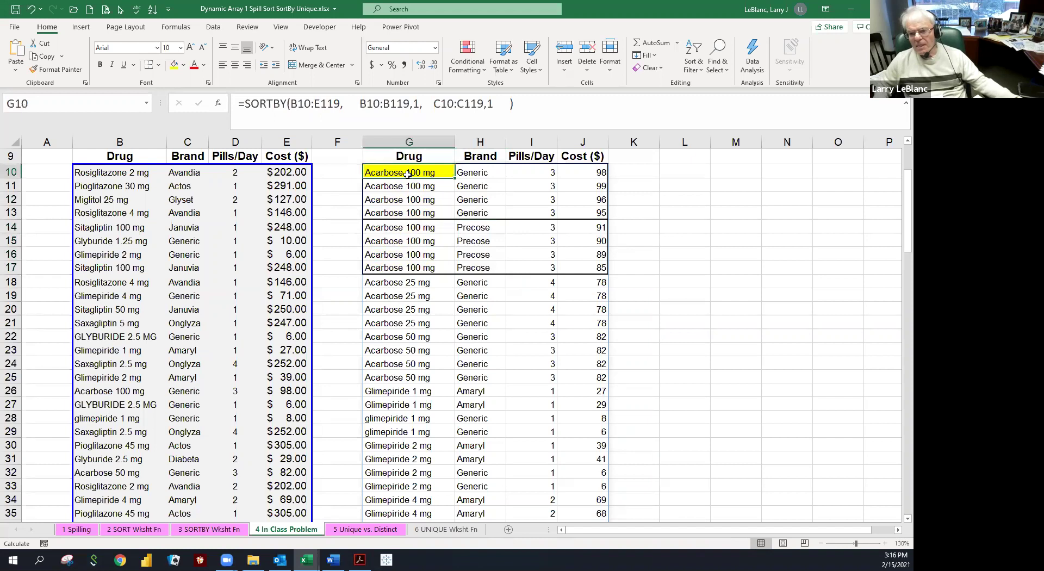
# - Add the Cost range E10:E119 as the third sort key with order -1 (descending) in G10's formula and enter it
pyautogui.scroll(1, 397, 154)
pyautogui.scroll(2, 397, 155)
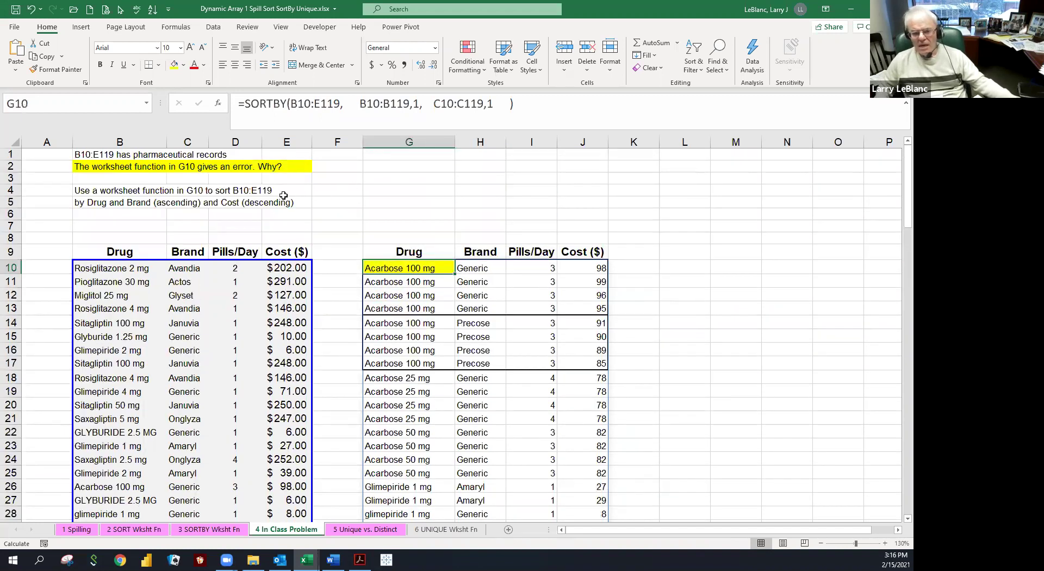
pyautogui.click(492, 108)
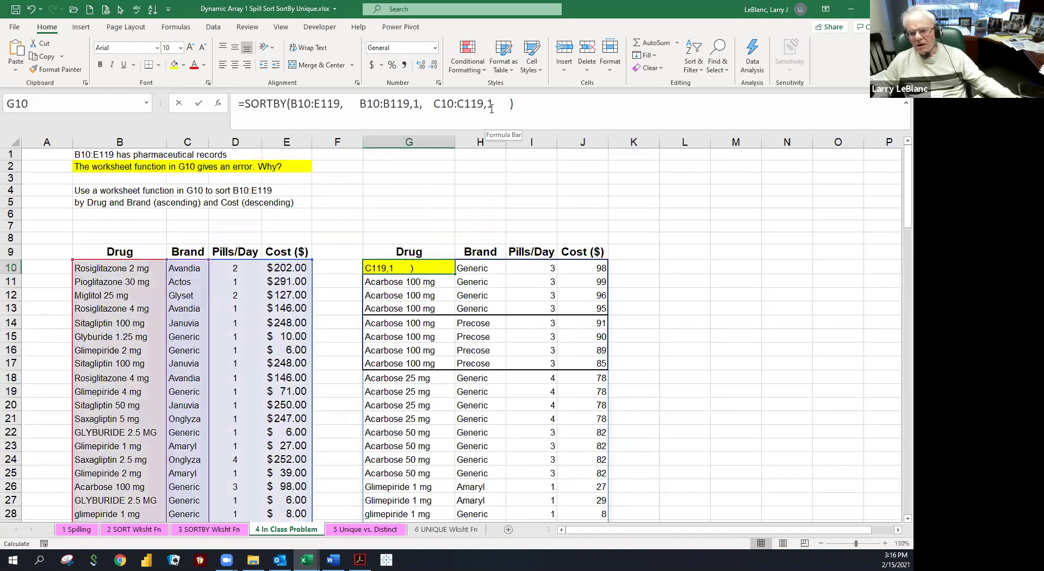
pyautogui.write(',')
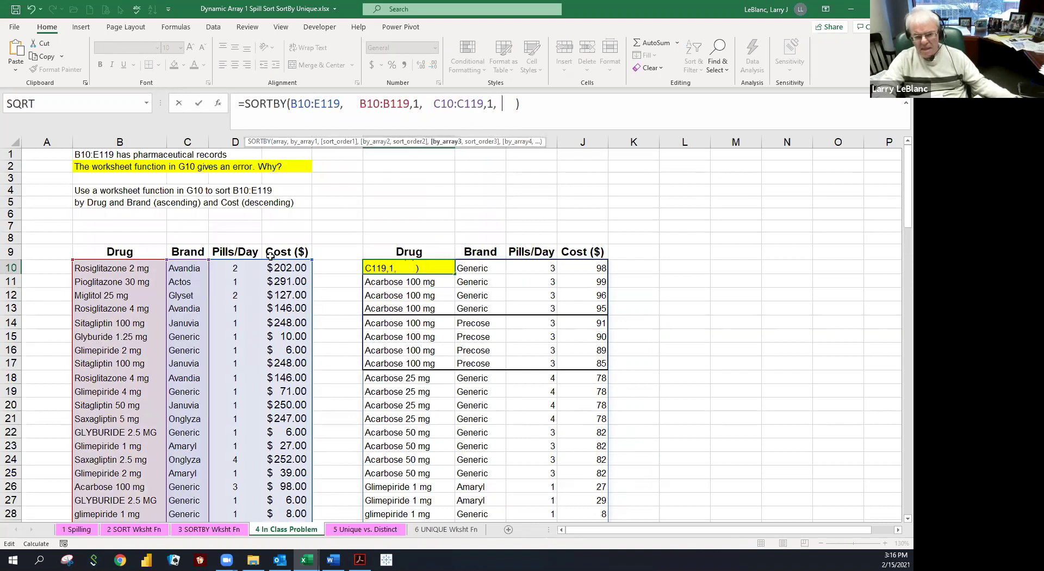
pyautogui.click(282, 308)
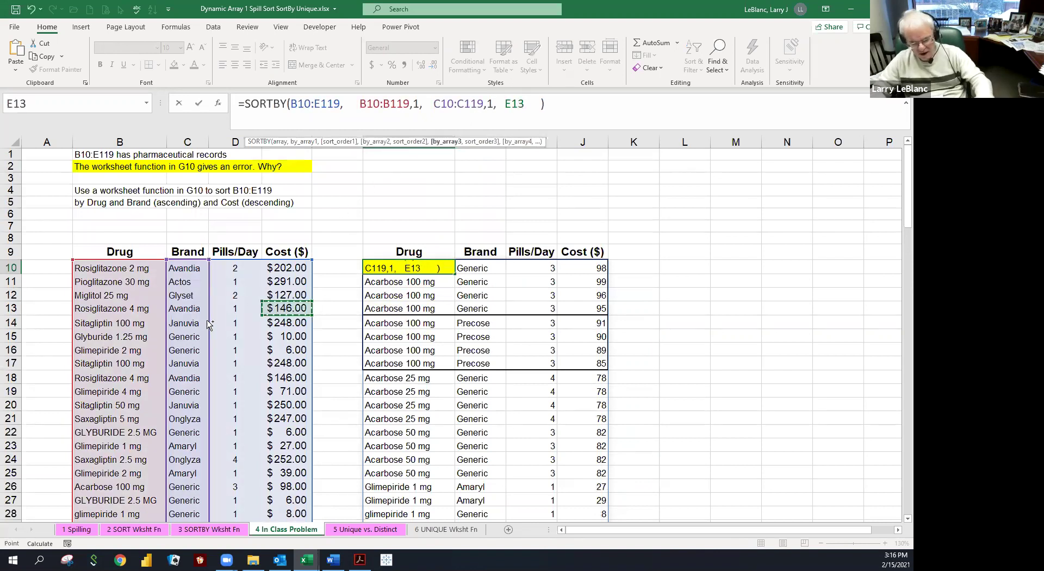
pyautogui.hotkey('ctrl', 'Down')
pyautogui.hotkey('ctrl', 'shift', 'Up')
pyautogui.hotkey('shift', 'Down')
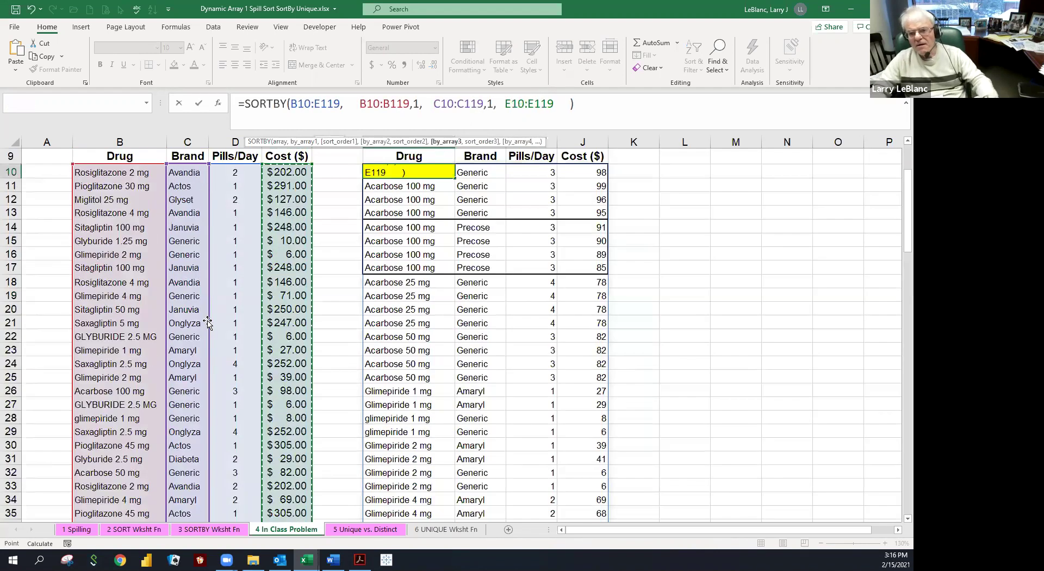
pyautogui.write(',-1')
pyautogui.hotkey('ctrl', 'Return')
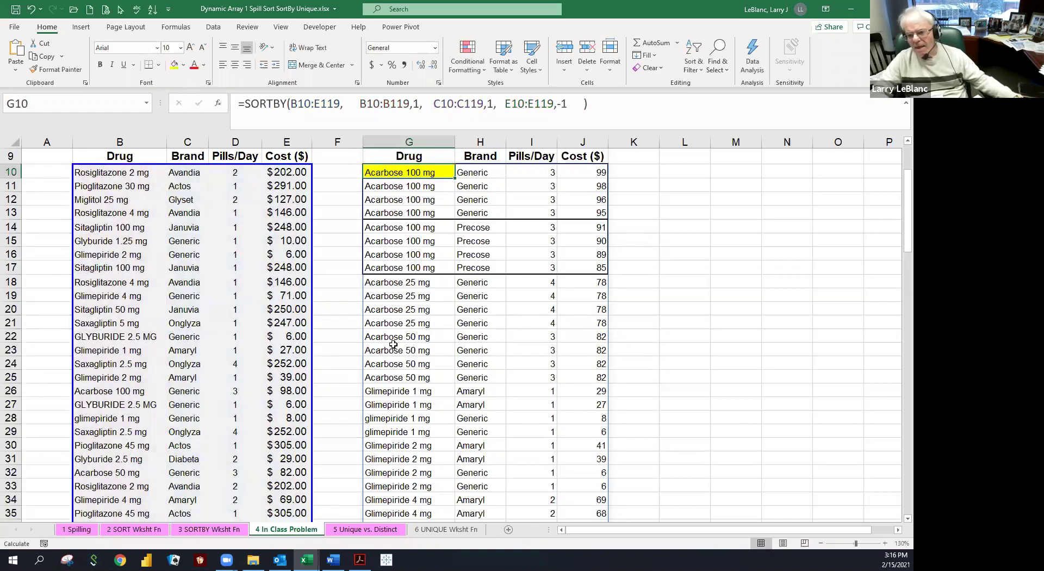
# - Examine rows 10 to 17 of the sorted output, checking the Cost order within the Generic and Precose brands of Acarbose 100 mg
pyautogui.scroll(2, 393, 345)
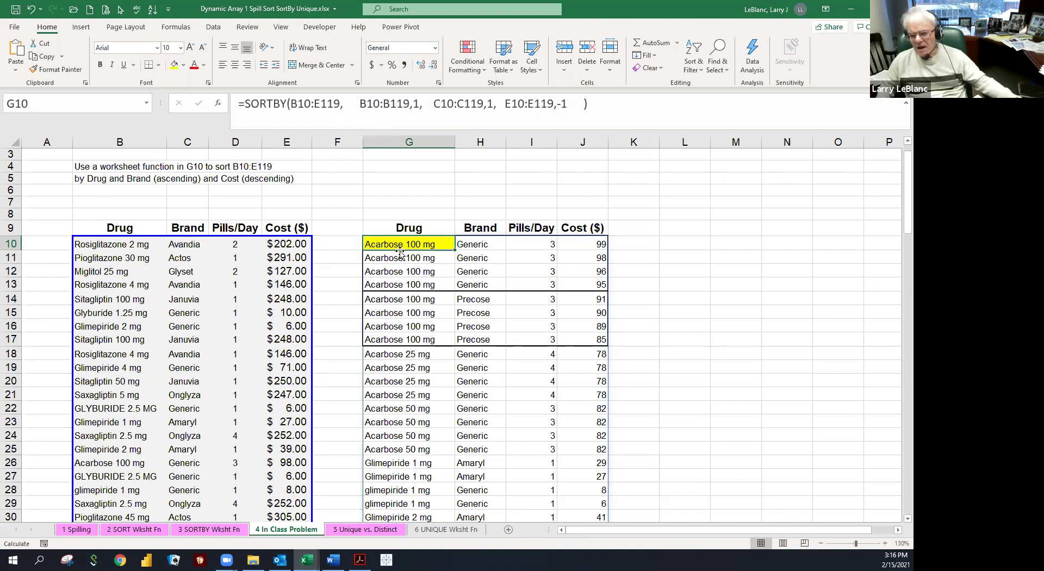
pyautogui.moveTo(395, 249); pyautogui.dragTo(399, 337)
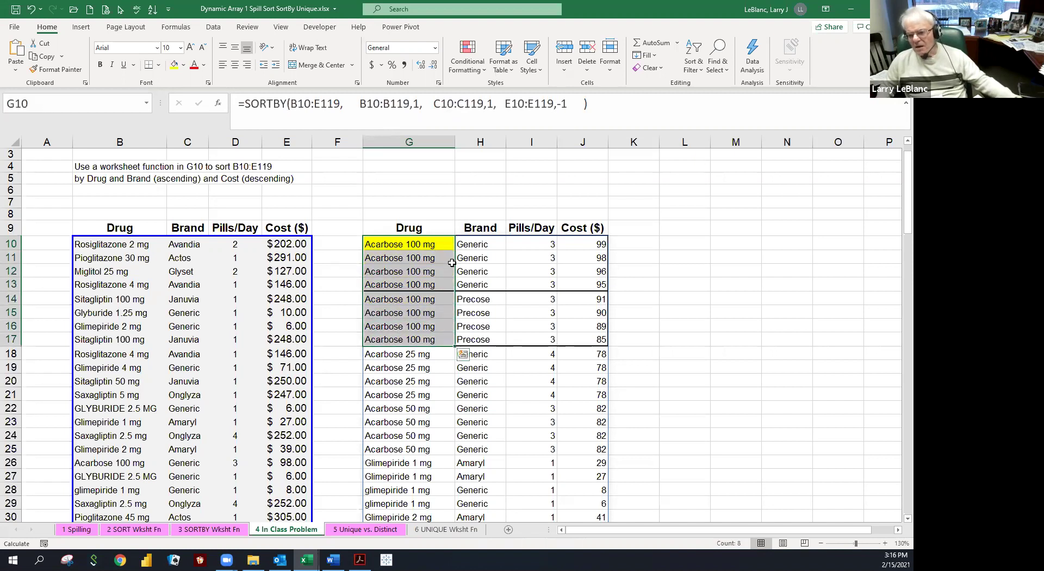
pyautogui.click(467, 250)
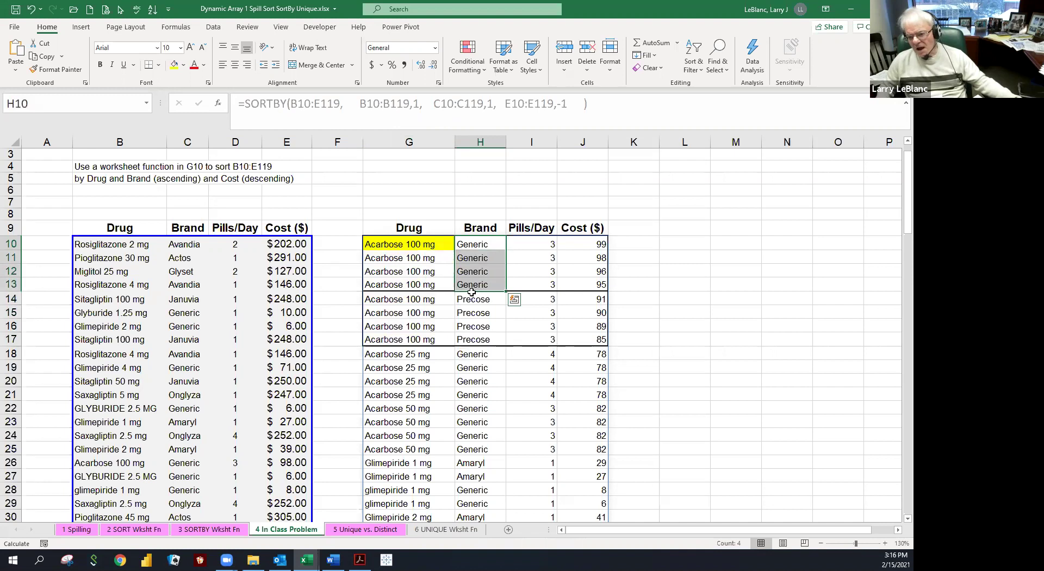
pyautogui.moveTo(470, 299); pyautogui.dragTo(472, 339)
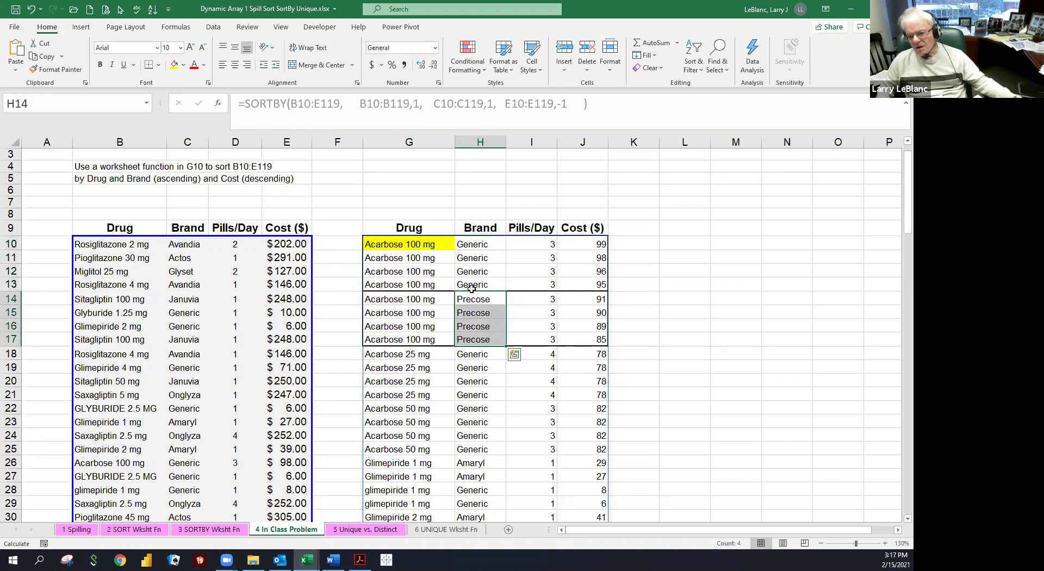
pyautogui.click(411, 252)
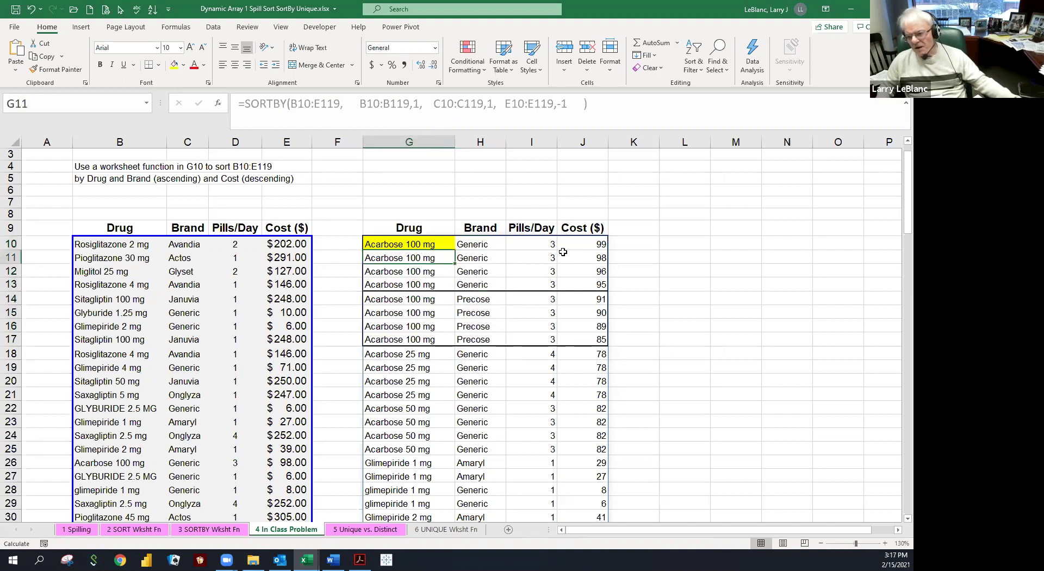
pyautogui.click(584, 246)
pyautogui.moveTo(584, 247); pyautogui.dragTo(590, 278)
pyautogui.click(401, 297)
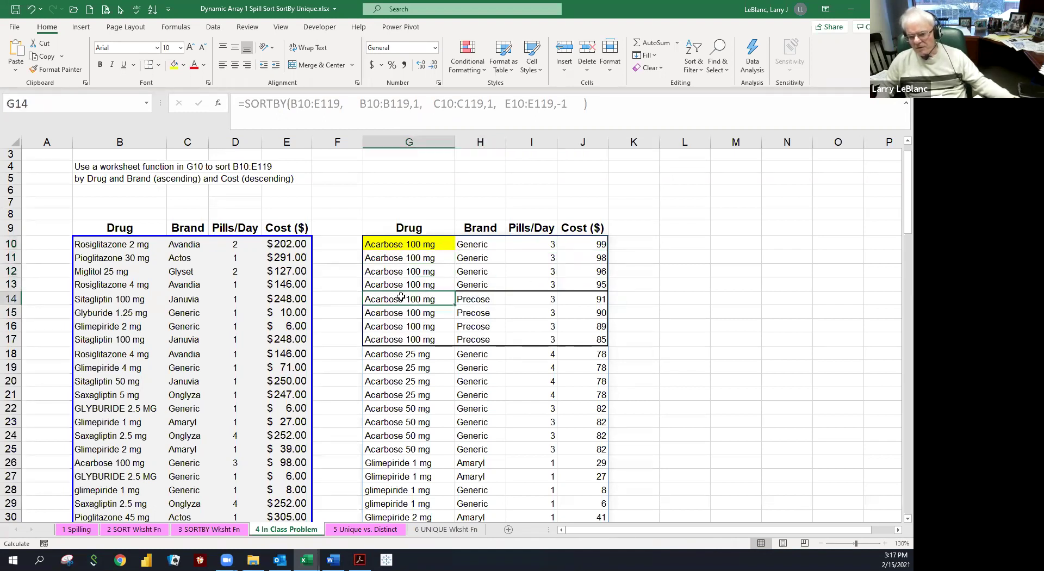
pyautogui.click(479, 299)
pyautogui.moveTo(586, 303); pyautogui.dragTo(590, 337)
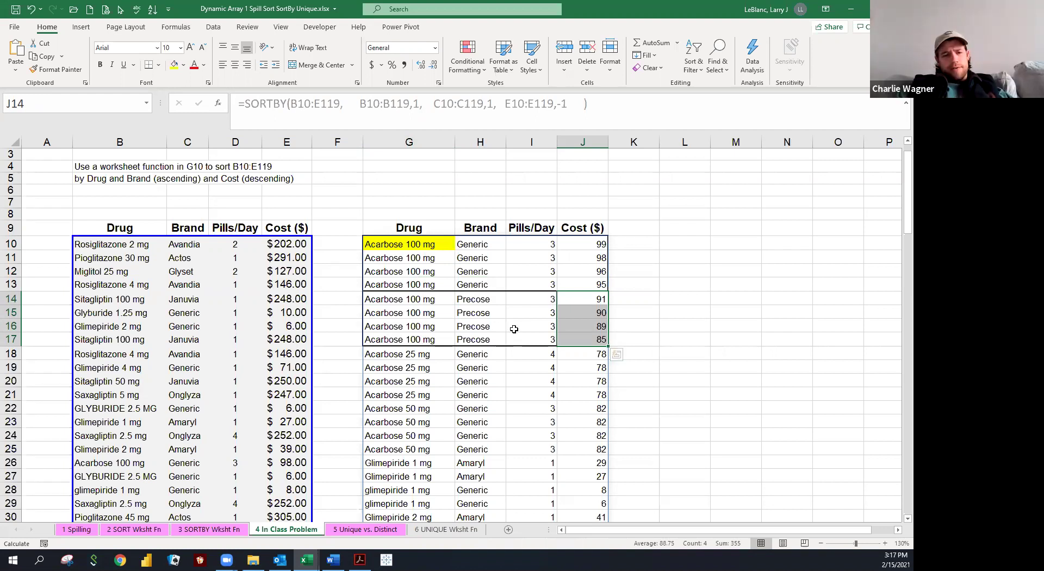
pyautogui.moveTo(641, 268); pyautogui.dragTo(634, 338)
pyautogui.moveTo(635, 209); pyautogui.dragTo(634, 370)
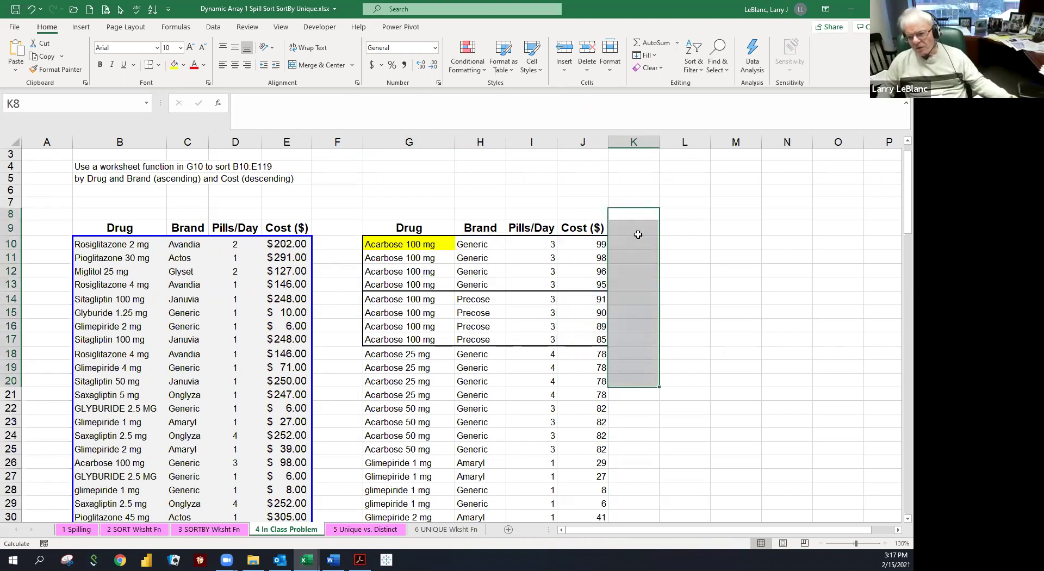
pyautogui.click(634, 202)
pyautogui.moveTo(635, 202); pyautogui.dragTo(641, 380)
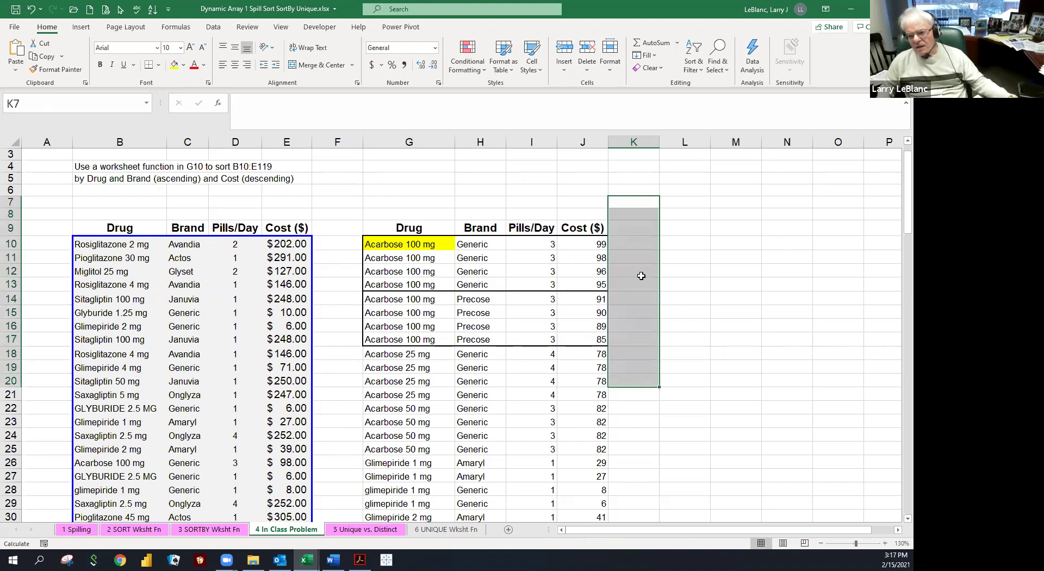
pyautogui.moveTo(633, 190); pyautogui.dragTo(625, 393)
# - Review the three sort-key and order pairs in G10's SORTBY formula, leaving the formula unchanged
pyautogui.click(408, 244)
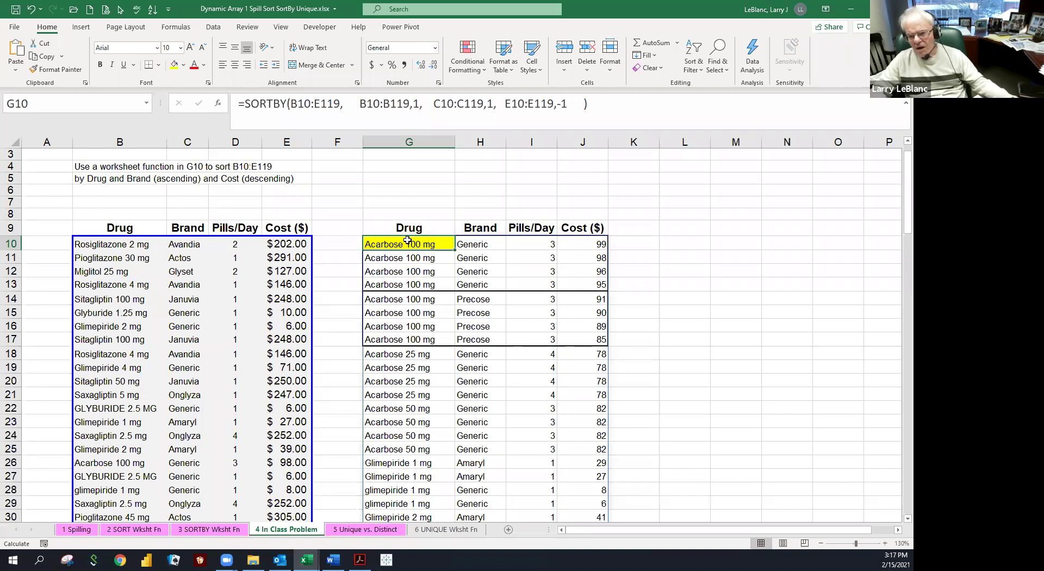
pyautogui.click(362, 107)
pyautogui.hotkey('ctrl', 'shift', 'Right')
pyautogui.hotkey('shift', 'End')
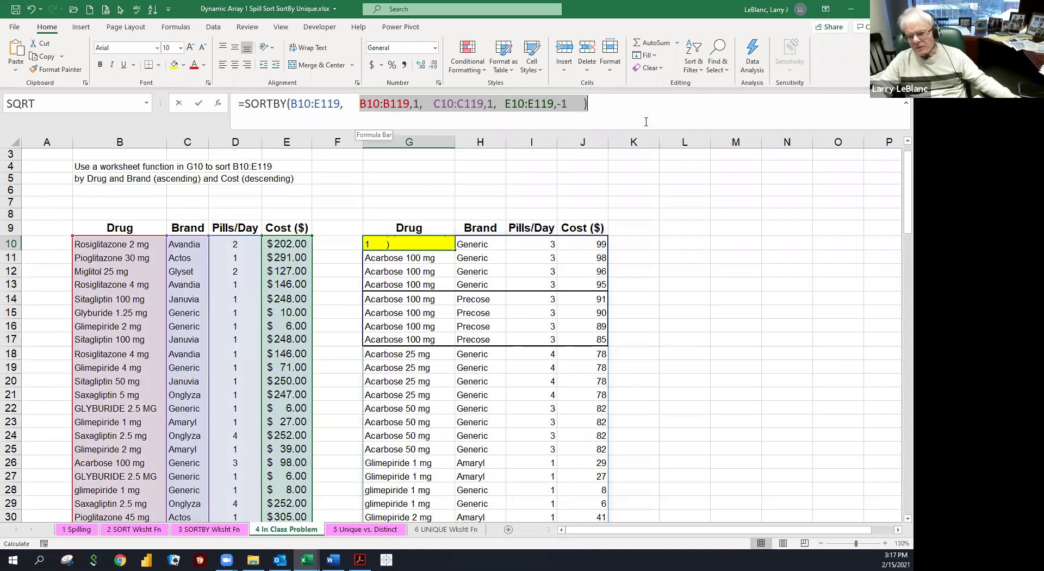
pyautogui.click(356, 104)
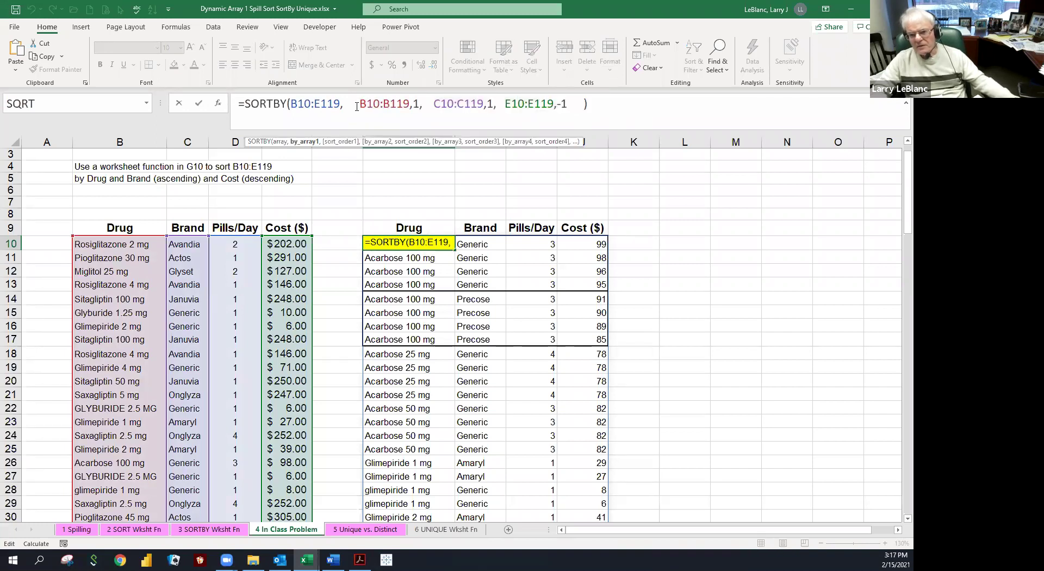
pyautogui.moveTo(357, 103); pyautogui.dragTo(429, 108)
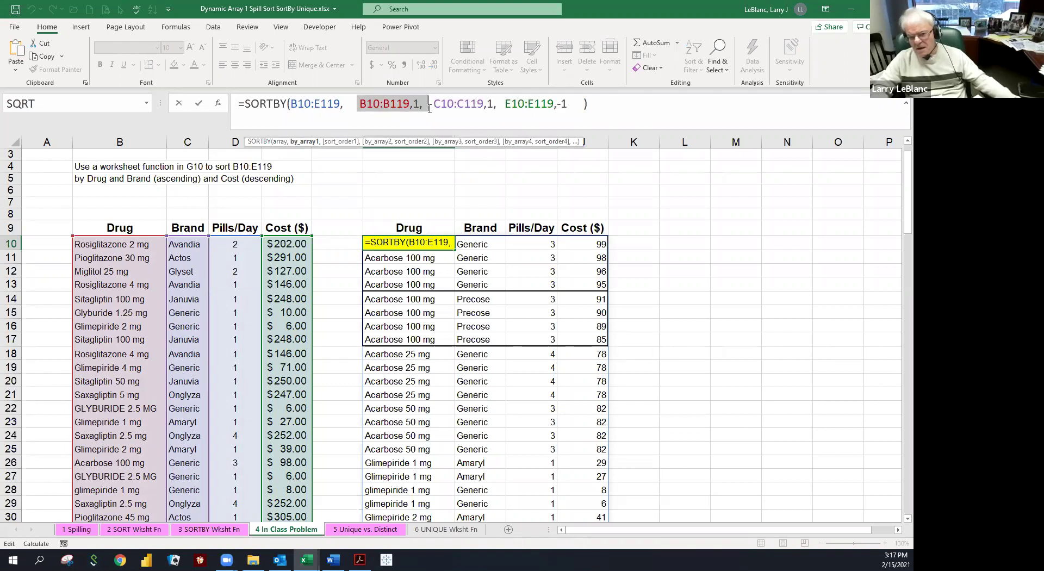
pyautogui.moveTo(358, 104); pyautogui.dragTo(590, 109)
pyautogui.press('Escape')
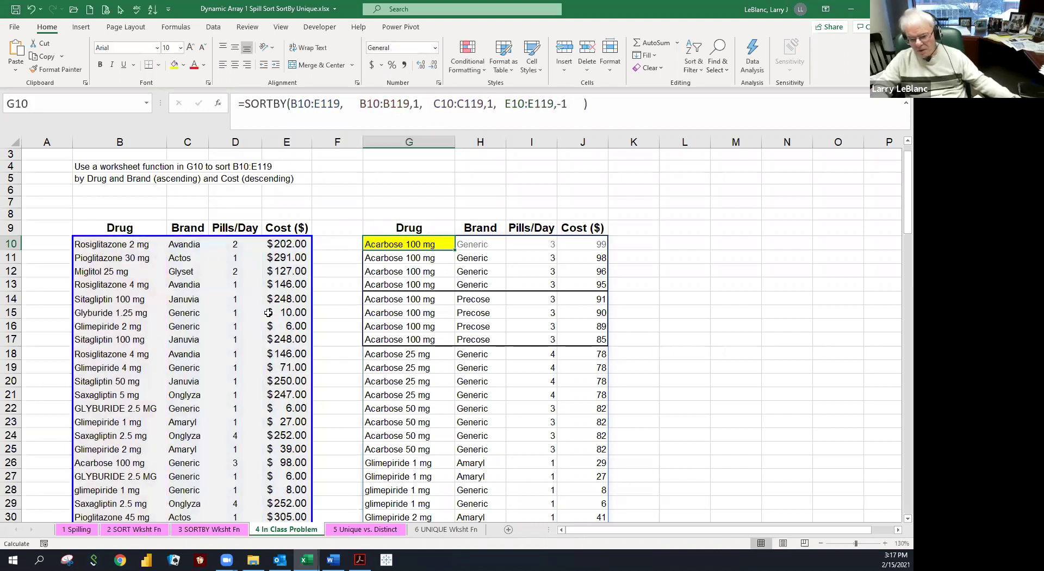
# - Look over the SORT and SORTBY example worksheets to compare their multi-column sort formulas
pyautogui.click(148, 531)
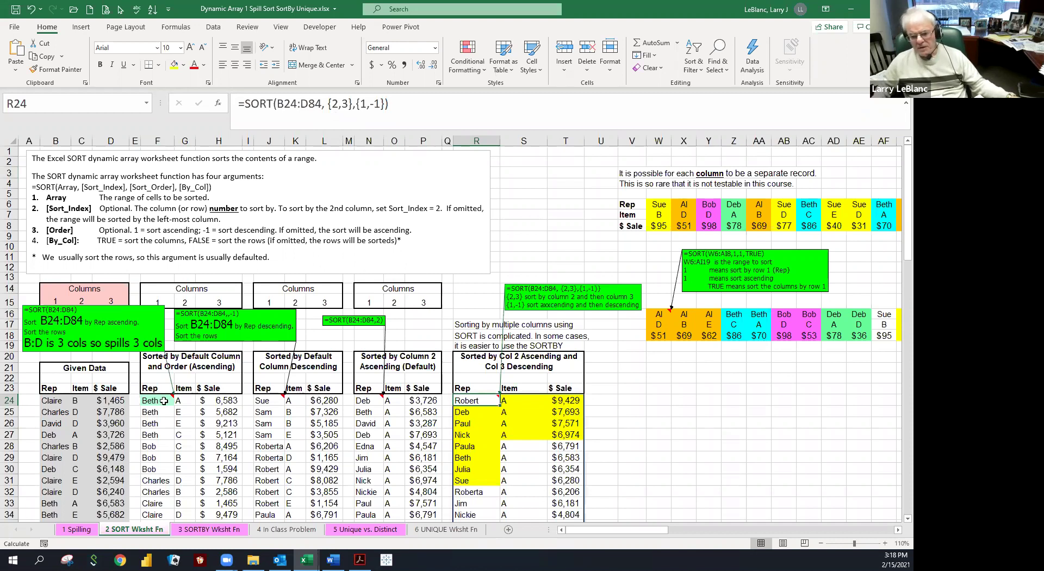
pyautogui.click(239, 531)
pyautogui.click(388, 391)
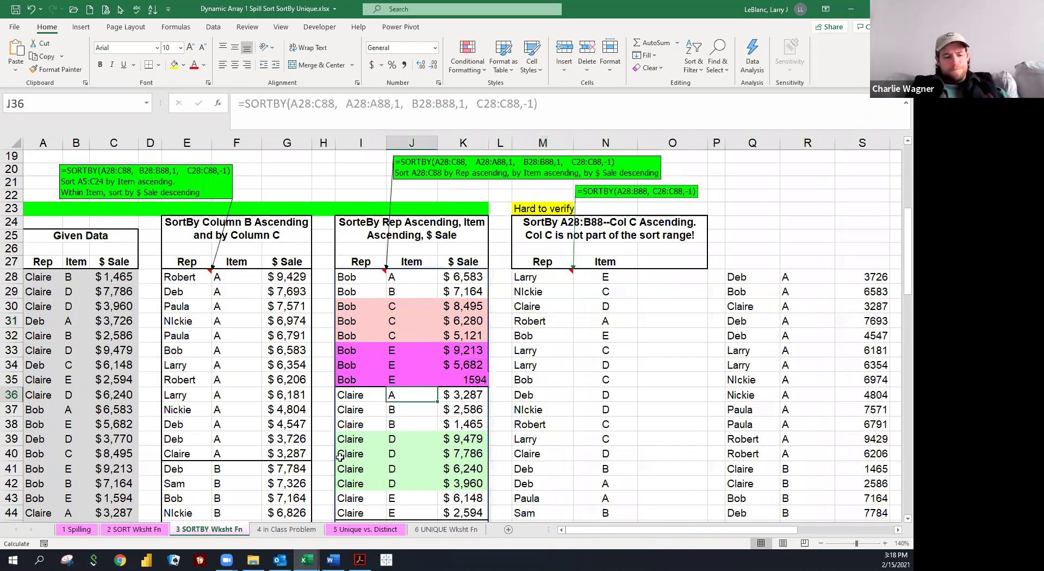
pyautogui.click(305, 529)
# - Open the 5 Unique vs. Distinct worksheet and go to cell A18 in the Name table
pyautogui.click(351, 530)
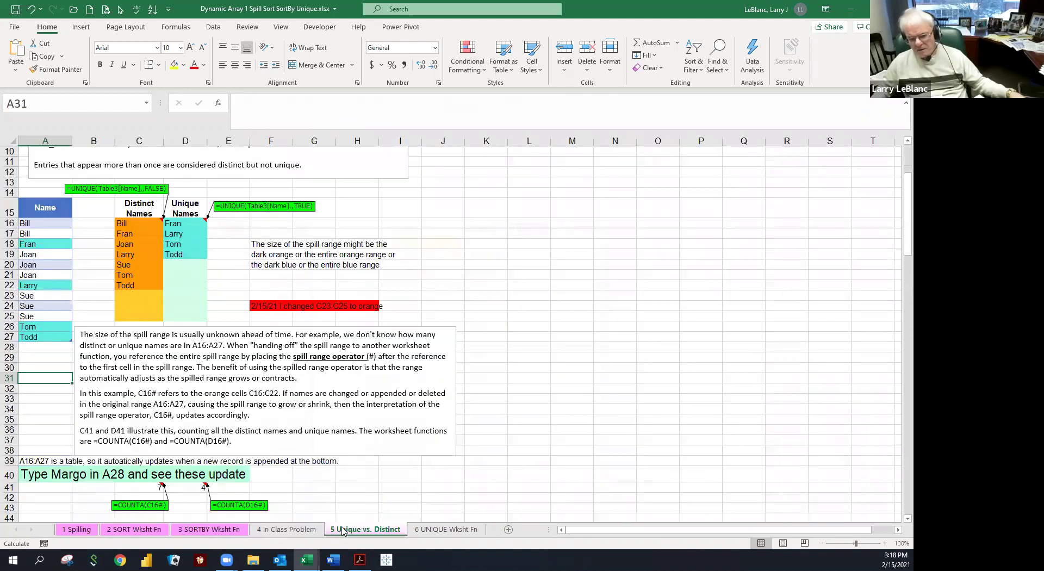
pyautogui.click(262, 233)
pyautogui.click(242, 241)
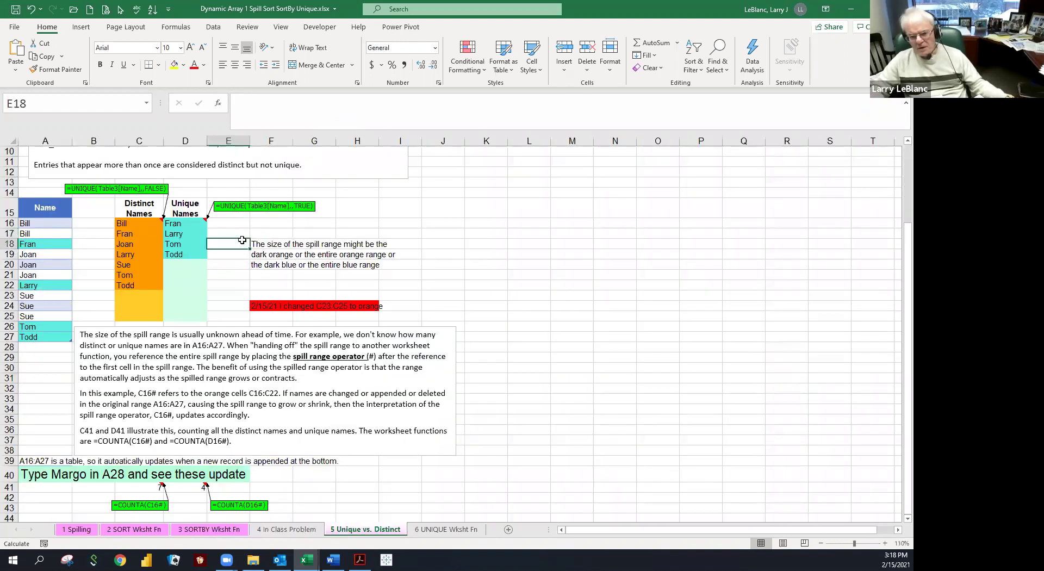
pyautogui.press('Left')
pyautogui.press('Left')
pyautogui.press('Left')
pyautogui.press('Left')
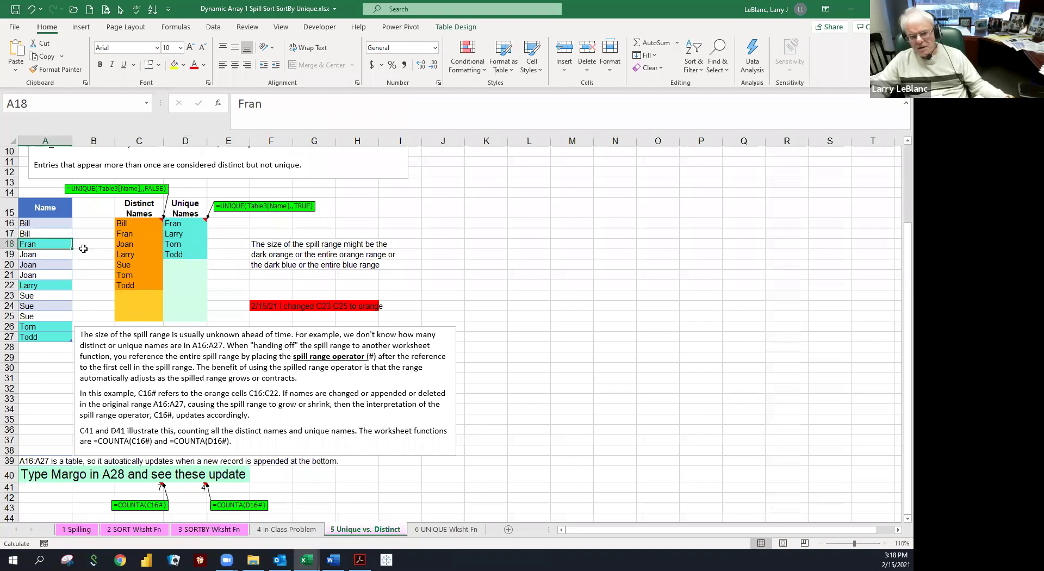
pyautogui.click(83, 252)
pyautogui.click(87, 267)
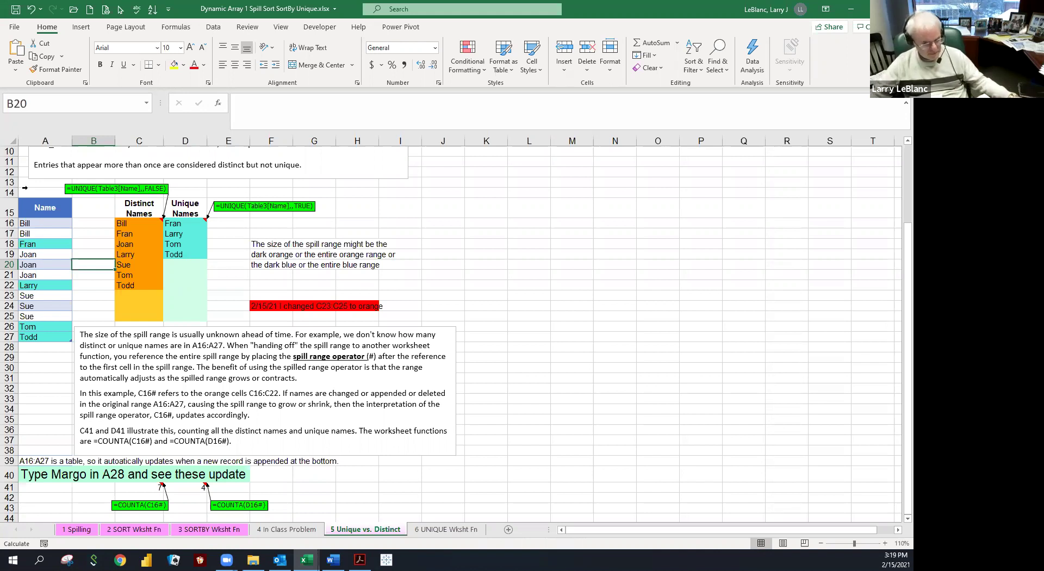
pyautogui.click(277, 287)
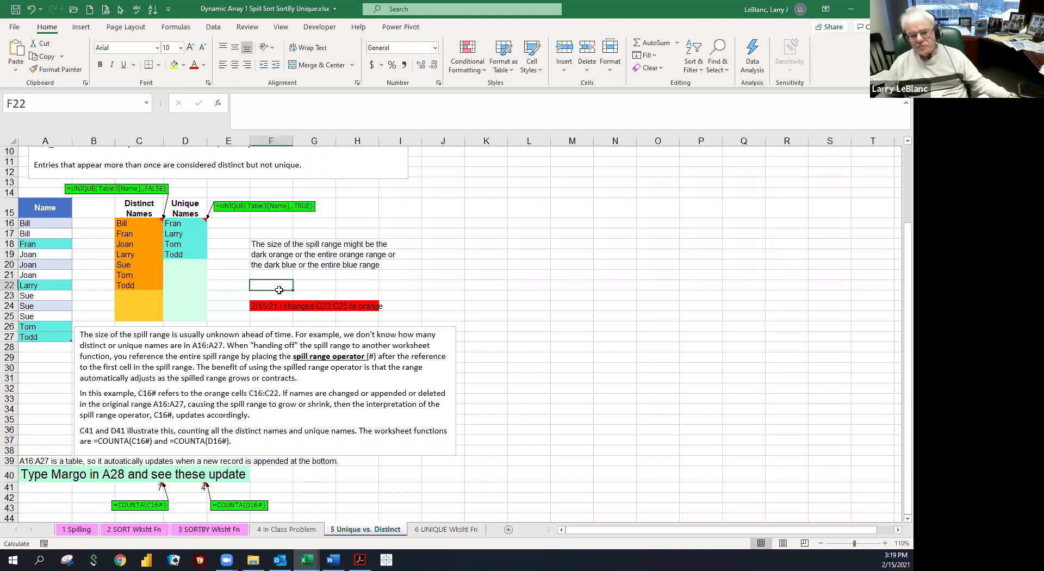
pyautogui.click(268, 292)
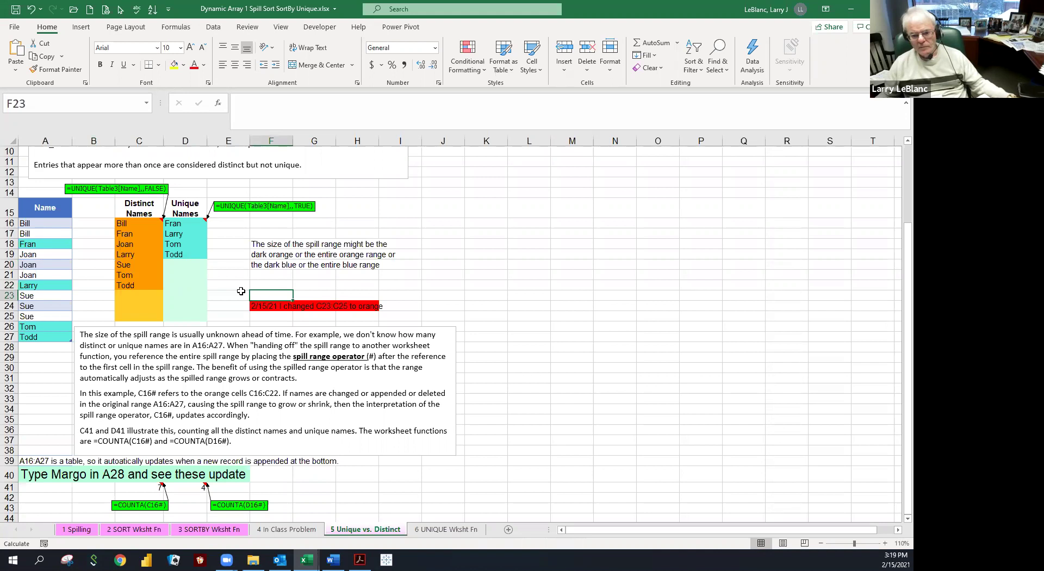
pyautogui.click(241, 292)
pyautogui.click(263, 291)
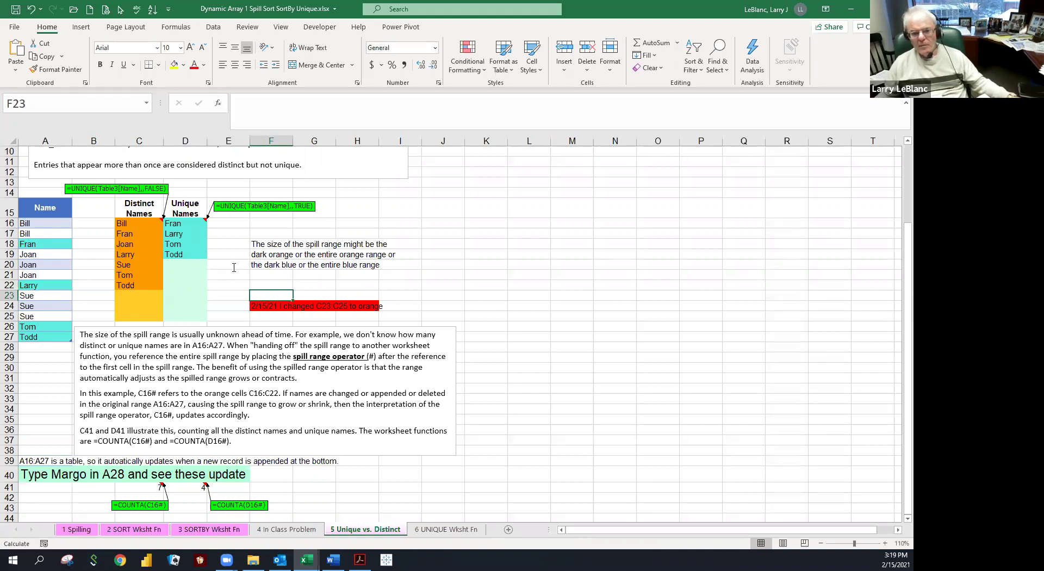
# - Read the text box at the start of the worksheet that defines unique and distinct entries for the UNIQUE function
pyautogui.scroll(3, 228, 267)
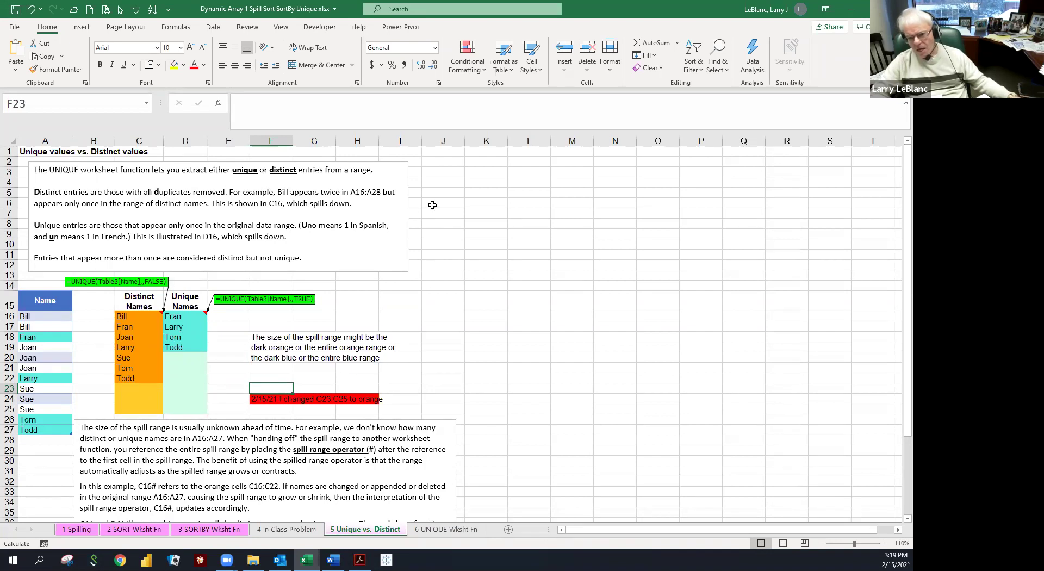
pyautogui.moveTo(434, 161); pyautogui.dragTo(428, 280)
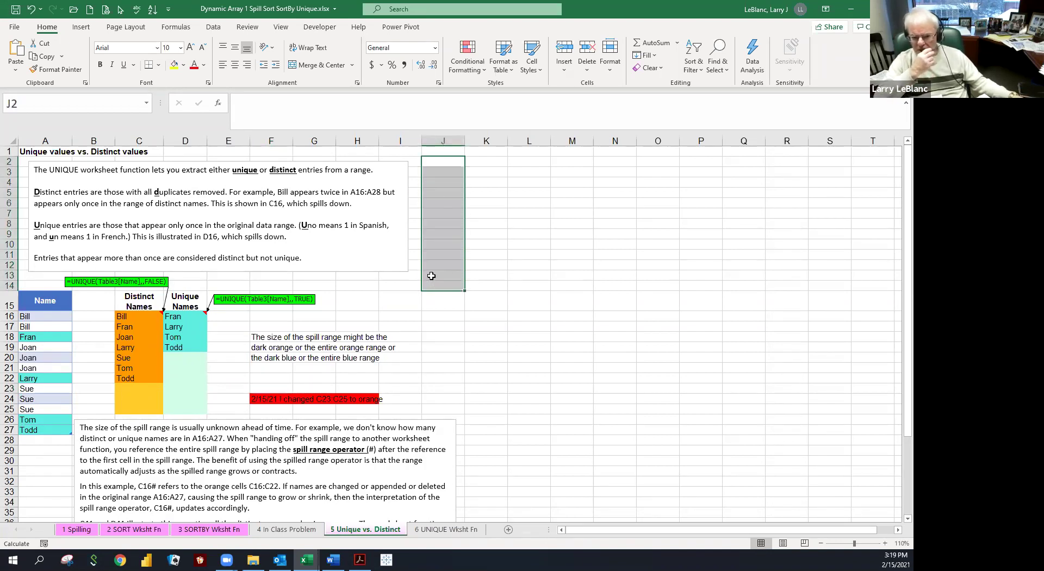
pyautogui.click(431, 220)
pyautogui.click(432, 212)
pyautogui.click(429, 192)
pyautogui.click(429, 182)
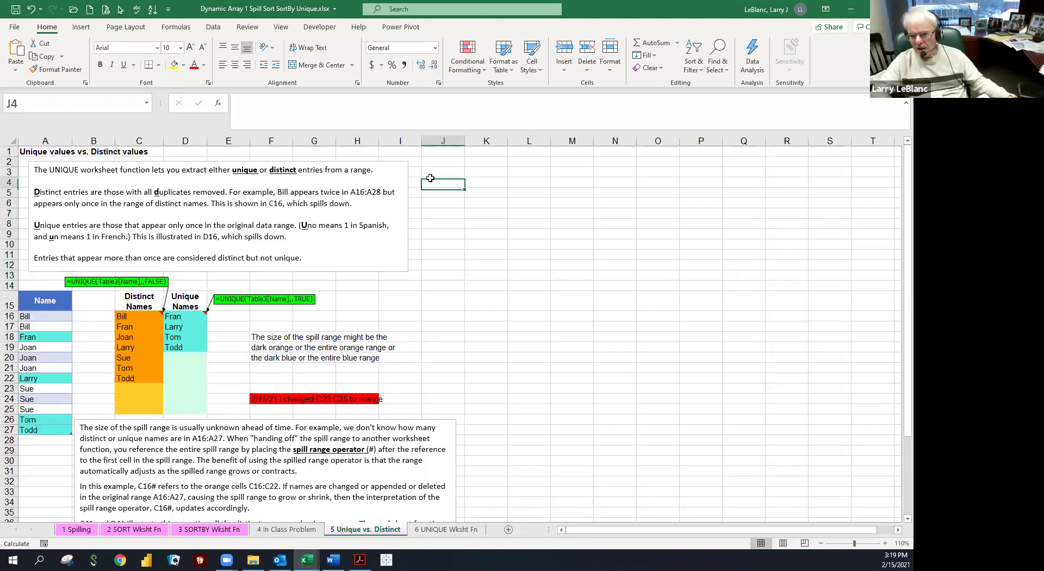
pyautogui.click(429, 173)
pyautogui.click(427, 162)
pyautogui.moveTo(427, 162); pyautogui.dragTo(432, 273)
pyautogui.click(430, 264)
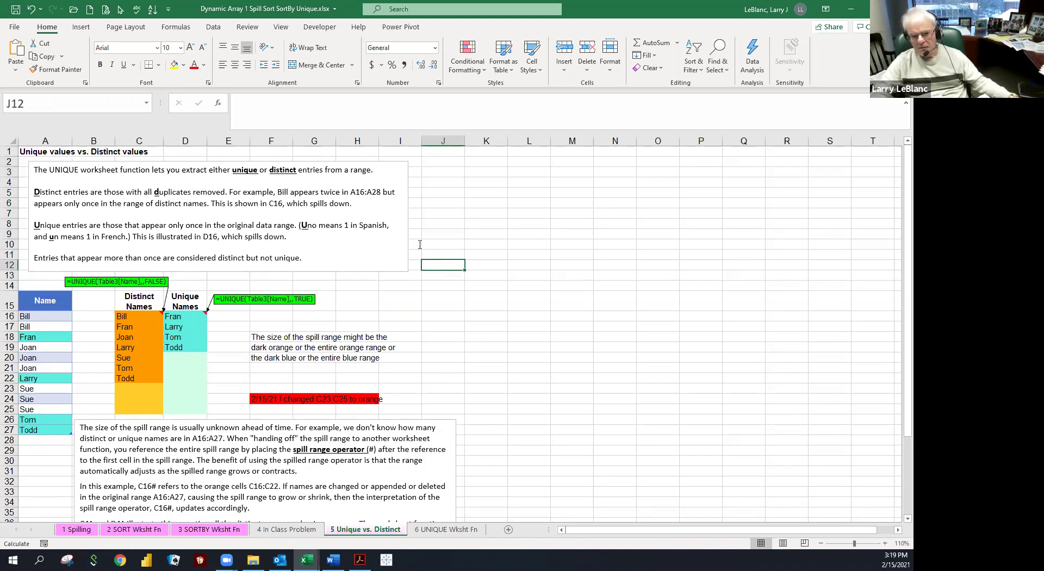
pyautogui.click(54, 169)
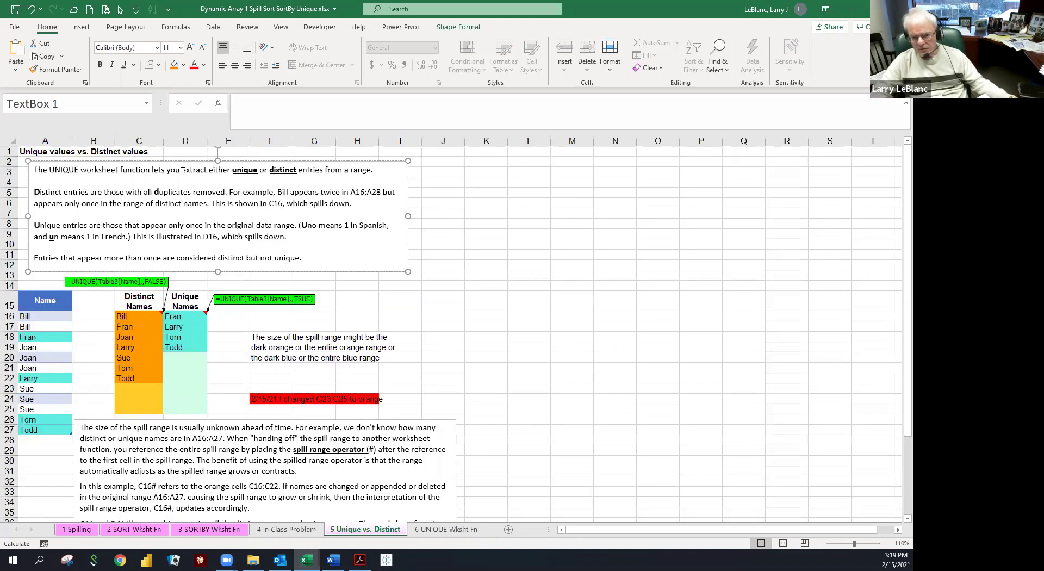
pyautogui.doubleClick(242, 169)
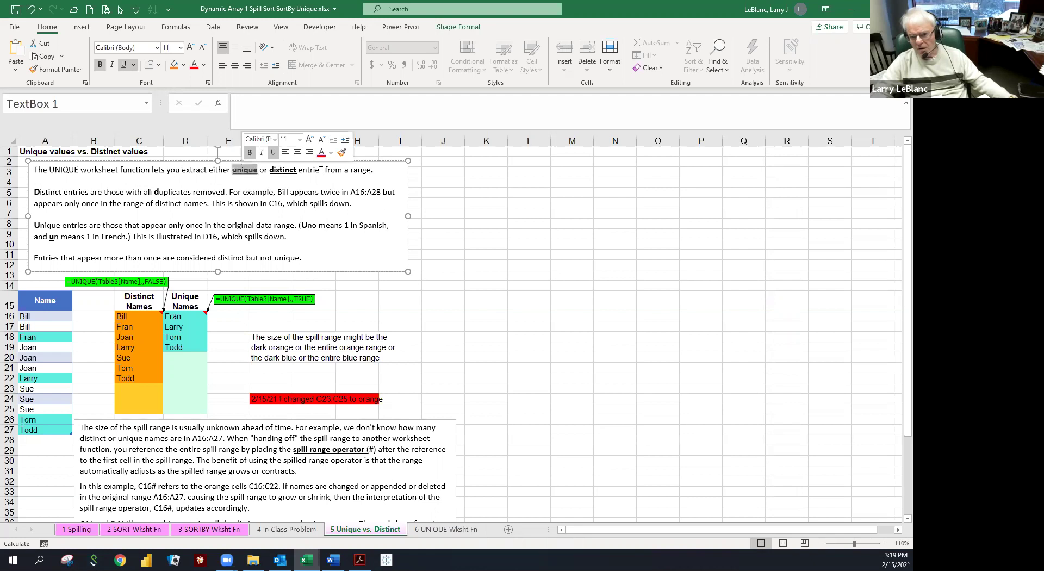
pyautogui.click(343, 169)
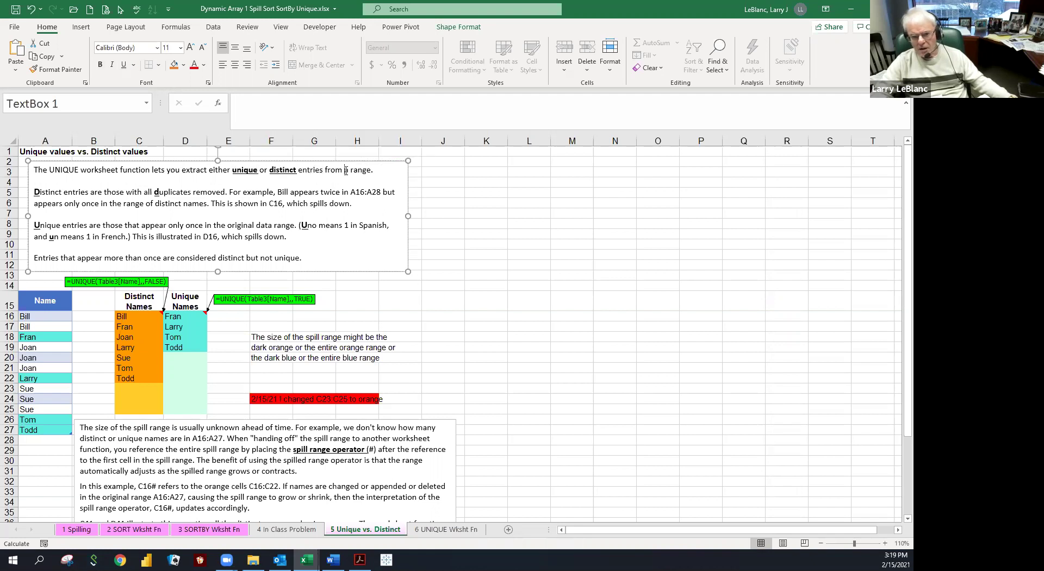
pyautogui.click(39, 189)
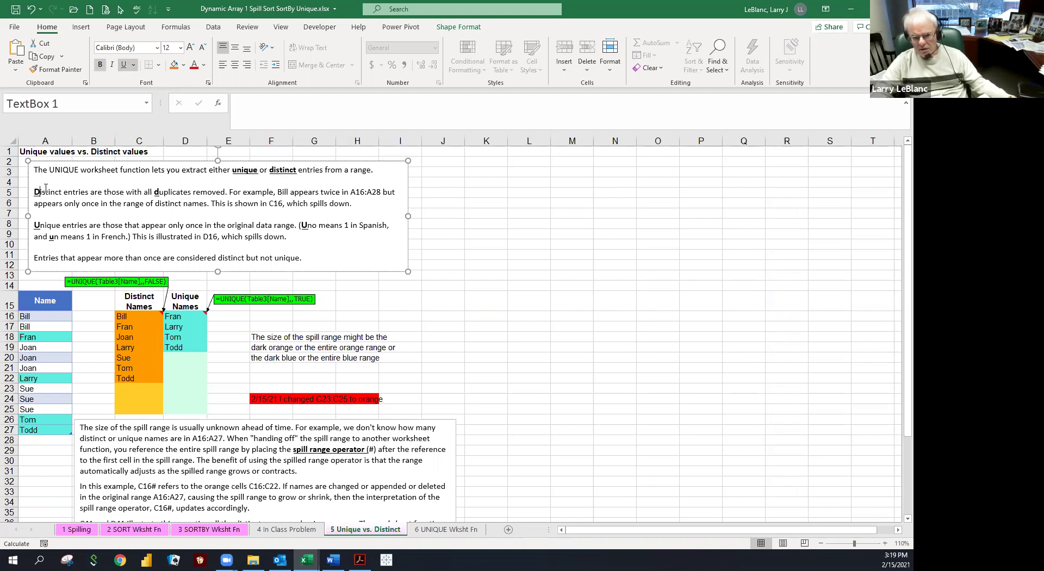
pyautogui.click(177, 192)
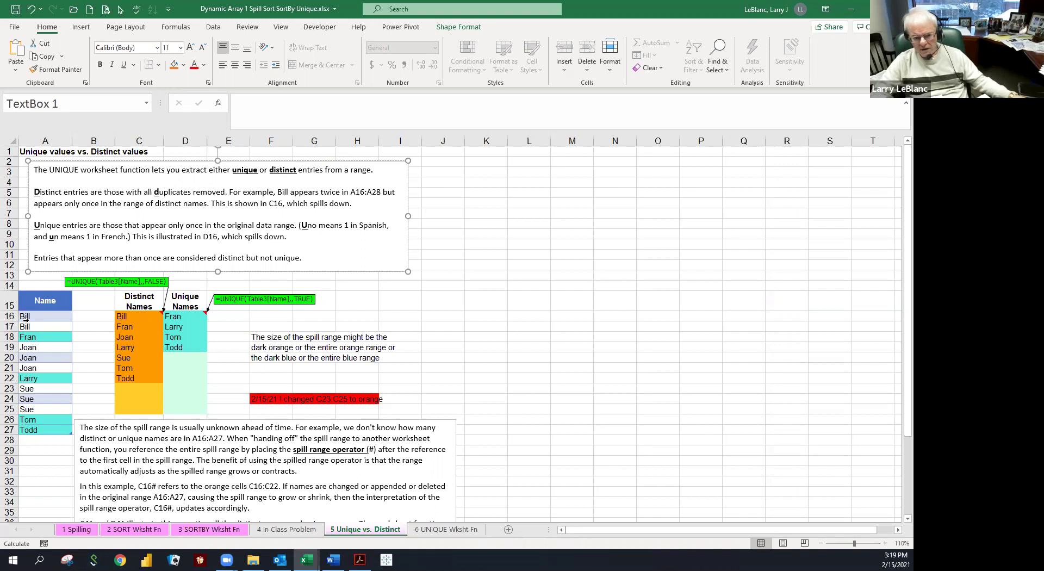
# - Compare the entries in A16:A21 of the Name table with their matches in the Distinct Names spill, C16:C18
pyautogui.moveTo(26, 320); pyautogui.dragTo(30, 327)
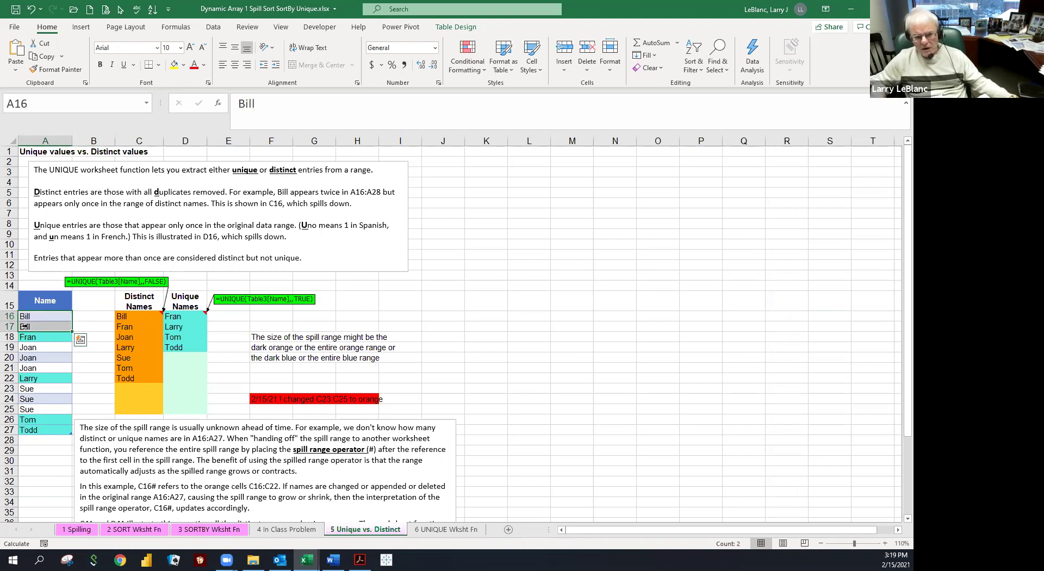
pyautogui.click(117, 319)
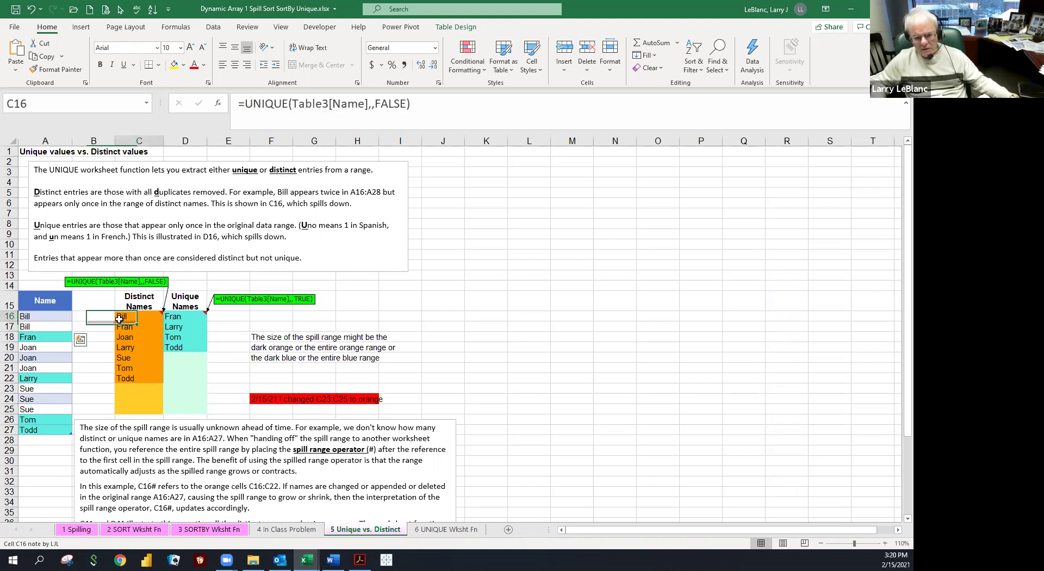
pyautogui.click(32, 338)
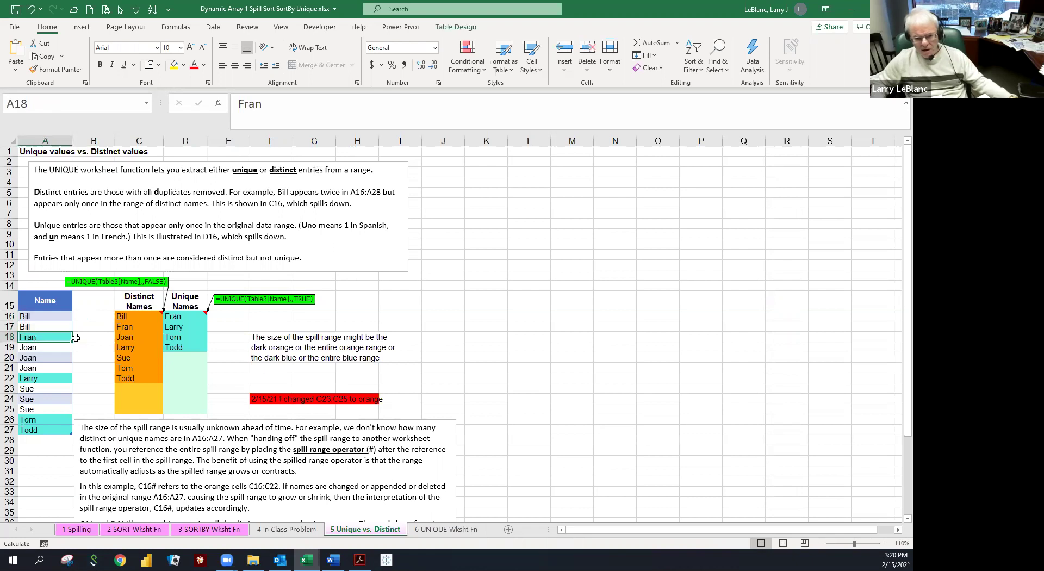
pyautogui.click(124, 328)
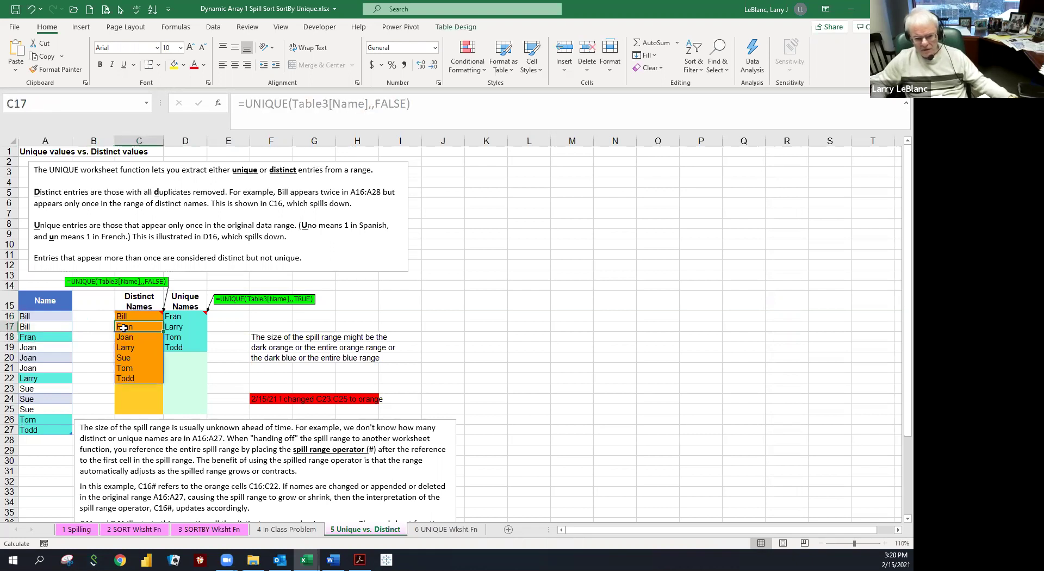
pyautogui.click(35, 348)
pyautogui.moveTo(37, 360); pyautogui.dragTo(37, 367)
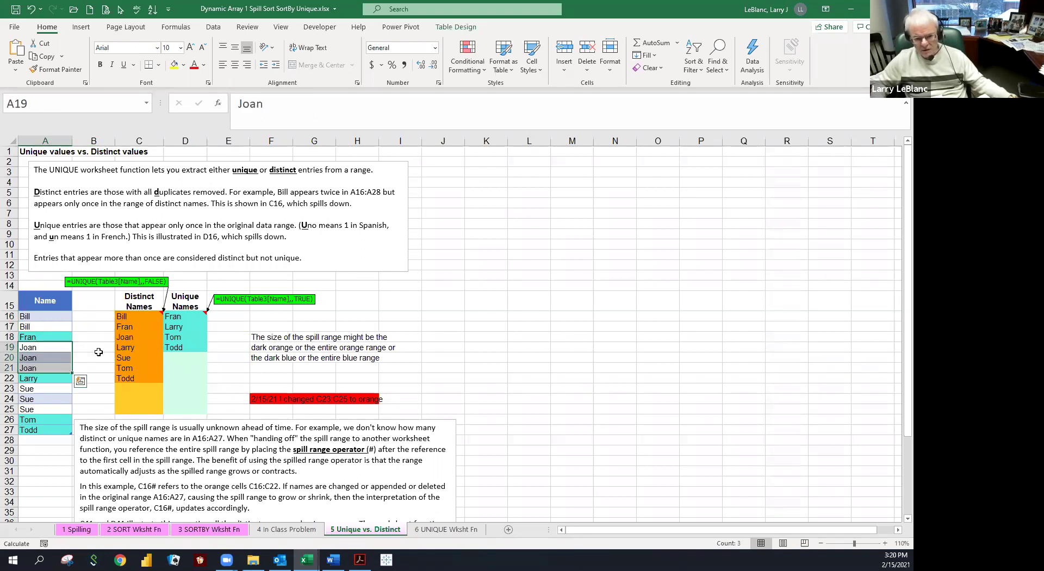
pyautogui.click(132, 337)
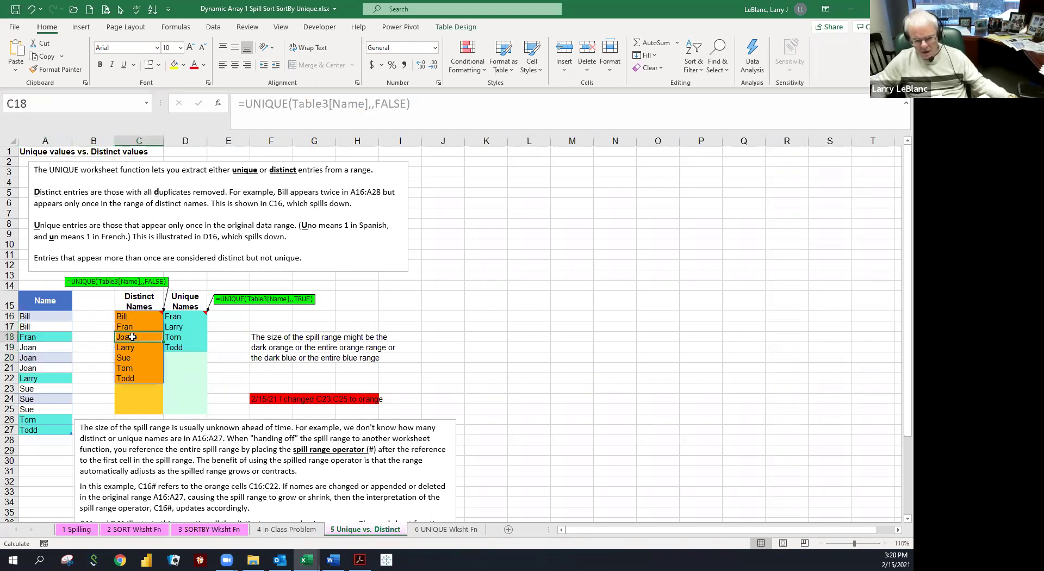
# - Compare the remaining Name table entries in A22:A27 with their matches in C19:C22 of the Distinct Names spill
pyautogui.click(35, 378)
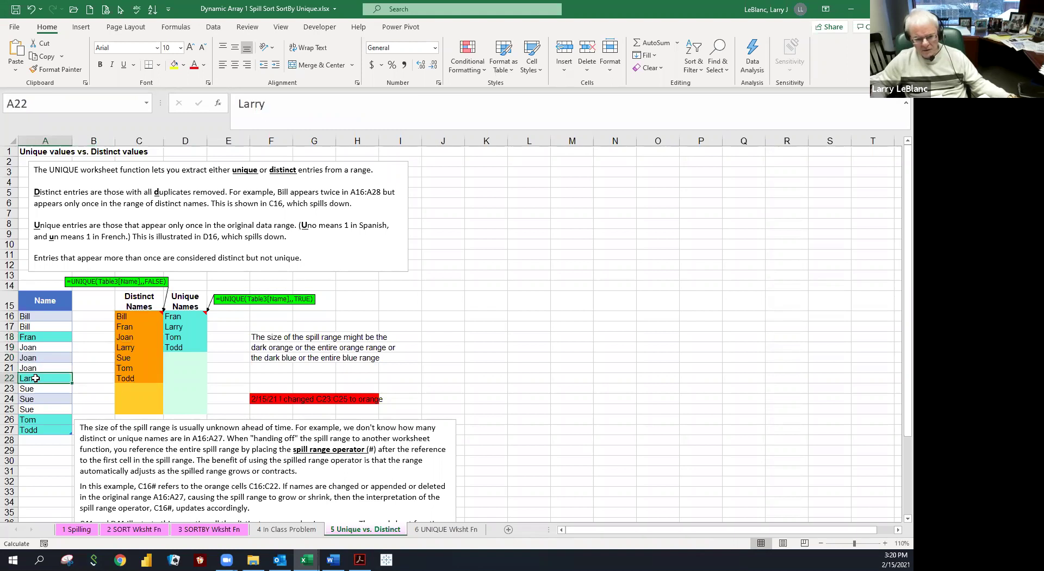
pyautogui.click(126, 352)
pyautogui.moveTo(34, 397); pyautogui.dragTo(33, 429)
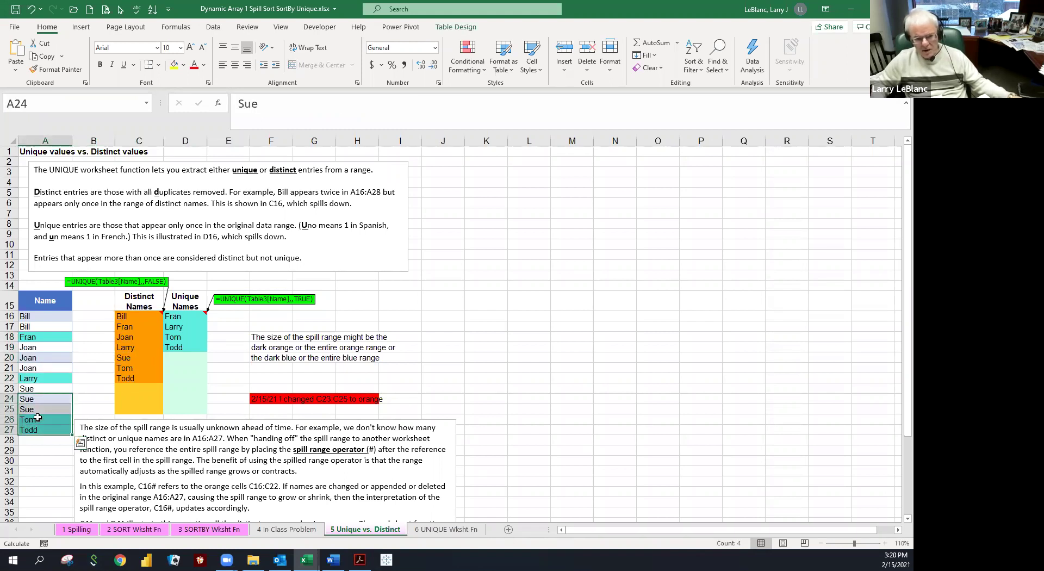
pyautogui.click(118, 360)
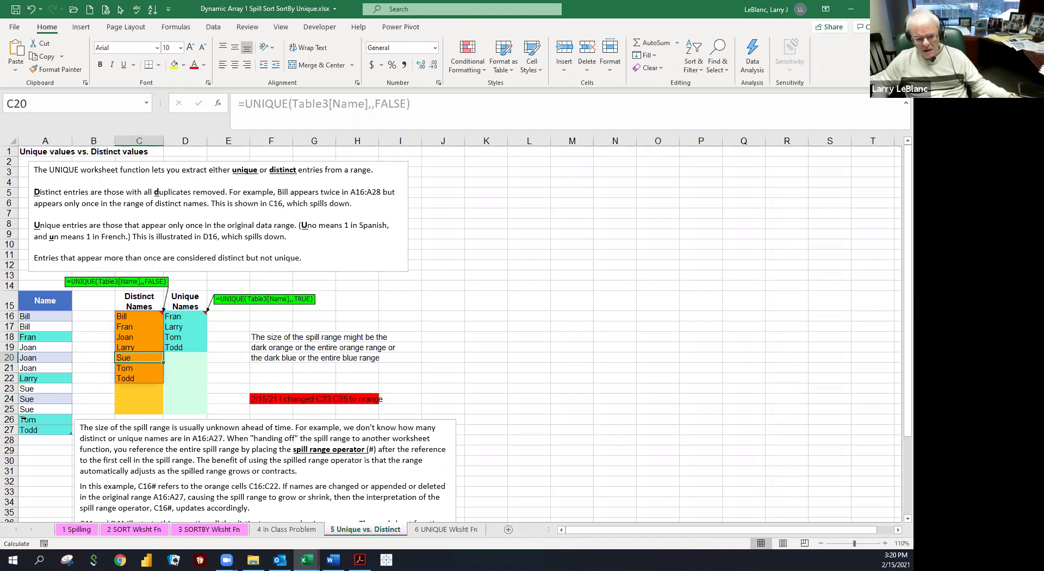
pyautogui.moveTo(31, 420); pyautogui.dragTo(29, 430)
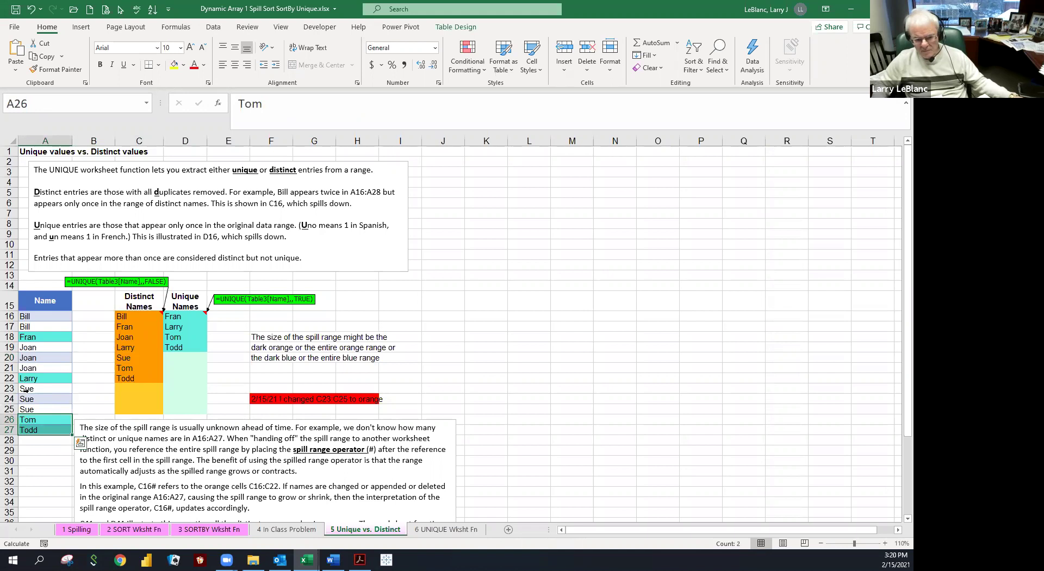
pyautogui.moveTo(25, 389); pyautogui.dragTo(32, 409)
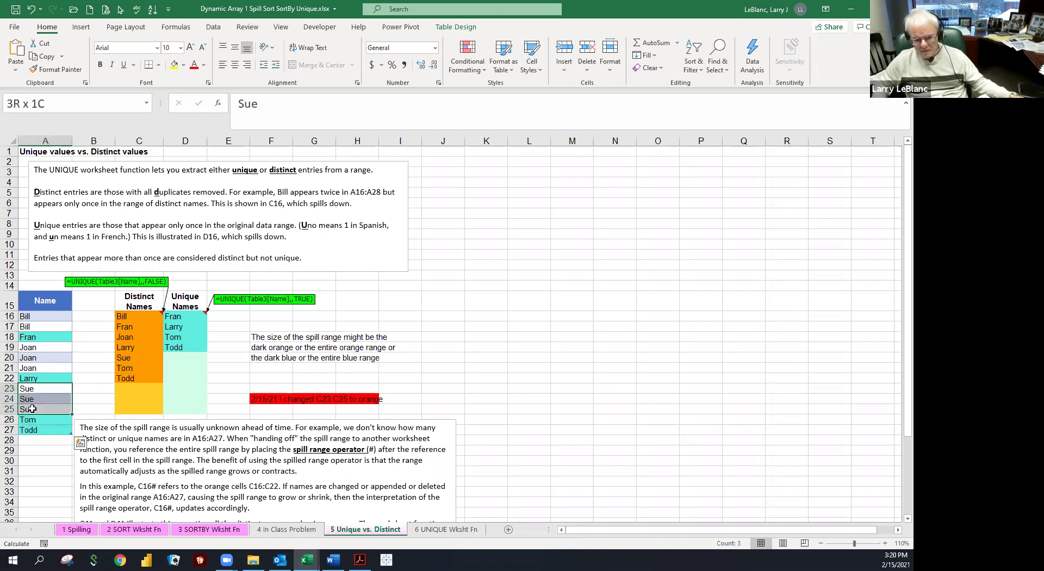
pyautogui.click(119, 360)
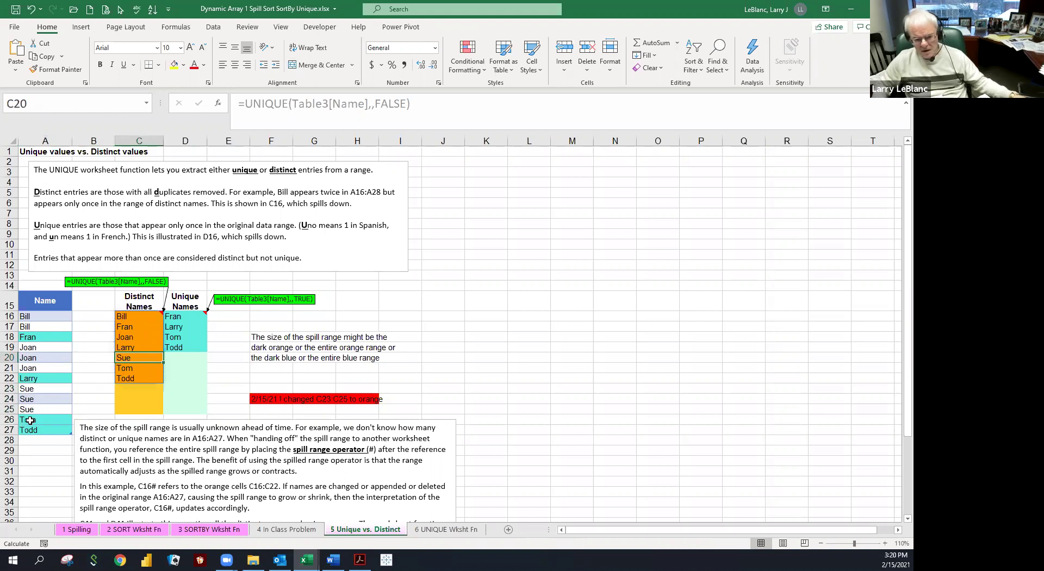
pyautogui.click(30, 420)
pyautogui.click(30, 430)
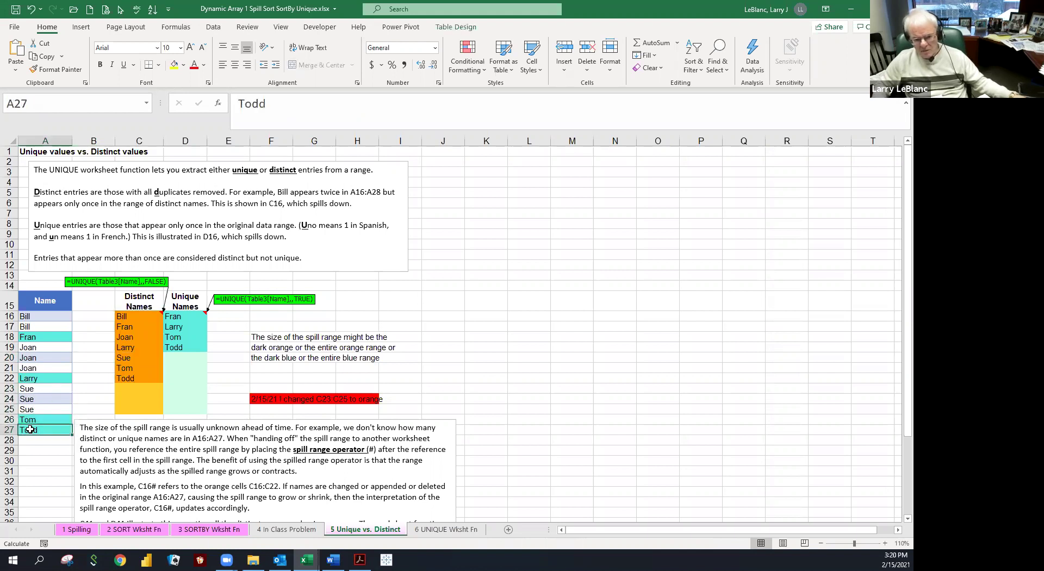
pyautogui.click(118, 376)
pyautogui.click(118, 366)
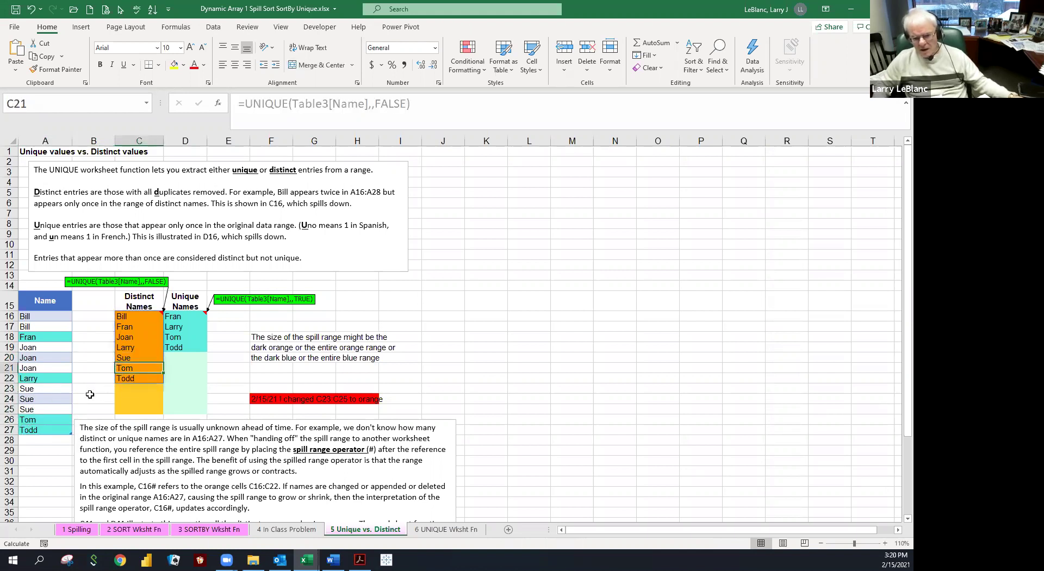
# - Examine the light orange cells C23:C25 beneath the Distinct Names spill and the red note about them in row 24
pyautogui.moveTo(92, 351); pyautogui.dragTo(143, 410)
pyautogui.click(220, 381)
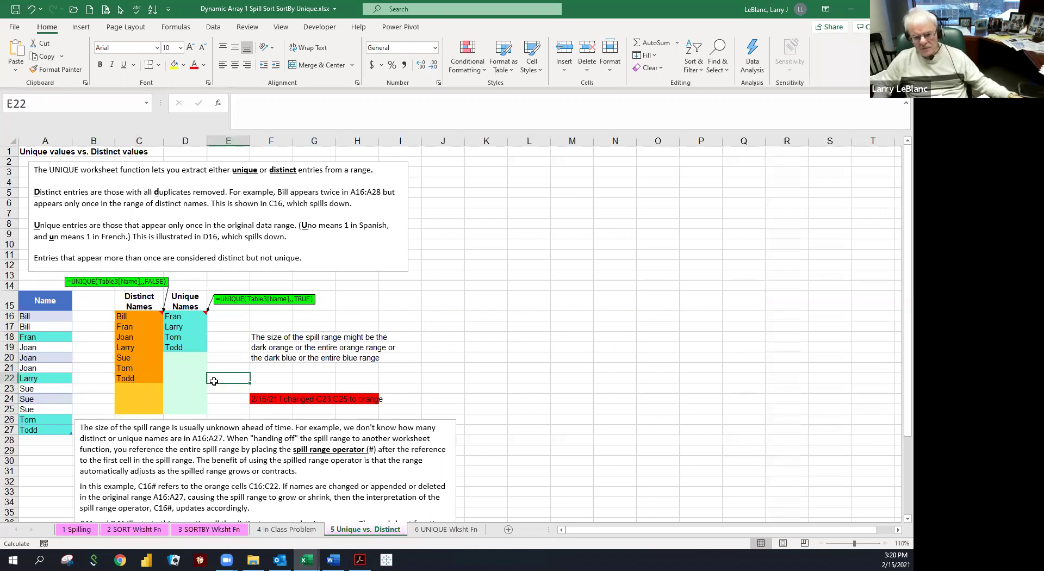
pyautogui.moveTo(132, 385); pyautogui.dragTo(137, 409)
pyautogui.click(216, 387)
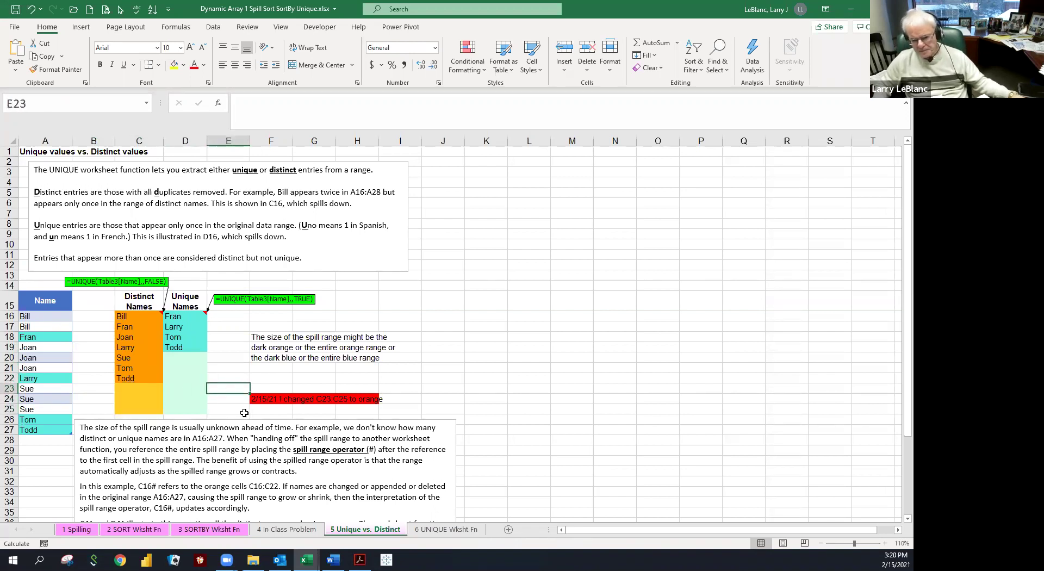
pyautogui.moveTo(259, 405); pyautogui.dragTo(260, 400)
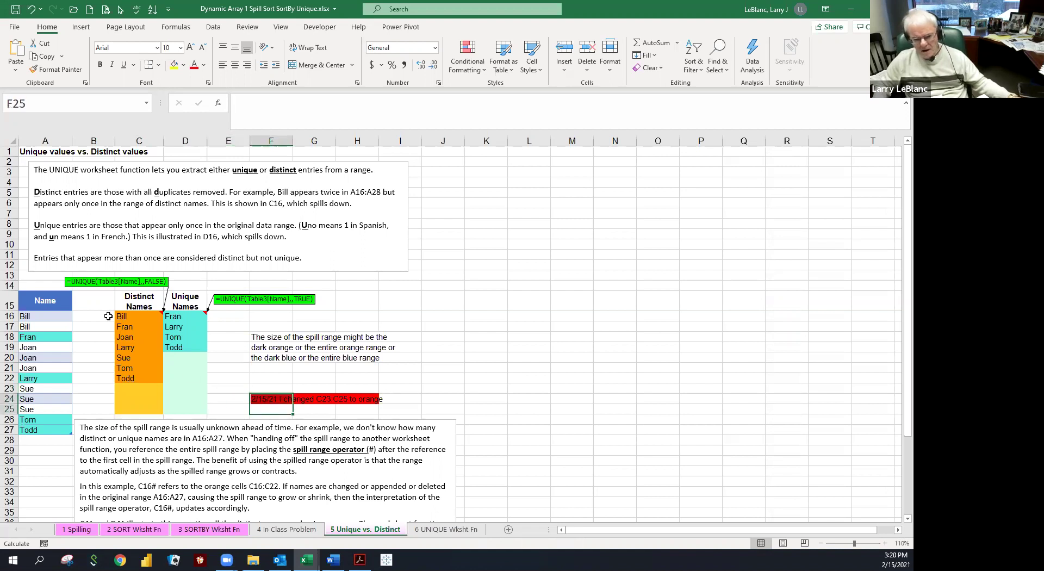
pyautogui.click(94, 326)
pyautogui.moveTo(93, 336); pyautogui.dragTo(93, 351)
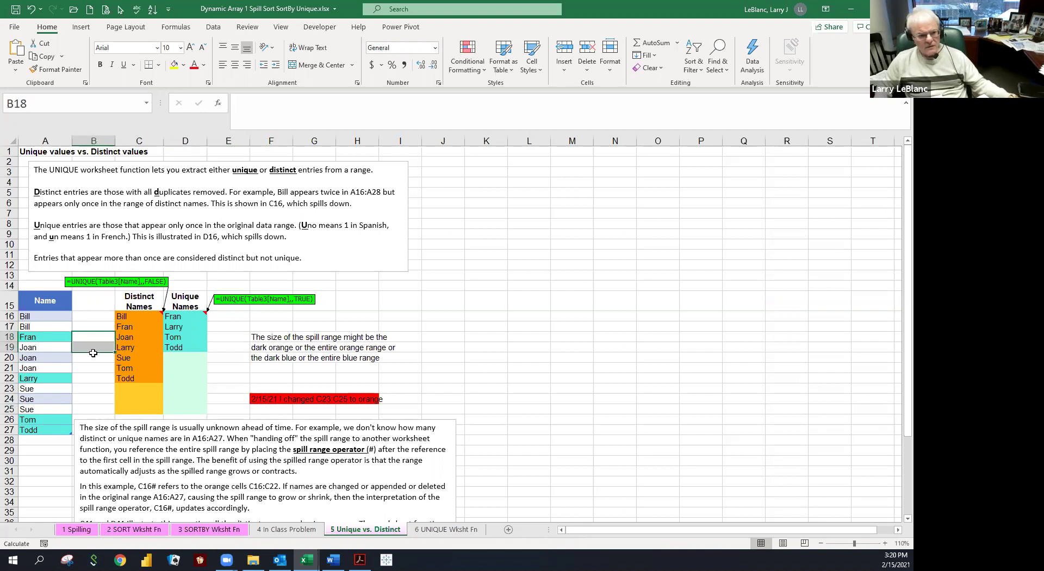
pyautogui.click(91, 360)
# - Insert spaces before Table3[Name] and in the empty second argument of the UNIQUE formula in C16 to separate its arguments
pyautogui.click(138, 315)
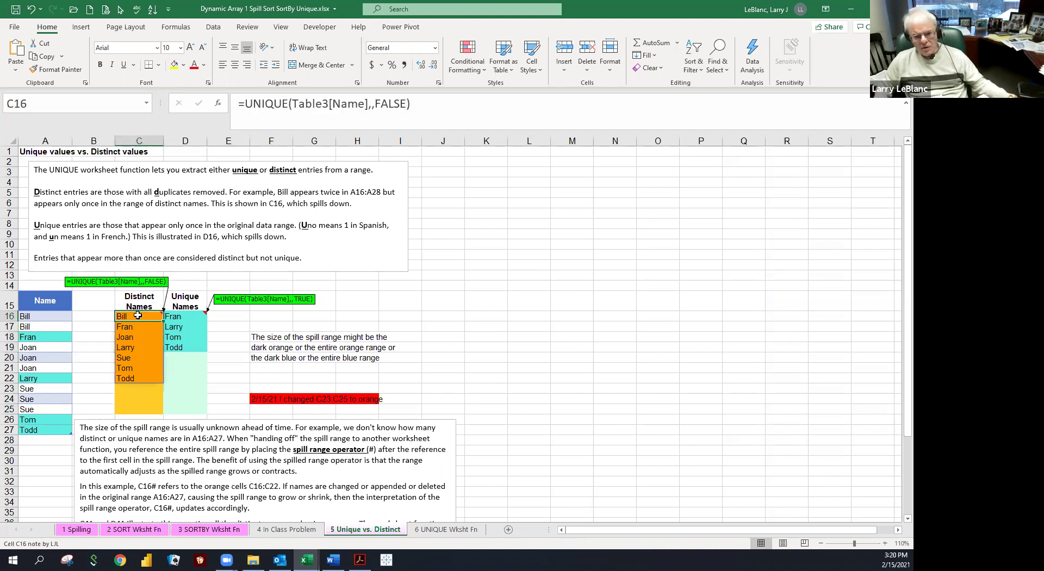
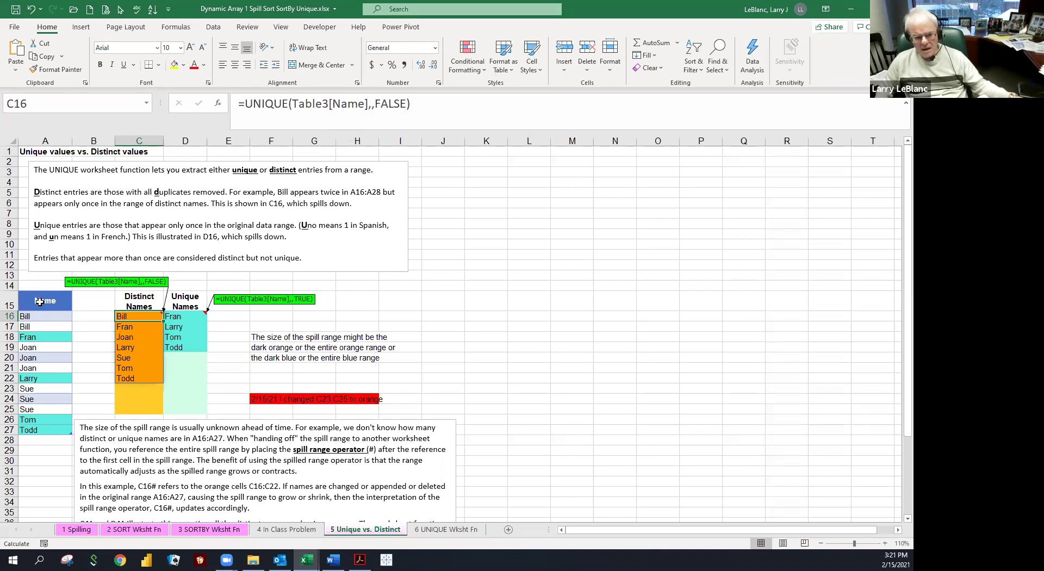
pyautogui.click(294, 103)
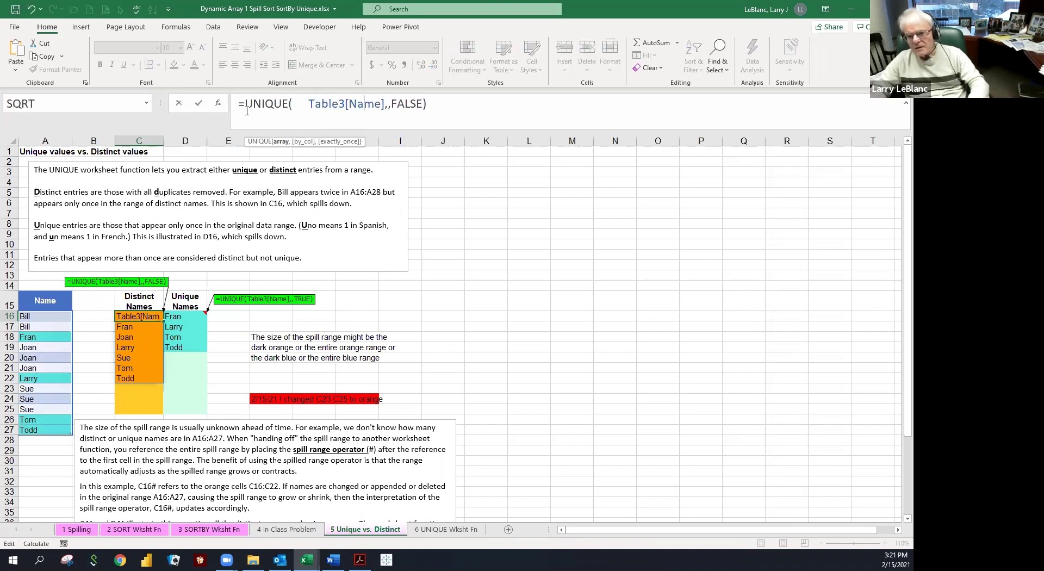
pyautogui.press('Right')
pyautogui.press('Right')
pyautogui.press('Right')
pyautogui.press('Right')
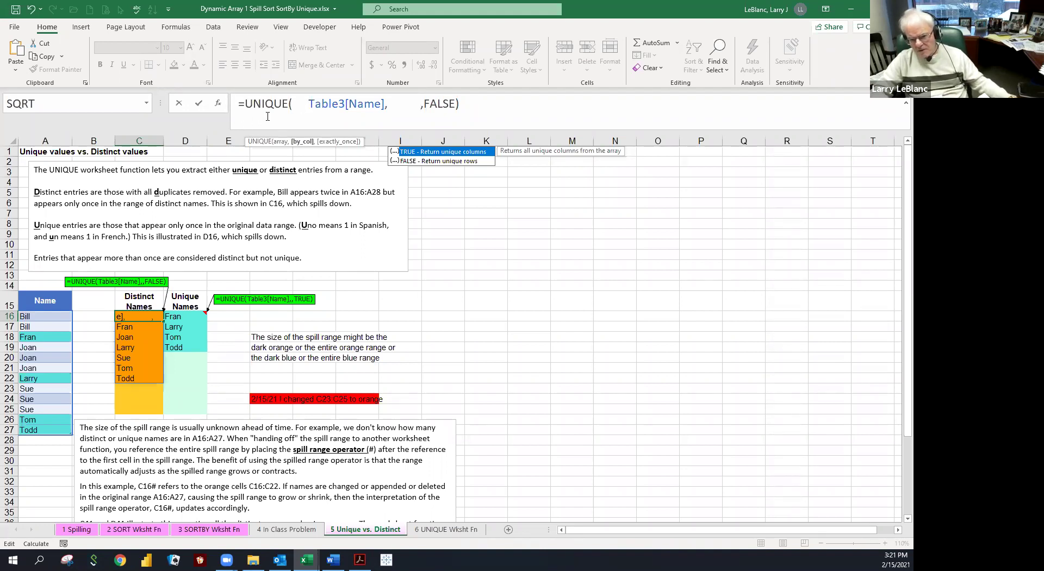
pyautogui.moveTo(308, 103); pyautogui.dragTo(393, 112)
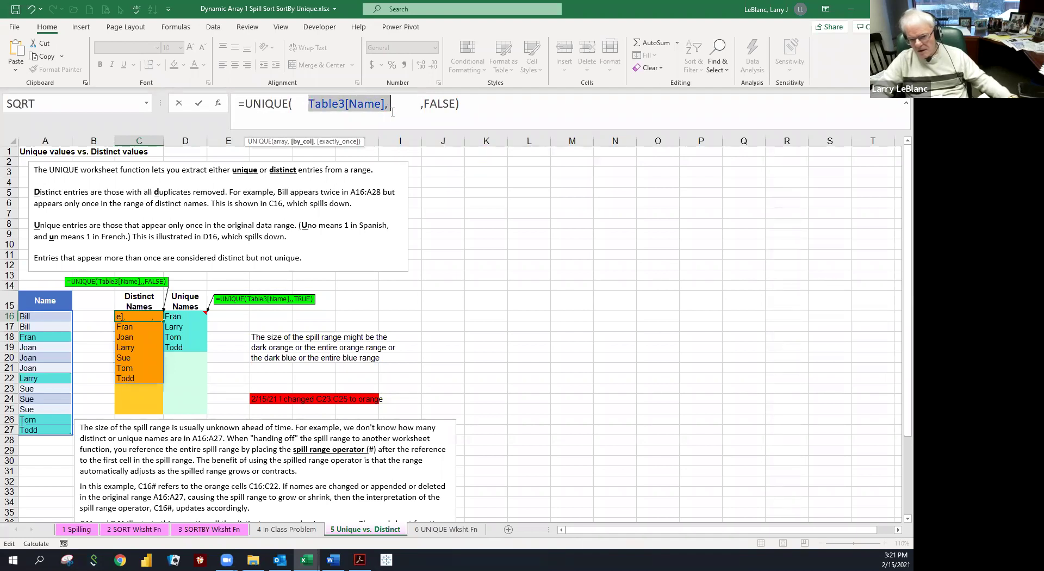
pyautogui.click(349, 113)
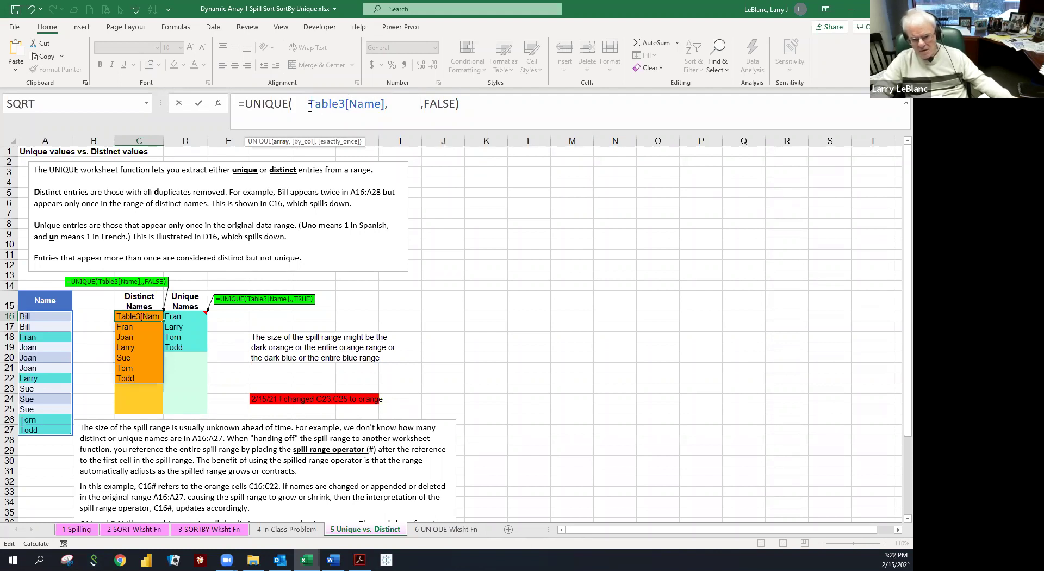
pyautogui.press('Escape')
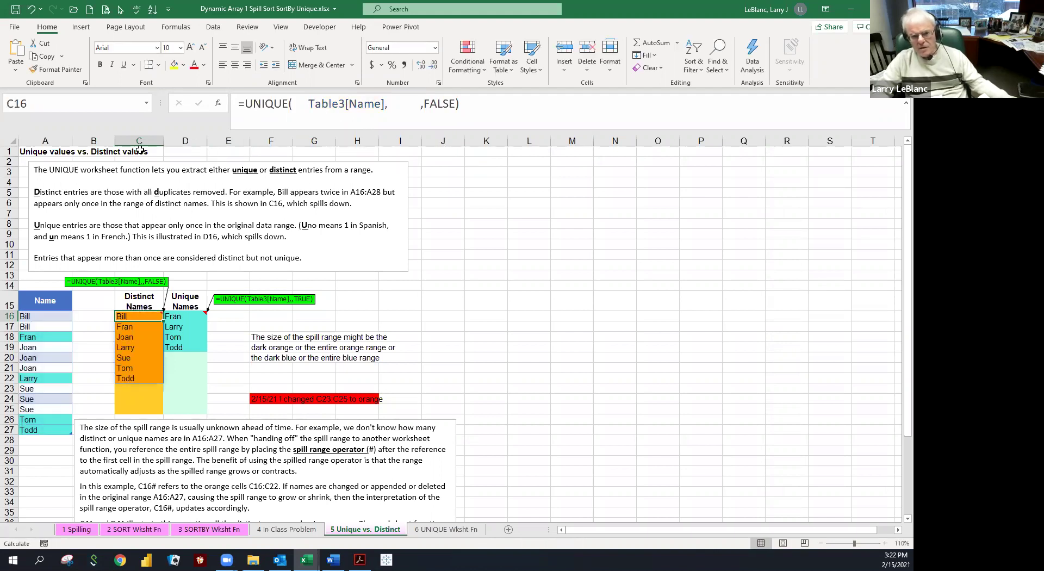
# - Examine the Array and By_col arguments of the UNIQUE function in C16, then close its function arguments without changes
pyautogui.click(218, 109)
pyautogui.moveTo(250, 281); pyautogui.dragTo(461, 250)
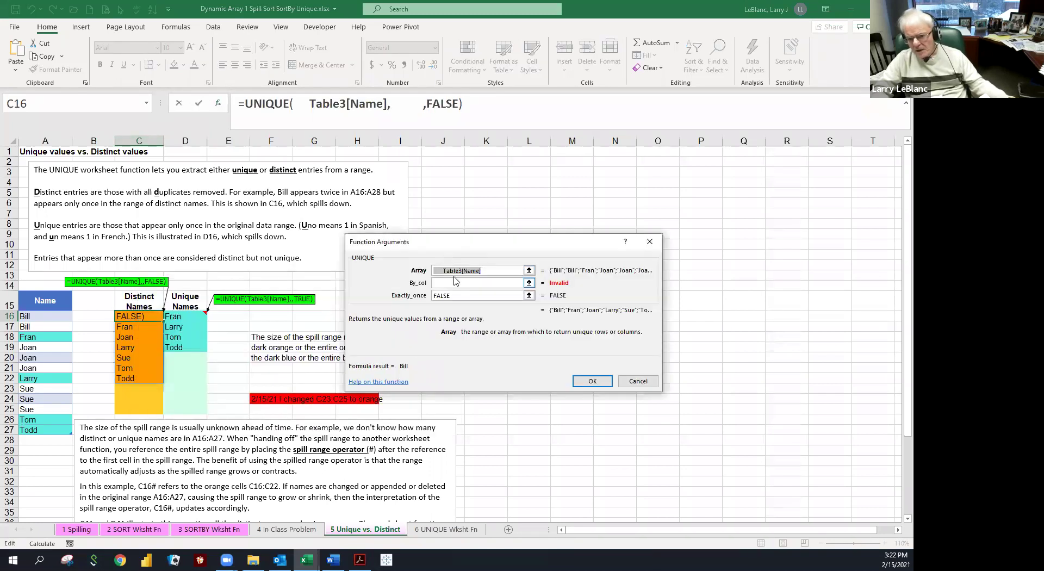
pyautogui.click(490, 275)
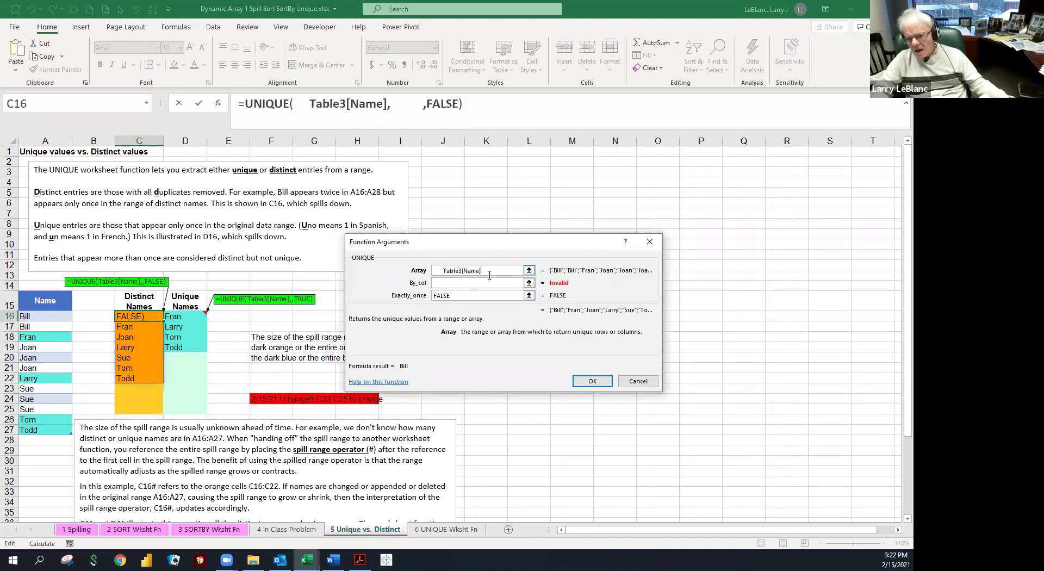
pyautogui.click(456, 280)
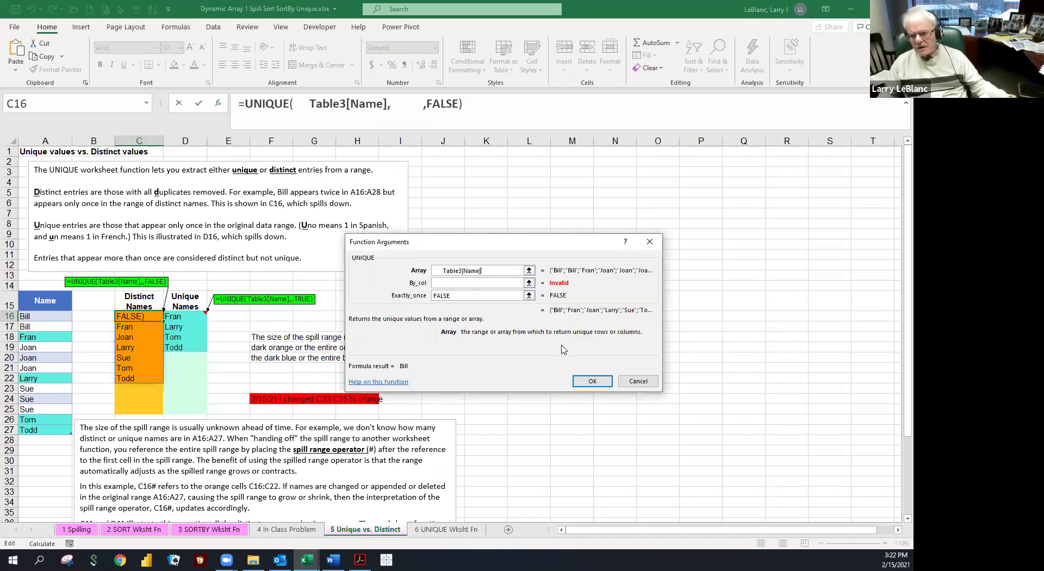
pyautogui.click(625, 386)
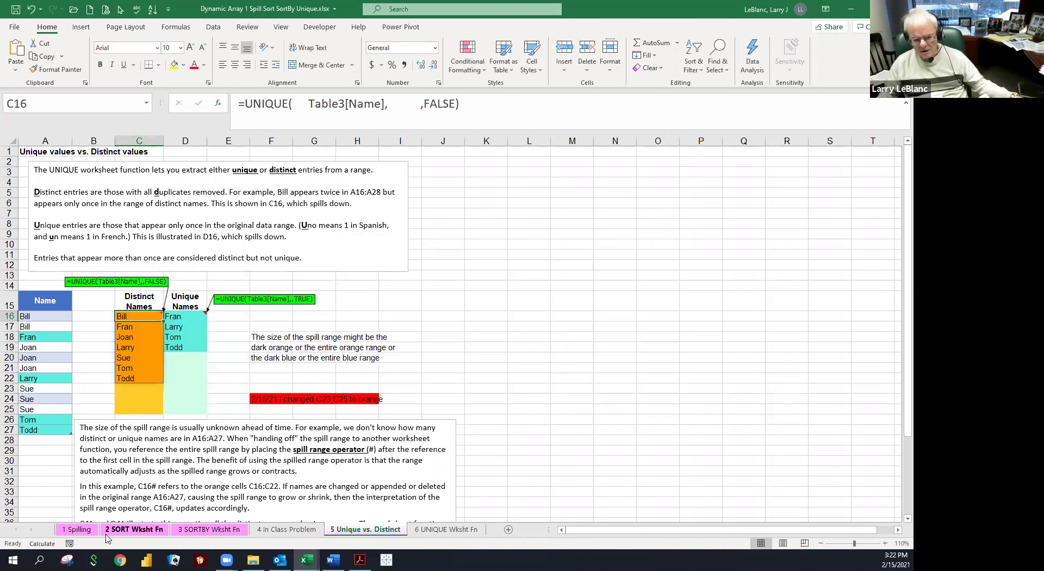
# - On the 2 SORT Wksht Fn sheet, view the example in U2:AJ22 where each column is a separate record
pyautogui.click(133, 529)
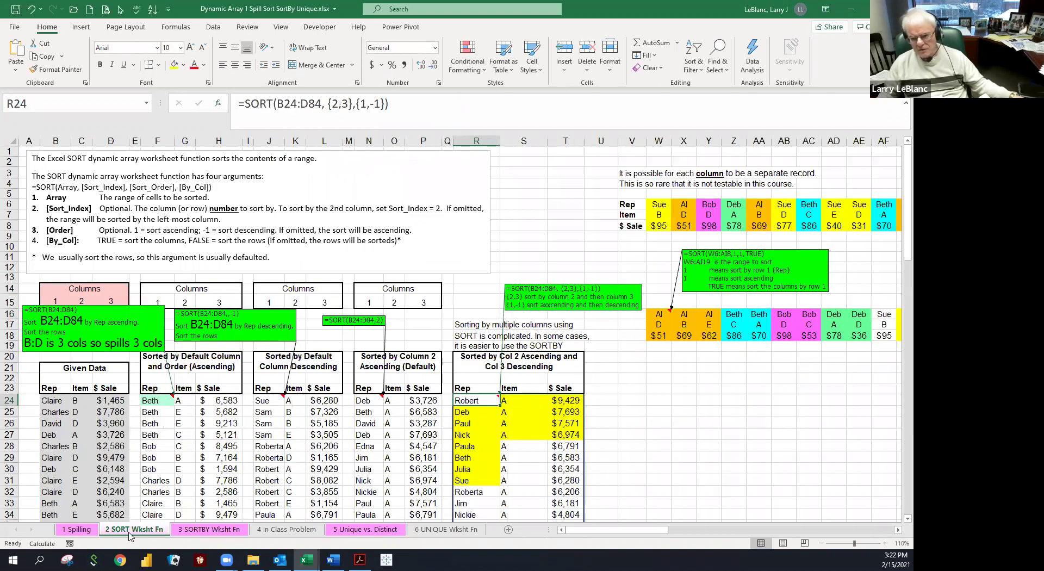
pyautogui.click(519, 225)
pyautogui.press('Right')
pyautogui.press('Right')
pyautogui.press('Right')
pyautogui.press('Right')
pyautogui.press('Right')
pyautogui.press('Right')
pyautogui.press('Right')
pyautogui.press('Right')
pyautogui.press('Right')
pyautogui.press('Right')
pyautogui.press('Right')
pyautogui.press('Right')
pyautogui.press('Right')
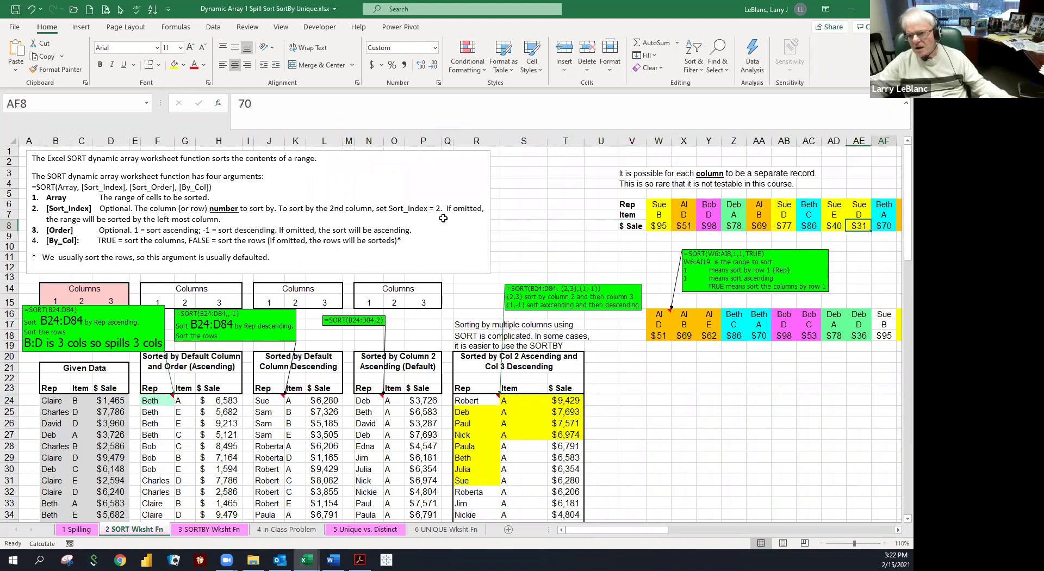
pyautogui.press('Right')
pyautogui.press('Right')
pyautogui.press('Right')
pyautogui.press('Right')
pyautogui.press('Right')
pyautogui.press('Right')
pyautogui.press('Right')
pyautogui.press('Right')
pyautogui.press('Right')
pyautogui.press('Right')
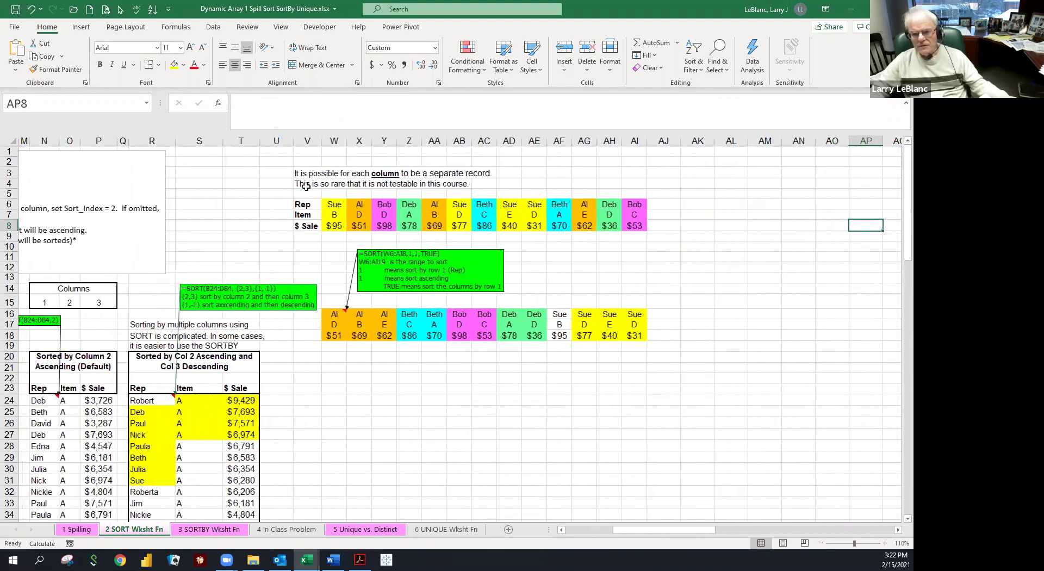
pyautogui.moveTo(283, 162); pyautogui.dragTo(666, 379)
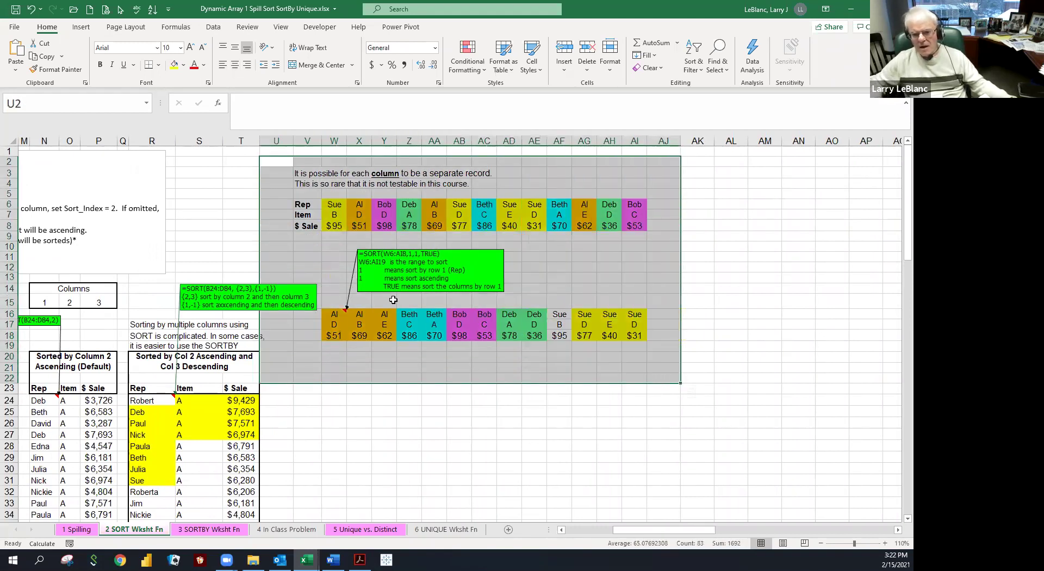
pyautogui.click(275, 235)
pyautogui.click(238, 236)
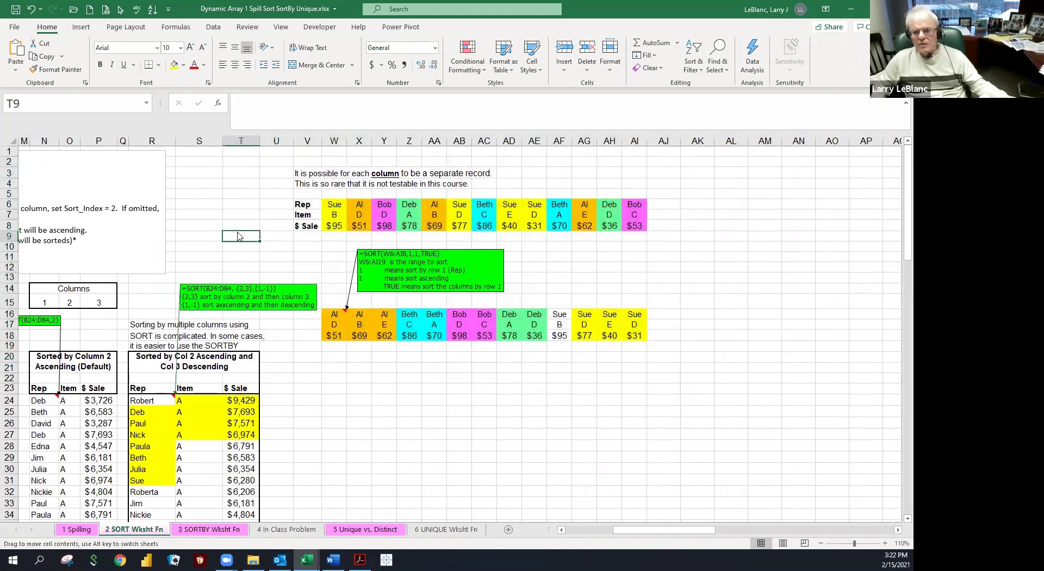
# - Examine the first column records in W6:Y8 and read the note in V4 about how rare such data is
pyautogui.click(240, 227)
pyautogui.moveTo(330, 205); pyautogui.dragTo(383, 226)
pyautogui.click(356, 225)
pyautogui.click(333, 268)
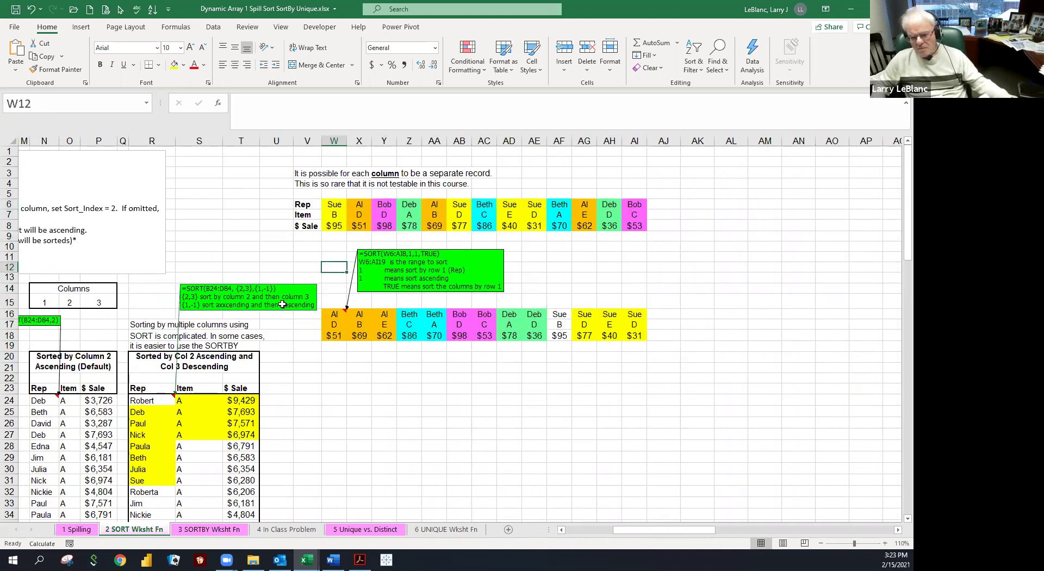
pyautogui.moveTo(298, 185); pyautogui.dragTo(461, 194)
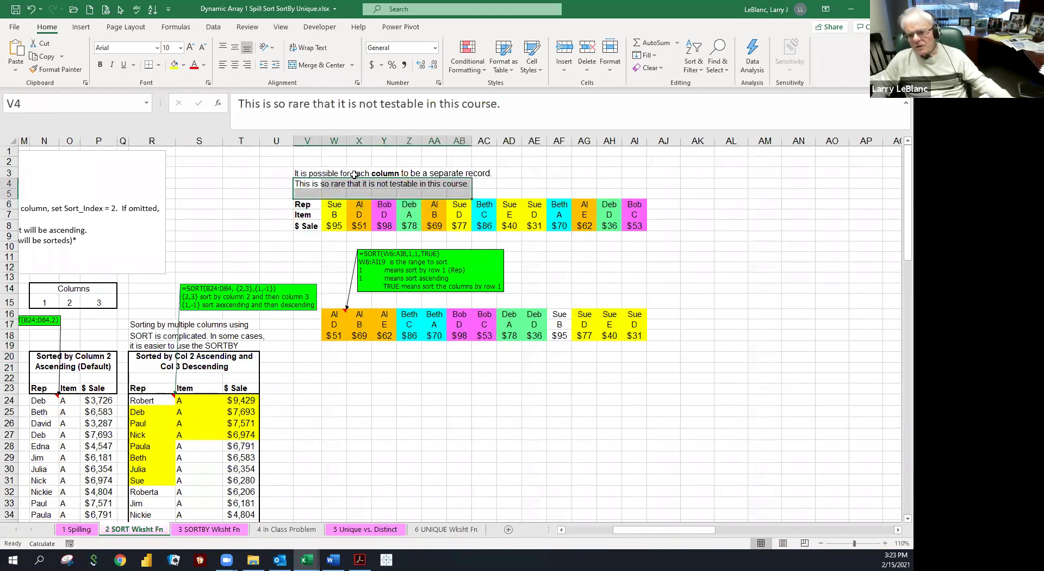
# - Return to the 5 Unique vs. Distinct sheet and read the Exactly_once argument description for UNIQUE in C16, making no changes
pyautogui.click(363, 531)
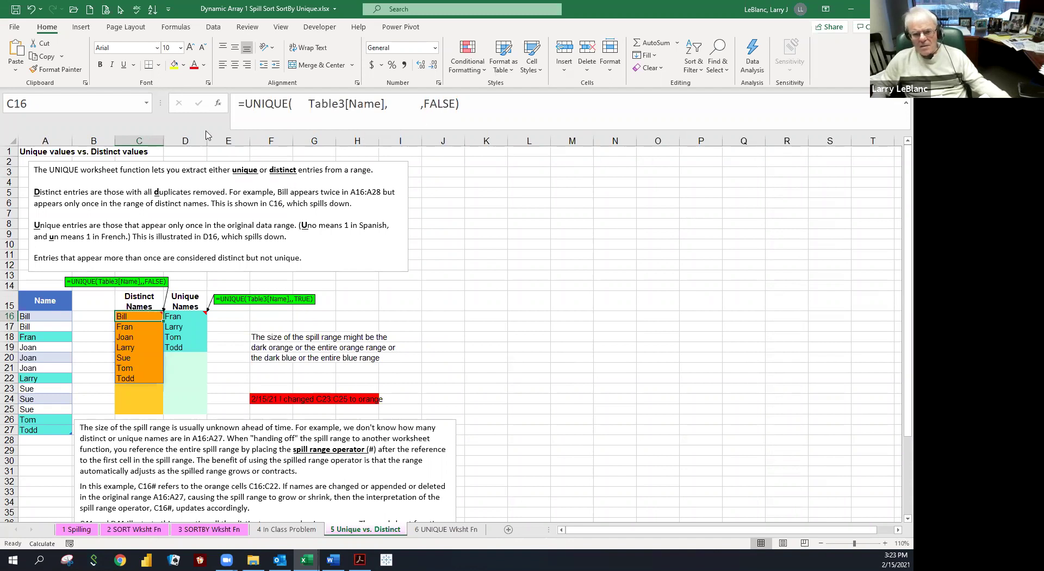
pyautogui.click(218, 106)
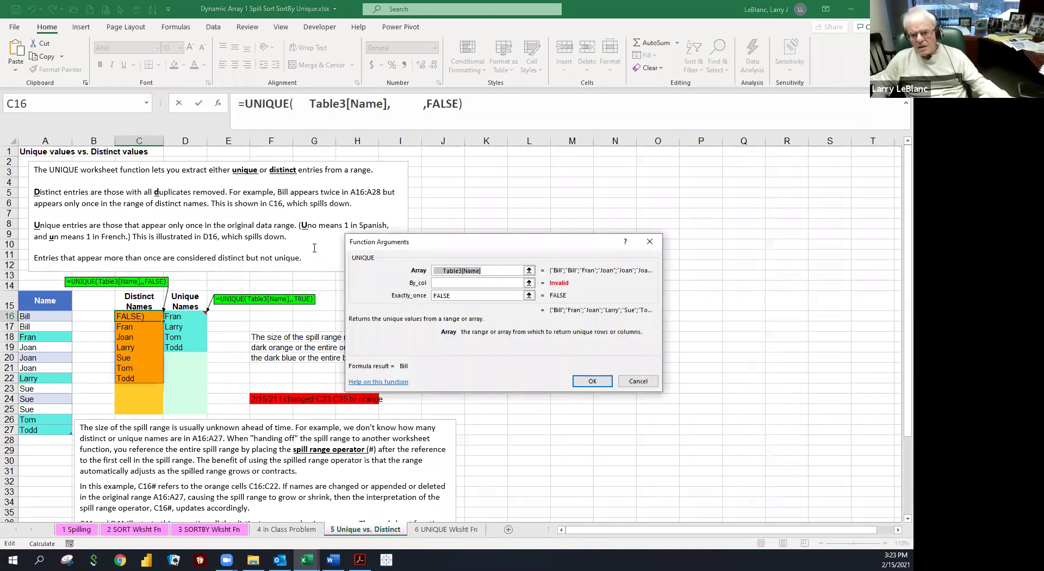
pyautogui.click(463, 298)
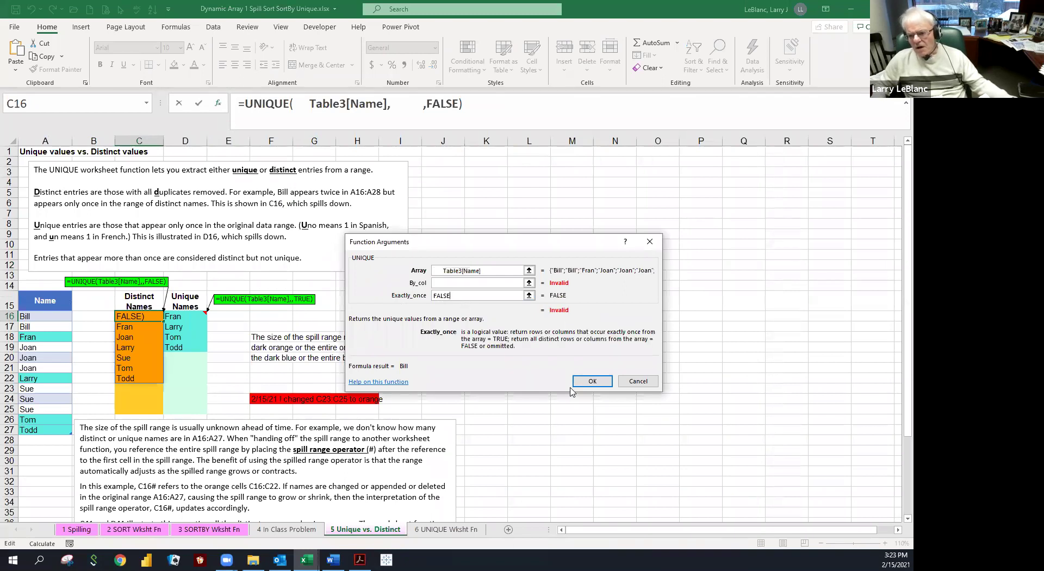
pyautogui.click(638, 382)
pyautogui.click(621, 378)
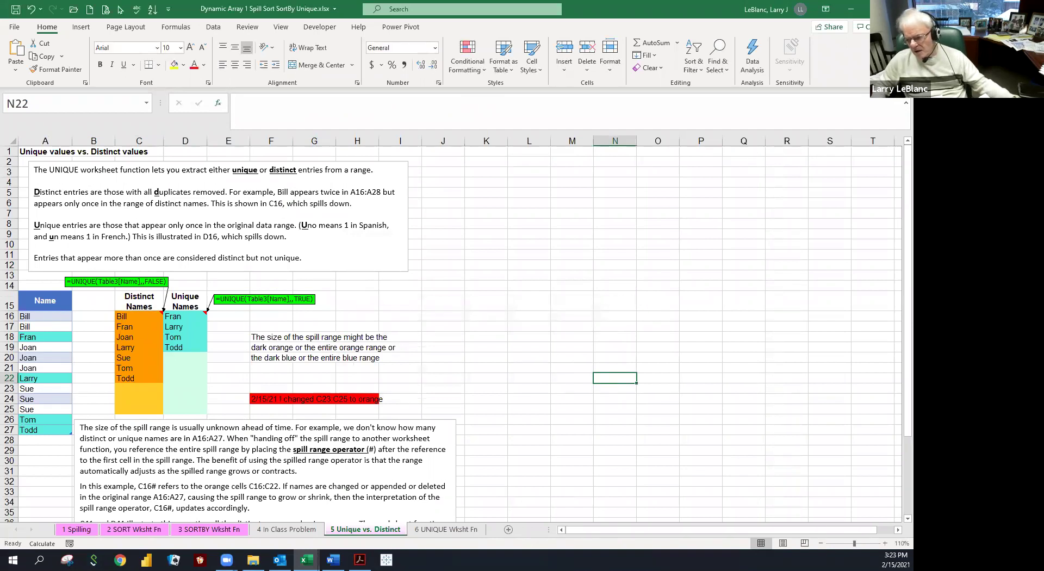
# - Compare the duplicate entries in A16:A17 of the Name table with the Unique Names spill, D16:D19
pyautogui.click(885, 543)
pyautogui.click(884, 544)
pyautogui.click(885, 543)
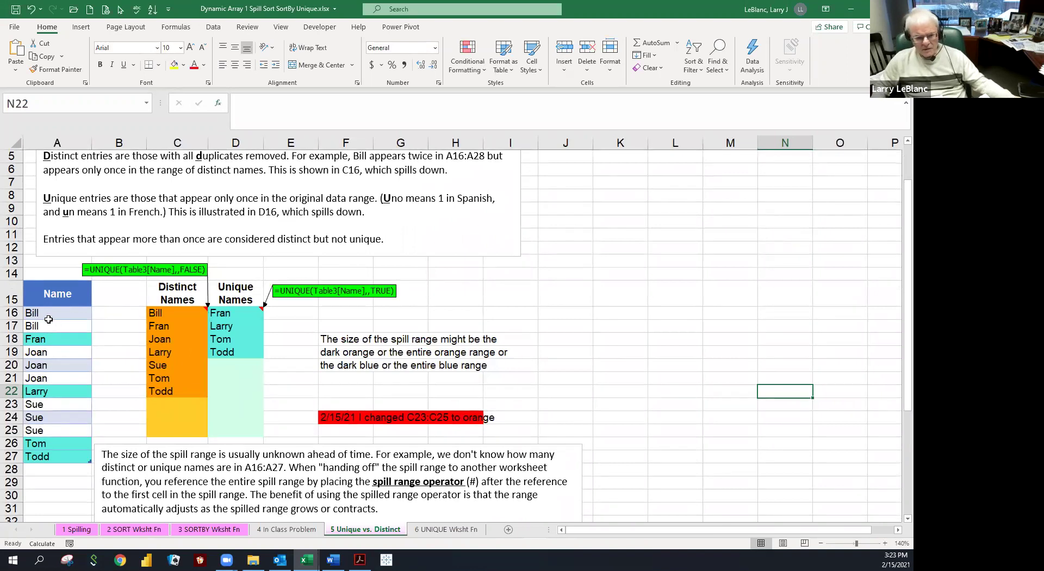
pyautogui.moveTo(45, 316); pyautogui.dragTo(44, 325)
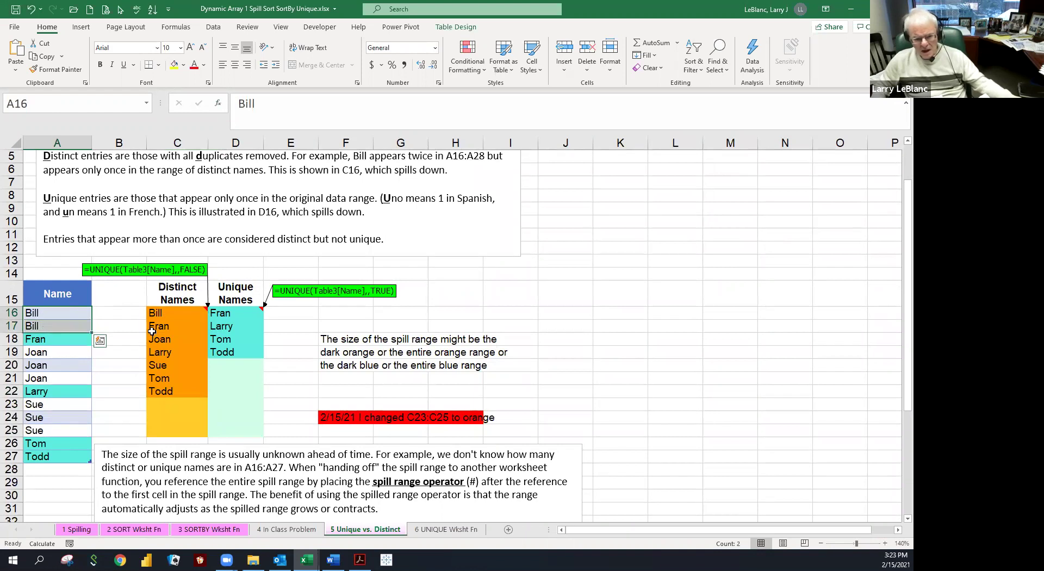
pyautogui.click(220, 317)
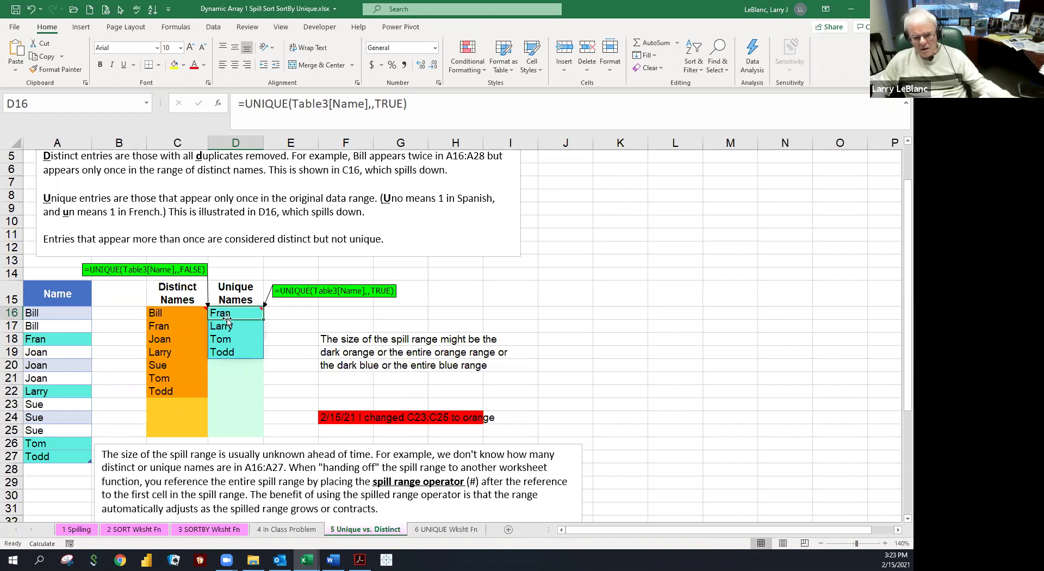
pyautogui.moveTo(226, 314); pyautogui.dragTo(225, 353)
pyautogui.click(225, 354)
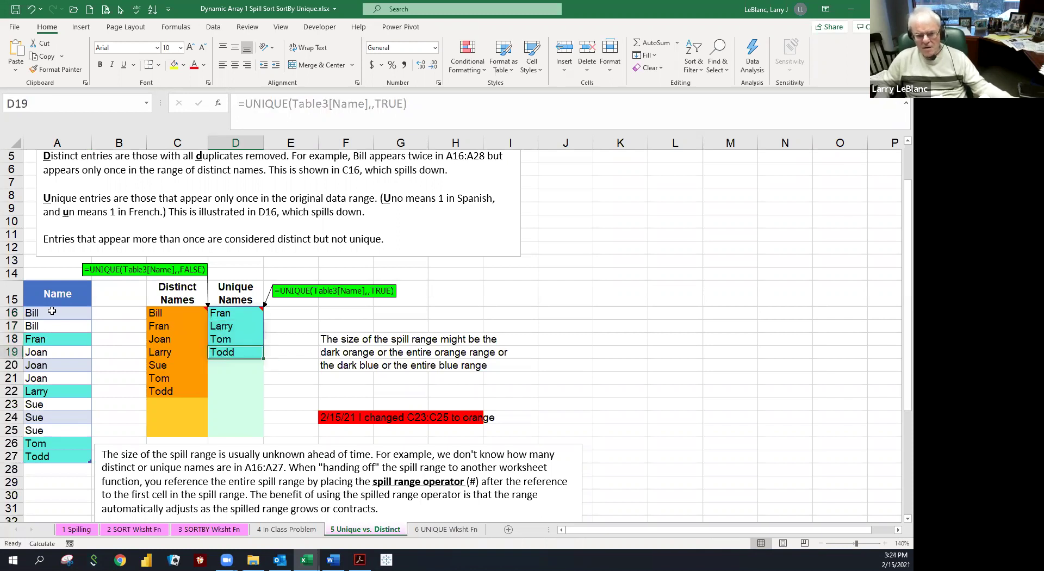
# - Check which entries in A16:A21 of the Name table occur only once by comparing them with cell D16
pyautogui.moveTo(47, 311); pyautogui.dragTo(47, 329)
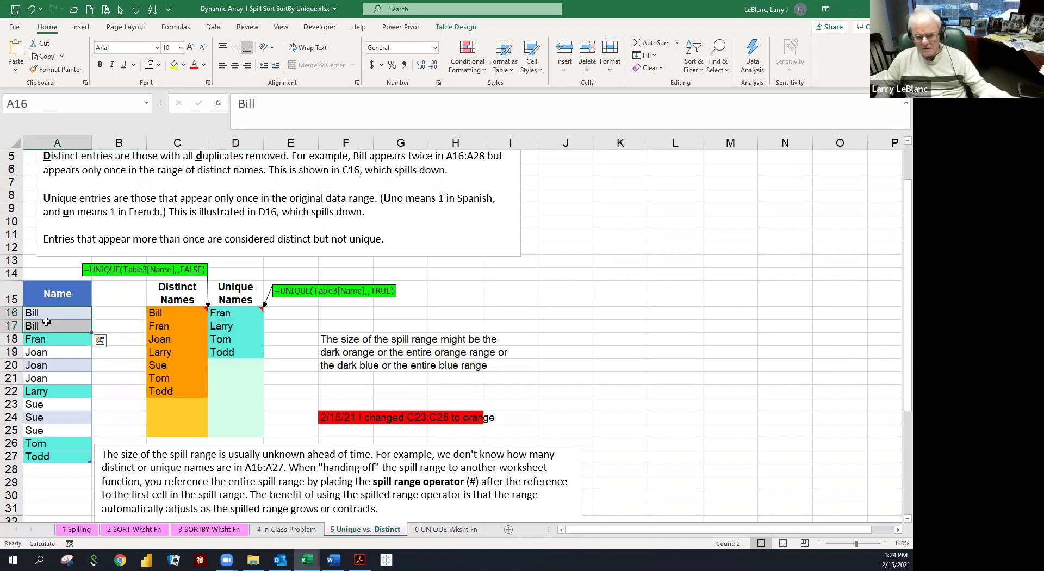
pyautogui.click(45, 340)
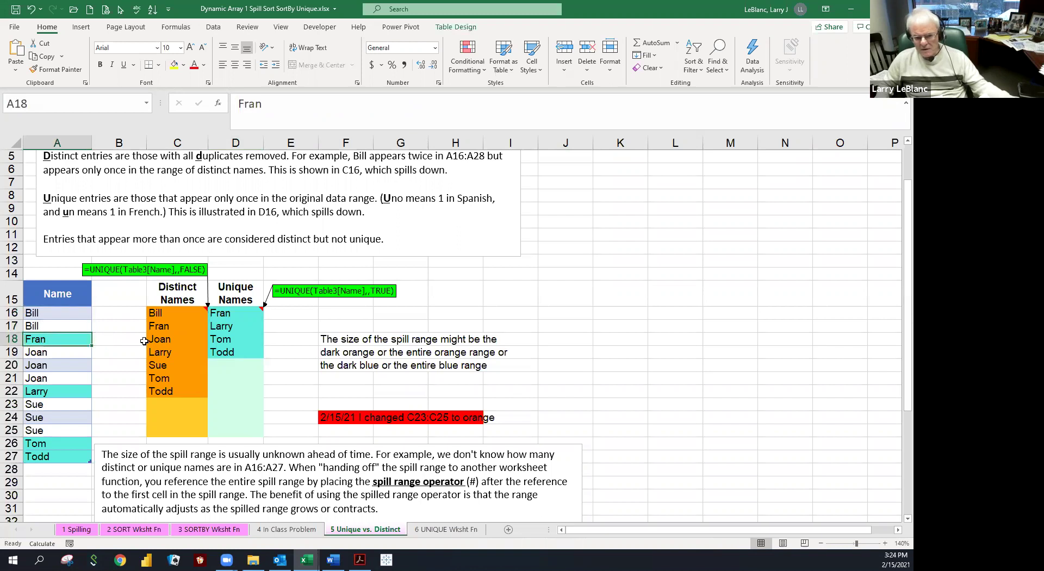
pyautogui.click(229, 315)
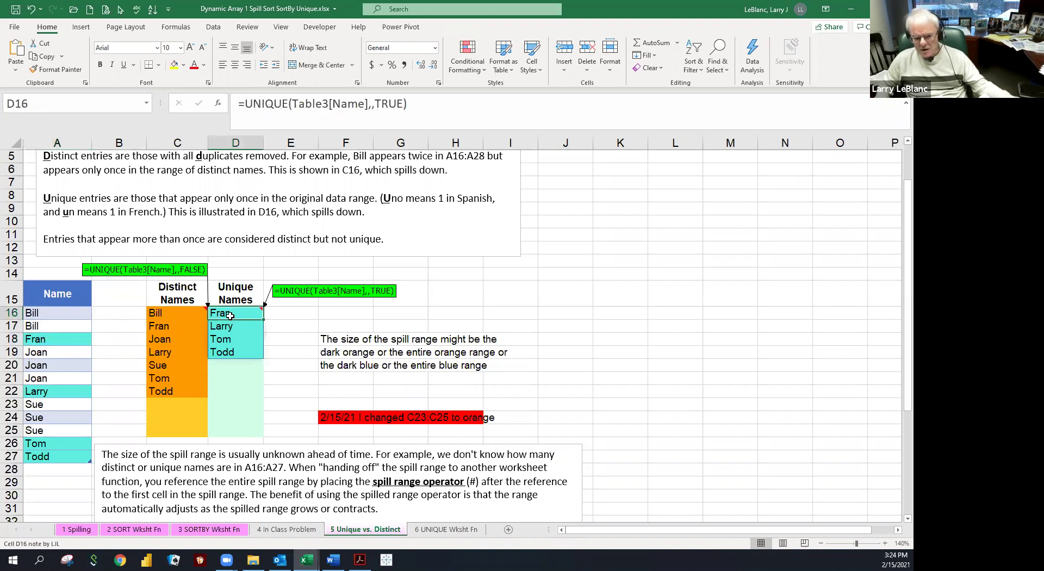
pyautogui.moveTo(48, 352); pyautogui.dragTo(45, 374)
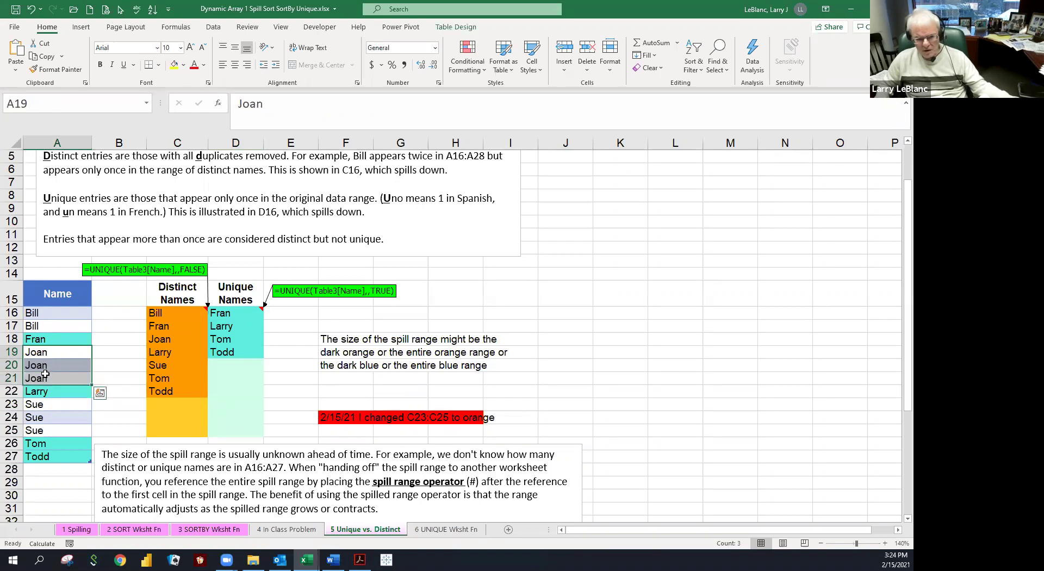
# - Compare the Name table entries in A22:A25 with cells D17:D19 of the Unique Names spill
pyautogui.click(229, 327)
pyautogui.moveTo(59, 404); pyautogui.dragTo(57, 431)
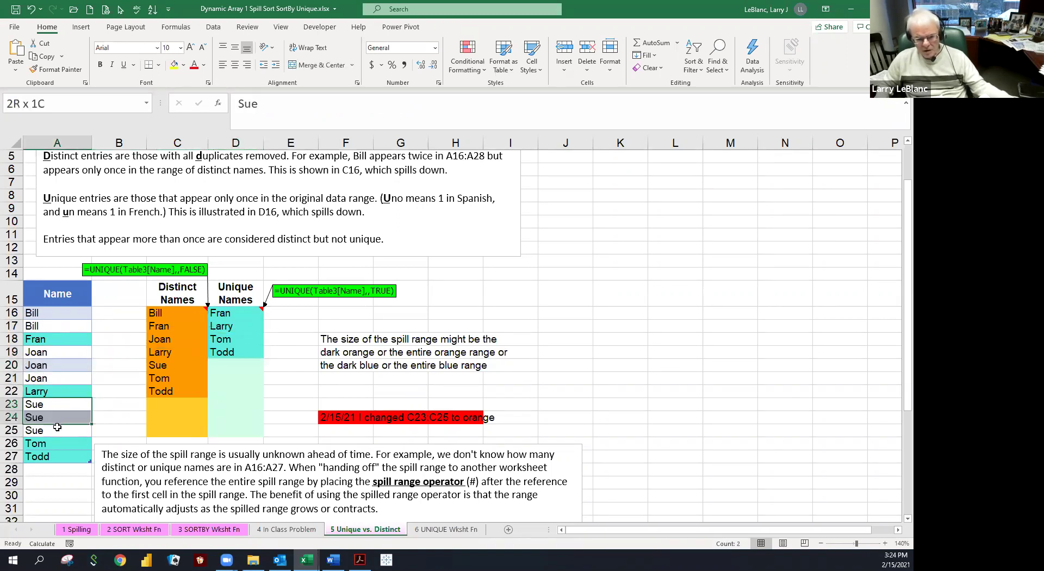
pyautogui.click(47, 391)
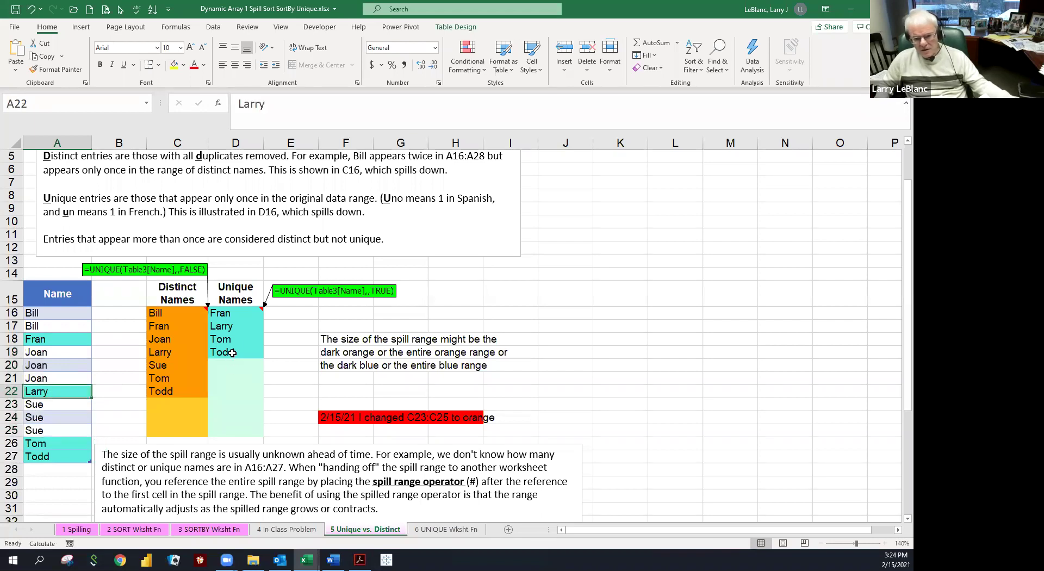
pyautogui.click(231, 326)
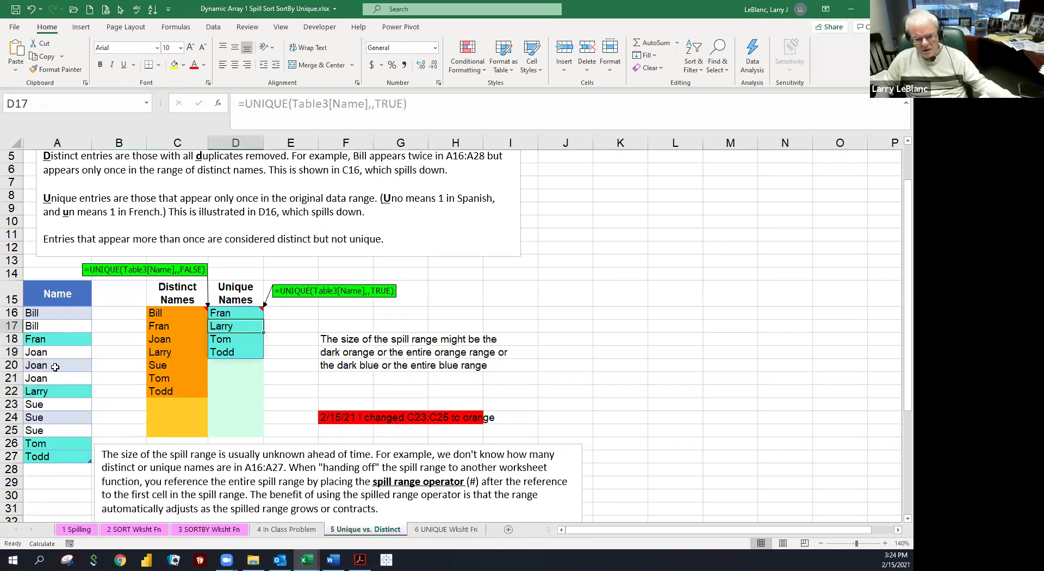
pyautogui.moveTo(34, 405); pyautogui.dragTo(36, 428)
pyautogui.click(215, 342)
pyautogui.click(217, 355)
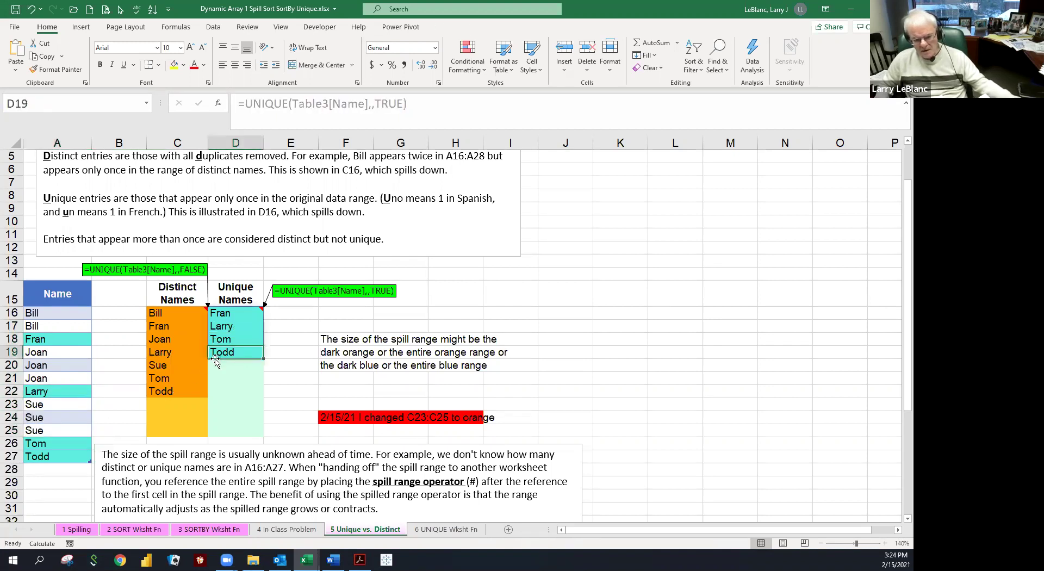
pyautogui.click(301, 405)
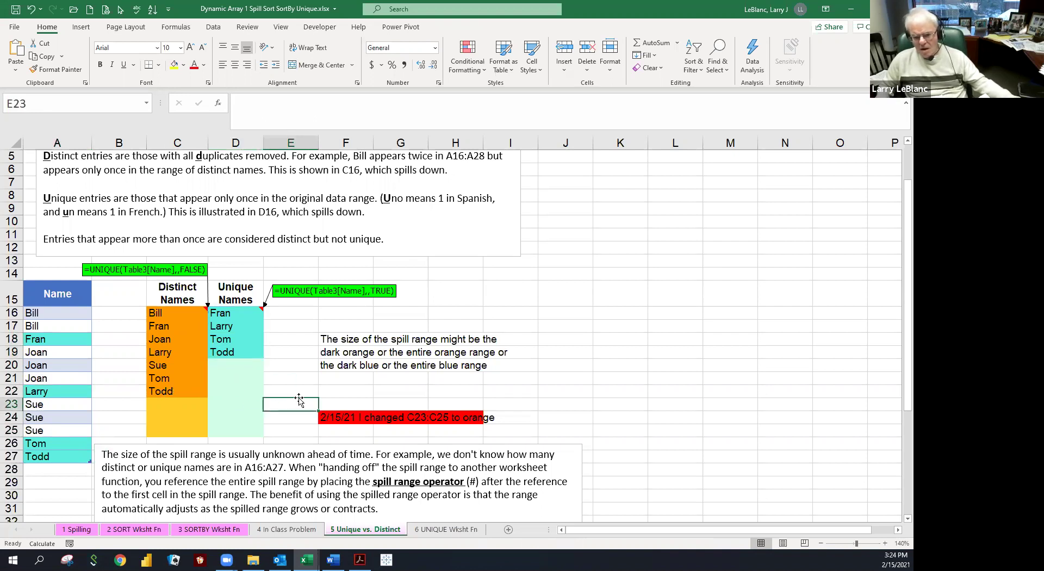
# - Compare the Distinct Names spill C16:C22 with the entire orange range C16:C25, including the spare cells C23:C25
pyautogui.moveTo(170, 407); pyautogui.dragTo(167, 432)
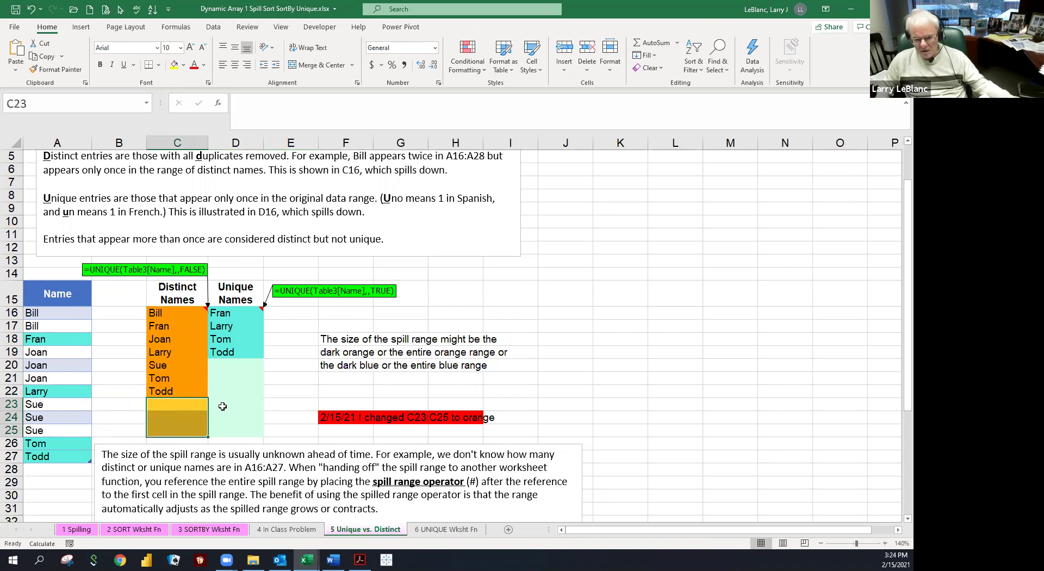
pyautogui.click(455, 310)
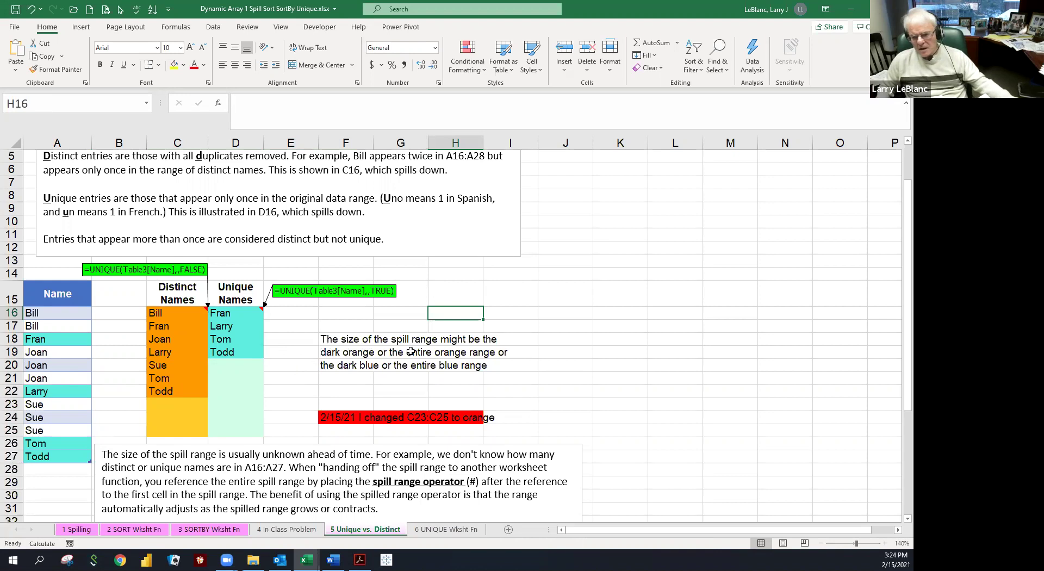
pyautogui.moveTo(183, 315); pyautogui.dragTo(164, 384)
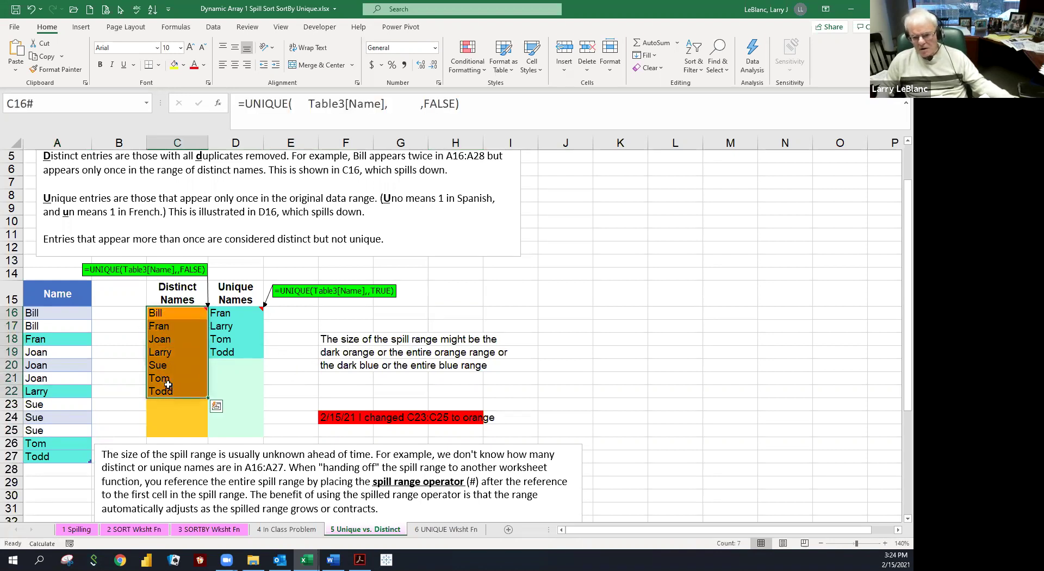
pyautogui.click(413, 327)
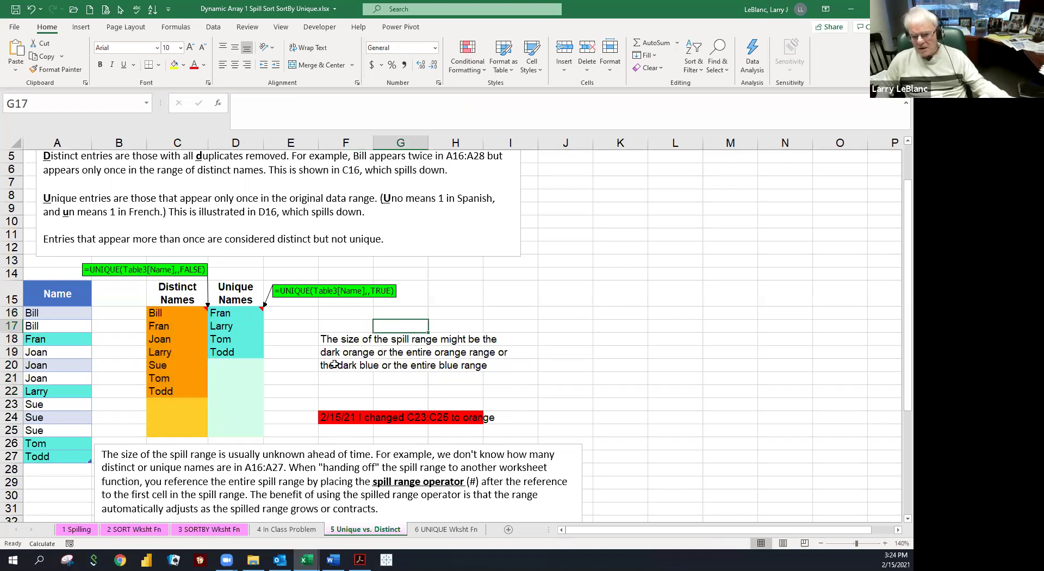
pyautogui.moveTo(182, 314); pyautogui.dragTo(172, 435)
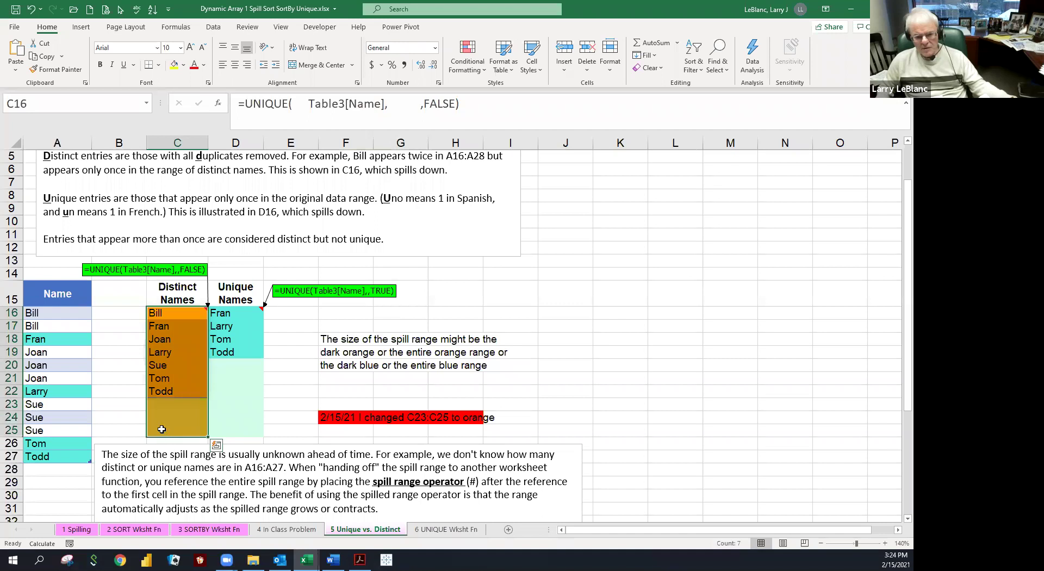
# - Examine the extent of the Unique Names spill D16:D19 within the blue range
pyautogui.moveTo(228, 312); pyautogui.dragTo(225, 355)
pyautogui.click(272, 366)
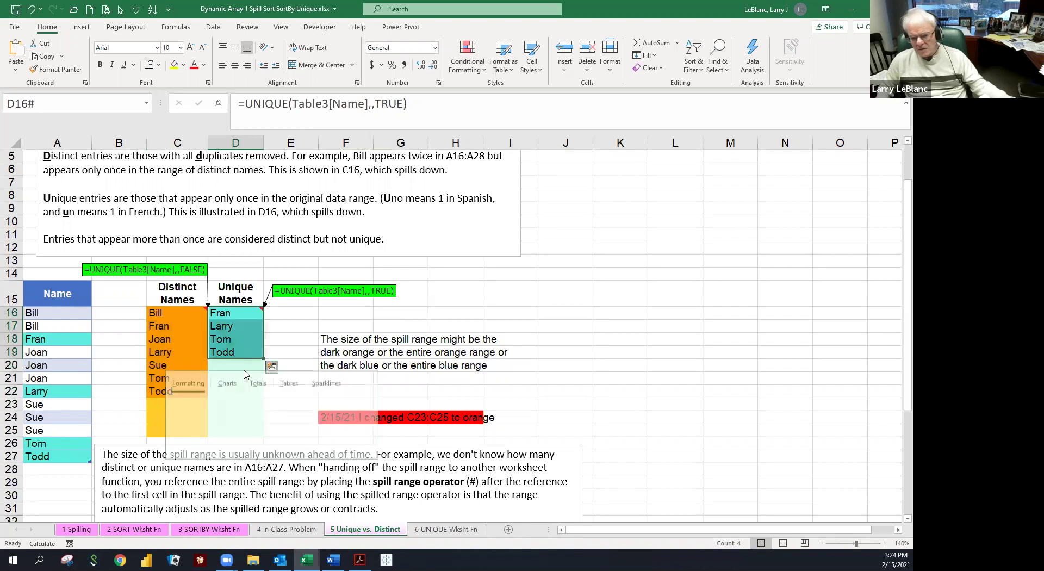
pyautogui.click(306, 364)
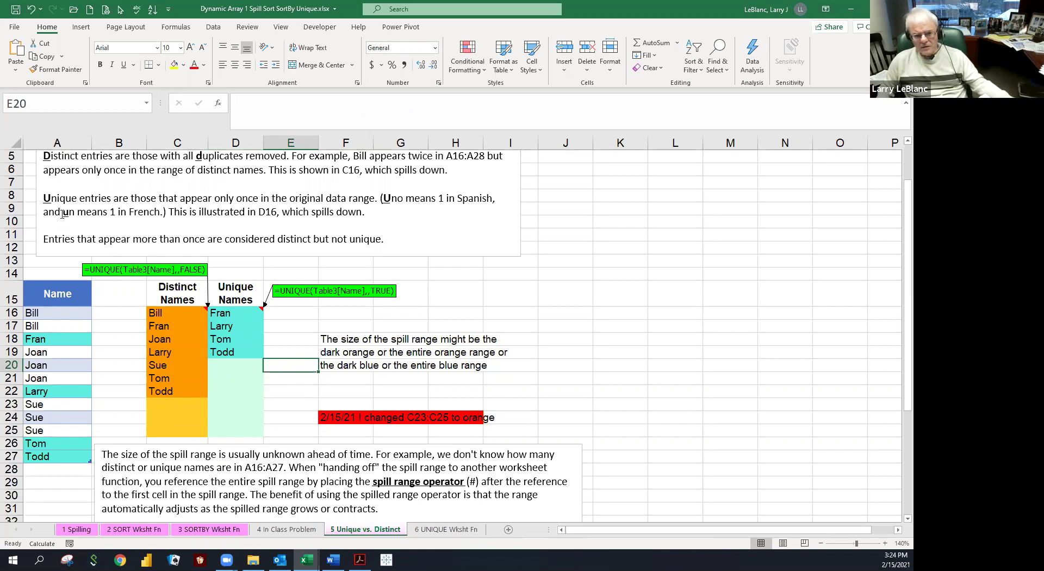
pyautogui.scroll(1, 62, 213)
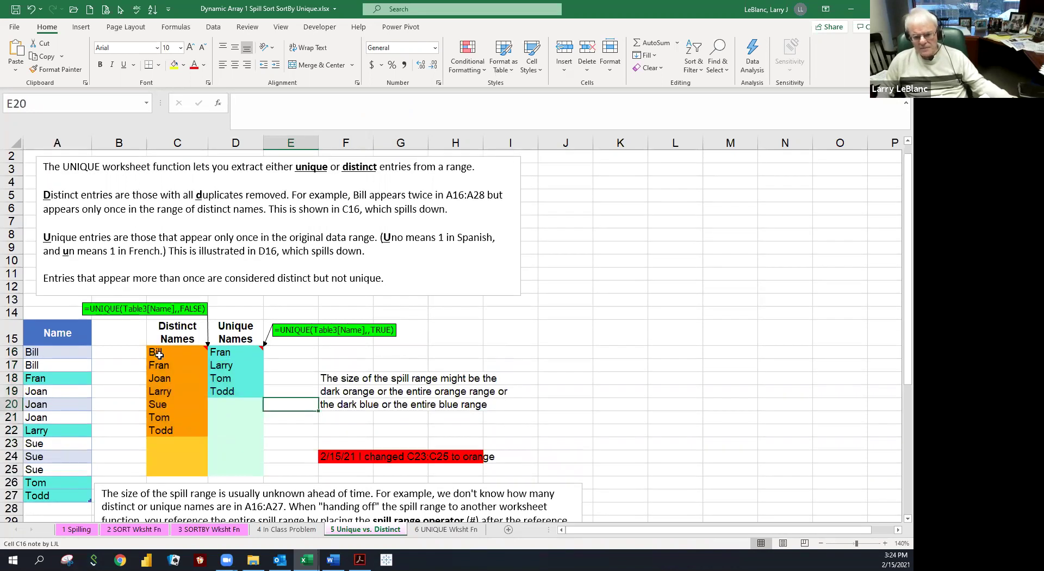
pyautogui.click(540, 356)
pyautogui.write('=')
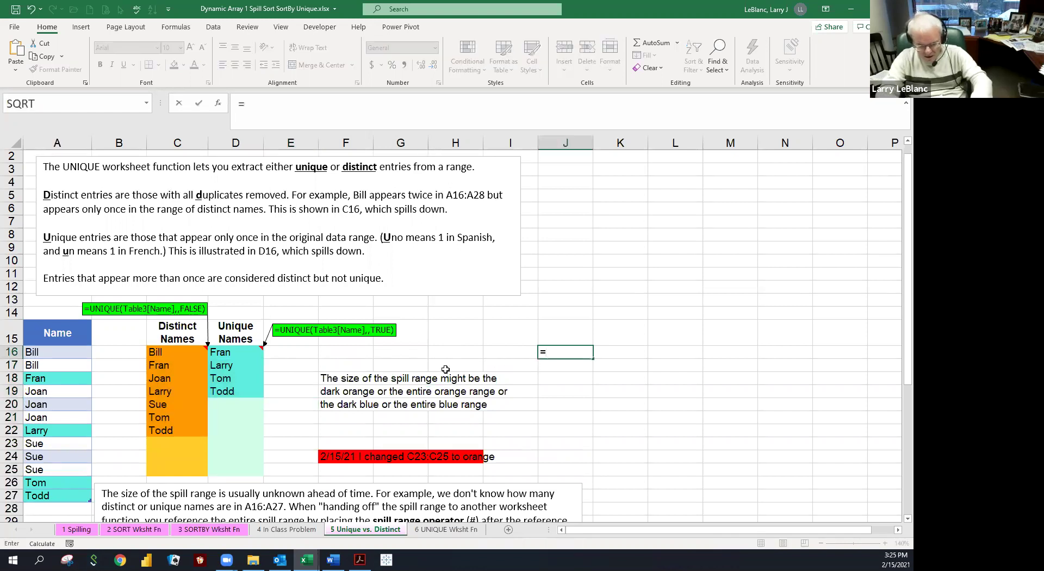
pyautogui.write('ni')
pyautogui.press('Tab')
pyautogui.write('ue')
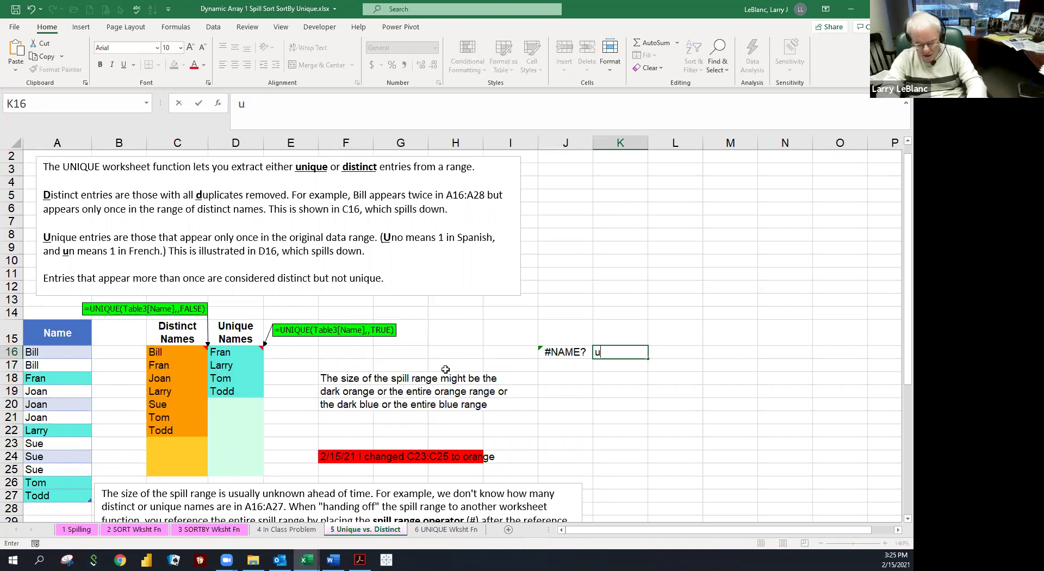
pyautogui.write('ique')
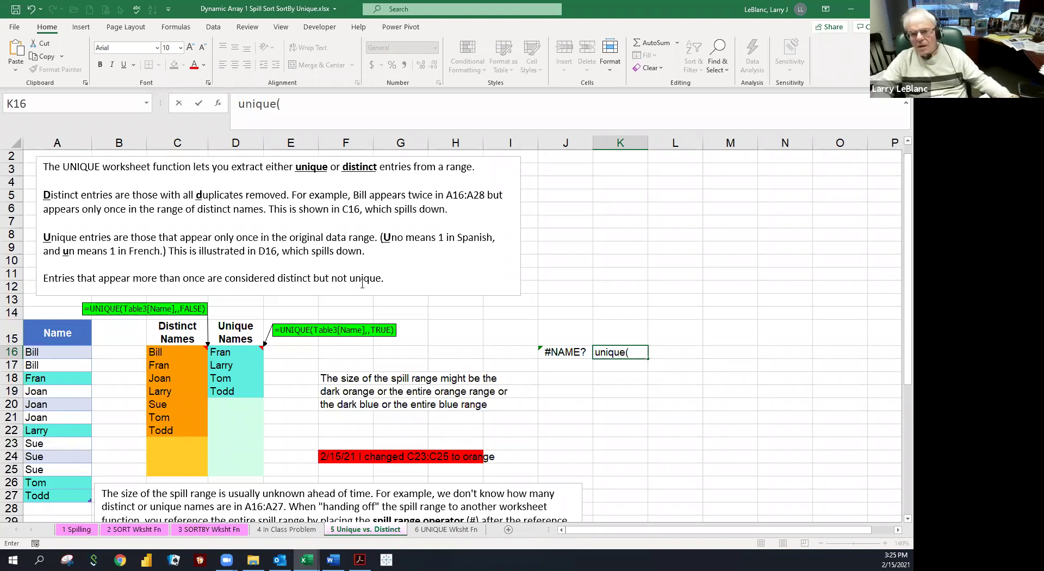
pyautogui.write('(')
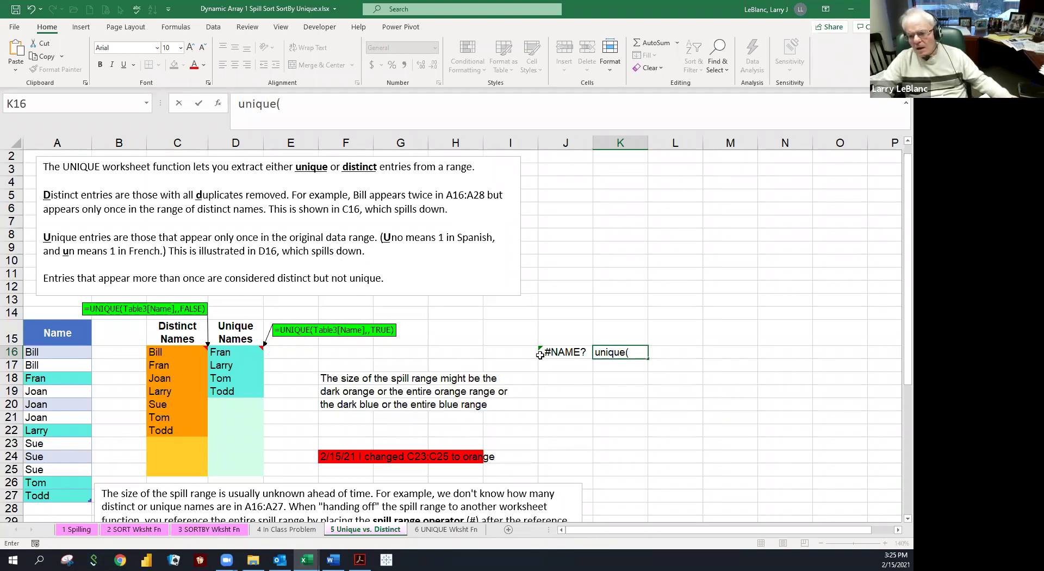
pyautogui.click(54, 359)
pyautogui.moveTo(55, 359); pyautogui.dragTo(55, 495)
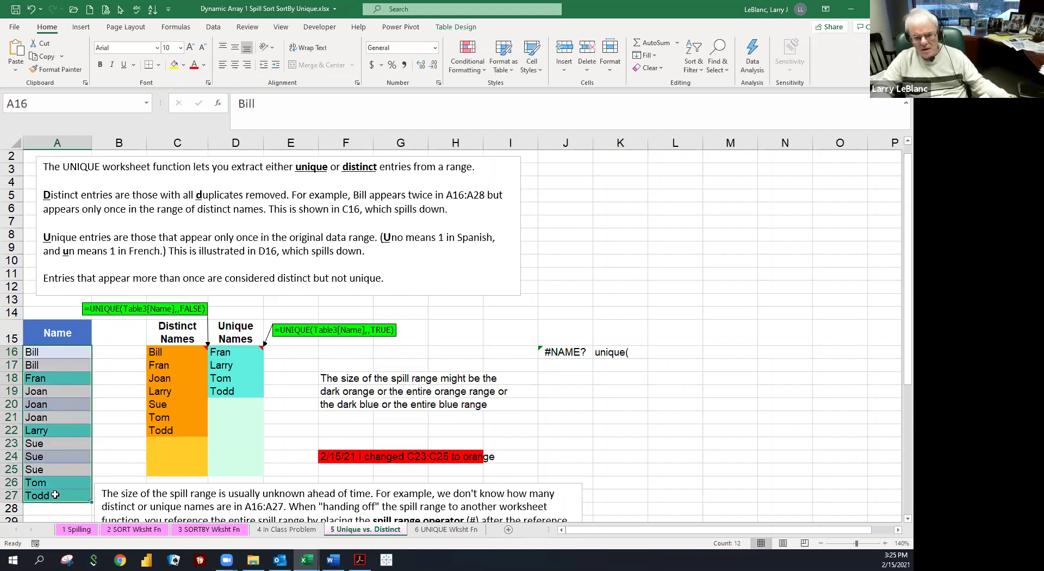
pyautogui.write(',')
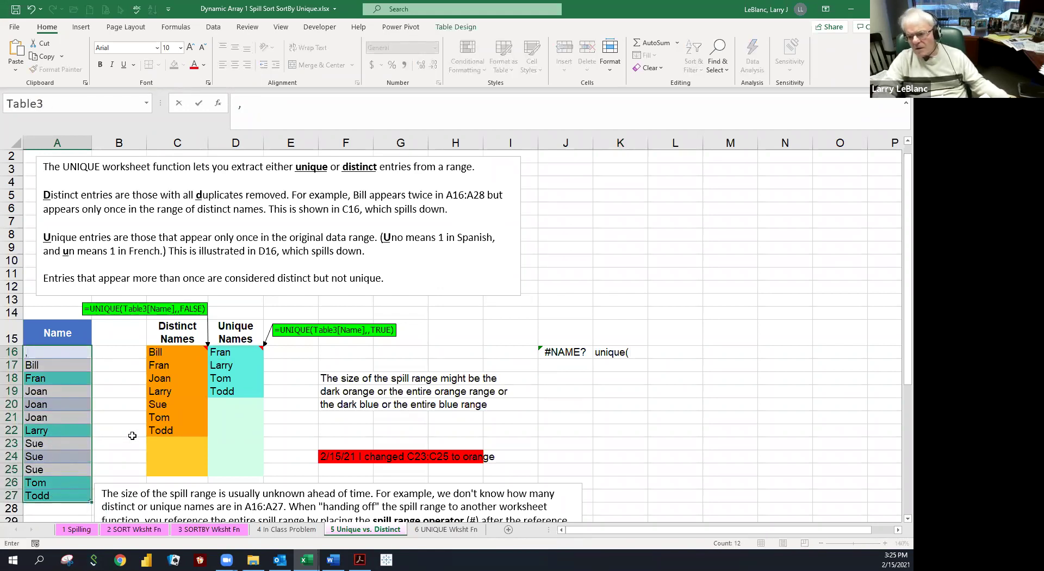
pyautogui.click(610, 359)
pyautogui.click(577, 353)
pyautogui.press('Delete')
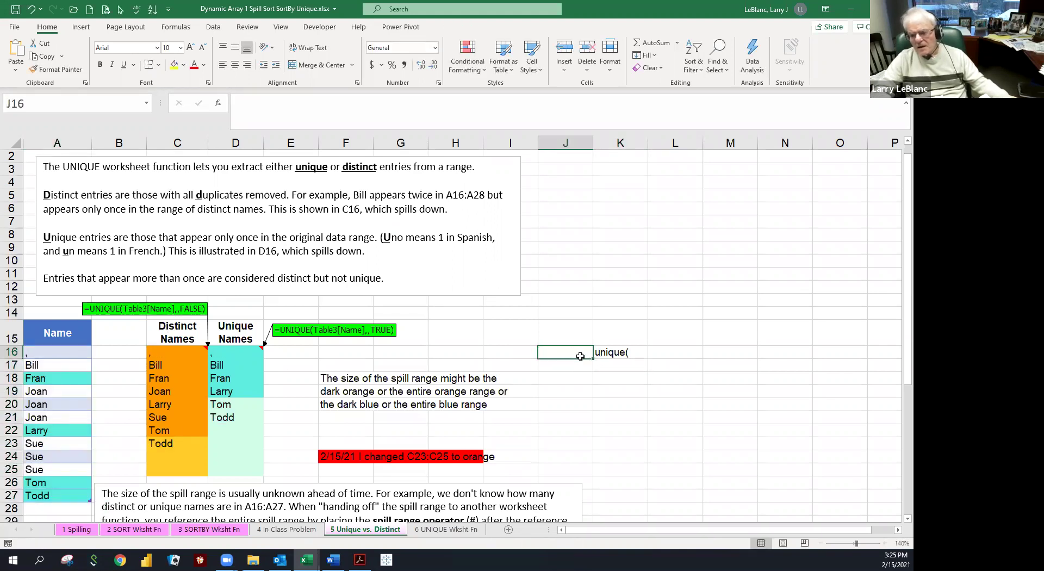
pyautogui.click(610, 360)
pyautogui.click(611, 353)
pyautogui.press('Delete')
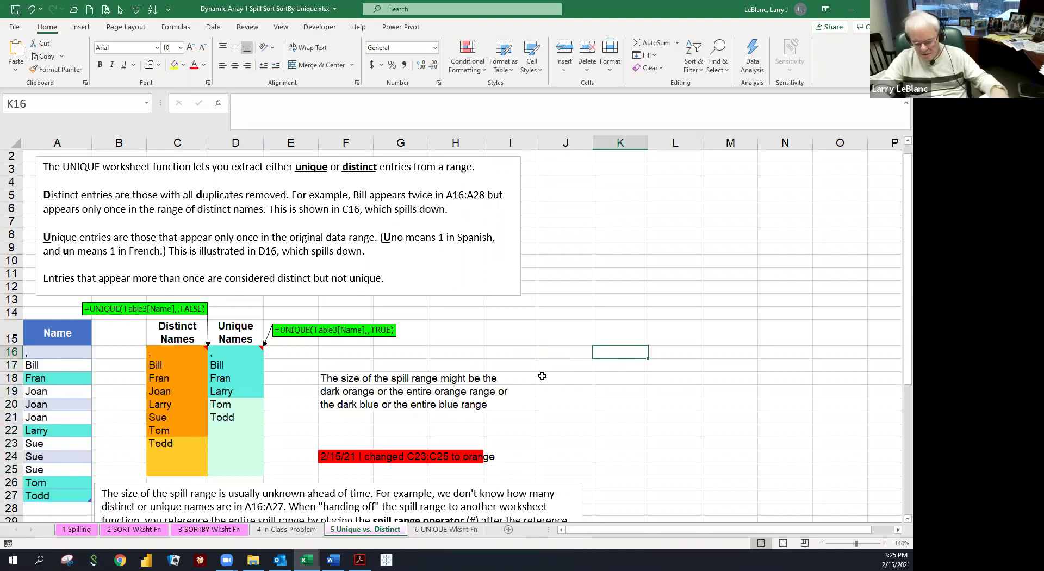
# - Enter =UNIQUE(Table3[Name],,TRUE) in K16, referencing the Name column A16:A27 and leaving the by_col argument blank
pyautogui.write('=uni')
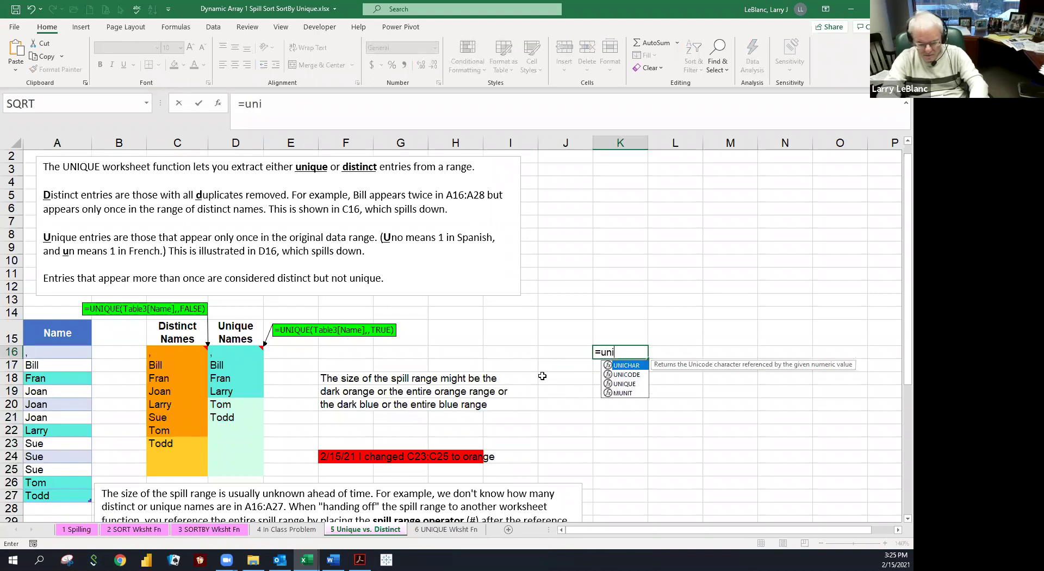
pyautogui.write('que')
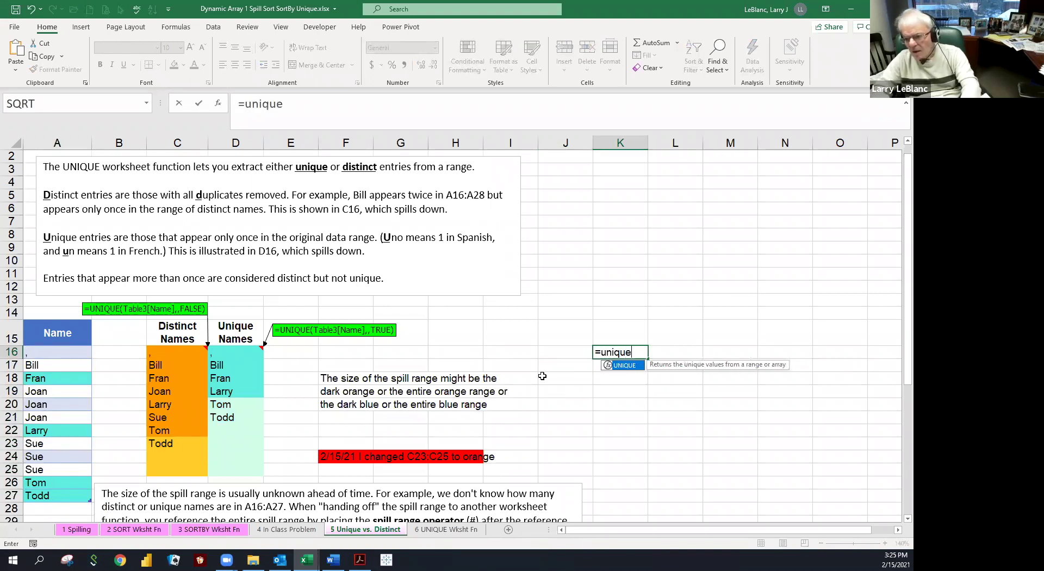
pyautogui.write('(')
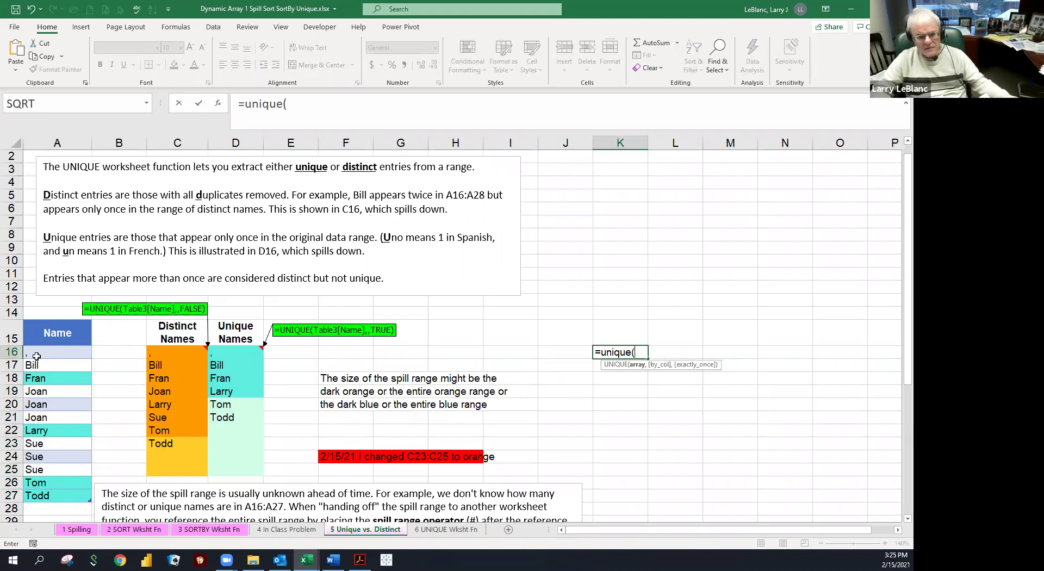
pyautogui.moveTo(43, 357); pyautogui.dragTo(49, 495)
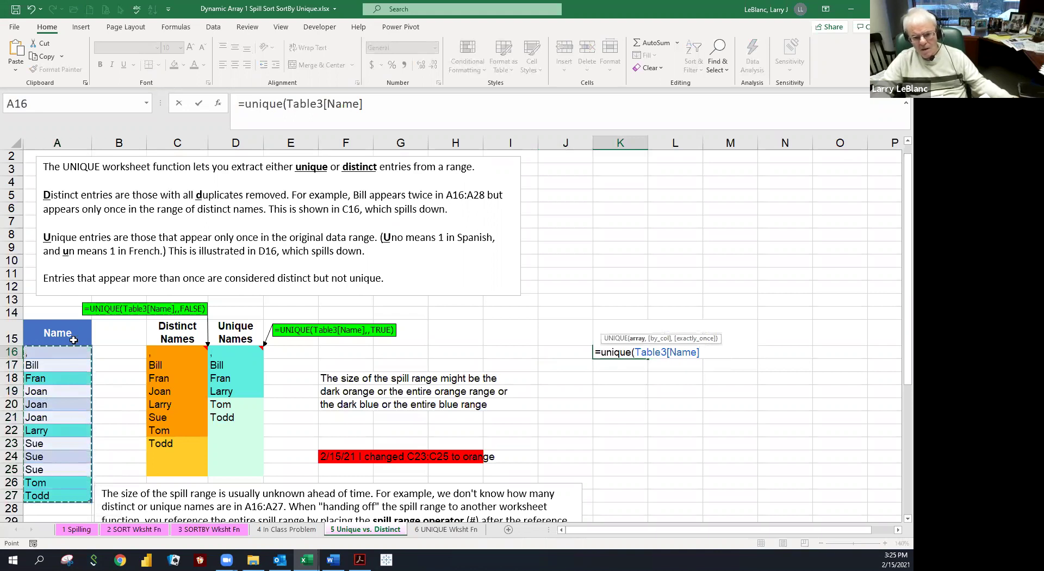
pyautogui.write(',')
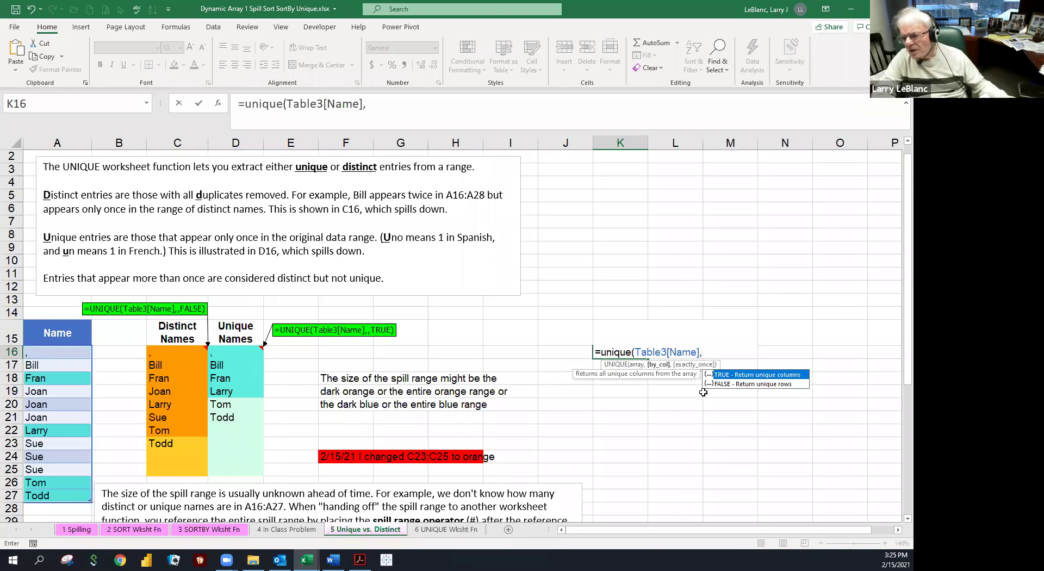
pyautogui.write(',true')
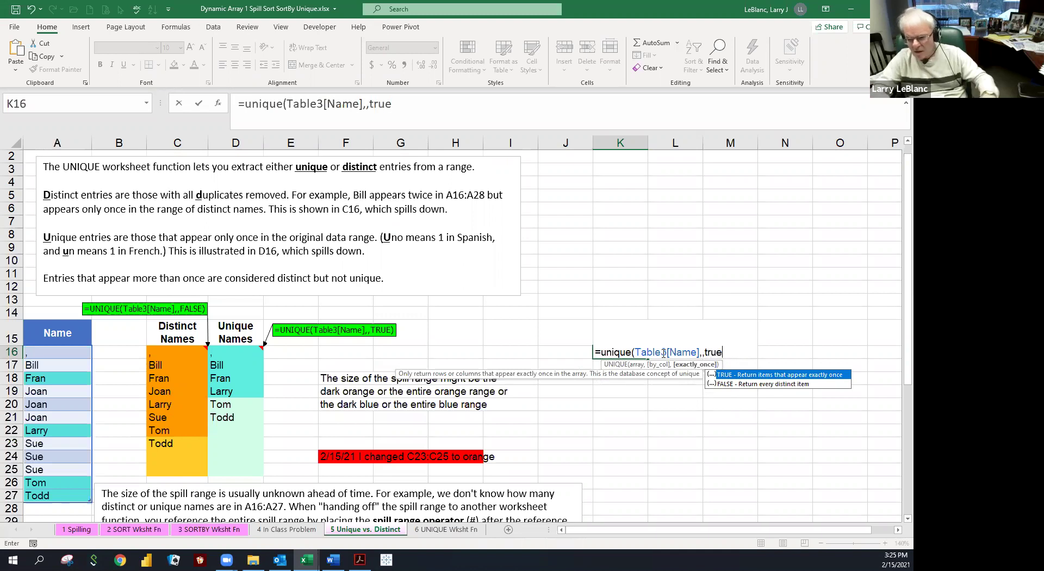
pyautogui.hotkey('ctrl', 'Return')
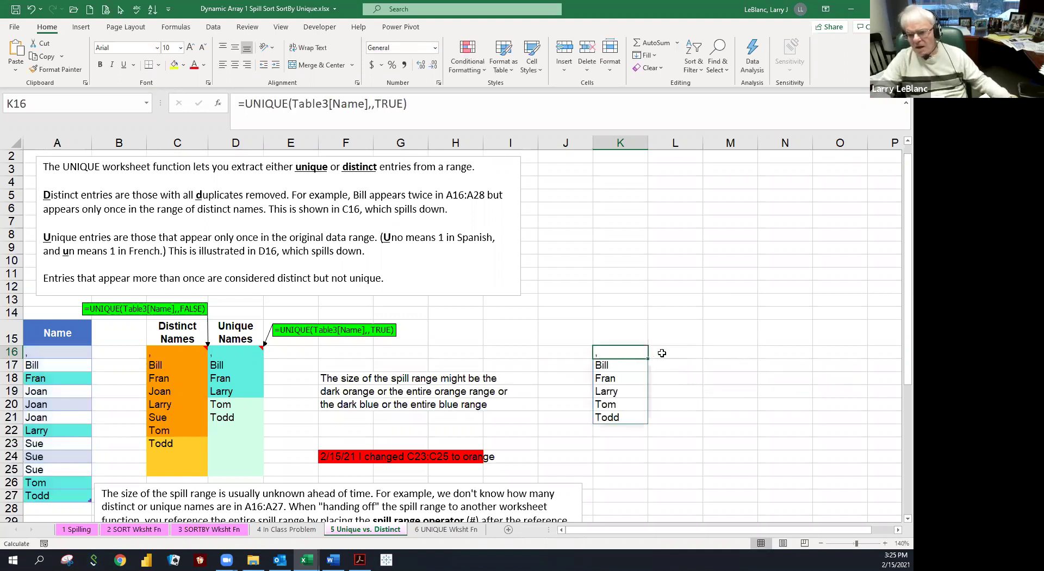
# - Replace the stray comma in A16 of the Name table with the same name as in A17
pyautogui.click(42, 355)
pyautogui.click(40, 367)
pyautogui.click(38, 355)
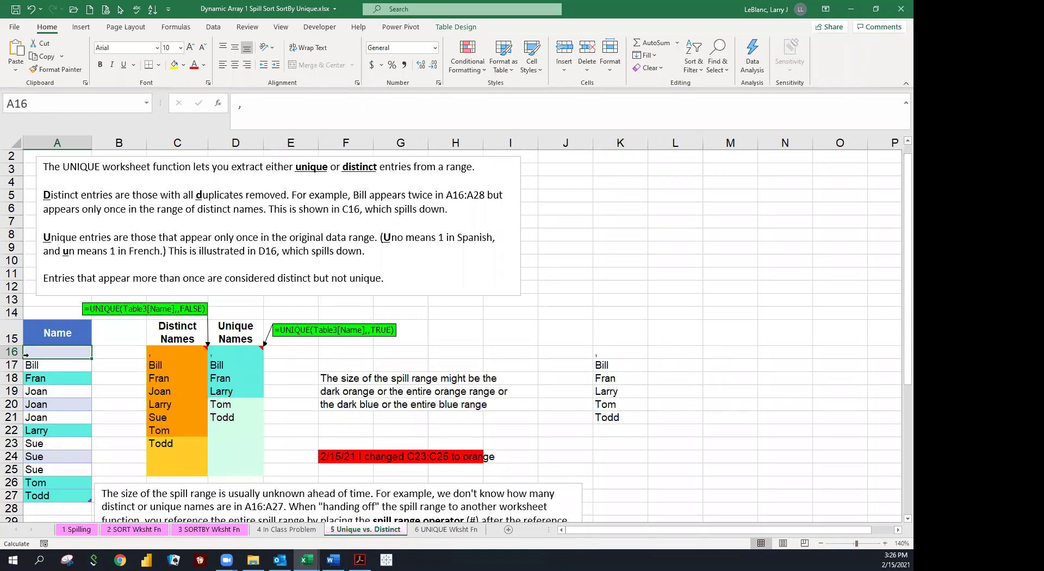
pyautogui.write('Bill')
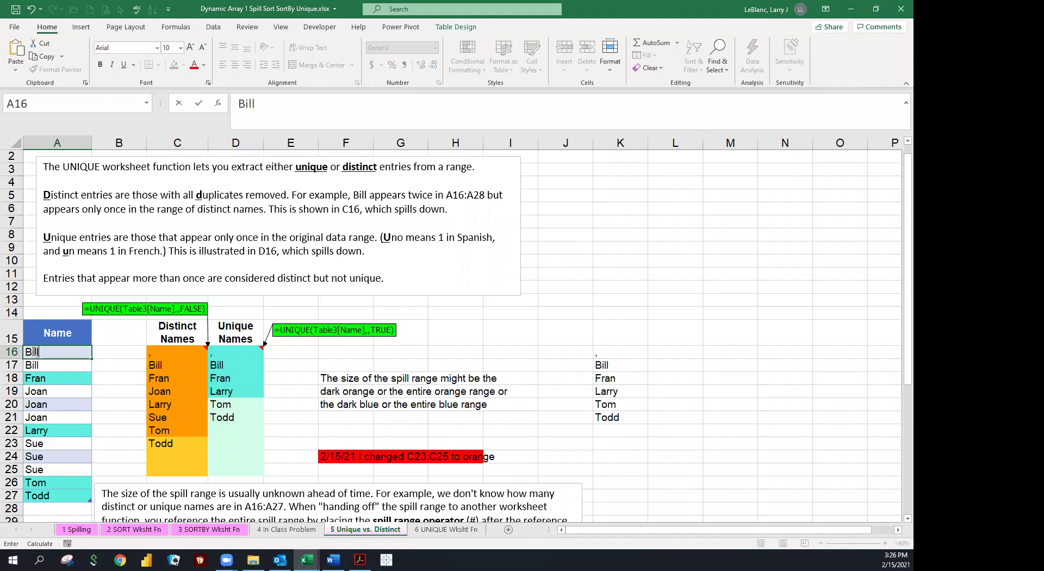
pyautogui.hotkey('ctrl', 'Return')
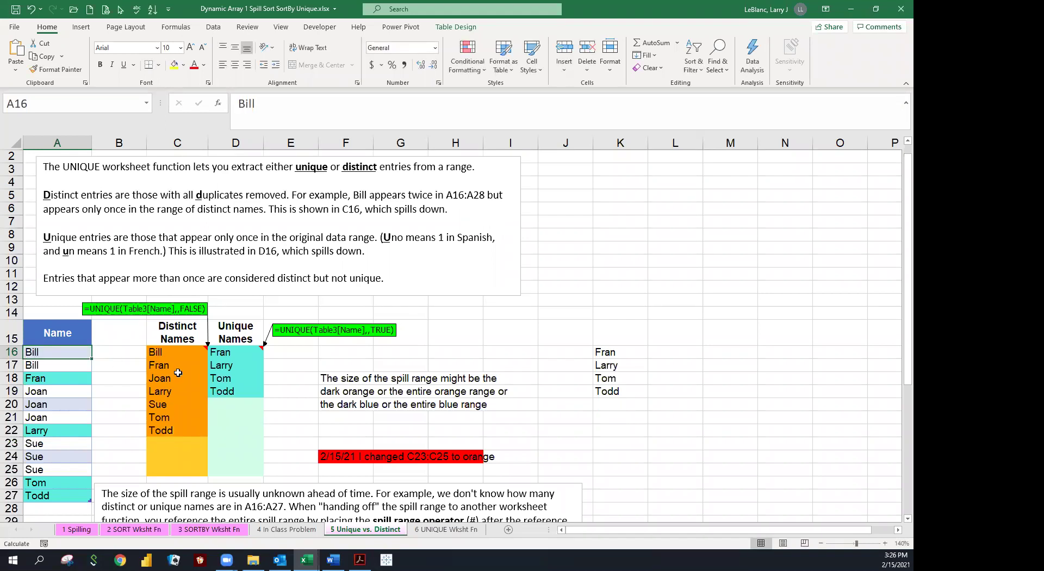
# - Check the entries in C17:C18 of the Distinct Names spill against D17 and D19 of the Unique Names spill
pyautogui.click(174, 368)
pyautogui.click(232, 369)
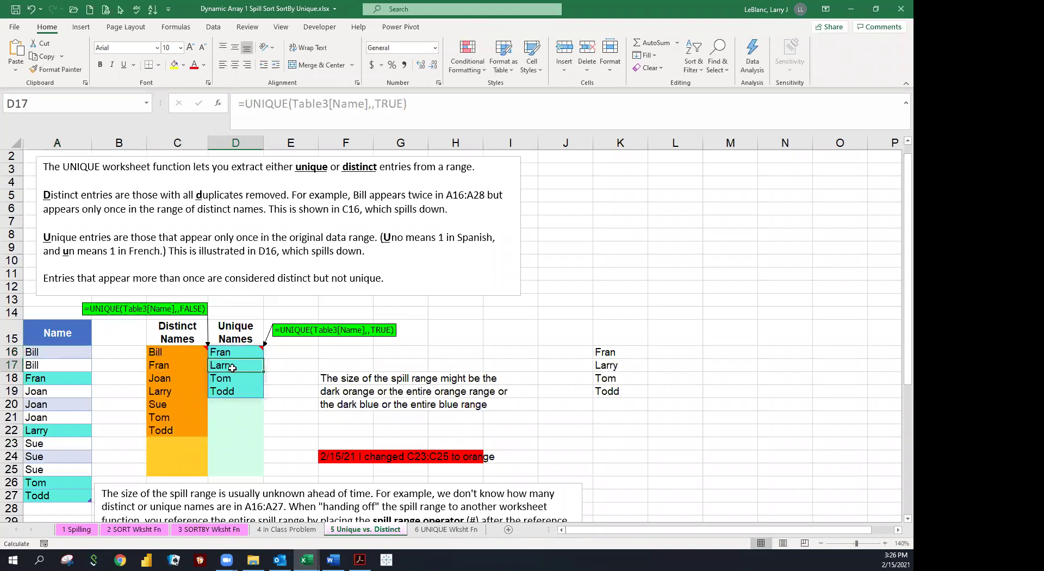
pyautogui.click(163, 369)
pyautogui.click(162, 383)
pyautogui.click(234, 391)
# - Read the text box paragraph about the unknown size of the spill range and handing it off to another function
pyautogui.scroll(-2, 195, 388)
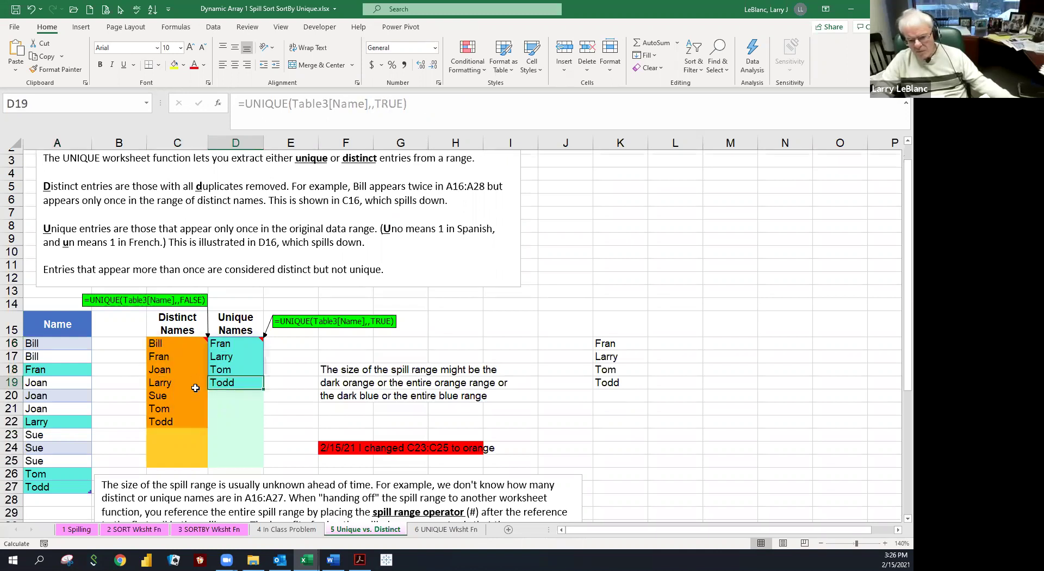
pyautogui.scroll(-1, 195, 388)
pyautogui.moveTo(121, 376); pyautogui.dragTo(390, 384)
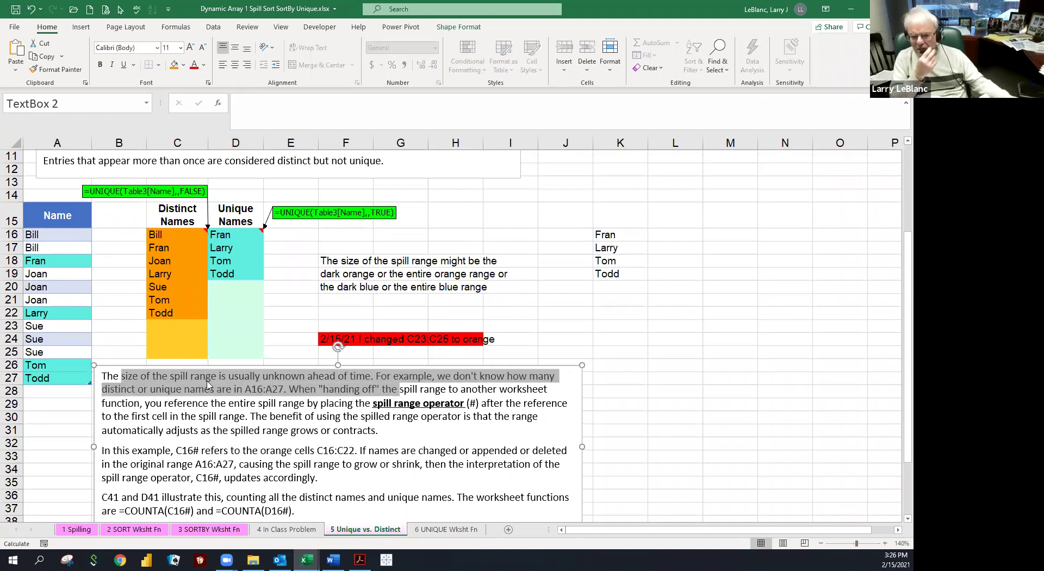
pyautogui.click(150, 382)
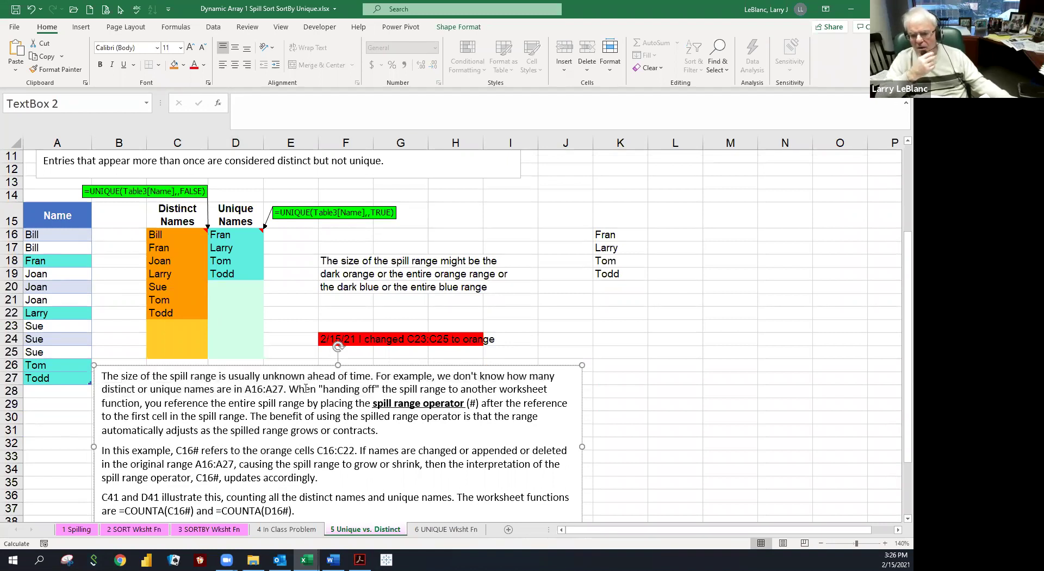
# - Examine the Distinct Names spill C16:C22 and the spare orange cells below it alongside the spill range operator (#) note
pyautogui.click(160, 237)
pyautogui.moveTo(160, 237); pyautogui.dragTo(160, 309)
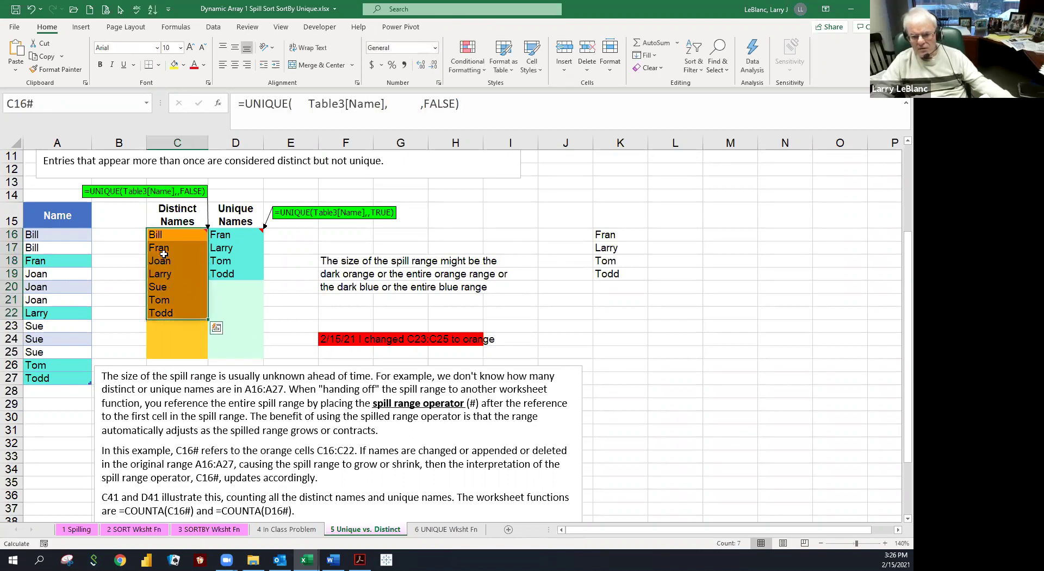
pyautogui.click(162, 235)
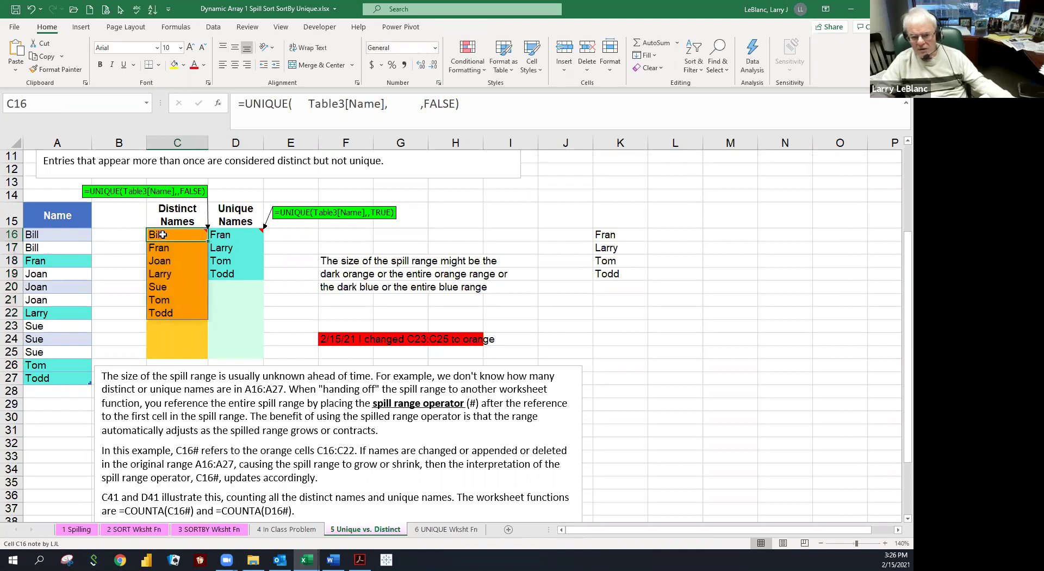
pyautogui.moveTo(162, 239); pyautogui.dragTo(158, 308)
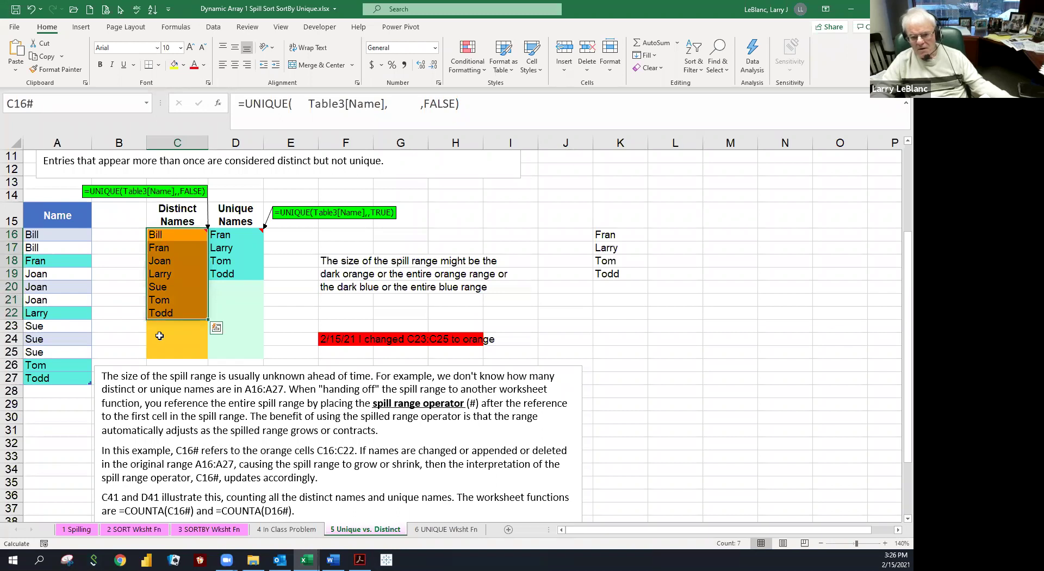
pyautogui.click(161, 337)
pyautogui.click(279, 328)
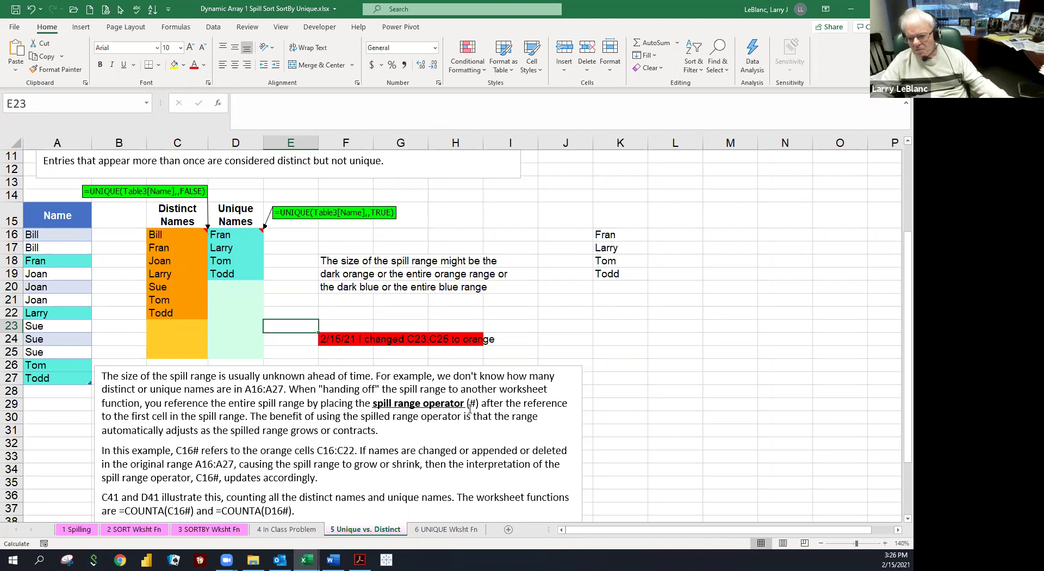
pyautogui.scroll(-3, 340, 397)
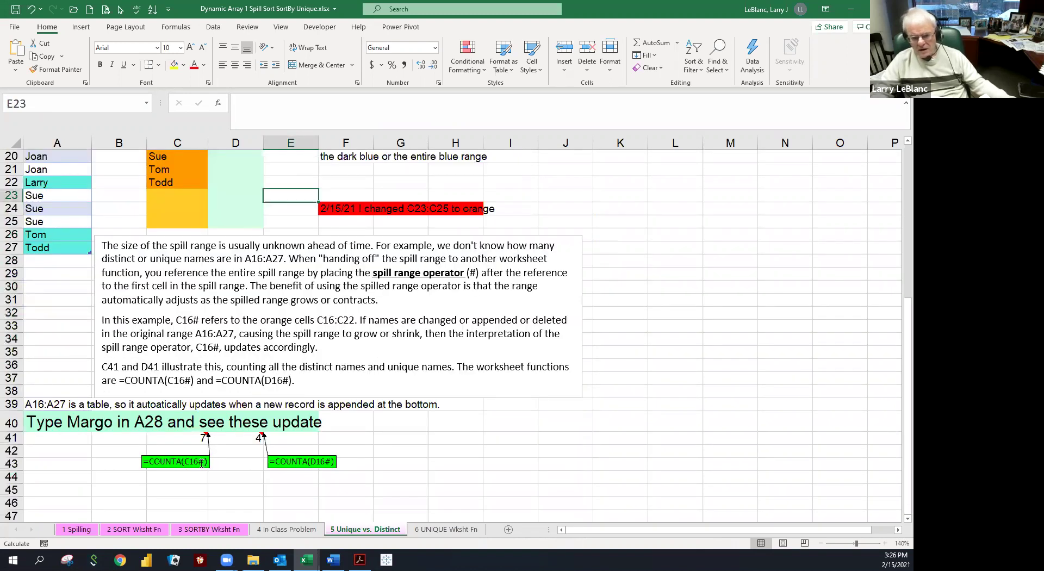
# - Check the COUNTA formula in C41 against the Distinct Names spill range C16:C22
pyautogui.click(191, 441)
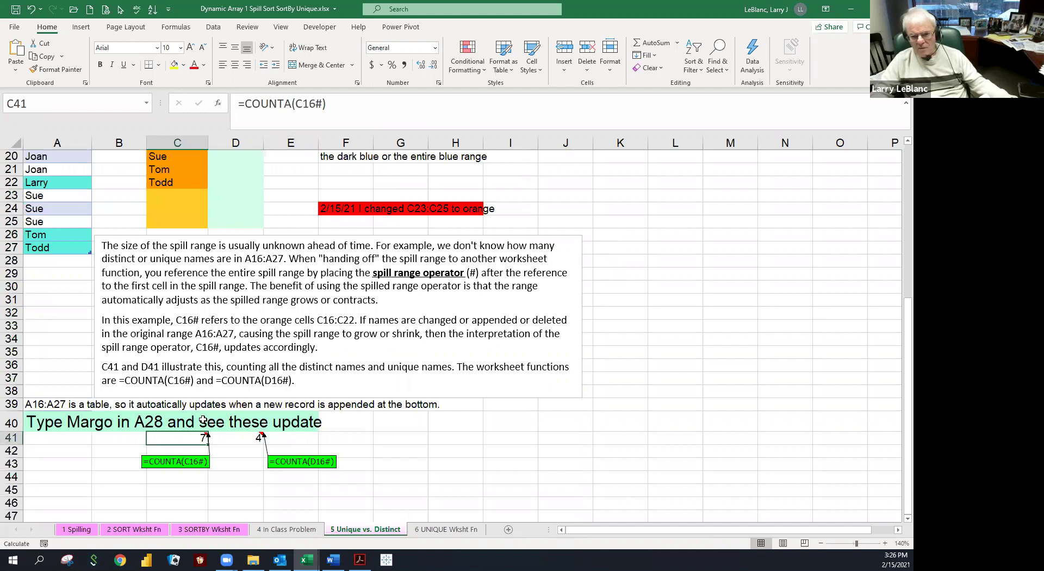
pyautogui.scroll(3, 202, 416)
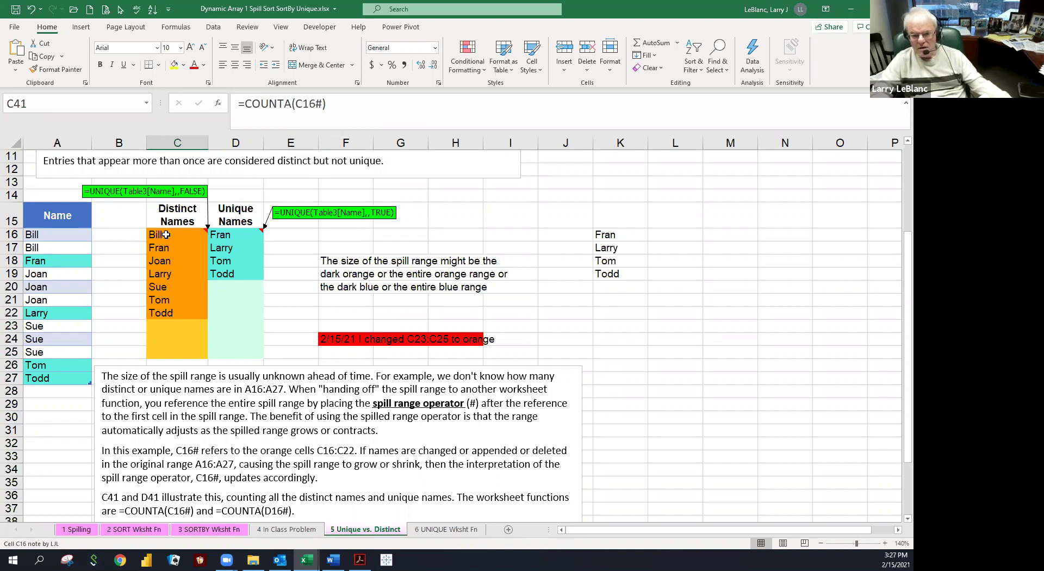
pyautogui.moveTo(166, 235); pyautogui.dragTo(160, 308)
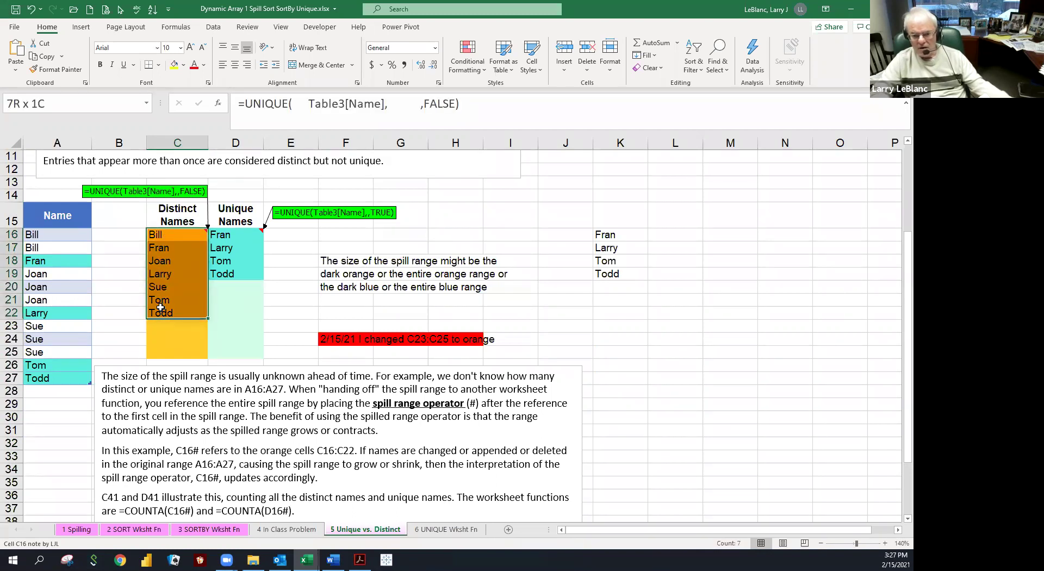
pyautogui.scroll(-1, 165, 384)
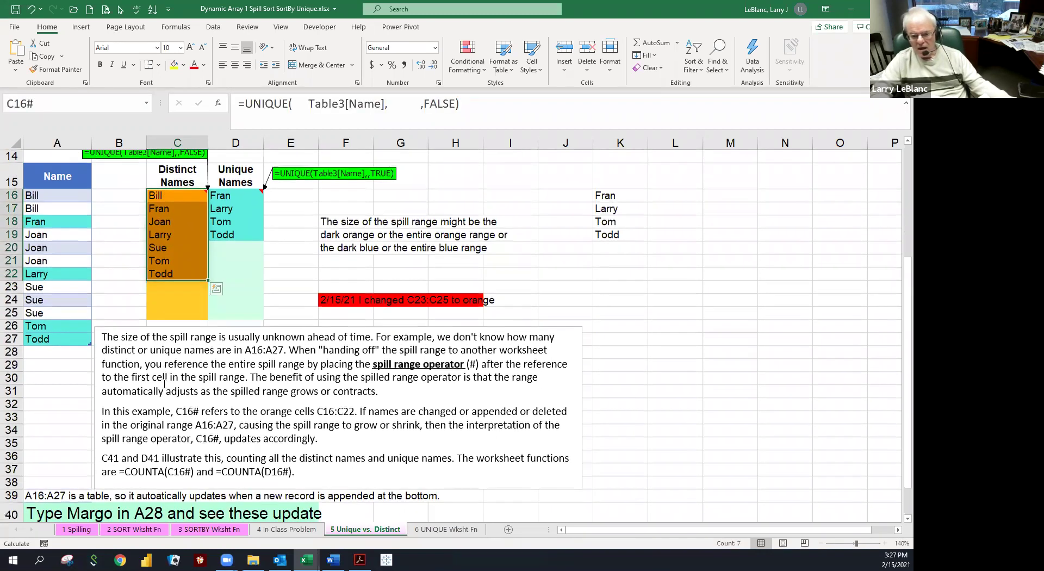
pyautogui.scroll(-1, 161, 388)
pyautogui.scroll(1, 157, 394)
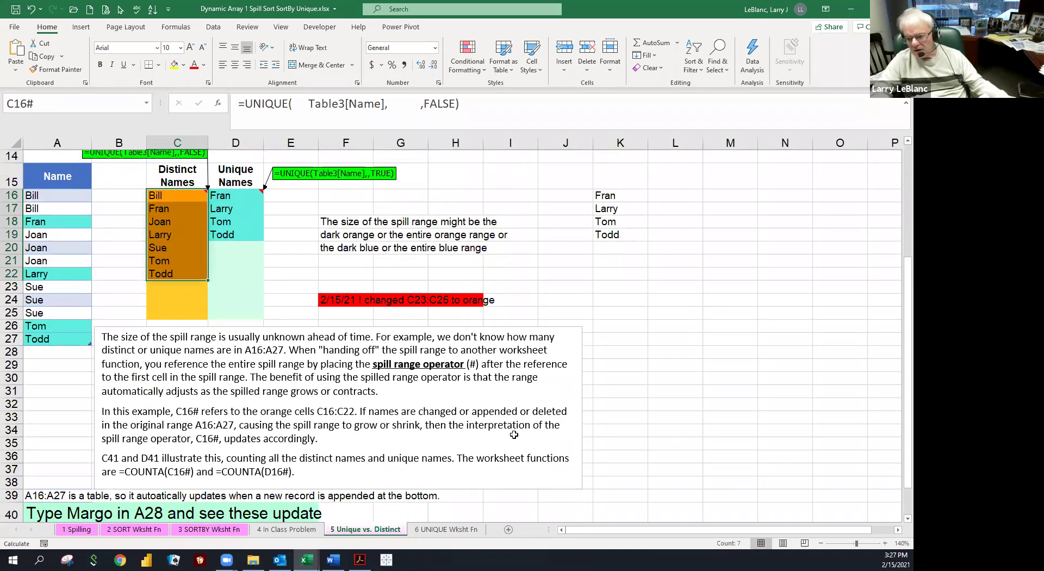
# - Append a first name that is not yet in the Name table in A28, directly below the last entry
pyautogui.click(822, 543)
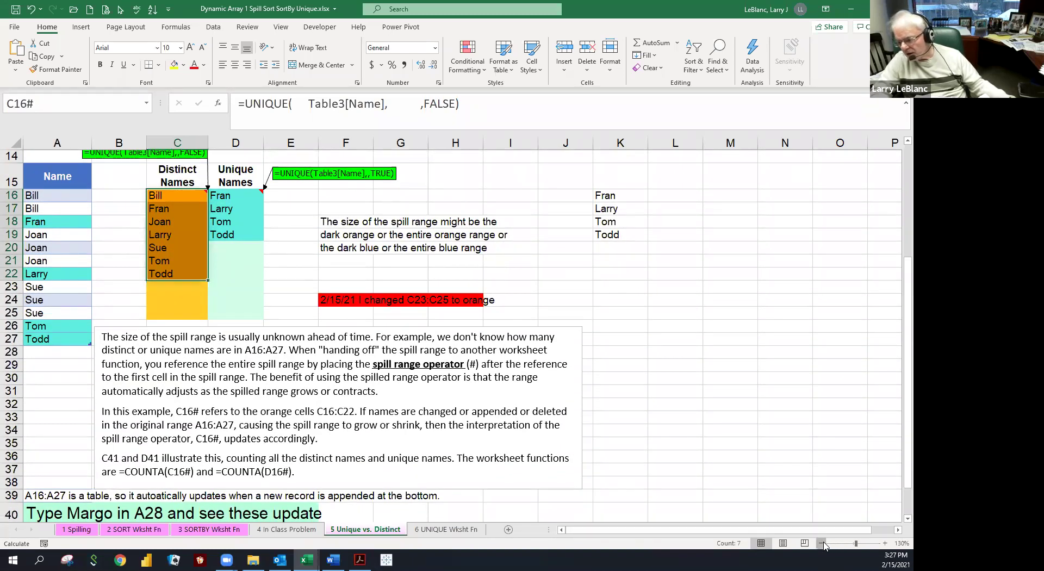
pyautogui.click(822, 543)
pyautogui.scroll(-1, 294, 514)
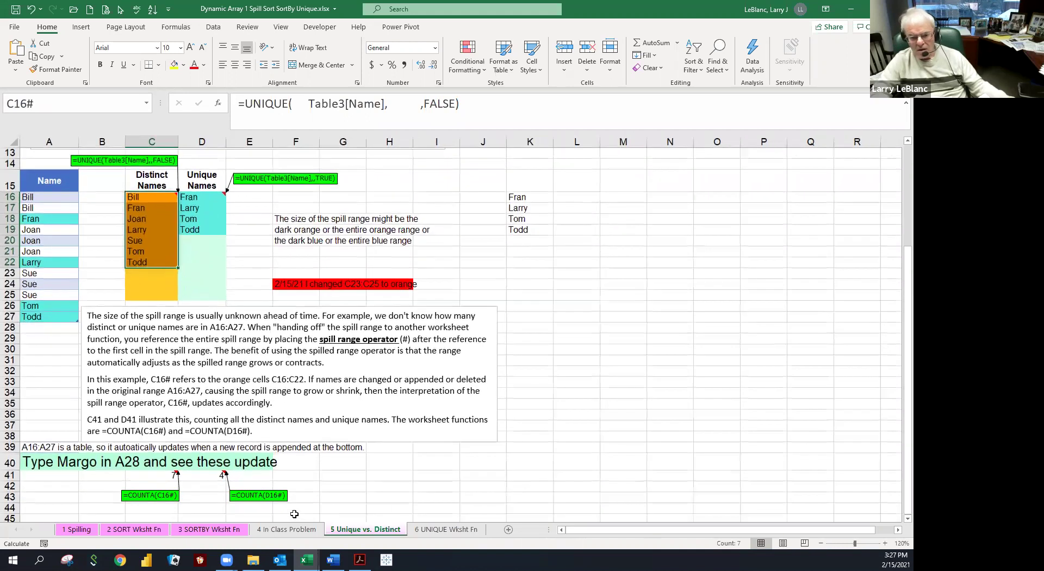
pyautogui.click(169, 477)
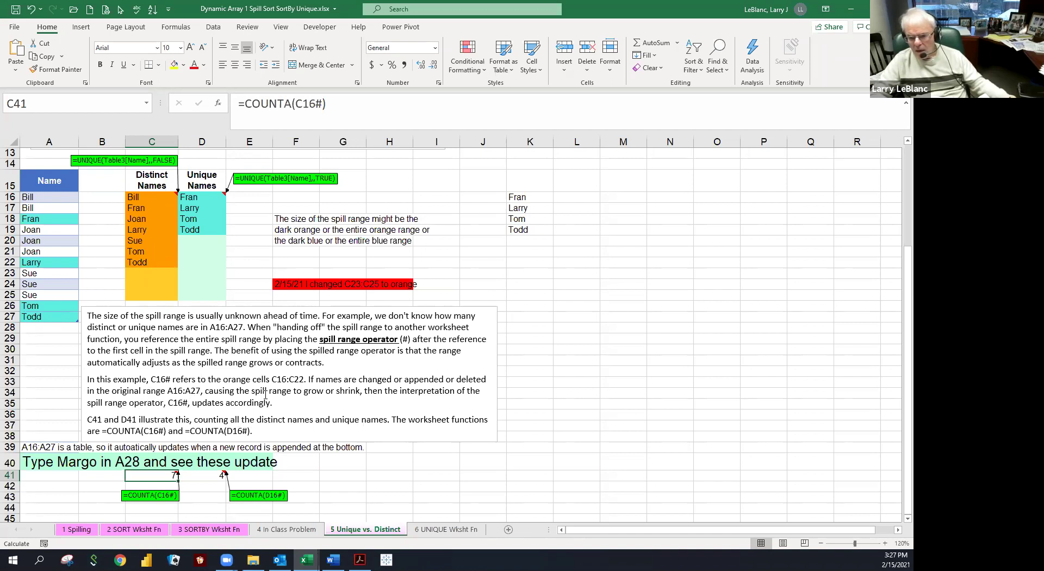
pyautogui.click(56, 330)
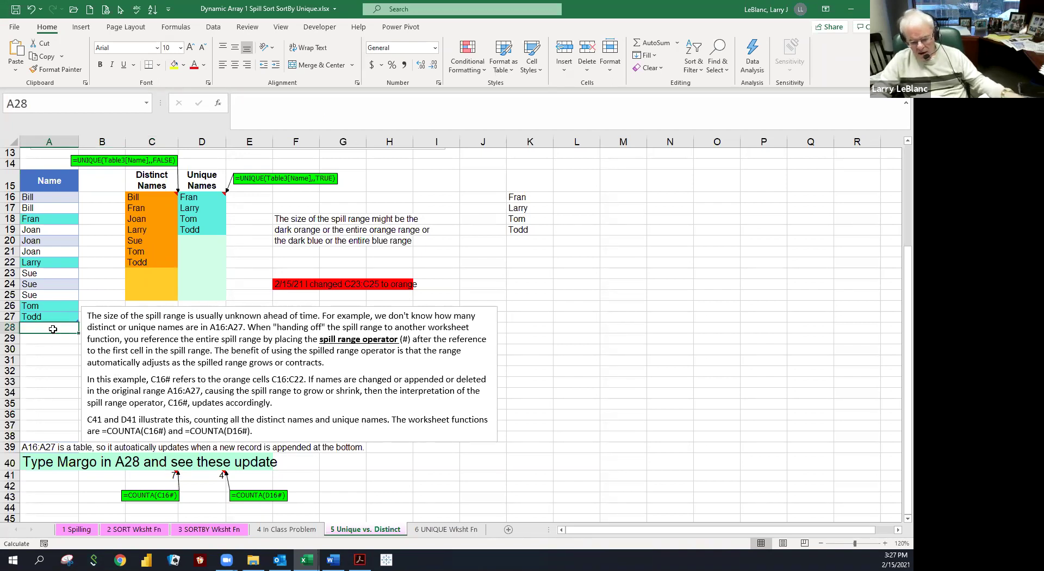
pyautogui.write('Sammy')
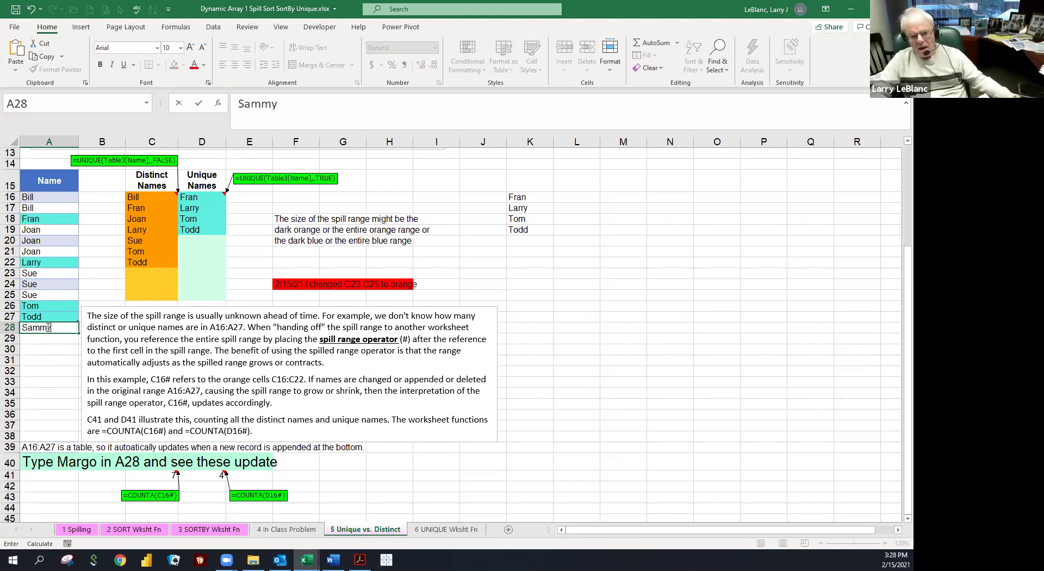
pyautogui.click(452, 448)
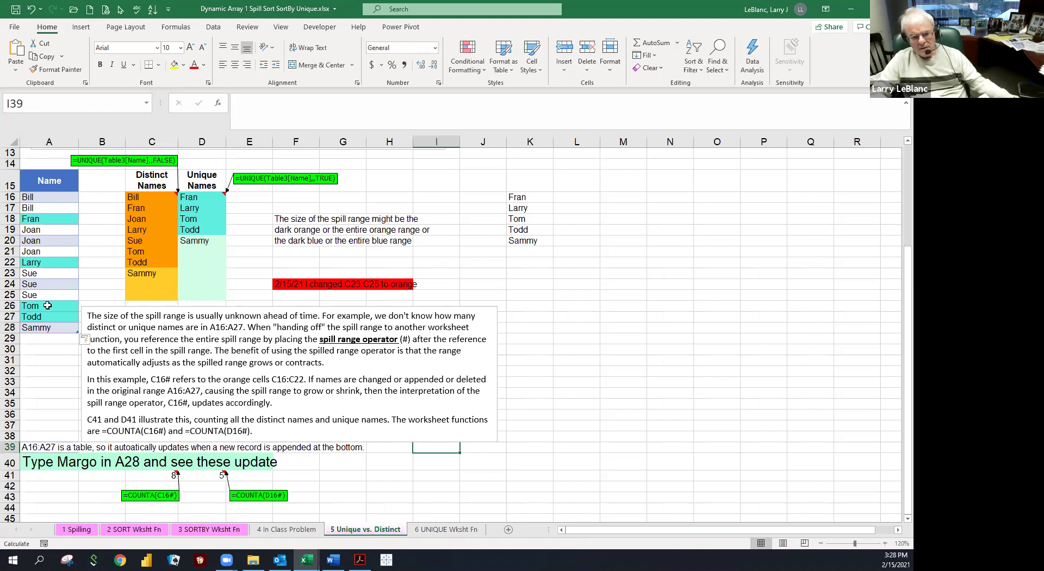
# - Check the appended entry in A28 against cells C23 and D20 of the Distinct Names and Unique Names spills
pyautogui.click(37, 326)
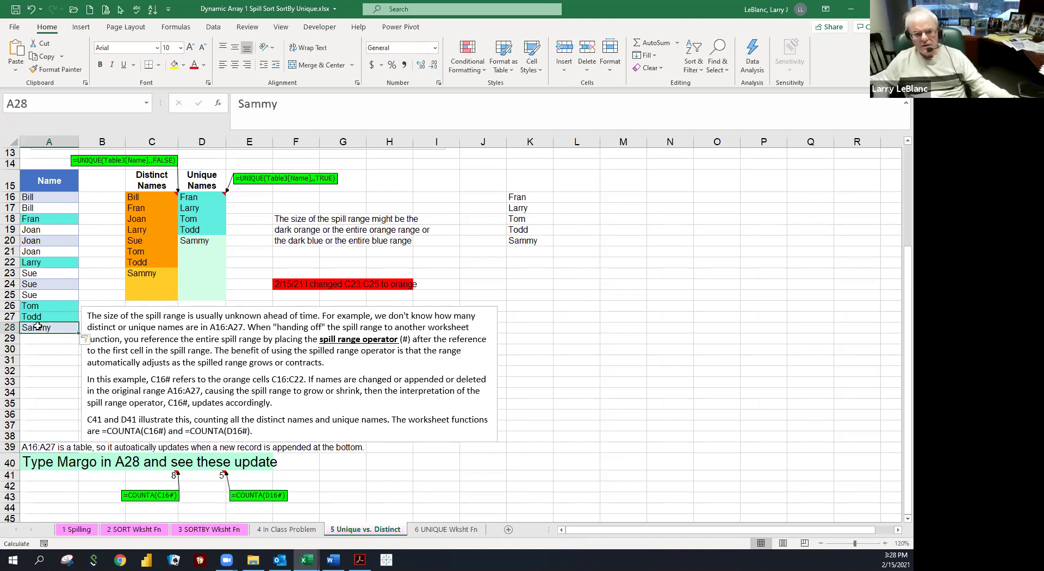
pyautogui.click(139, 276)
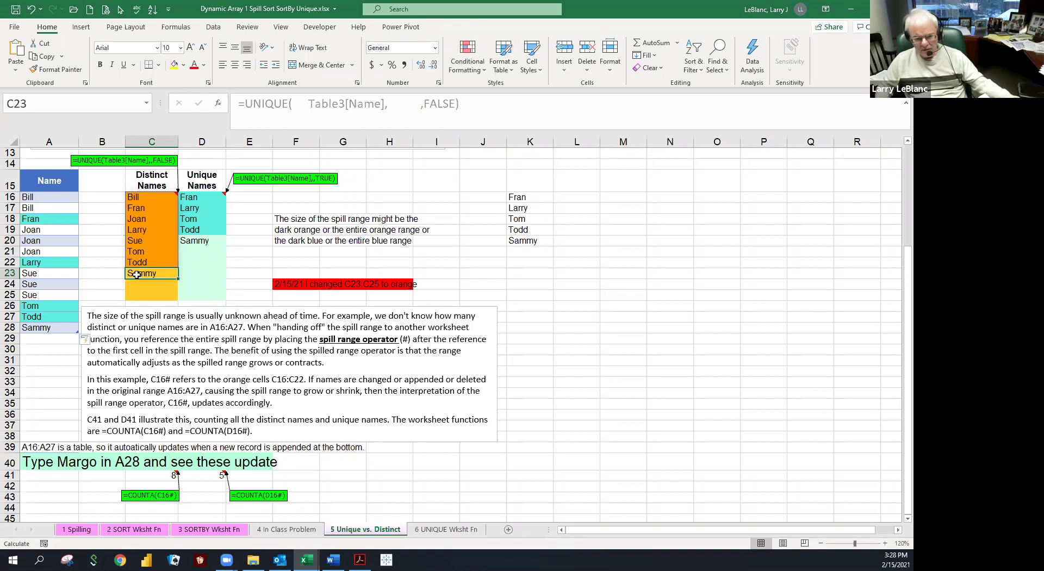
pyautogui.click(190, 244)
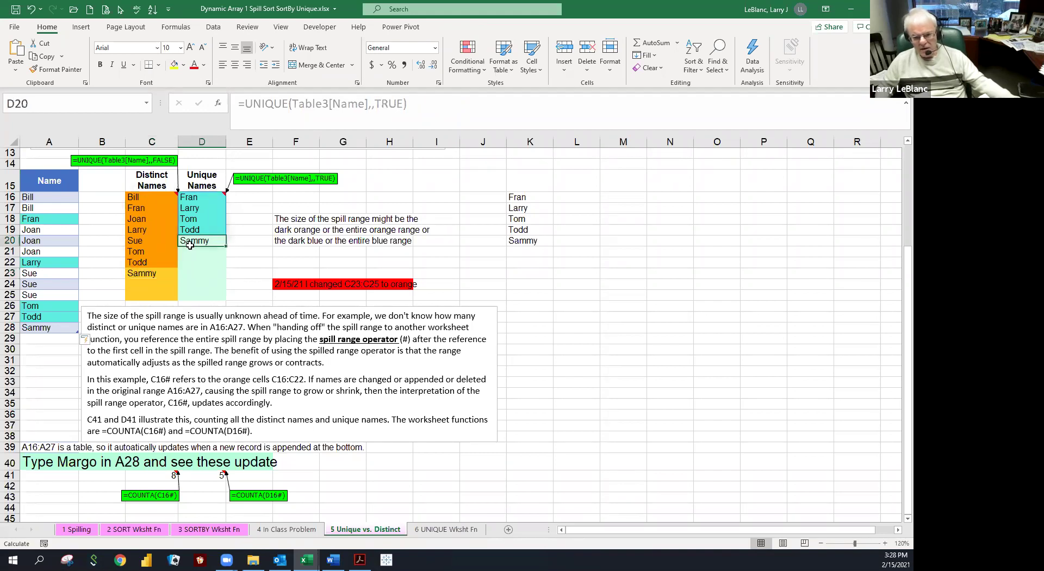
# - Append the same name as in A28 to the Name table in A29, removing the surplus letter from the misspelled entry
pyautogui.click(37, 339)
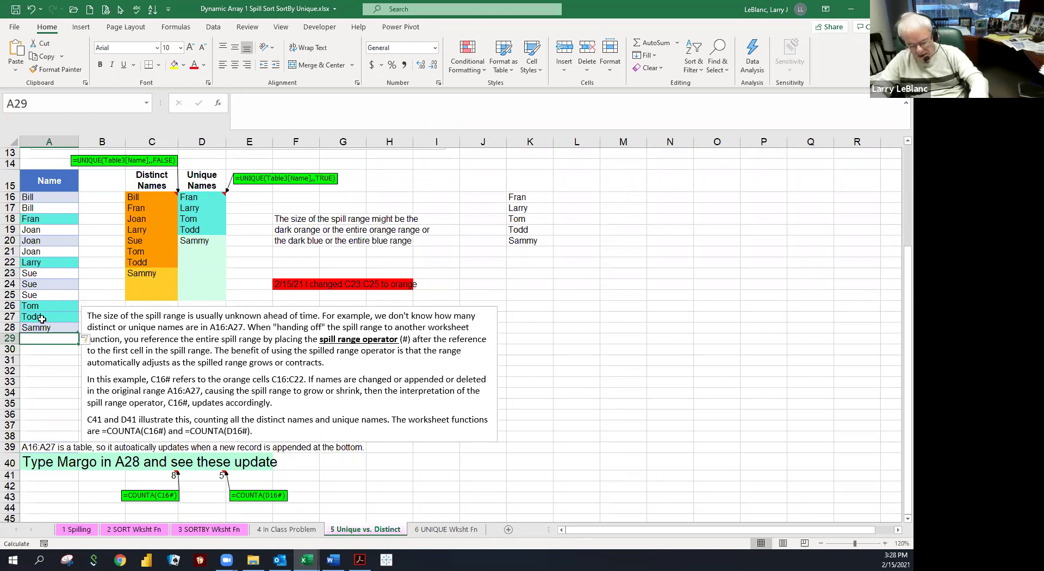
pyautogui.write('Sammmy')
pyautogui.hotkey('ctrl', 'Return')
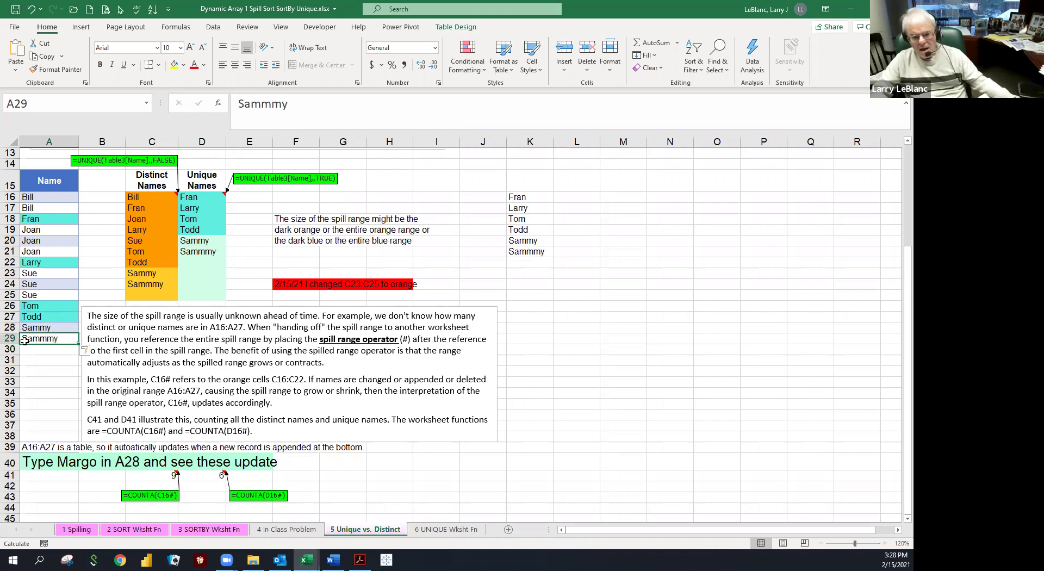
pyautogui.click(263, 107)
pyautogui.press('BackSpace')
pyautogui.hotkey('ctrl', 'Return')
pyautogui.click(56, 358)
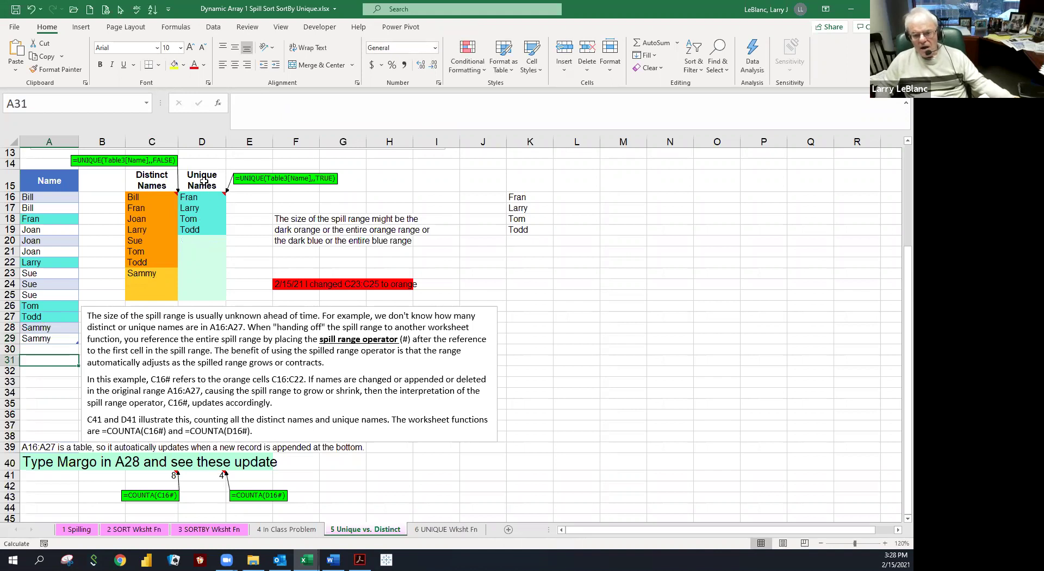
# - Compare the repeated entries in A28:A29 with the Unique Names cells down to D20 and the Distinct Names entry in C23
pyautogui.moveTo(203, 165); pyautogui.dragTo(199, 257)
pyautogui.click(193, 239)
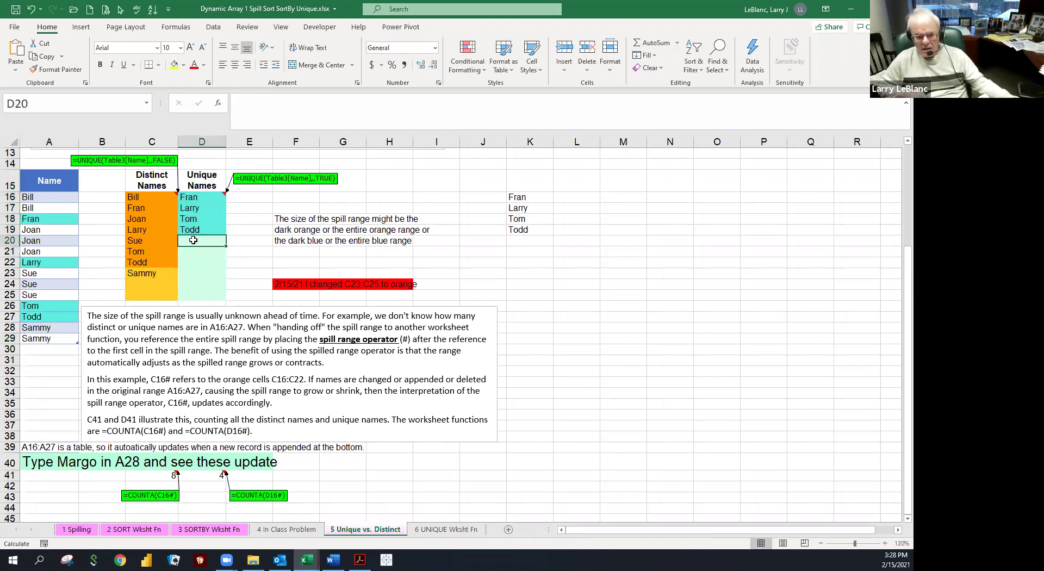
pyautogui.click(142, 271)
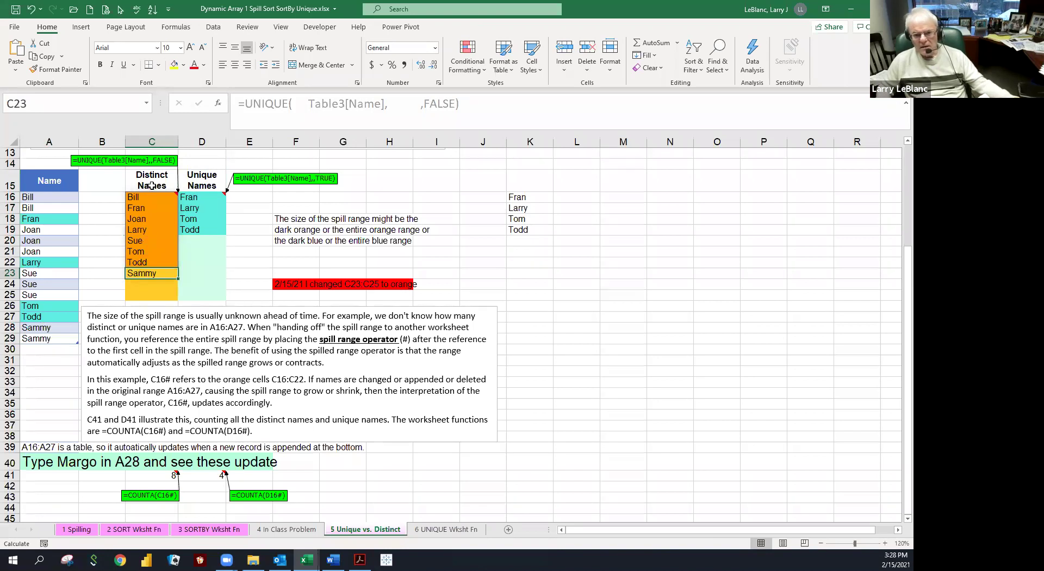
pyautogui.click(141, 225)
pyautogui.click(134, 242)
pyautogui.moveTo(48, 327); pyautogui.dragTo(48, 339)
pyautogui.click(138, 275)
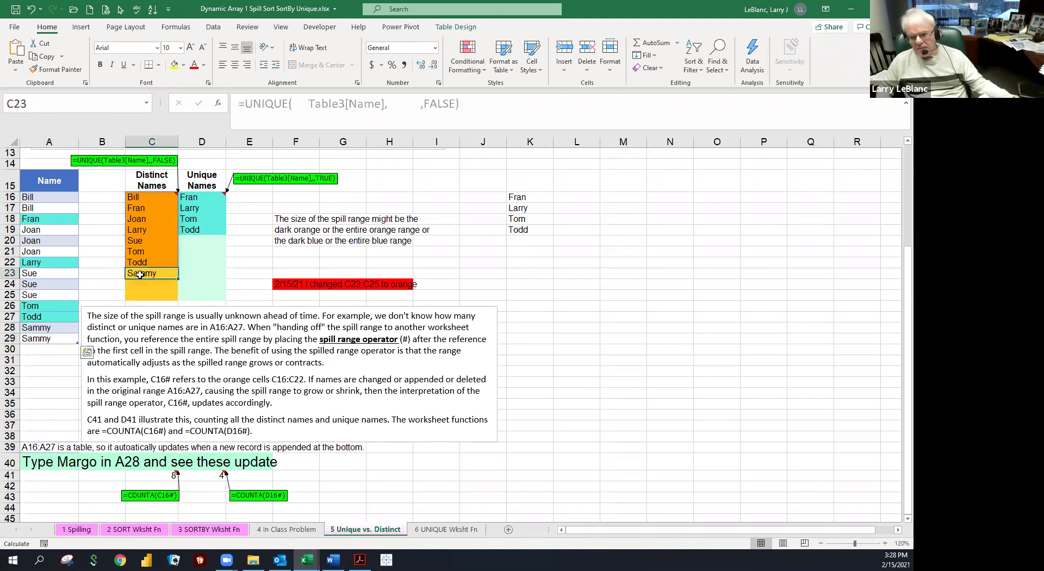
# - Examine the additional UNIQUE spill range in K16:K19
pyautogui.click(517, 198)
pyautogui.click(514, 210)
pyautogui.moveTo(515, 218); pyautogui.dragTo(515, 229)
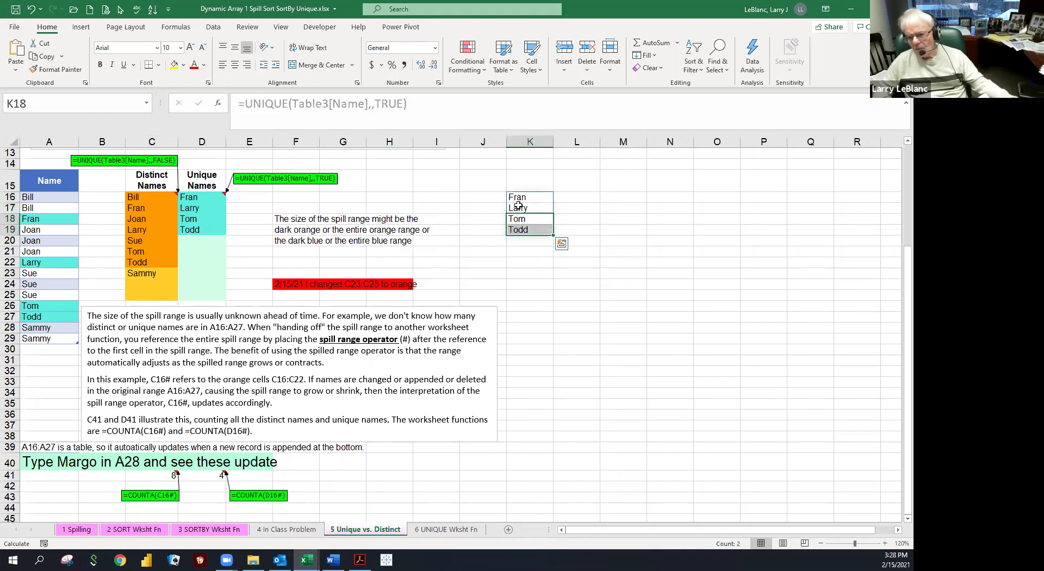
pyautogui.moveTo(516, 188); pyautogui.dragTo(510, 233)
pyautogui.click(501, 231)
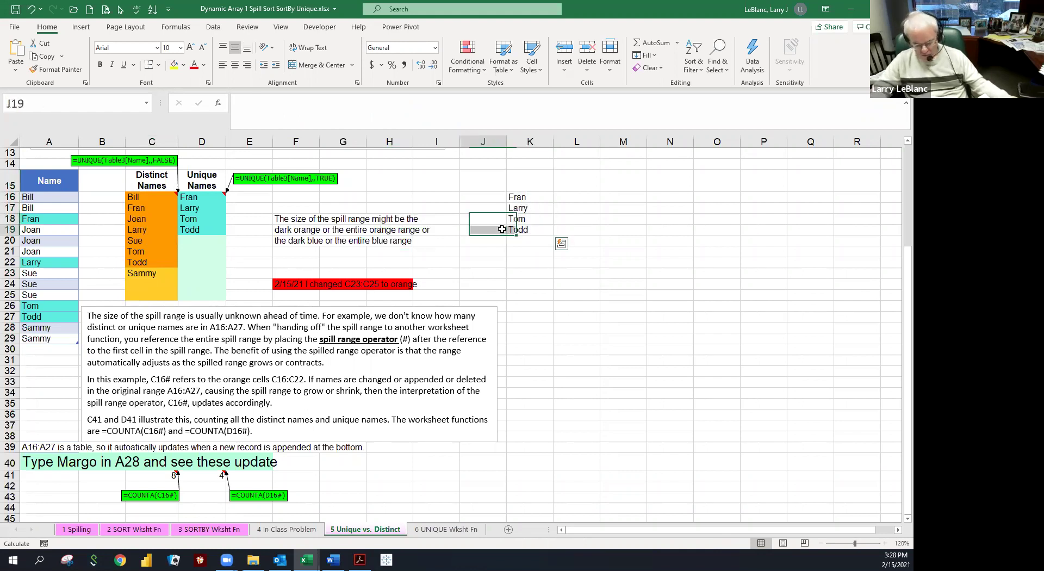
pyautogui.click(495, 239)
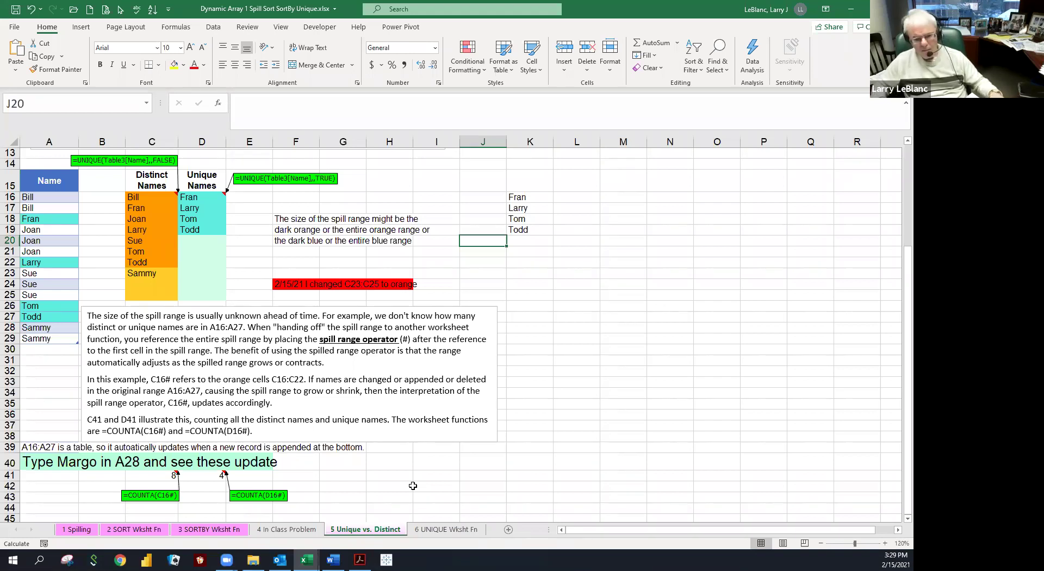
# - Move the spill range text box to the right so it starts in column D, just below row 25
pyautogui.click(331, 441)
pyautogui.moveTo(330, 441); pyautogui.dragTo(423, 461)
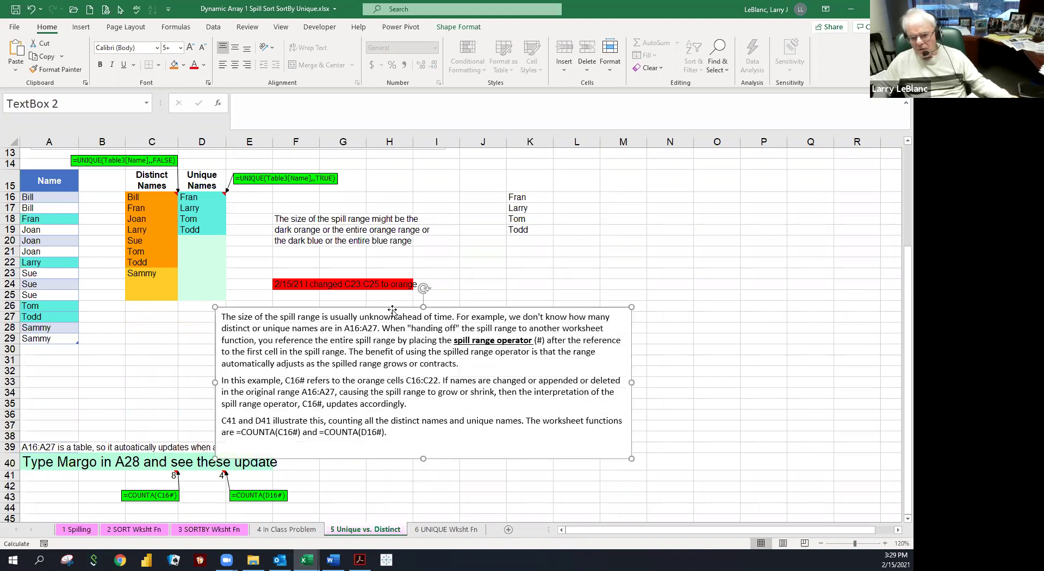
pyautogui.moveTo(394, 308); pyautogui.dragTo(394, 299)
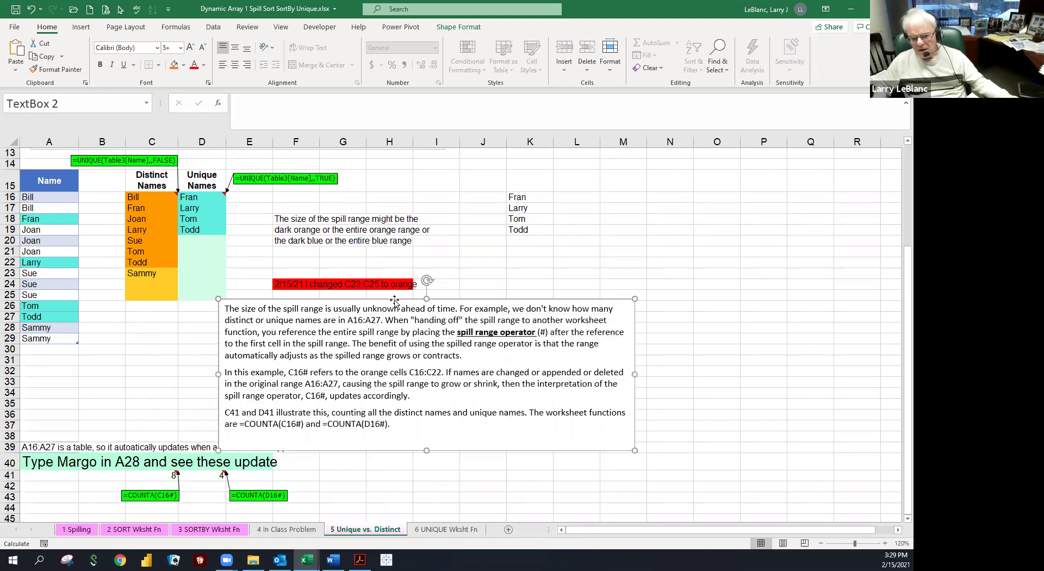
# - Review the Distinct Names and Unique Names spills in columns C and D, their formula in C16 and the spilled formula in K17
pyautogui.click(155, 217)
pyautogui.click(145, 197)
pyautogui.press('Down')
pyautogui.click(144, 200)
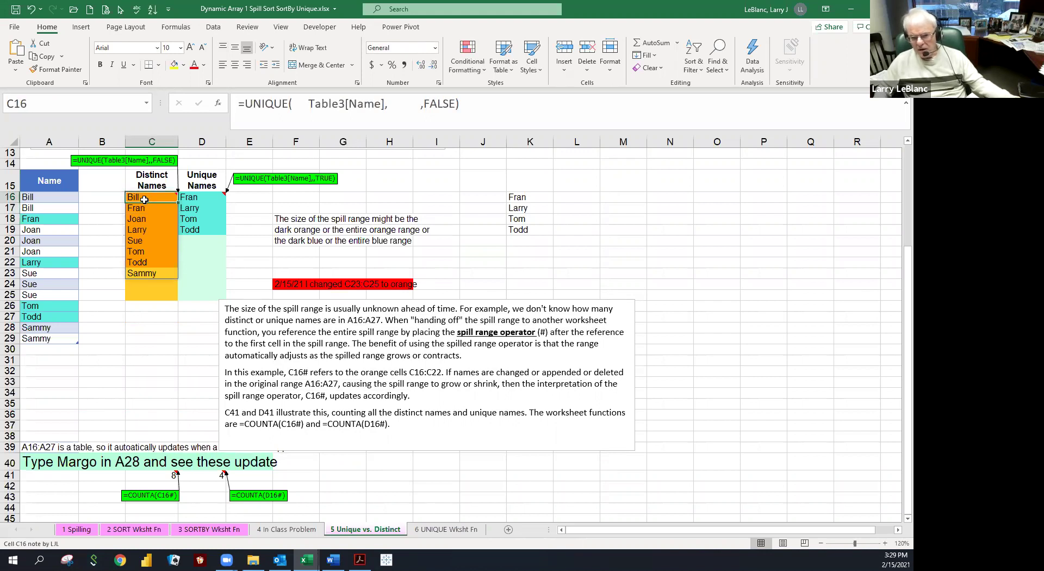
pyautogui.moveTo(149, 180); pyautogui.dragTo(147, 307)
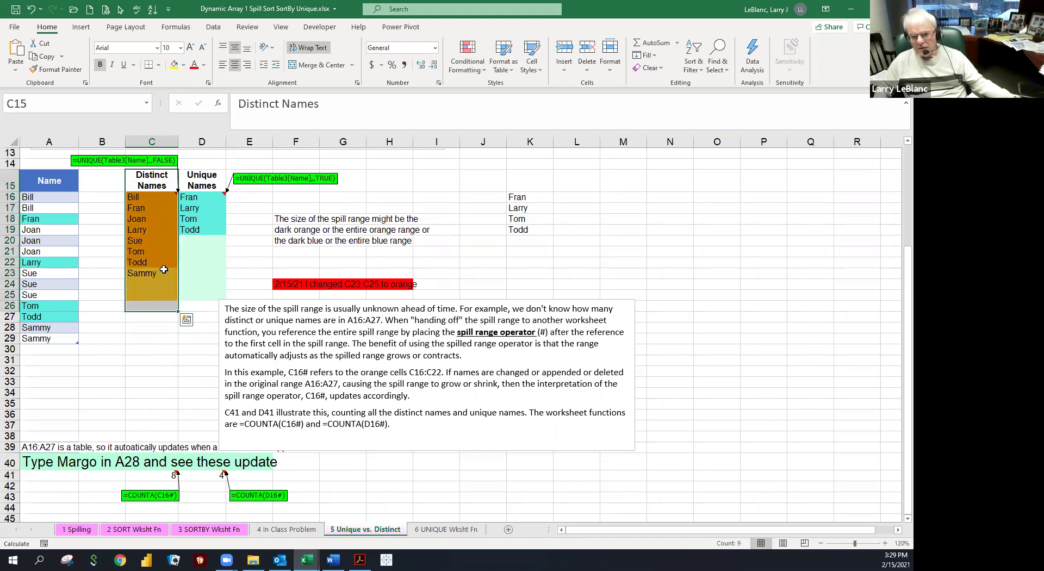
pyautogui.moveTo(202, 187); pyautogui.dragTo(202, 253)
pyautogui.click(149, 198)
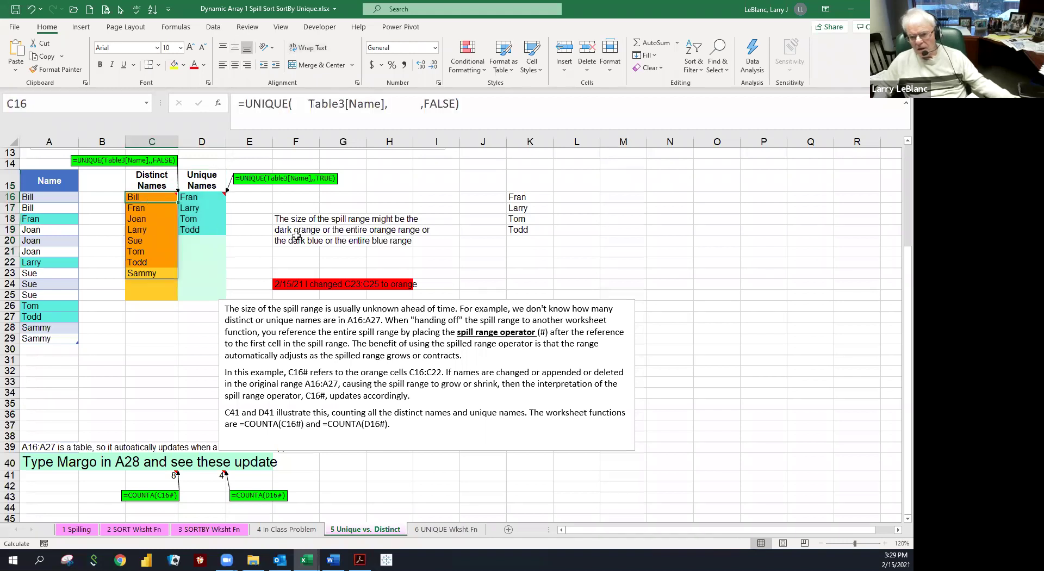
pyautogui.click(520, 207)
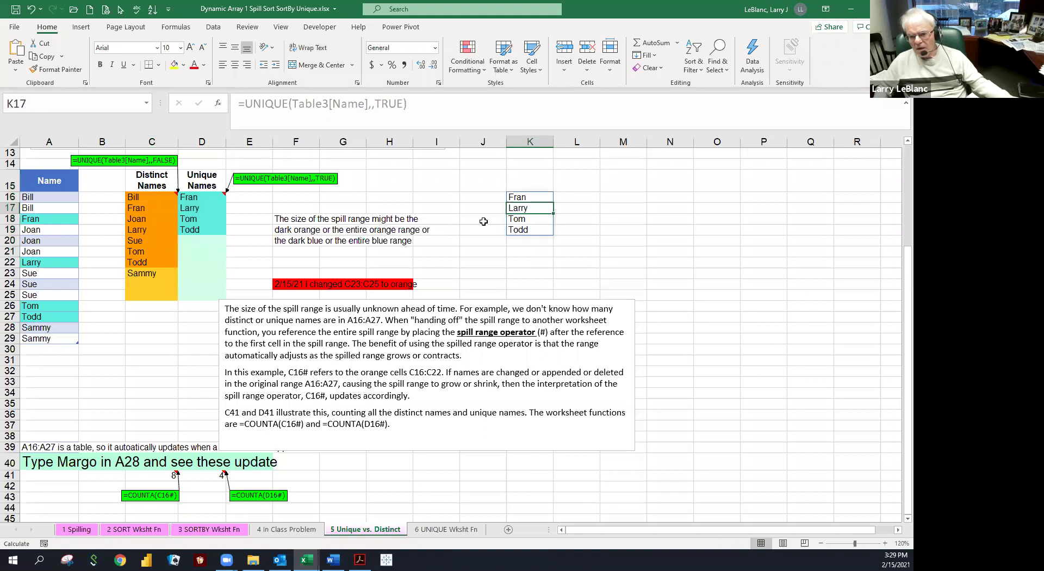
# - Enter =UNIQUE(Table3[Name]) in M17, leaving both optional arguments at their defaults
pyautogui.click(616, 207)
pyautogui.write('=')
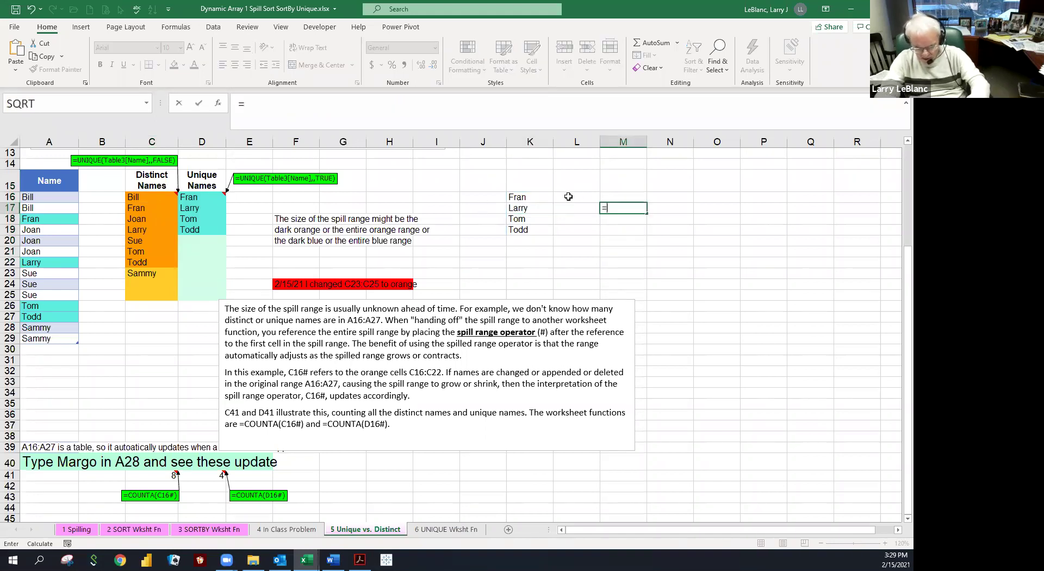
pyautogui.write('unique(')
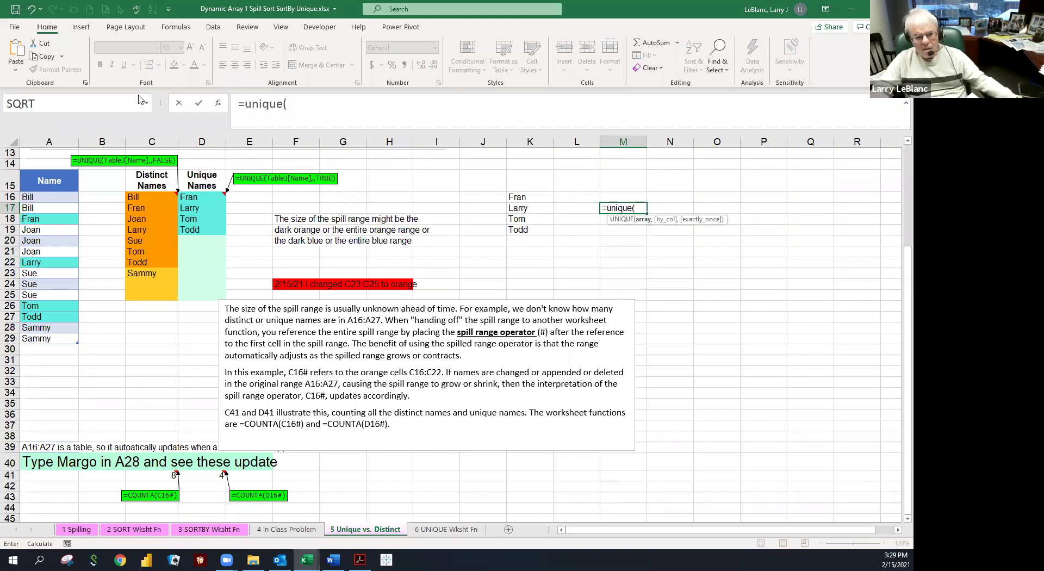
pyautogui.moveTo(48, 195); pyautogui.dragTo(33, 337)
pyautogui.hotkey('ctrl', 'Return')
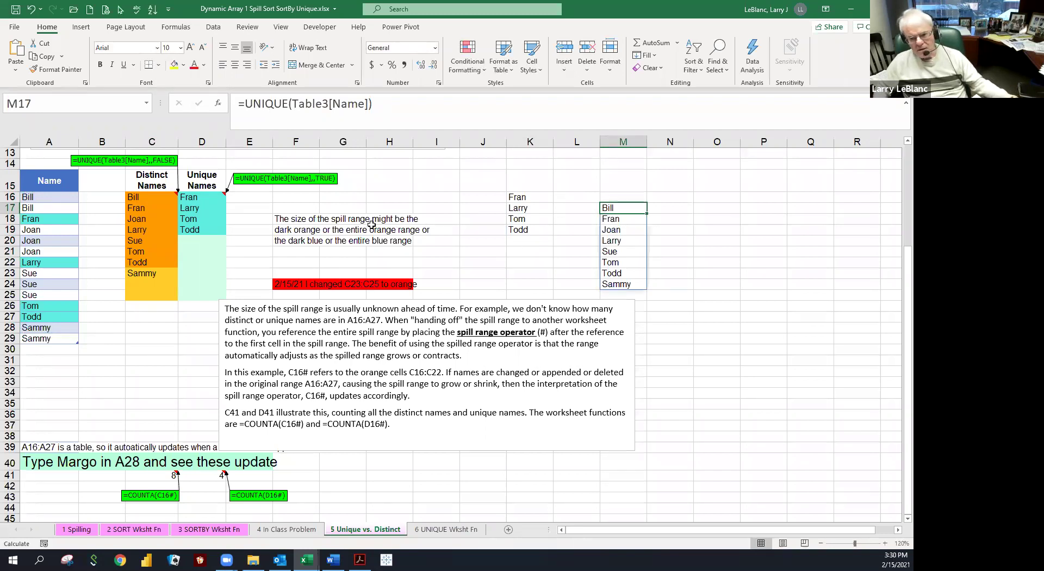
# - Inspect the spill range M17:M24 and the UNIQUE function in the formula of M17
pyautogui.moveTo(607, 209); pyautogui.dragTo(607, 283)
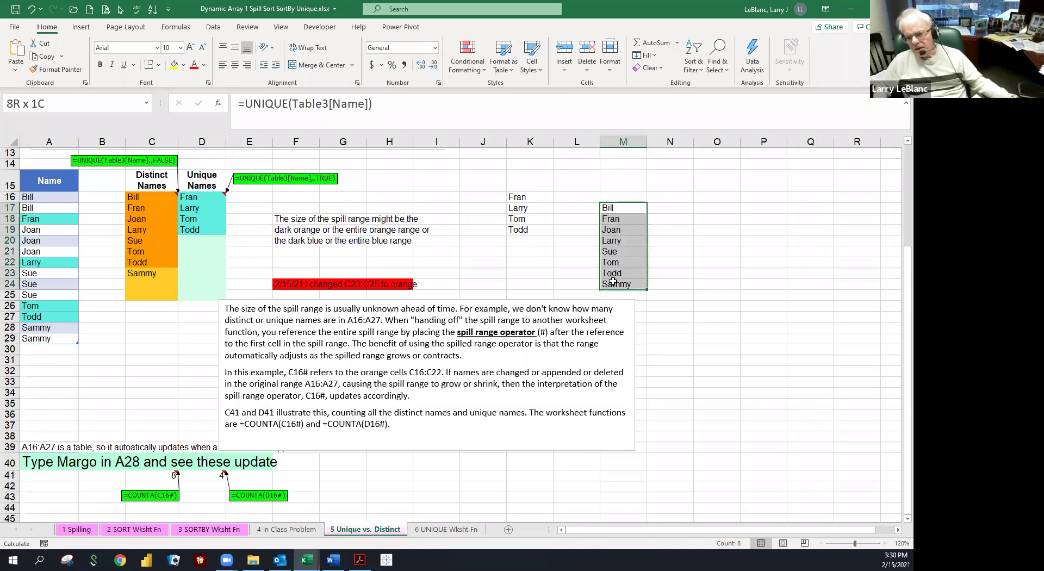
pyautogui.click(609, 210)
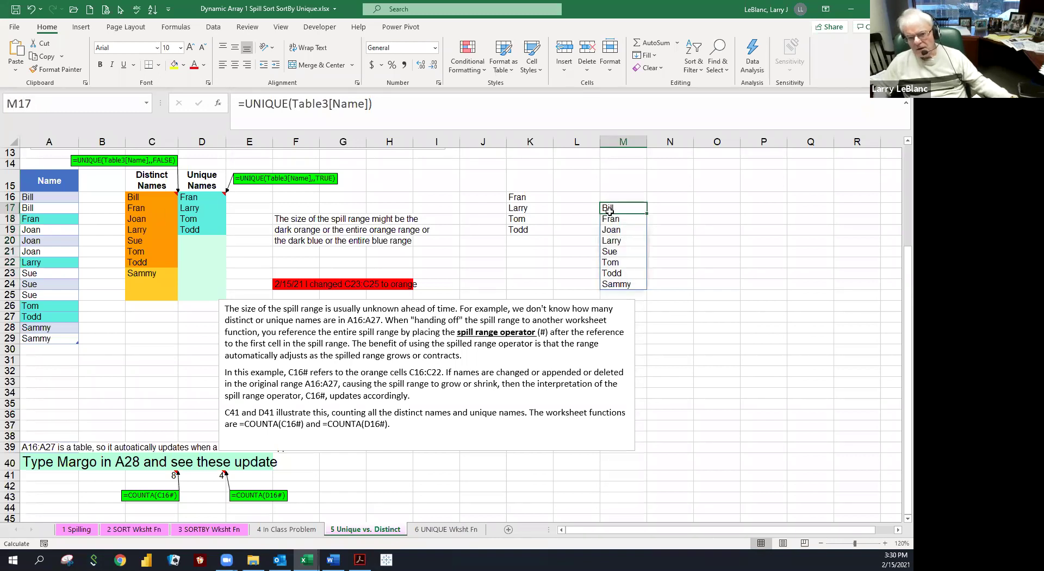
pyautogui.doubleClick(271, 103)
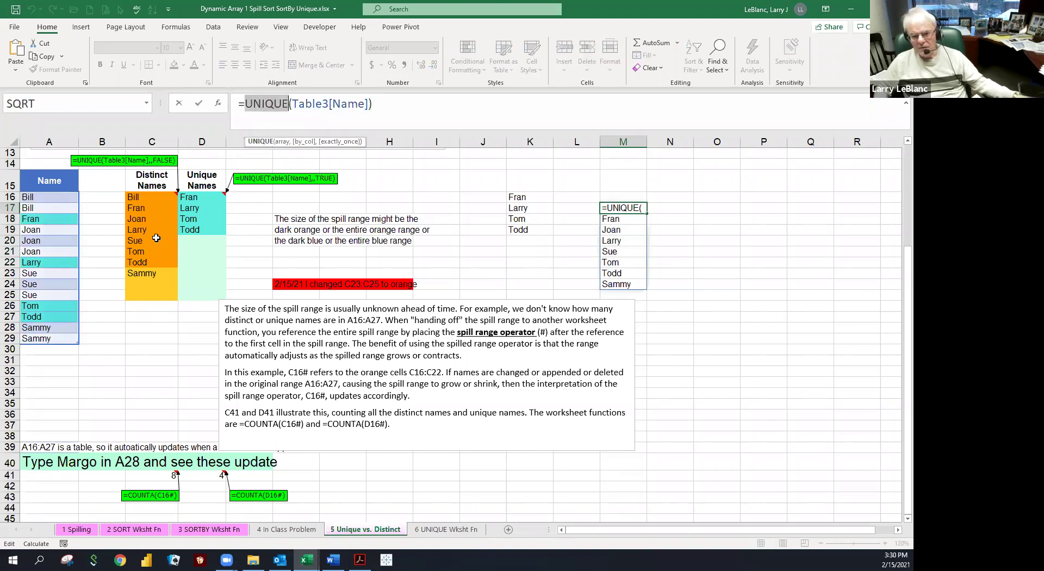
pyautogui.press('Escape')
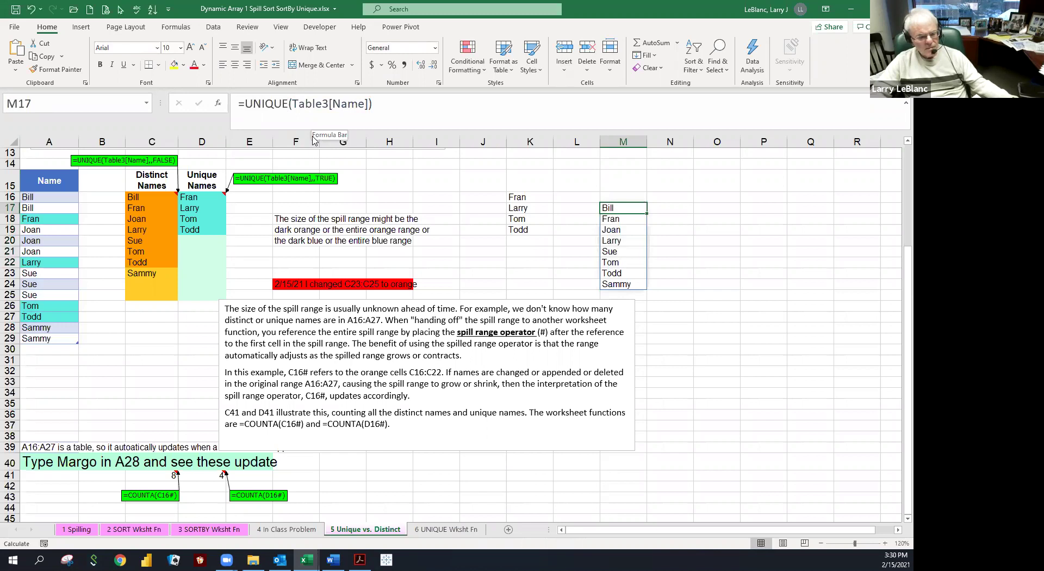
# - Open the 6 UNIQUE Wksht Fn sheet and examine the Customer Name, Service Type and Amount Spent columns of the auto repair table
pyautogui.click(423, 530)
pyautogui.moveTo(233, 270); pyautogui.dragTo(242, 306)
pyautogui.scroll(2, 244, 298)
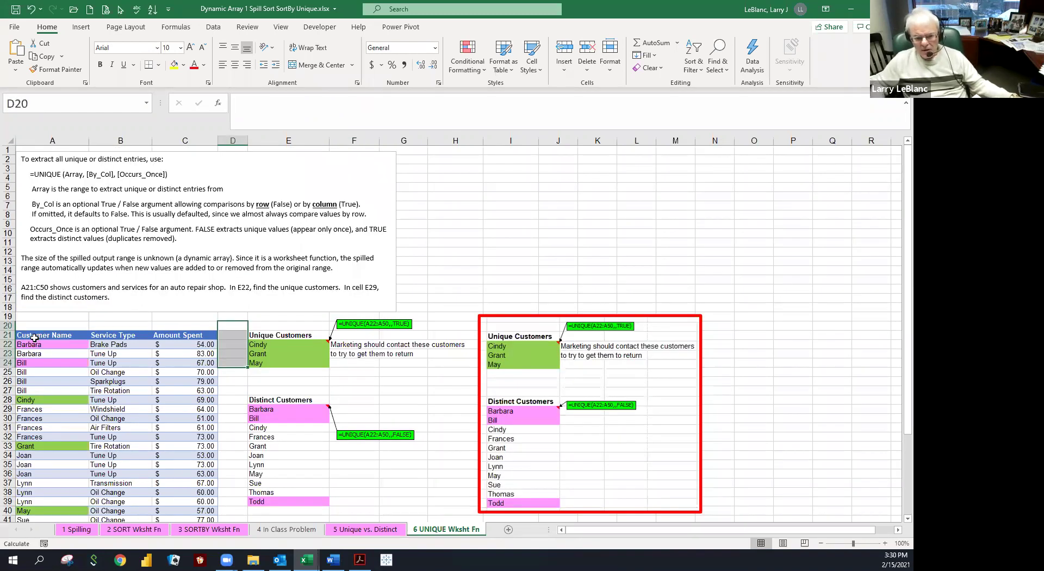
pyautogui.moveTo(33, 337); pyautogui.dragTo(50, 494)
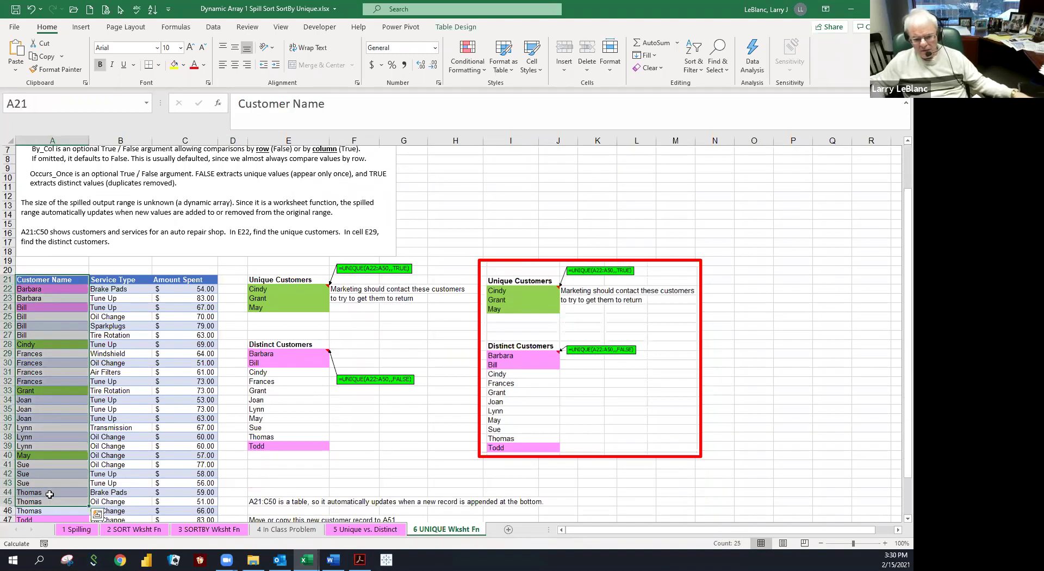
pyautogui.scroll(-2, 55, 484)
pyautogui.scroll(4, 56, 482)
pyautogui.moveTo(116, 336); pyautogui.dragTo(106, 422)
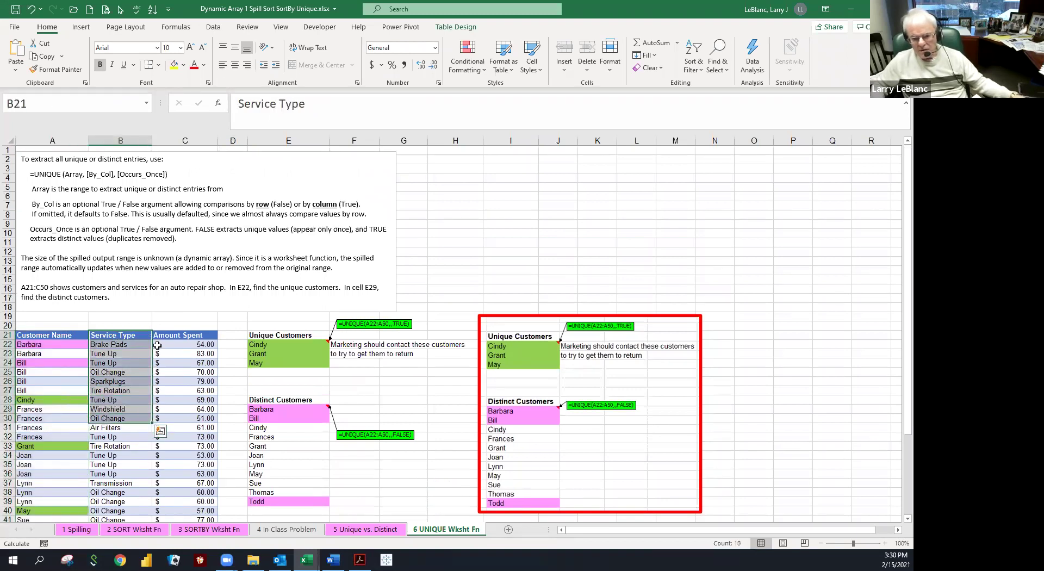
pyautogui.moveTo(166, 336); pyautogui.dragTo(173, 436)
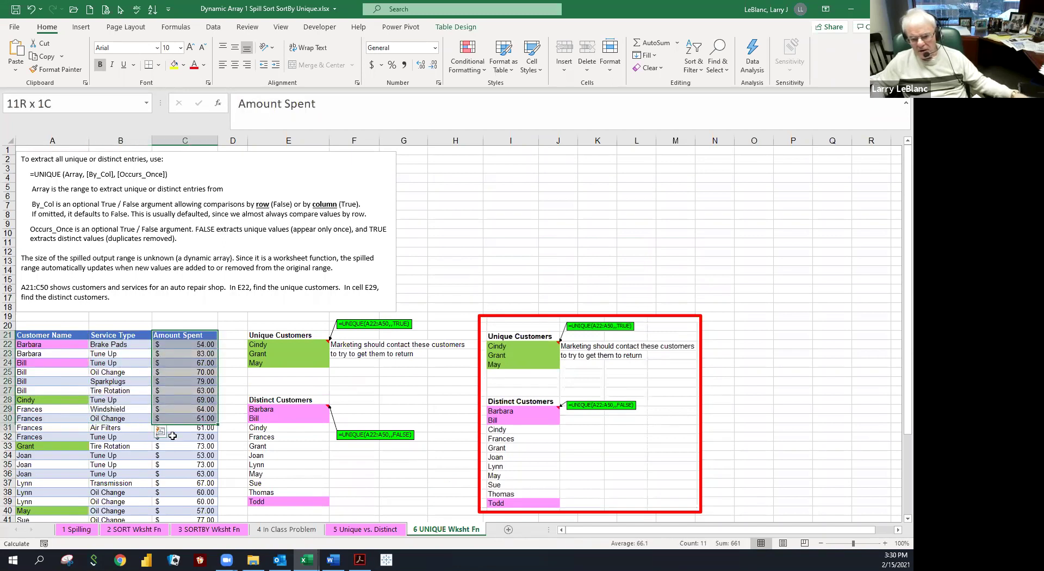
# - Review the UNIQUE function's syntax and the explanation of its optional By_Col argument in the notes text box
pyautogui.click(136, 411)
pyautogui.click(158, 411)
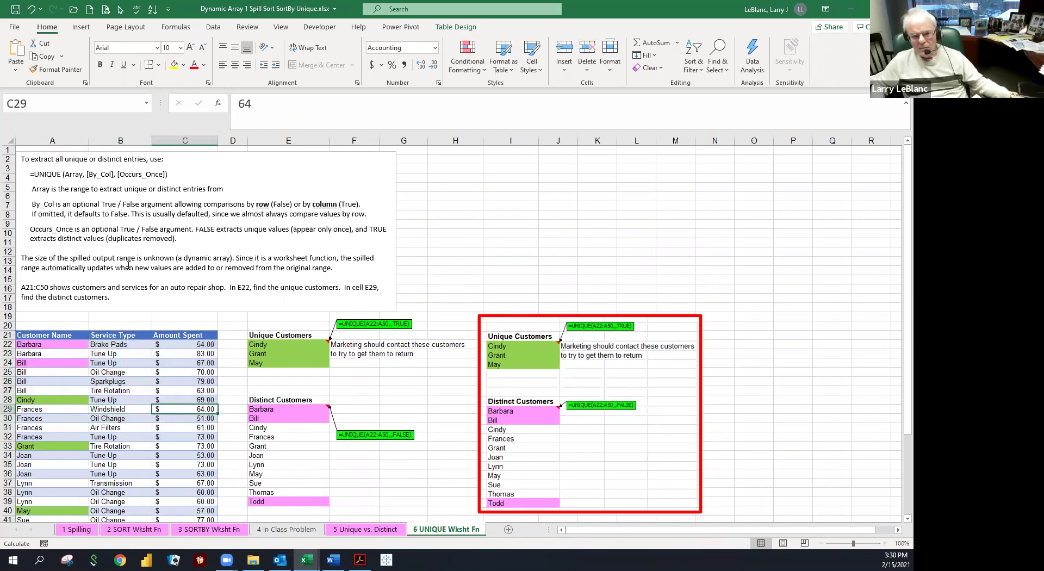
pyautogui.click(51, 160)
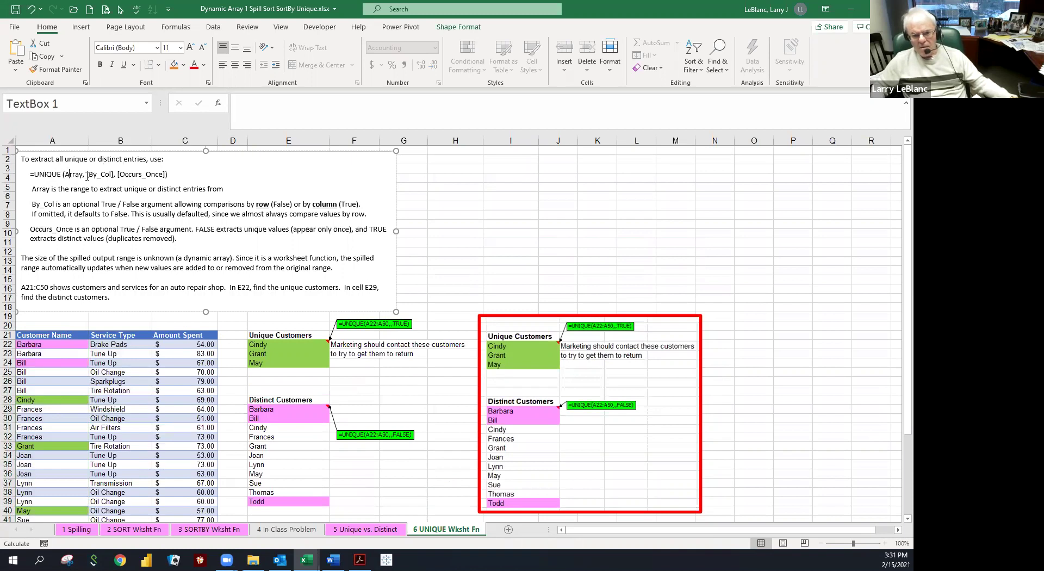
pyautogui.moveTo(82, 175); pyautogui.dragTo(108, 179)
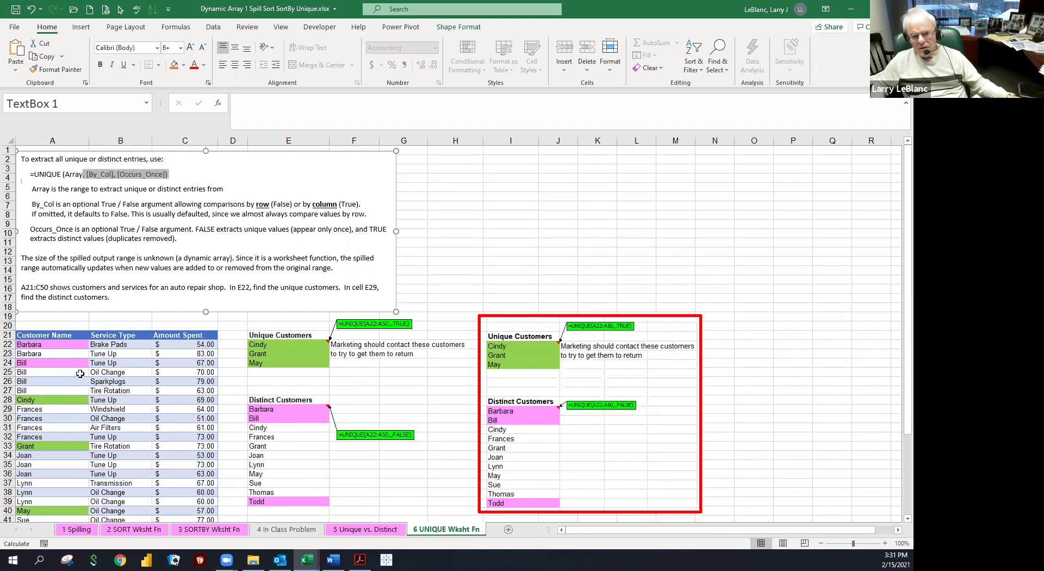
pyautogui.click(128, 240)
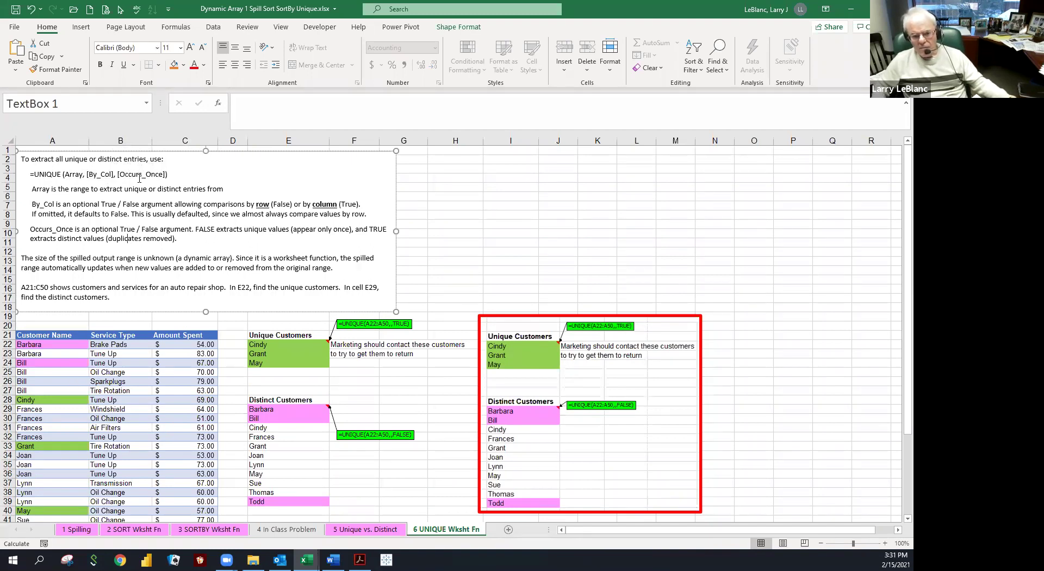
pyautogui.moveTo(34, 206); pyautogui.dragTo(223, 224)
pyautogui.click(220, 223)
pyautogui.click(197, 214)
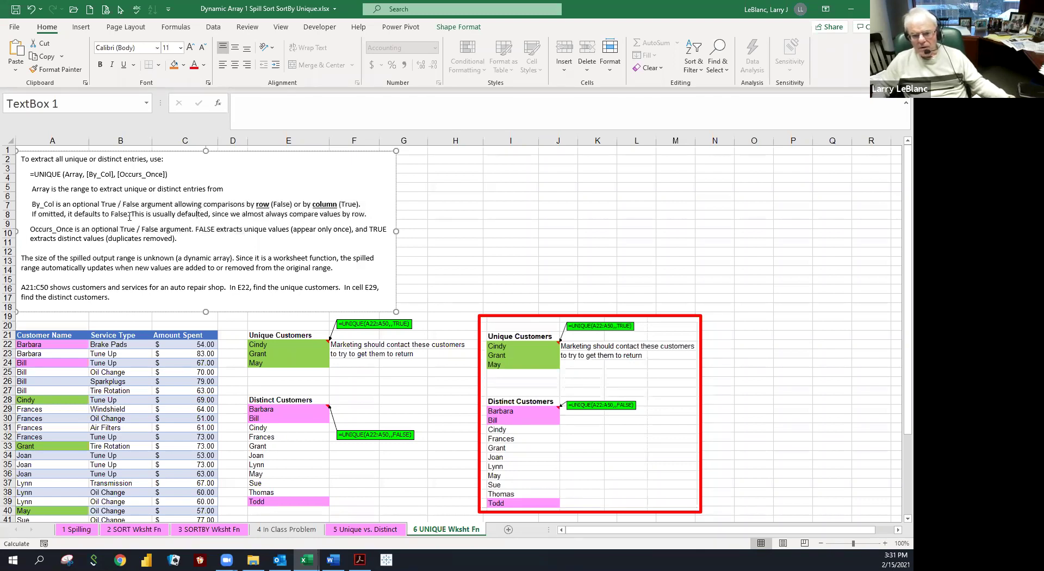
pyautogui.click(61, 214)
pyautogui.moveTo(130, 213); pyautogui.dragTo(328, 222)
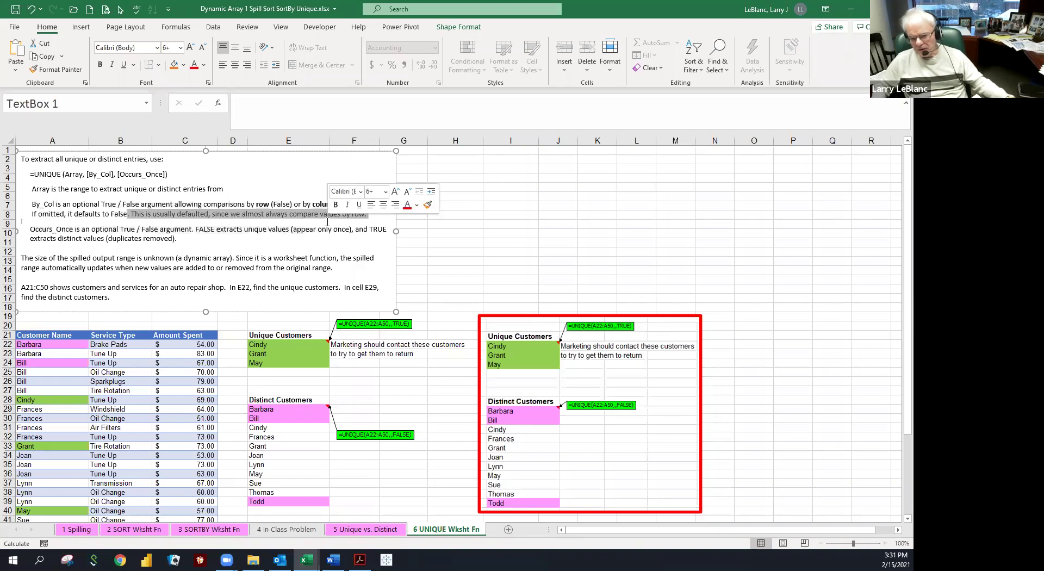
pyautogui.click(304, 223)
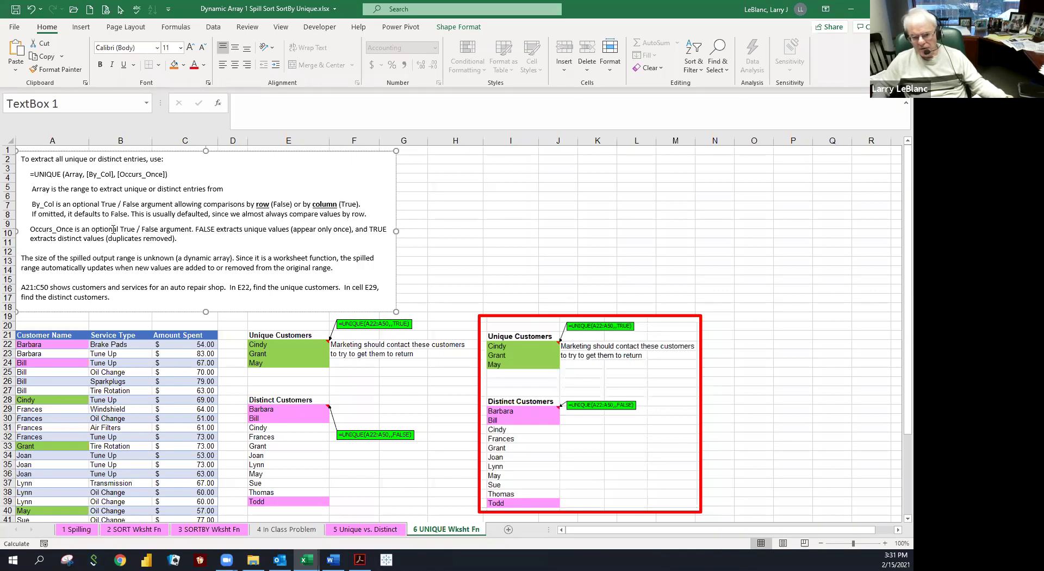
# - Read the Occurs_Once explanation, comparing the TRUE and FALSE settings for extracting unique and distinct values
pyautogui.moveTo(219, 231); pyautogui.dragTo(278, 234)
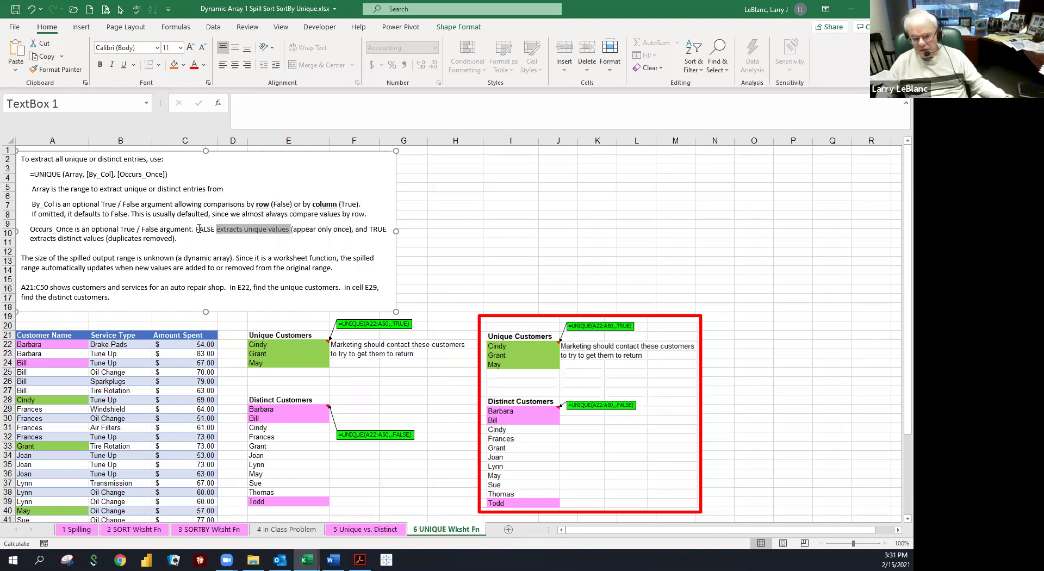
pyautogui.moveTo(196, 229); pyautogui.dragTo(275, 229)
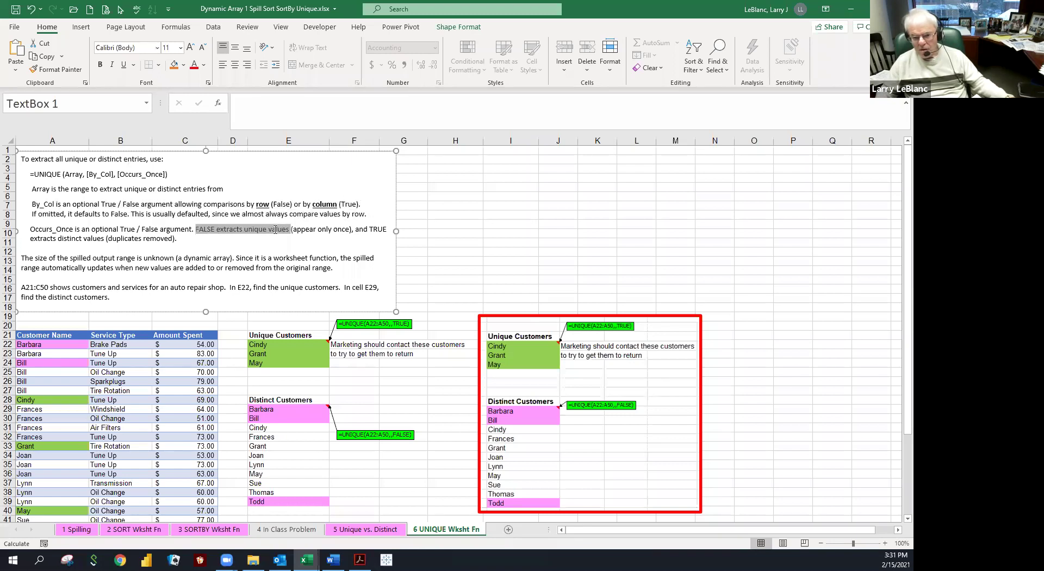
pyautogui.click(275, 230)
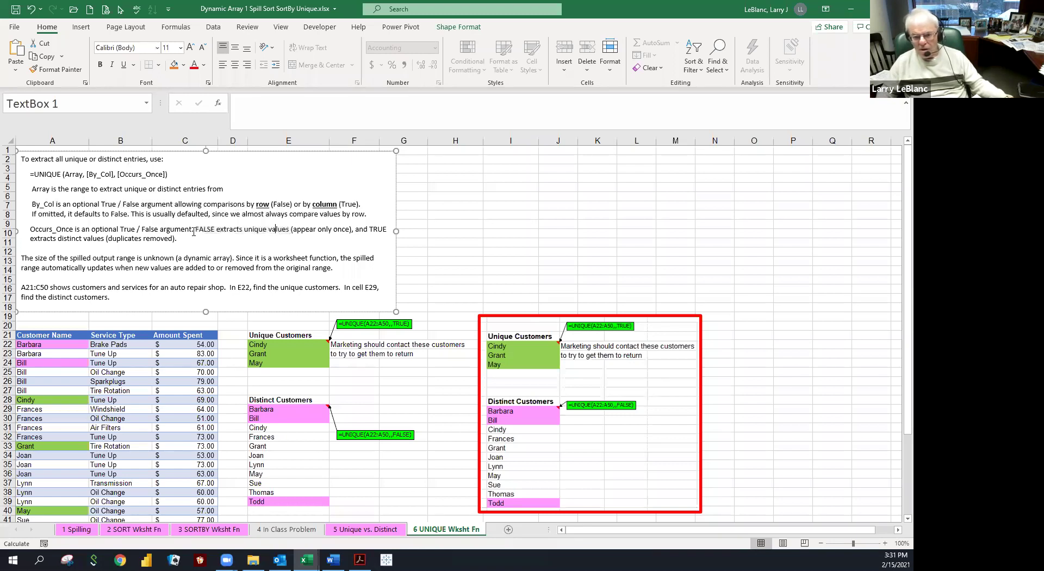
pyautogui.moveTo(39, 238); pyautogui.dragTo(162, 242)
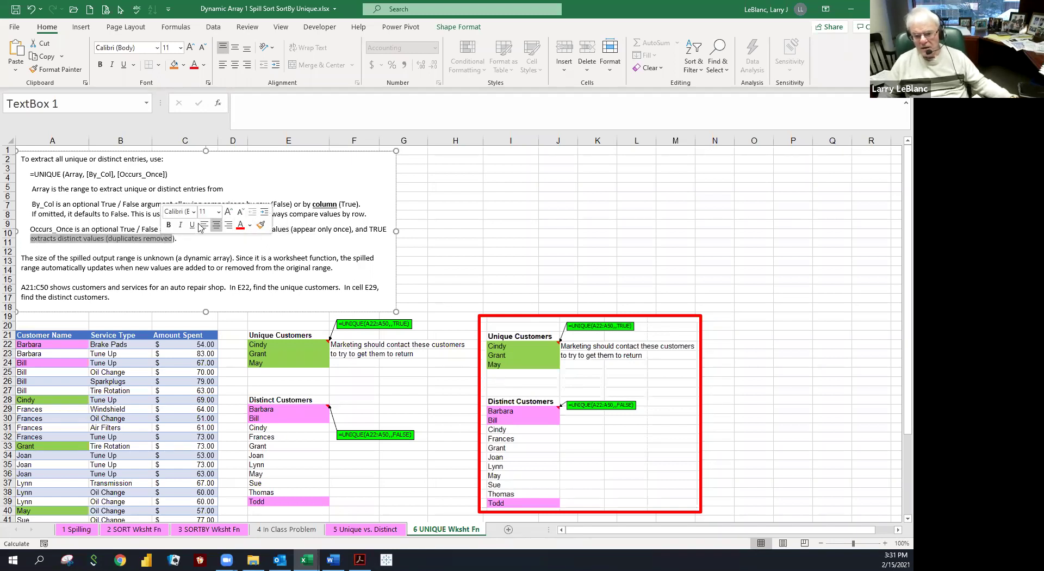
pyautogui.click(55, 239)
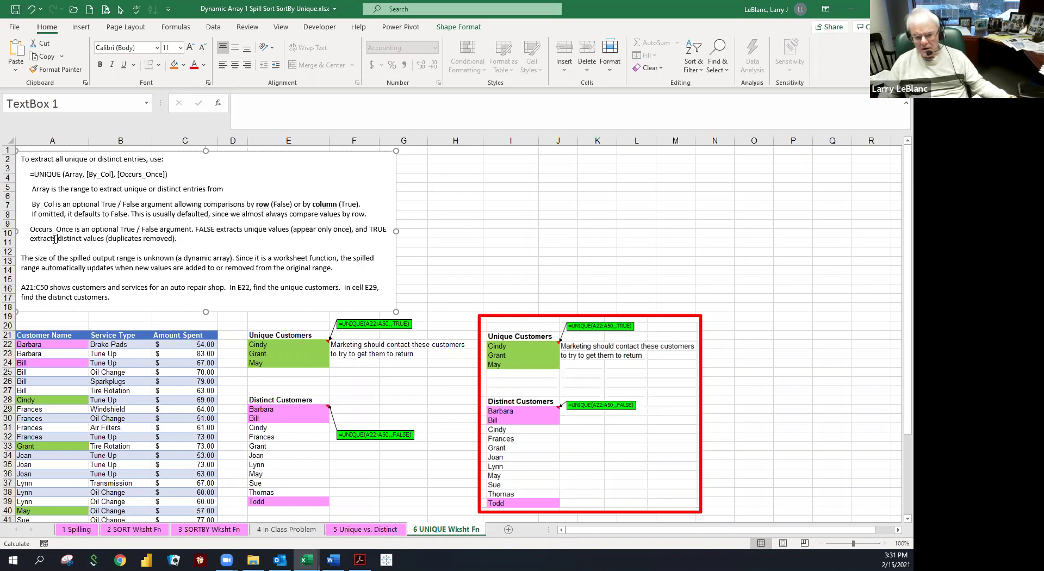
pyautogui.click(107, 240)
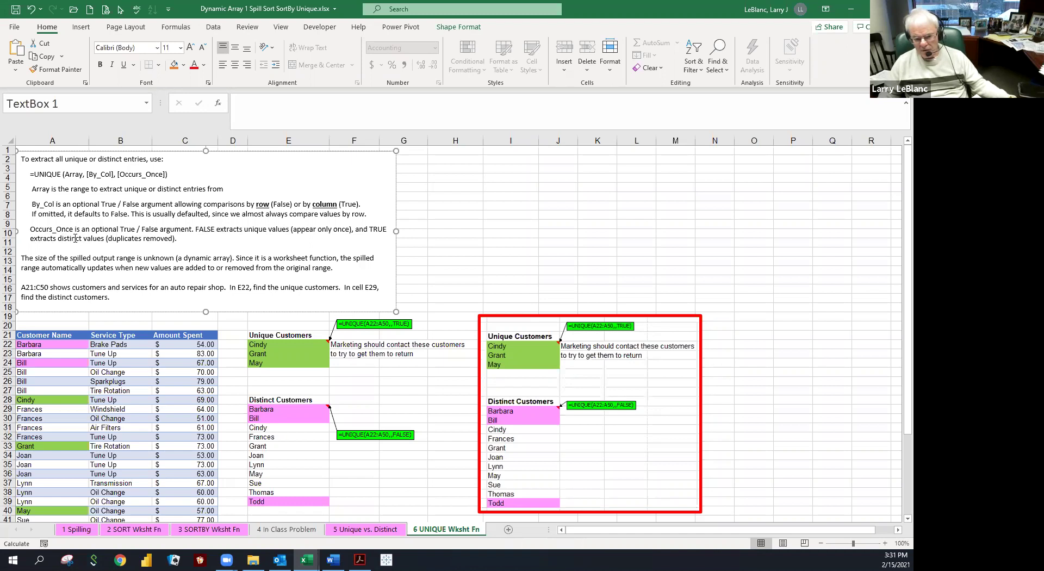
pyautogui.click(112, 239)
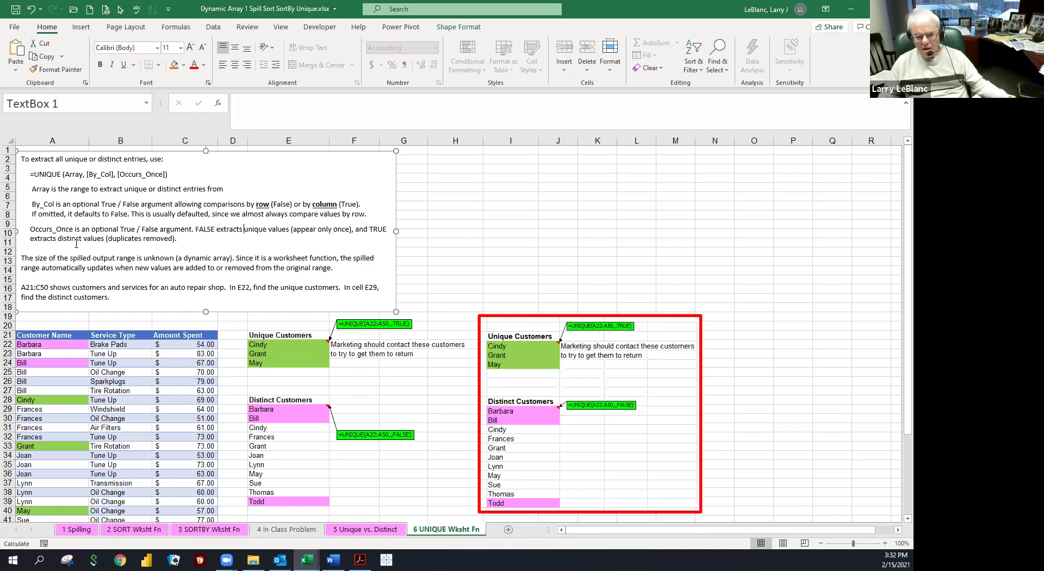
# - Read the notes on the dynamic spilled range size and the task description for E22 and E29
pyautogui.moveTo(40, 255); pyautogui.dragTo(235, 259)
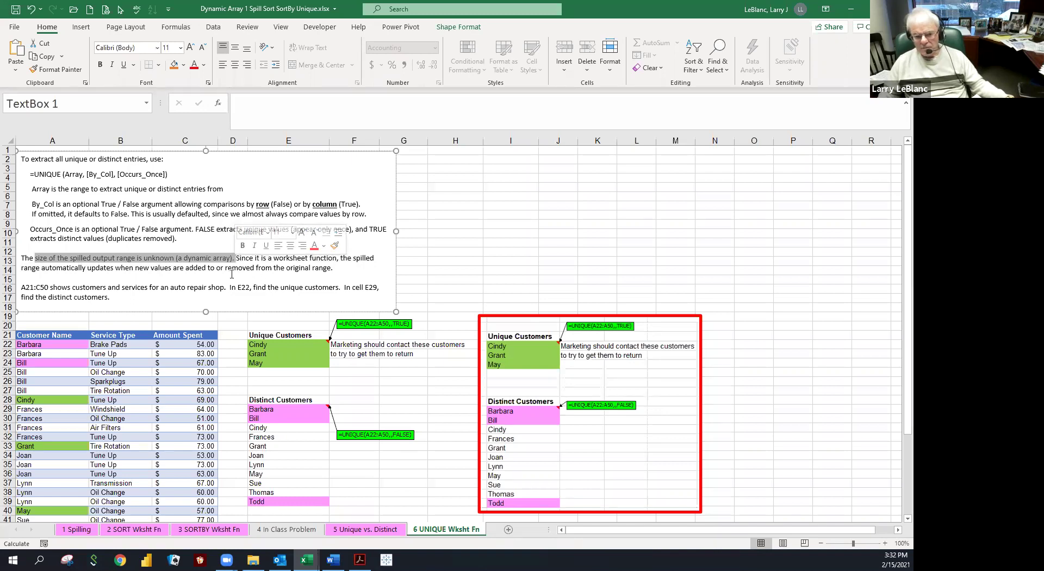
pyautogui.click(231, 275)
pyautogui.click(63, 268)
pyautogui.scroll(-2, 182, 274)
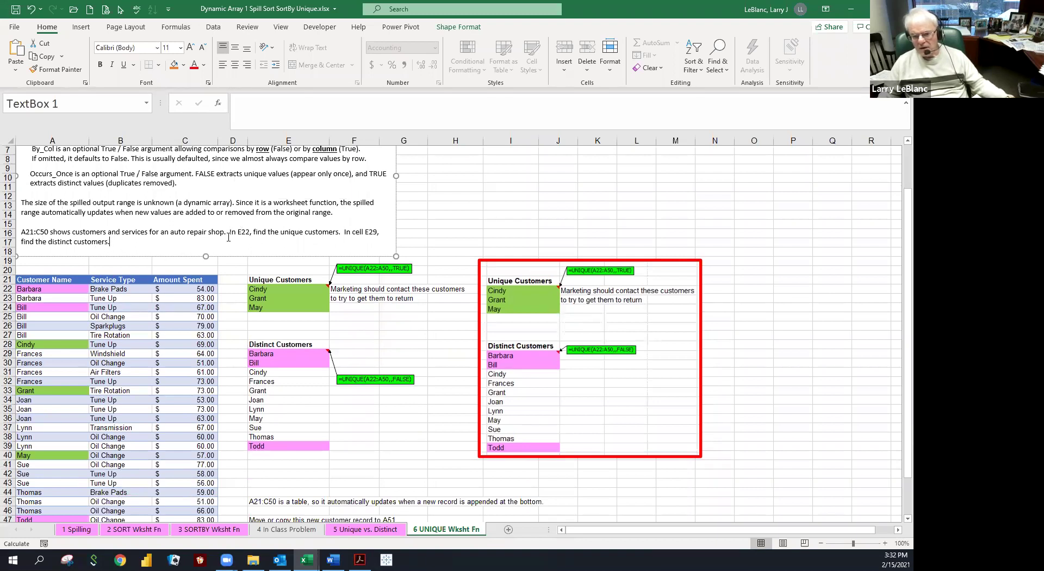
pyautogui.click(40, 242)
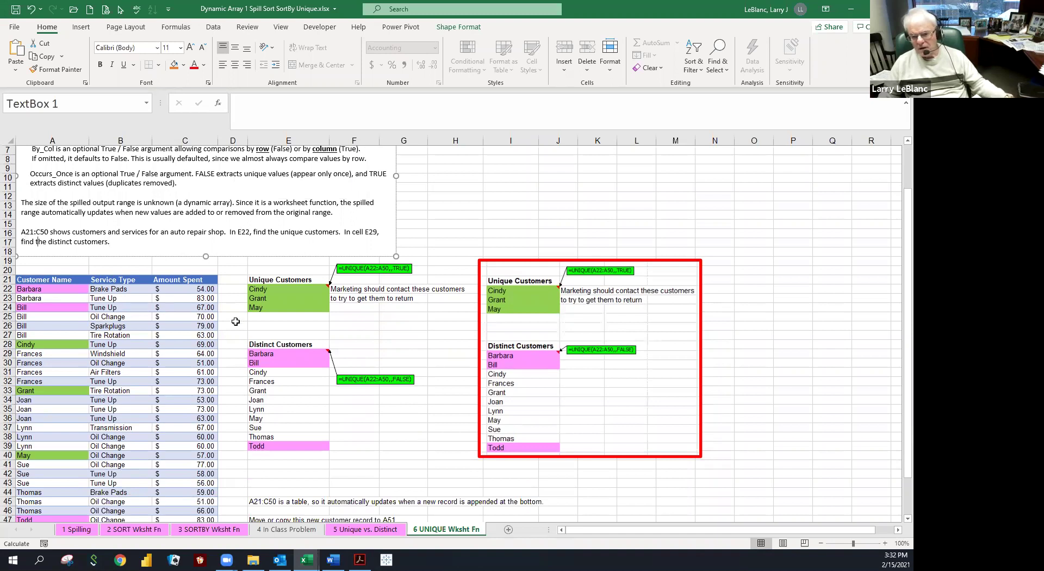
# - Examine the UNIQUE formula in E22, its spilled unique customers and the marketing note beside them
pyautogui.click(261, 292)
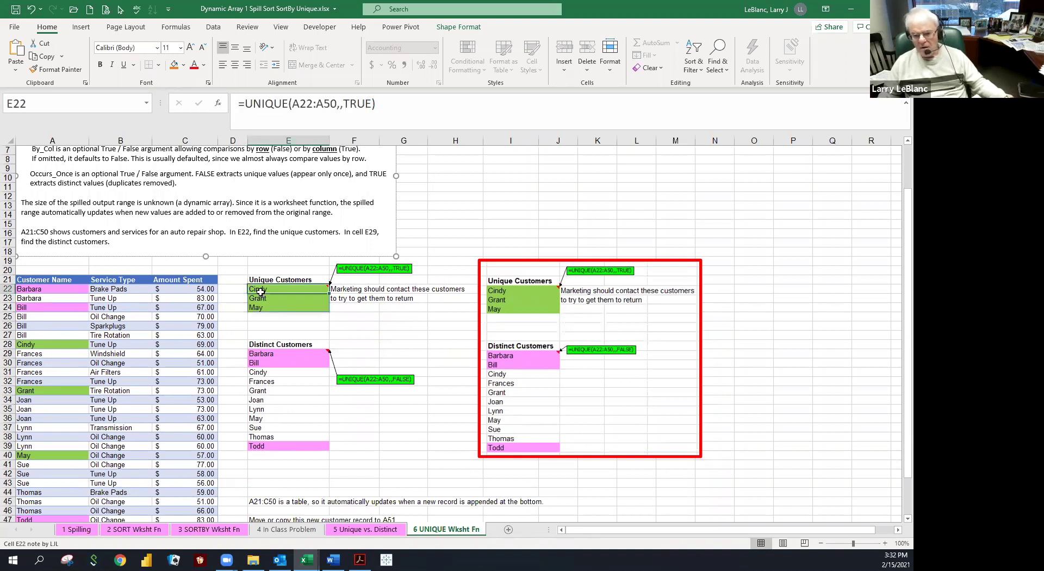
pyautogui.moveTo(260, 292); pyautogui.dragTo(263, 309)
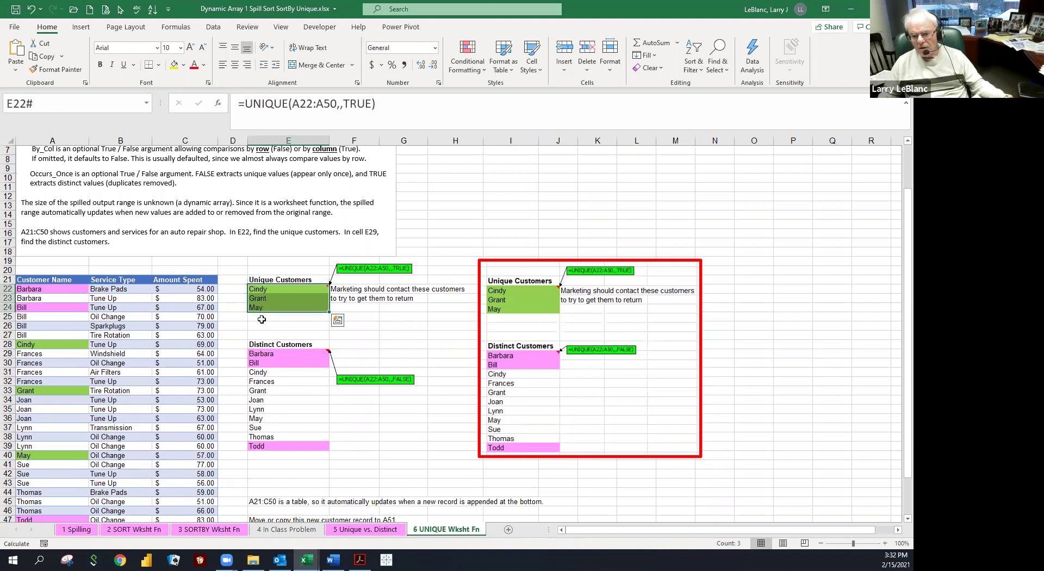
pyautogui.click(265, 314)
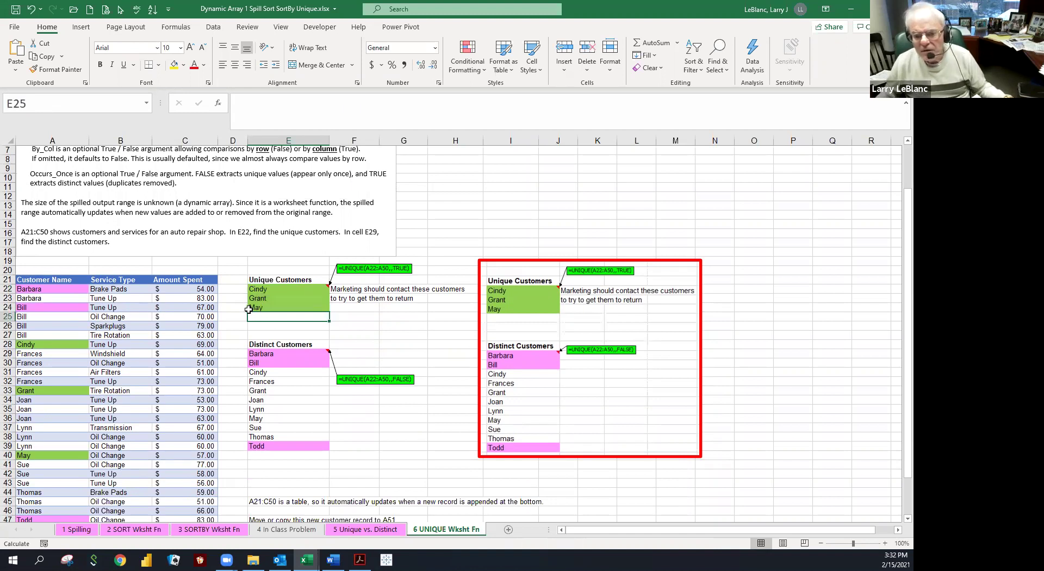
pyautogui.click(257, 299)
pyautogui.moveTo(257, 299); pyautogui.dragTo(258, 308)
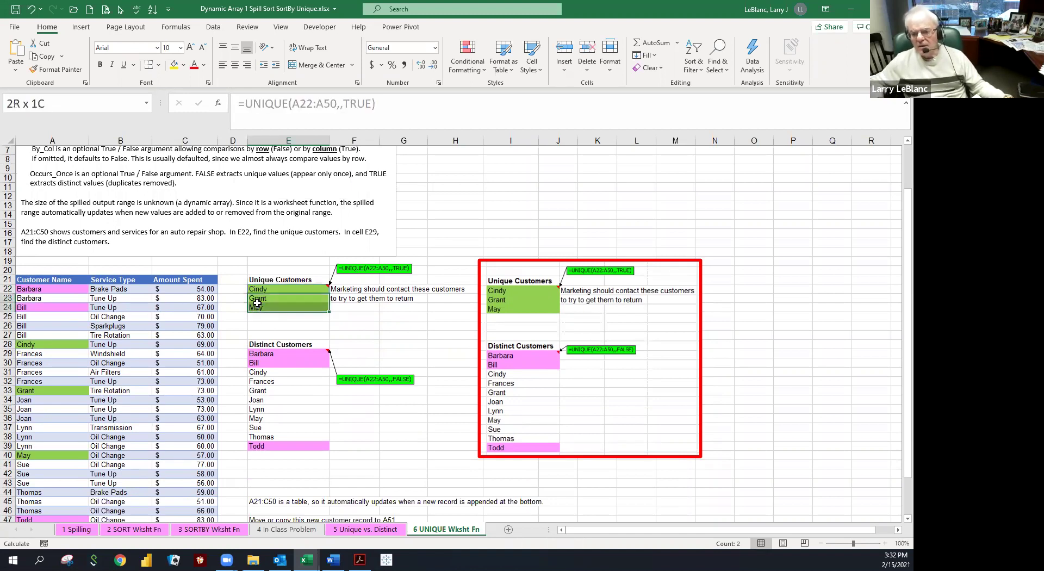
pyautogui.moveTo(338, 292); pyautogui.dragTo(338, 298)
pyautogui.click(338, 298)
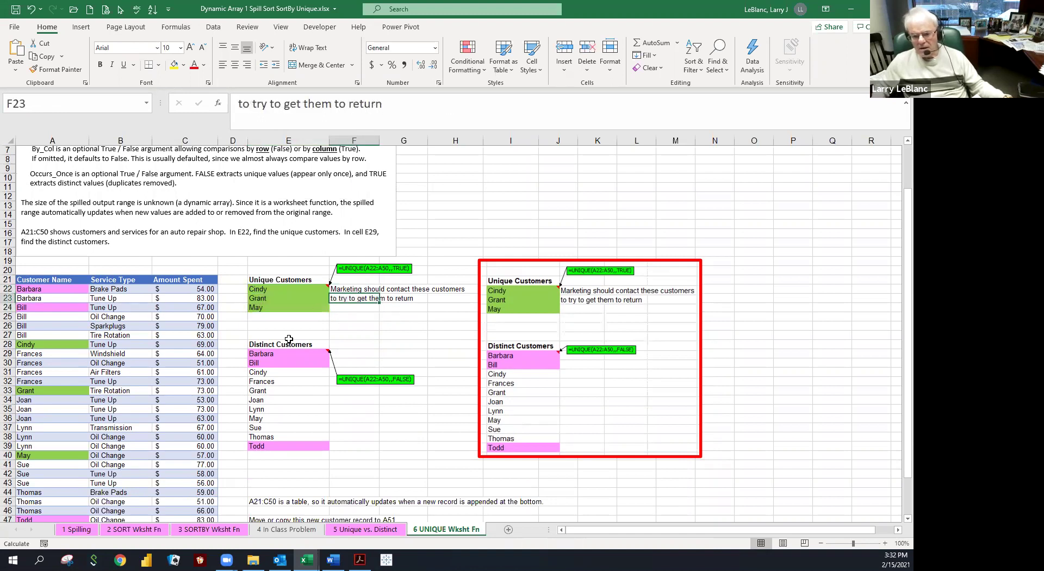
# - Compare the repeated customer names in column A with the Distinct Customers list spilled from E29
pyautogui.click(269, 344)
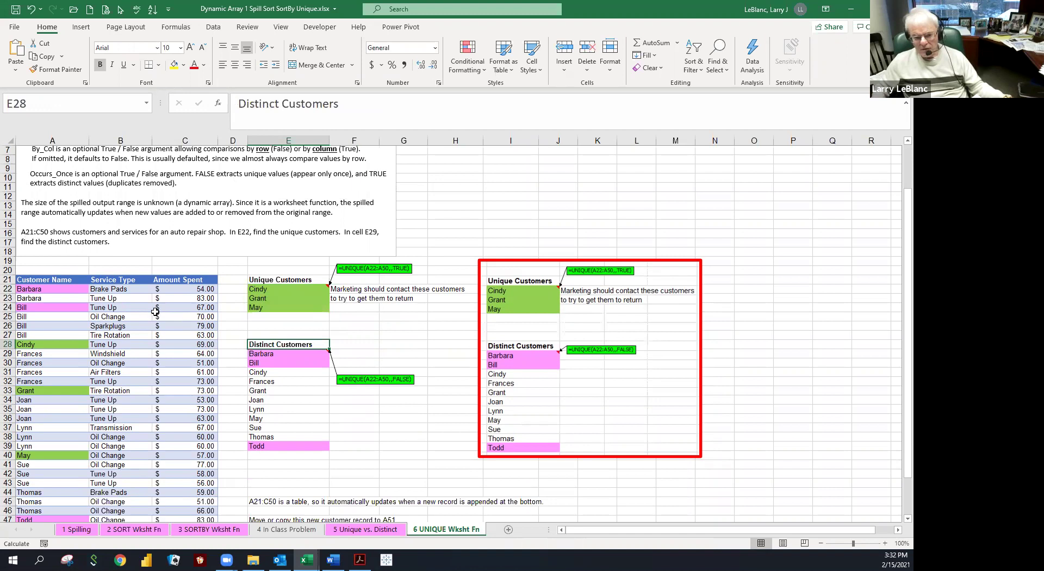
pyautogui.click(53, 292)
pyautogui.moveTo(53, 292); pyautogui.dragTo(53, 299)
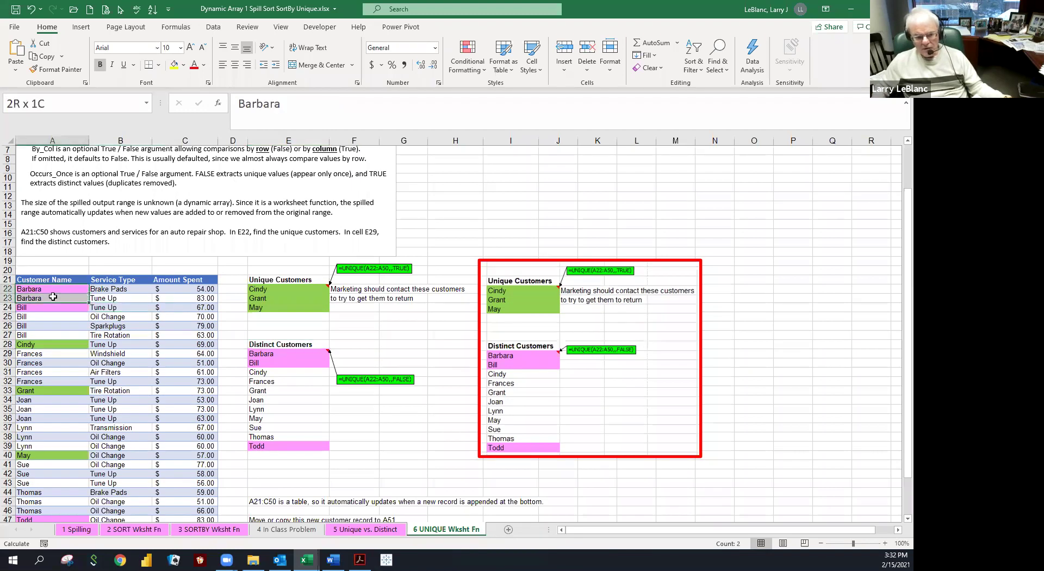
pyautogui.click(254, 353)
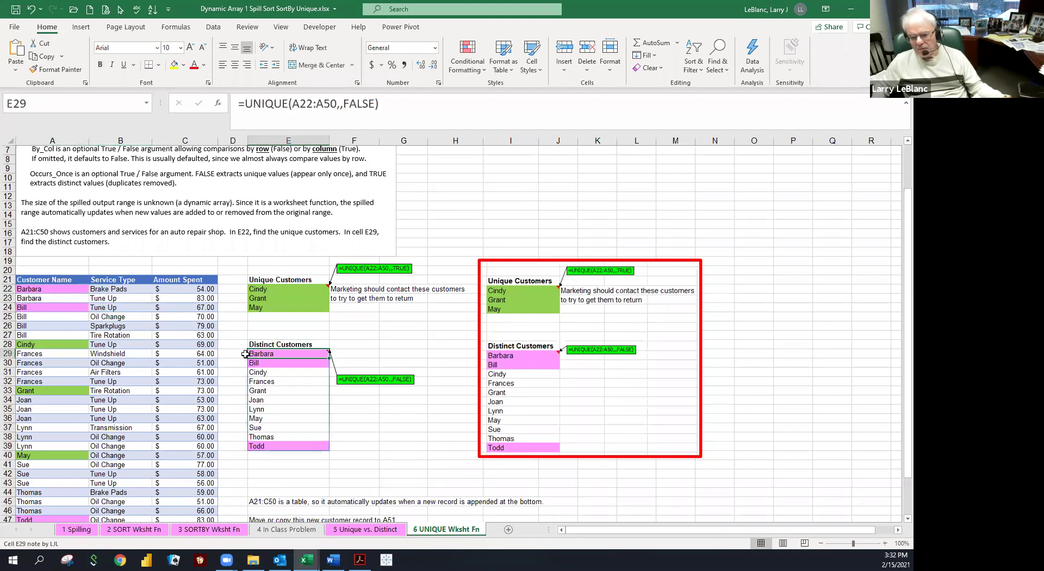
pyautogui.moveTo(49, 310); pyautogui.dragTo(49, 330)
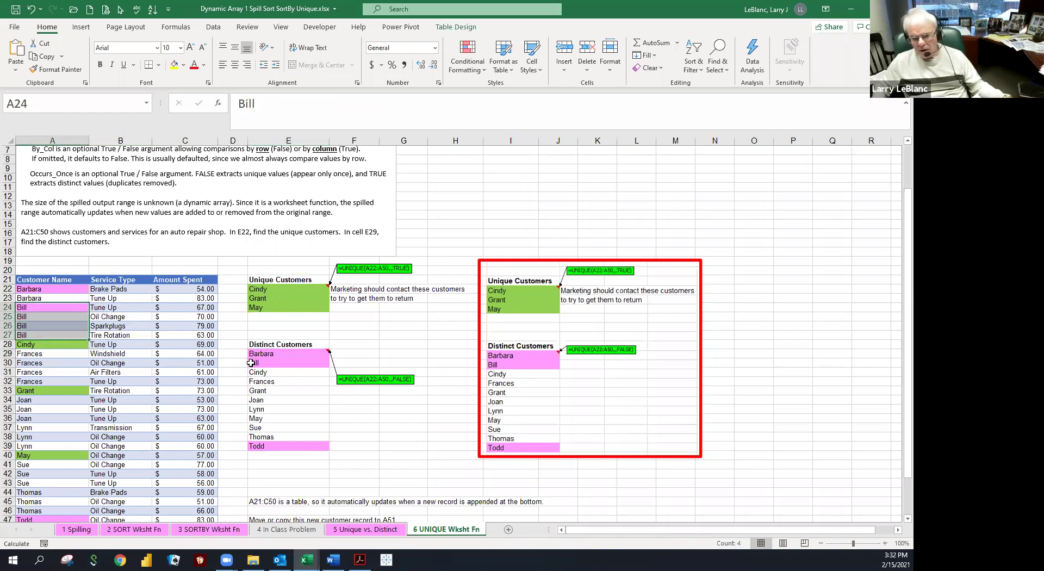
pyautogui.click(249, 363)
pyautogui.click(44, 346)
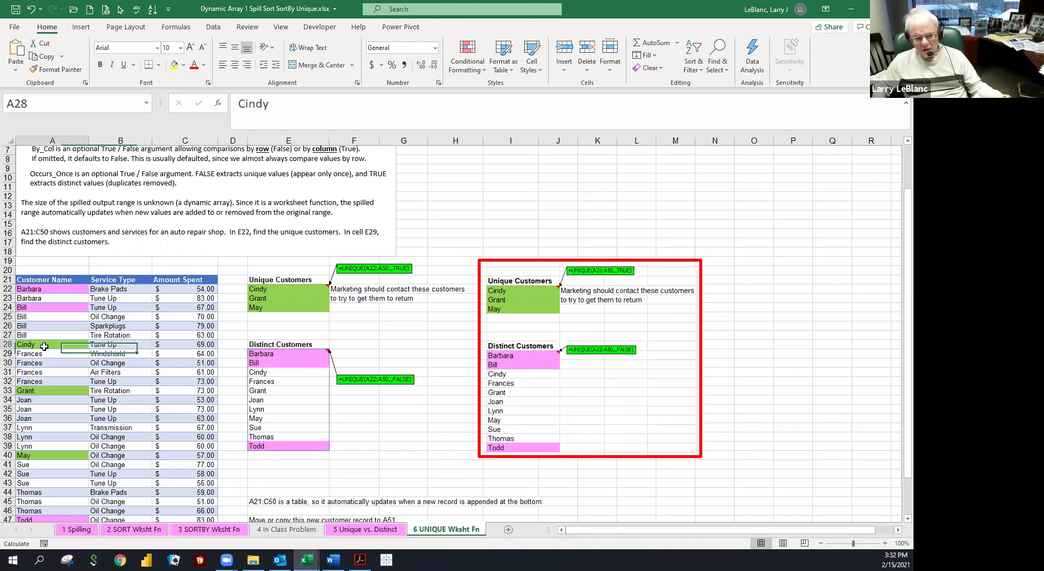
pyautogui.click(249, 388)
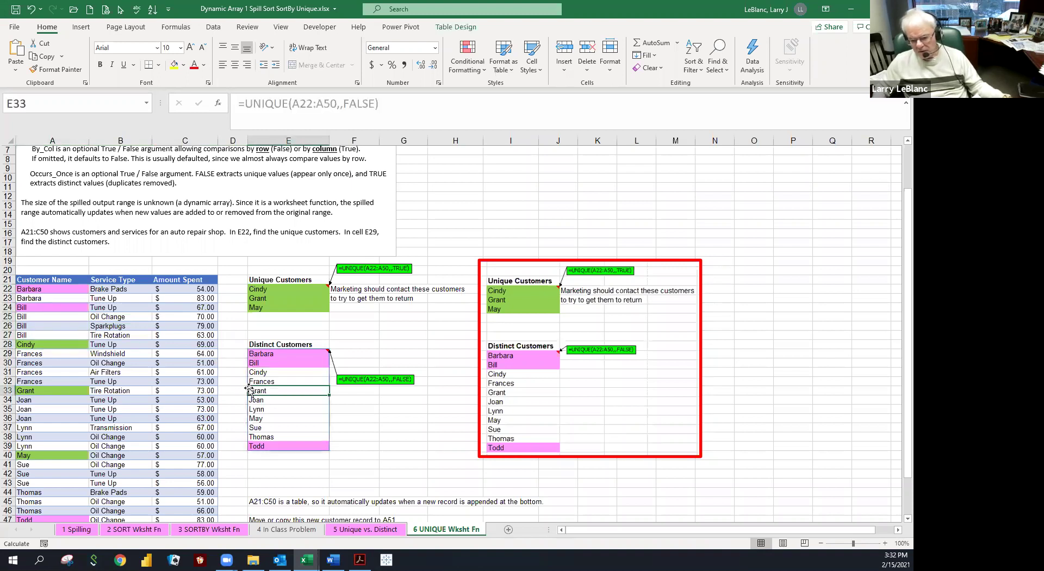
pyautogui.click(390, 466)
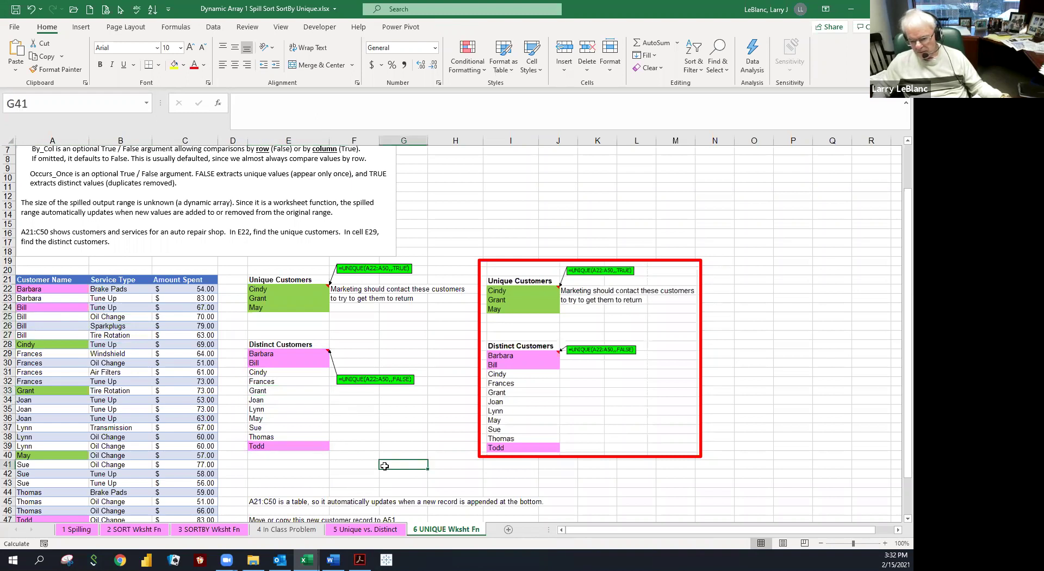
pyautogui.click(366, 466)
pyautogui.click(399, 467)
pyautogui.click(361, 465)
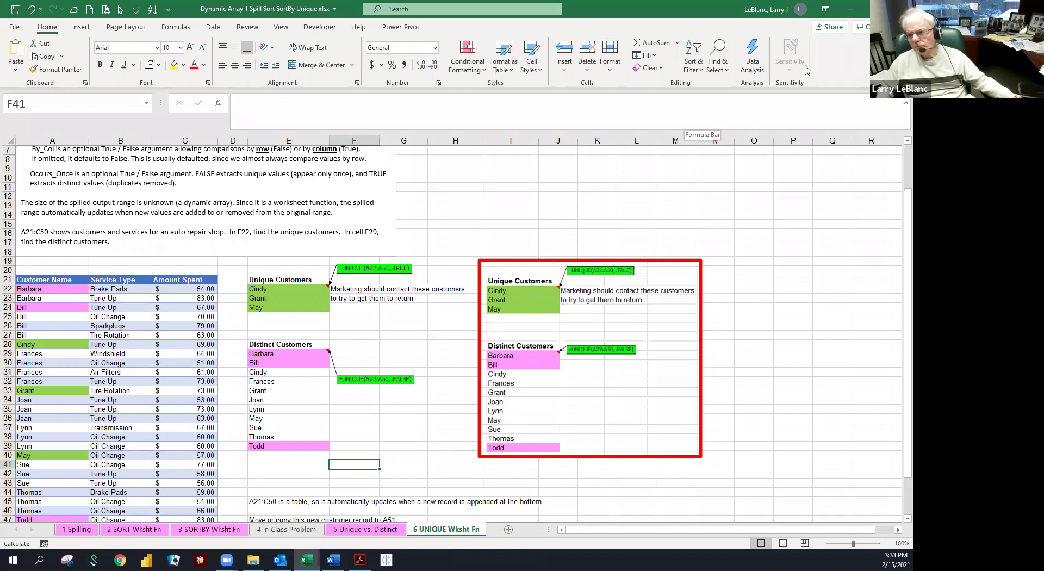
# - Switch to the Word class file list, then to page 36 of the Classpack PDF in Acrobat, and review the Class 9 topics
pyautogui.hotkey('alt', 'Tab')
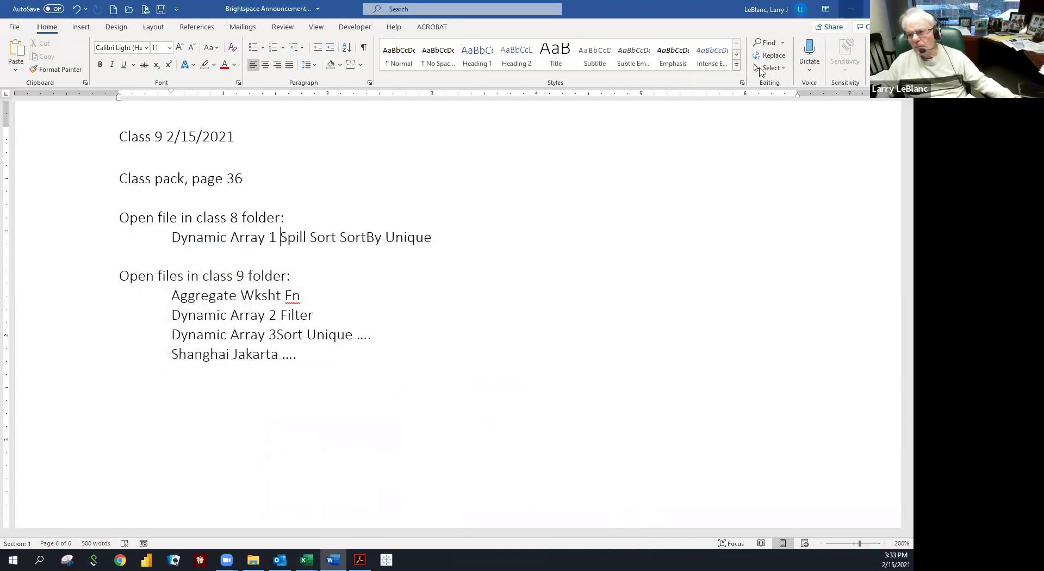
pyautogui.hotkey('alt', 'Tab')
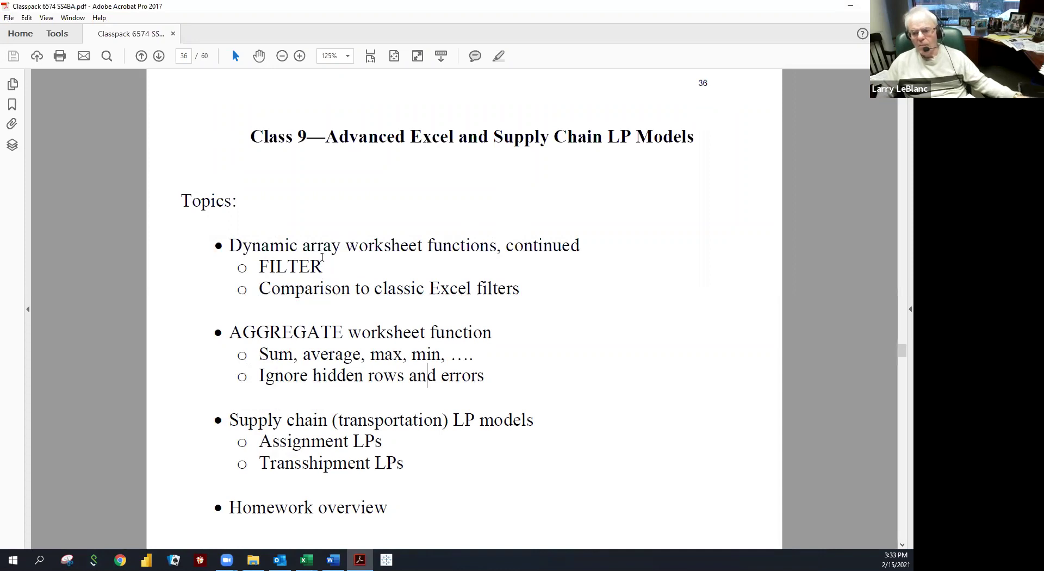
pyautogui.scroll(-1, 322, 257)
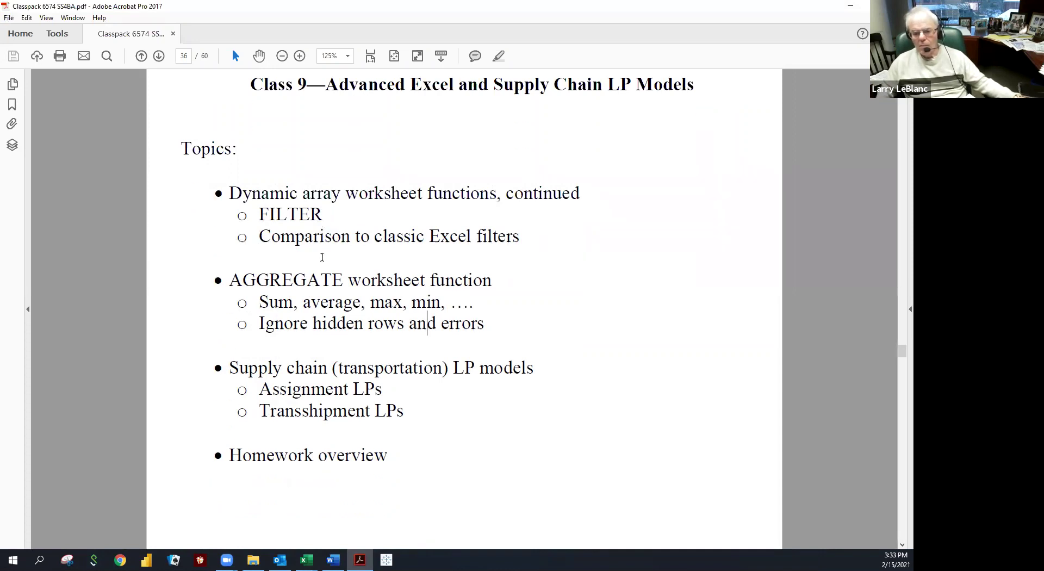
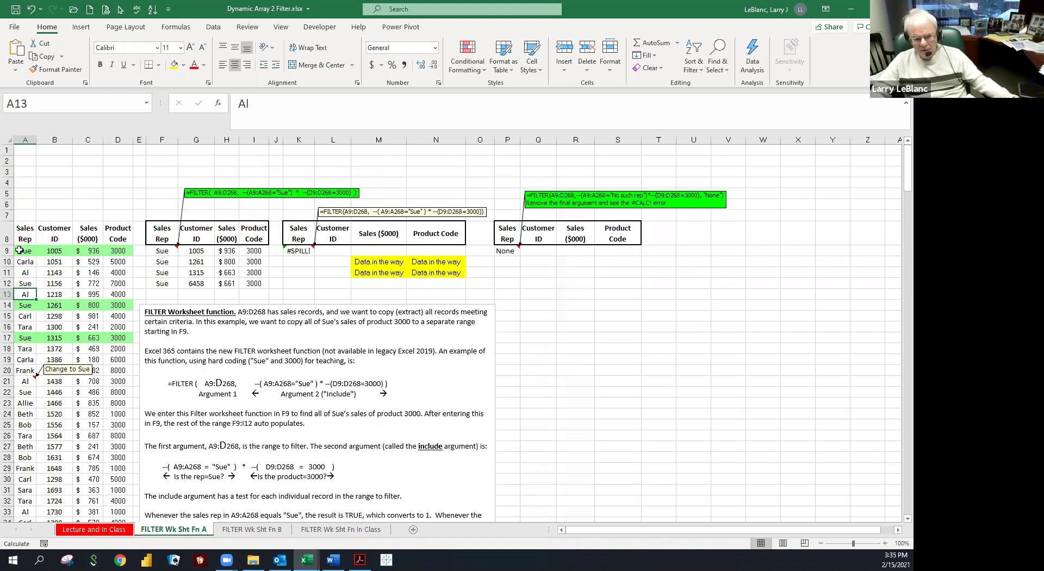
# - Review the Sales Rep, Customer ID, Sales ($000) and Product Code headings of the sales records in columns A to D
pyautogui.click(20, 250)
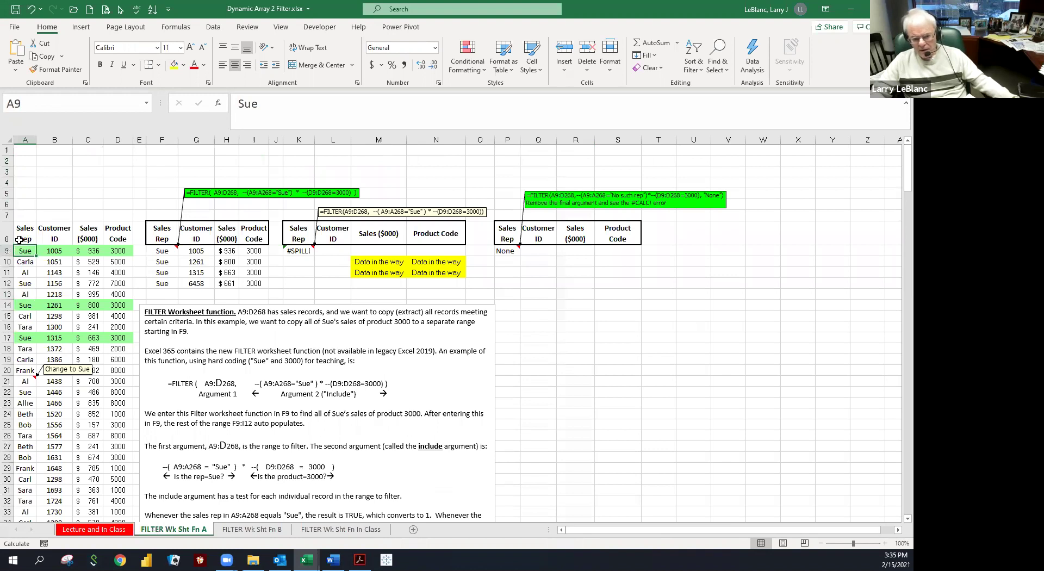
pyautogui.click(19, 240)
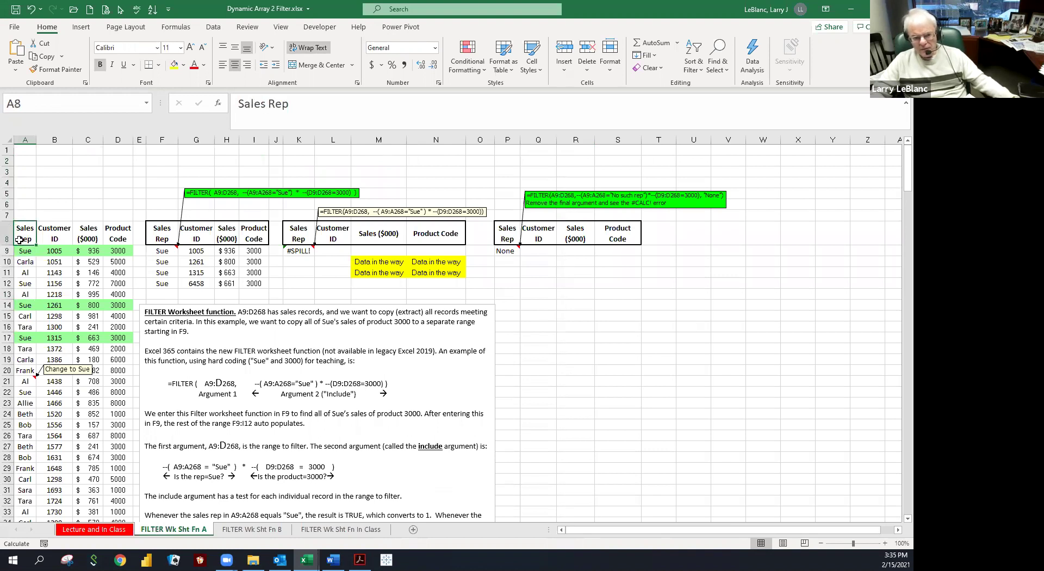
pyautogui.click(51, 240)
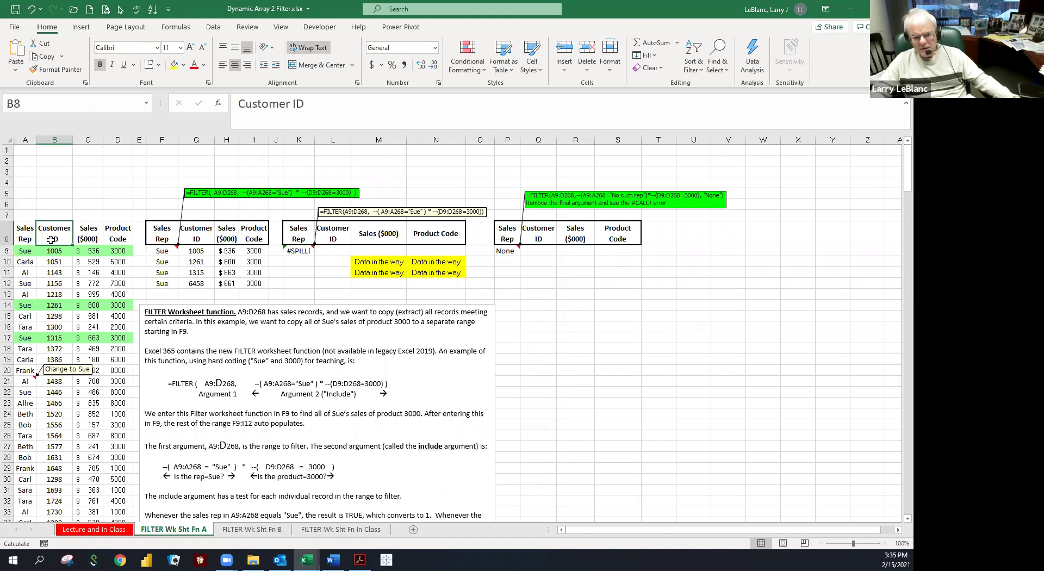
pyautogui.click(83, 239)
pyautogui.click(111, 239)
pyautogui.click(66, 273)
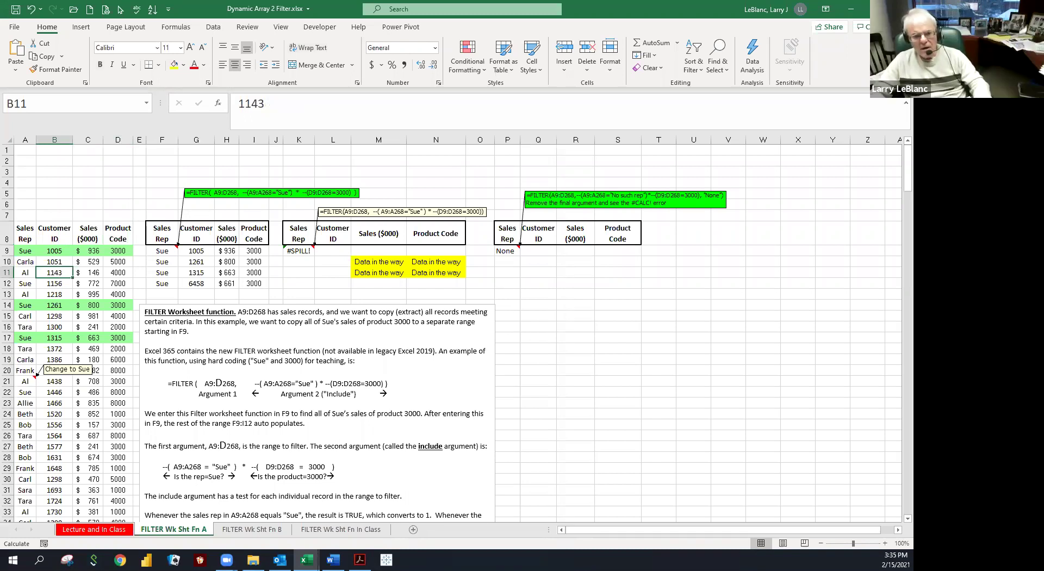
# - Check the last sales record in the Customer ID column, and return to the area above the headings
pyautogui.hotkey('ctrl', 'Down')
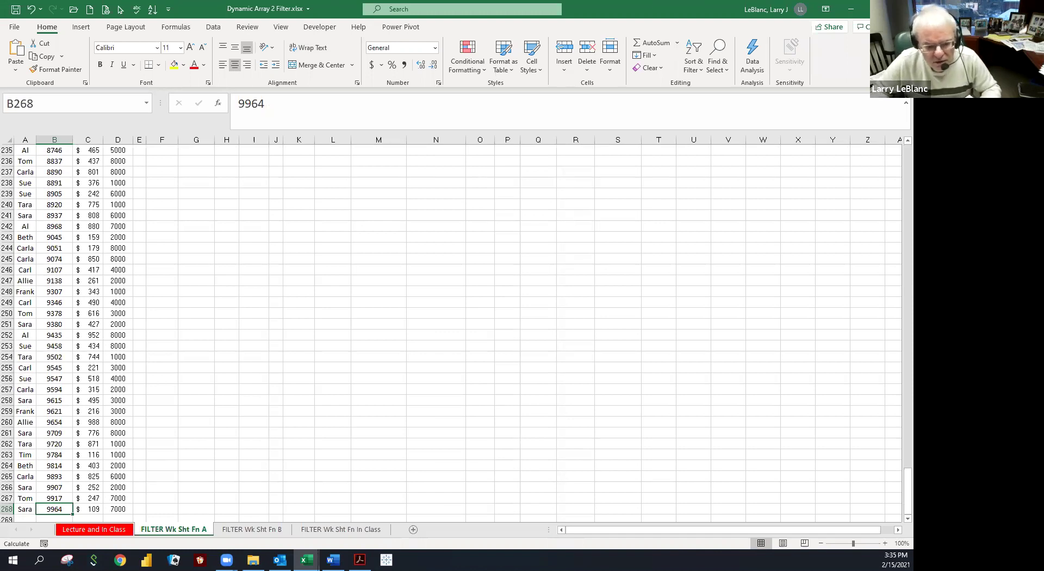
pyautogui.hotkey('ctrl', 'Up')
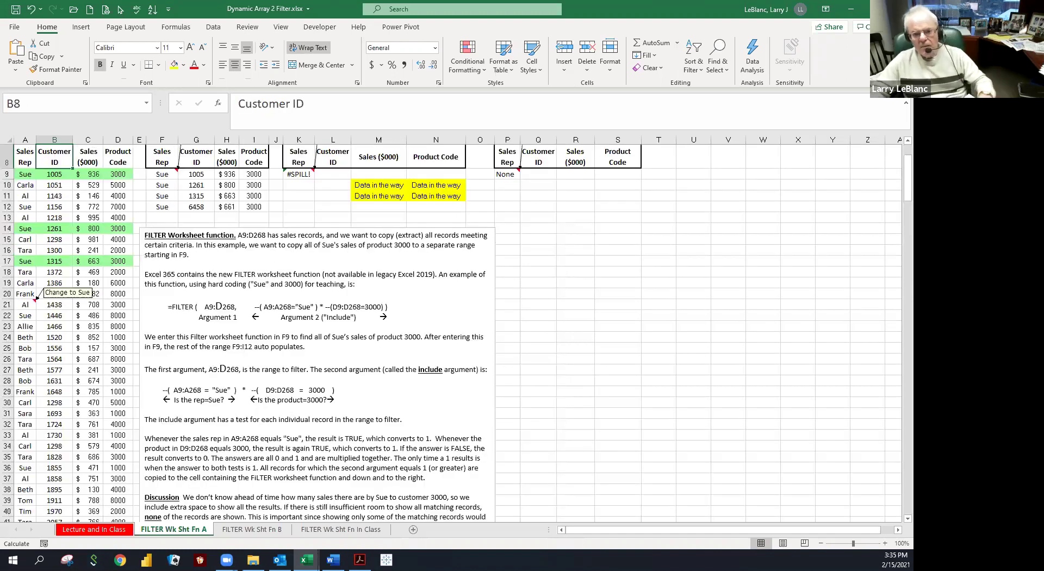
pyautogui.press('Up')
pyautogui.press('Up')
pyautogui.press('Up')
pyautogui.press('Up')
pyautogui.press('Up')
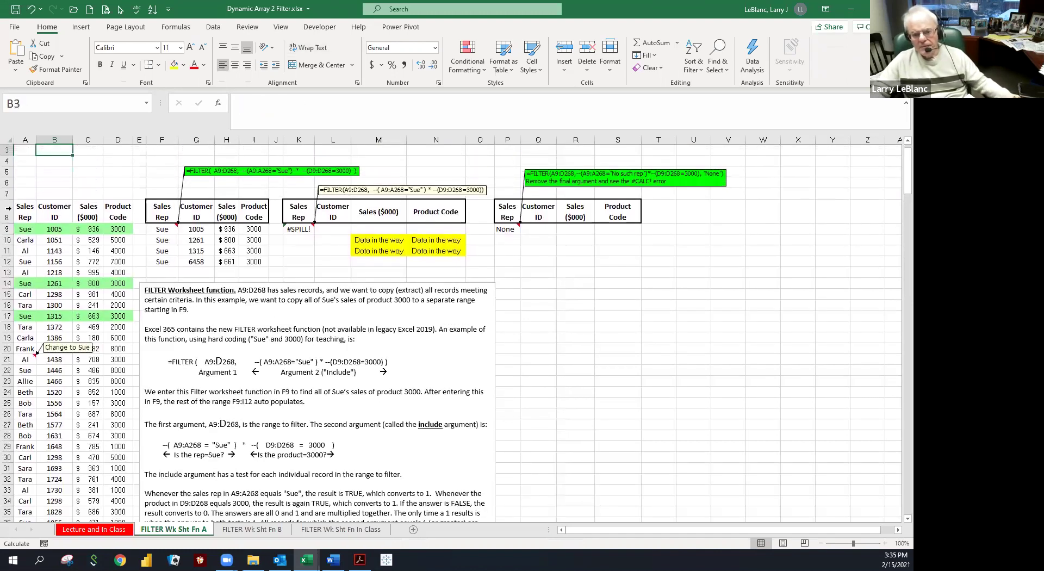
# - Inspect the Array and Include arguments of the FILTER formula in F9 with the Function Arguments dialog
pyautogui.click(159, 228)
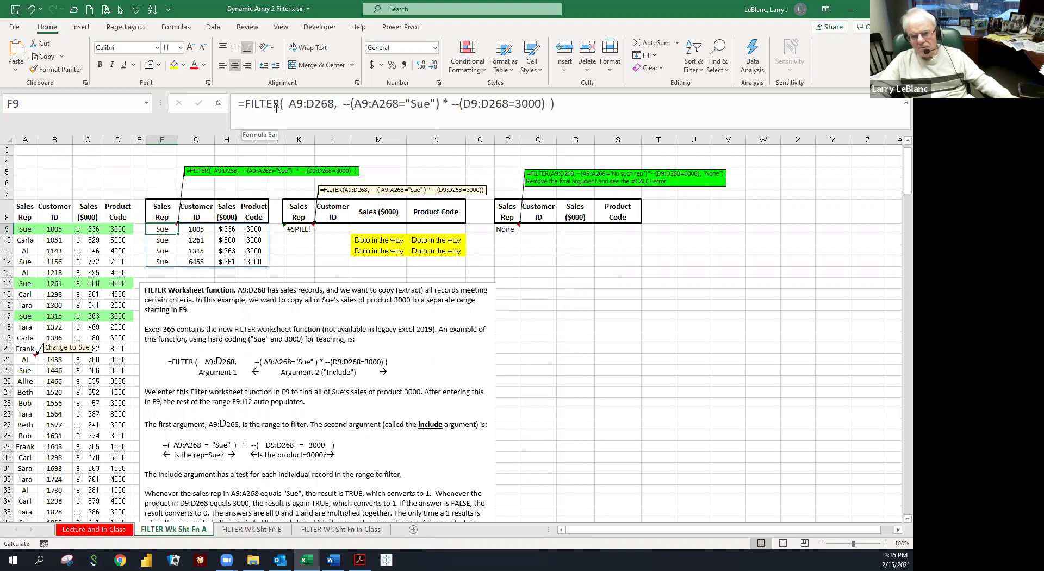
pyautogui.click(218, 103)
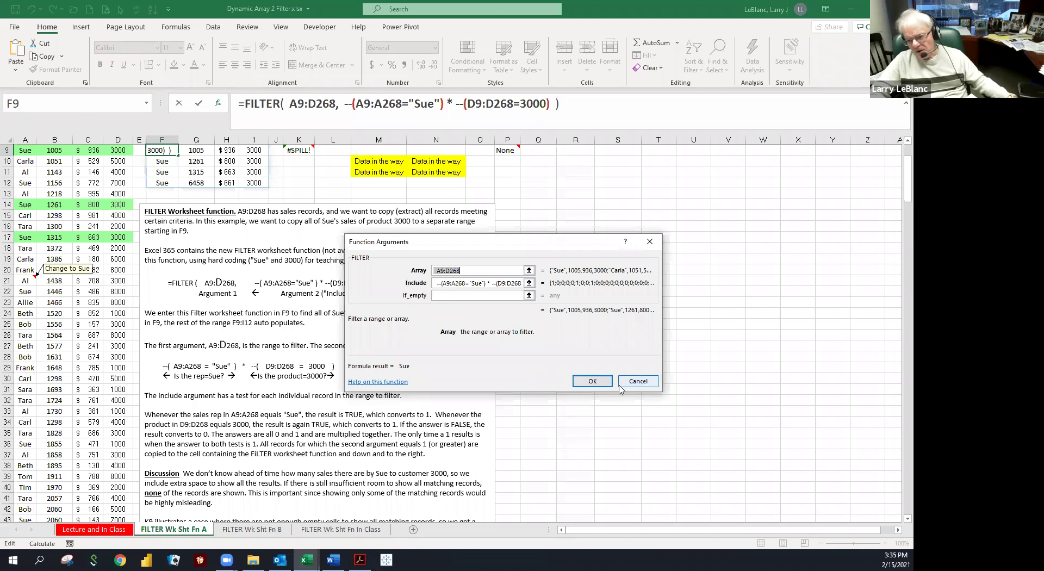
pyautogui.click(592, 380)
pyautogui.scroll(3, 398, 262)
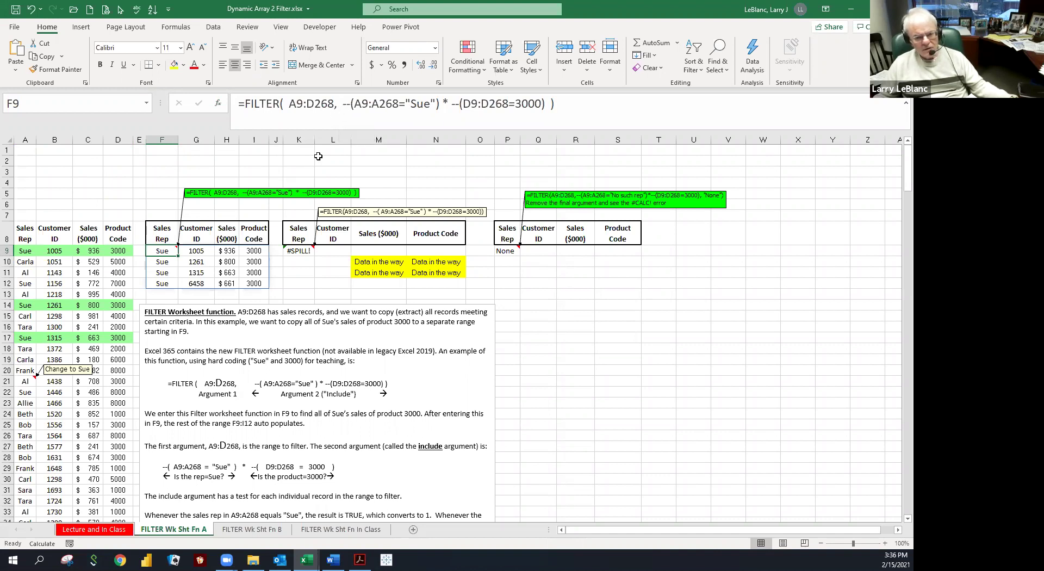
# - Examine the include argument inside F9's FILTER formula, from the A9:A268 sales rep test to the D9:D268=3000 product test
pyautogui.click(342, 105)
pyautogui.moveTo(341, 105); pyautogui.dragTo(355, 105)
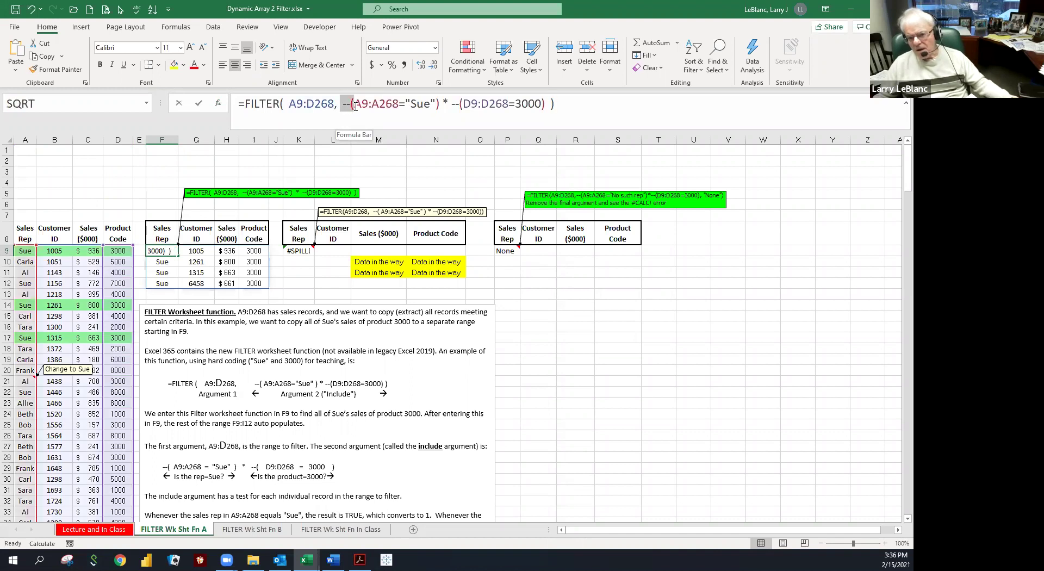
pyautogui.click(357, 106)
pyautogui.click(380, 107)
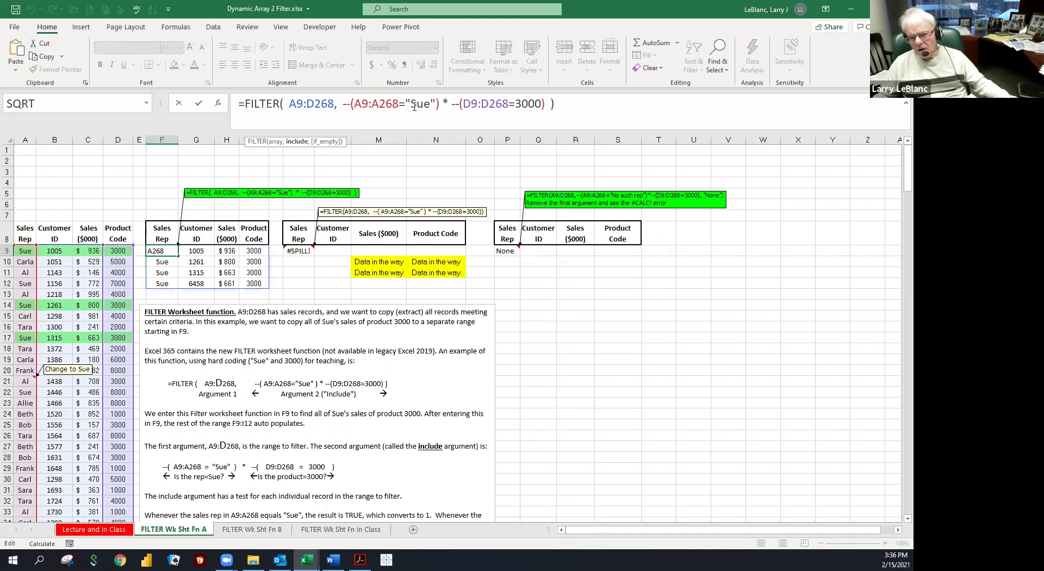
pyautogui.click(445, 103)
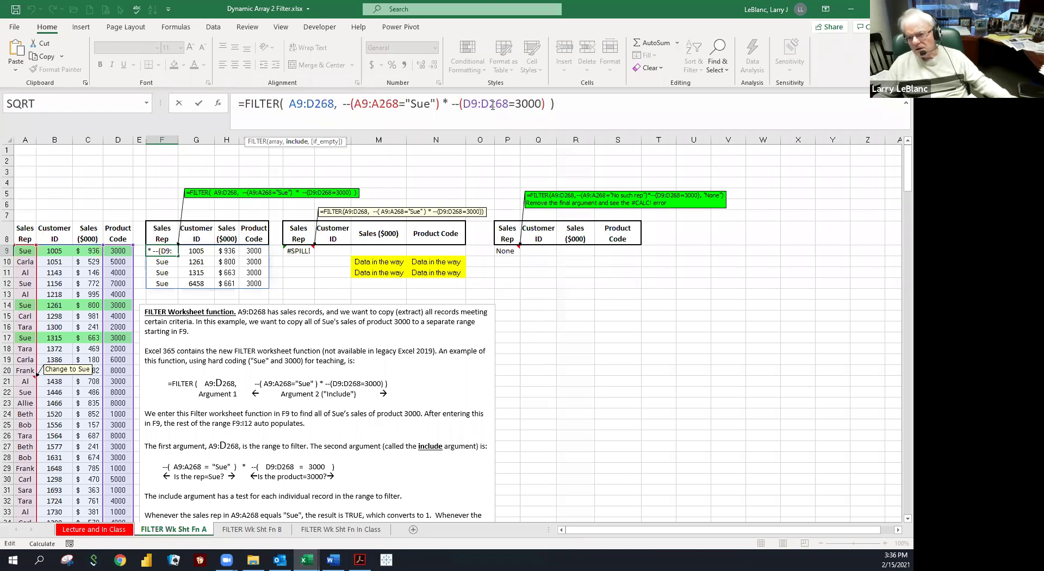
pyautogui.click(492, 105)
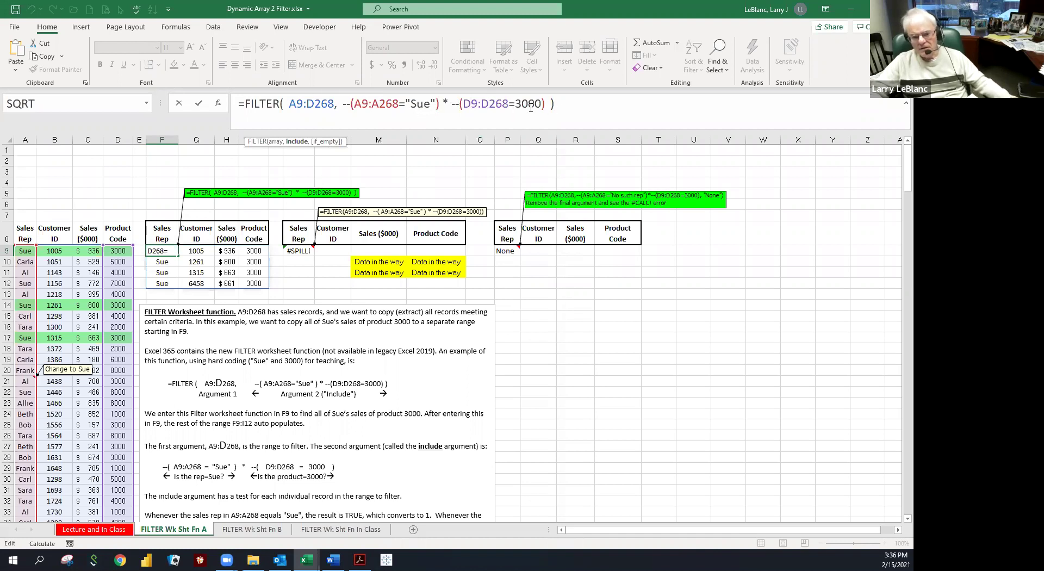
pyautogui.hotkey('ctrl', 'Return')
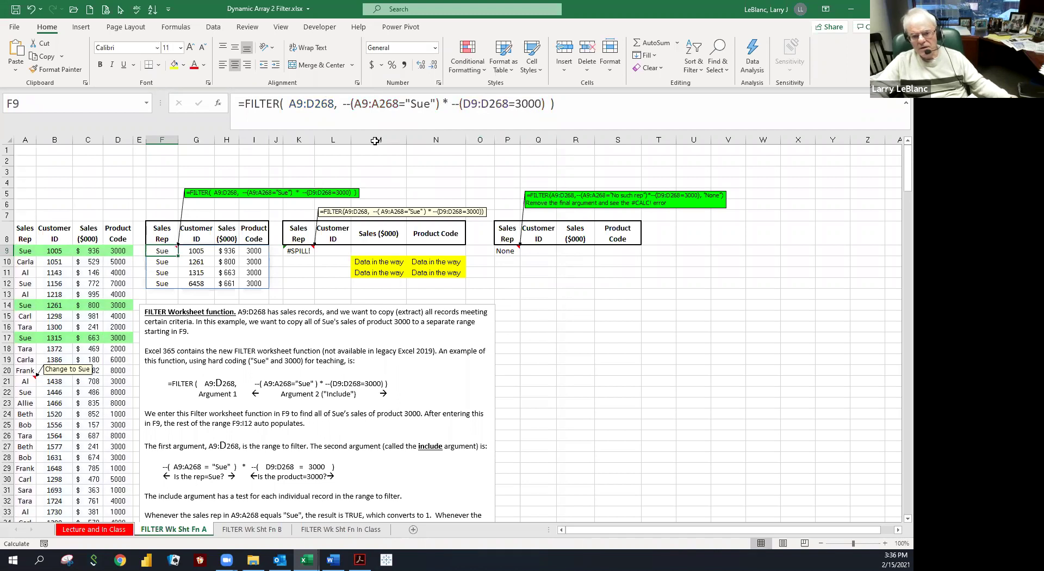
# - Compare the sales record in A9:D9 field by field with the first extracted record in F9:I9
pyautogui.click(19, 251)
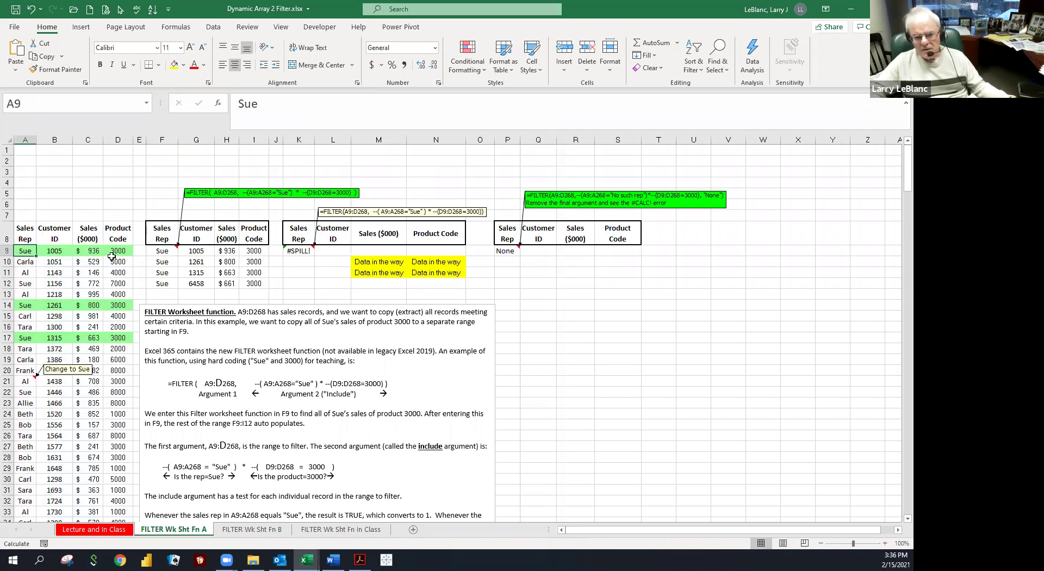
pyautogui.moveTo(111, 252); pyautogui.dragTo(112, 349)
pyautogui.click(25, 251)
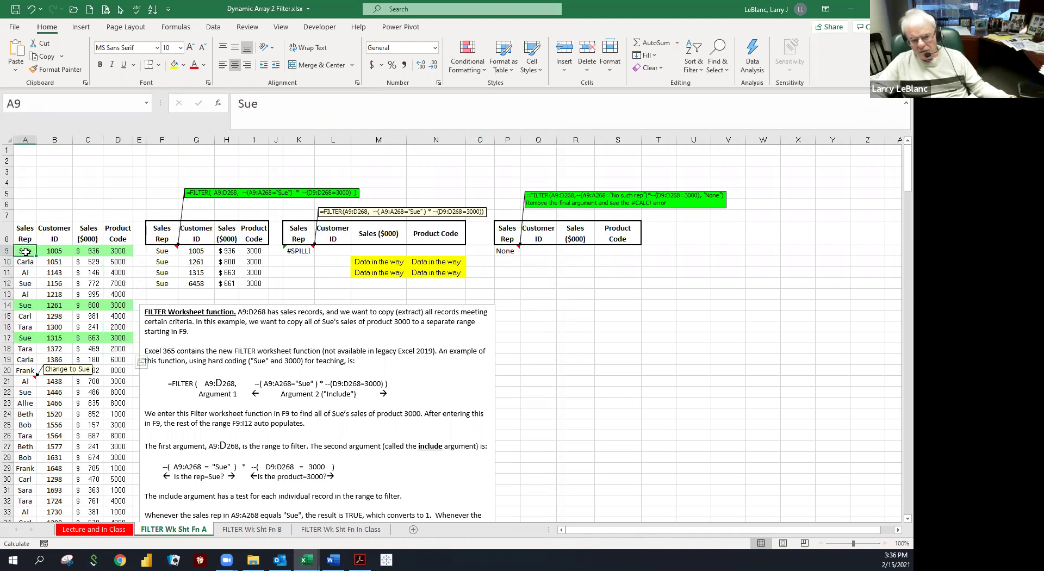
pyautogui.click(52, 251)
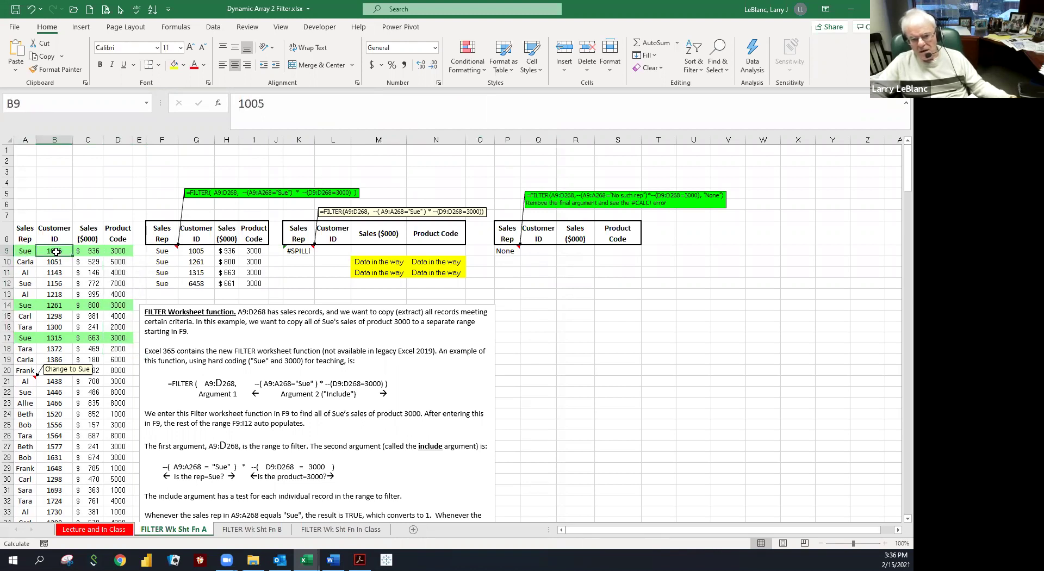
pyautogui.click(86, 252)
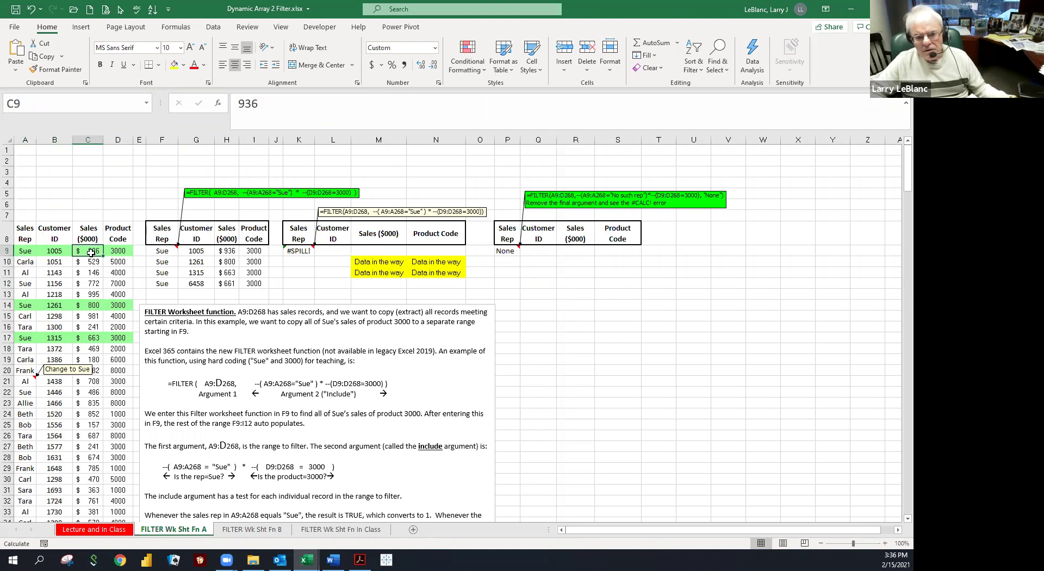
pyautogui.click(119, 254)
pyautogui.moveTo(163, 251); pyautogui.dragTo(244, 253)
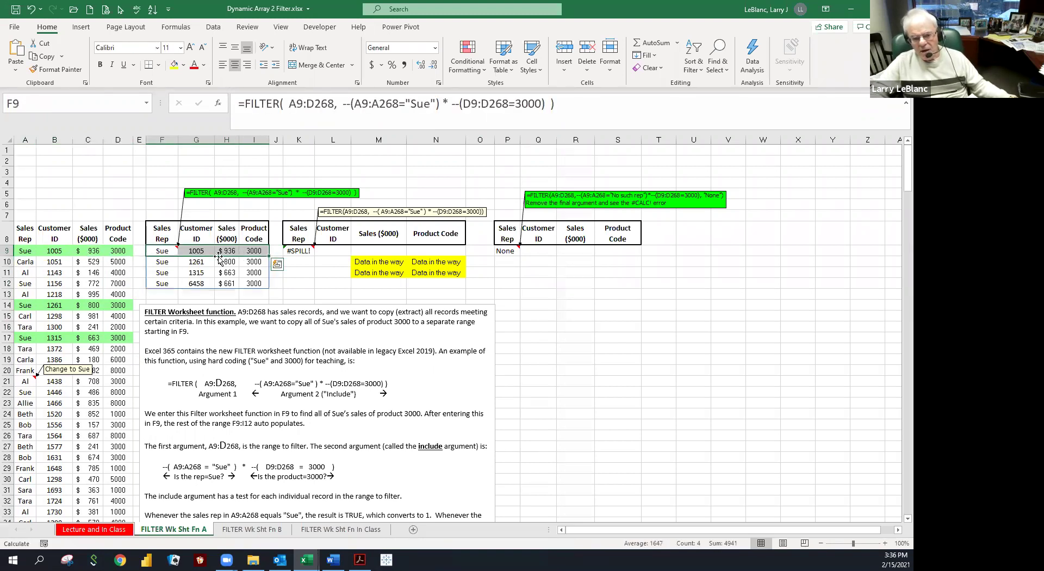
# - Compare the highlighted sales records in rows 14 and 17 with the extracted records spilled below F9
pyautogui.moveTo(23, 305); pyautogui.dragTo(121, 305)
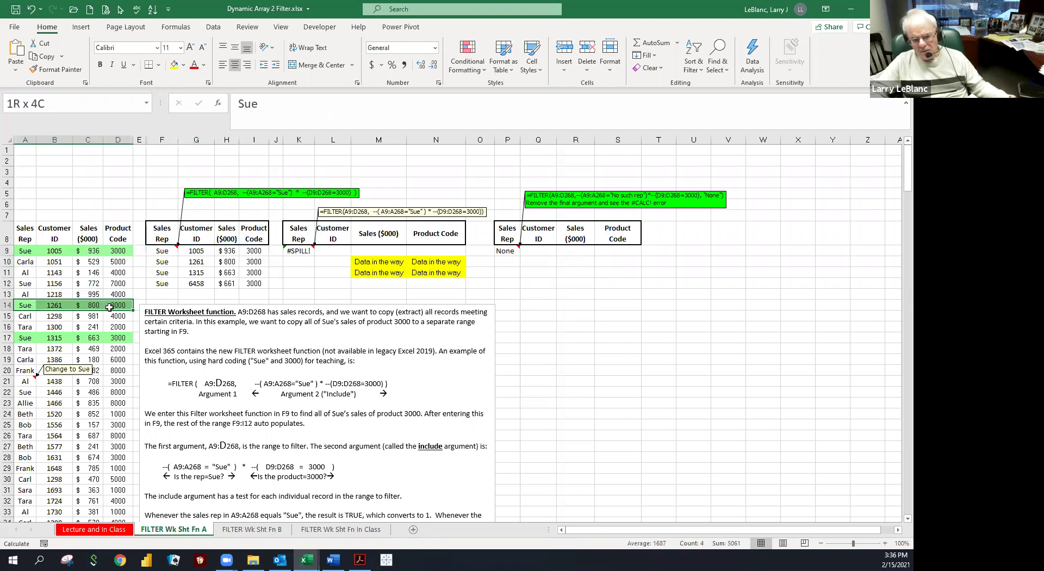
pyautogui.click(160, 263)
pyautogui.click(158, 276)
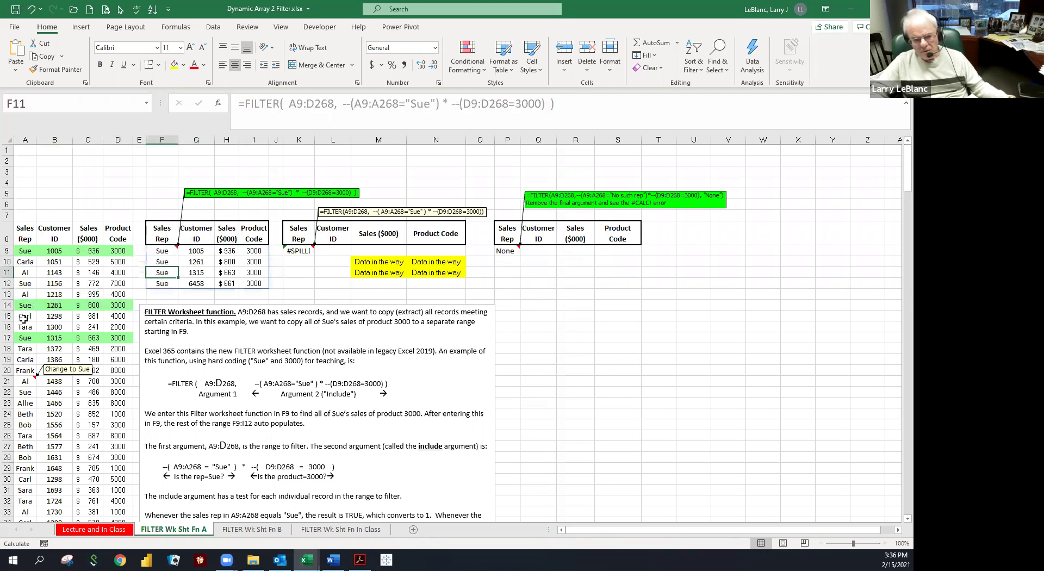
pyautogui.click(22, 334)
pyautogui.scroll(-11, 22, 333)
pyautogui.click(22, 330)
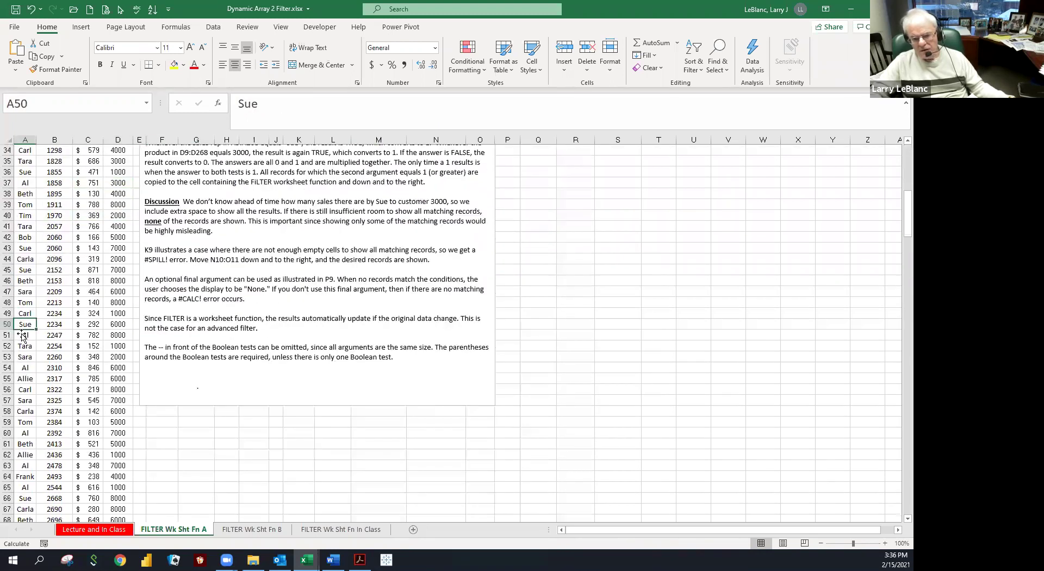
pyautogui.scroll(11, 22, 334)
pyautogui.click(21, 336)
pyautogui.click(170, 277)
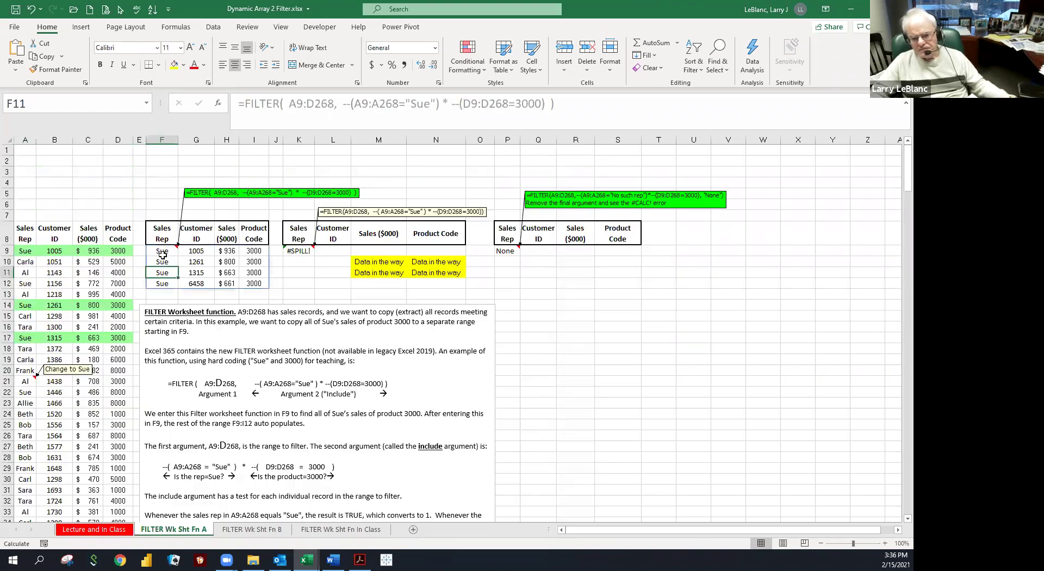
pyautogui.click(162, 253)
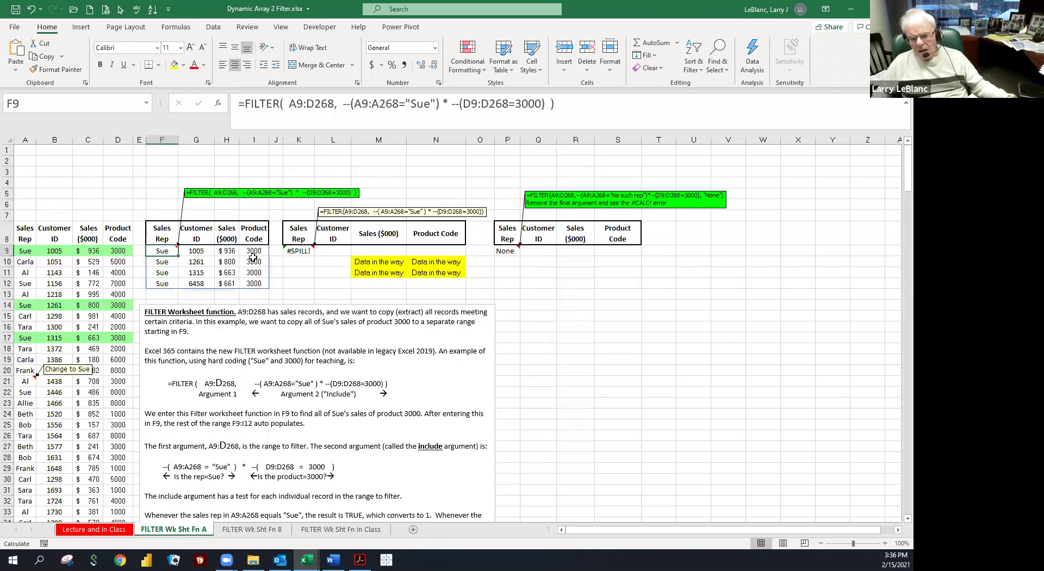
# - Enlarge the sheet to 140% and examine the two multiplied tests of Argument 2 ("Include") in the FILTER notes
pyautogui.scroll(-2, 253, 258)
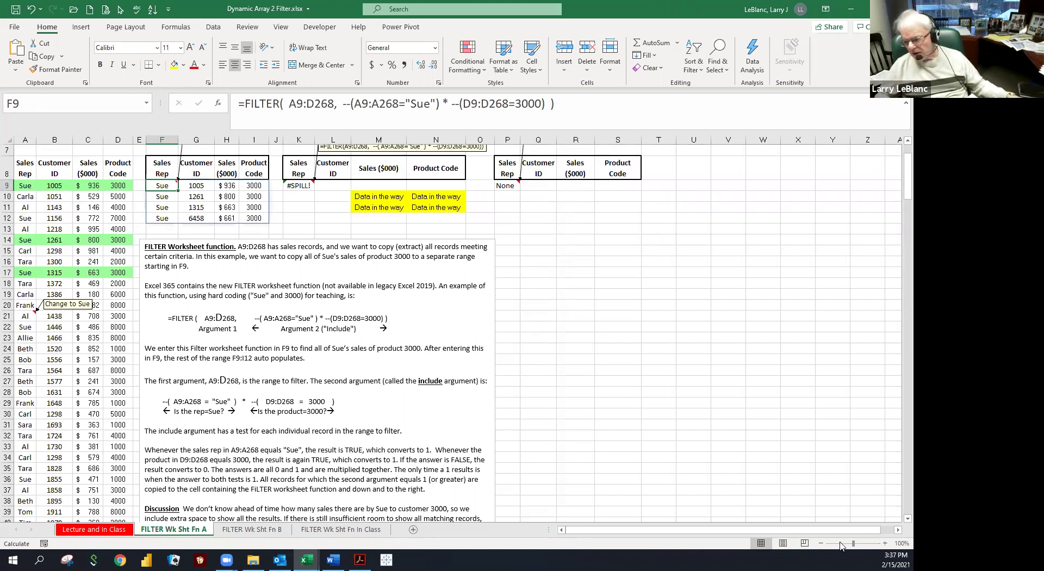
pyautogui.click(884, 543)
pyautogui.click(884, 543)
pyautogui.click(884, 542)
pyautogui.click(884, 543)
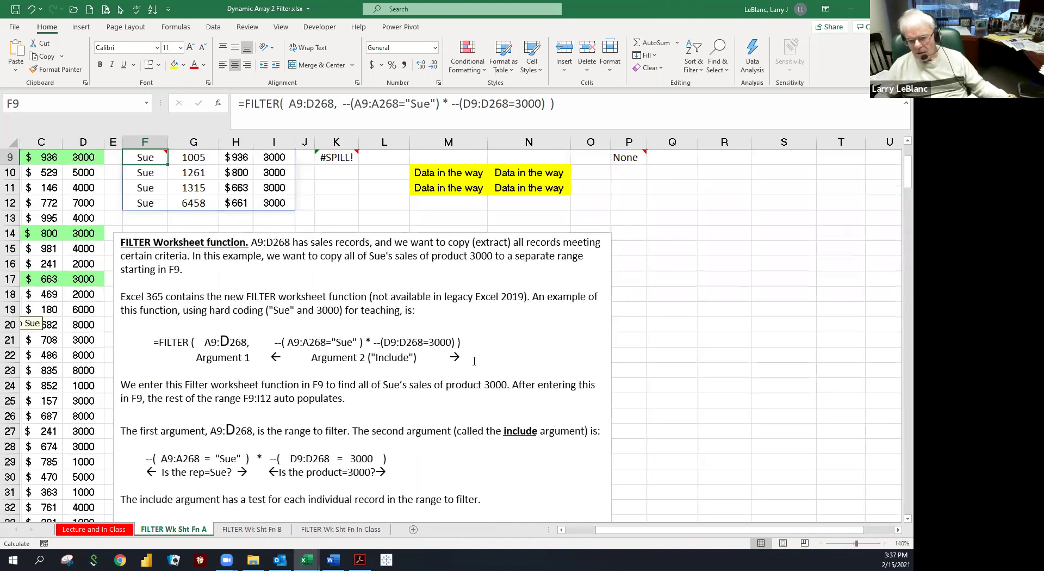
pyautogui.click(267, 345)
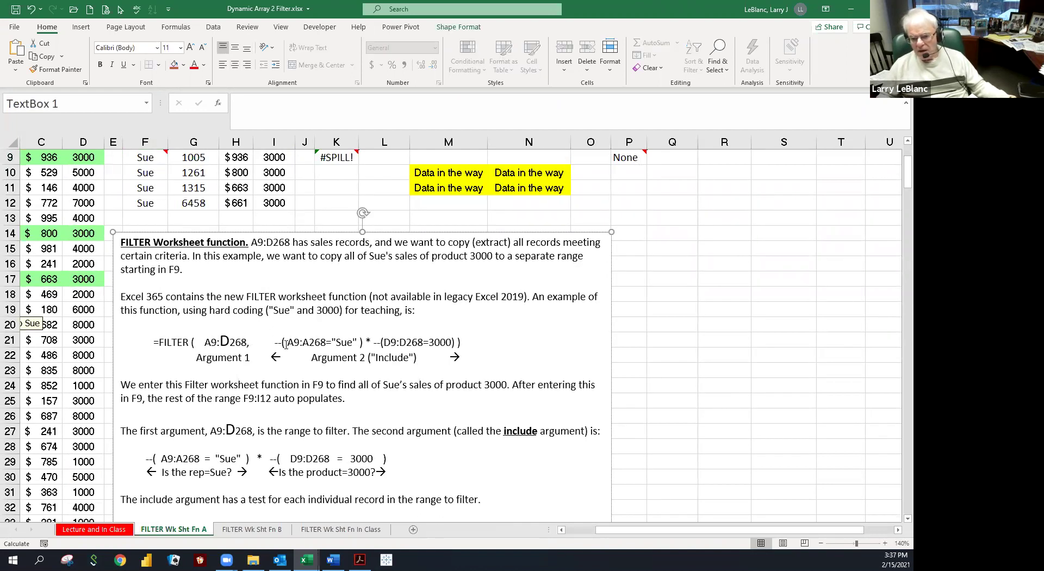
pyautogui.moveTo(285, 344); pyautogui.dragTo(337, 349)
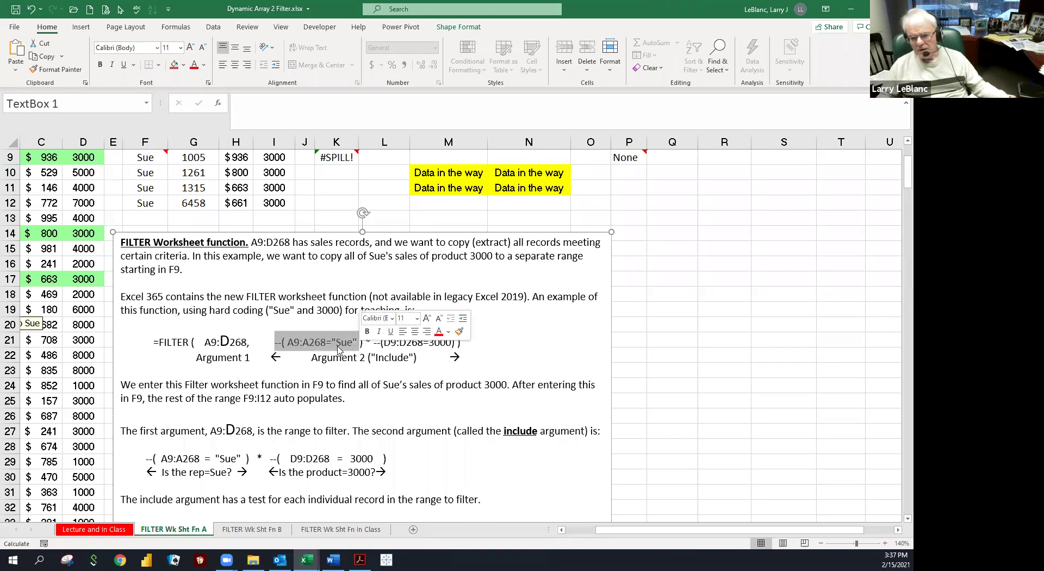
pyautogui.click(284, 344)
pyautogui.moveTo(276, 344); pyautogui.dragTo(369, 345)
pyautogui.click(370, 343)
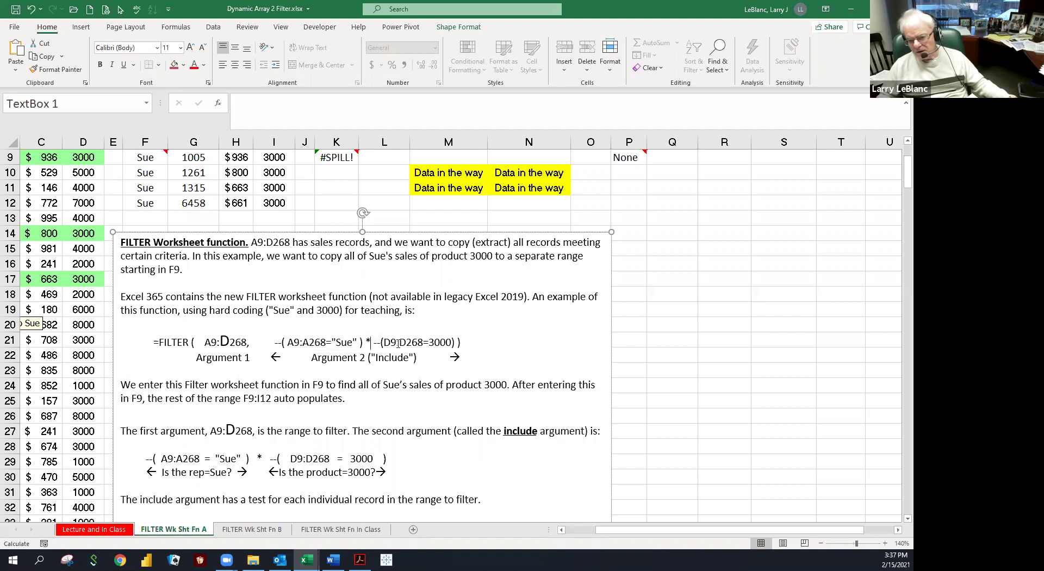
pyautogui.moveTo(383, 344); pyautogui.dragTo(451, 344)
# - Examine the --(D9:D268=3000) test in the notes and read the explanation of FILTER's first argument, A9:D268
pyautogui.scroll(3, 195, 270)
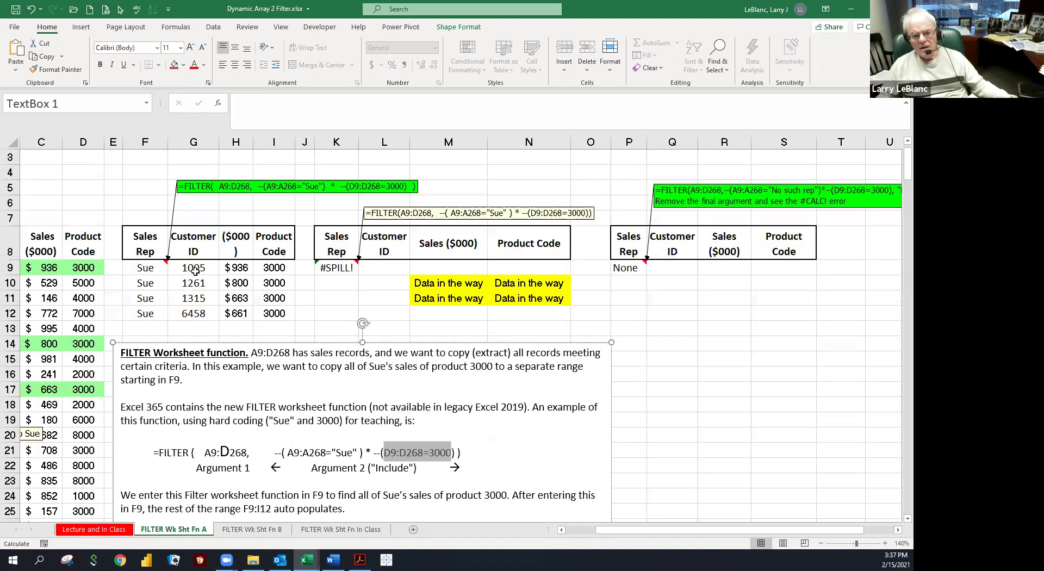
pyautogui.scroll(-3, 184, 299)
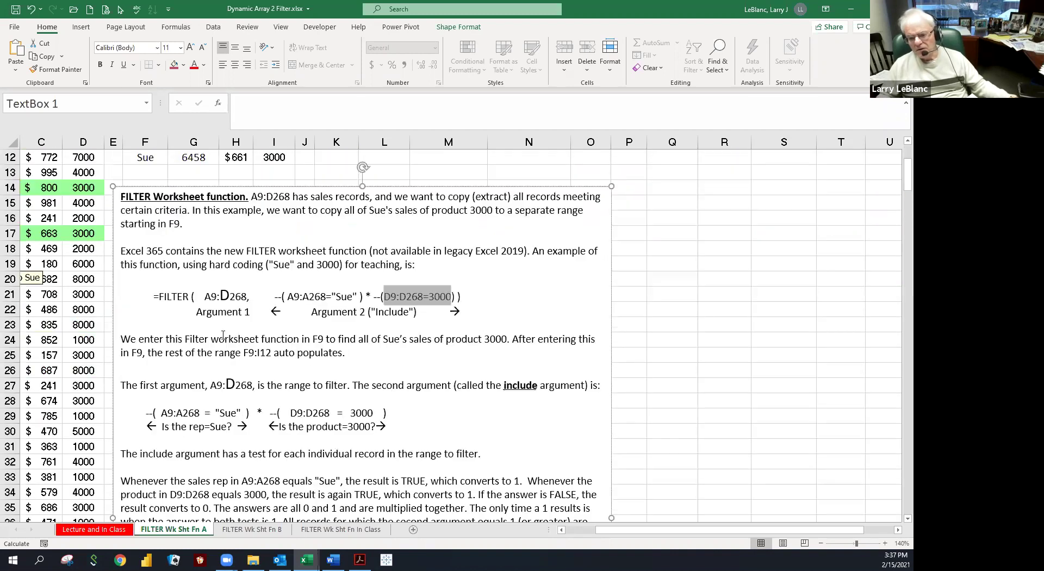
pyautogui.click(470, 294)
pyautogui.moveTo(375, 296); pyautogui.dragTo(462, 298)
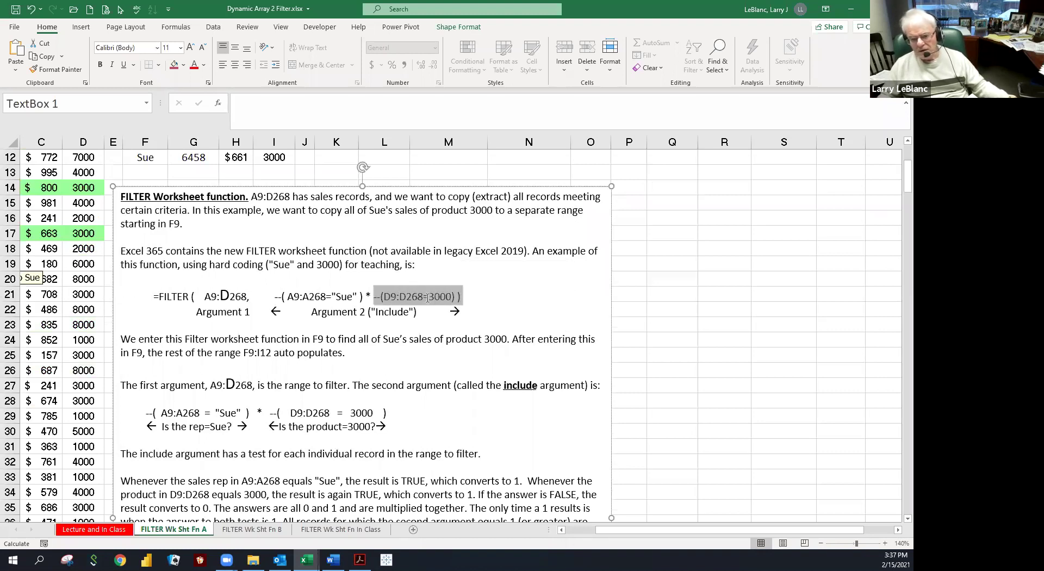
pyautogui.click(433, 298)
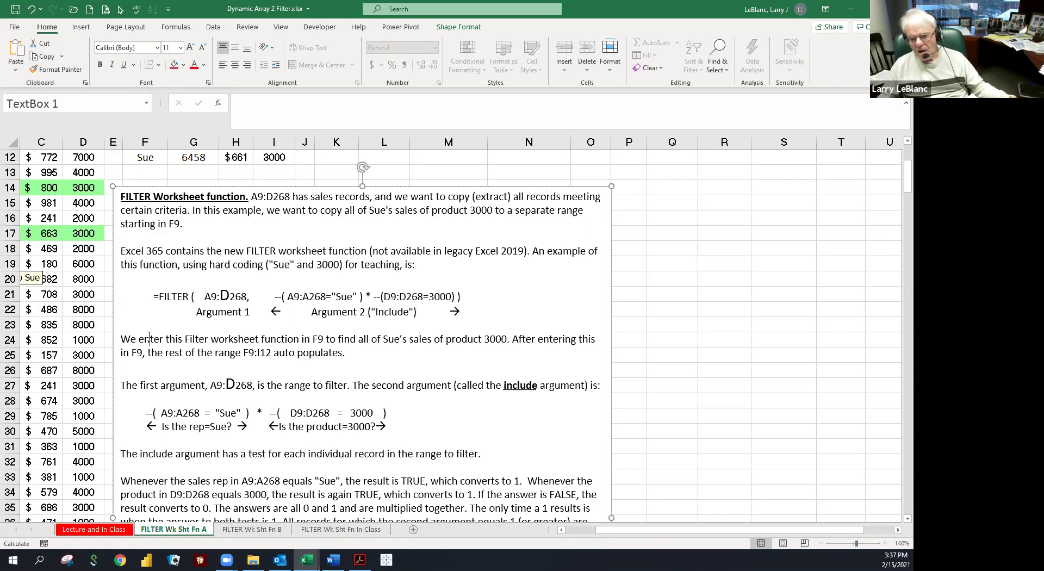
pyautogui.click(146, 388)
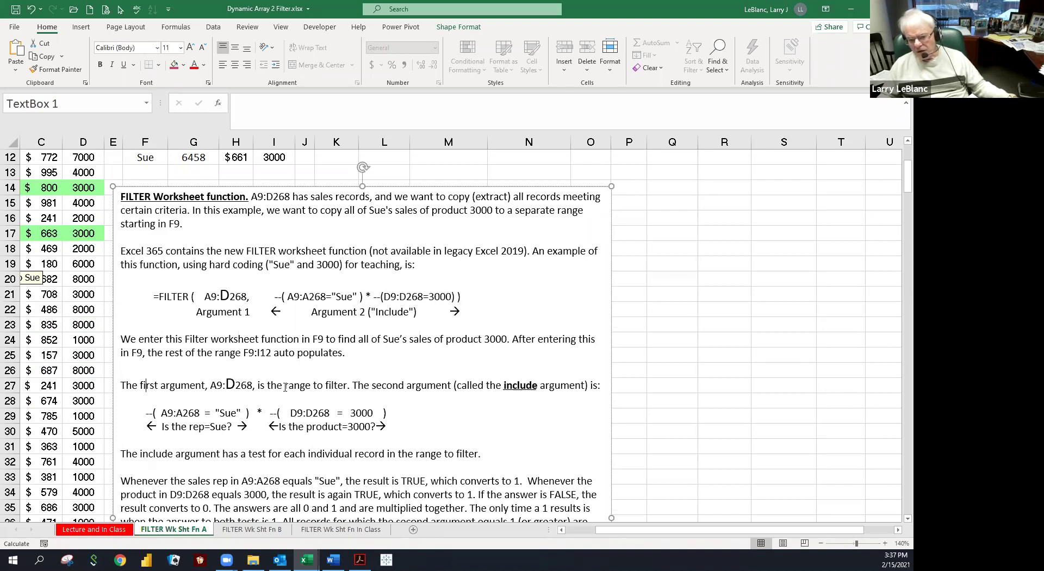
# - Read the notes on FILTER's range argument and the two multiplied tests that form its include argument
pyautogui.click(235, 387)
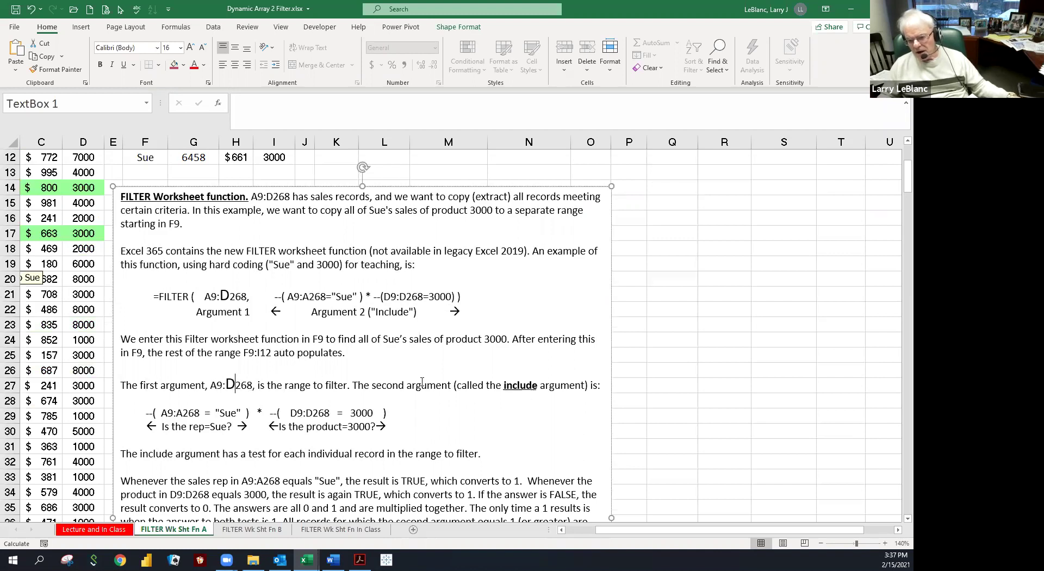
pyautogui.click(532, 386)
pyautogui.scroll(-2, 531, 389)
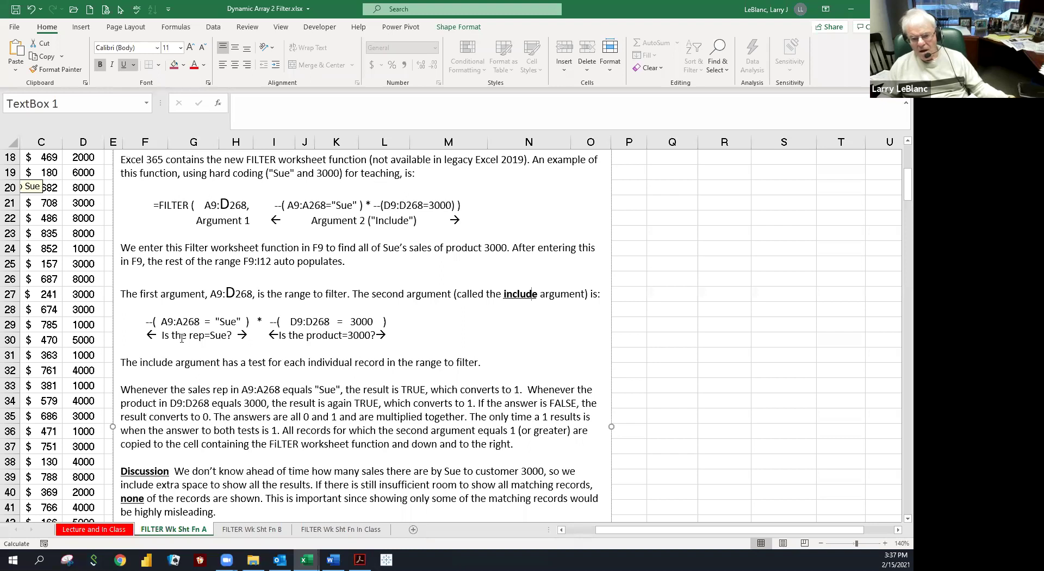
pyautogui.moveTo(146, 323); pyautogui.dragTo(398, 326)
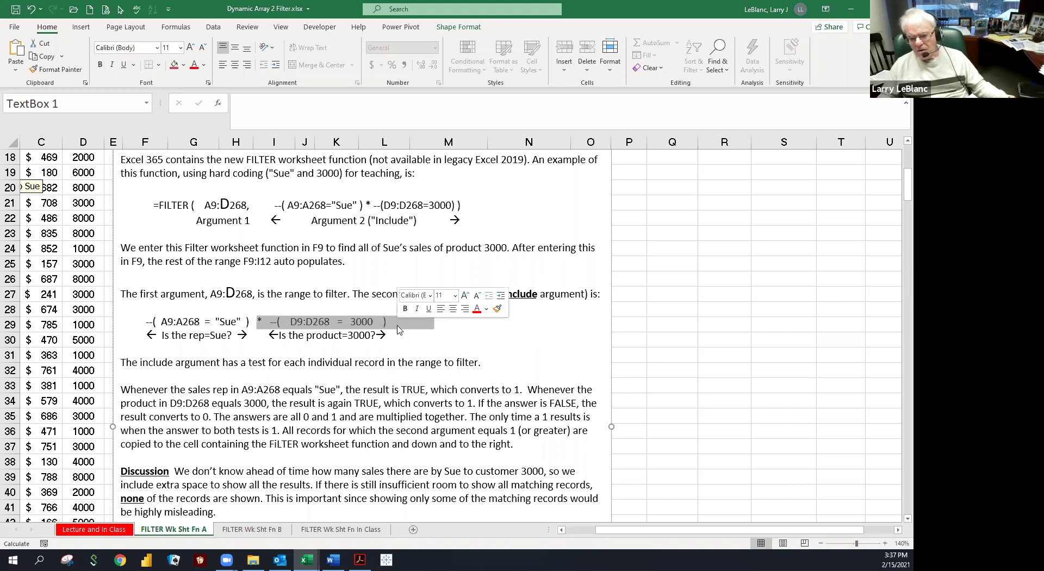
pyautogui.click(210, 362)
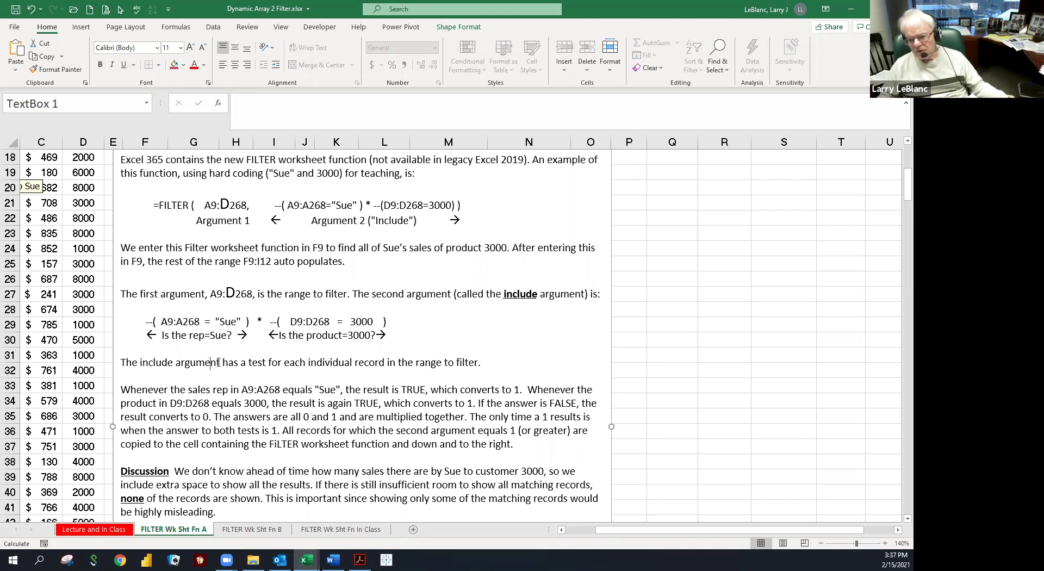
# - Return to the sales data and examine the record in A9:D9 against the sales rep and product 3000 tests
pyautogui.click(85, 339)
pyautogui.press('Left')
pyautogui.press('Left')
pyautogui.press('Left')
pyautogui.scroll(2, 80, 229)
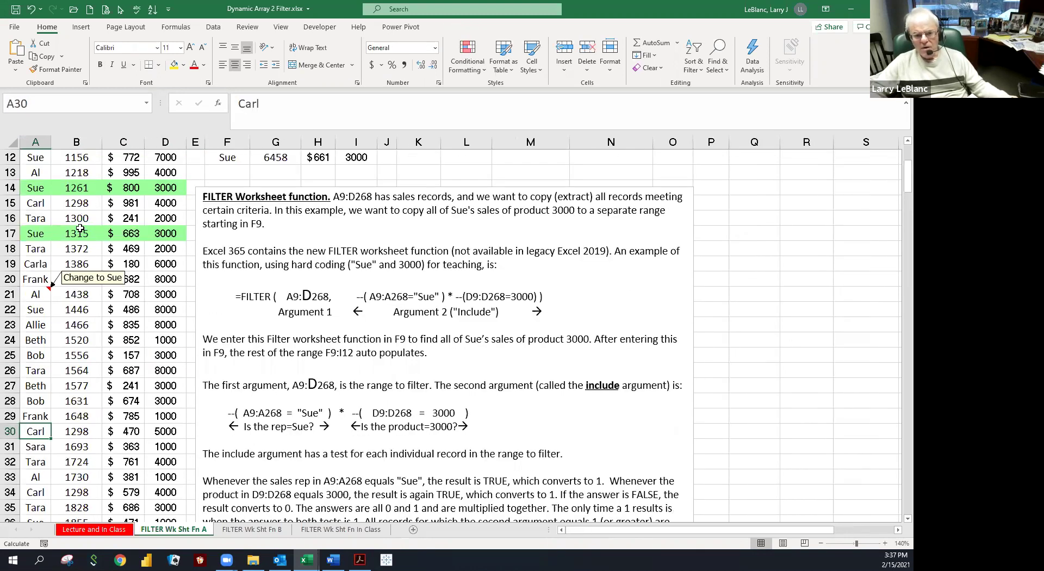
pyautogui.scroll(2, 42, 204)
pyautogui.click(55, 222)
pyautogui.moveTo(55, 222); pyautogui.dragTo(168, 224)
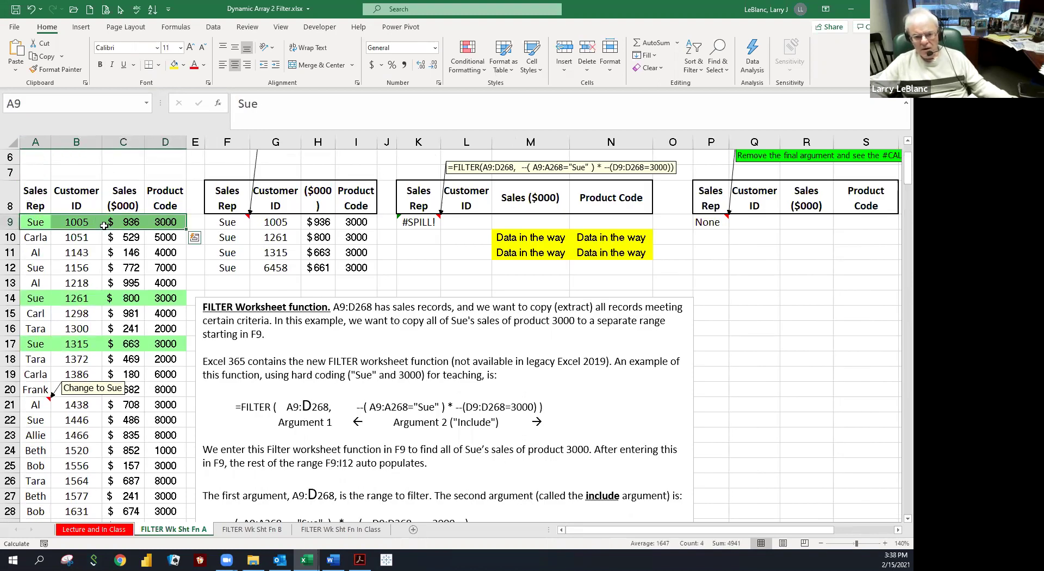
pyautogui.moveTo(37, 224); pyautogui.dragTo(164, 225)
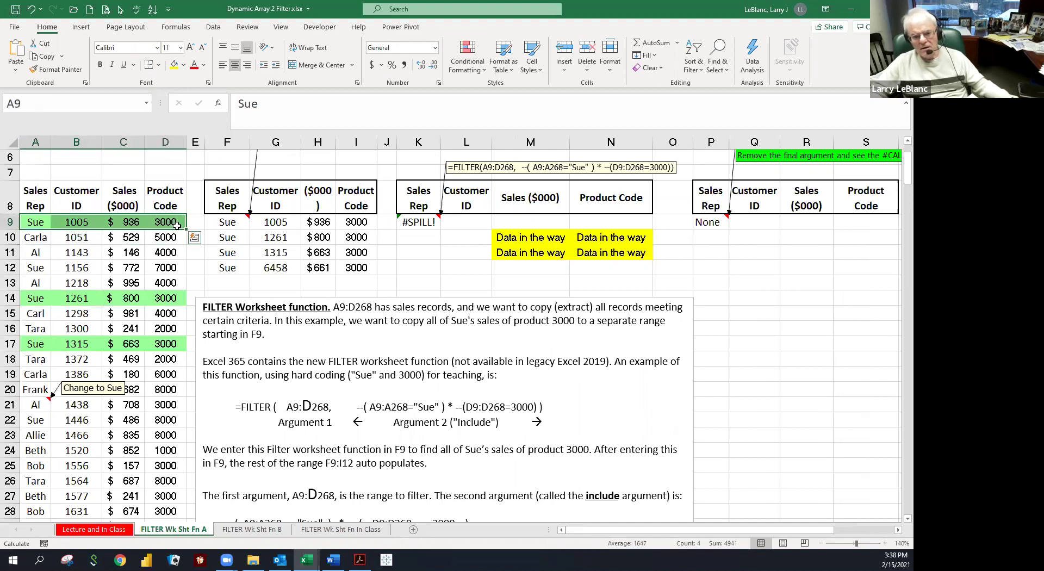
pyautogui.click(195, 224)
# - Check the record in A10:D10 against both include tests, looking at its sales rep and product code
pyautogui.moveTo(34, 235); pyautogui.dragTo(166, 240)
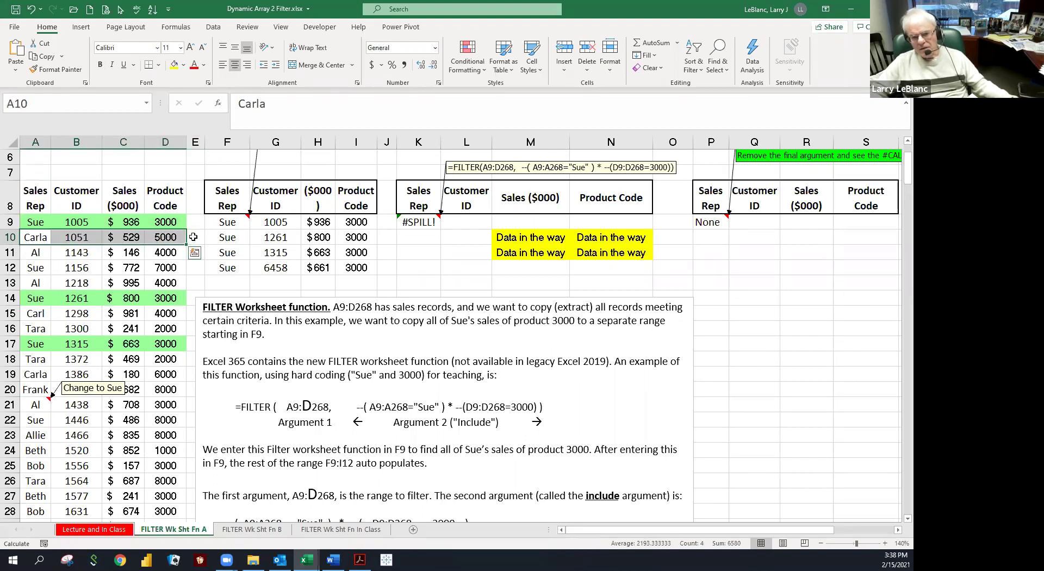
pyautogui.click(194, 237)
pyautogui.click(46, 236)
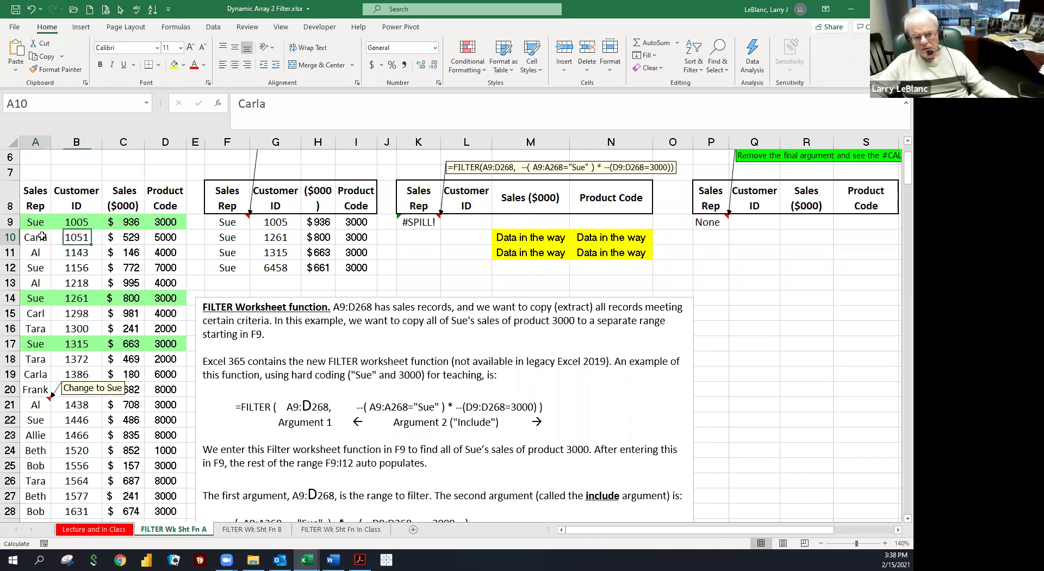
pyautogui.click(162, 236)
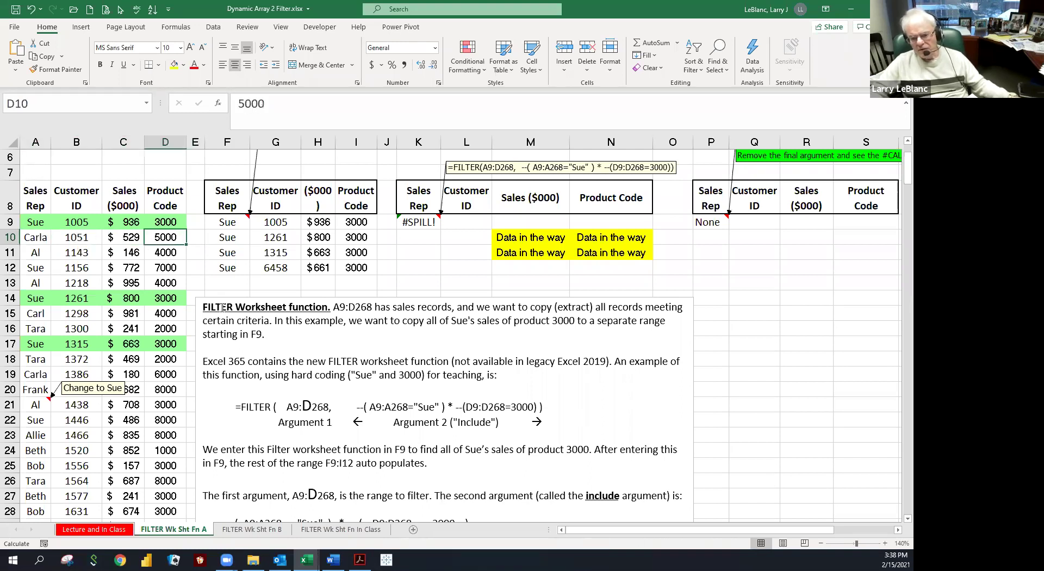
# - Read in the FILTER notes how the 0 and 1 test answers are multiplied together
pyautogui.scroll(-5, 206, 345)
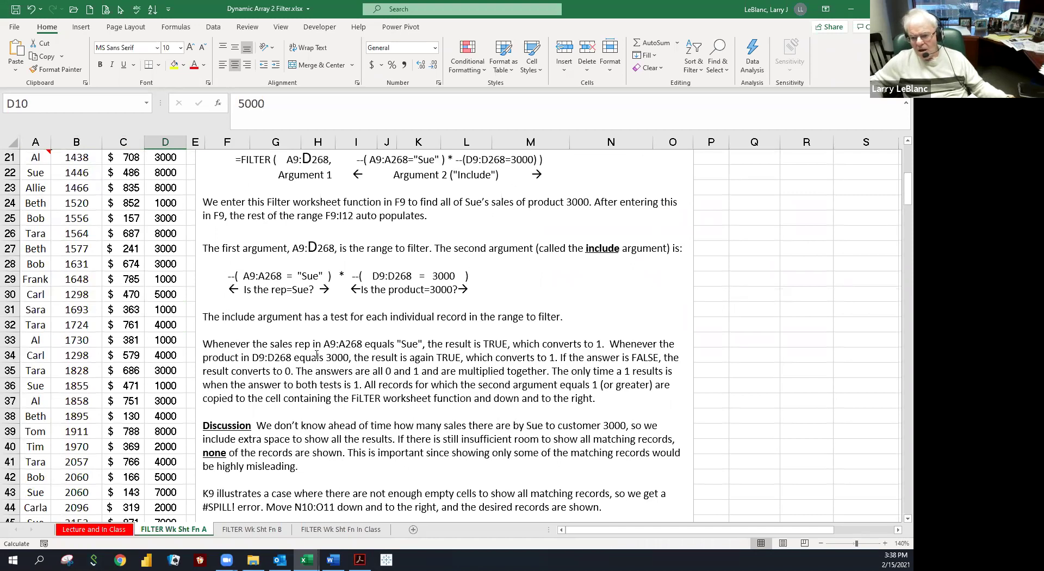
pyautogui.moveTo(308, 371); pyautogui.dragTo(546, 372)
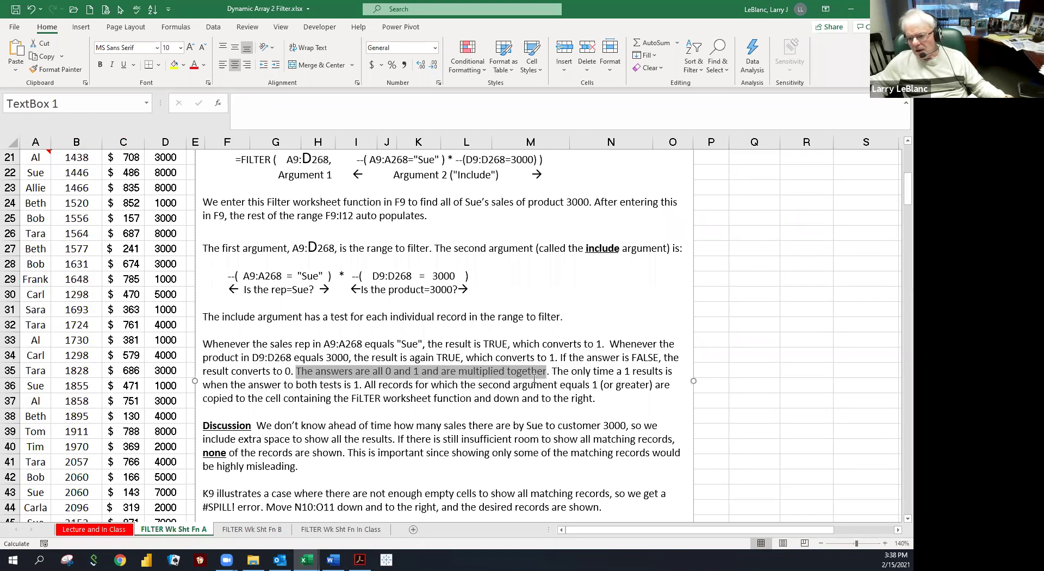
pyautogui.click(446, 374)
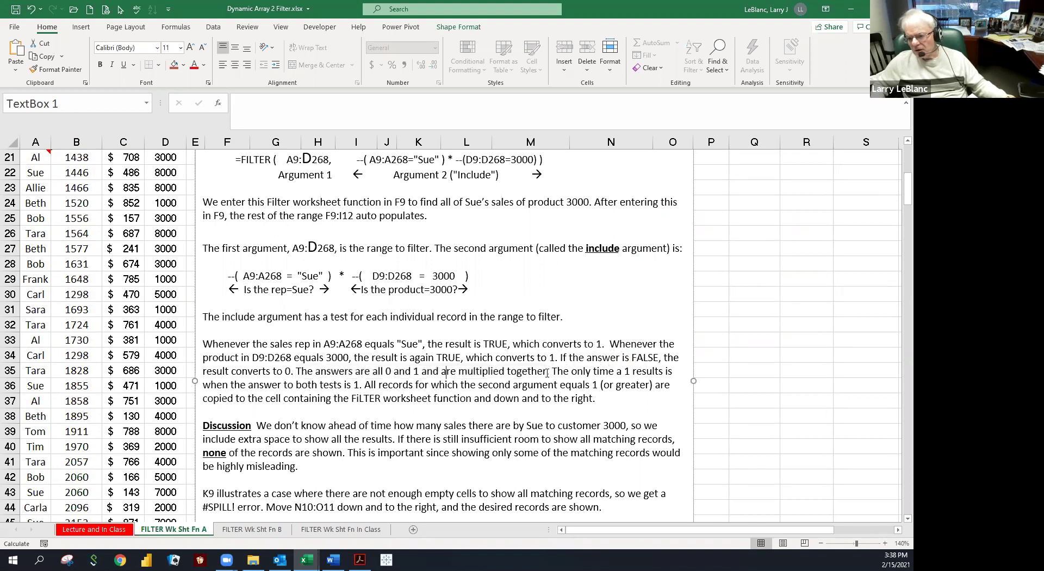
pyautogui.moveTo(547, 373); pyautogui.dragTo(616, 375)
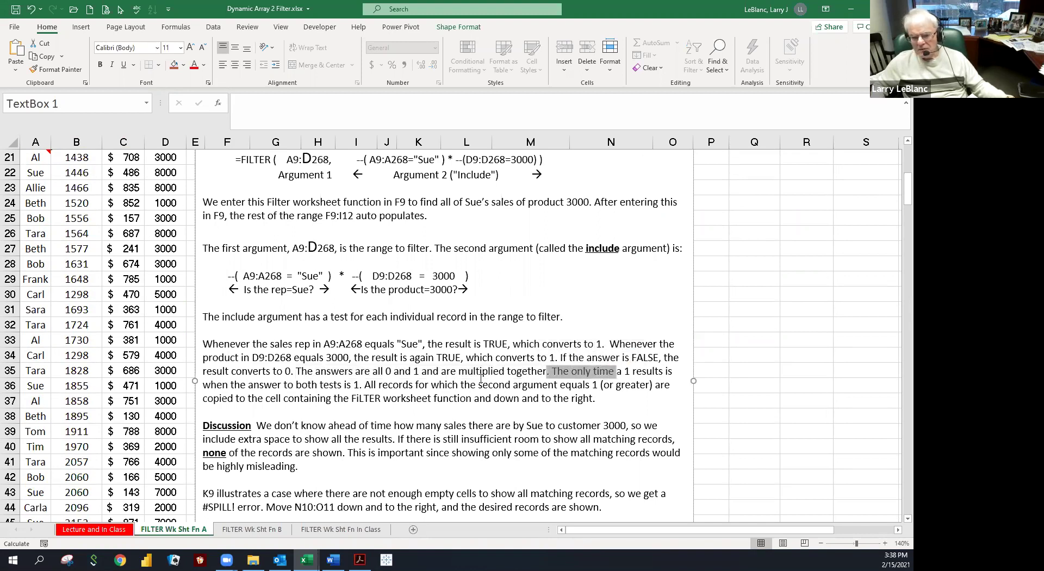
pyautogui.click(315, 383)
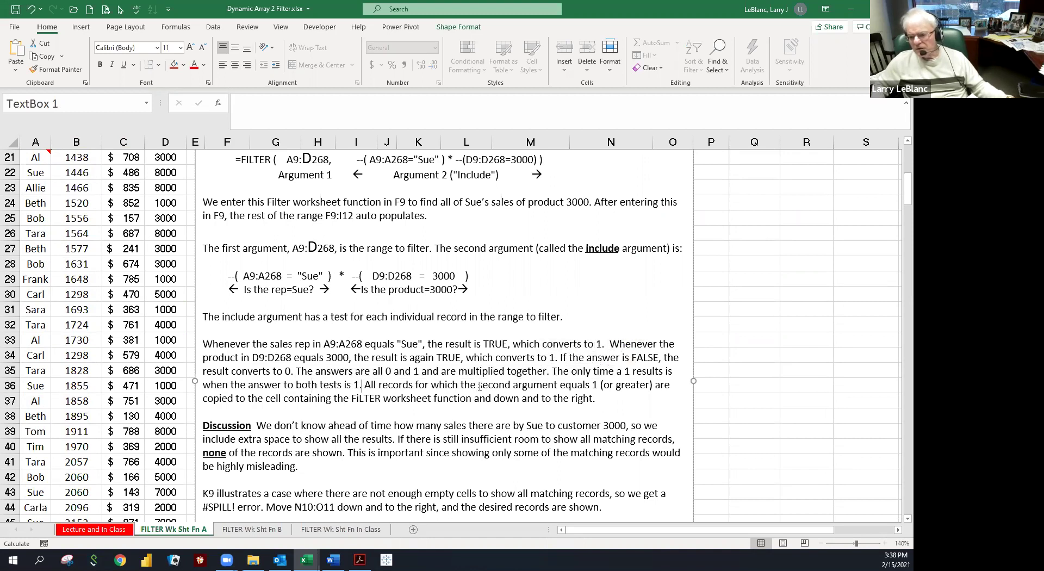
# - Read which records FILTER copies, based on the second argument equalling 1 or greater, and where it places them
pyautogui.click(560, 386)
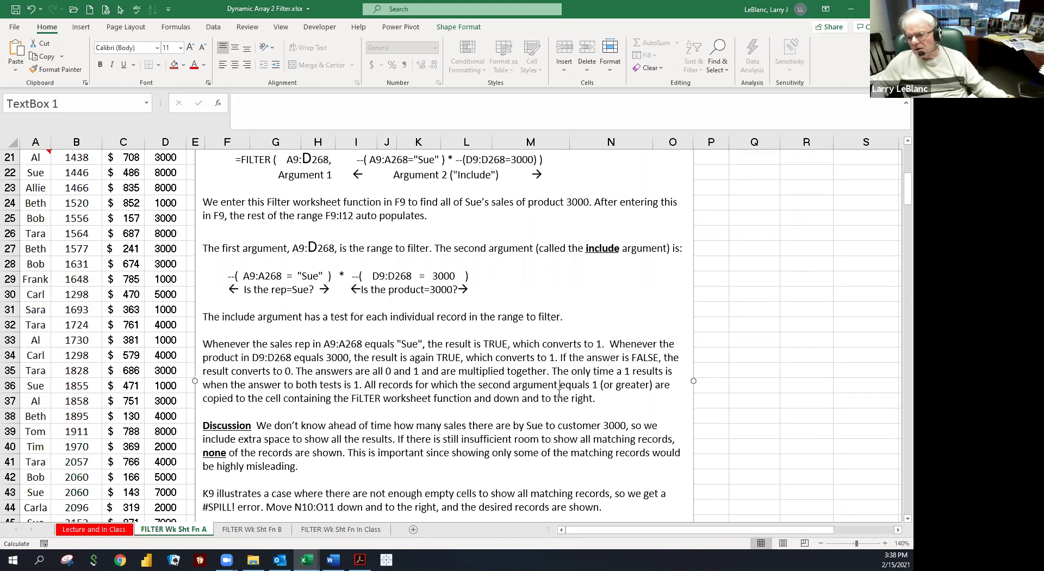
pyautogui.doubleClick(618, 386)
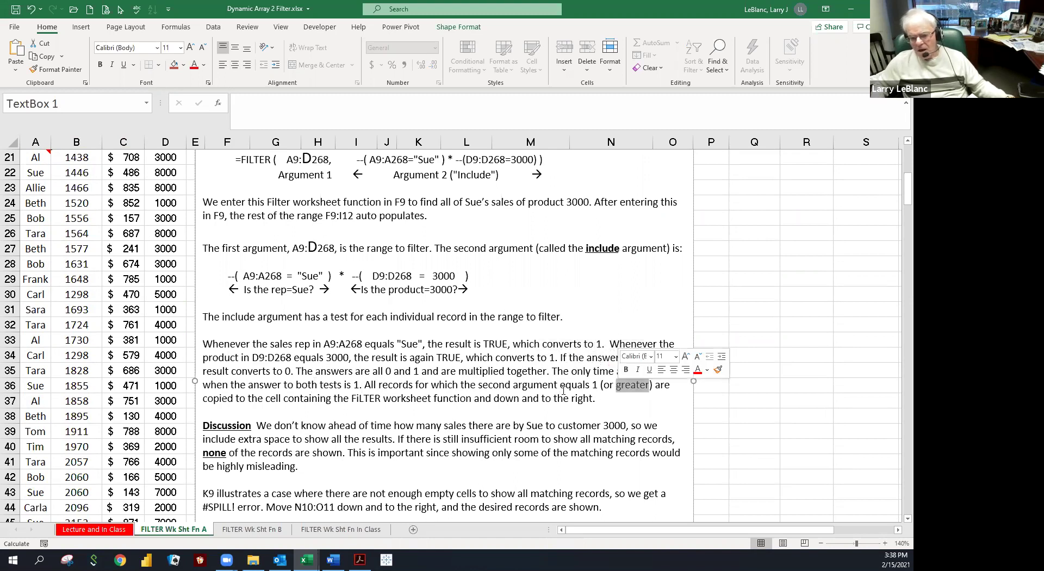
pyautogui.click(251, 397)
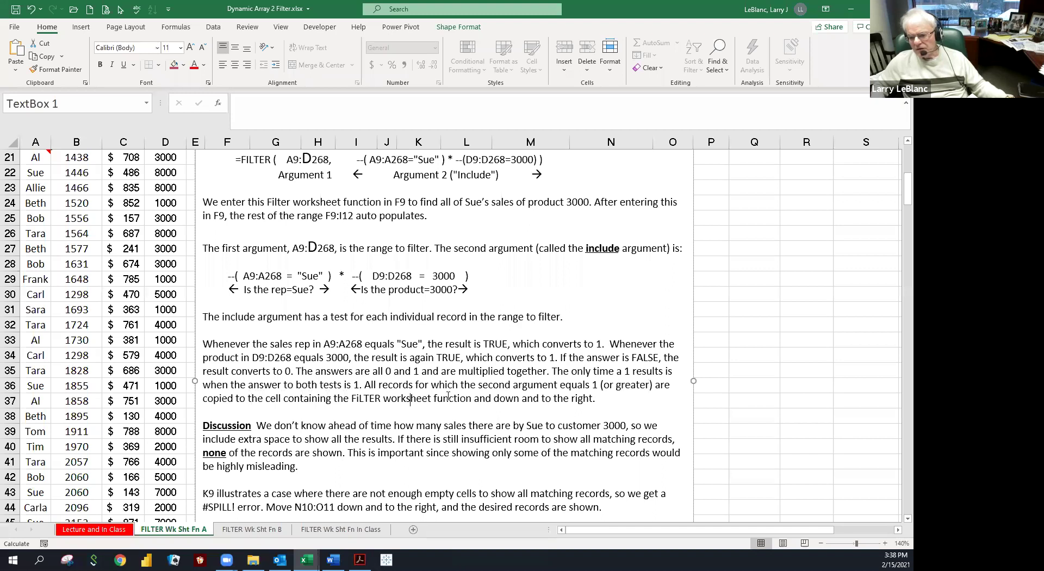
pyautogui.moveTo(334, 398); pyautogui.dragTo(504, 410)
# - Examine the Discussion paragraph on leaving enough empty space for all matching records
pyautogui.scroll(-3, 402, 380)
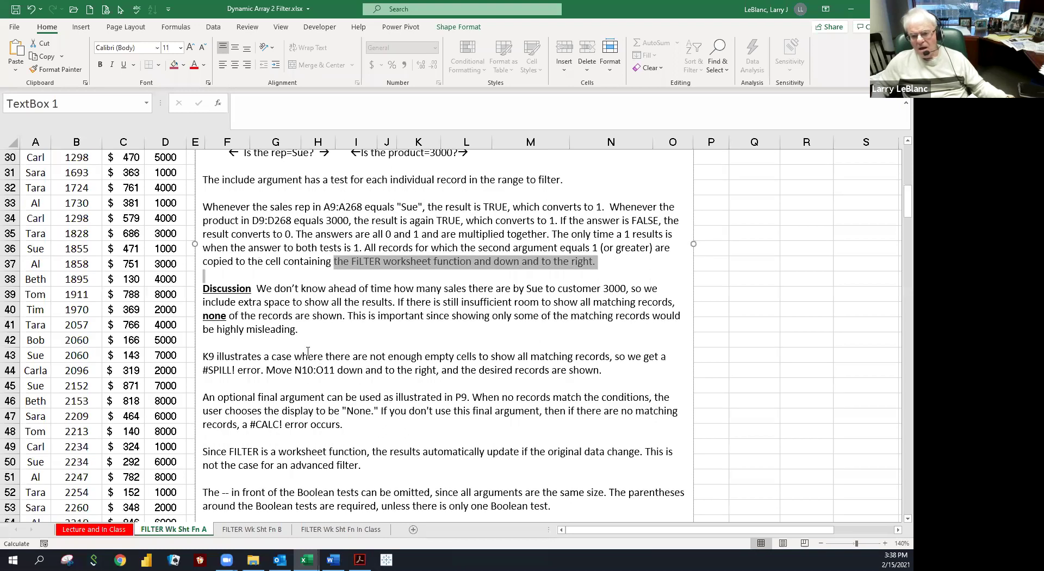
pyautogui.click(278, 316)
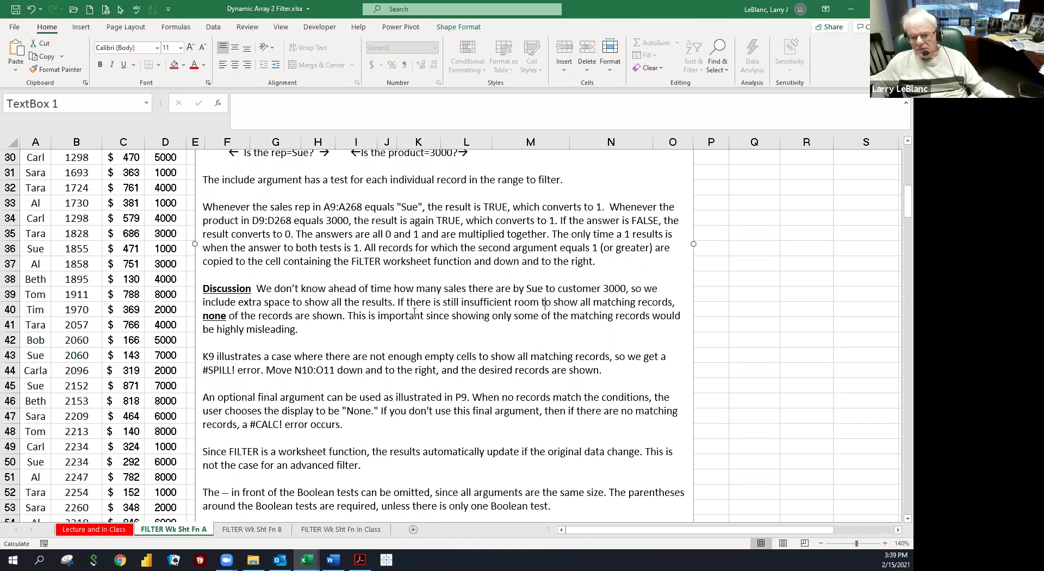
pyautogui.click(224, 315)
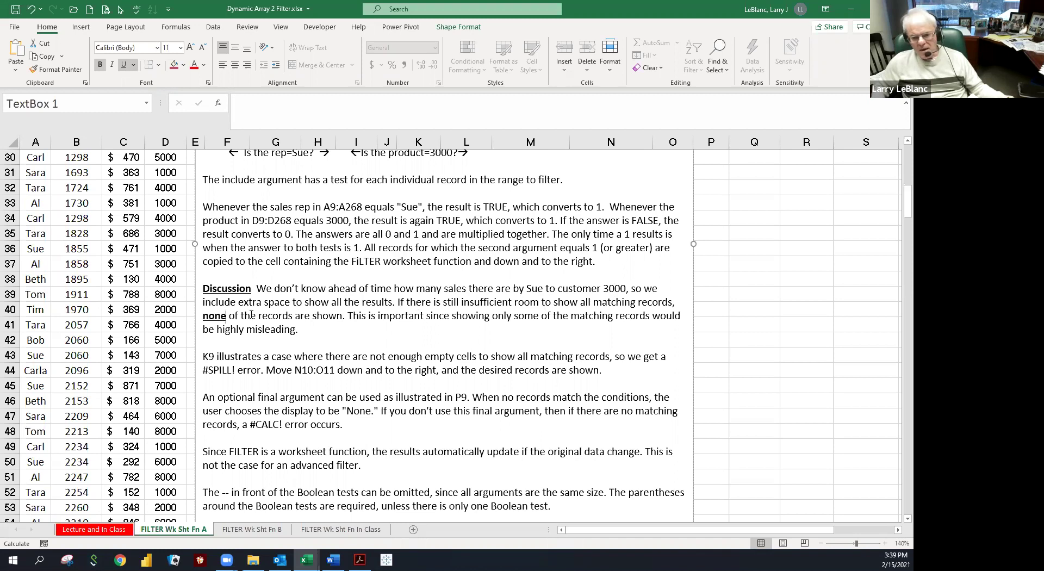
pyautogui.click(277, 316)
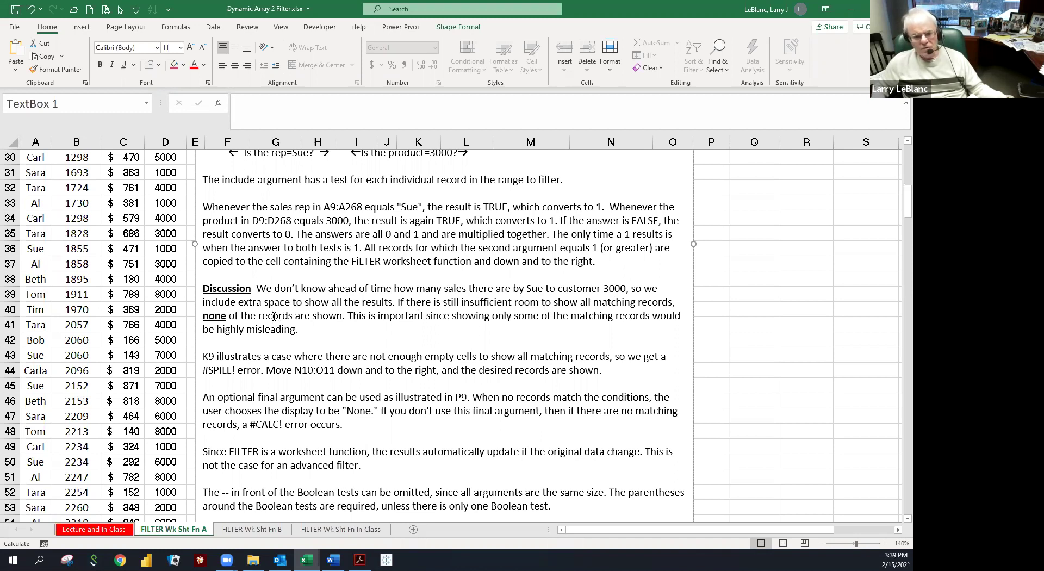
pyautogui.tripleClick(273, 316)
pyautogui.click(273, 316)
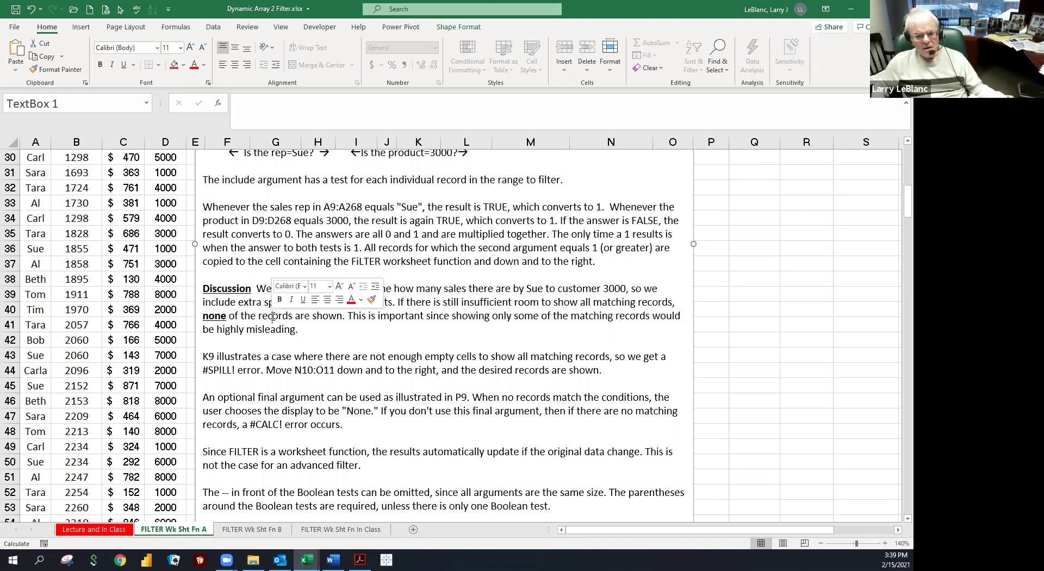
pyautogui.tripleClick(273, 316)
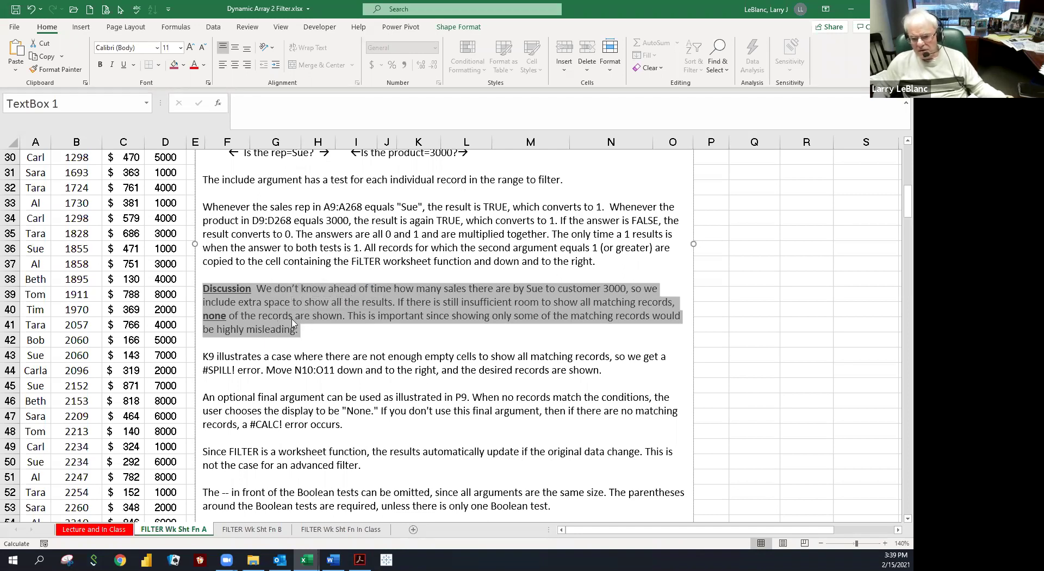
pyautogui.click(481, 319)
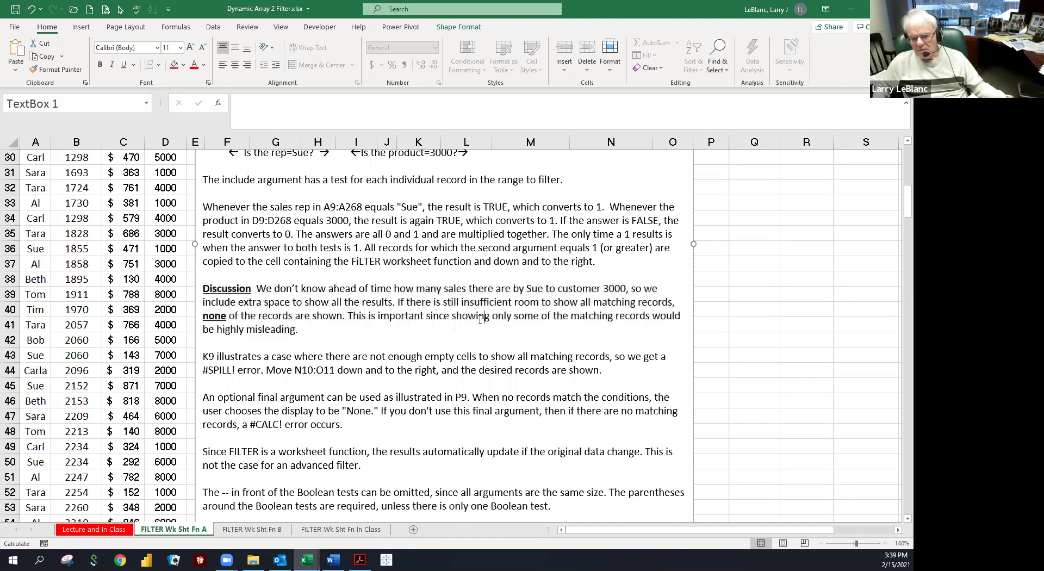
# - Inspect the FILTER formula behind the #SPILL! error in K9 and clear the "Data in the way" entries from M10:N11
pyautogui.scroll(10, 222, 348)
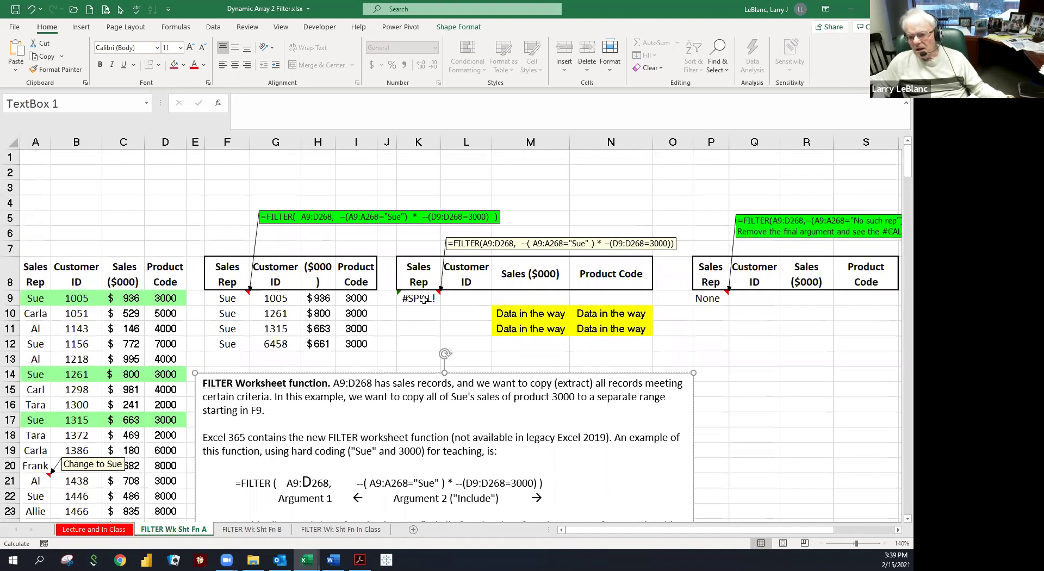
pyautogui.click(422, 299)
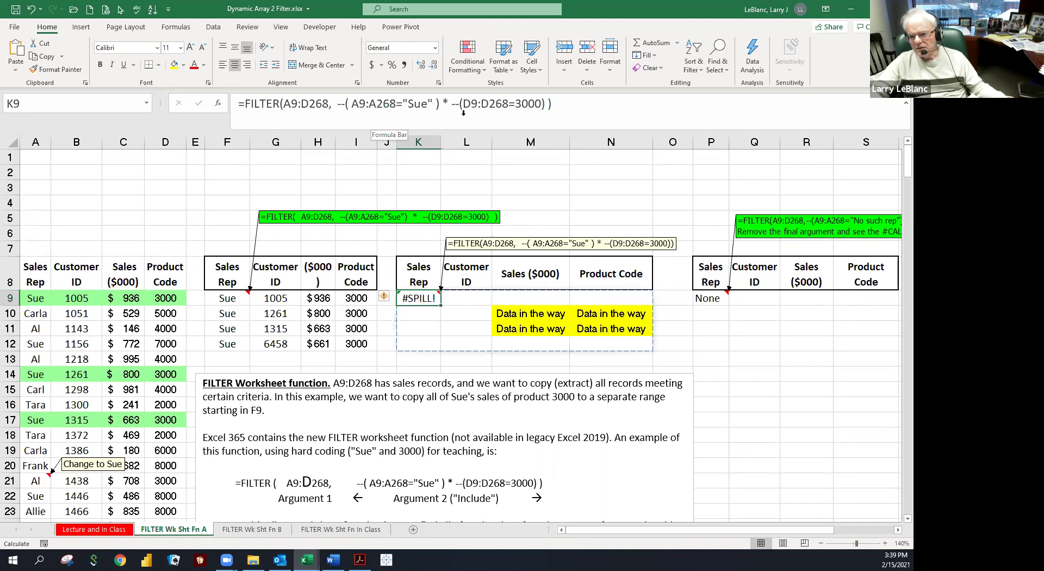
pyautogui.click(506, 315)
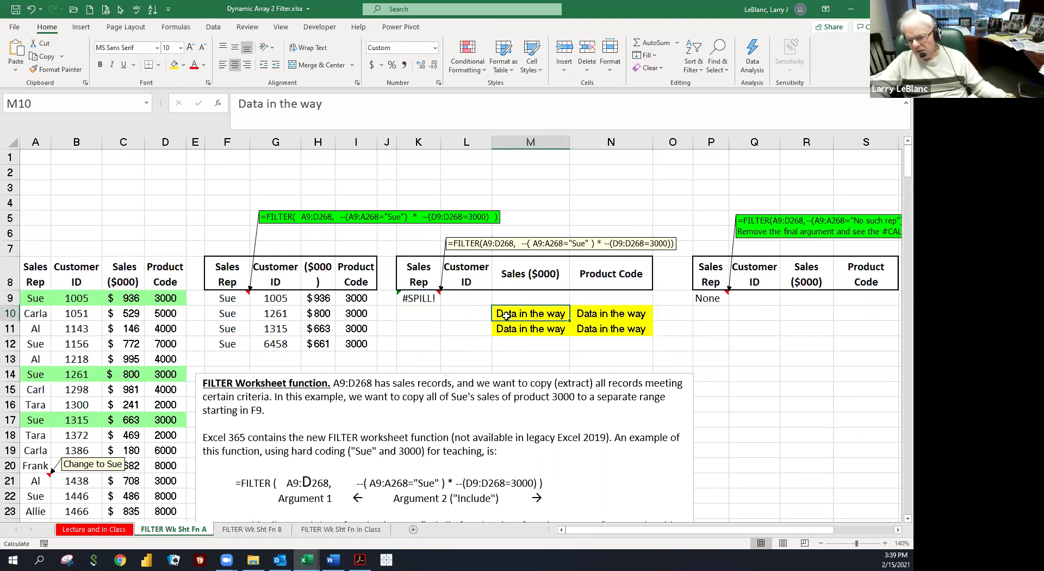
pyautogui.press('Delete')
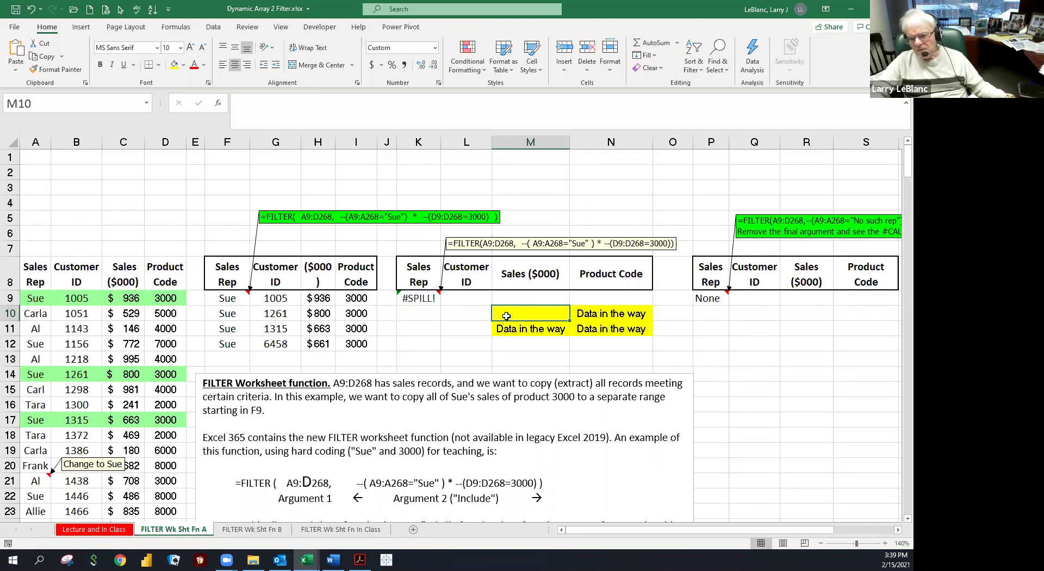
pyautogui.click(471, 342)
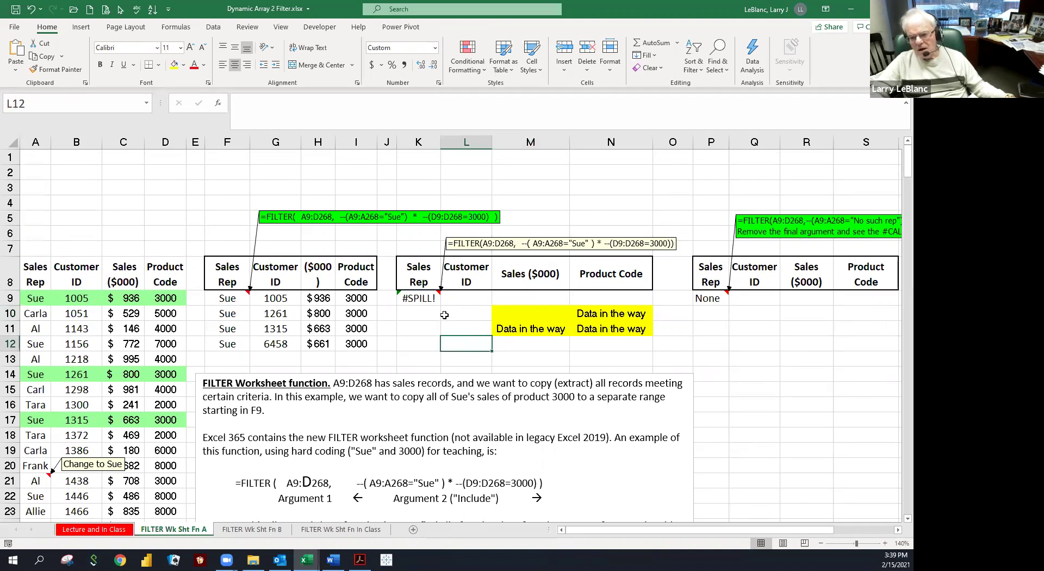
pyautogui.click(511, 331)
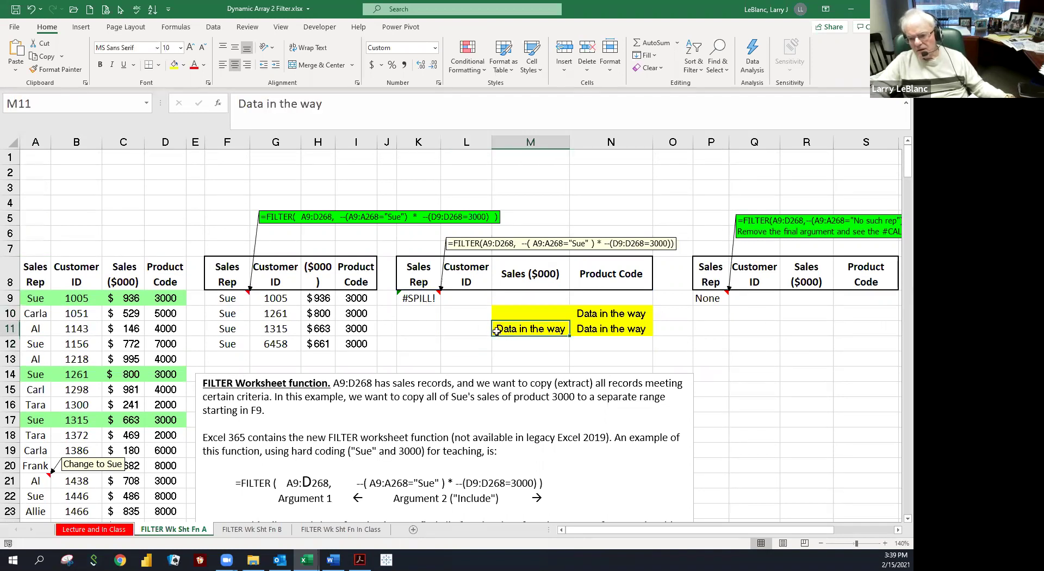
pyautogui.moveTo(518, 338); pyautogui.dragTo(587, 314)
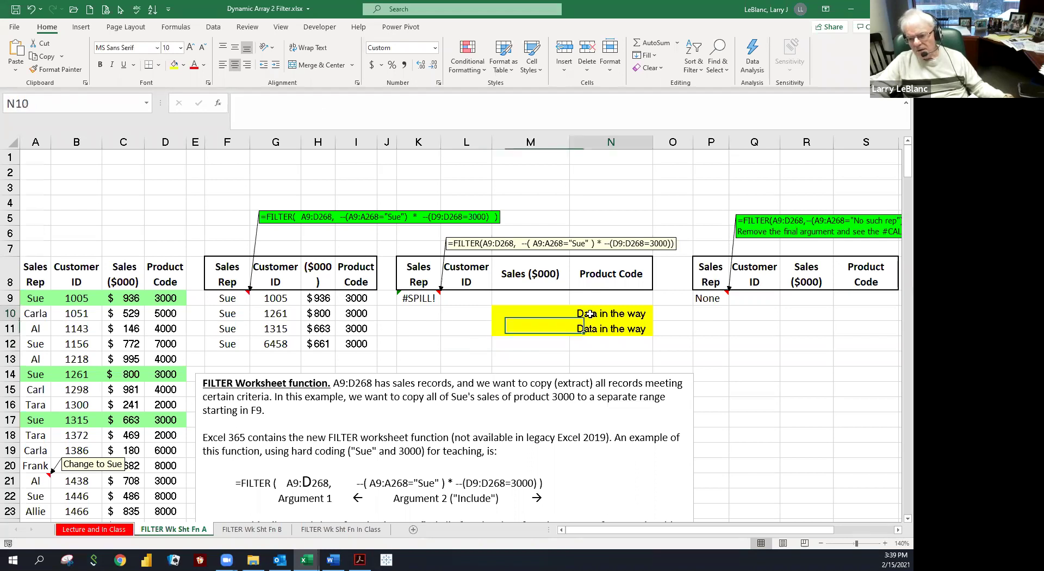
pyautogui.press('Delete')
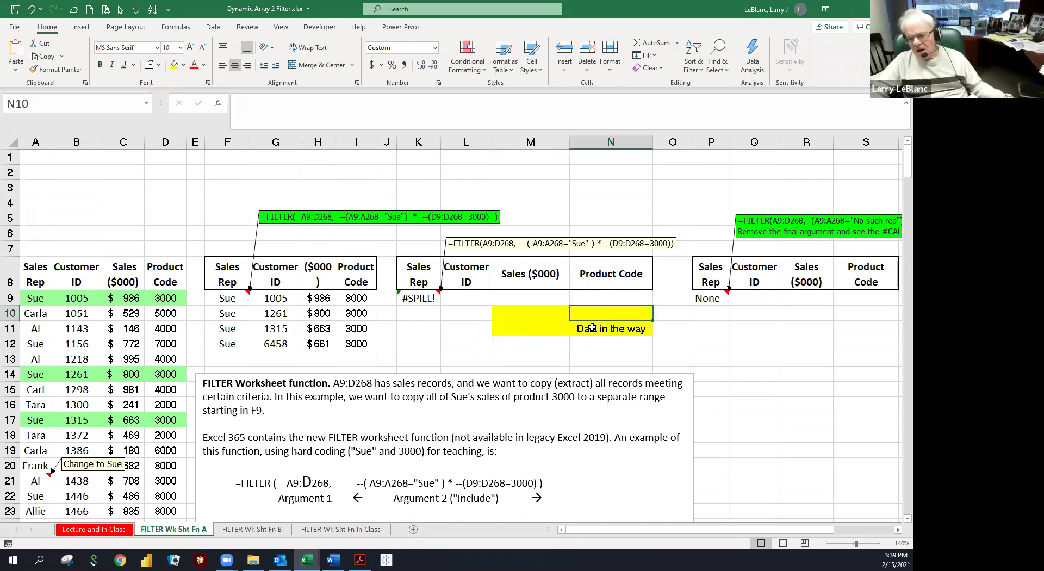
pyautogui.click(592, 329)
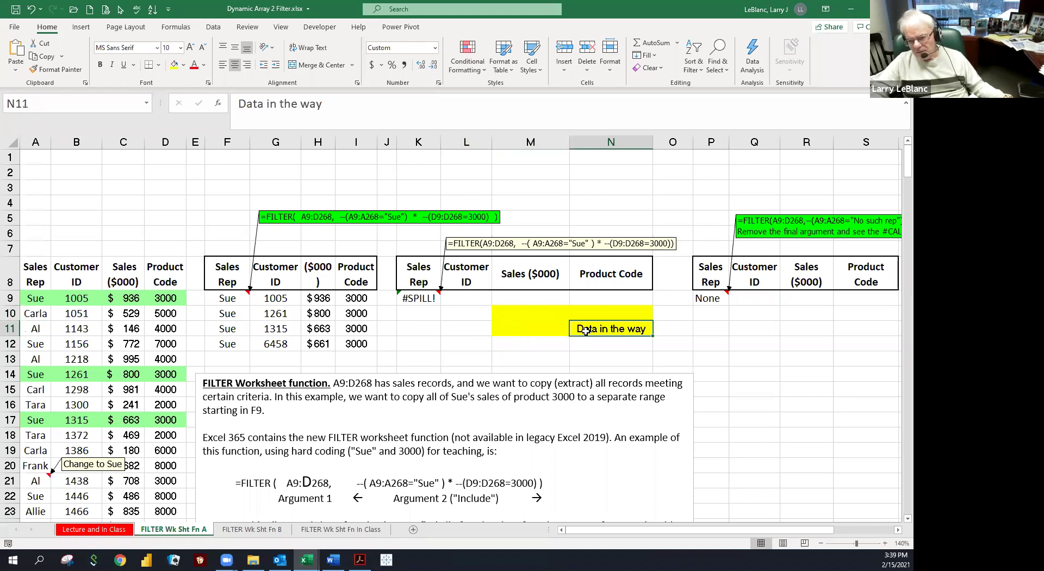
pyautogui.press('Delete')
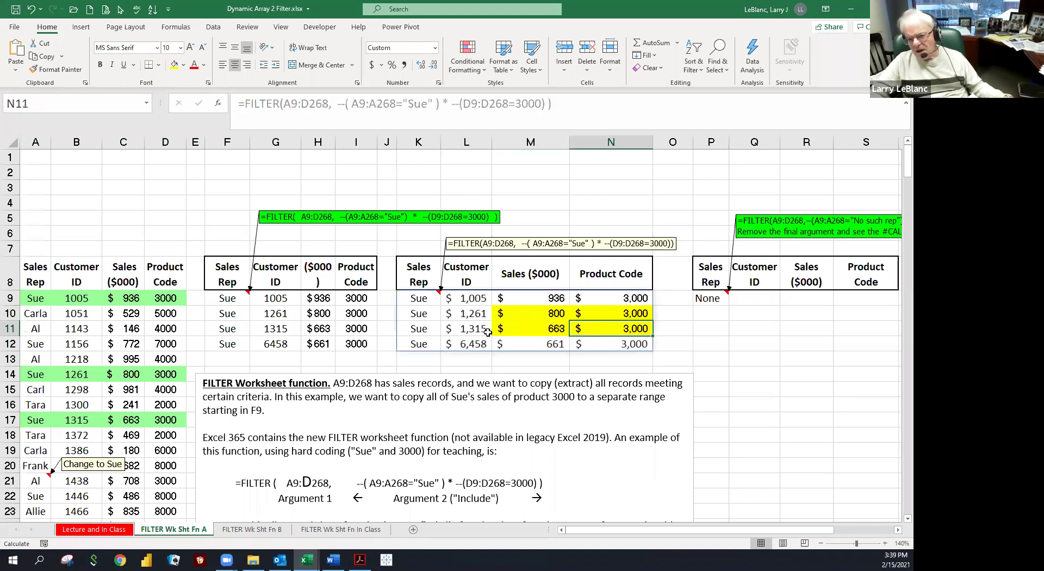
# - Check the FILTER formula in K9 and read the note on results updating automatically when the original data change
pyautogui.click(749, 368)
pyautogui.click(424, 299)
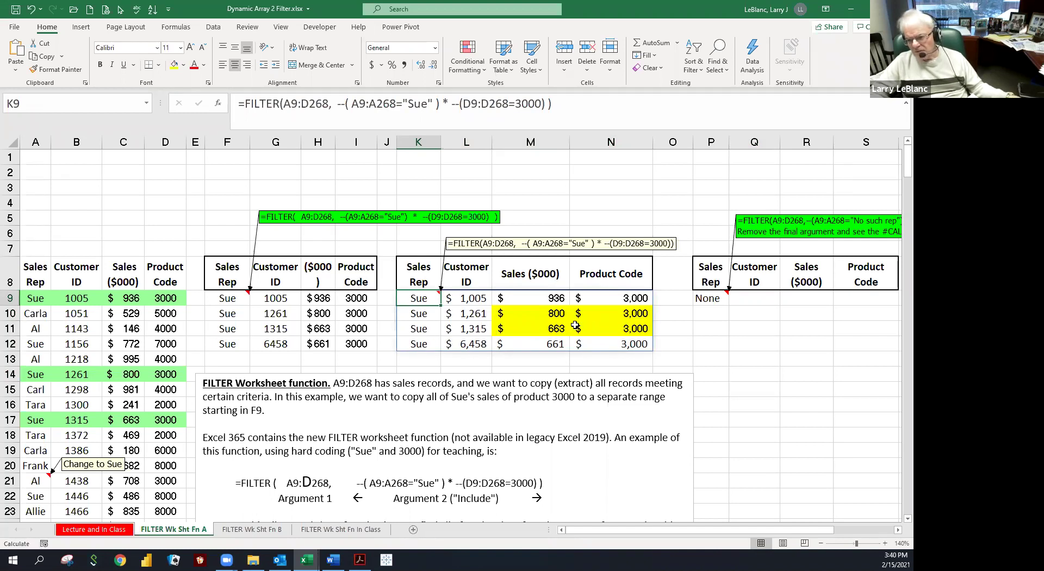
pyautogui.scroll(-7, 575, 327)
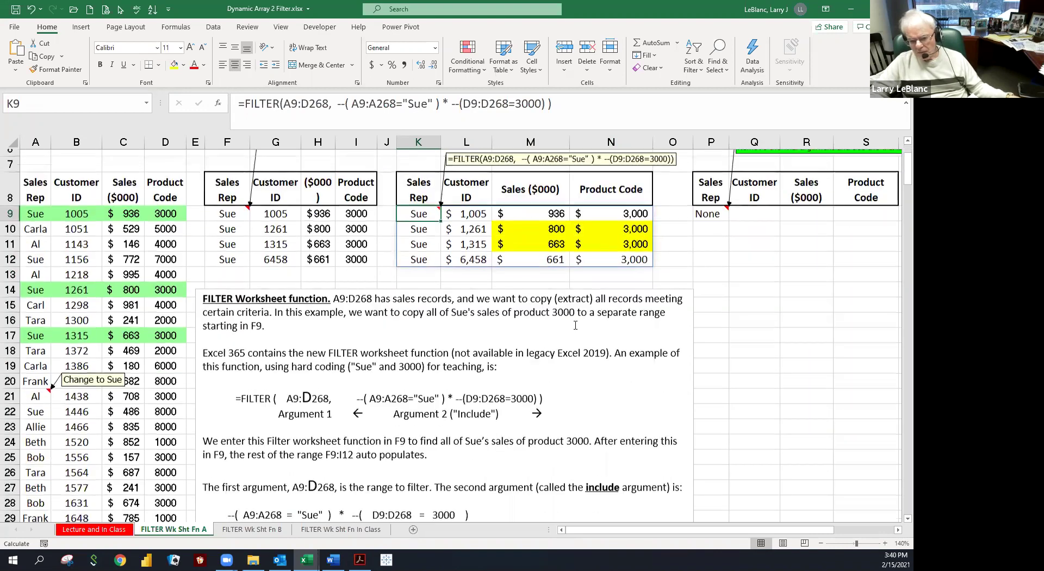
pyautogui.scroll(-5, 573, 325)
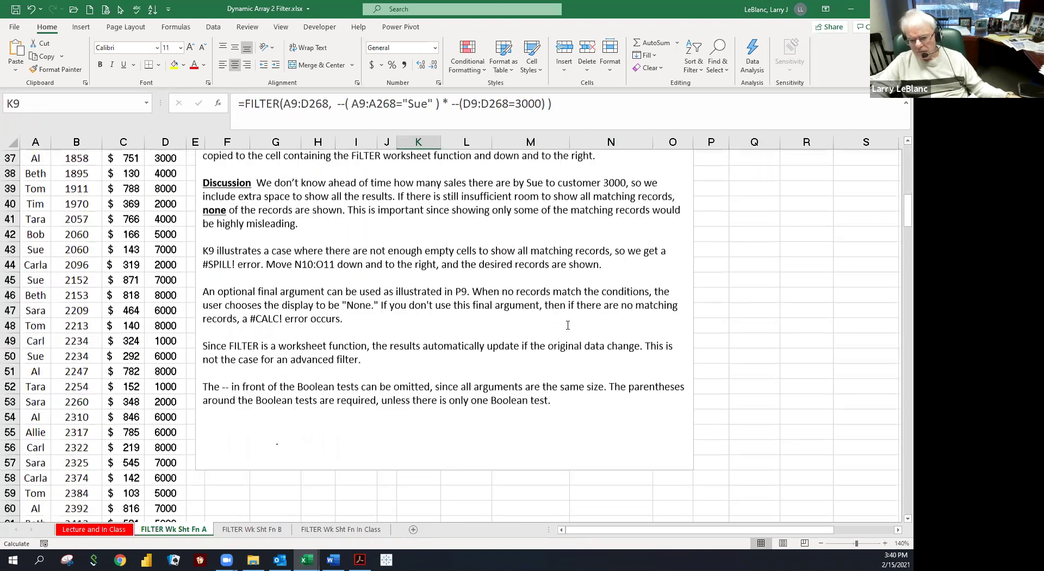
pyautogui.click(259, 348)
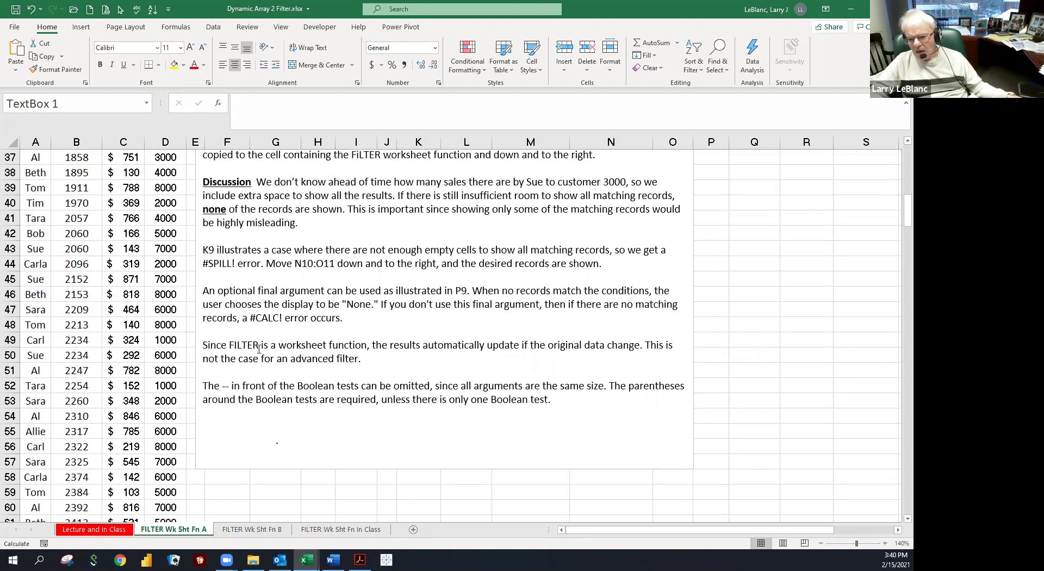
pyautogui.doubleClick(497, 344)
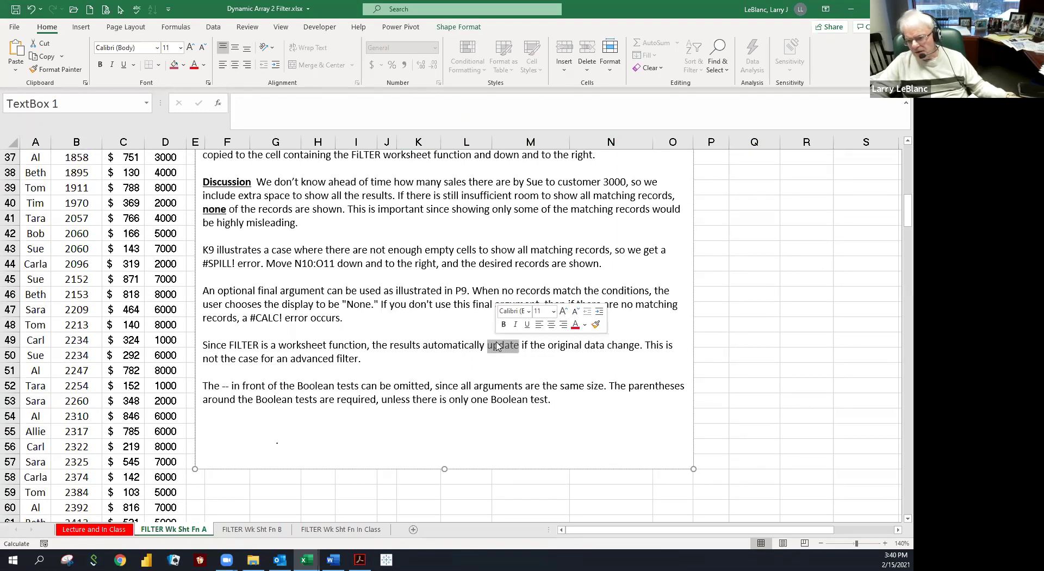
pyautogui.doubleClick(532, 346)
pyautogui.click(504, 345)
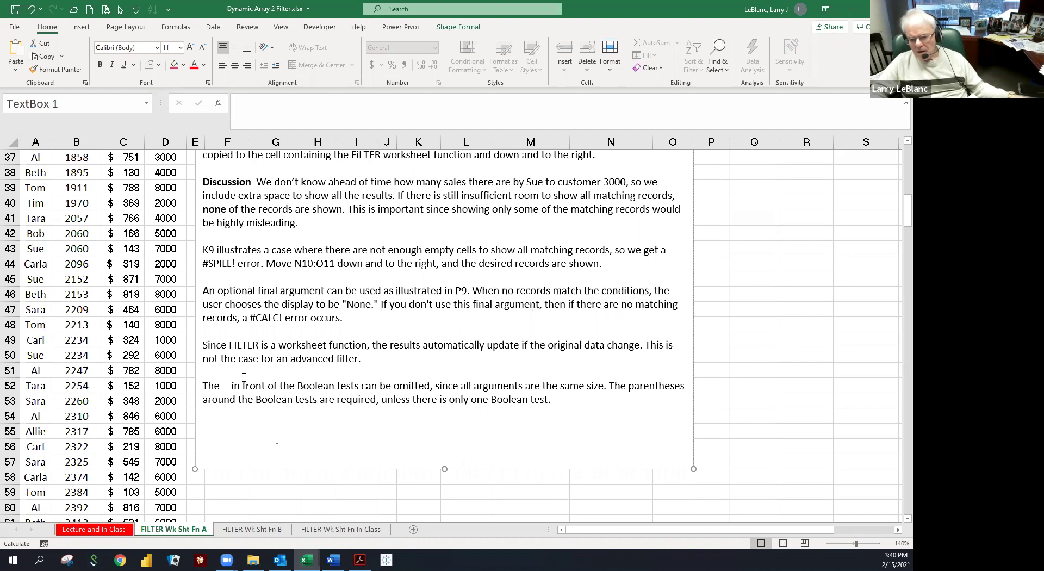
# - Read the note on omitting the -- before the Boolean tests and on when parentheses are required
pyautogui.moveTo(203, 386); pyautogui.dragTo(591, 386)
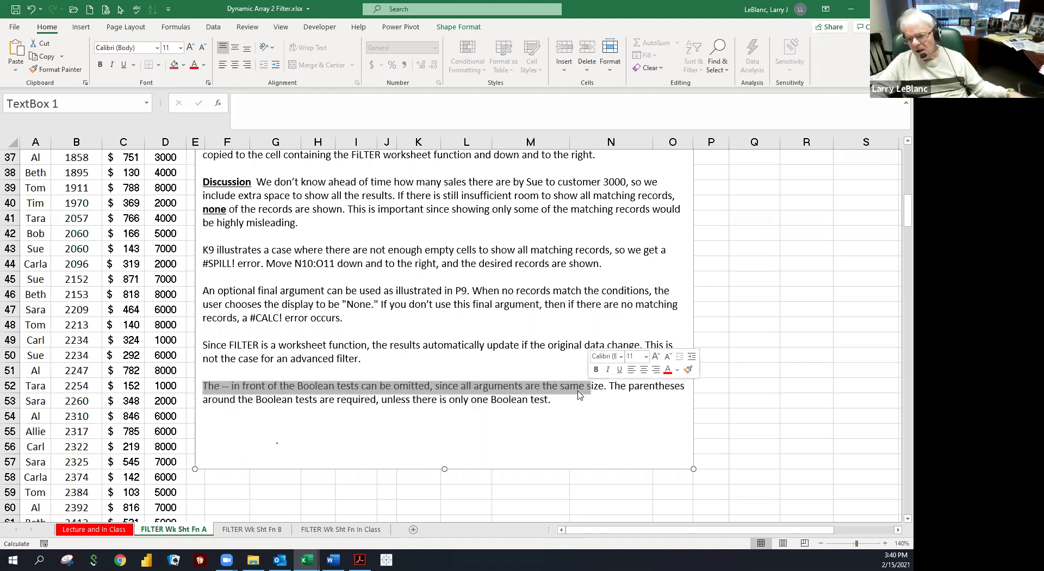
pyautogui.click(228, 388)
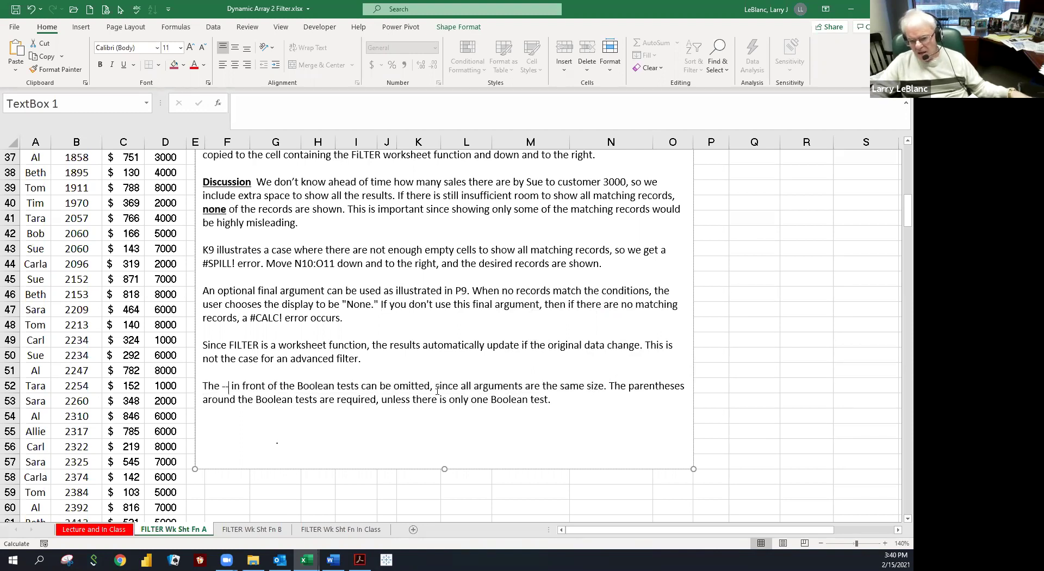
pyautogui.click(274, 402)
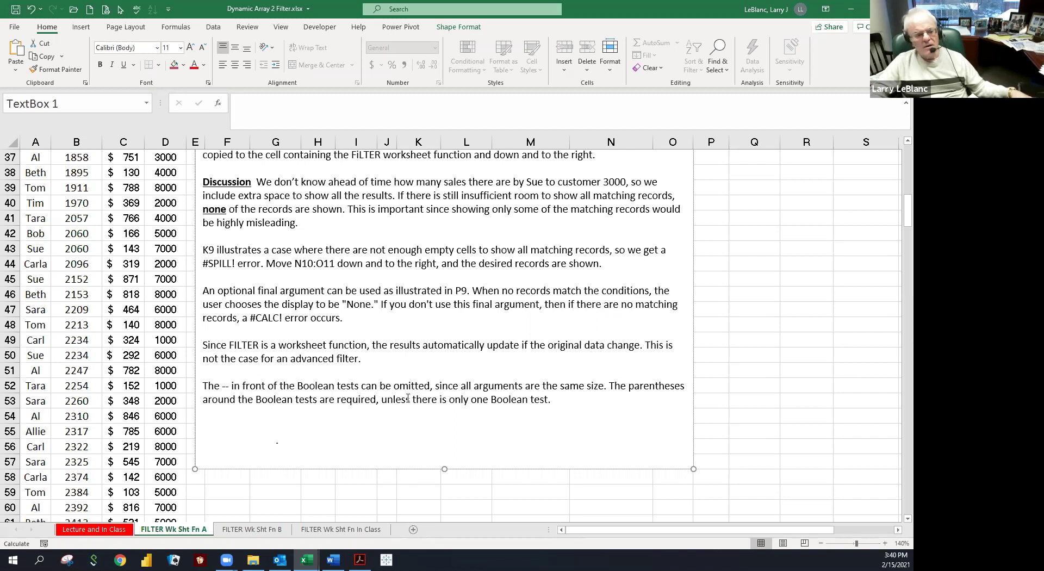
# - Remove the -- in front of both Boolean tests in the FILTER formula in F9
pyautogui.scroll(8, 439, 326)
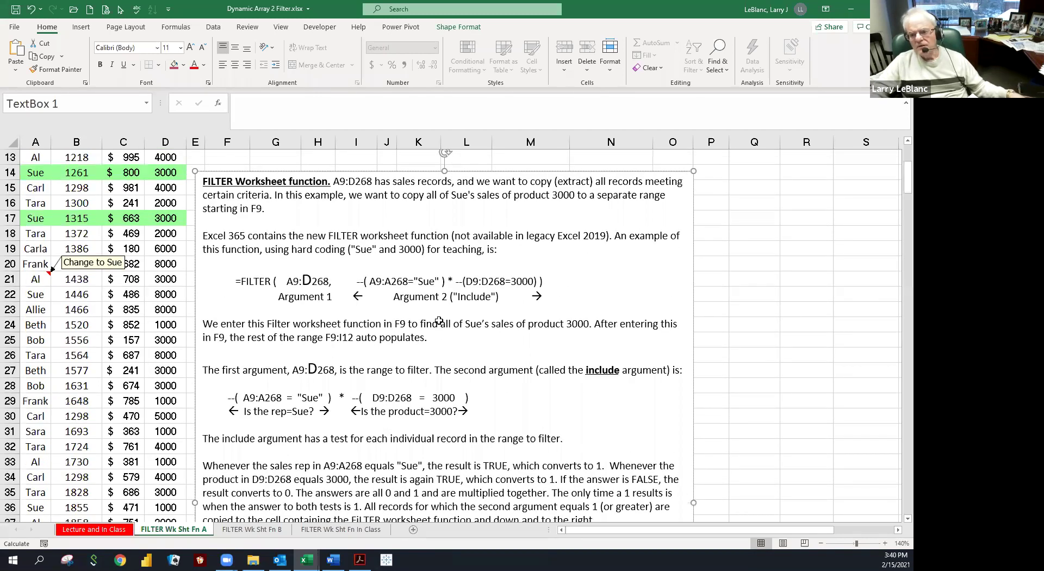
pyautogui.scroll(4, 439, 321)
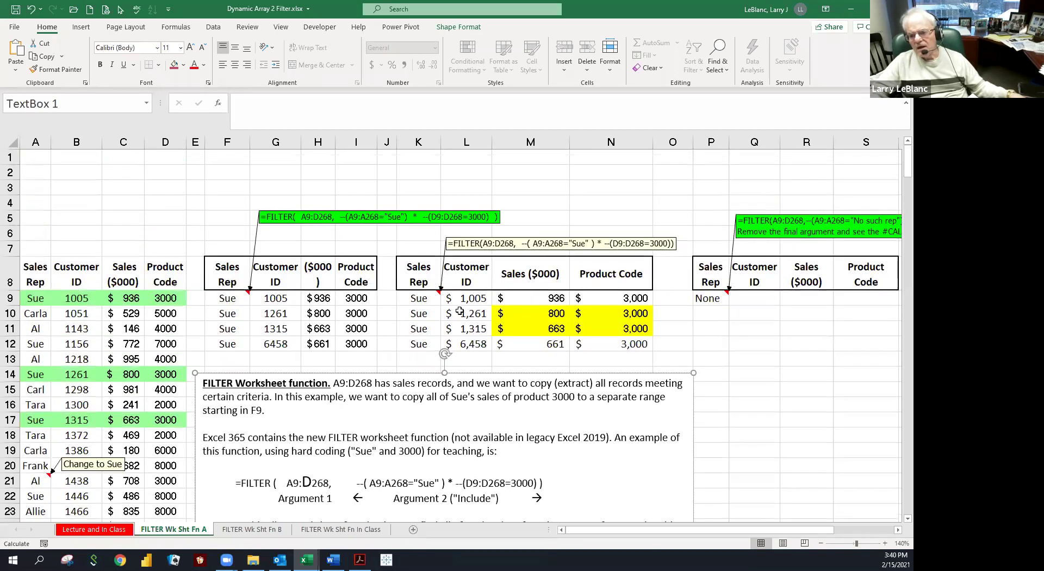
pyautogui.click(247, 300)
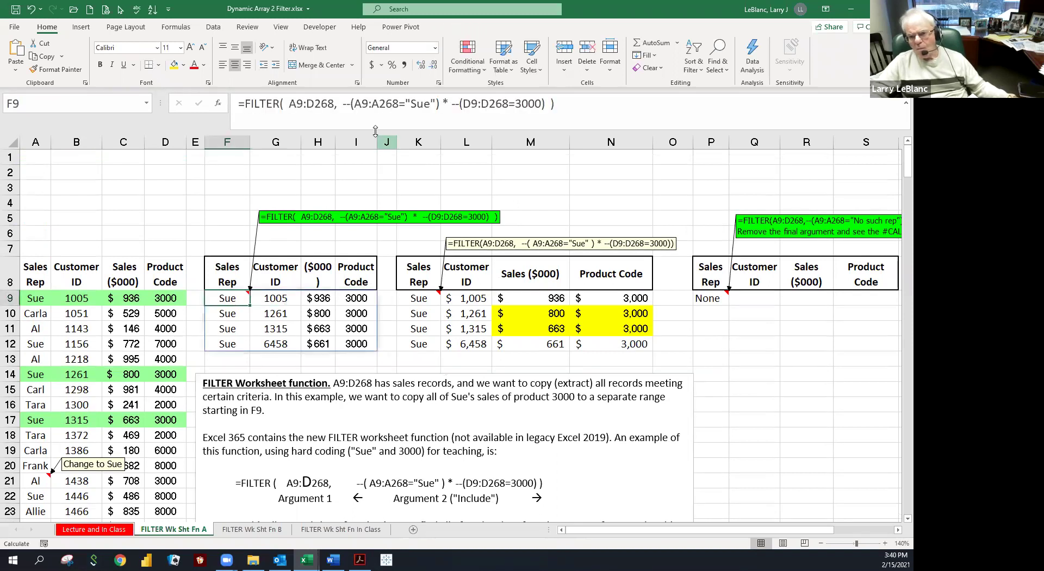
pyautogui.click(351, 103)
pyautogui.press('BackSpace')
pyautogui.press('BackSpace')
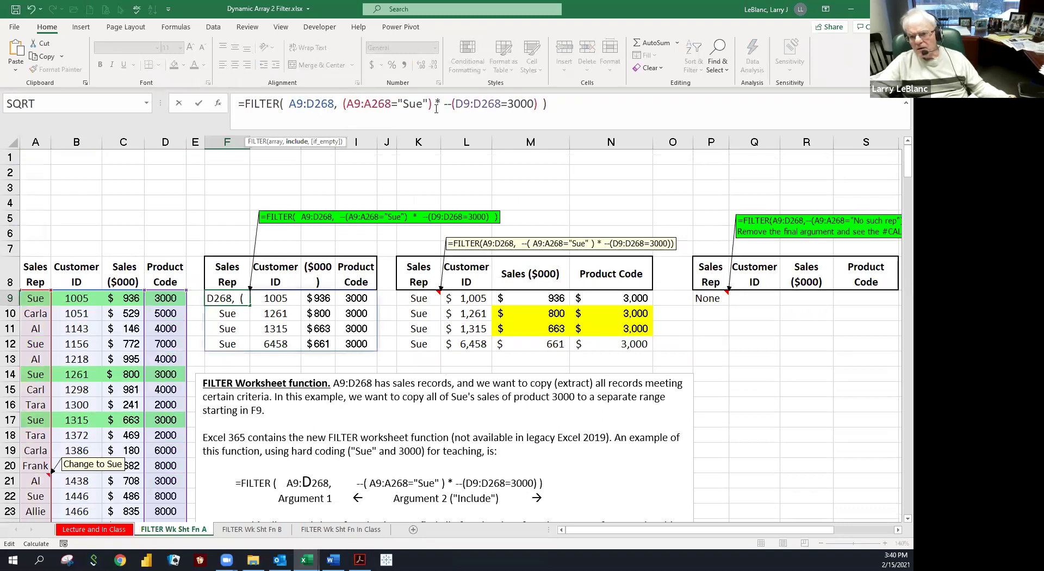
pyautogui.press('BackSpace')
pyautogui.press('BackSpace')
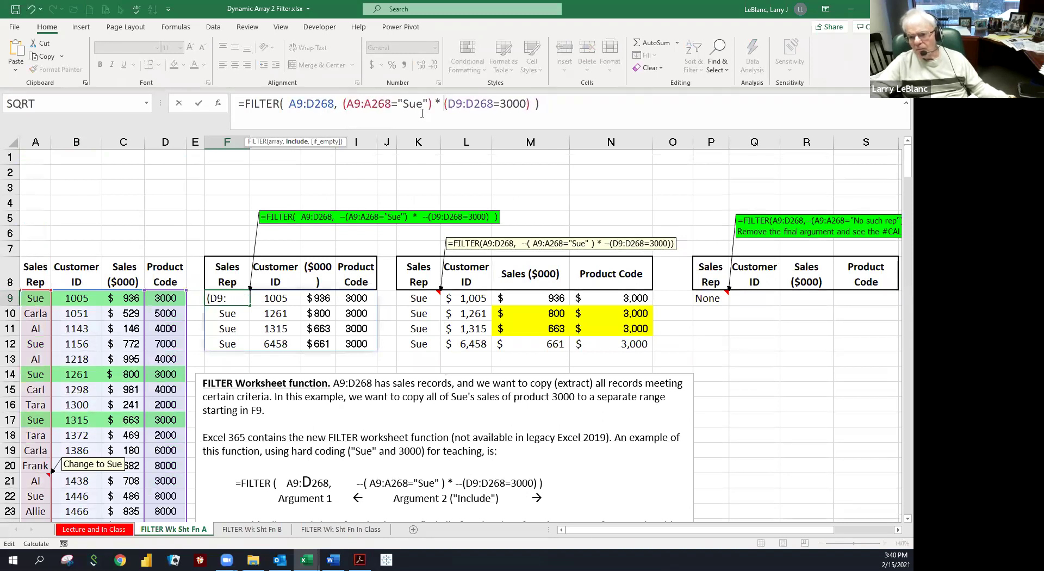
pyautogui.press('Return')
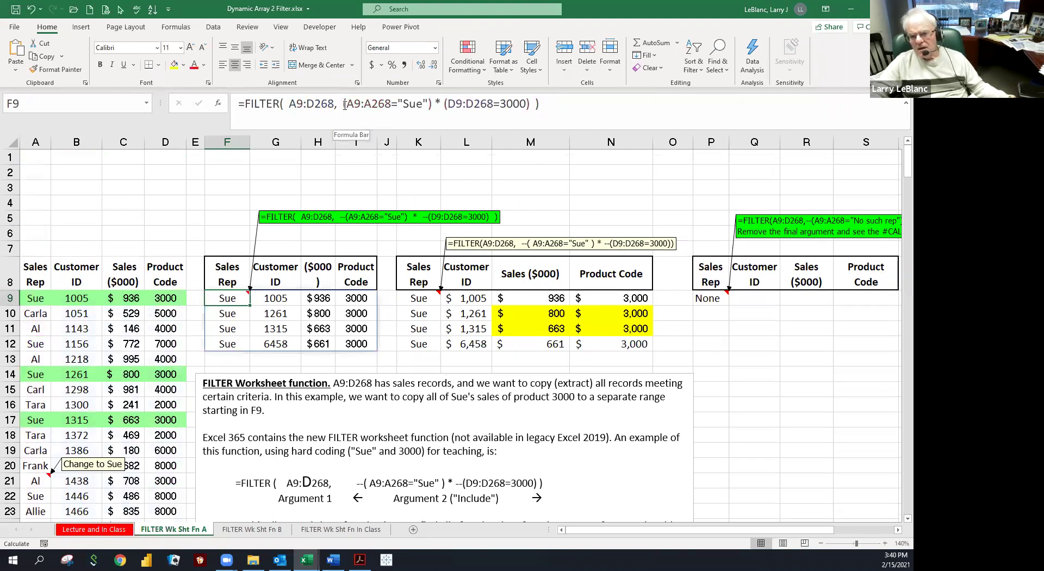
# - Try the F9 FILTER formula without the parentheses around the A9:A268="Sue" test
pyautogui.click(345, 103)
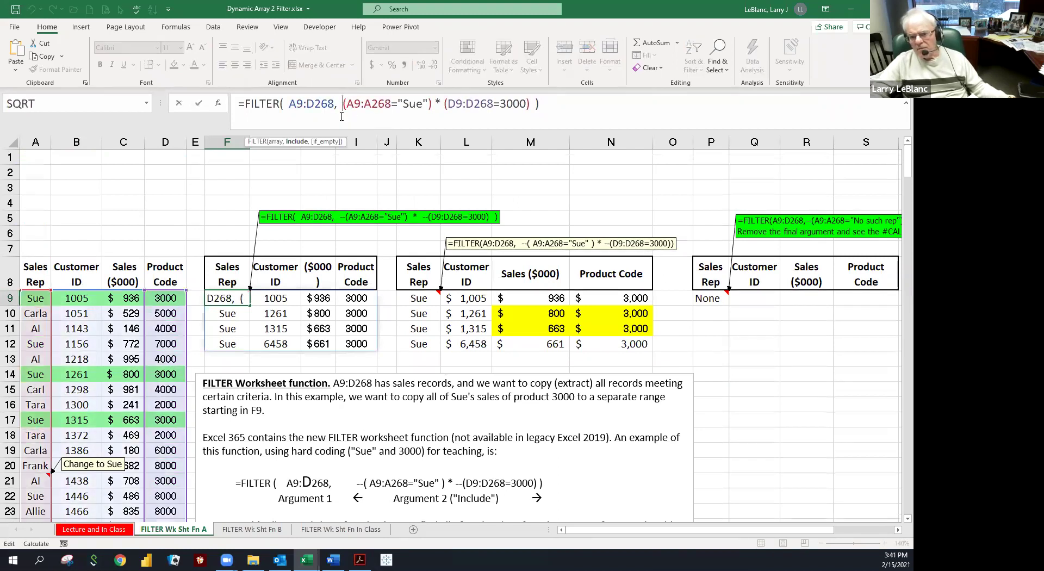
pyautogui.click(423, 103)
pyautogui.press('Delete')
pyautogui.press('Return')
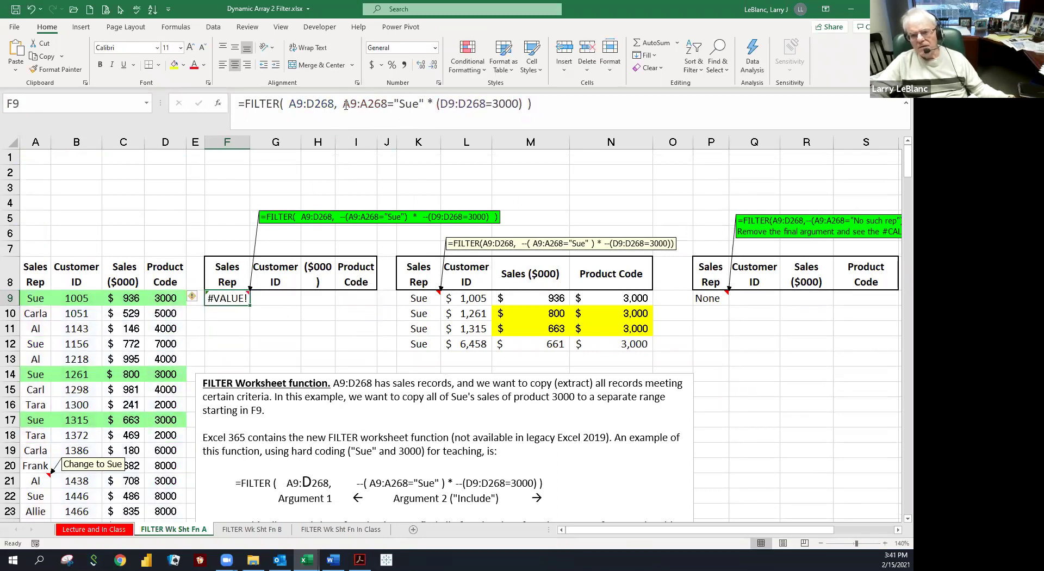
# - Delete the D9:D268=3000 test from the F9 formula, leaving =FILTER( A9:D268, A9:A268="Sue" )
pyautogui.moveTo(345, 104); pyautogui.dragTo(411, 110)
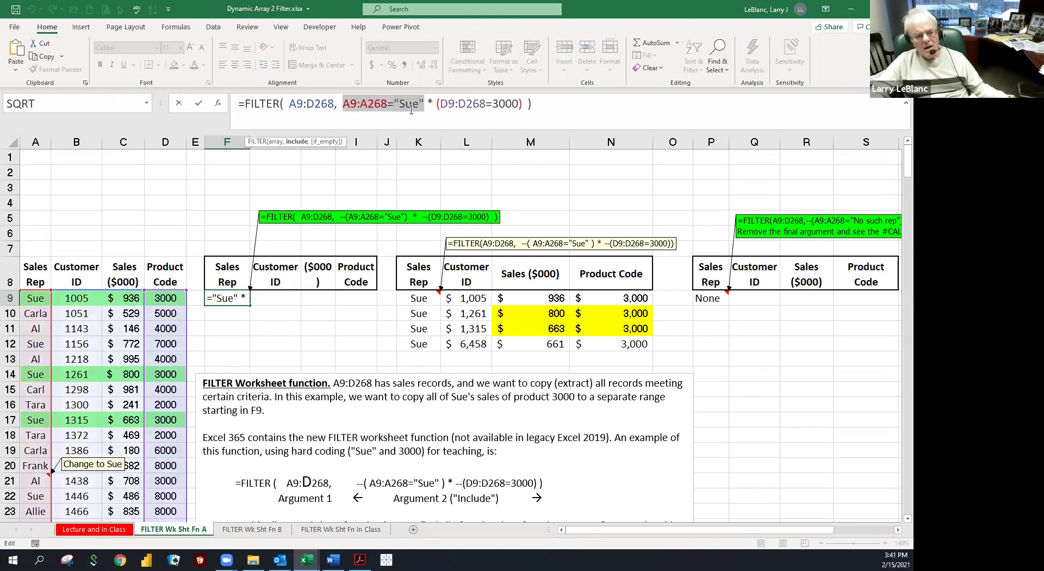
pyautogui.click(411, 109)
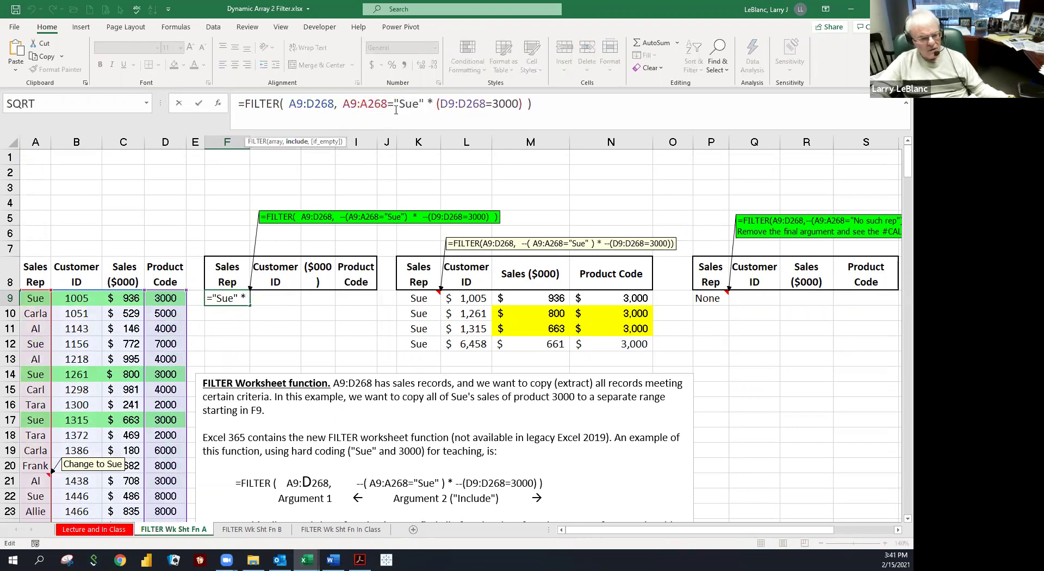
pyautogui.moveTo(438, 104); pyautogui.dragTo(525, 105)
pyautogui.press('Delete')
pyautogui.press('BackSpace')
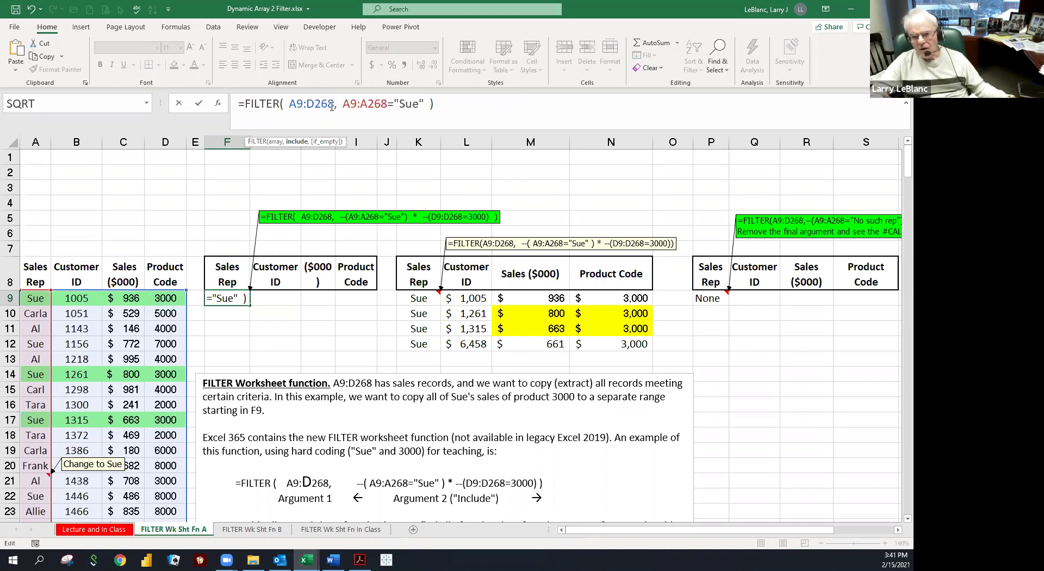
pyautogui.hotkey('ctrl', 'Return')
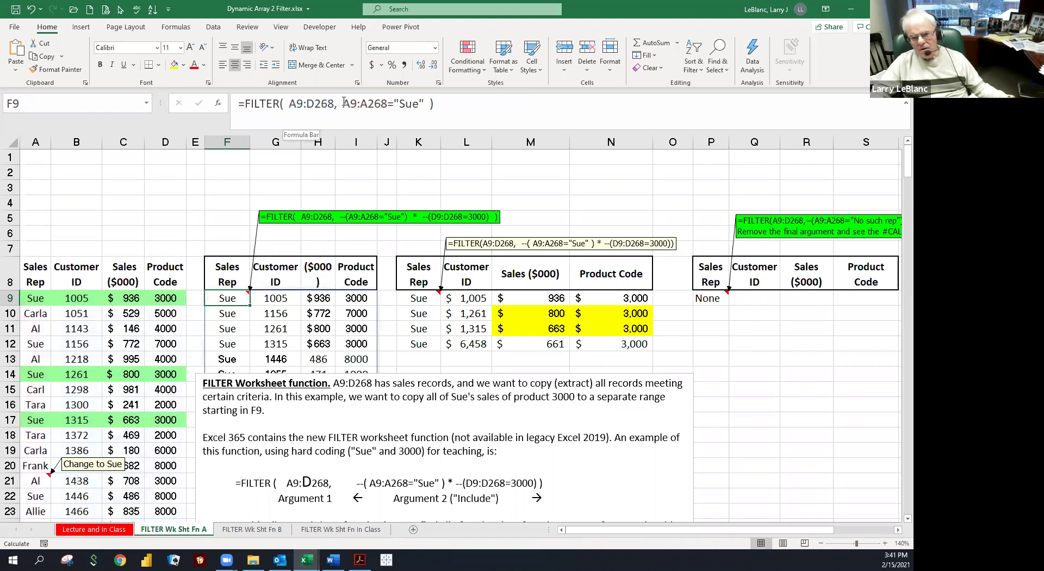
# - Inspect the single-test include argument in F9, and undo the formula edits back to the version with -- before both tests
pyautogui.click(338, 103)
pyautogui.moveTo(338, 103); pyautogui.dragTo(429, 104)
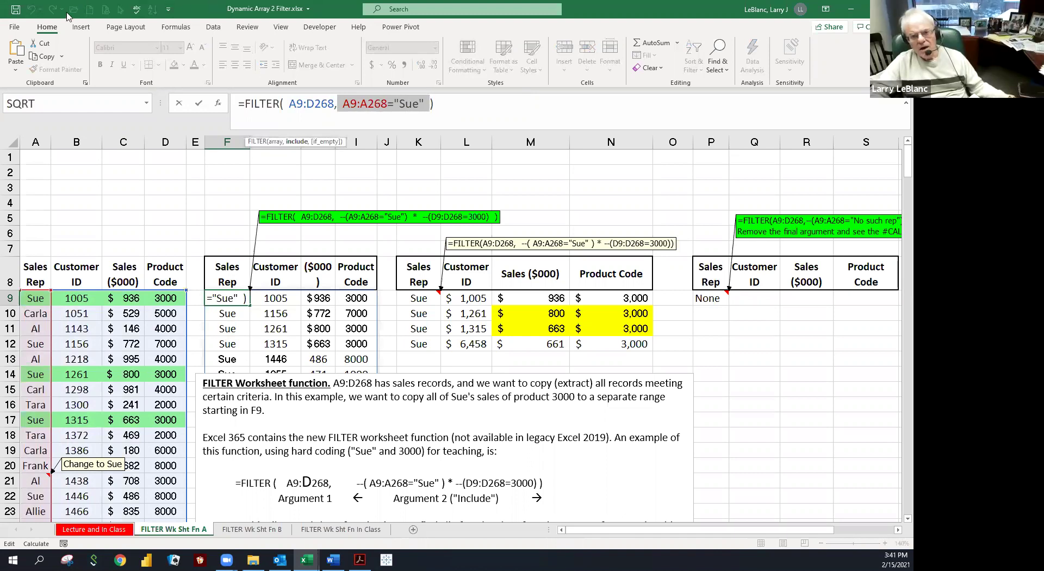
pyautogui.press('Escape')
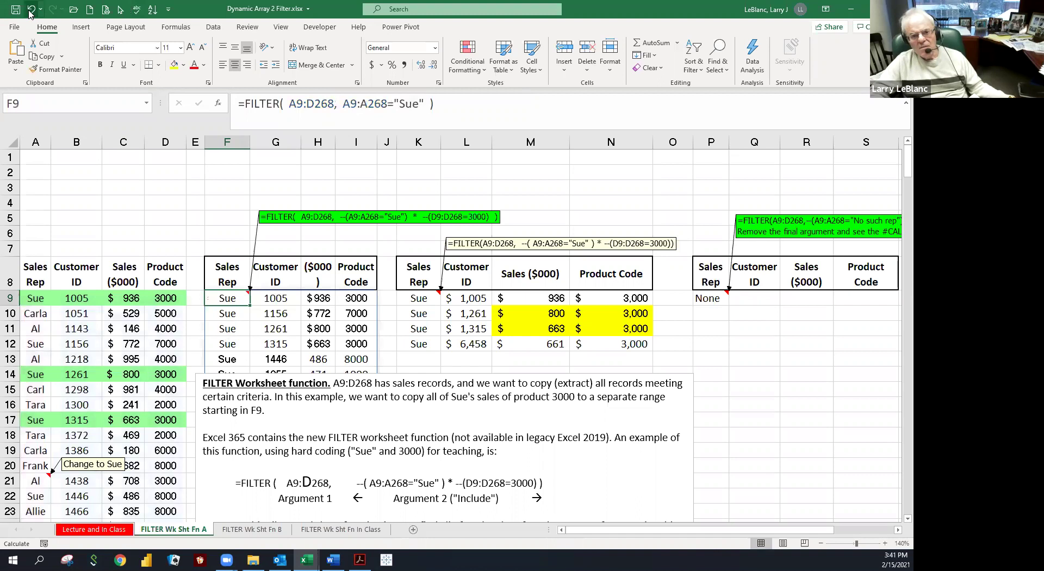
pyautogui.click(30, 11)
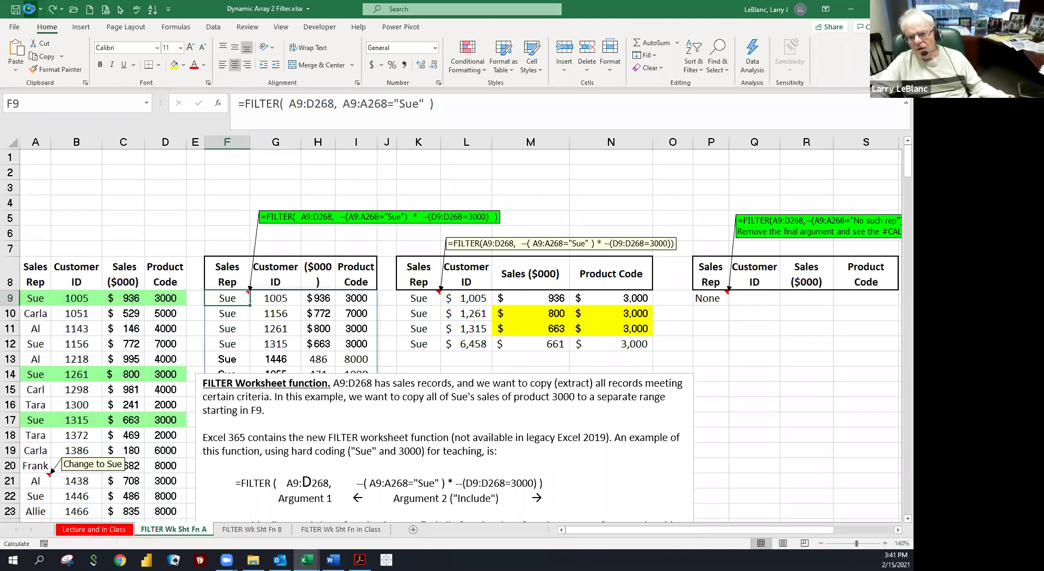
pyautogui.click(30, 9)
pyautogui.click(30, 10)
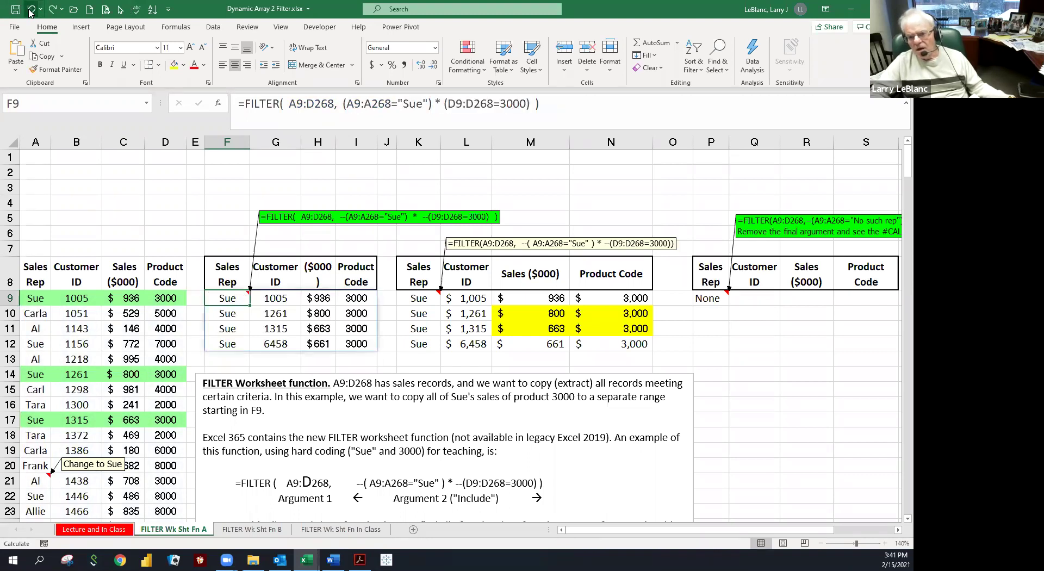
pyautogui.click(30, 10)
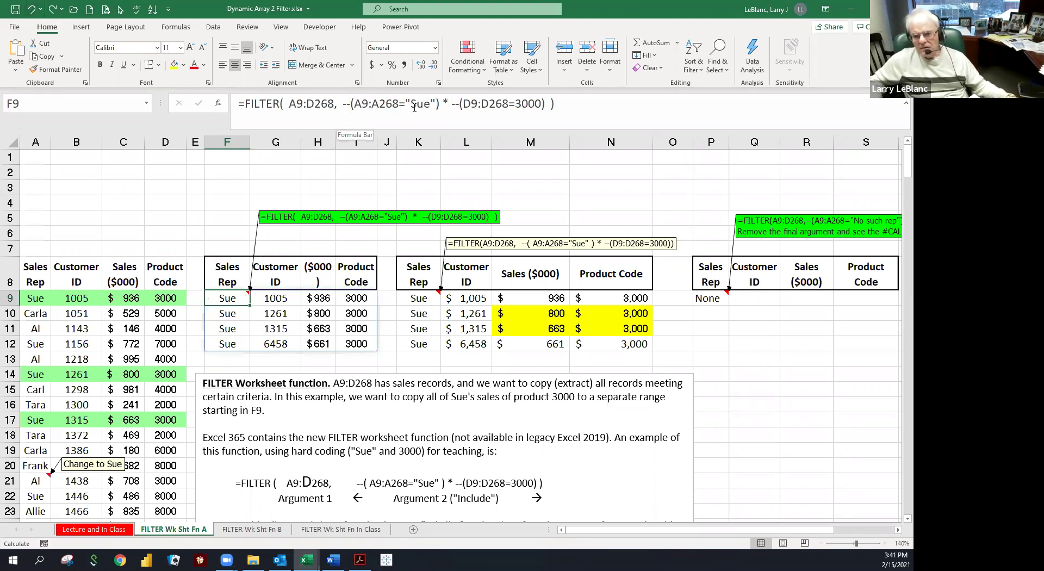
# - Examine the -- operators, the "Sue" test and the whole include argument in the F9 formula, leaving it unedited
pyautogui.doubleClick(342, 105)
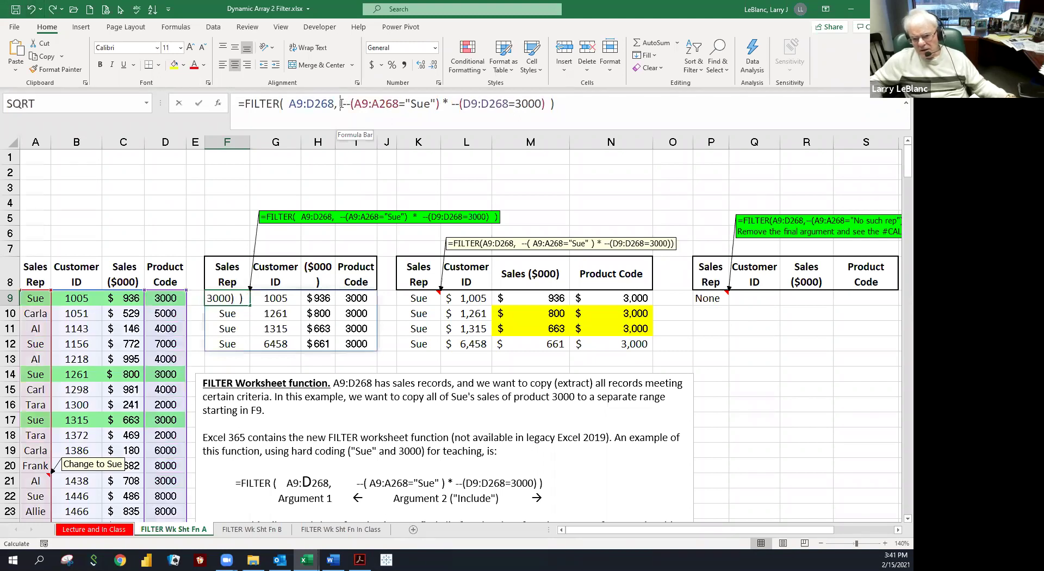
pyautogui.doubleClick(454, 103)
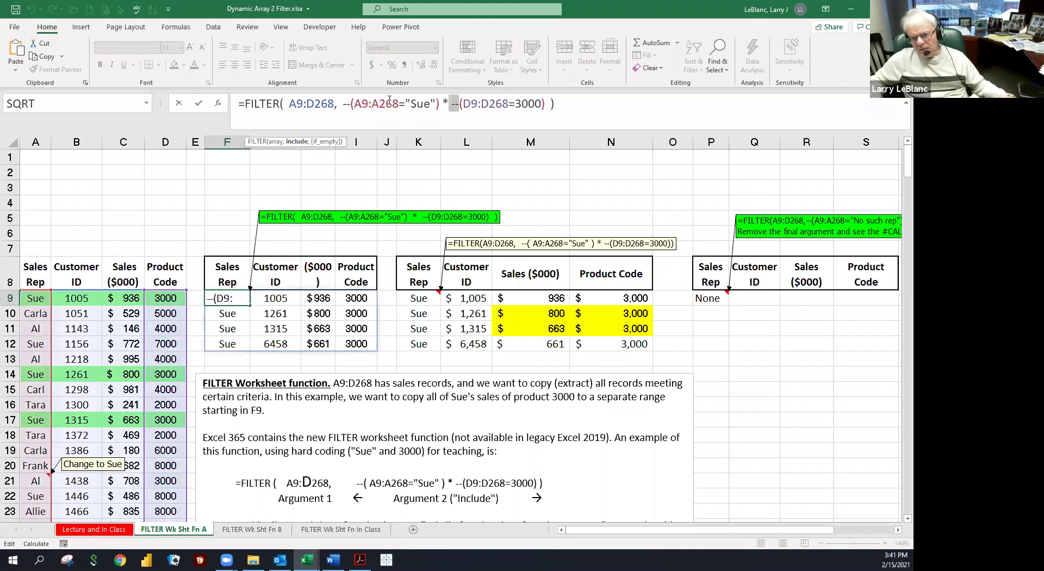
pyautogui.moveTo(343, 103); pyautogui.dragTo(409, 105)
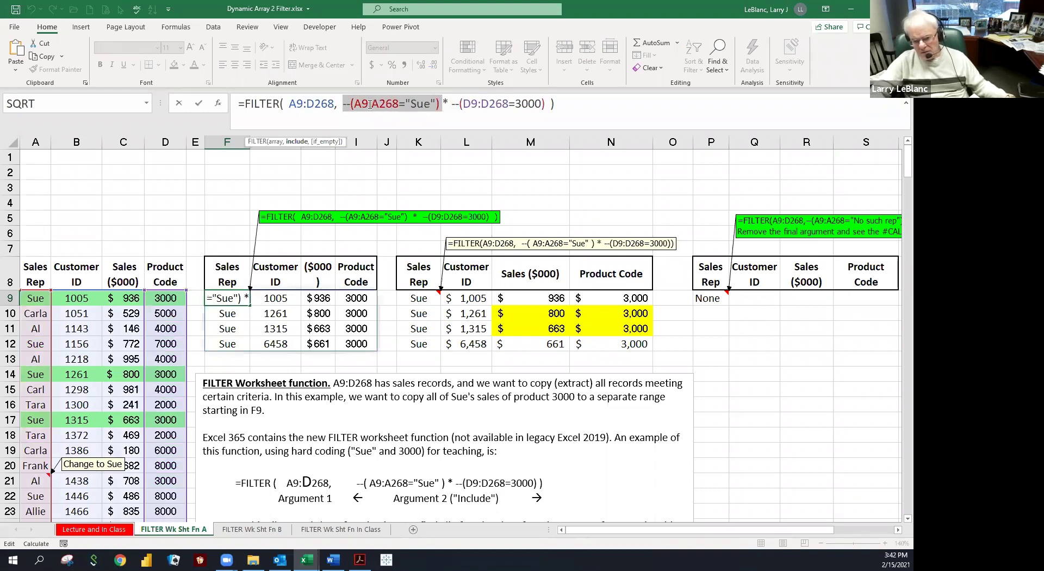
pyautogui.press('Escape')
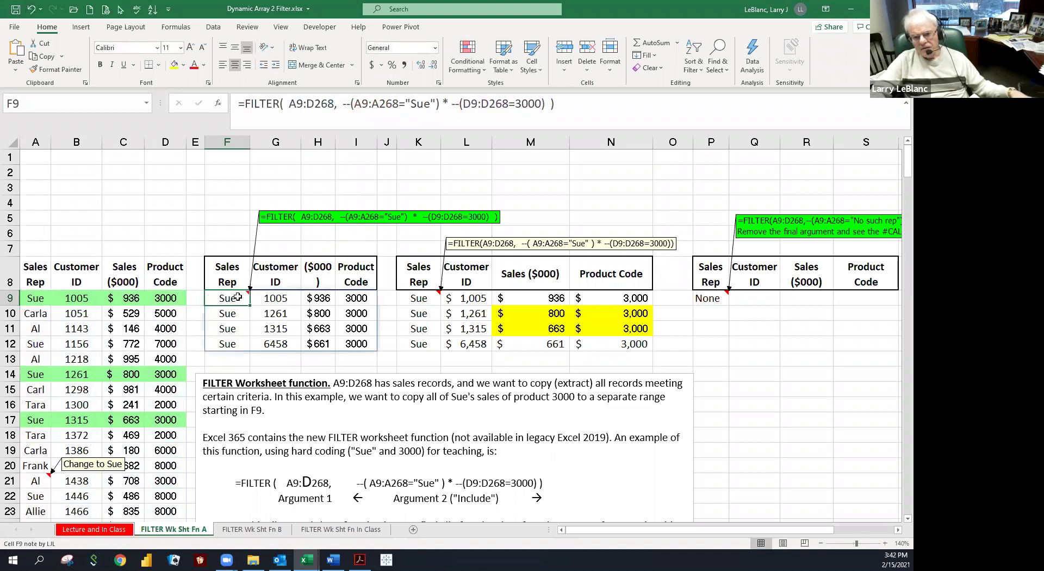
pyautogui.moveTo(342, 104); pyautogui.dragTo(667, 117)
pyautogui.press('Escape')
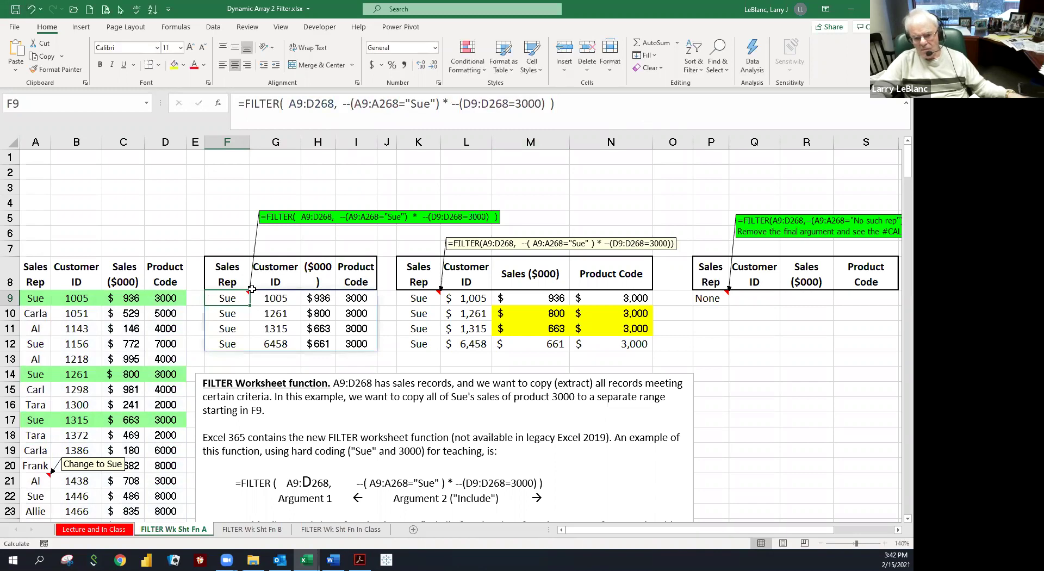
# - Review the FILTER notes down to the optional final argument and return to its example in P9
pyautogui.scroll(-1, 227, 263)
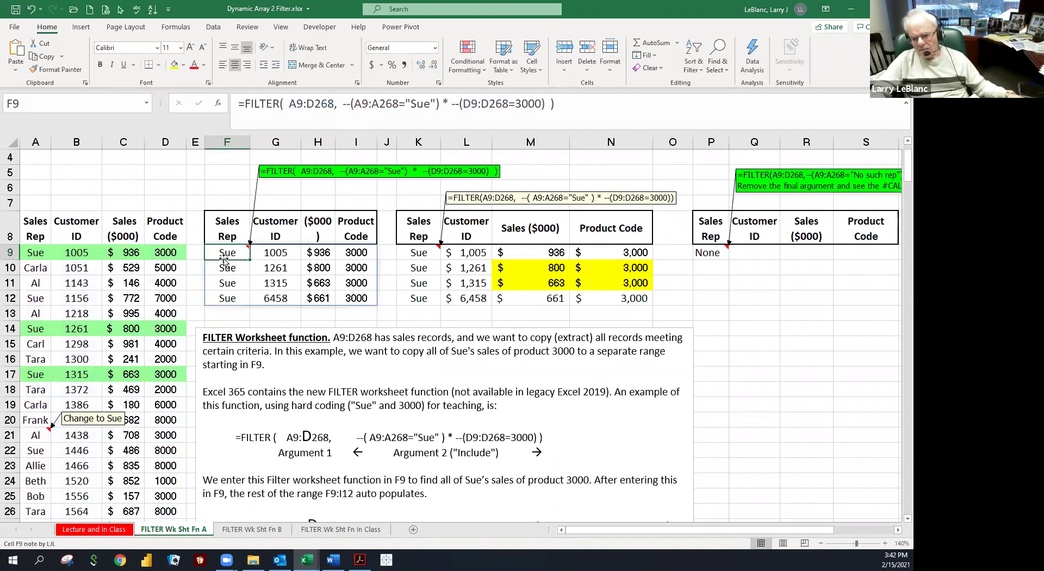
pyautogui.scroll(-3, 227, 263)
pyautogui.scroll(-6, 262, 297)
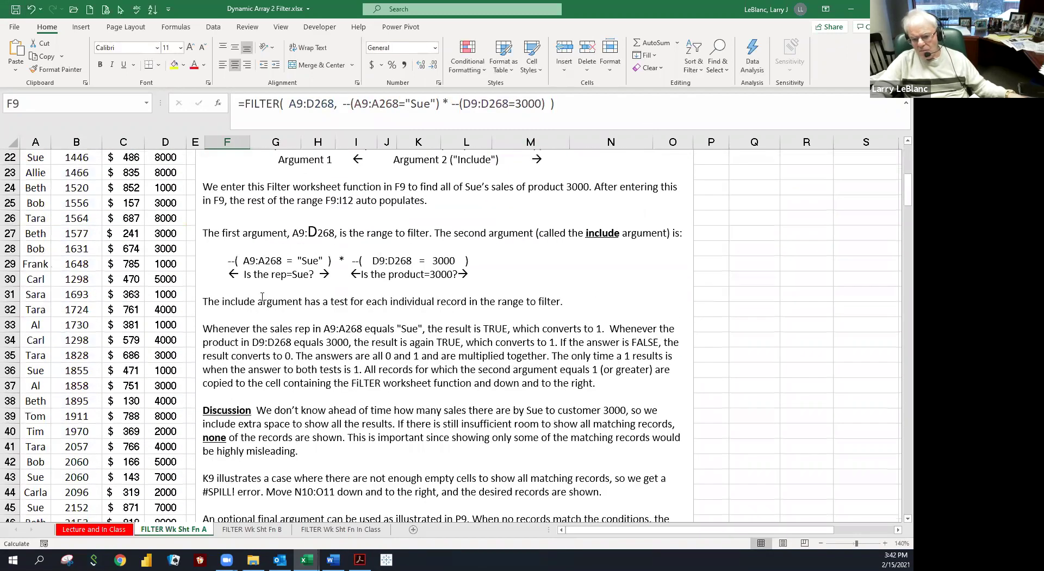
pyautogui.scroll(-2, 262, 296)
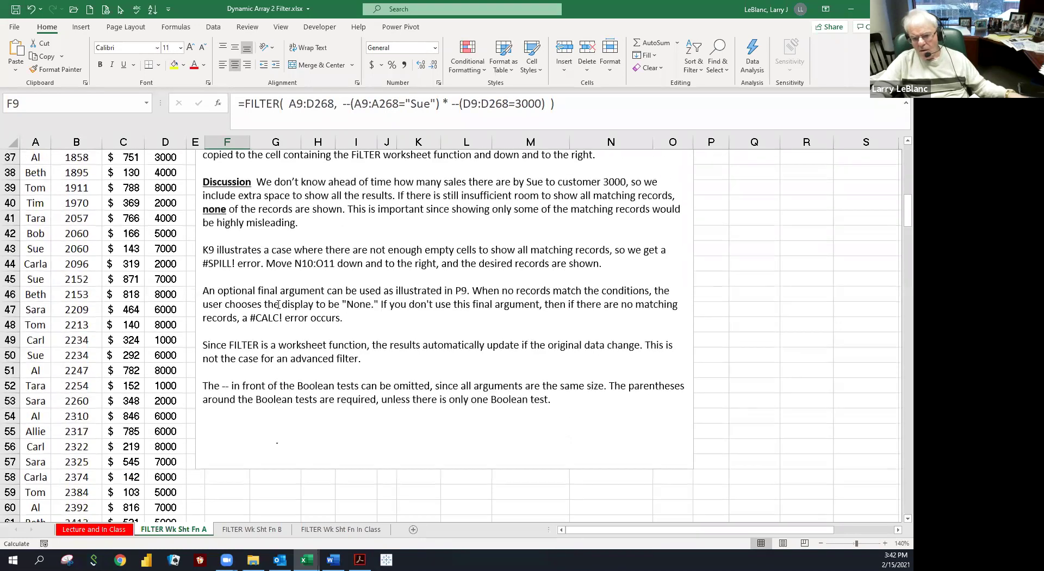
pyautogui.press('Down')
pyautogui.press('Down')
pyautogui.press('Down')
pyautogui.press('Down')
pyautogui.scroll(5, 413, 296)
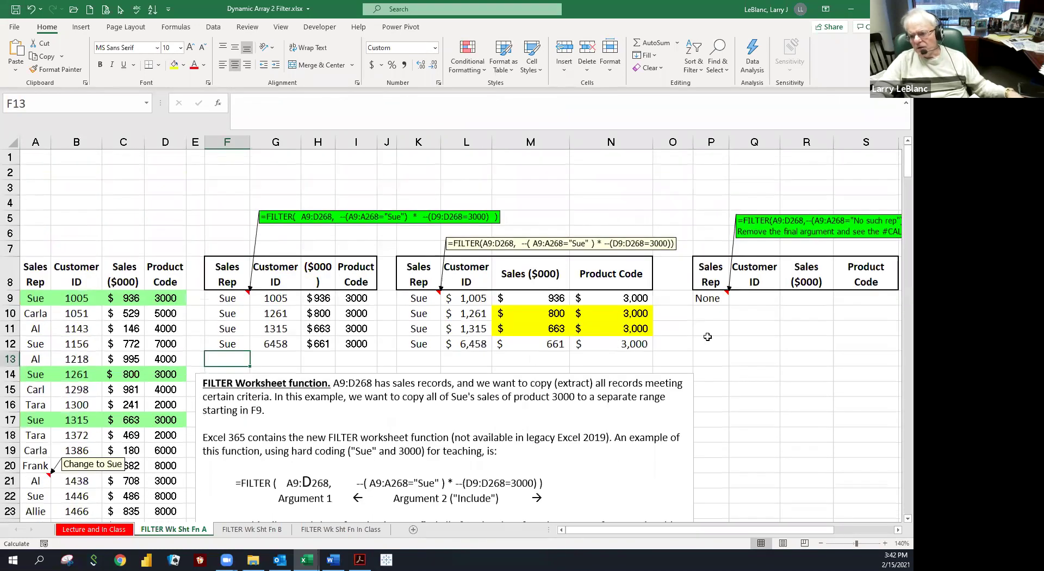
# - Replace "No such rep" with "LLLAAARRRRRRYYY" as the sales rep tested in the FILTER formula in P9
pyautogui.click(705, 300)
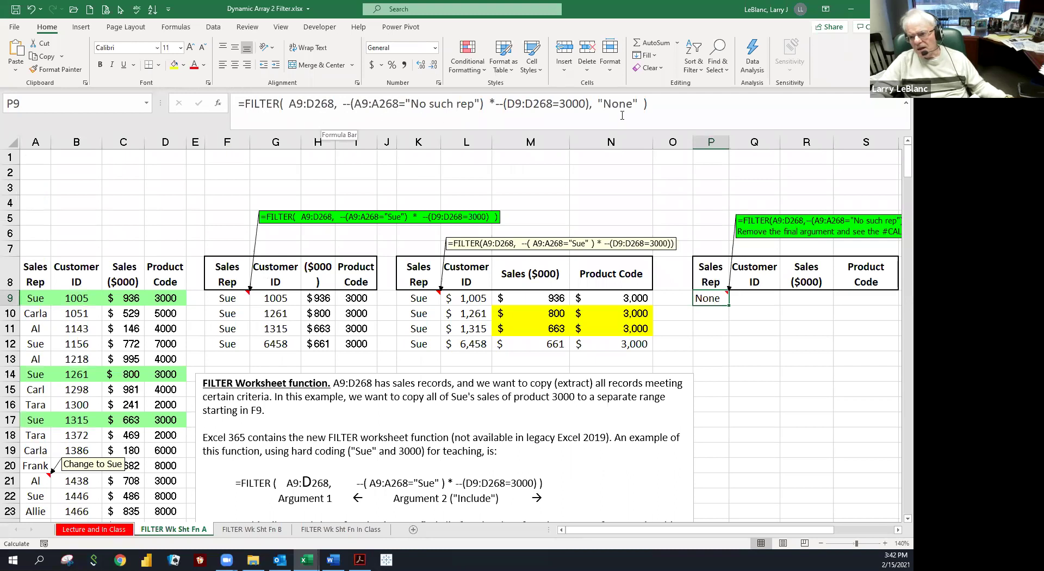
pyautogui.click(254, 103)
pyautogui.hotkey('ctrl', 'Return')
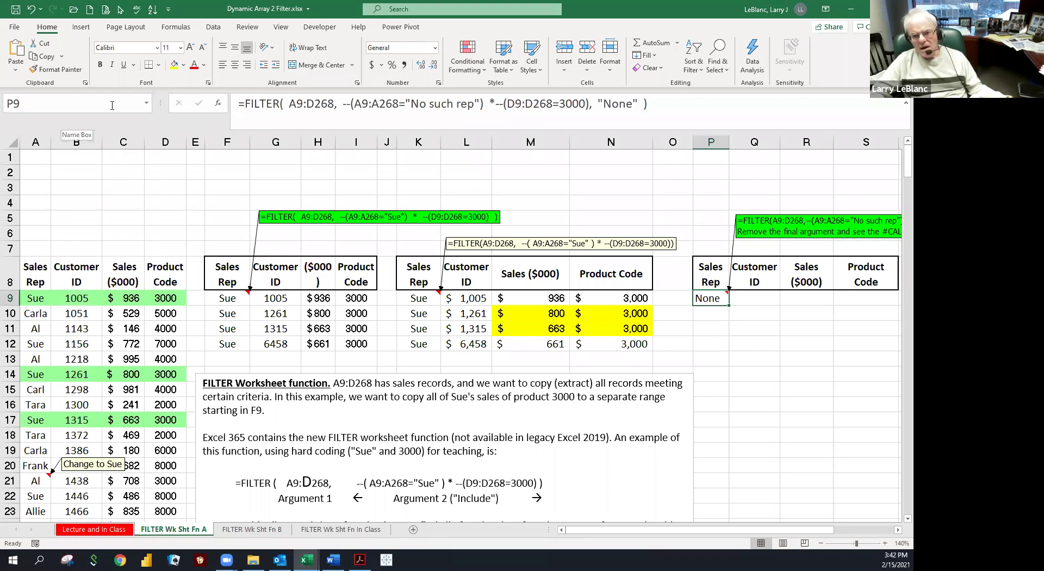
pyautogui.click(317, 103)
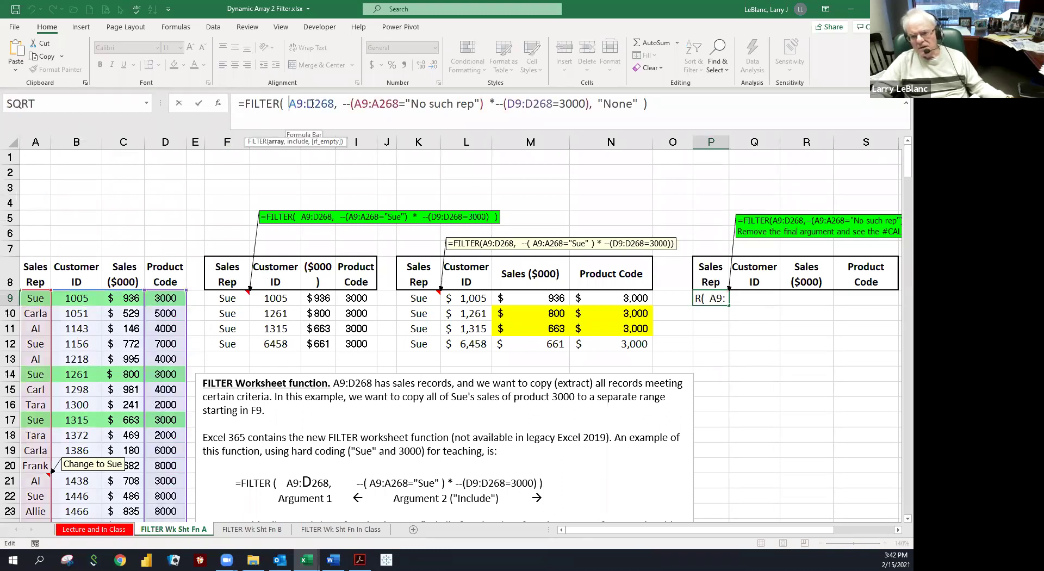
pyautogui.click(411, 104)
pyautogui.write('LLL')
pyautogui.write('AAARRR')
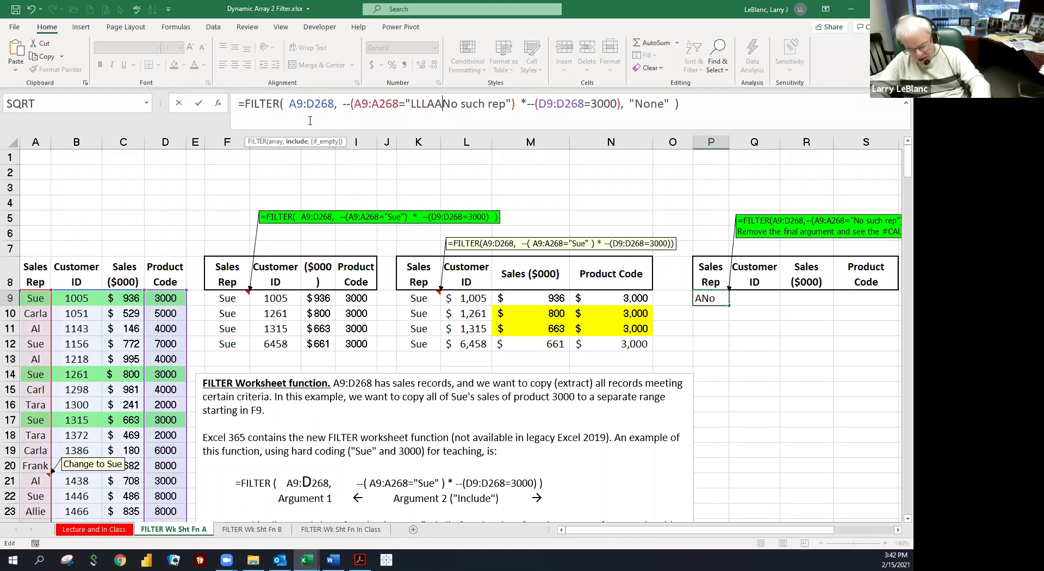
pyautogui.write('RRRYYY')
pyautogui.press('Delete')
pyautogui.press('Delete')
pyautogui.press('Delete')
pyautogui.press('Delete')
pyautogui.press('Delete')
pyautogui.press('Delete')
pyautogui.press('Delete')
pyautogui.press('Delete')
pyautogui.press('Delete')
pyautogui.press('Delete')
pyautogui.press('Delete')
pyautogui.hotkey('ctrl', 'Return')
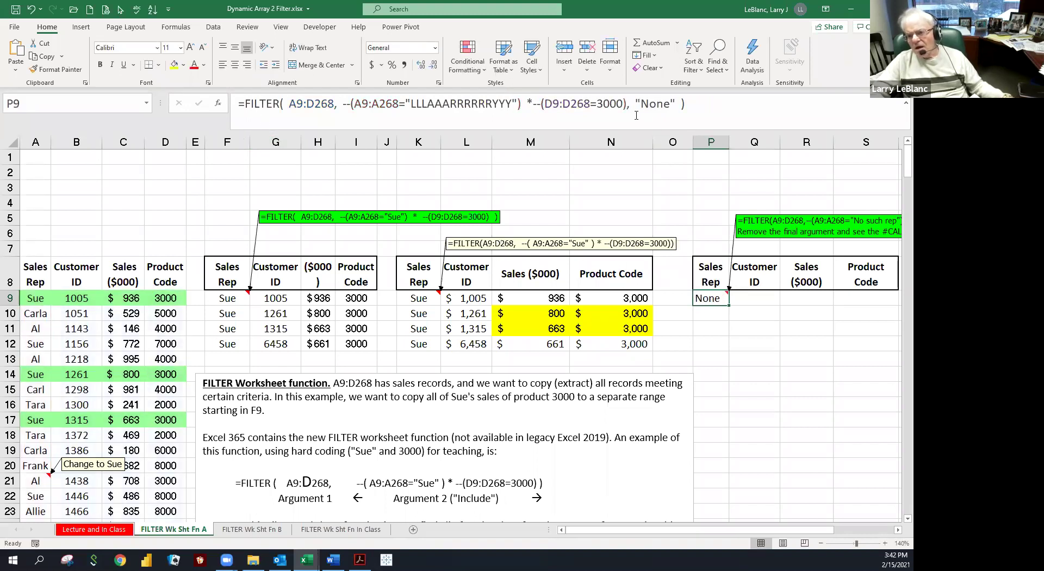
# - Remove the optional "None" argument from the FILTER formula in P9 and autofit the width of column P
pyautogui.moveTo(627, 105); pyautogui.dragTo(675, 107)
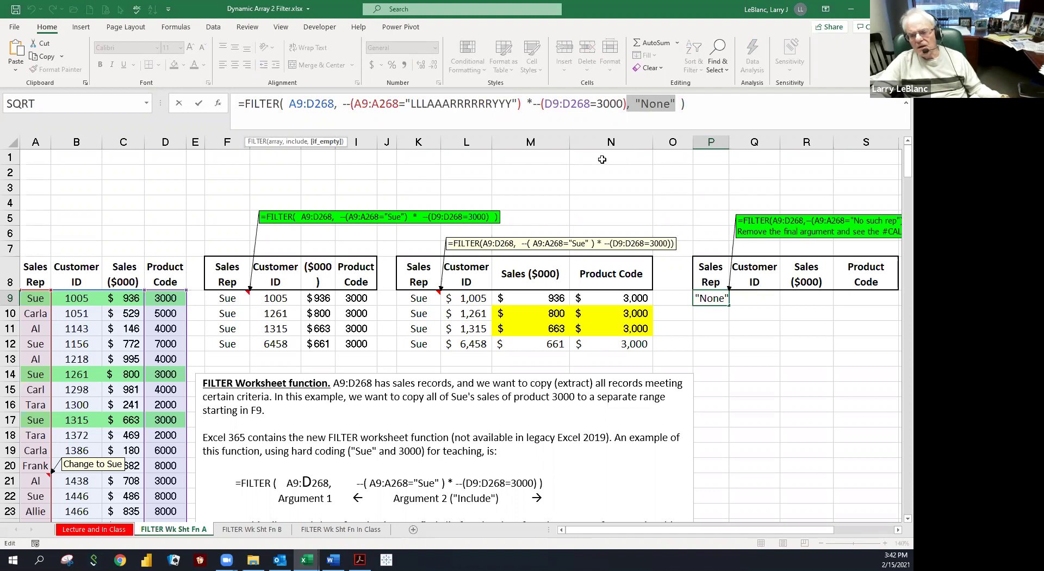
pyautogui.press('Delete')
pyautogui.hotkey('ctrl', 'Return')
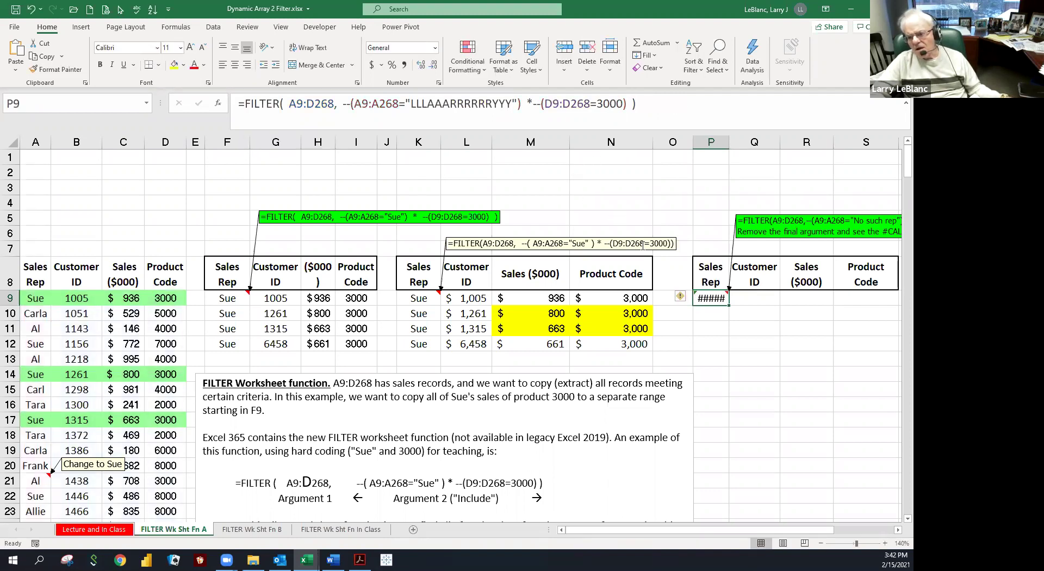
pyautogui.doubleClick(731, 143)
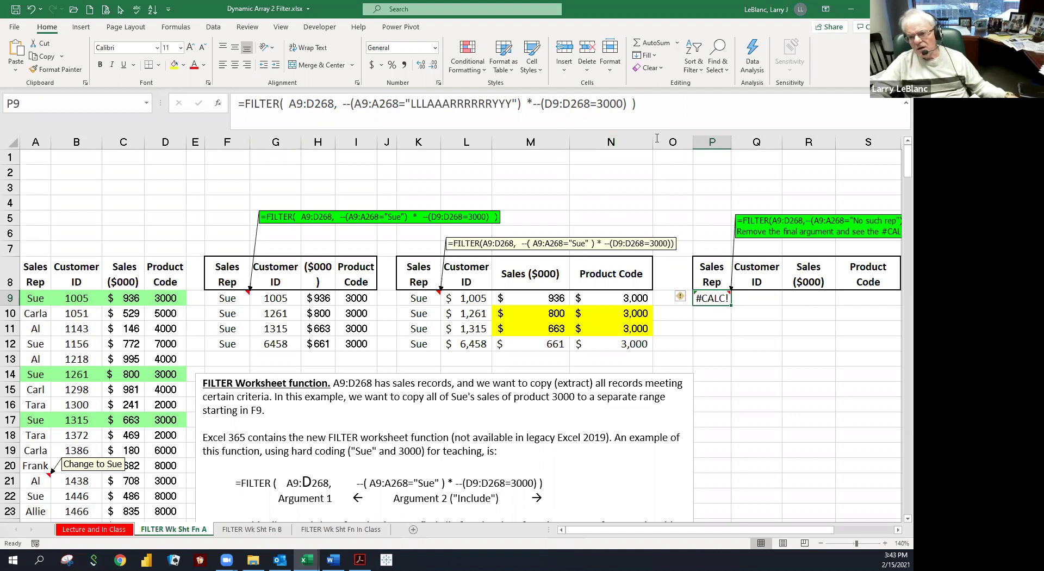
# - Add "No RECS" as the optional final argument of the FILTER formula in P9
pyautogui.click(625, 103)
pyautogui.click(625, 102)
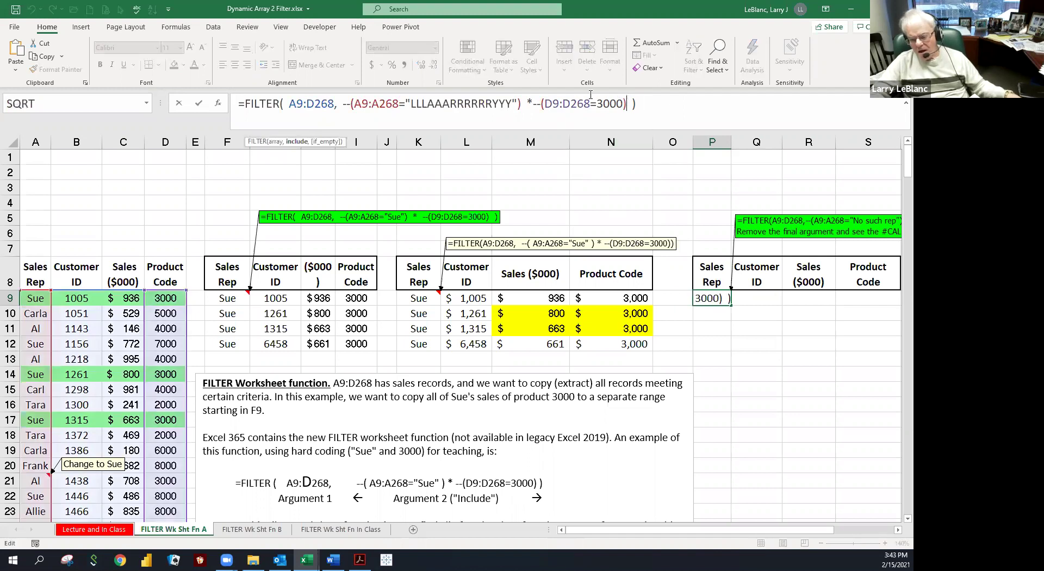
pyautogui.write(',  ')
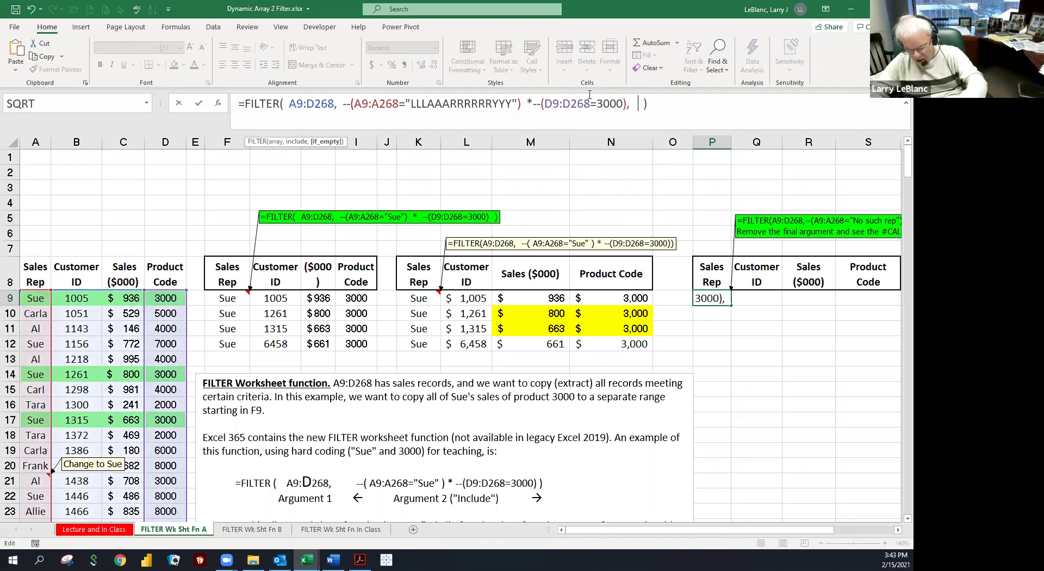
pyautogui.write('"')
pyautogui.write('No R')
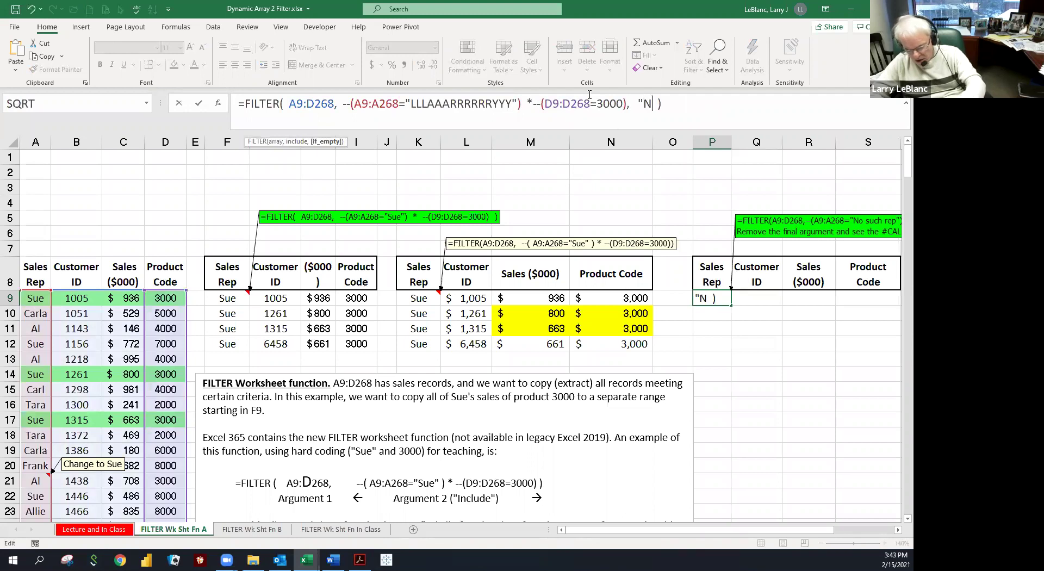
pyautogui.write('ECS')
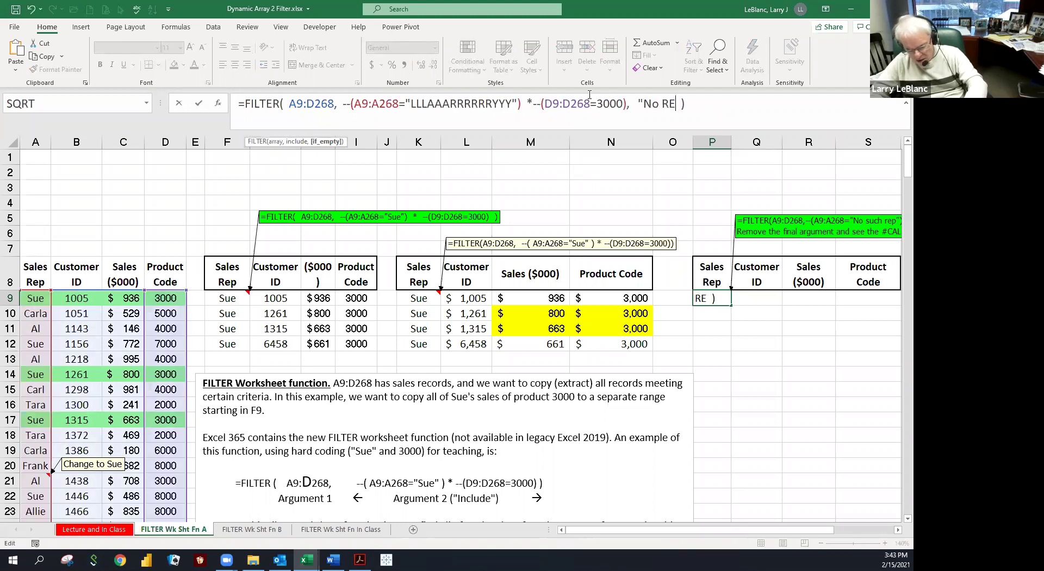
pyautogui.write('"')
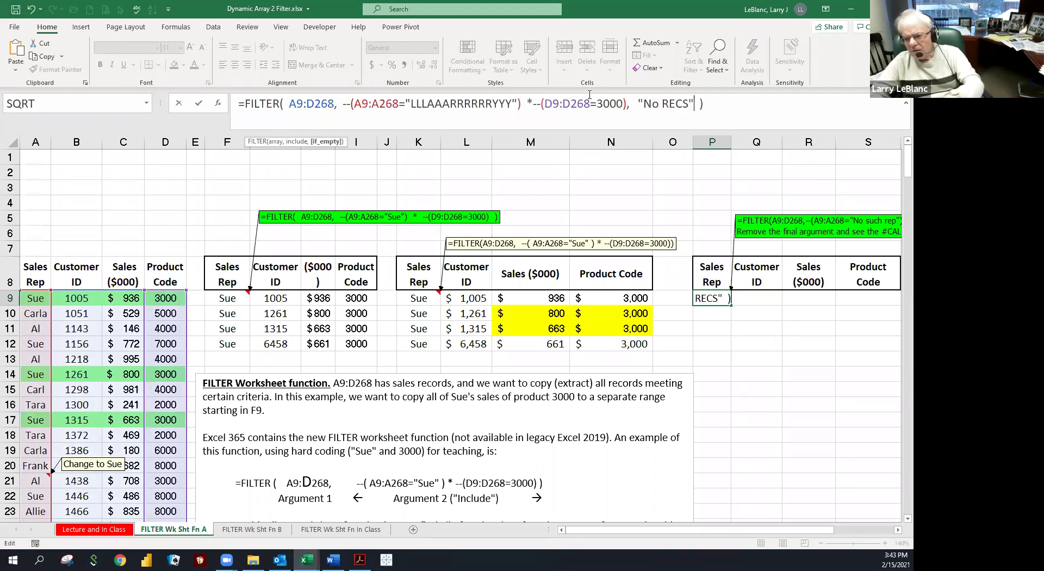
pyautogui.hotkey('ctrl', 'Return')
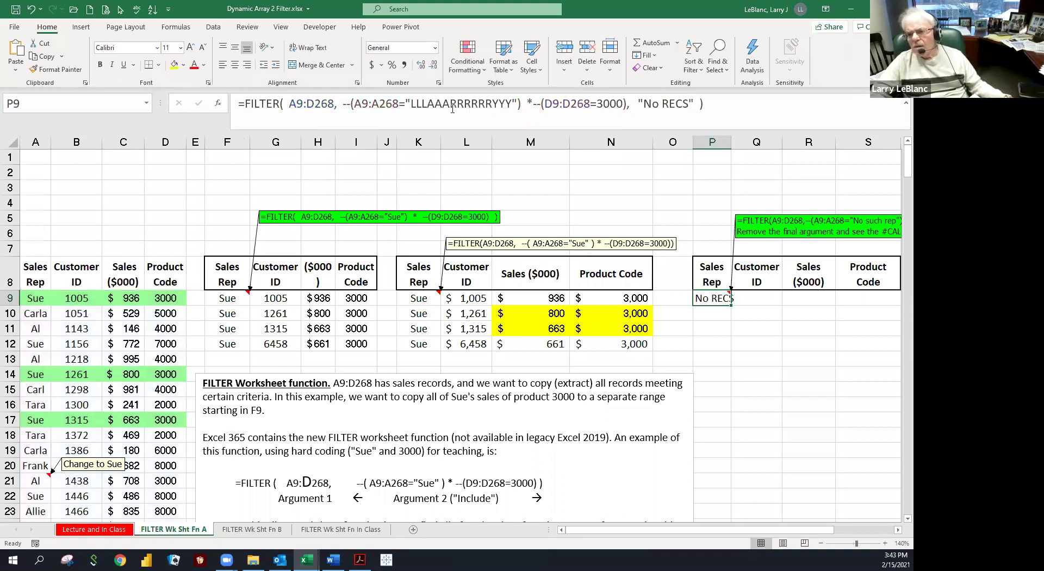
# - Inspect the sales rep test inside the include argument of the P9 formula, leaving it unedited
pyautogui.moveTo(381, 105); pyautogui.dragTo(538, 105)
pyautogui.moveTo(412, 104); pyautogui.dragTo(506, 112)
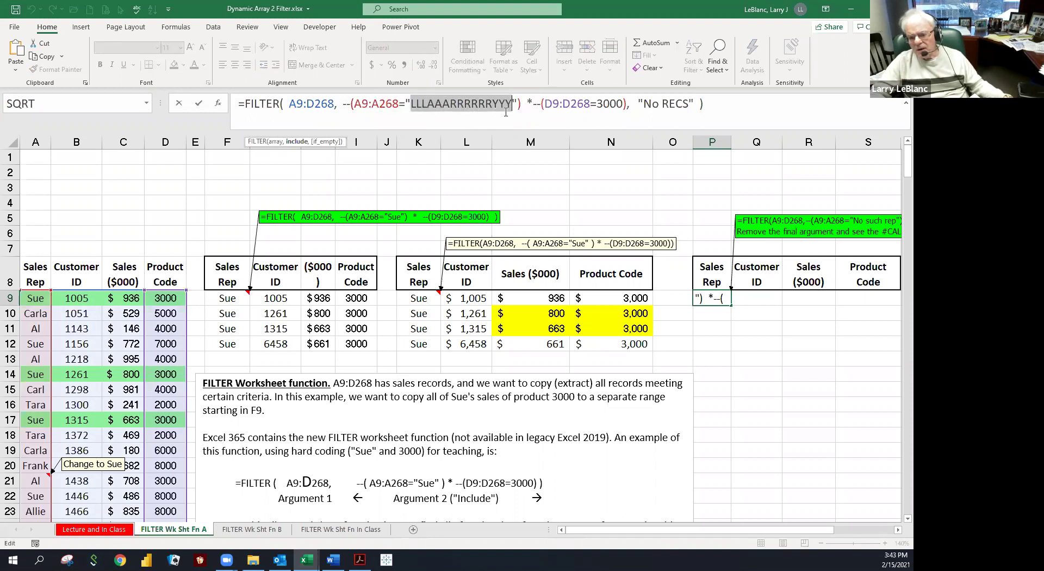
pyautogui.click(189, 300)
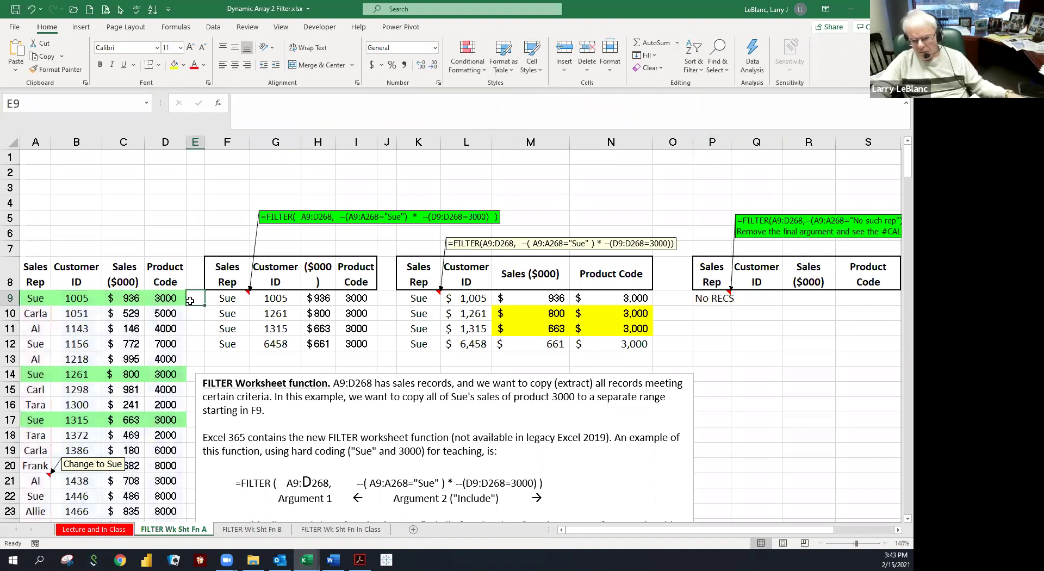
# - Review the FILTER notes below the examples down to the closing remarks on automatic updating and omitting --
pyautogui.click(230, 318)
pyautogui.scroll(-3, 254, 315)
pyautogui.scroll(-9, 255, 315)
pyautogui.scroll(-1, 254, 316)
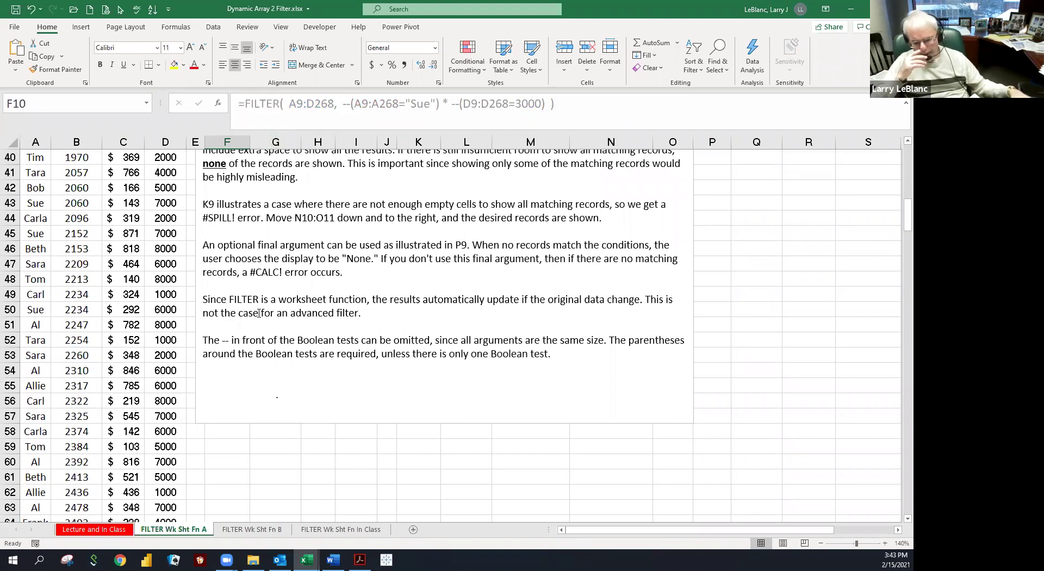
# - Examine the single-field FILTER example starting in F13 and its source Sales column on the FILTER Wk Sht Fn B sheet
pyautogui.click(253, 531)
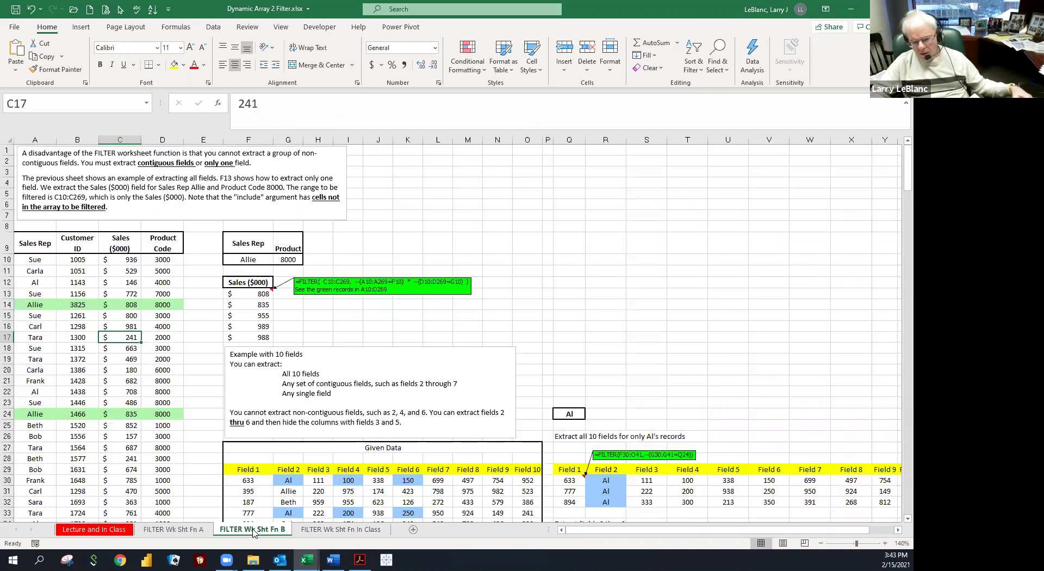
pyautogui.click(216, 308)
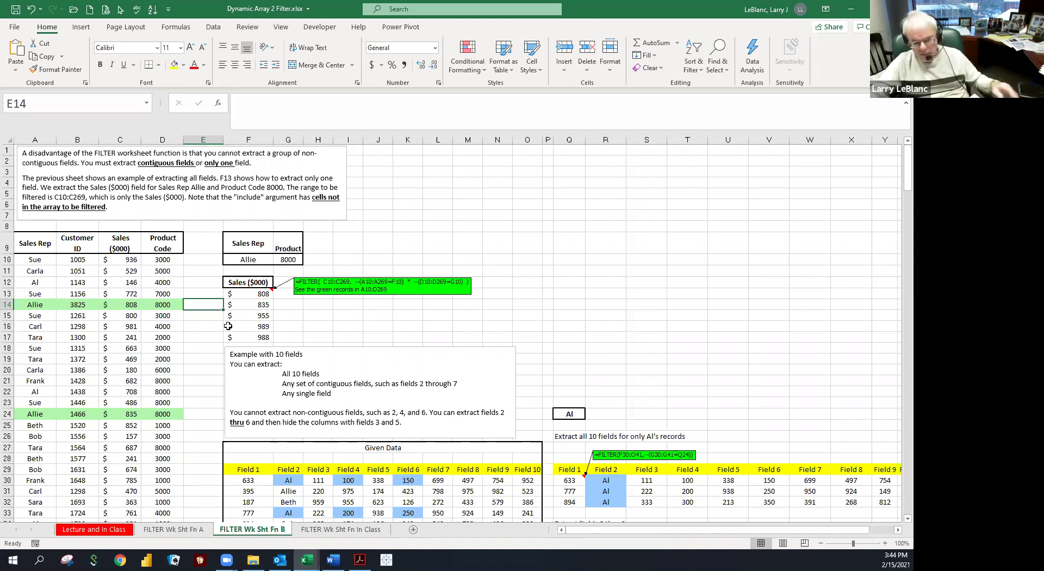
pyautogui.click(249, 293)
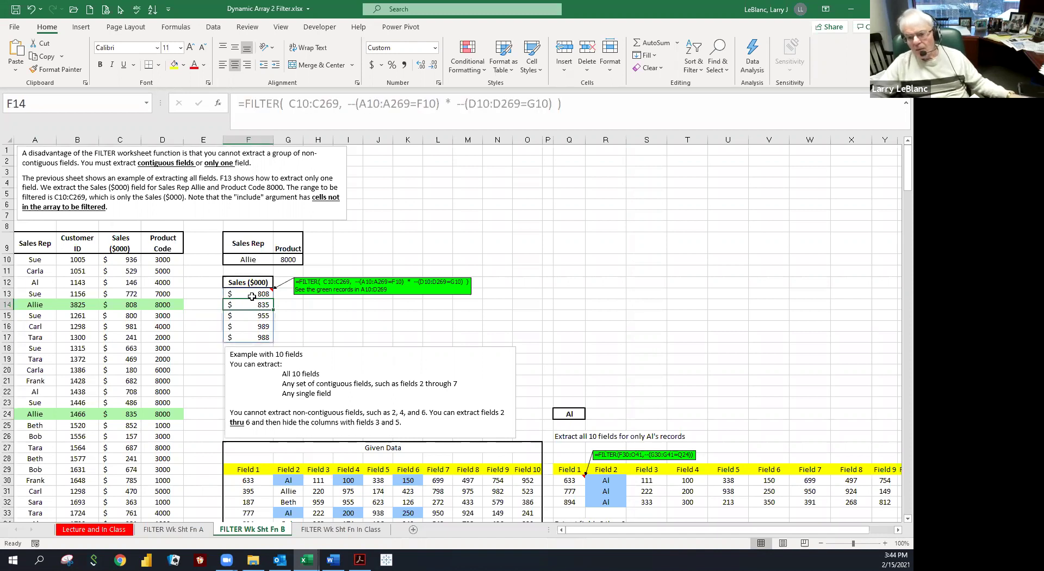
pyautogui.click(249, 315)
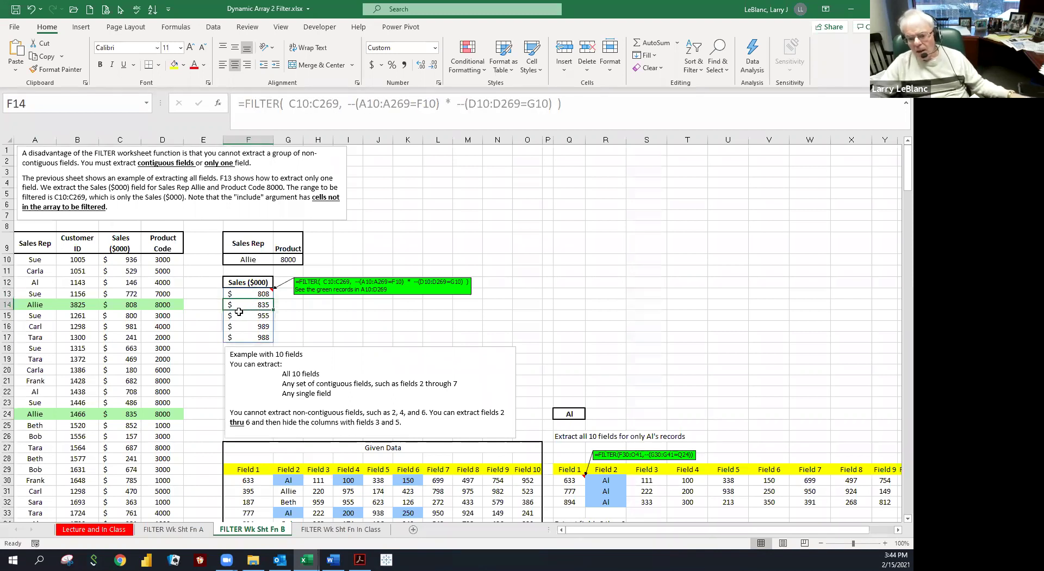
pyautogui.click(108, 274)
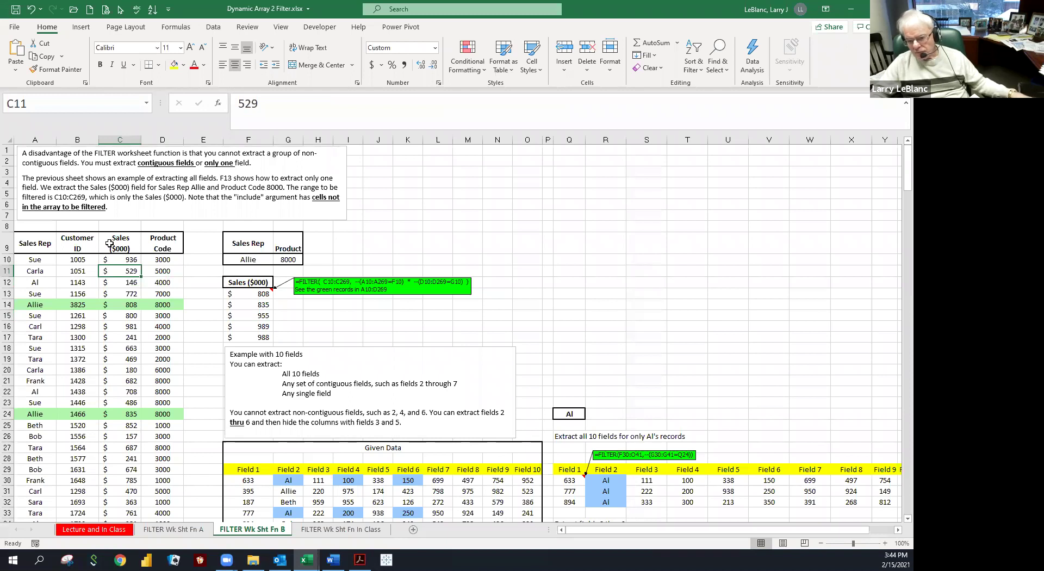
pyautogui.scroll(-3, 109, 244)
pyautogui.scroll(2, 110, 243)
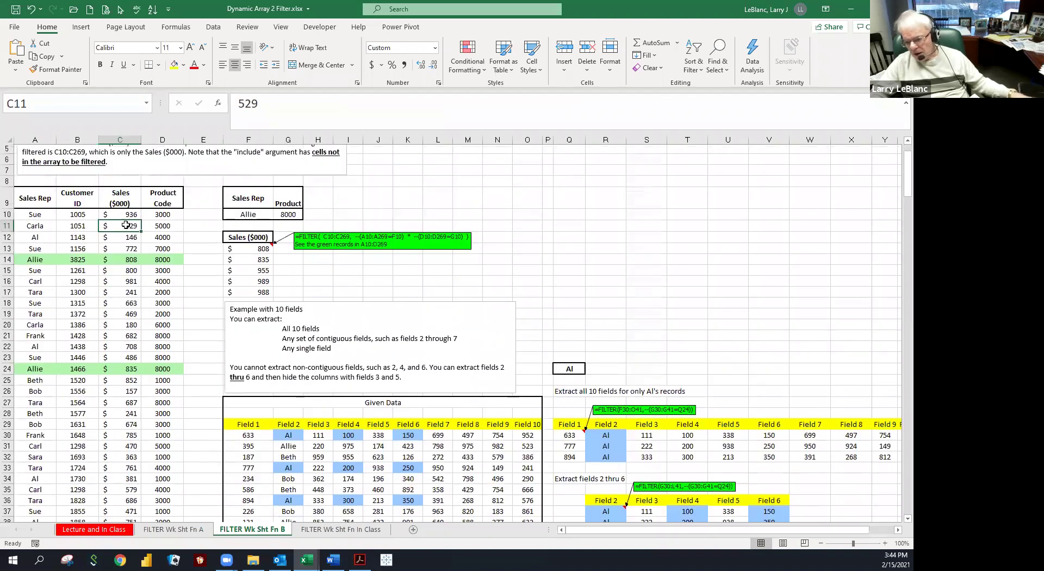
# - Open the FILTER Wk Sht Fn In Class sheet to view the two in-class FILTER problems
pyautogui.click(306, 530)
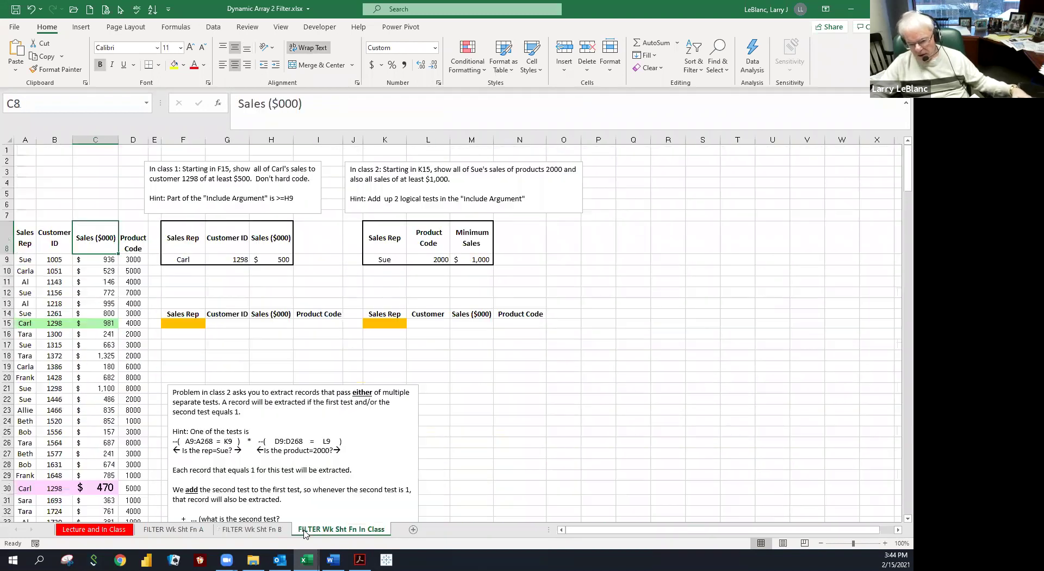
pyautogui.click(128, 281)
pyautogui.click(105, 285)
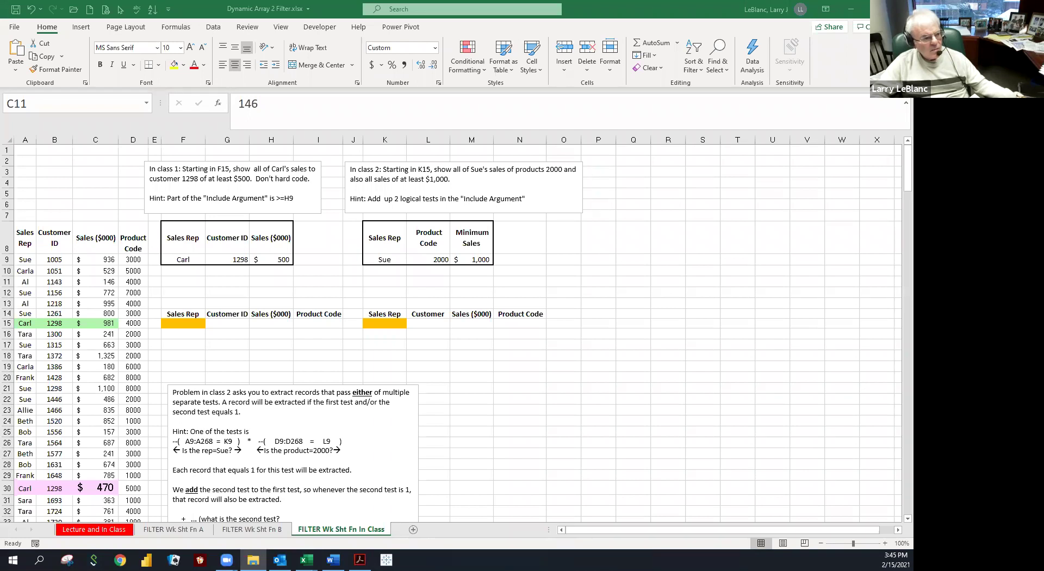
# - Switch to the HW_5 HLookup Validate ID Aggregate LP workbook and look through its Read Me sheets on HLOOKUP and creating named ranges
pyautogui.click(306, 560)
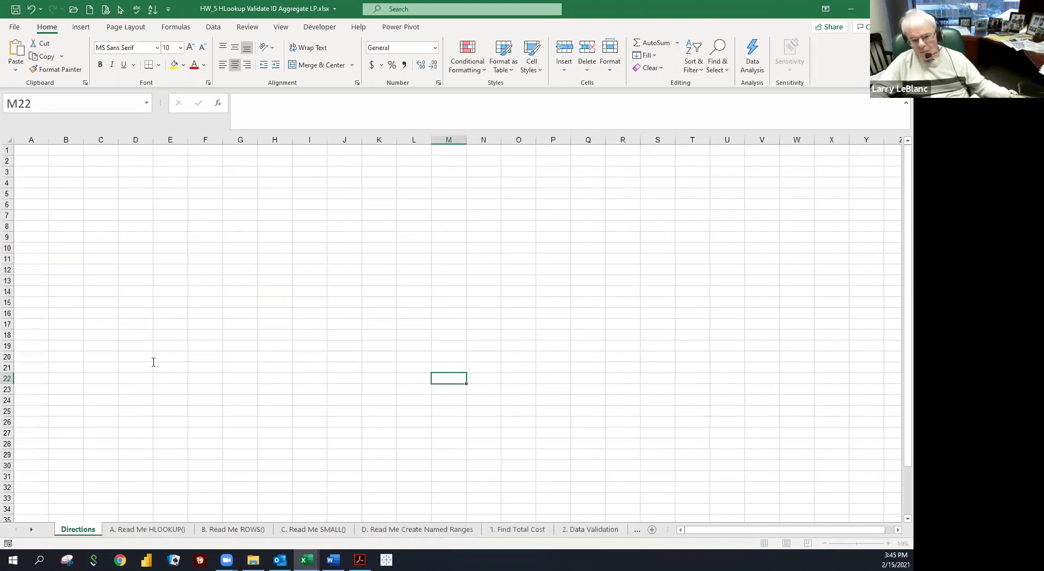
pyautogui.click(129, 530)
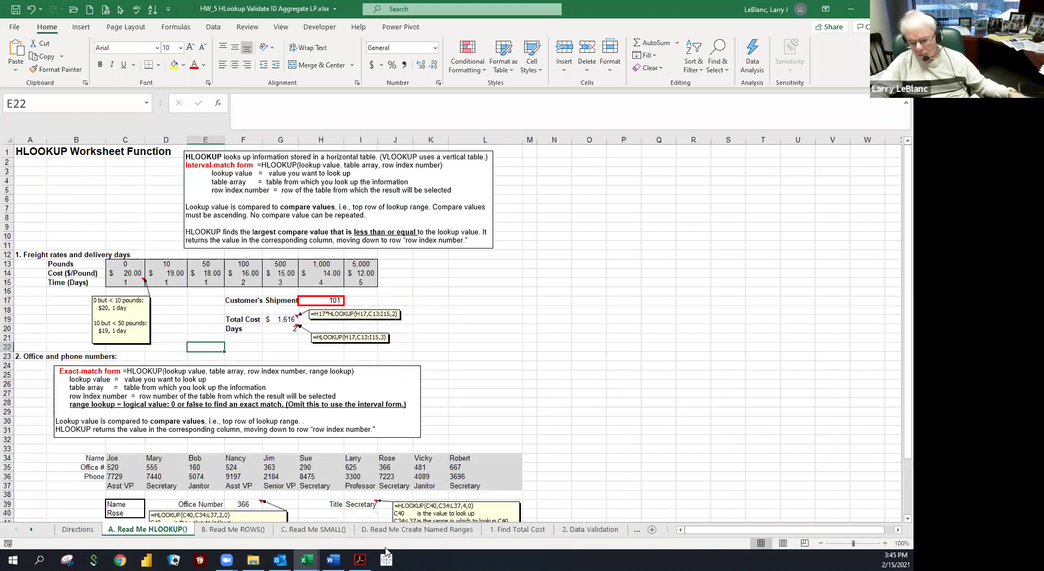
pyautogui.click(417, 530)
pyautogui.click(387, 390)
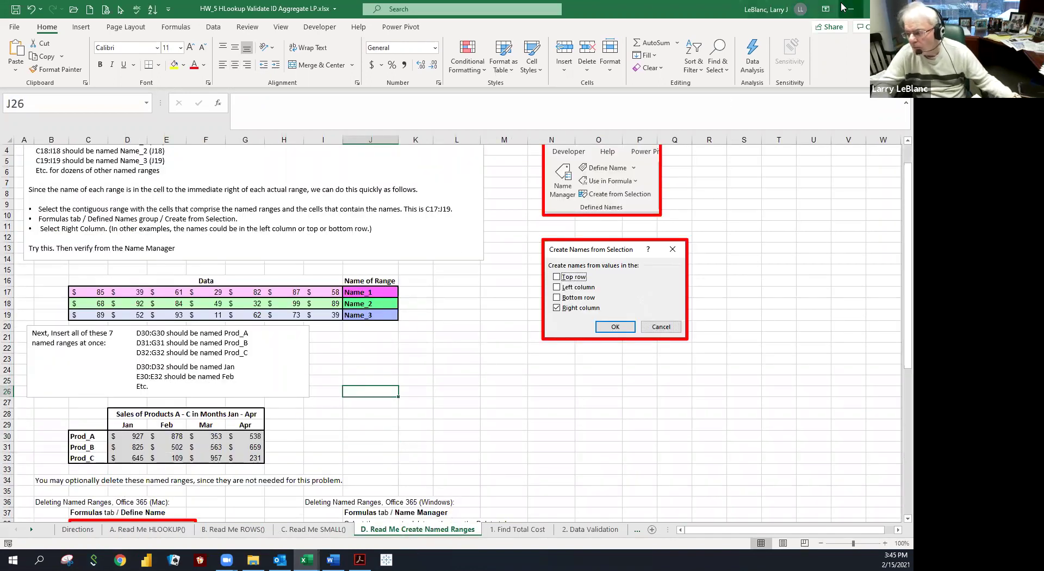
# - Return to the Dynamic Array 2 Filter workbook and look over the sales data and criteria on the in-class sheet
pyautogui.hotkey('ctrl', 'Tab')
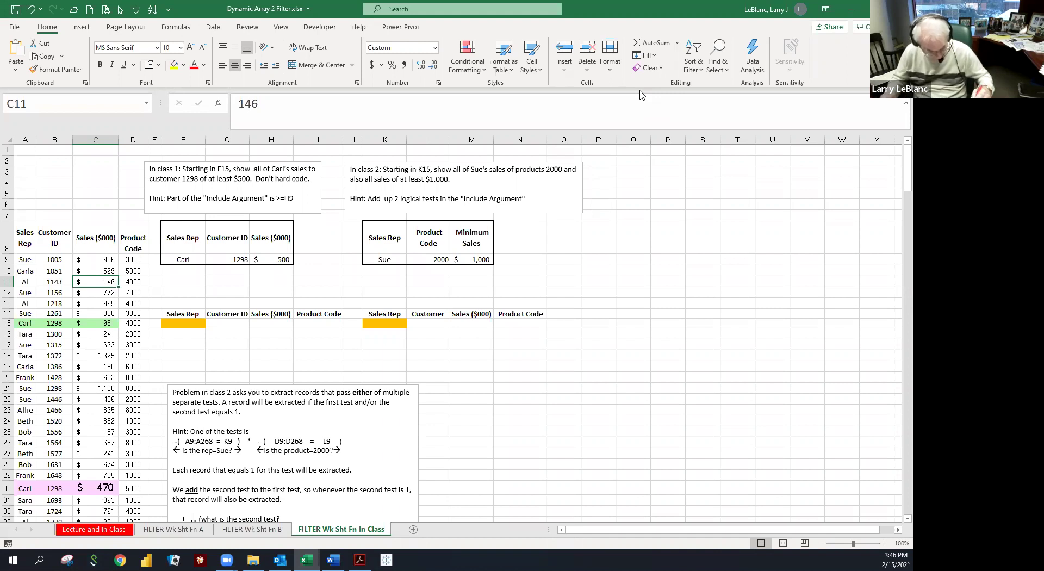
pyautogui.click(174, 282)
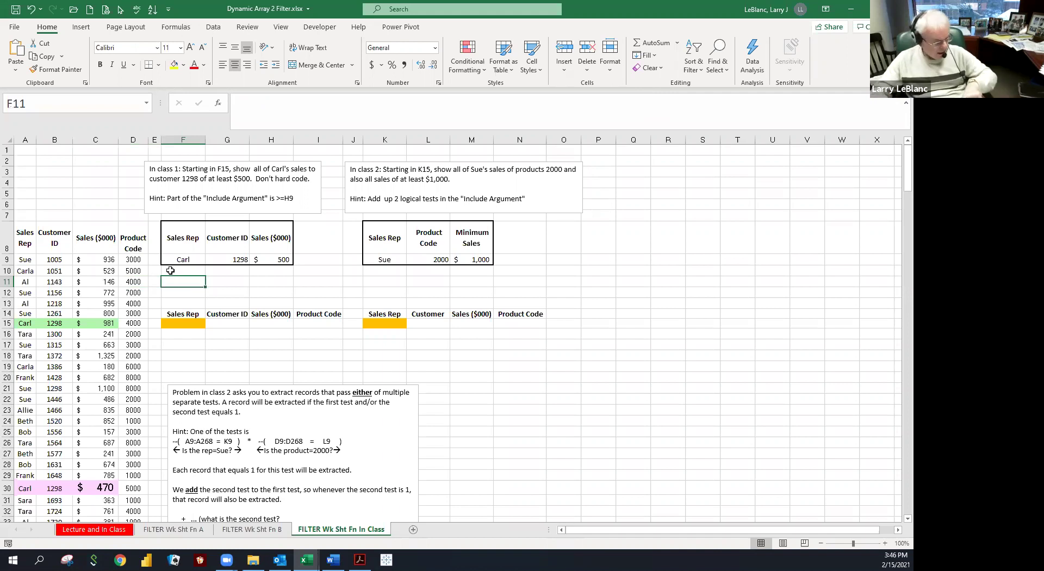
pyautogui.click(144, 263)
pyautogui.click(115, 279)
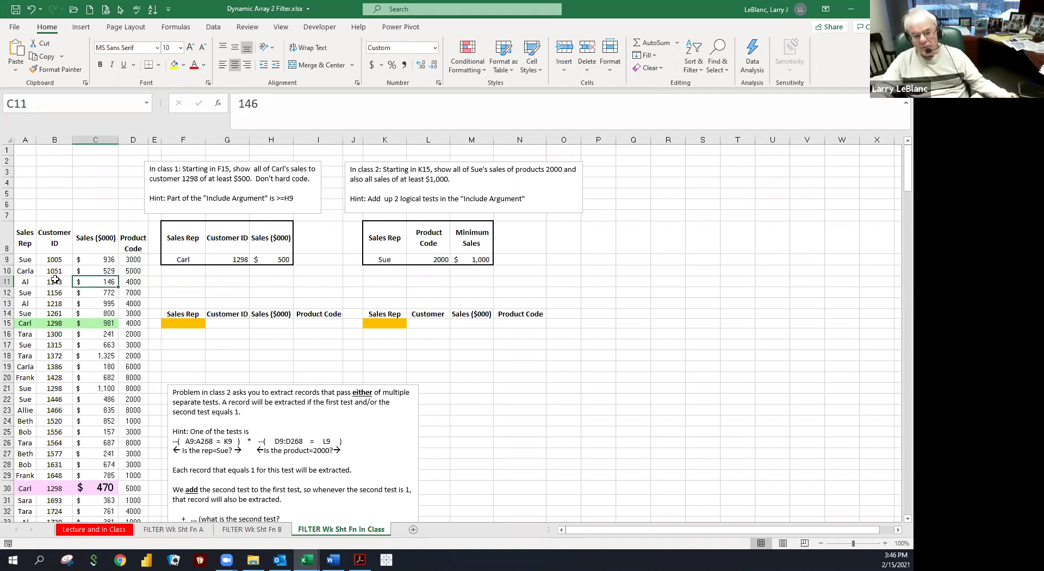
pyautogui.click(55, 279)
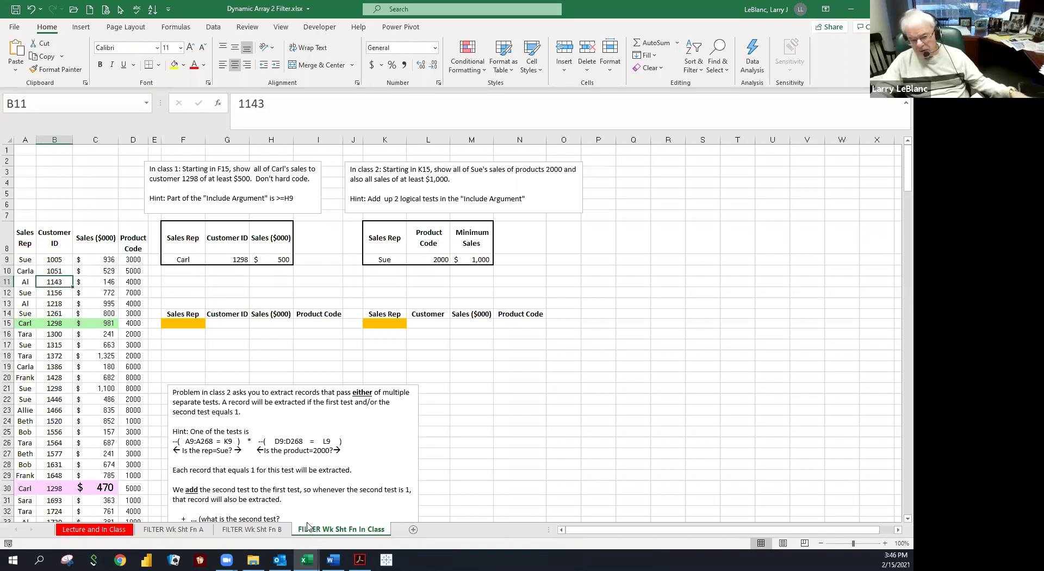
pyautogui.click(33, 270)
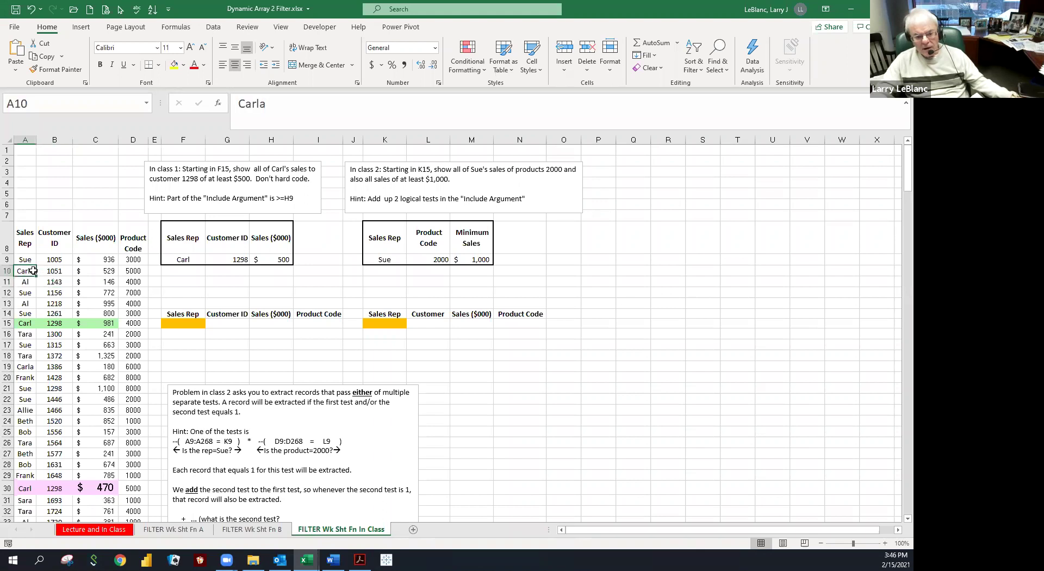
# - Point out the Sales Rep, Customer ID, Sales ($000) and Product Code fields by selecting their headers and first records in turn
pyautogui.moveTo(27, 240); pyautogui.dragTo(25, 293)
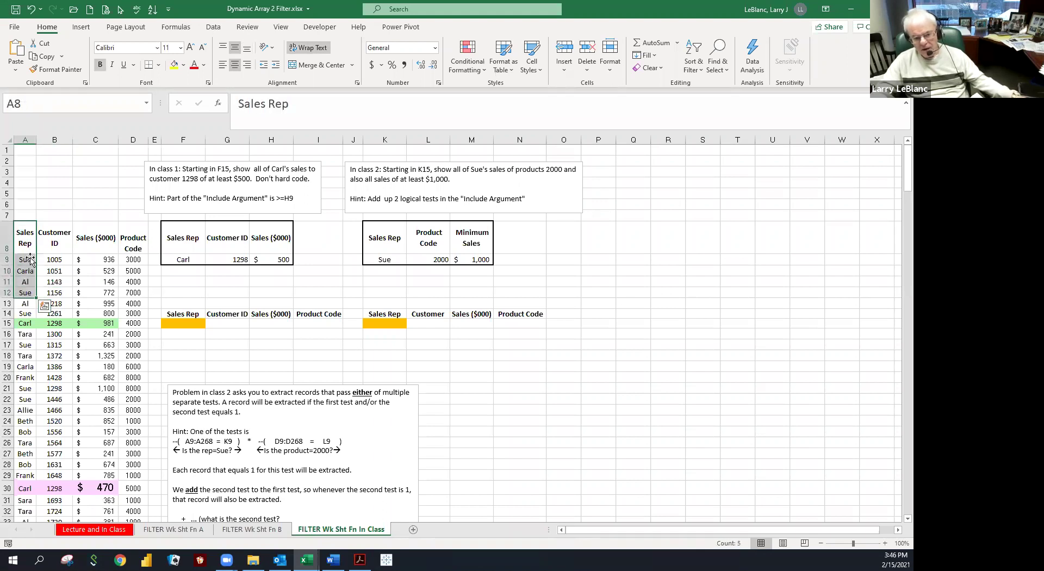
pyautogui.moveTo(48, 240); pyautogui.dragTo(52, 295)
pyautogui.click(89, 247)
pyautogui.moveTo(89, 250); pyautogui.dragTo(95, 295)
pyautogui.moveTo(124, 246); pyautogui.dragTo(114, 293)
pyautogui.click(110, 293)
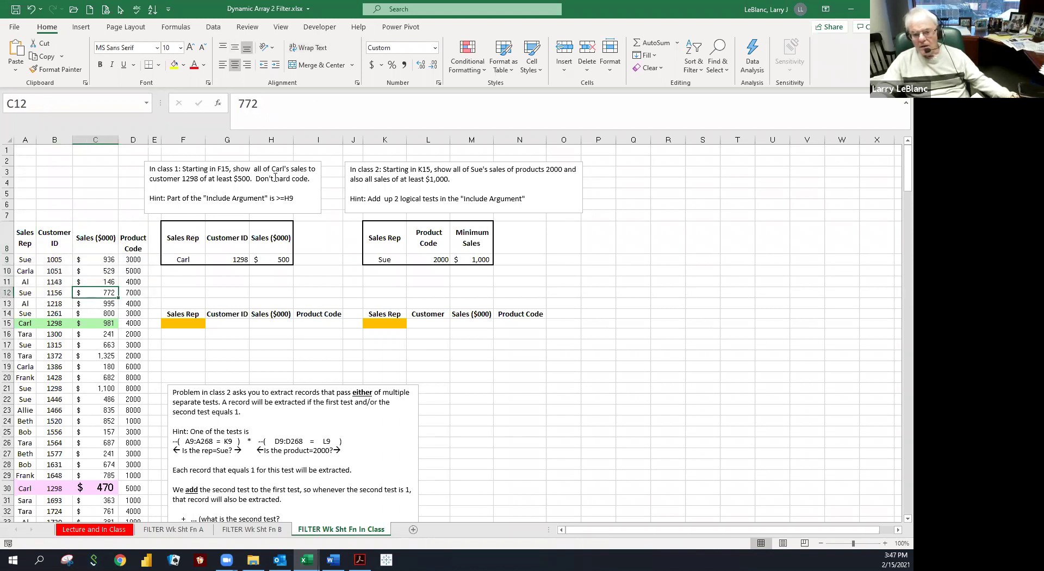
# - Point out problem 1's output cell F15, then its Sales Rep, Customer ID and Sales ($000) criteria in F9, G9 and H9
pyautogui.click(183, 323)
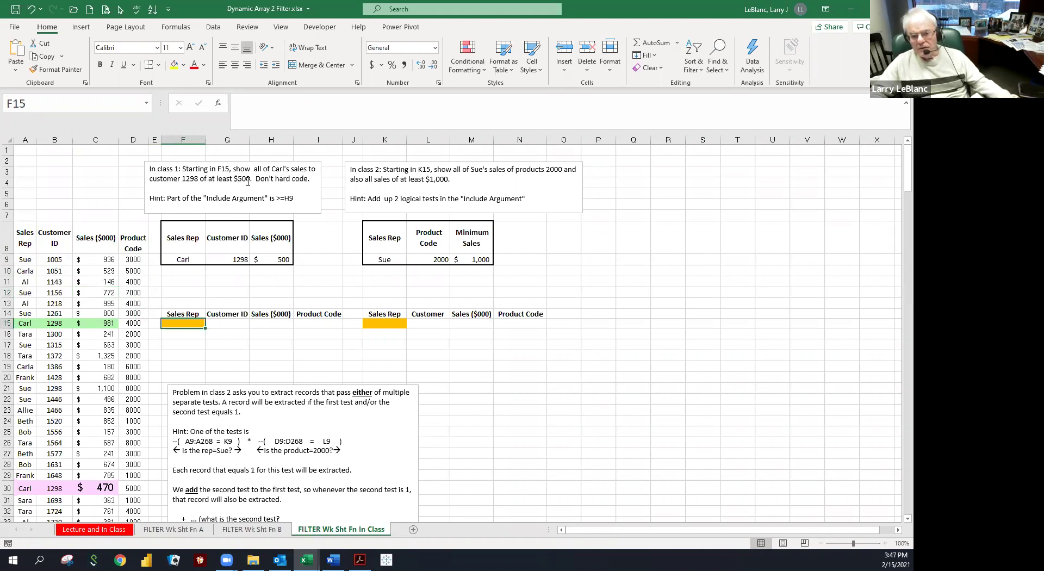
pyautogui.click(180, 260)
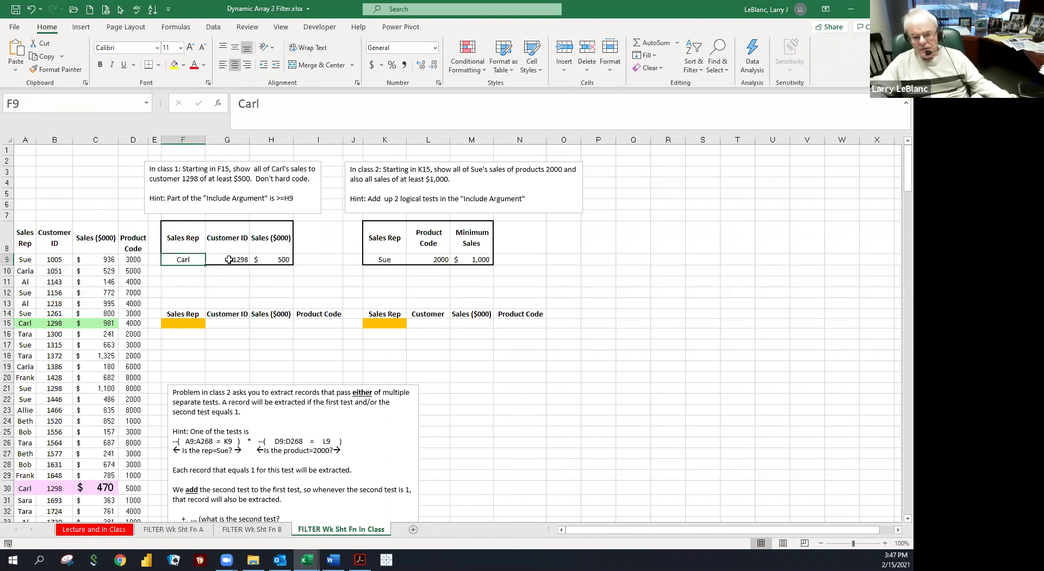
pyautogui.click(234, 259)
pyautogui.click(270, 262)
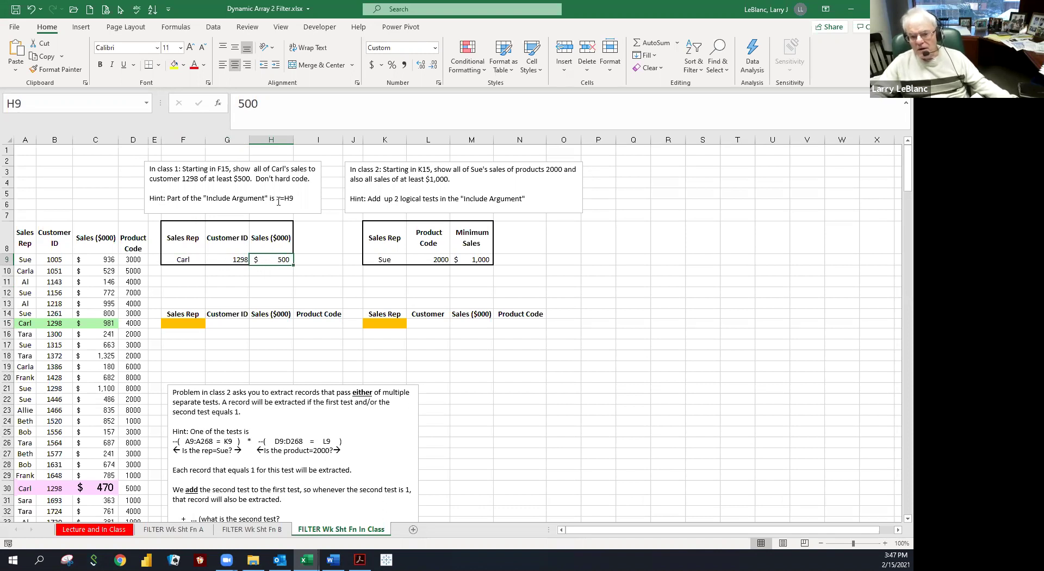
# - Move the "Problem in class 2" note beneath the second results headings, clearing the cells below F15
pyautogui.click(187, 325)
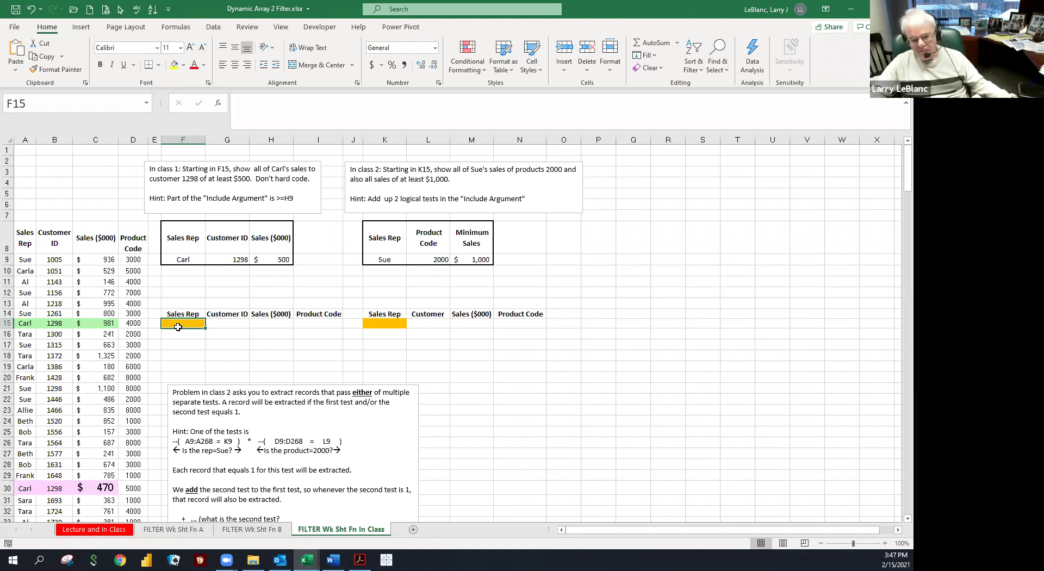
pyautogui.click(208, 383)
pyautogui.moveTo(209, 382); pyautogui.dragTo(412, 339)
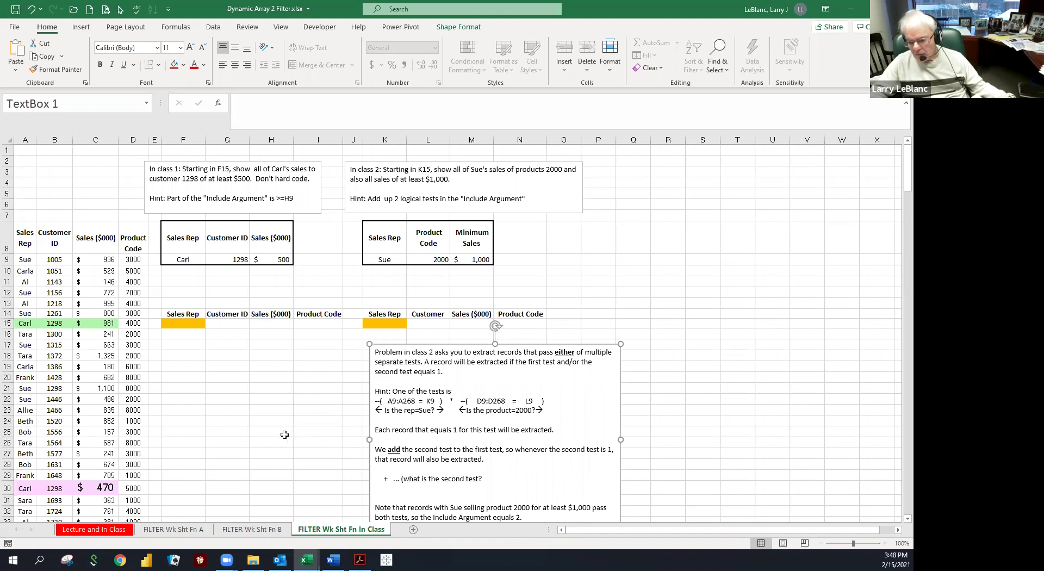
# - Begin a FILTER formula in F15 with the full set of sales records, A9:D268, as its array
pyautogui.click(184, 323)
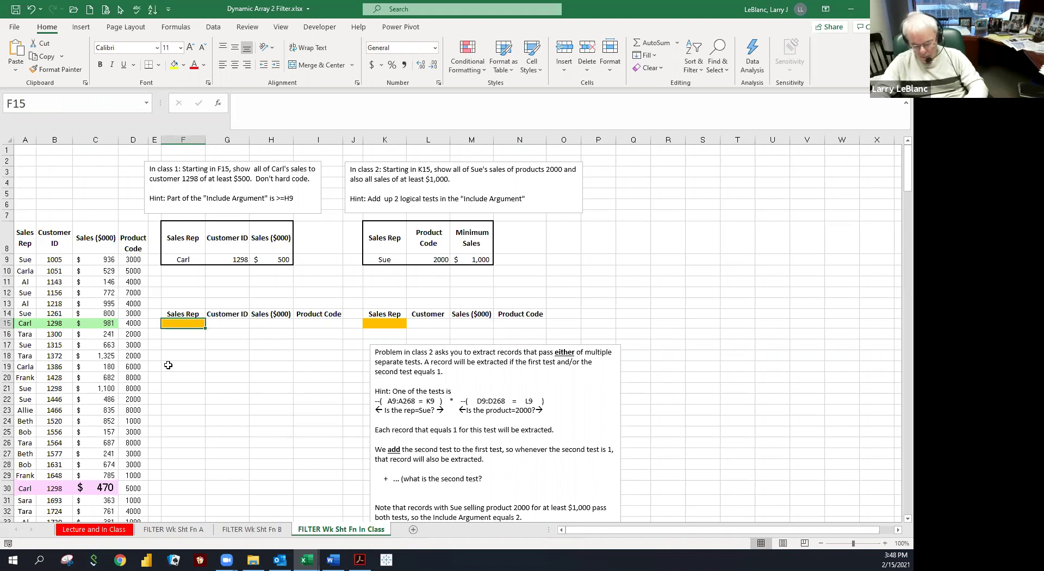
pyautogui.write('=f')
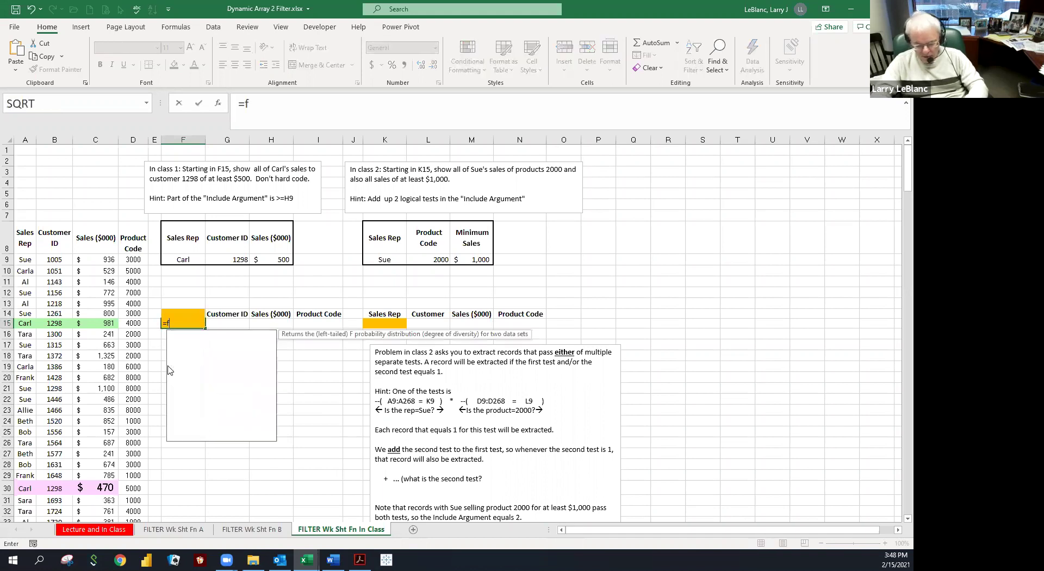
pyautogui.write('ilter(')
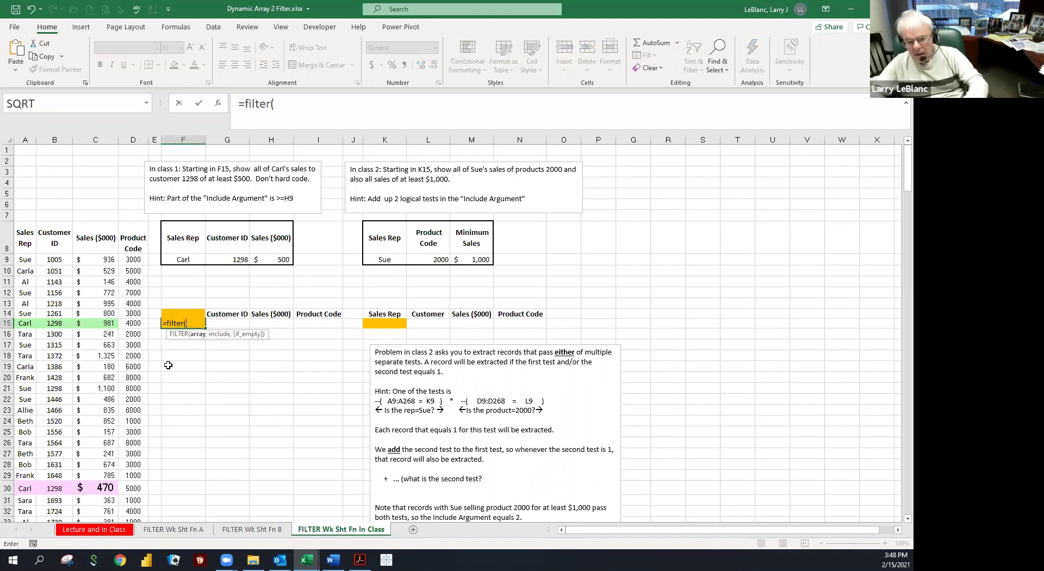
pyautogui.click(19, 280)
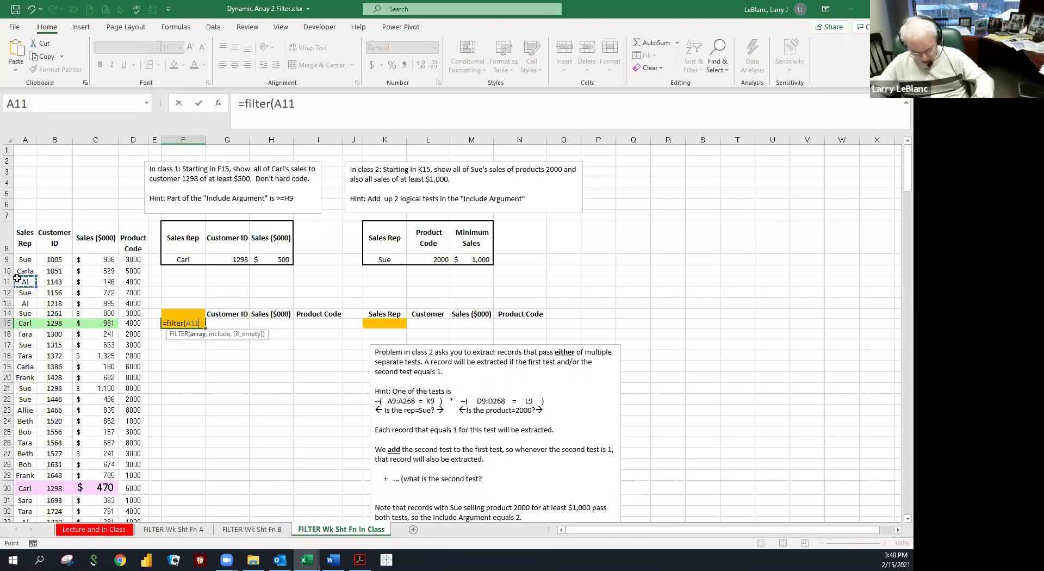
pyautogui.hotkey('ctrl', 'Down')
pyautogui.hotkey('ctrl', 'Right')
pyautogui.hotkey('ctrl', 'shift', 'Left')
pyautogui.hotkey('ctrl', 'shift', 'Up')
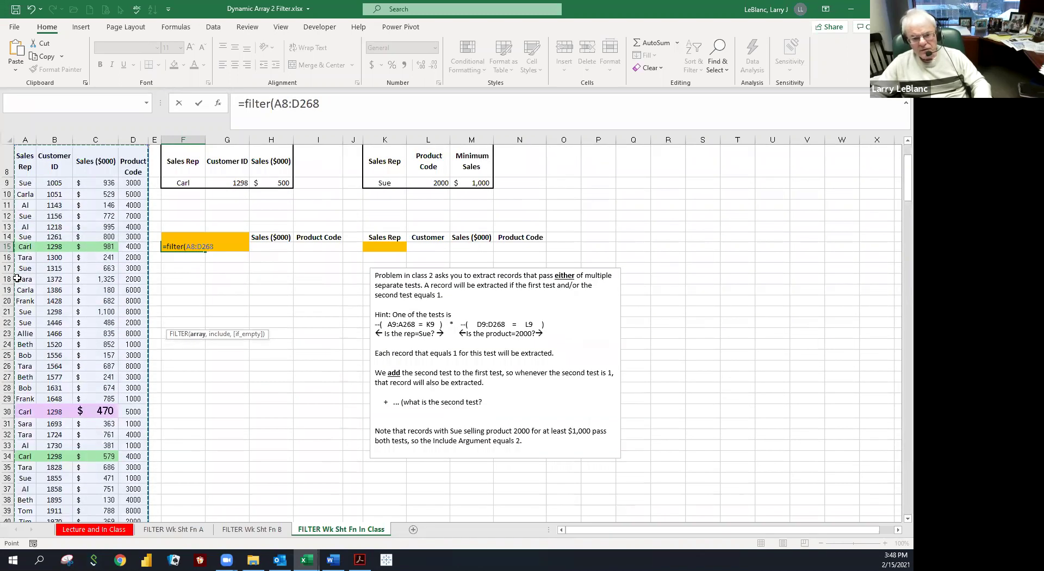
pyautogui.hotkey('shift', 'Down')
pyautogui.write(',')
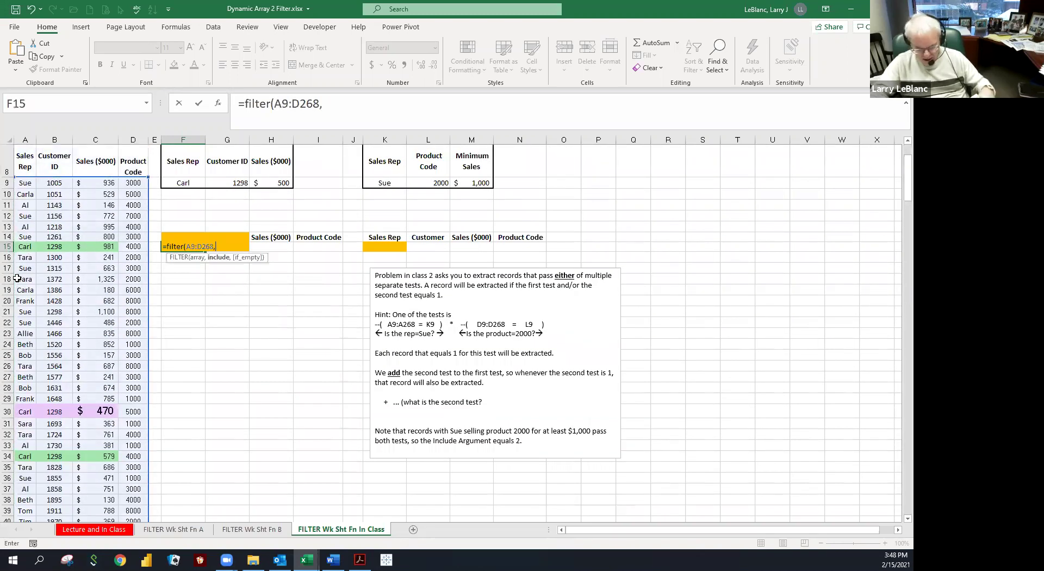
# - Add the include test A9:A268=F9 and enter the formula to extract all records of the sales rep in F9
pyautogui.scroll(3, 25, 294)
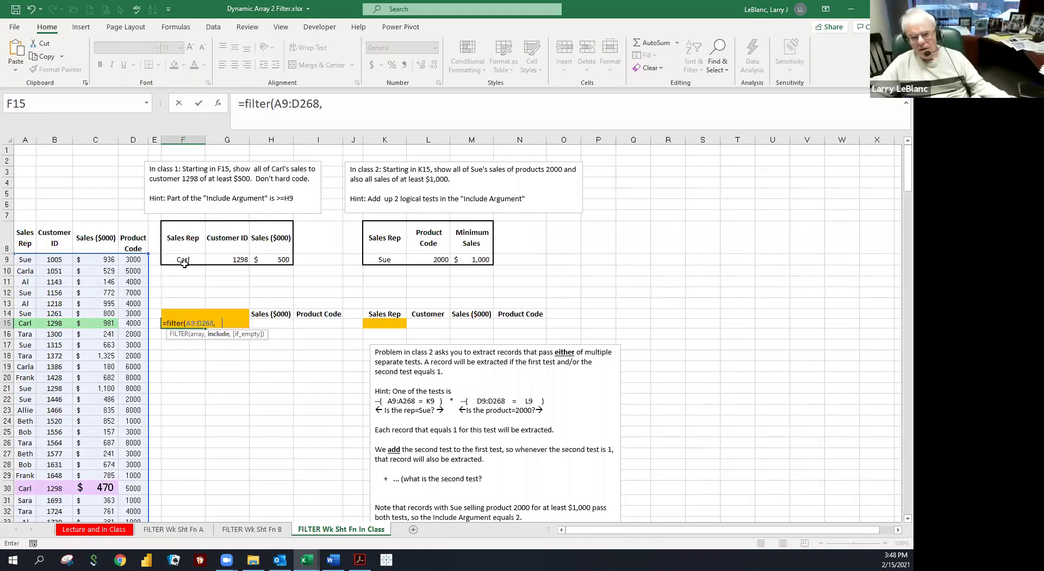
pyautogui.click(31, 264)
pyautogui.hotkey('ctrl', 'shift', 'Down')
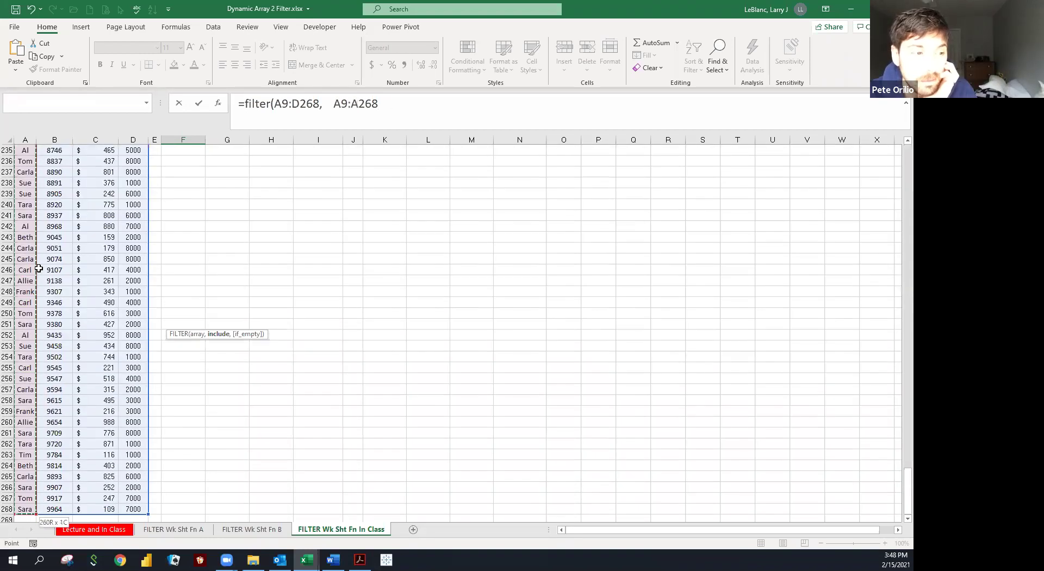
pyautogui.write('=')
pyautogui.press('pageup')
pyautogui.press('pageup')
pyautogui.press('pageup')
pyautogui.press('pageup')
pyautogui.press('pageup')
pyautogui.press('pageup')
pyautogui.press('pageup')
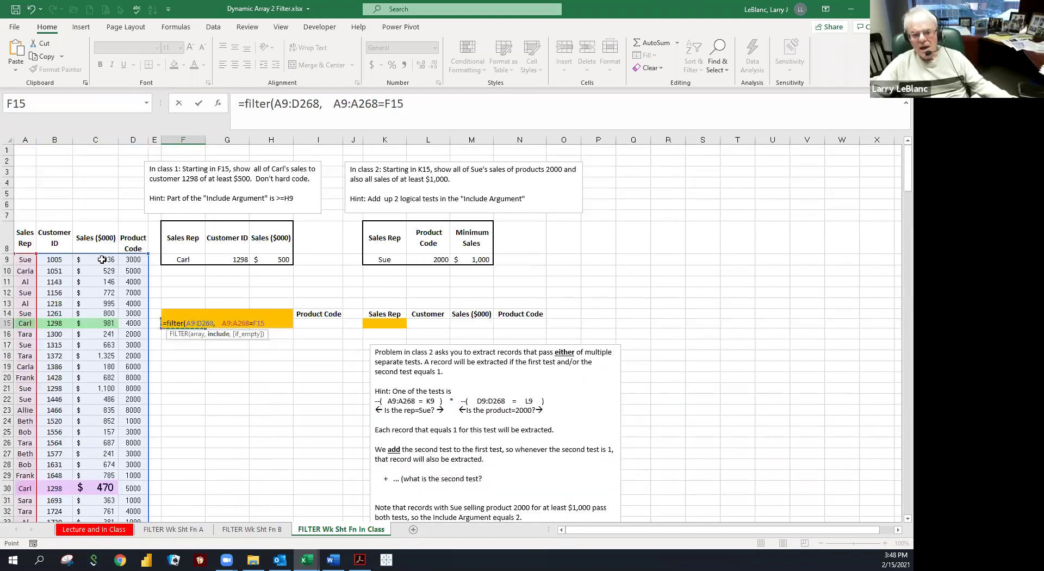
pyautogui.hotkey('ctrl', 'Up')
pyautogui.hotkey('ctrl', 'Return')
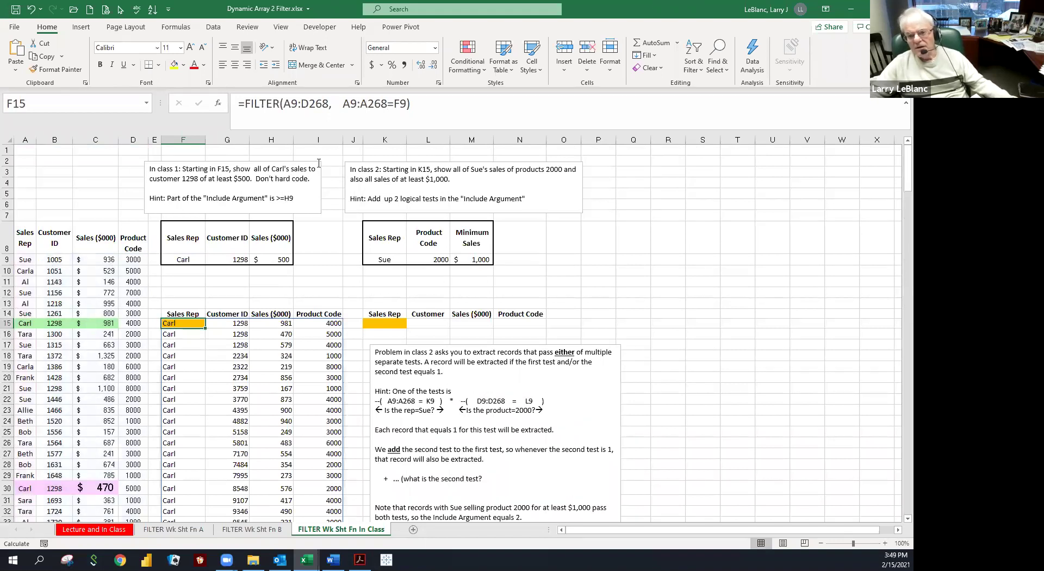
# - Wrap F15's sales rep test in a double negative with parentheses, as --( A9:A268=F9), and enter the formula
pyautogui.click(339, 105)
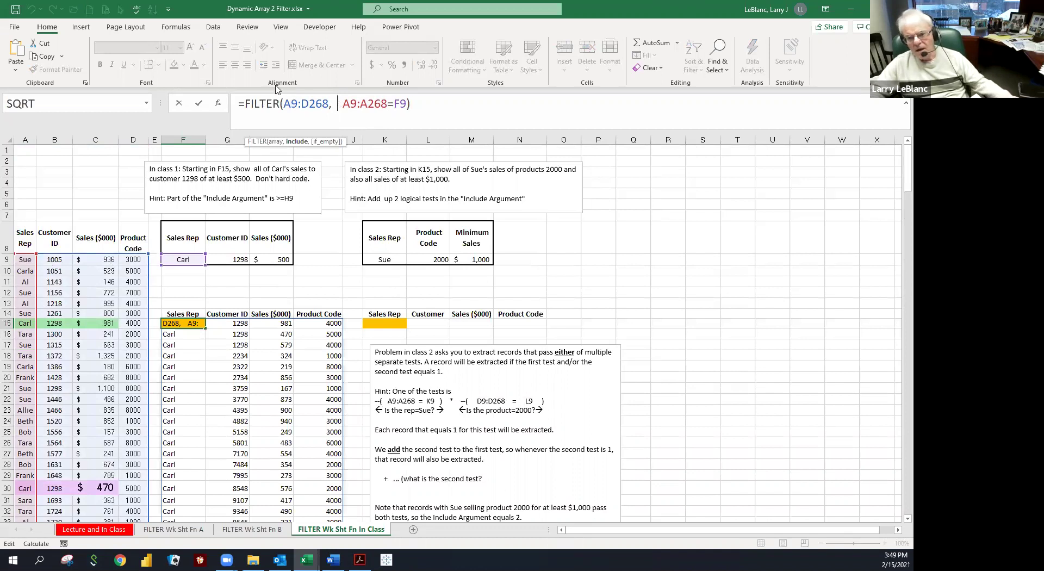
pyautogui.click(404, 105)
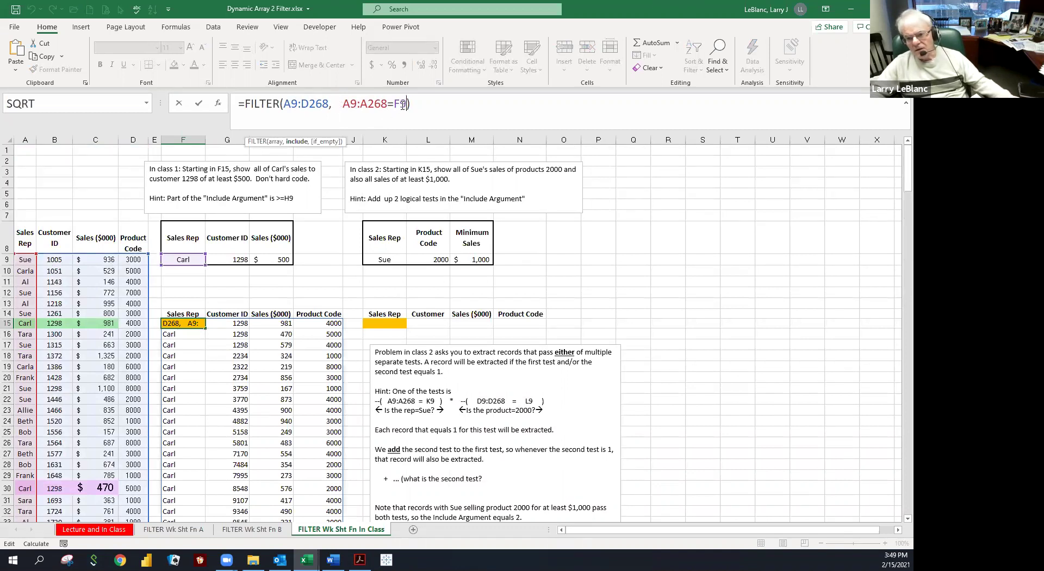
pyautogui.write(',')
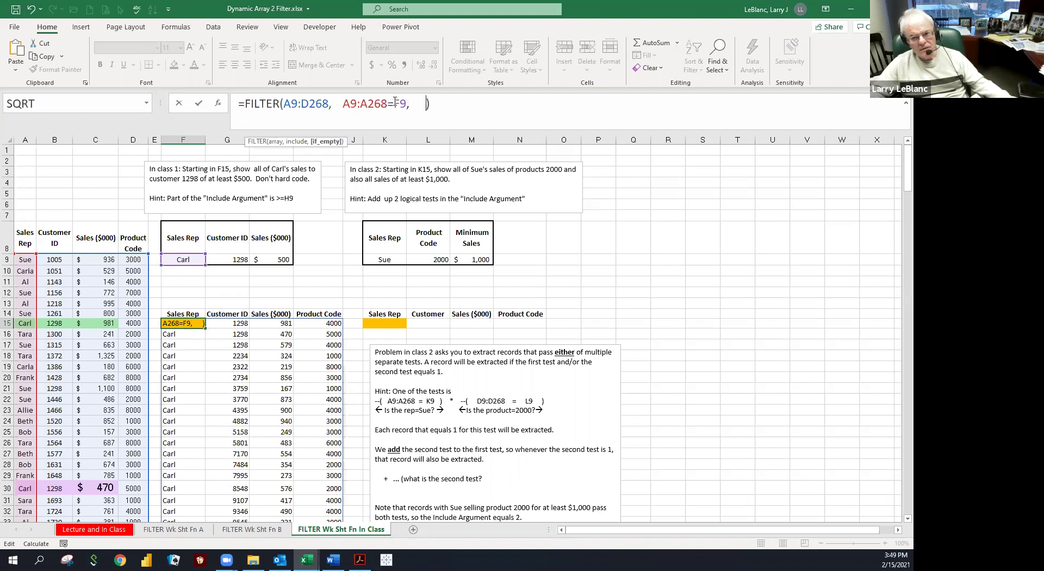
pyautogui.click(339, 102)
pyautogui.write('--( ')
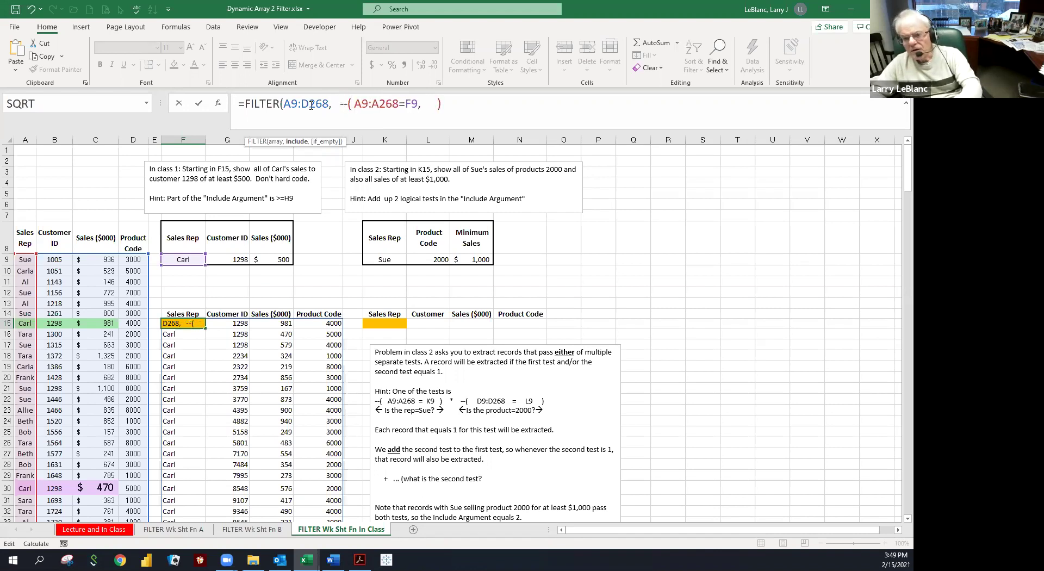
pyautogui.write(')')
pyautogui.press('Delete')
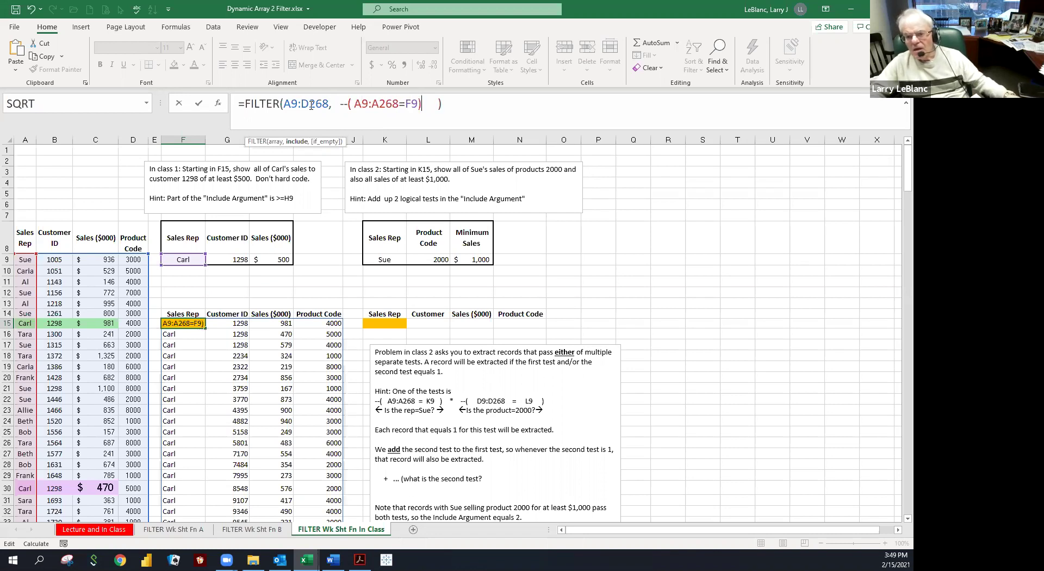
pyautogui.click(199, 104)
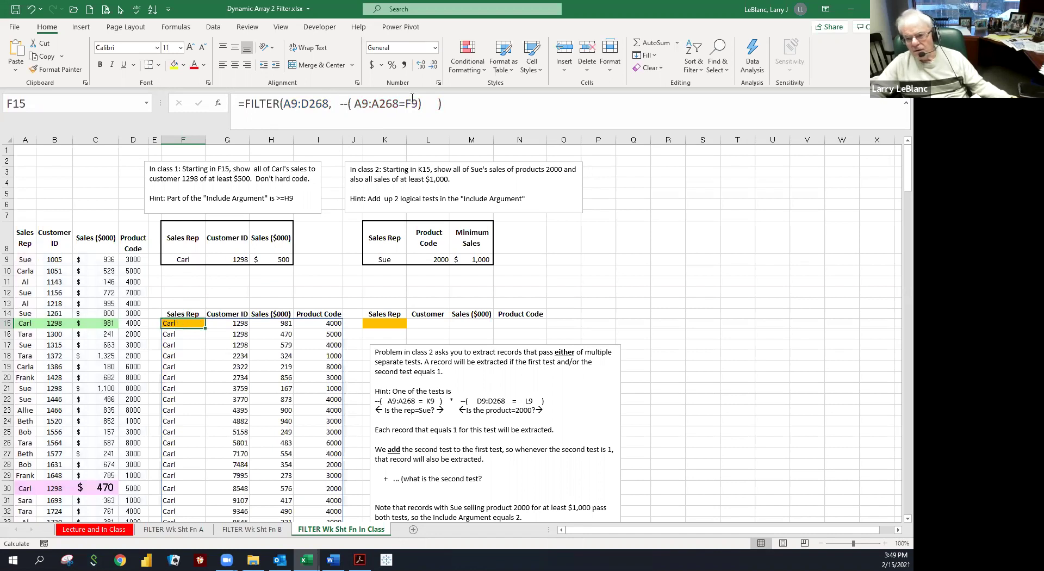
# - Multiply the sales rep test in F15 by a customer ID test, --(B9:B268=G9
pyautogui.click(366, 106)
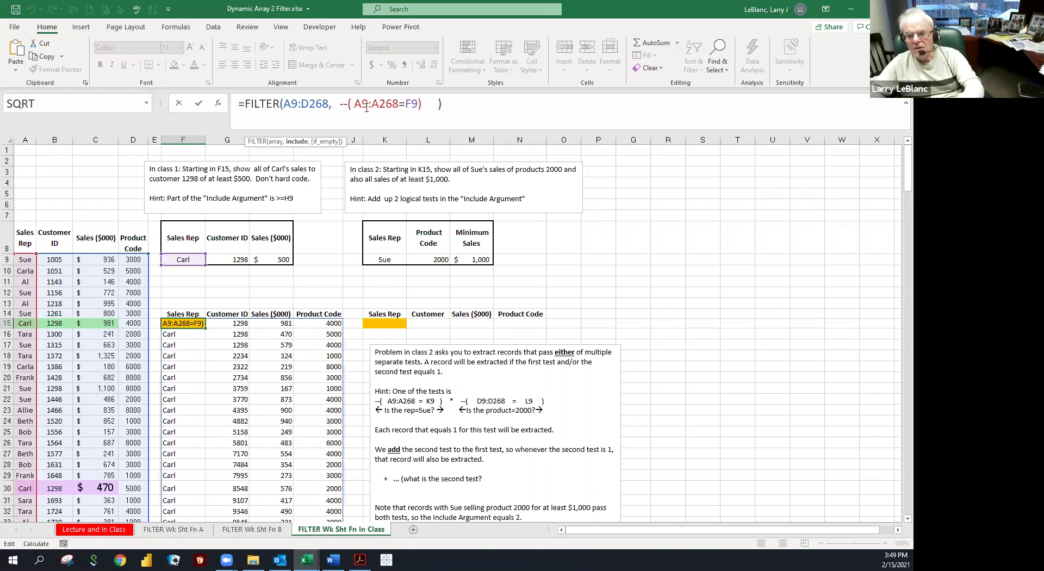
pyautogui.write('* --(')
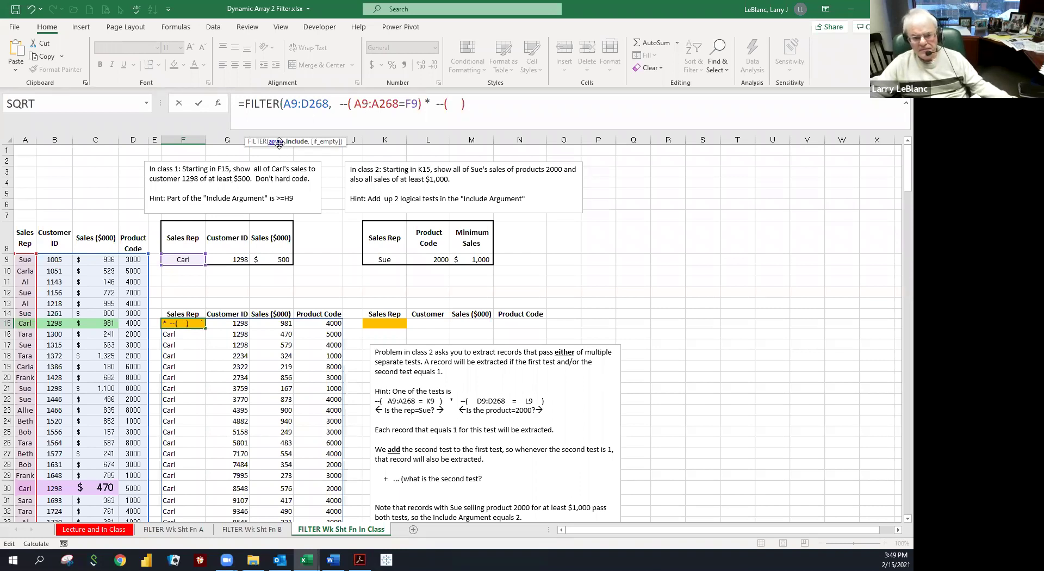
pyautogui.click(43, 261)
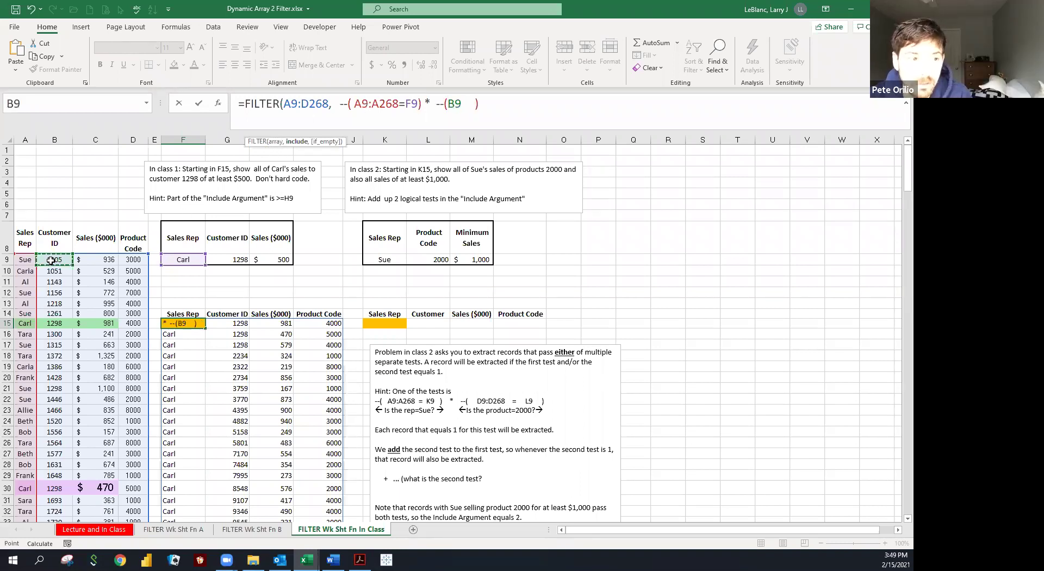
pyautogui.hotkey('ctrl', 'Down')
pyautogui.hotkey('ctrl', 'shift', 'Up')
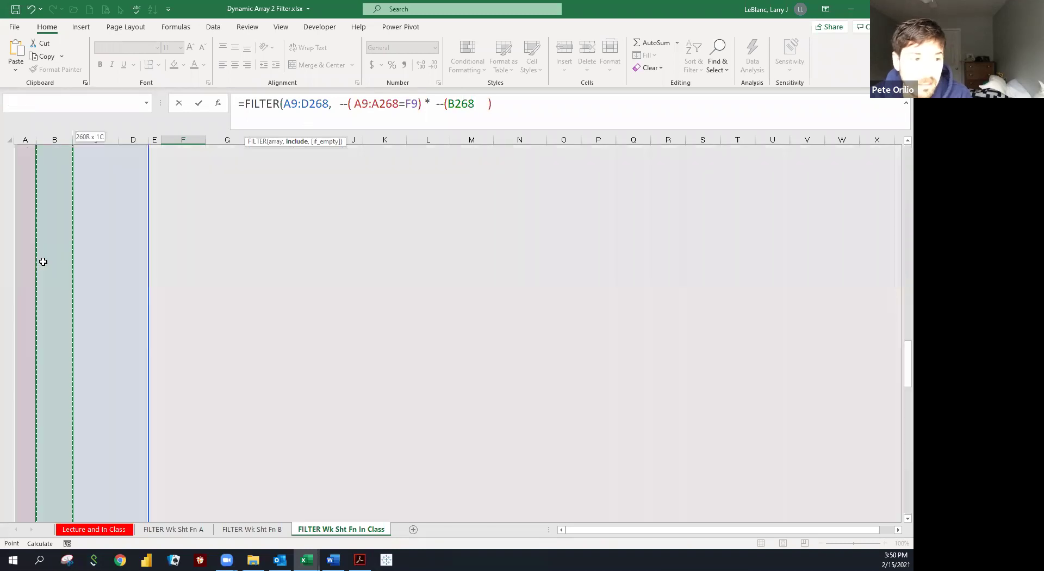
pyautogui.hotkey('shift', 'Down')
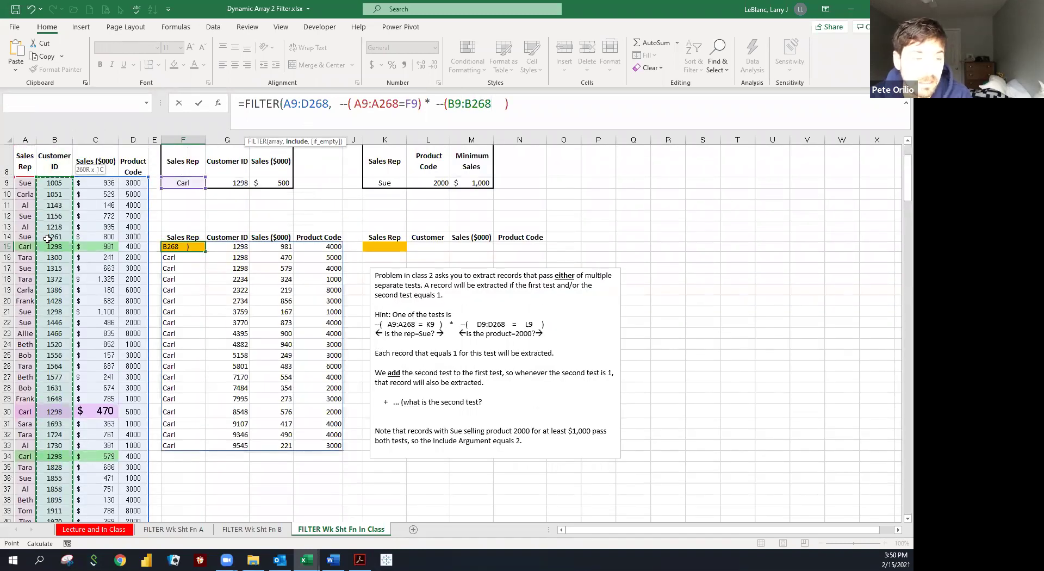
pyautogui.write('=')
pyautogui.click(225, 184)
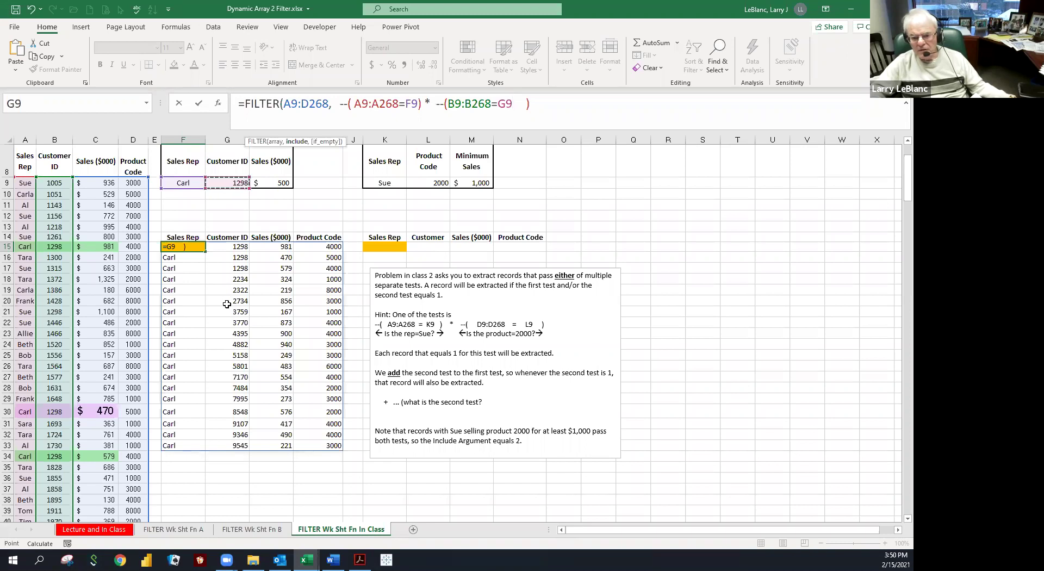
# - Try entering the formula, decline the suggested correction, and close both the customer ID test and FILTER with parentheses before entering it
pyautogui.press('Return')
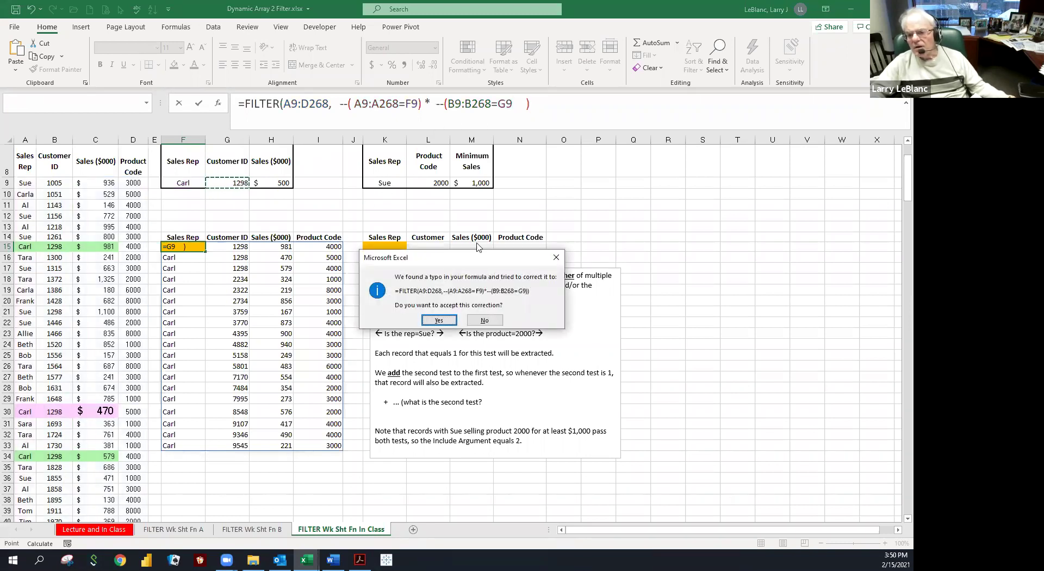
pyautogui.click(474, 321)
pyautogui.press('Return')
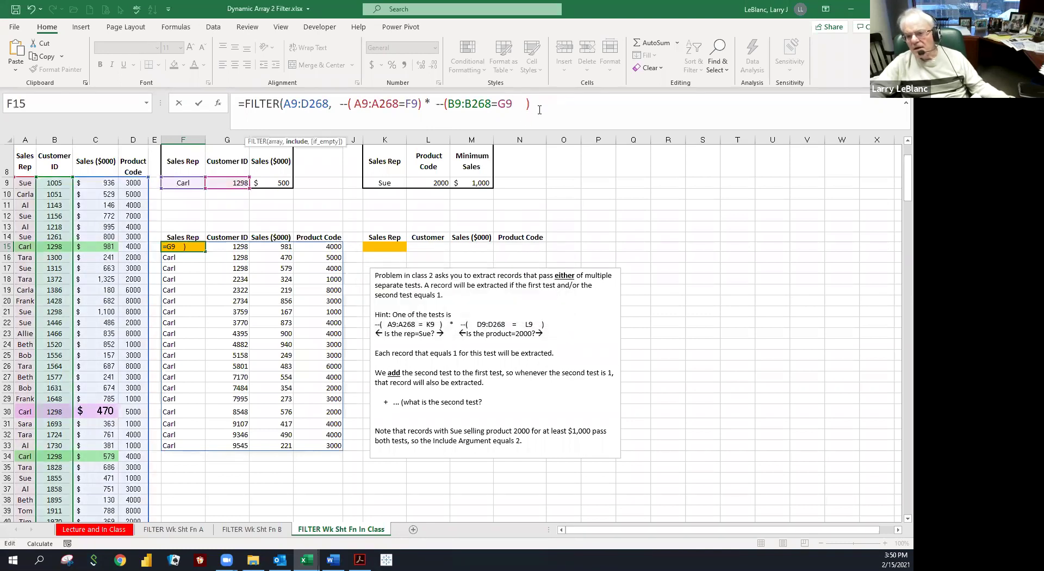
pyautogui.press('BackSpace')
pyautogui.press('BackSpace')
pyautogui.press('BackSpace')
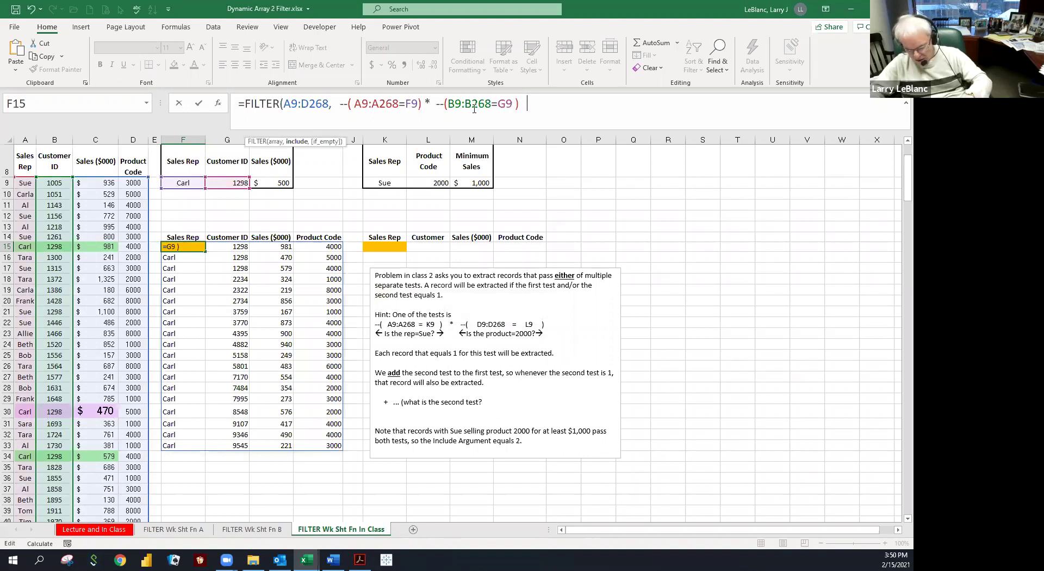
pyautogui.press('Return')
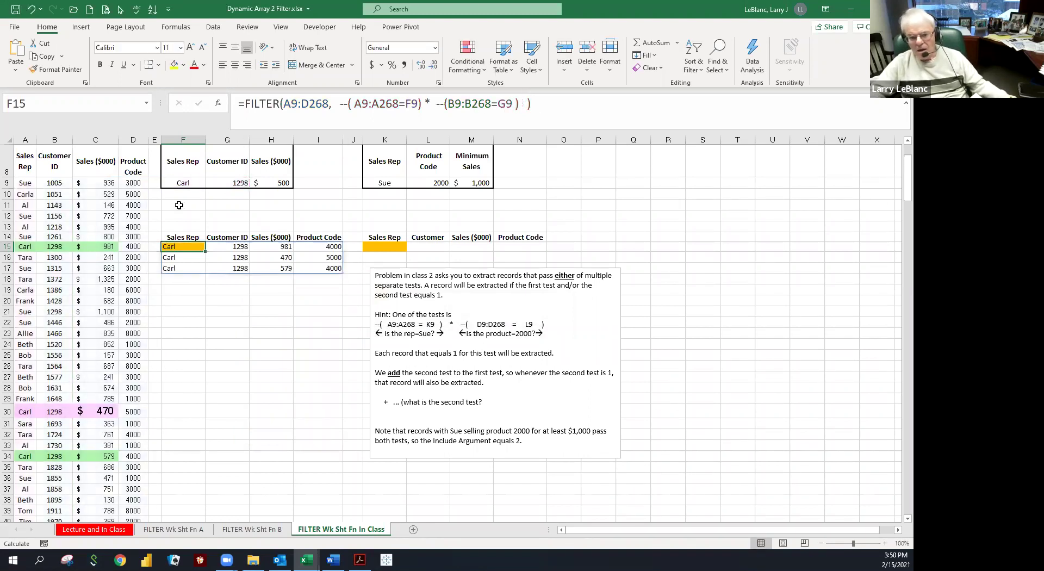
# - Check the extracted sales rep and customer ID records against the in-class problem 1 instructions
pyautogui.moveTo(172, 248); pyautogui.dragTo(173, 268)
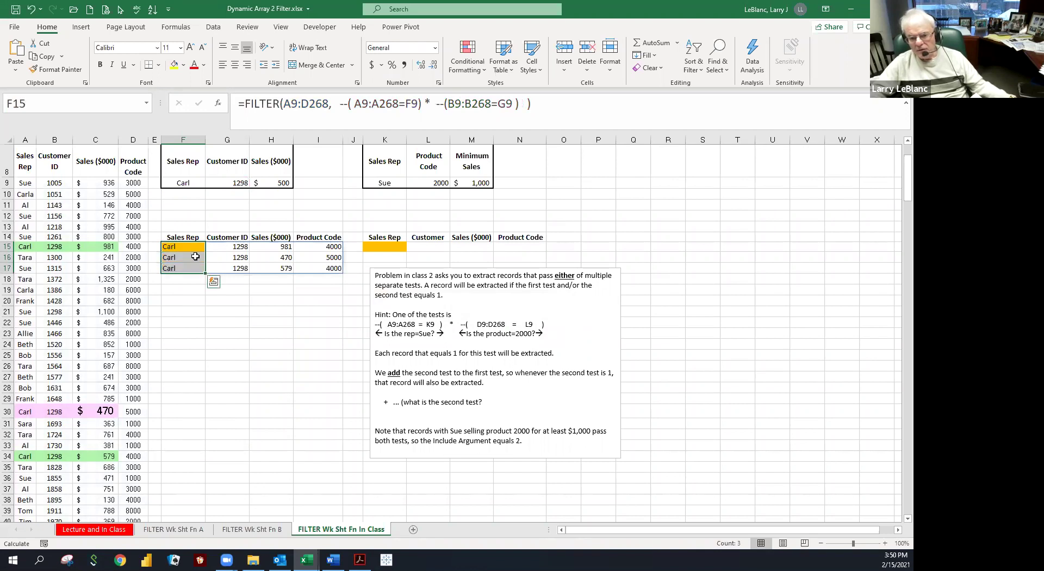
pyautogui.click(230, 247)
pyautogui.click(179, 248)
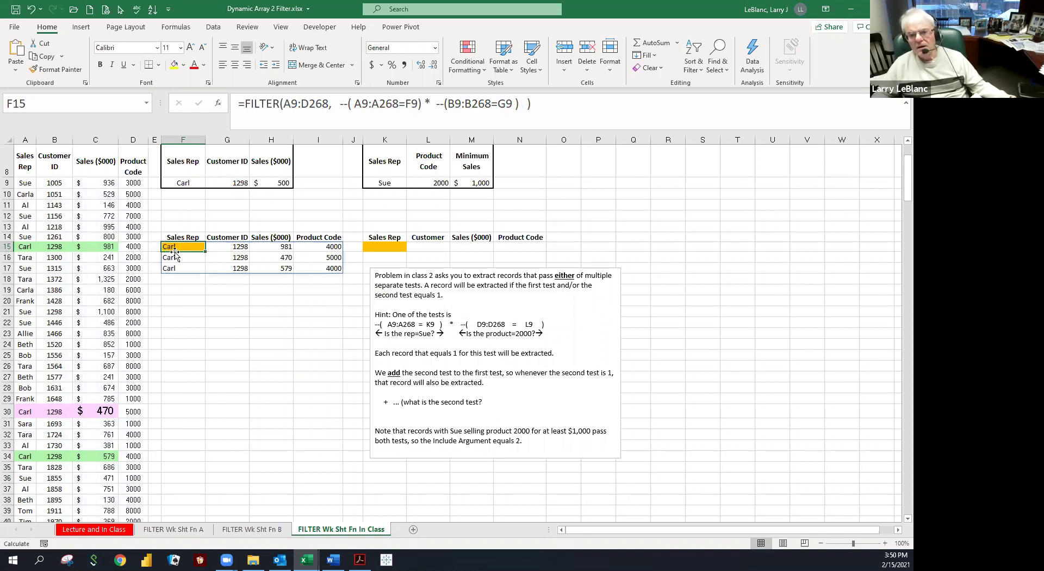
pyautogui.scroll(2, 181, 247)
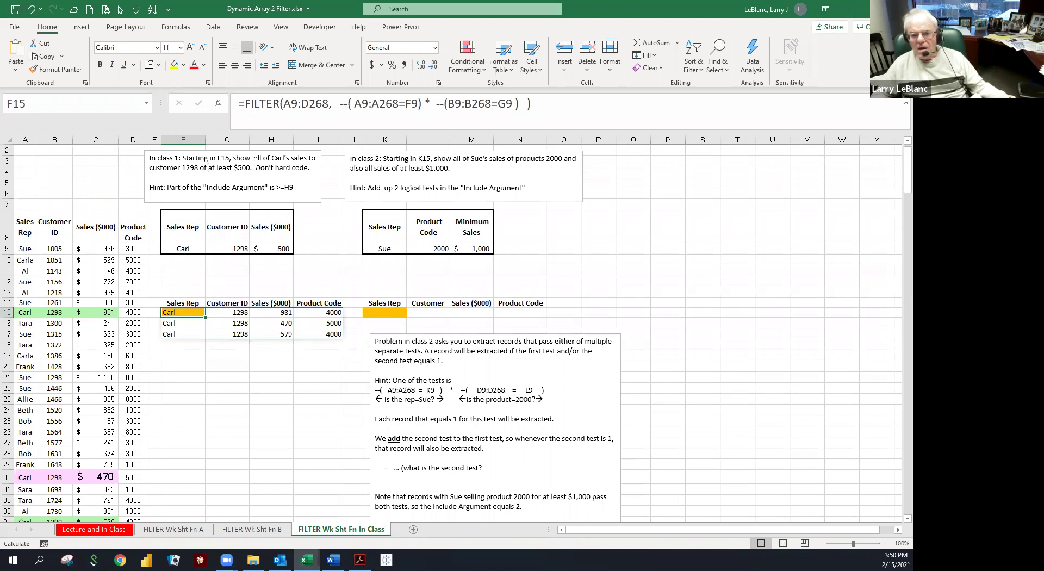
pyautogui.click(180, 164)
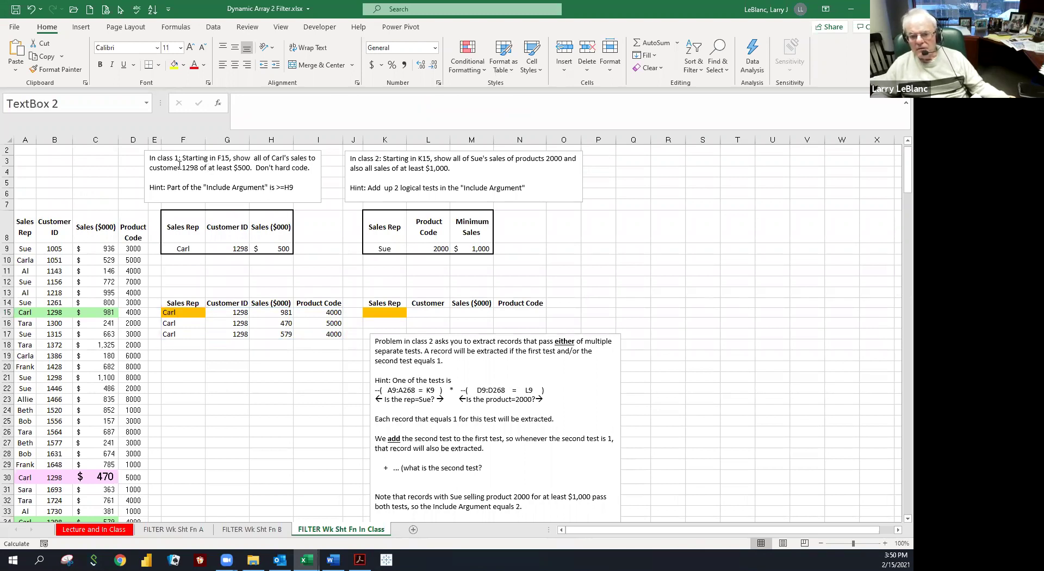
pyautogui.click(266, 323)
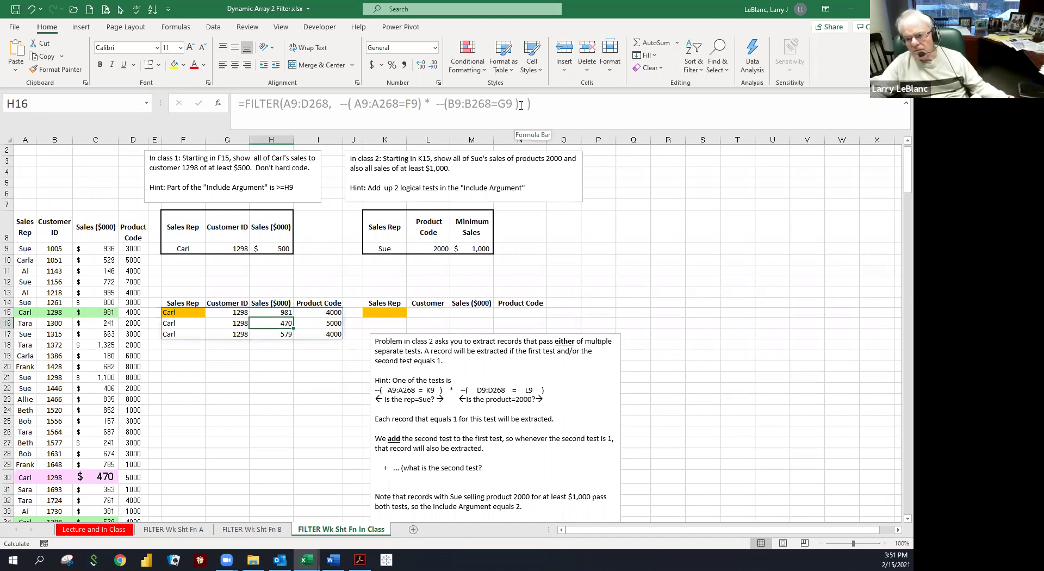
pyautogui.press('BackSpace')
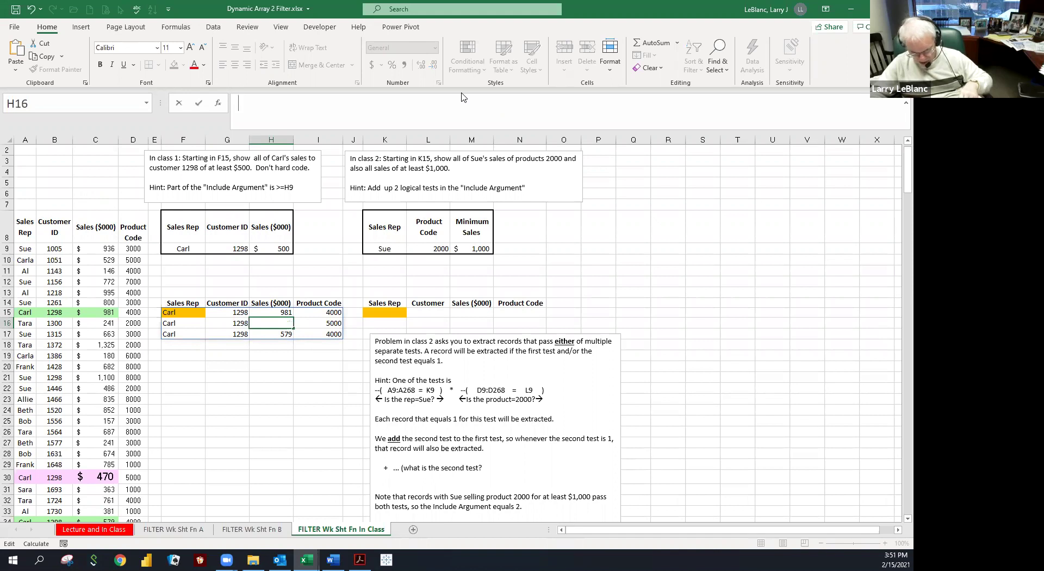
pyautogui.write('*--(')
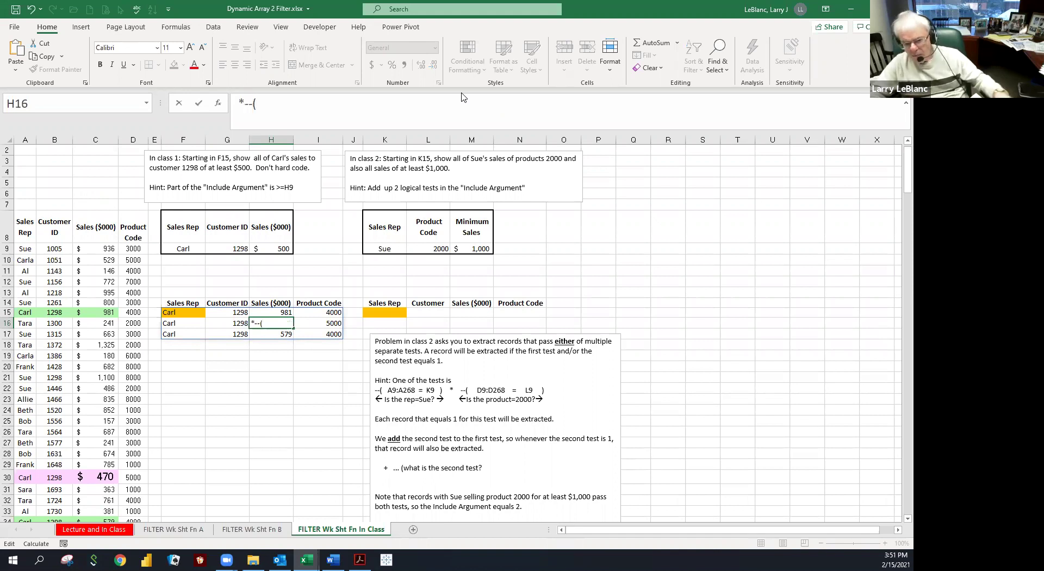
pyautogui.click(97, 246)
pyautogui.hotkey('ctrl', 'shift', 'Down')
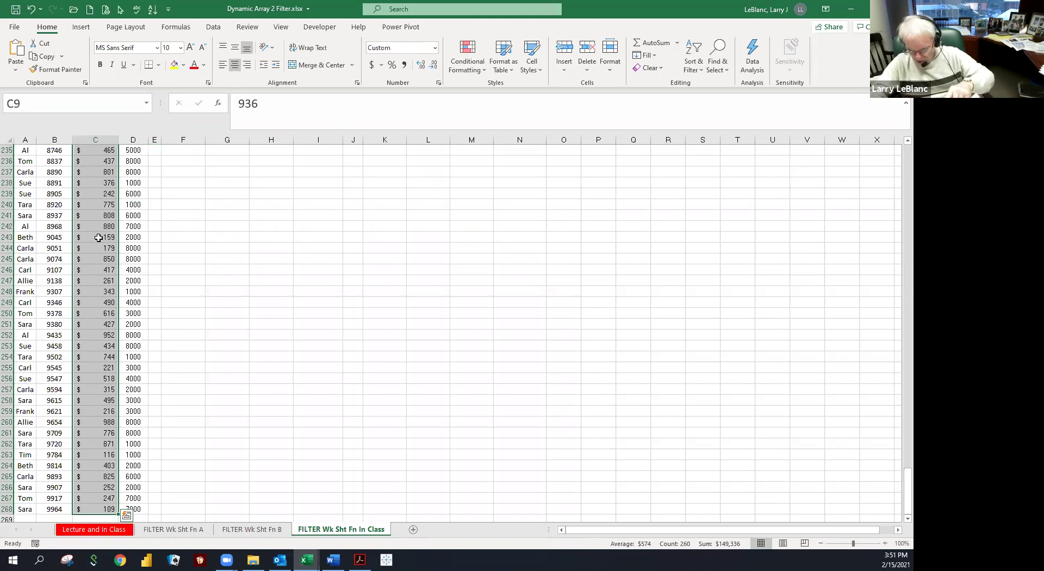
pyautogui.hotkey('ctrl', 'BackSpace')
pyautogui.write('=')
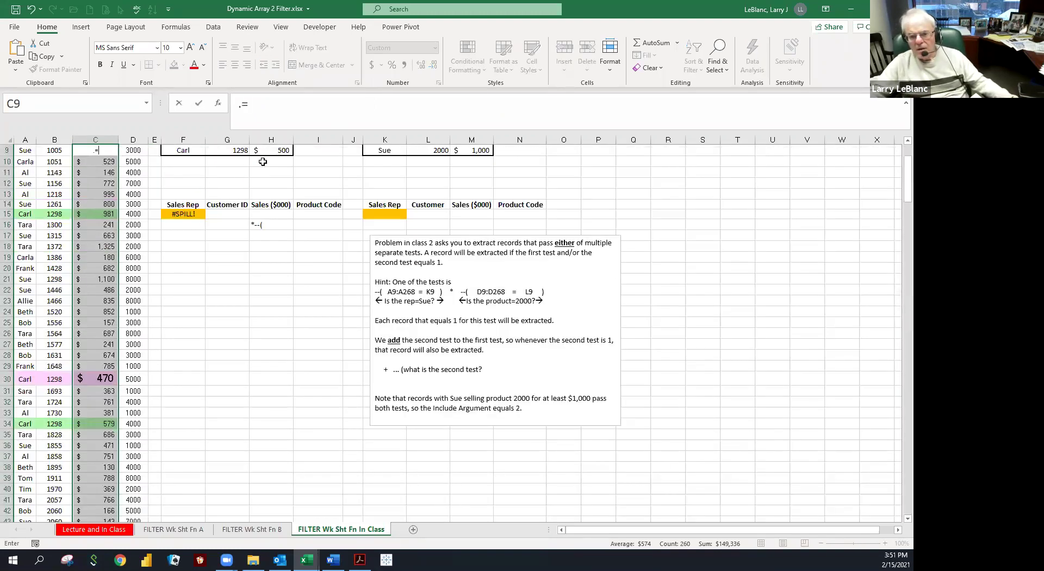
pyautogui.press('Escape')
pyautogui.click(265, 152)
pyautogui.scroll(3, 198, 217)
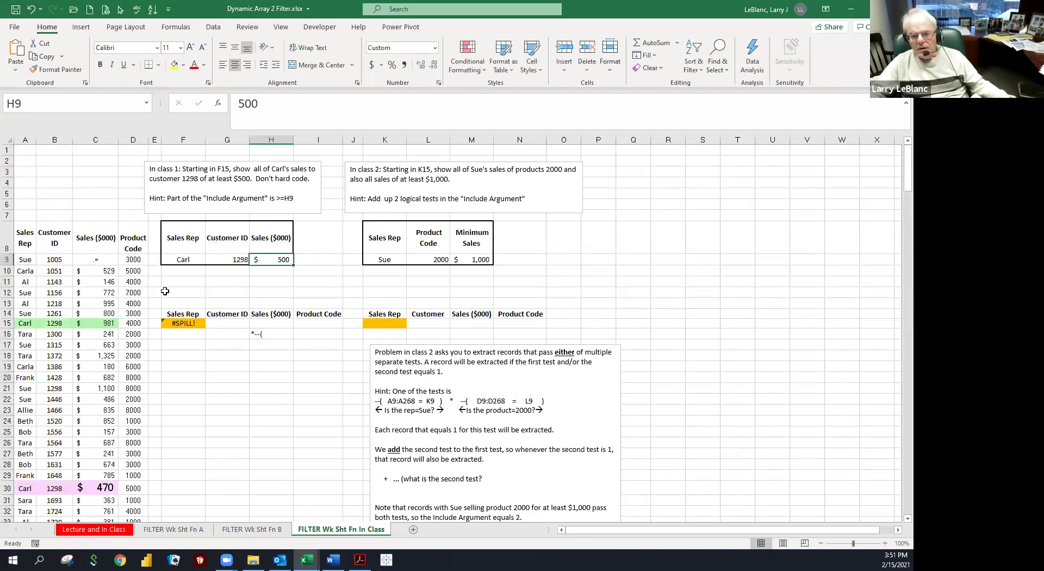
pyautogui.click(181, 322)
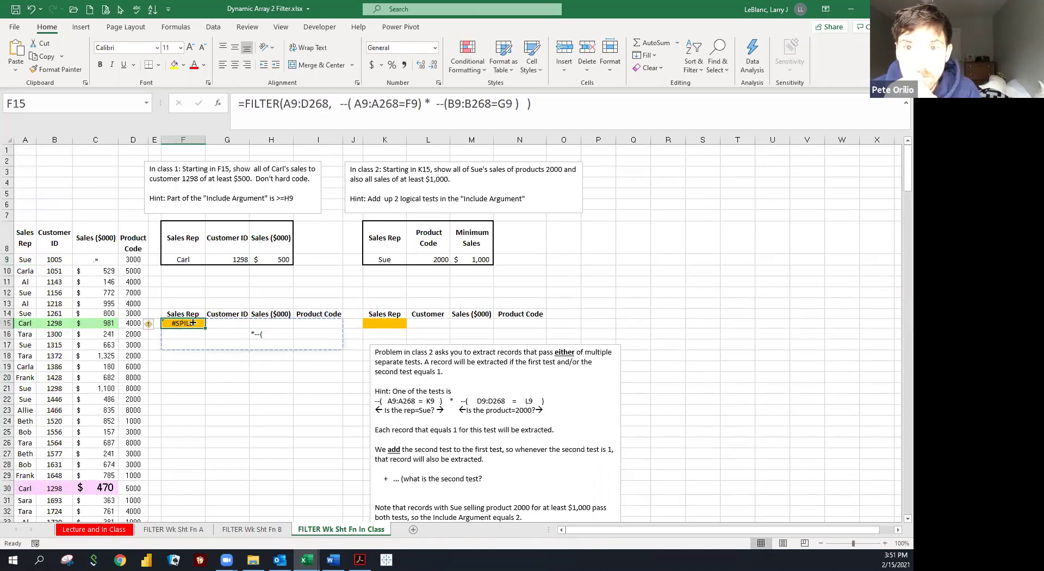
pyautogui.click(250, 335)
pyautogui.press('Delete')
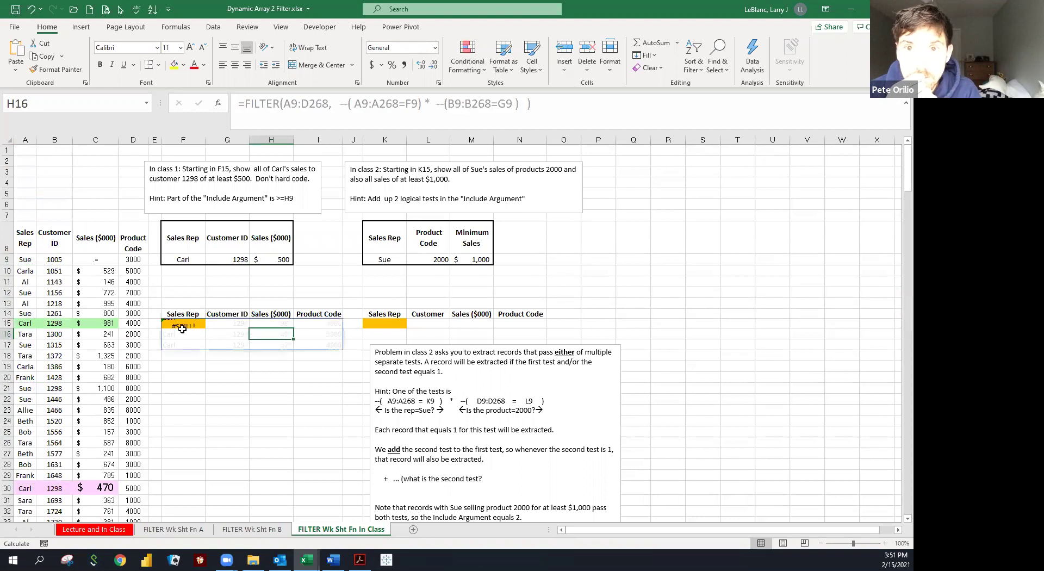
# - Multiply F15's include tests by a minimum sales test, --(C9:C268>=1), and enter the formula, accepting the suggested correction
pyautogui.click(179, 323)
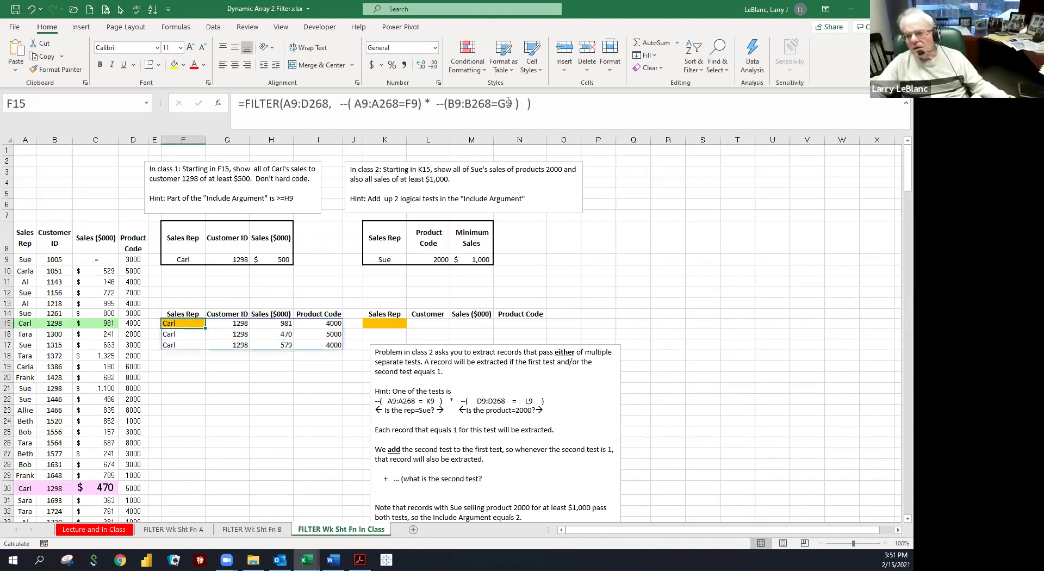
pyautogui.click(525, 104)
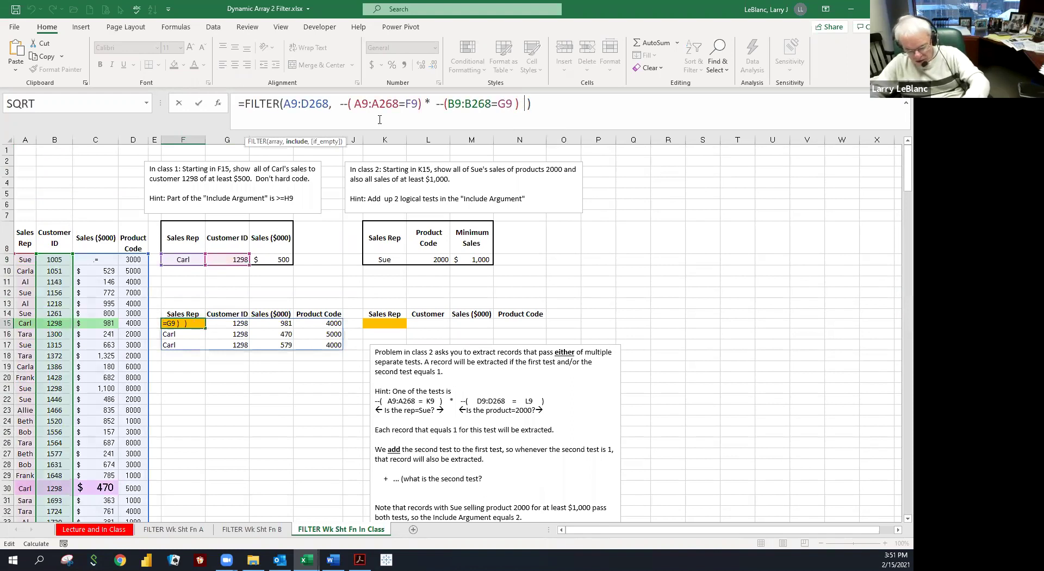
pyautogui.write('*--(')
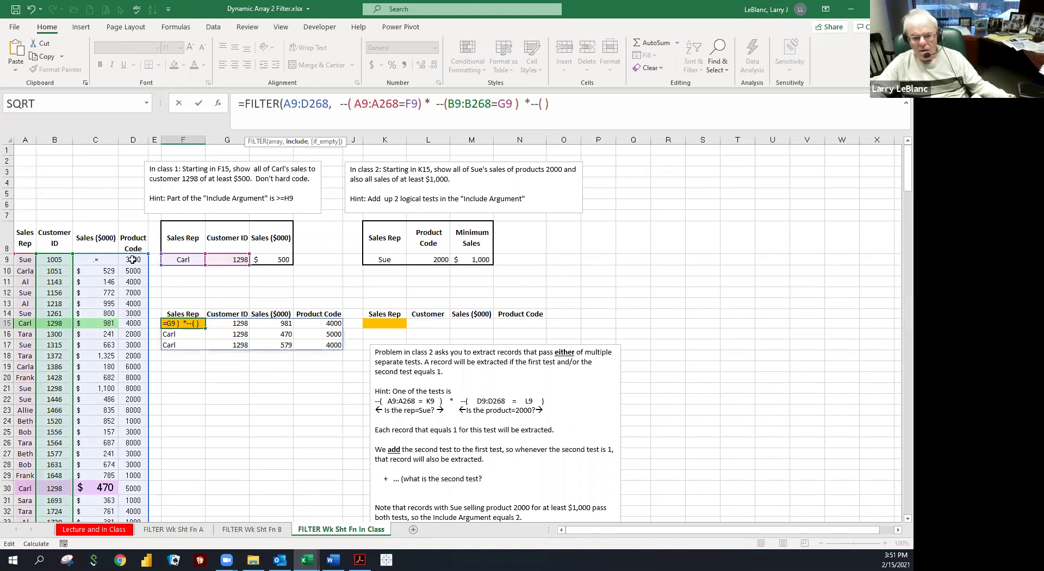
pyautogui.click(92, 263)
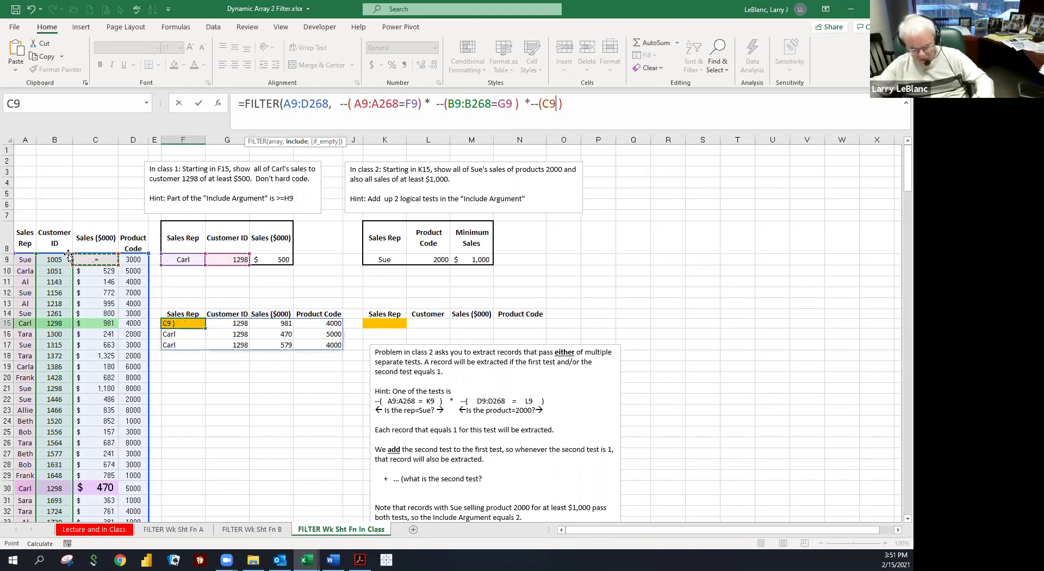
pyautogui.hotkey('ctrl', 'shift', 'Down')
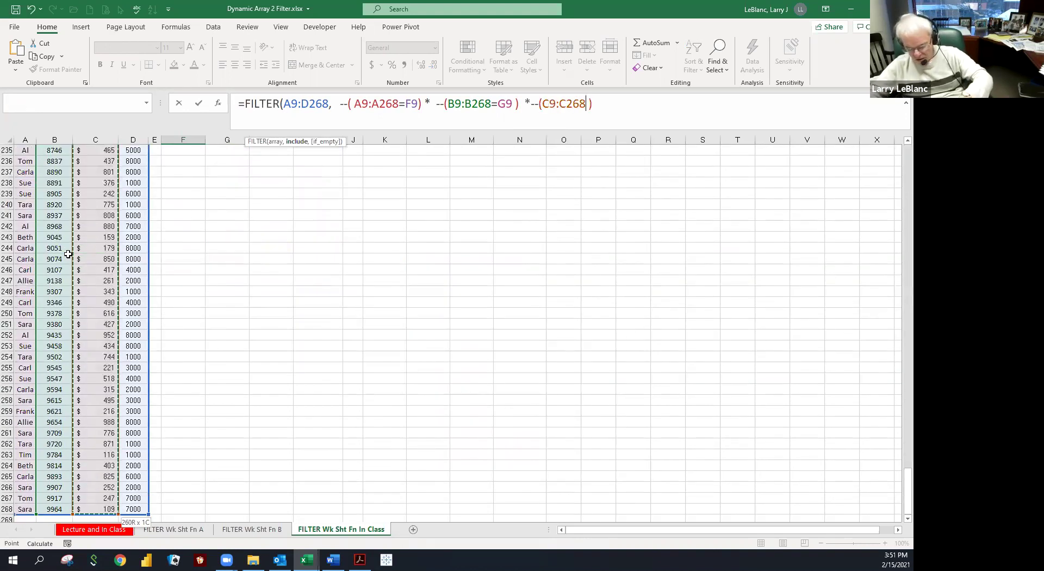
pyautogui.write('>=')
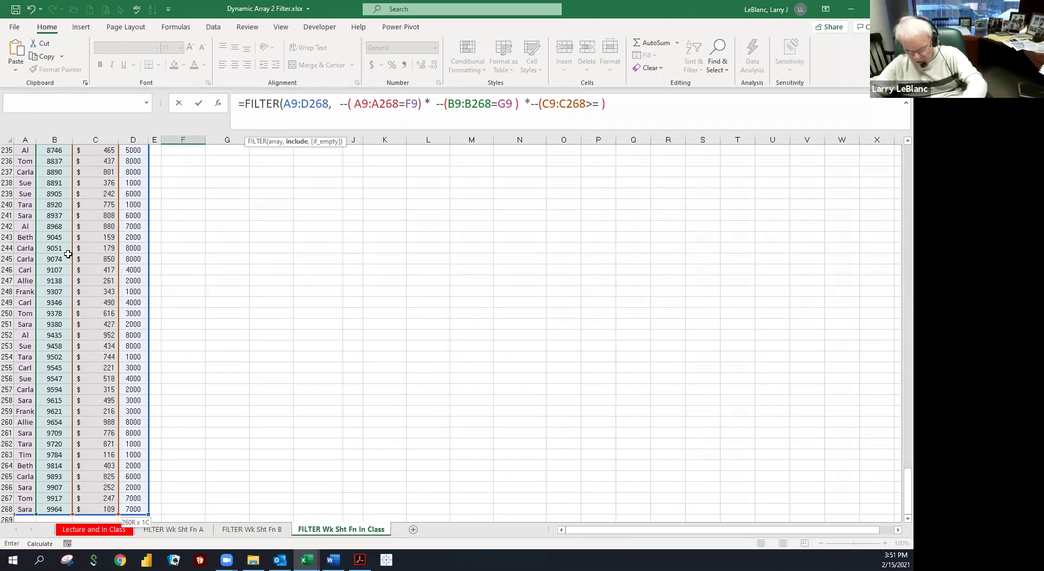
pyautogui.write('1))')
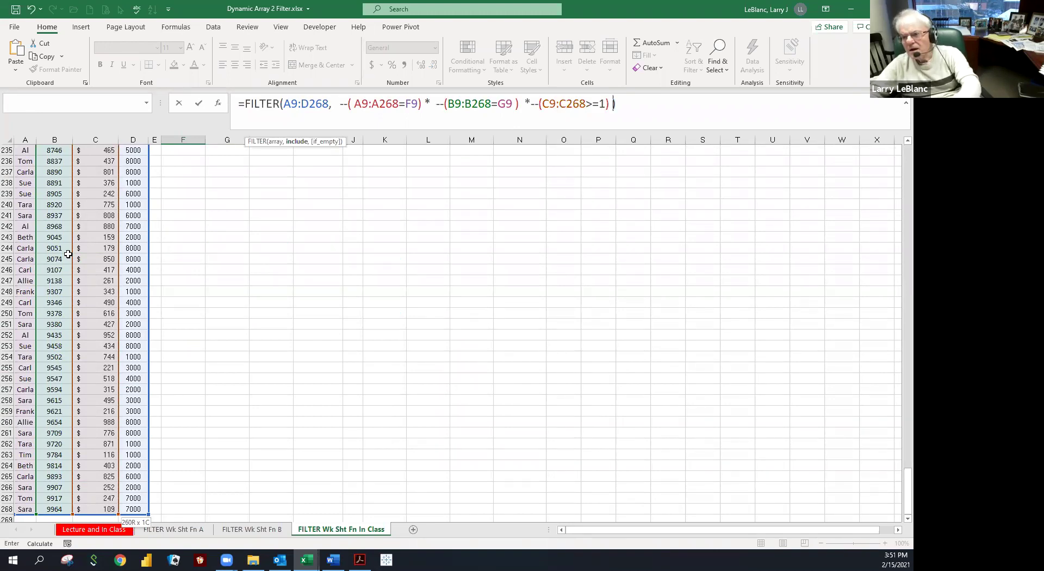
pyautogui.press('Delete')
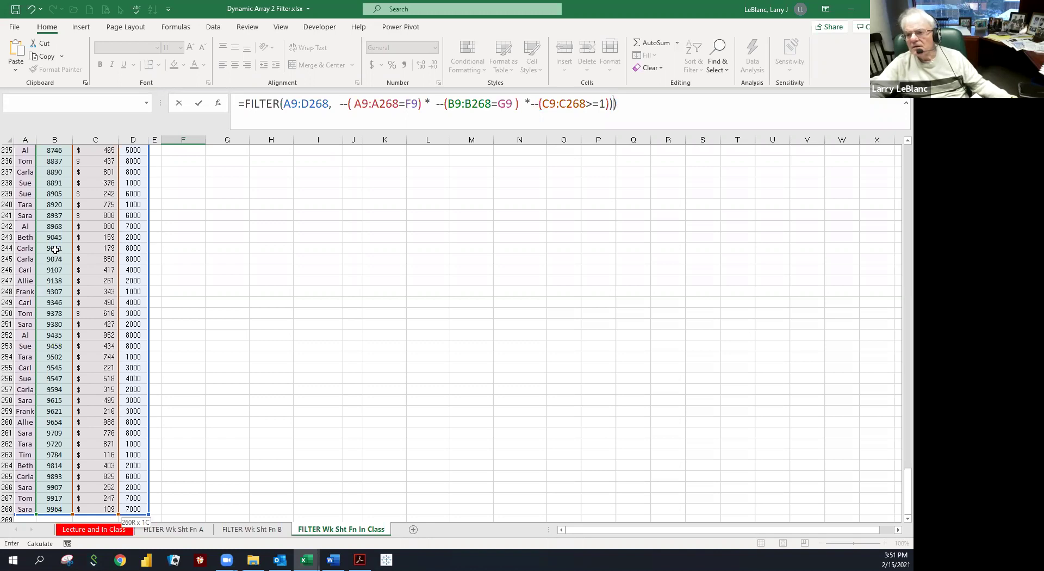
pyautogui.press('Return')
pyautogui.press('Return')
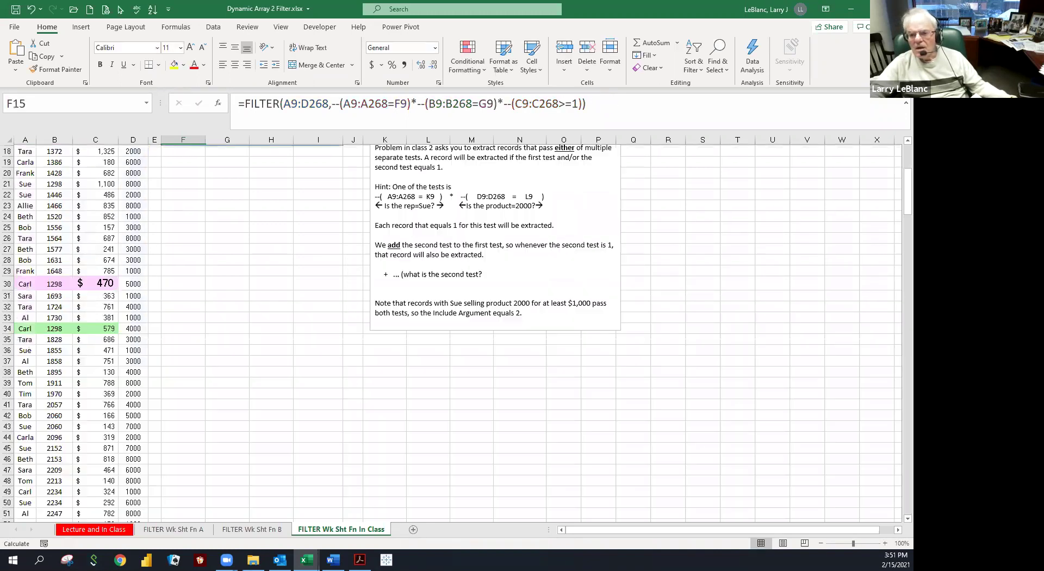
# - Replace the hard-coded 1 in F15's sales test with a reference to H9 and enter the formula
pyautogui.press('Up')
pyautogui.press('Up')
pyautogui.press('Up')
pyautogui.press('Up')
pyautogui.press('Up')
pyautogui.press('Up')
pyautogui.press('Up')
pyautogui.press('Up')
pyautogui.press('Up')
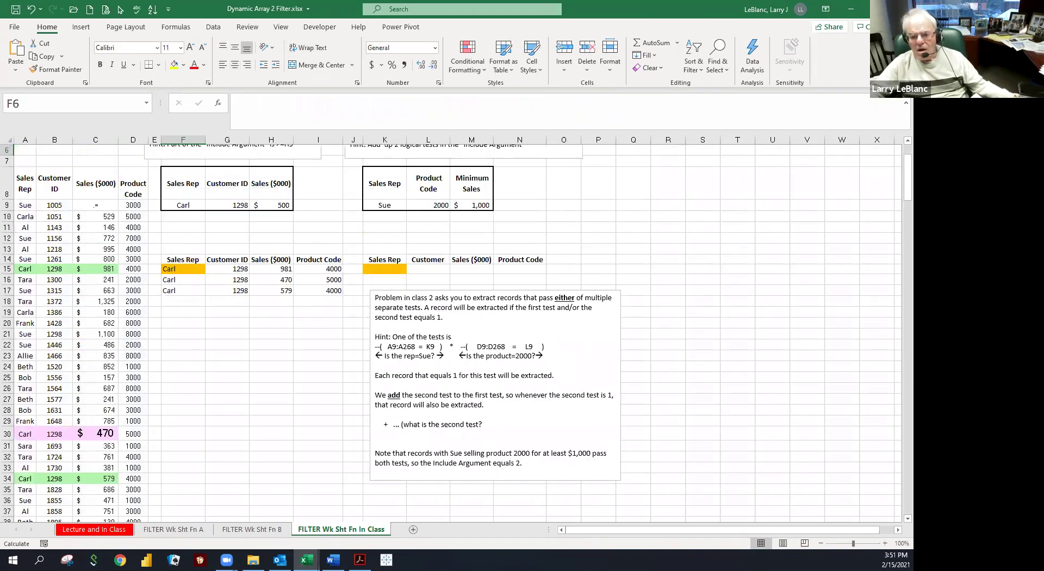
pyautogui.press('Up')
pyautogui.press('Up')
pyautogui.press('Up')
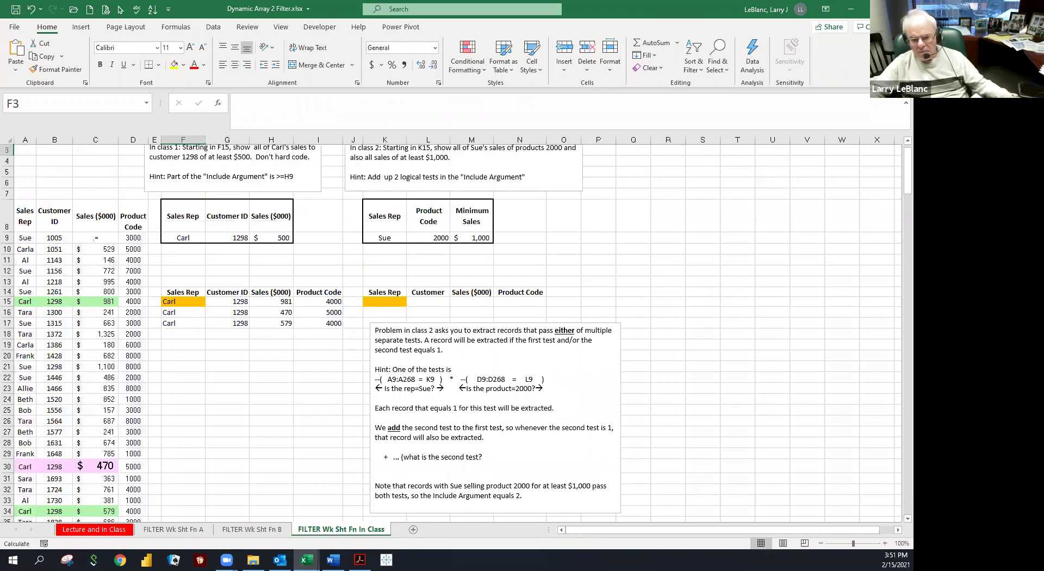
pyautogui.click(179, 303)
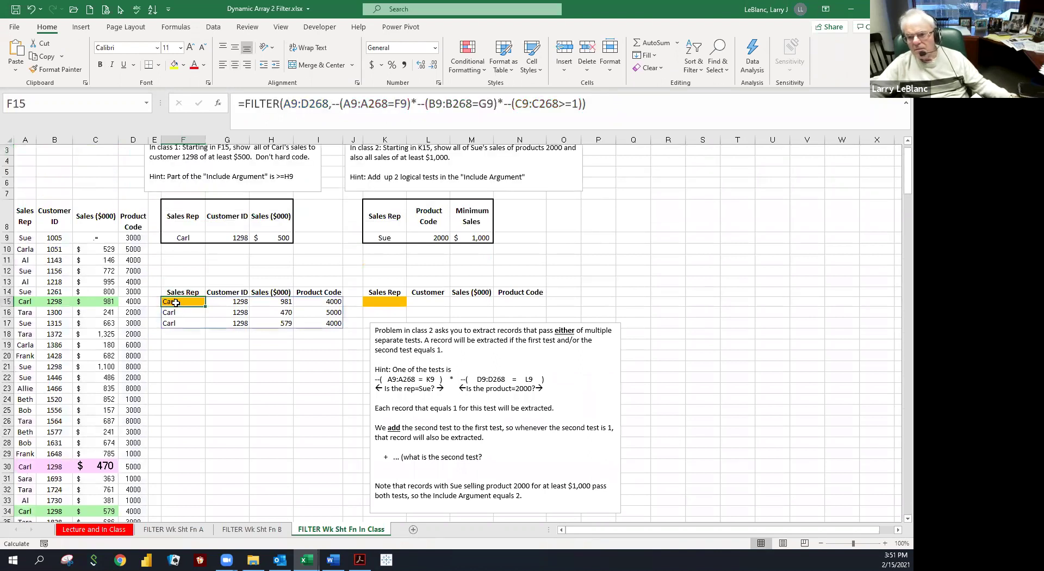
pyautogui.click(575, 104)
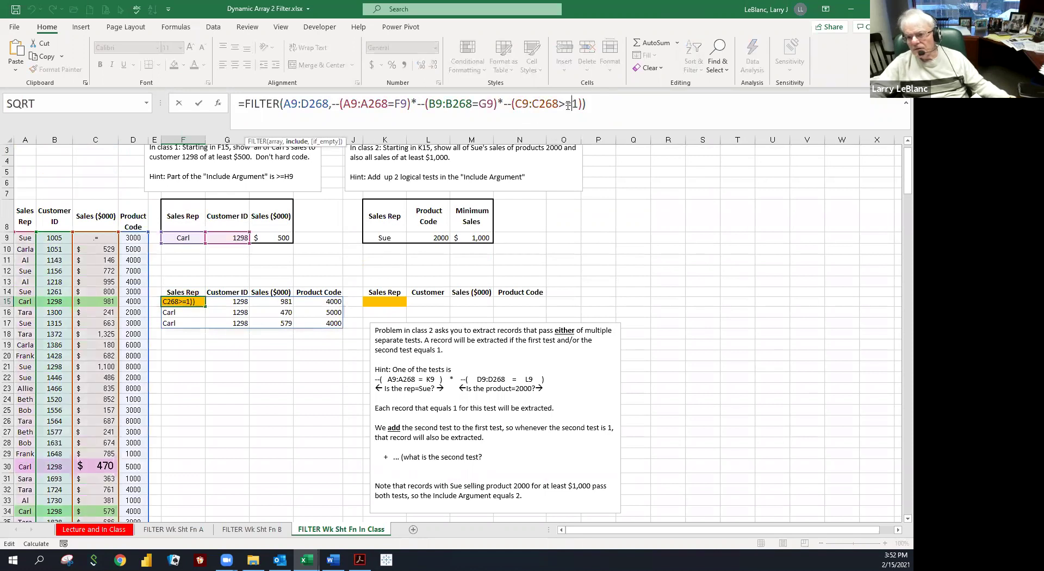
pyautogui.press('BackSpace')
pyautogui.click(278, 236)
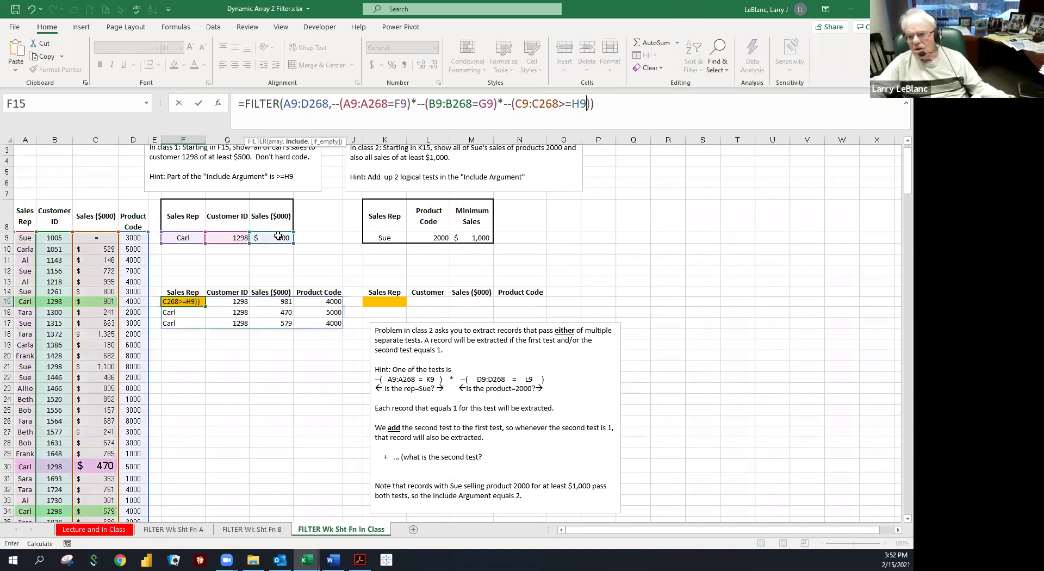
pyautogui.hotkey('ctrl', 'Return')
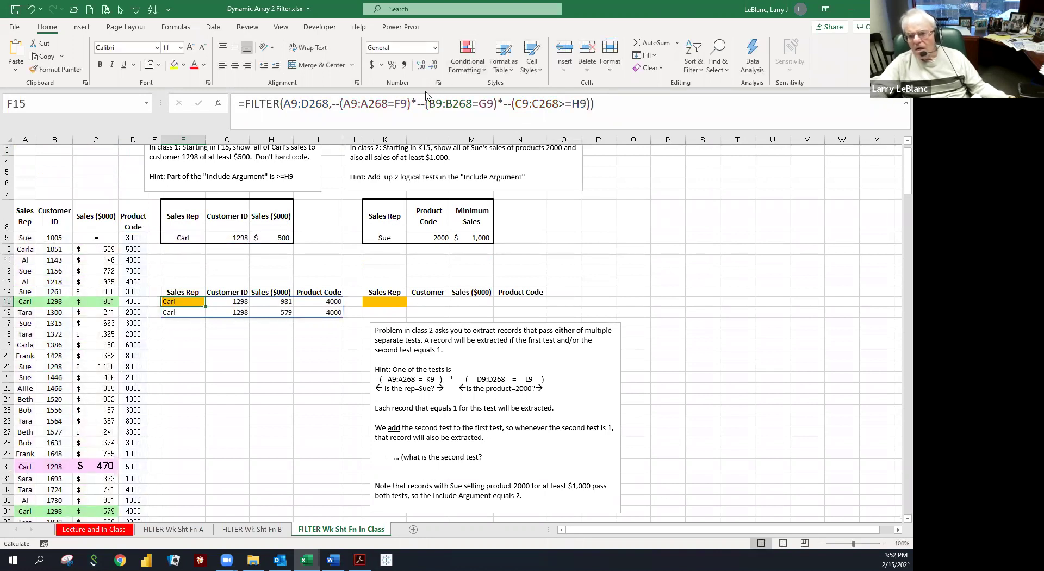
# - Add spaces between the three logical tests in F15's formula and on both sides of the first multiplication sign
pyautogui.click(412, 102)
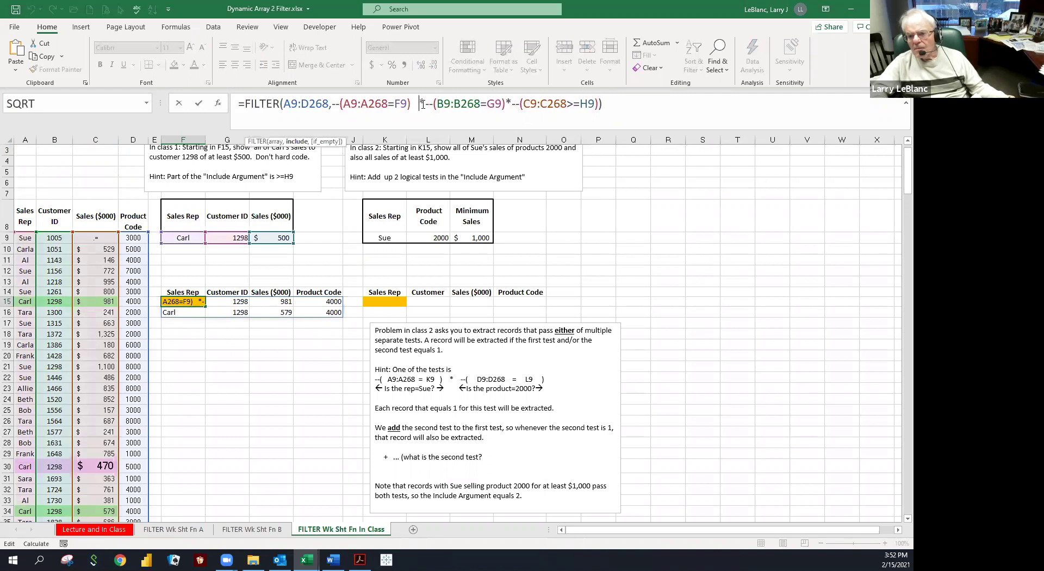
pyautogui.click(517, 102)
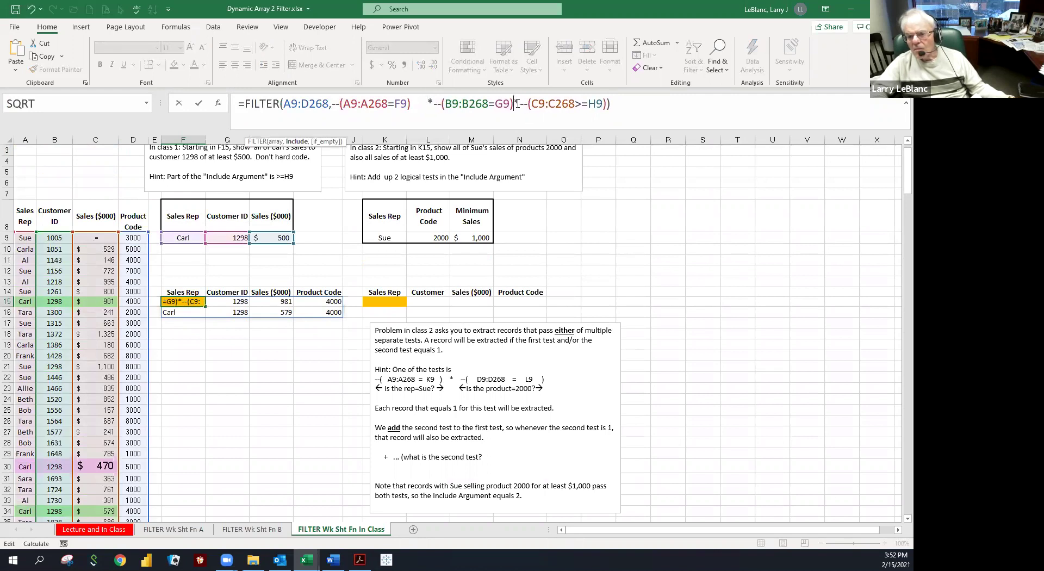
pyautogui.click(622, 103)
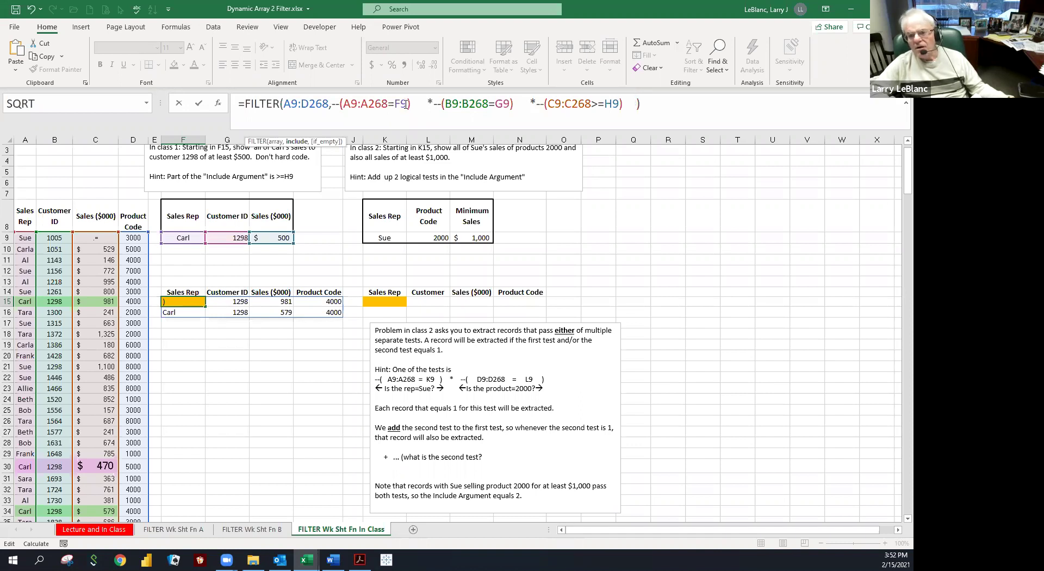
pyautogui.click(415, 103)
pyautogui.press('Delete')
pyautogui.press('Delete')
pyautogui.press('Delete')
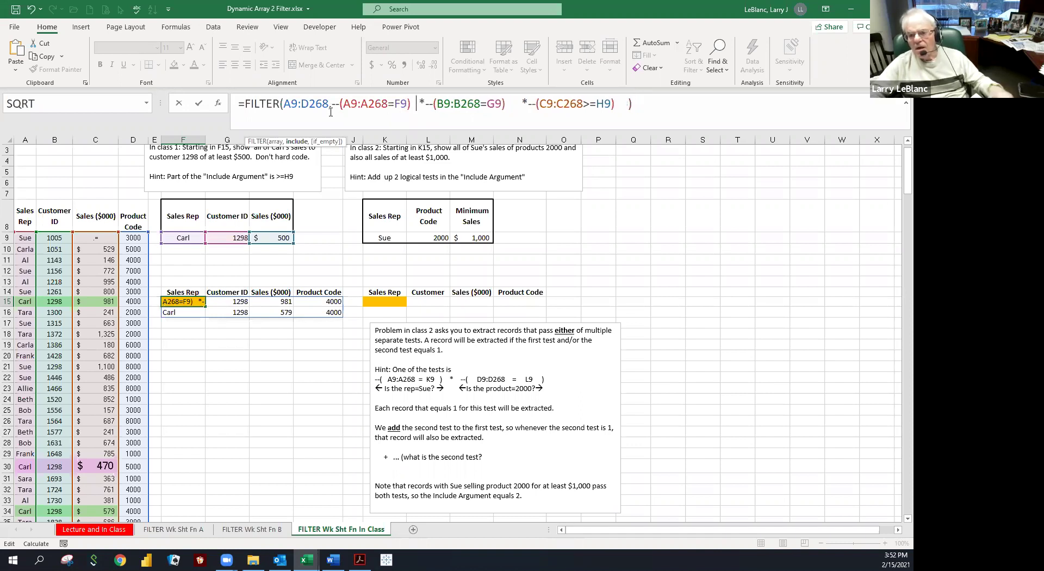
pyautogui.press('Right')
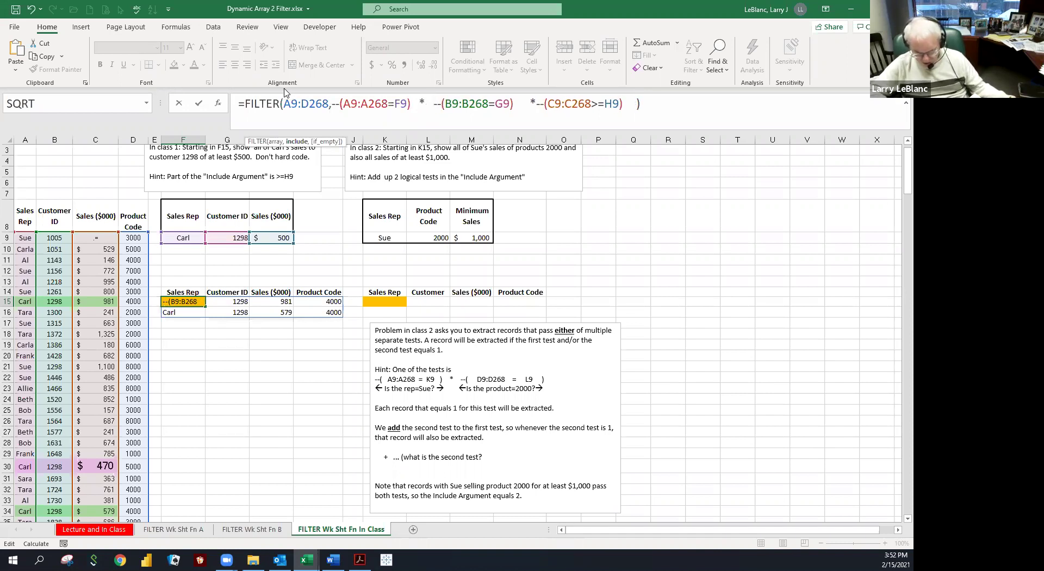
# - Space out the second multiplication sign in F15 from the sales test and enter the formula
pyautogui.click(532, 103)
pyautogui.press('Left')
pyautogui.press('Left')
pyautogui.press('Left')
pyautogui.press('BackSpace')
pyautogui.click(199, 104)
pyautogui.press('Up')
pyautogui.press('Down')
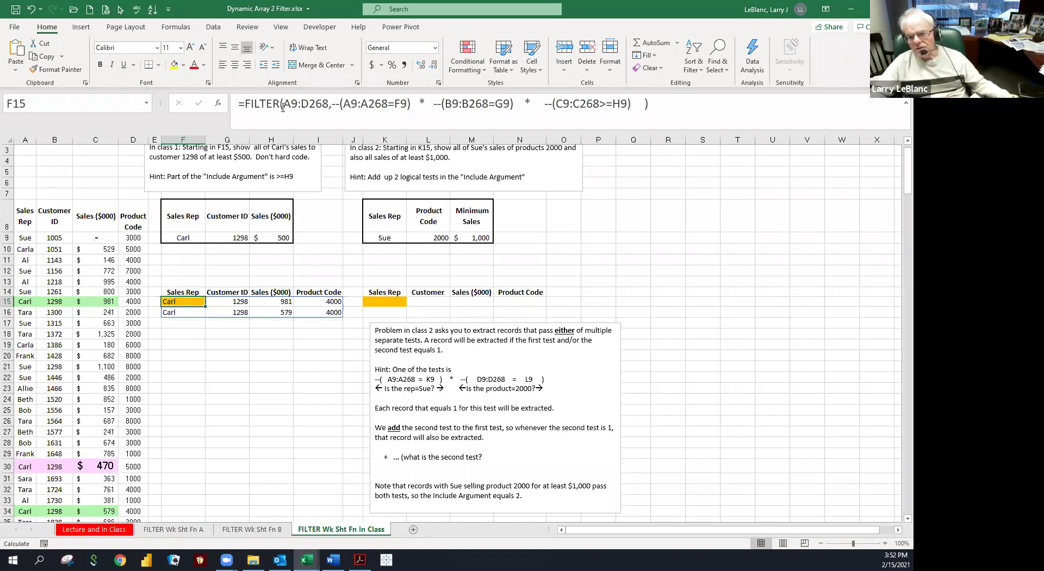
# - Review the full include argument in F15 and examine in-class problem 2's criteria, K15 output area and hint about its first test
pyautogui.moveTo(332, 103); pyautogui.dragTo(628, 106)
pyautogui.press('Escape')
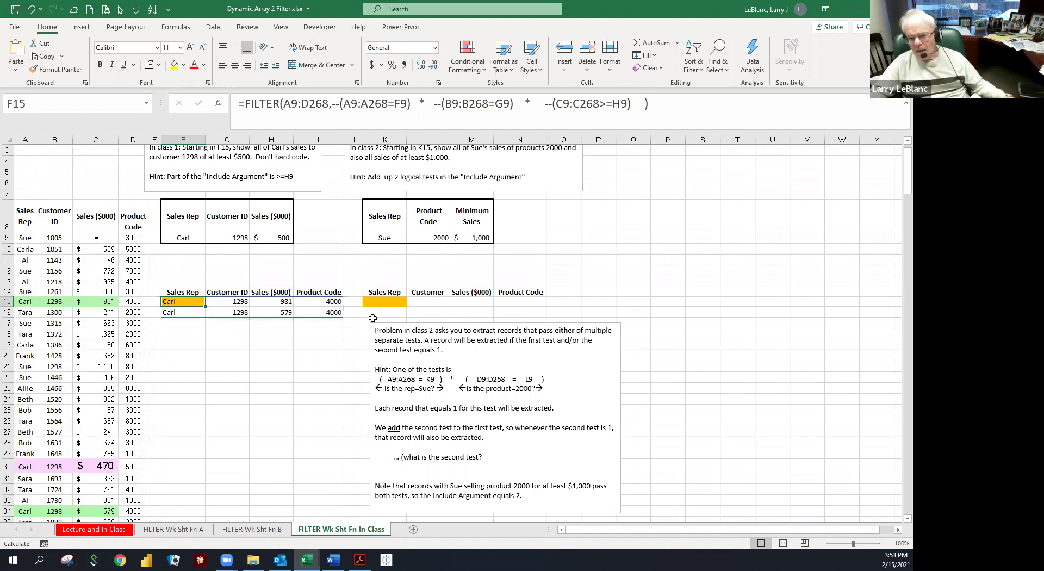
pyautogui.click(394, 282)
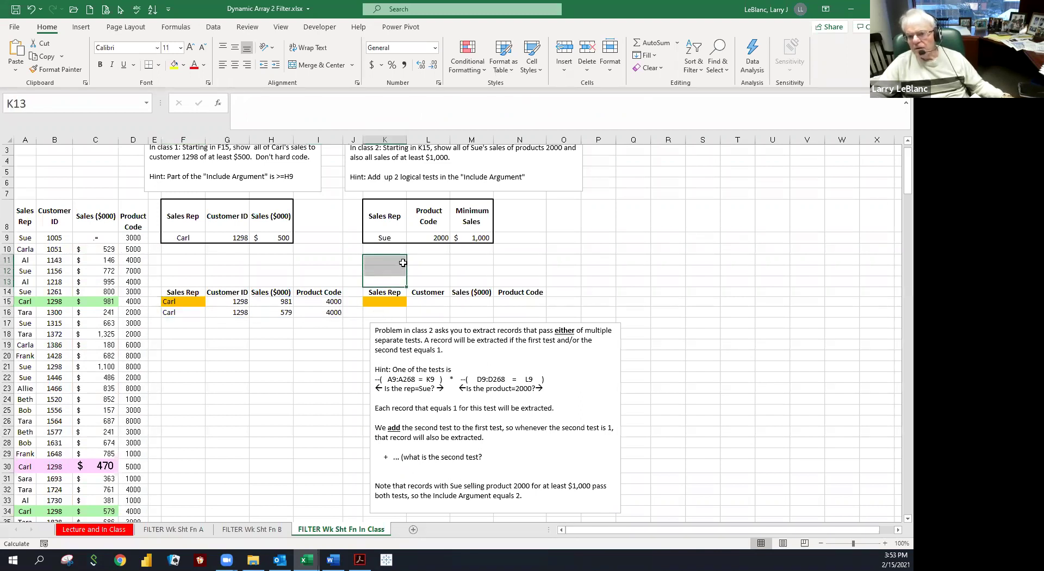
pyautogui.moveTo(401, 263); pyautogui.dragTo(399, 250)
pyautogui.scroll(1, 395, 224)
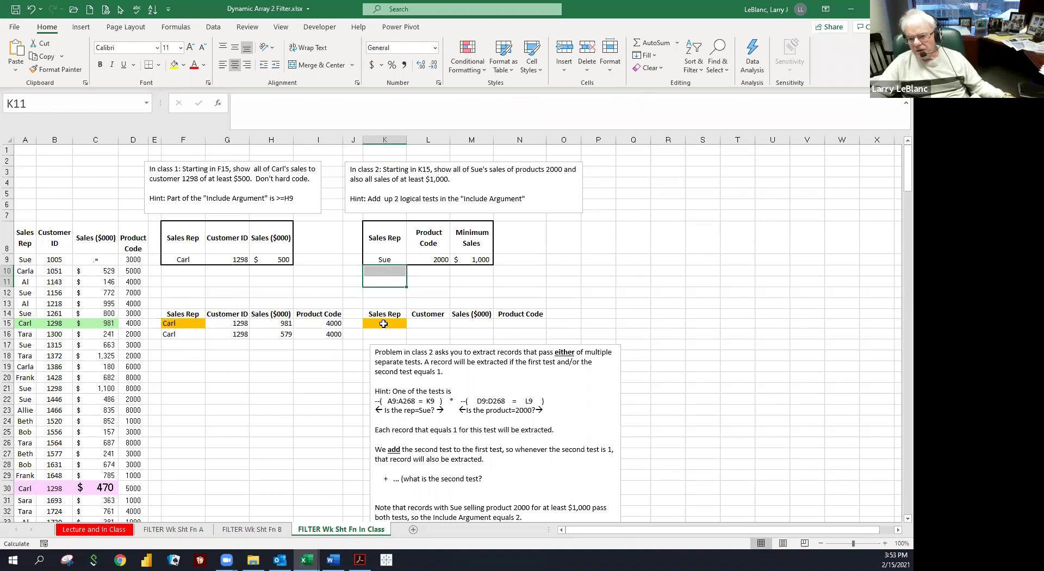
pyautogui.click(384, 324)
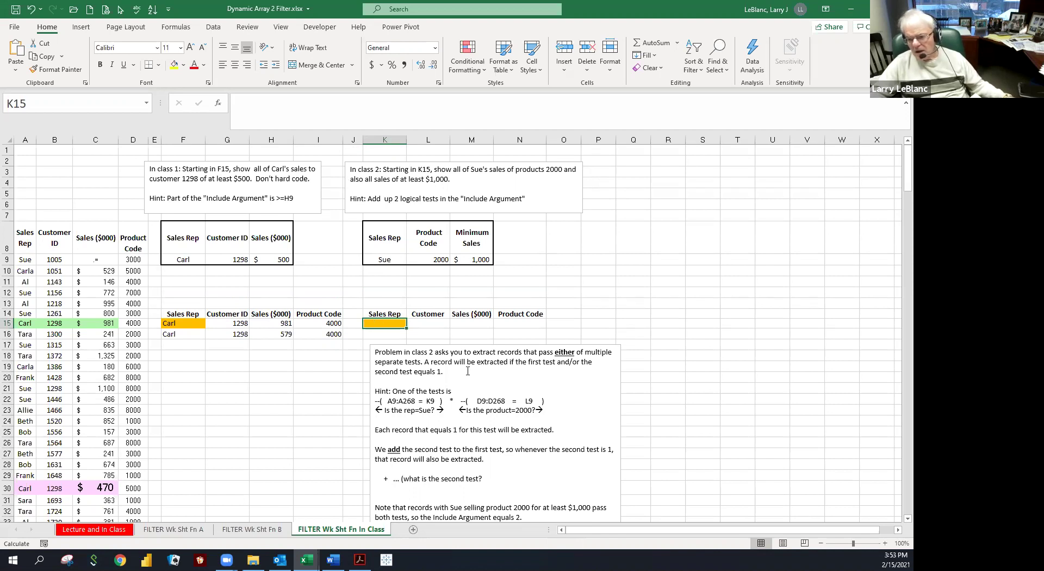
pyautogui.click(555, 361)
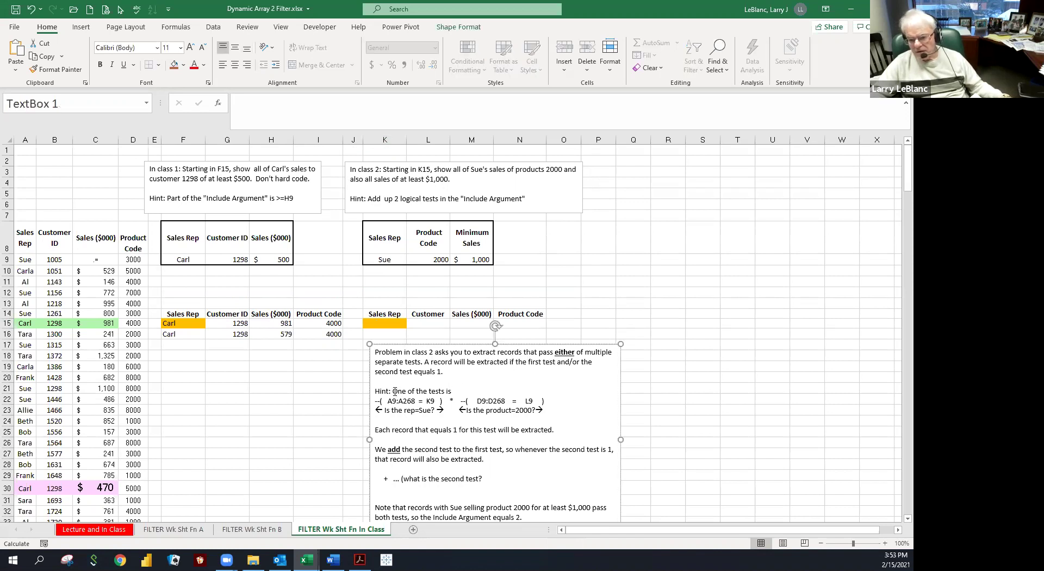
pyautogui.moveTo(393, 391); pyautogui.dragTo(482, 388)
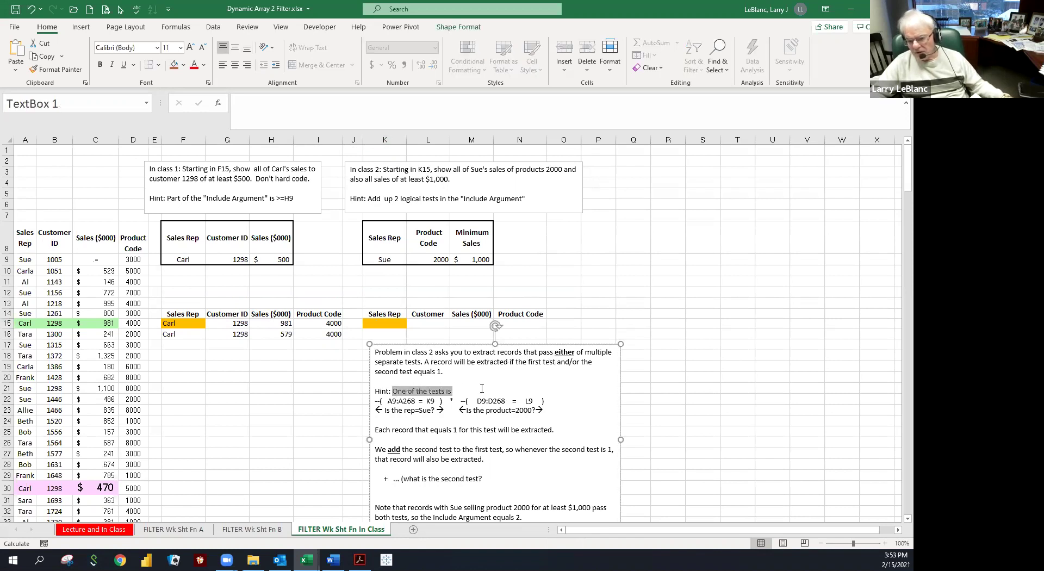
# - Review problem 2's hint on the rep and product test, the explanation of adding a second test, and the open question about that test
pyautogui.click(387, 403)
pyautogui.moveTo(375, 401); pyautogui.dragTo(538, 403)
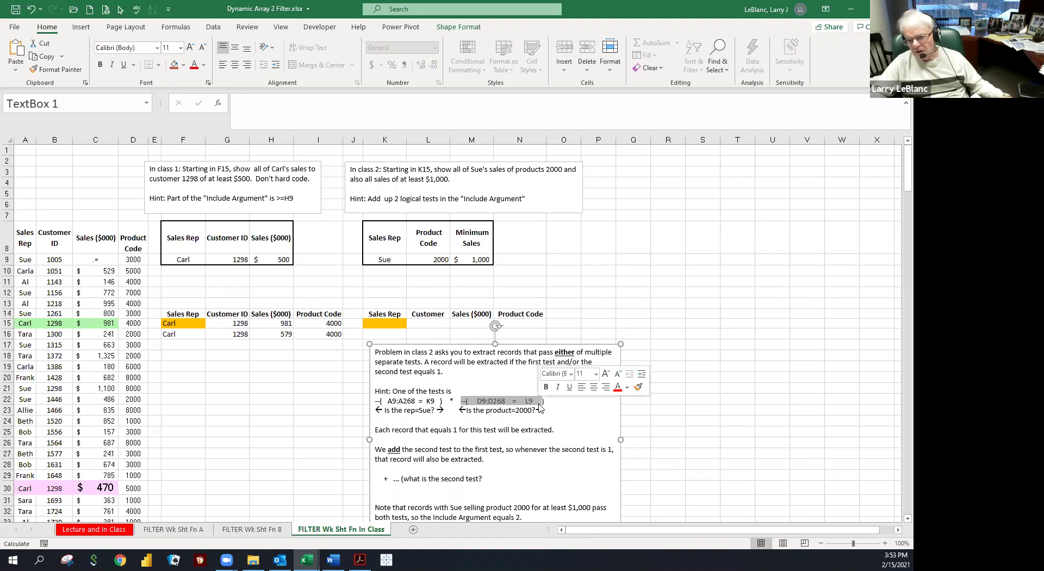
pyautogui.click(539, 403)
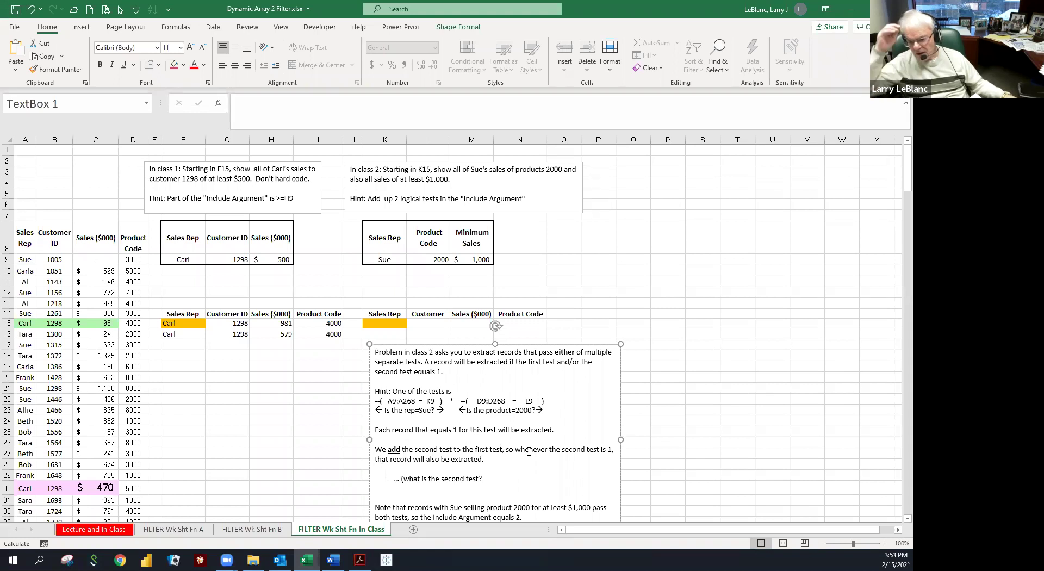
pyautogui.click(567, 452)
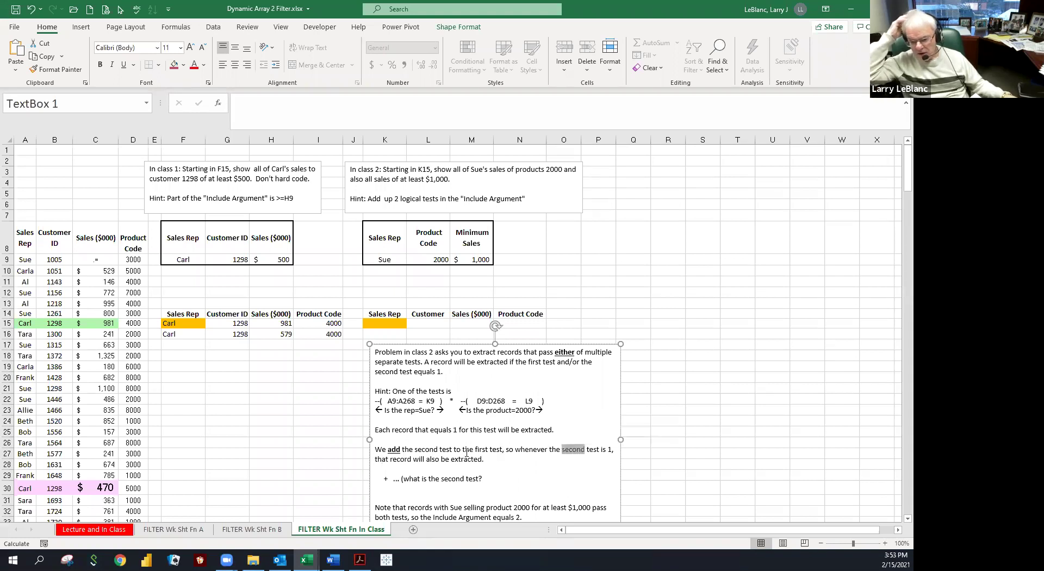
pyautogui.click(409, 460)
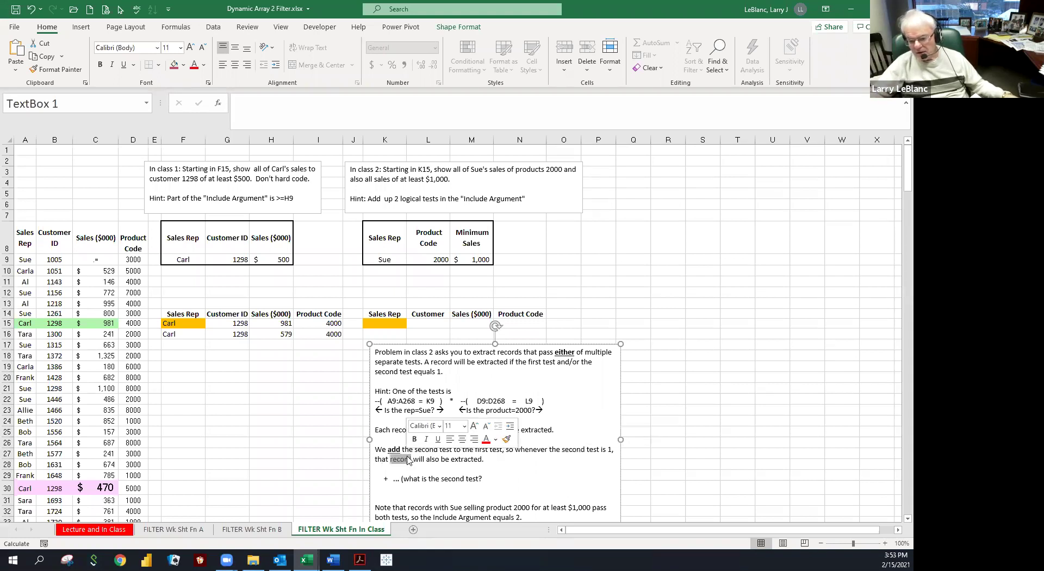
pyautogui.tripleClick(408, 459)
pyautogui.click(380, 476)
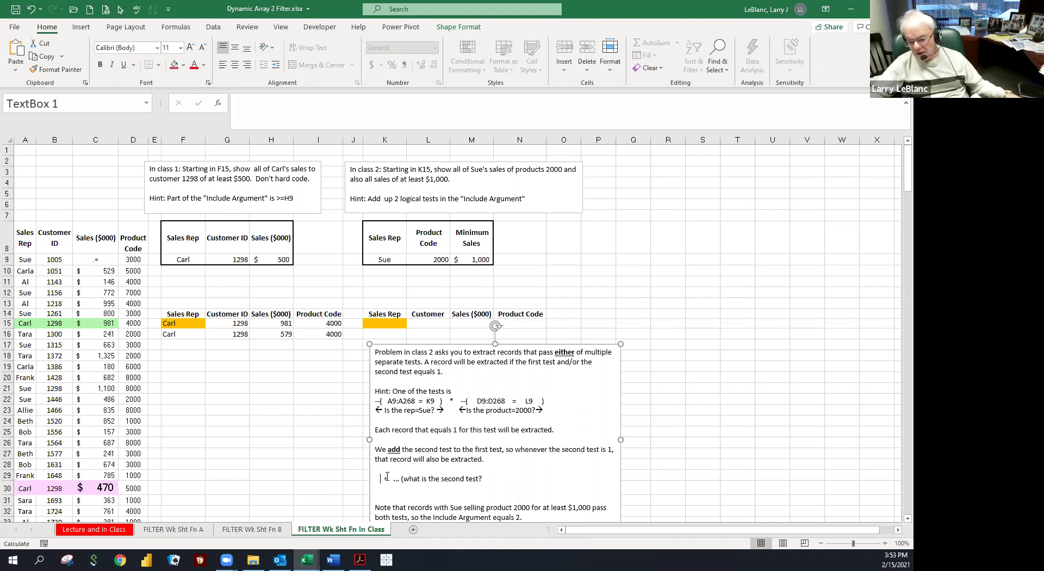
pyautogui.doubleClick(425, 479)
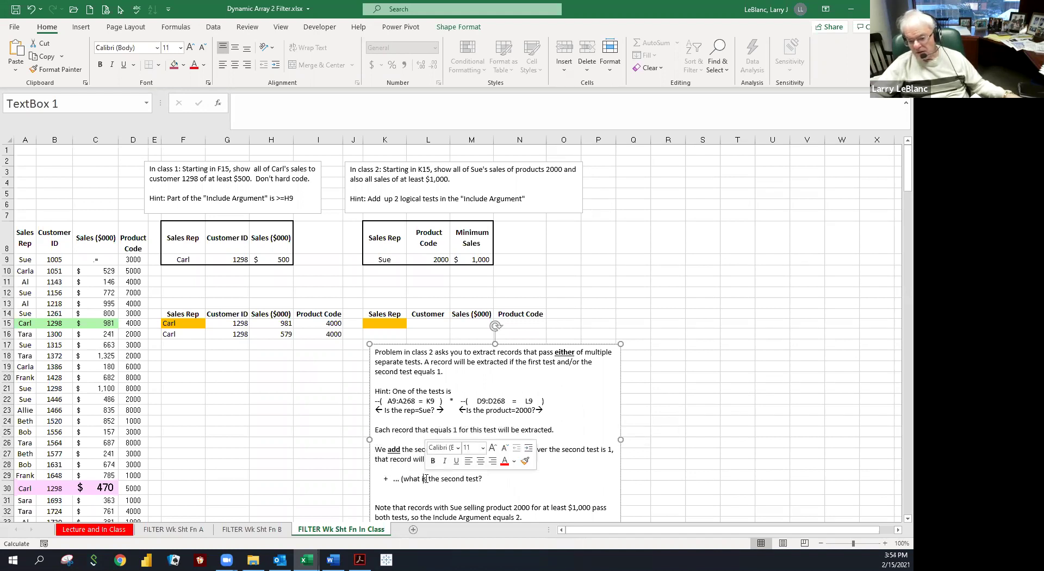
pyautogui.click(381, 326)
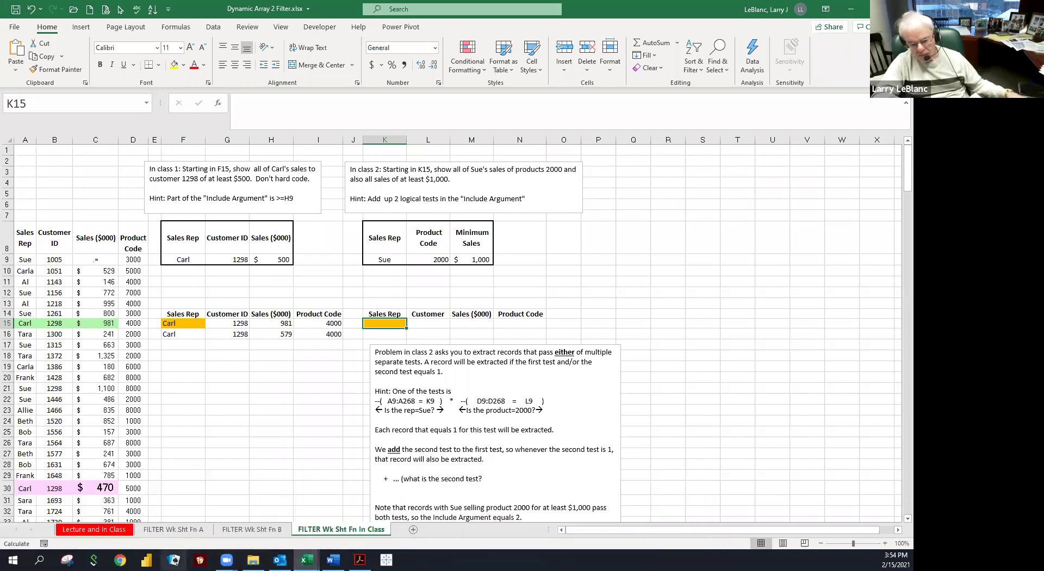
# - Switch to the class pack PDF in Adobe Acrobat, look over the Class 9 topics page, and return to the Excel workbook
pyautogui.click(120, 560)
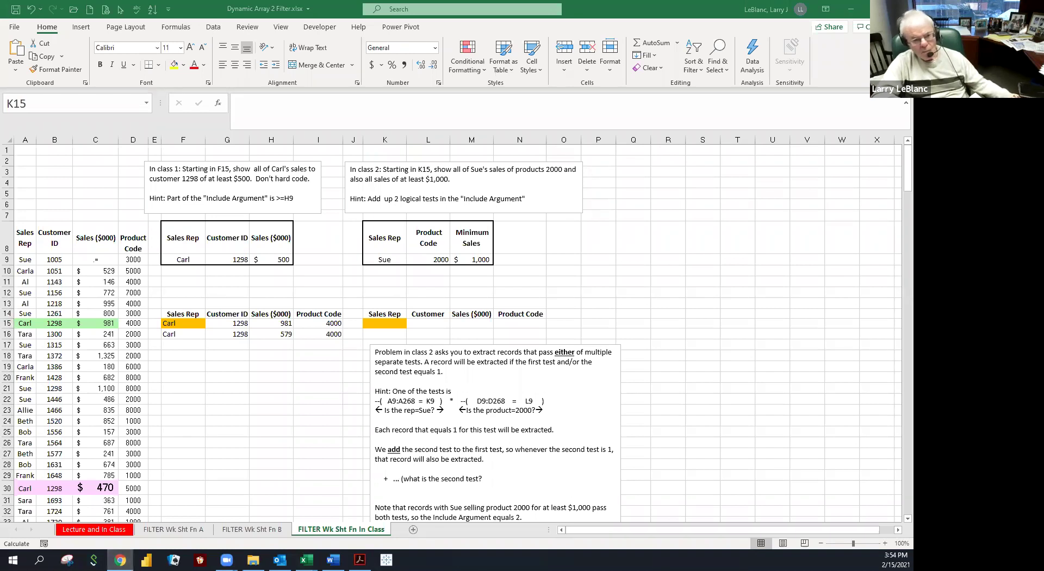
pyautogui.hotkey('alt', 'Tab')
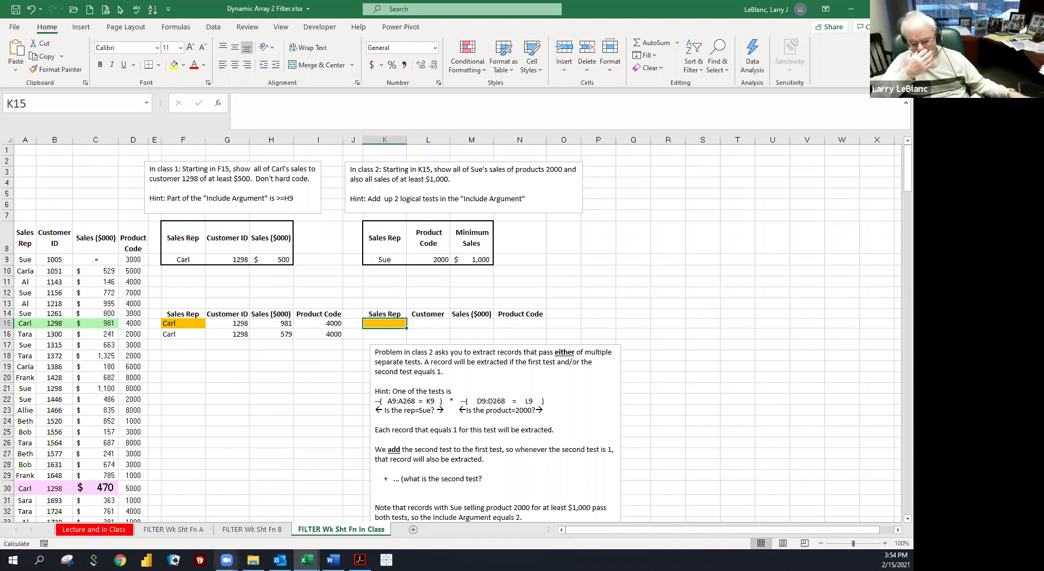
pyautogui.click(360, 560)
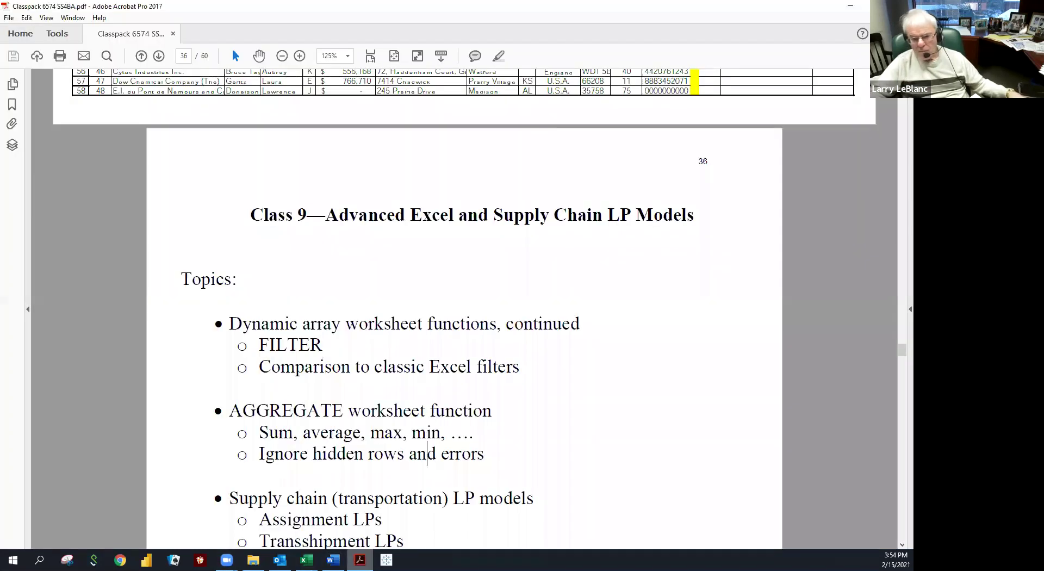
pyautogui.click(311, 471)
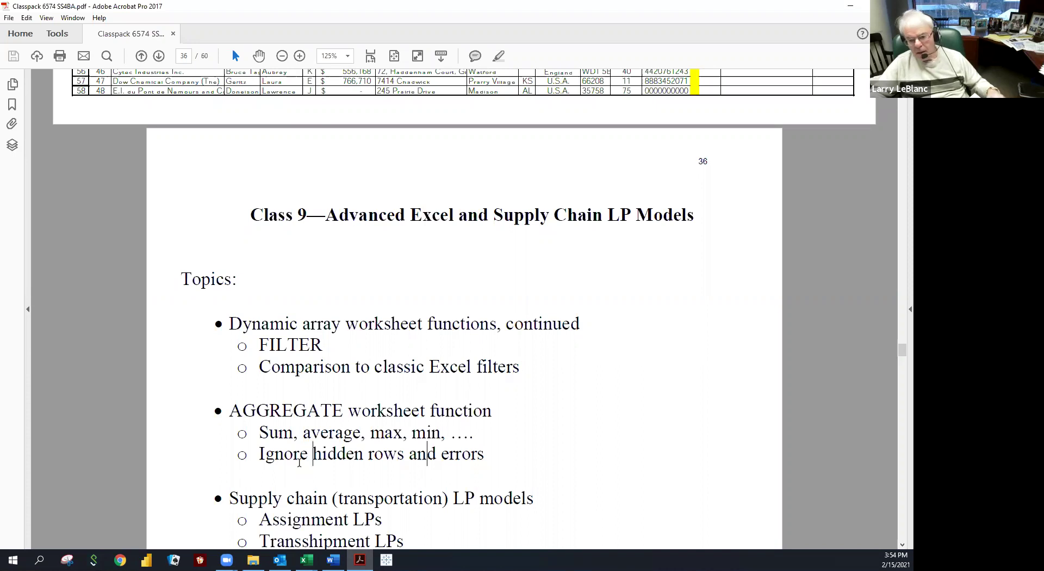
pyautogui.scroll(-8, 299, 463)
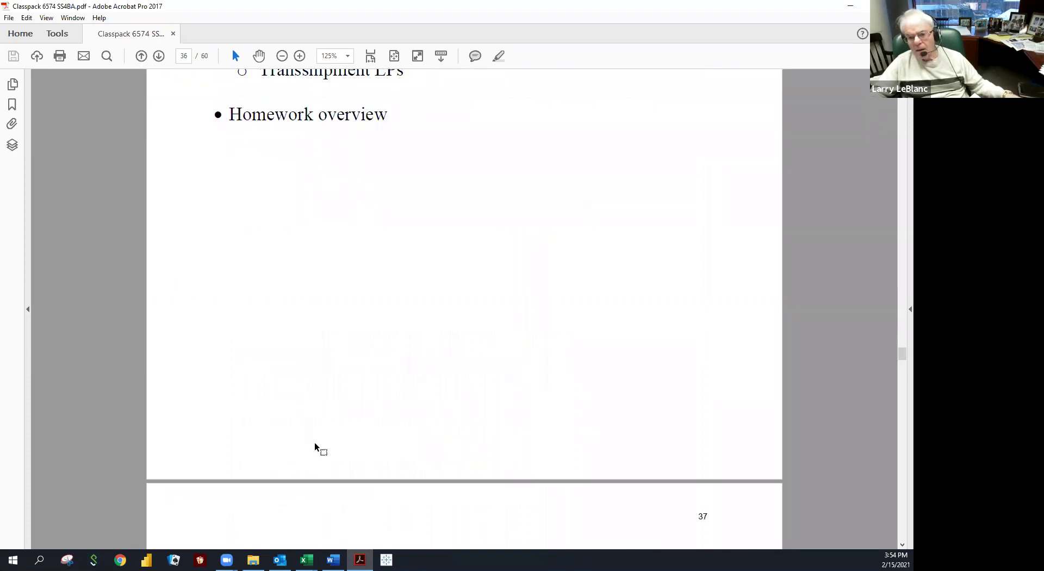
pyautogui.scroll(2, 316, 432)
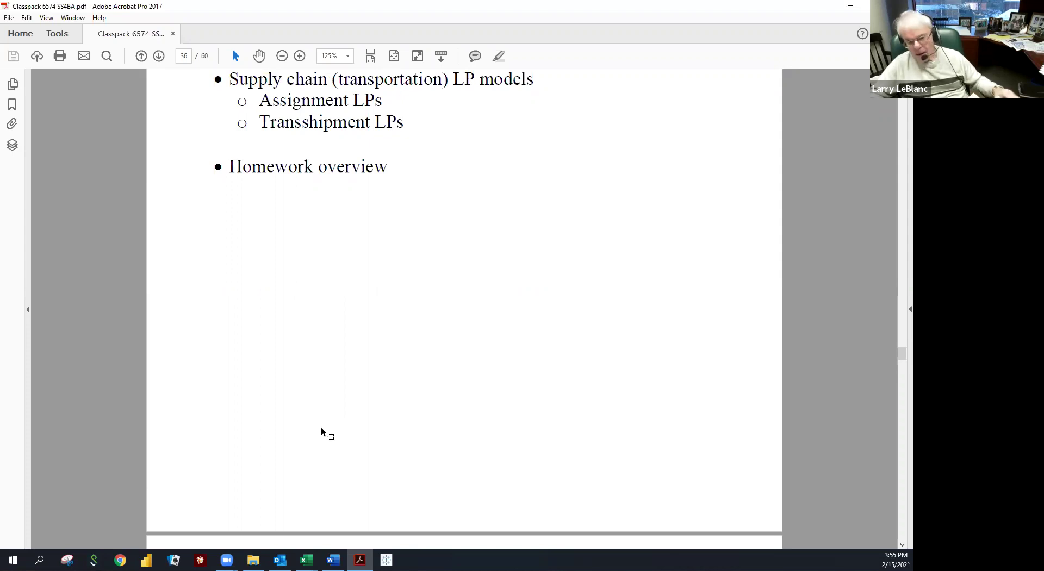
pyautogui.scroll(8, 242, 296)
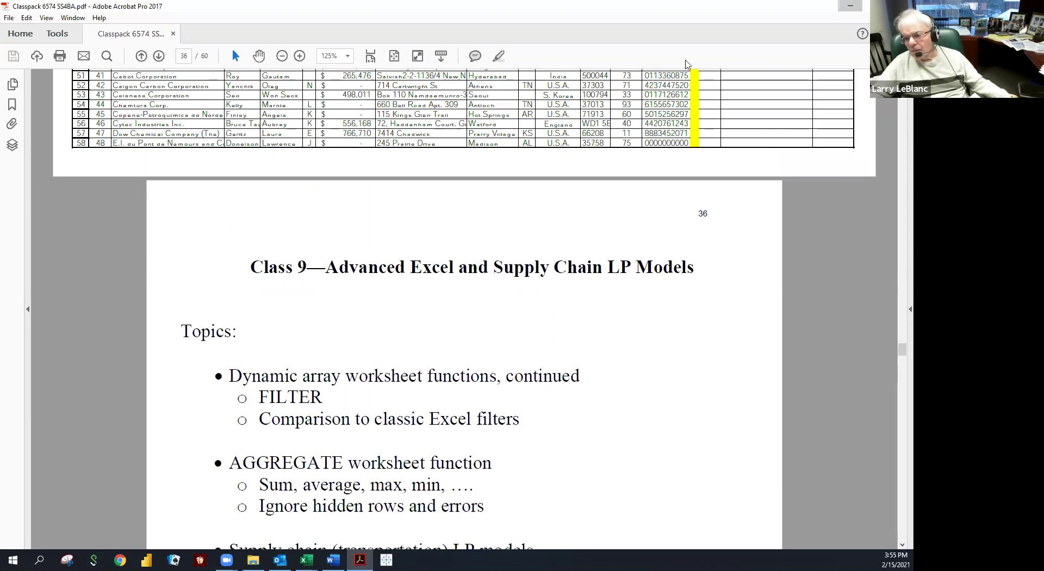
pyautogui.hotkey('alt', 'Tab')
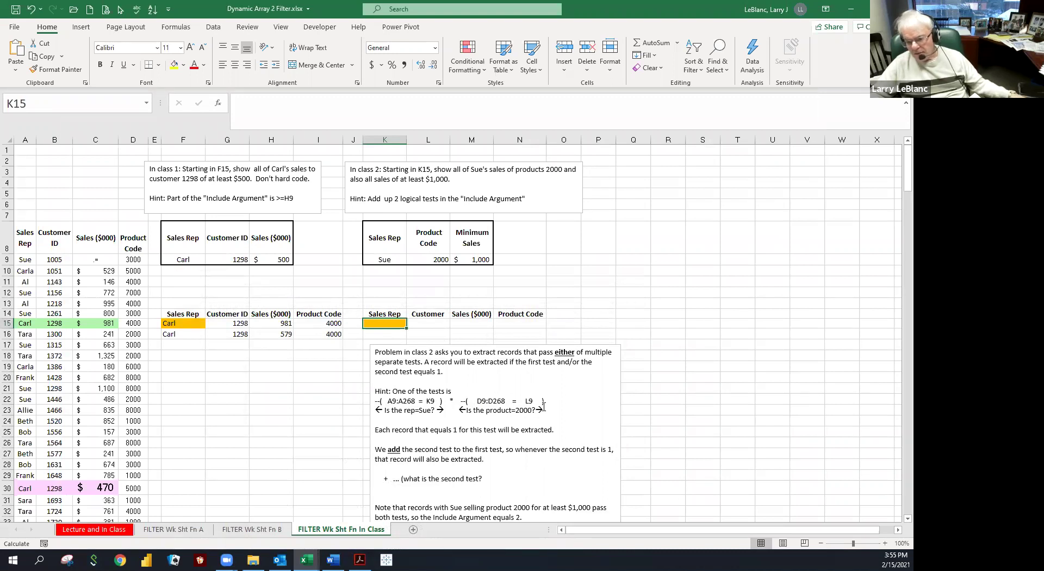
# - Copy the hint's multiplied sales rep and product code test, and begin a FILTER formula in K15
pyautogui.moveTo(545, 402); pyautogui.dragTo(369, 398)
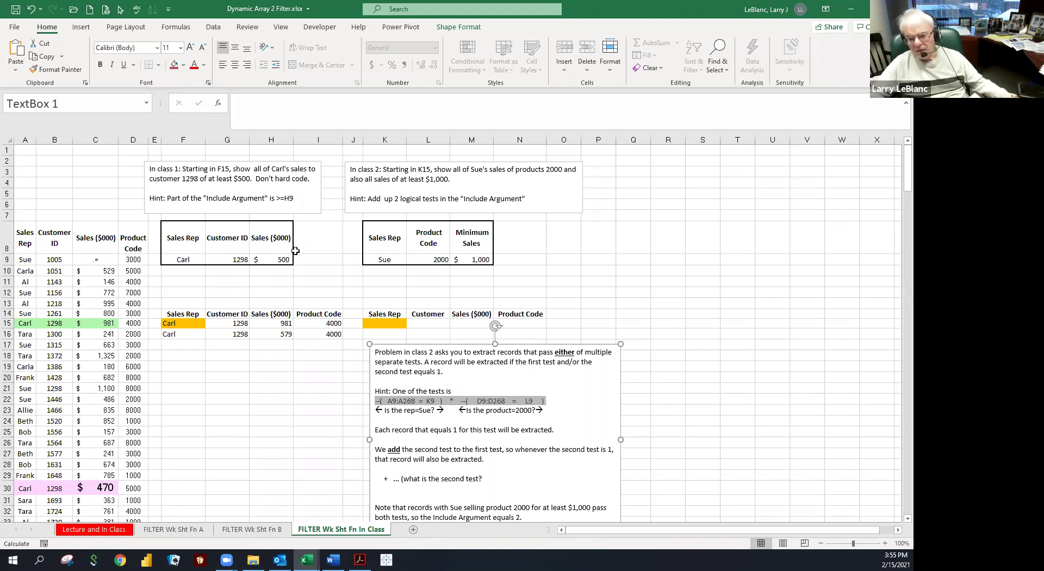
pyautogui.click(380, 320)
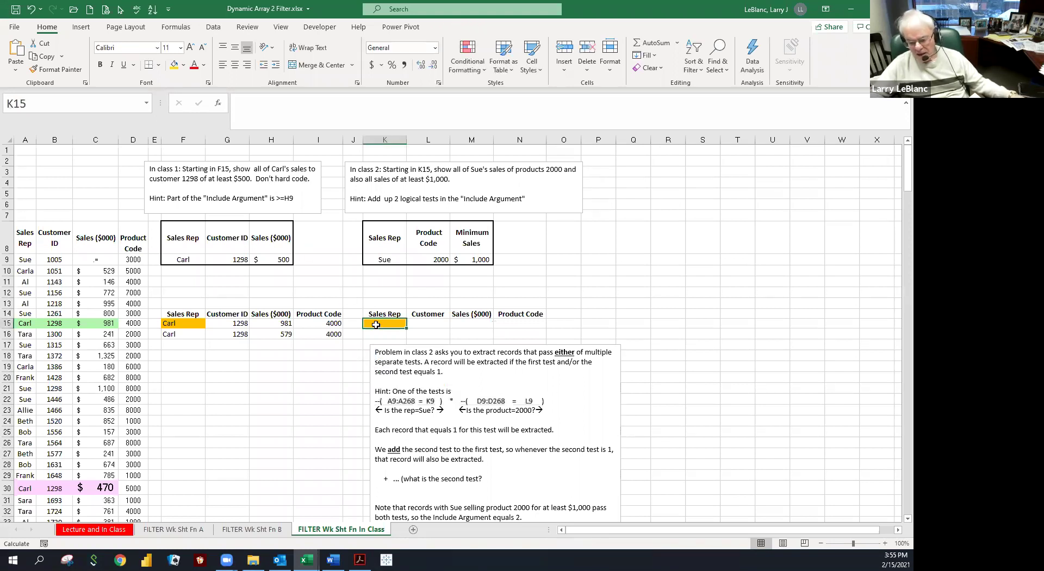
pyautogui.write('-fu')
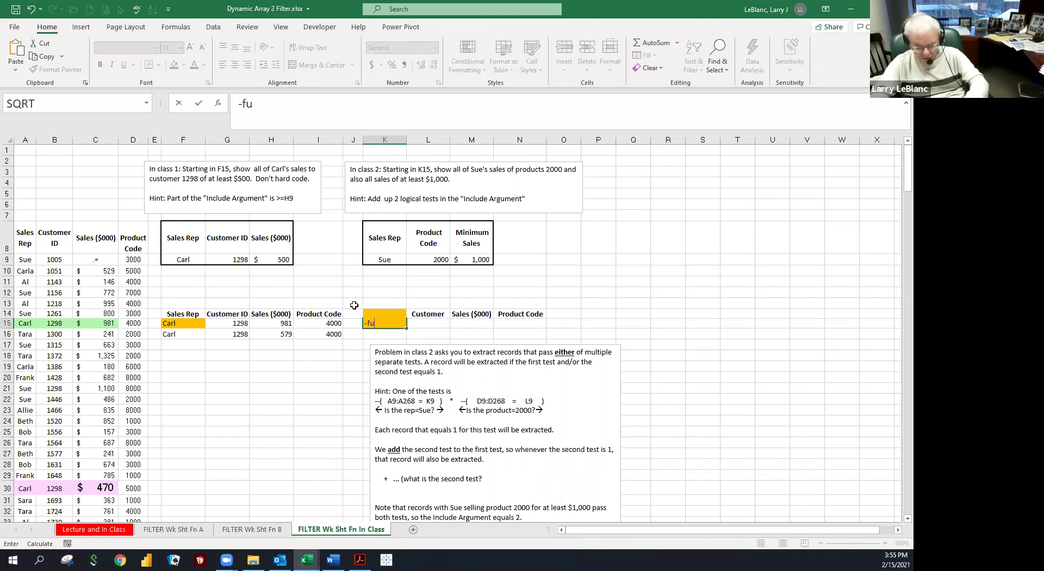
pyautogui.press('BackSpace')
pyautogui.write('ilt')
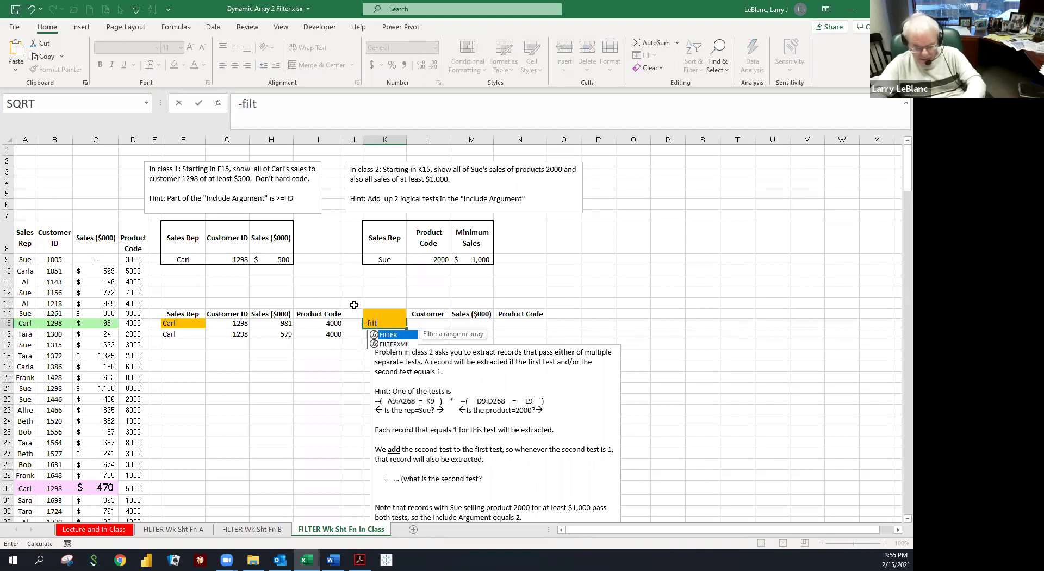
pyautogui.write('er(')
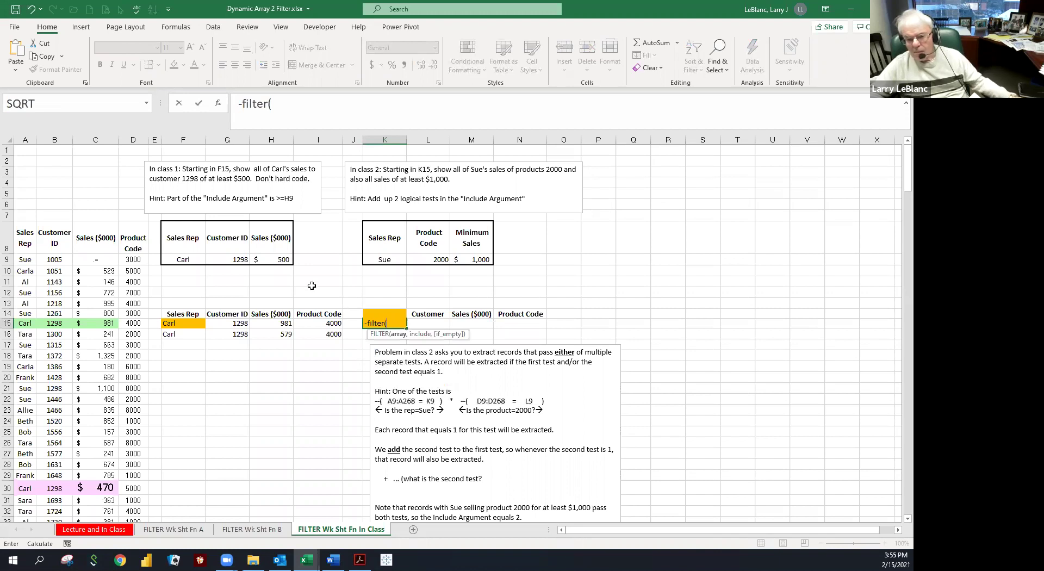
# - Replace the leading minus sign of K15's FILTER formula with an equals sign
pyautogui.click(38, 268)
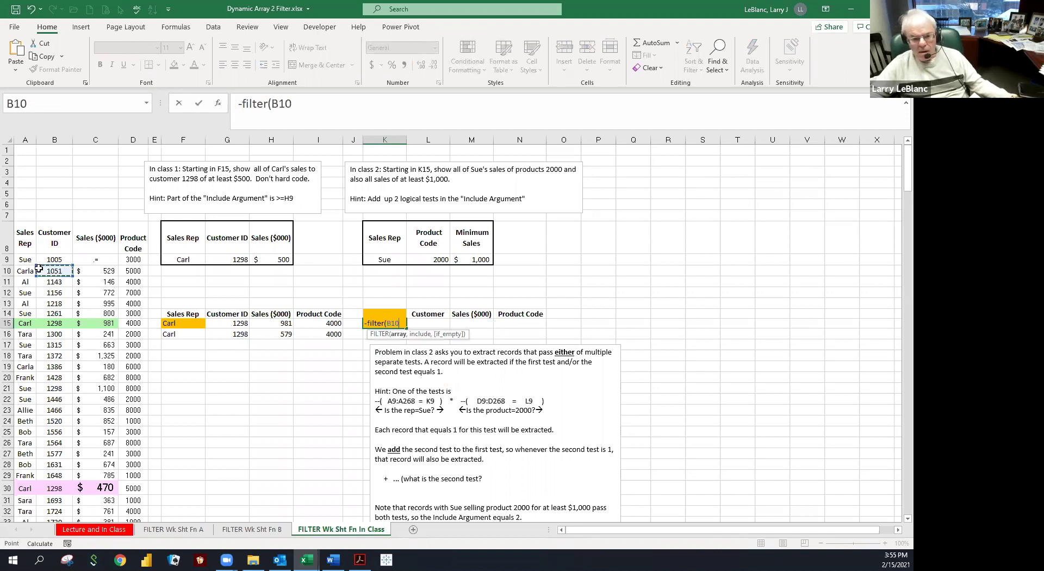
pyautogui.click(238, 103)
pyautogui.press('Delete')
pyautogui.write('=')
pyautogui.click(217, 108)
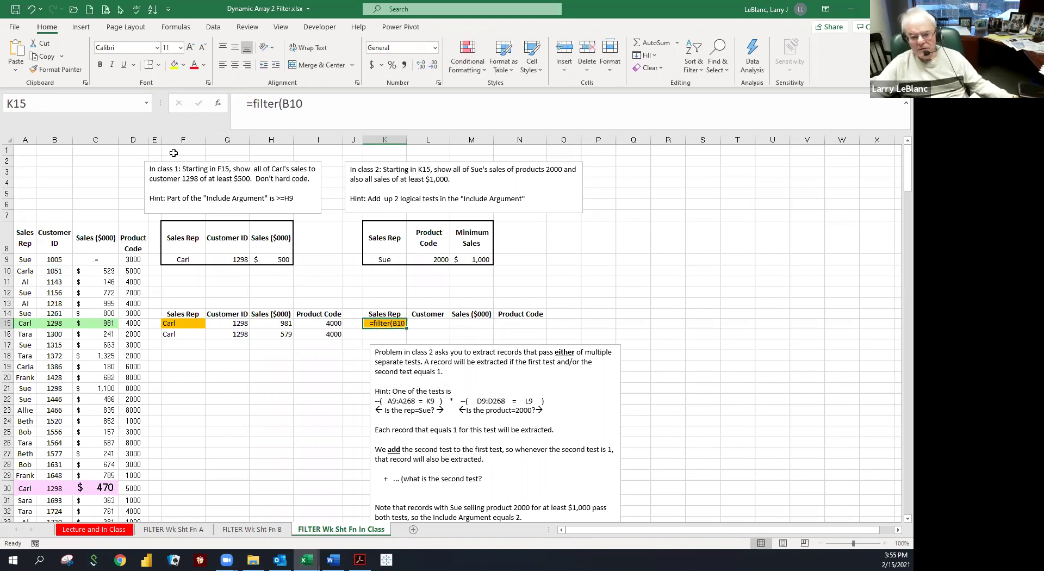
# - Replace the stray text in sales cell C9 with 936
pyautogui.click(91, 261)
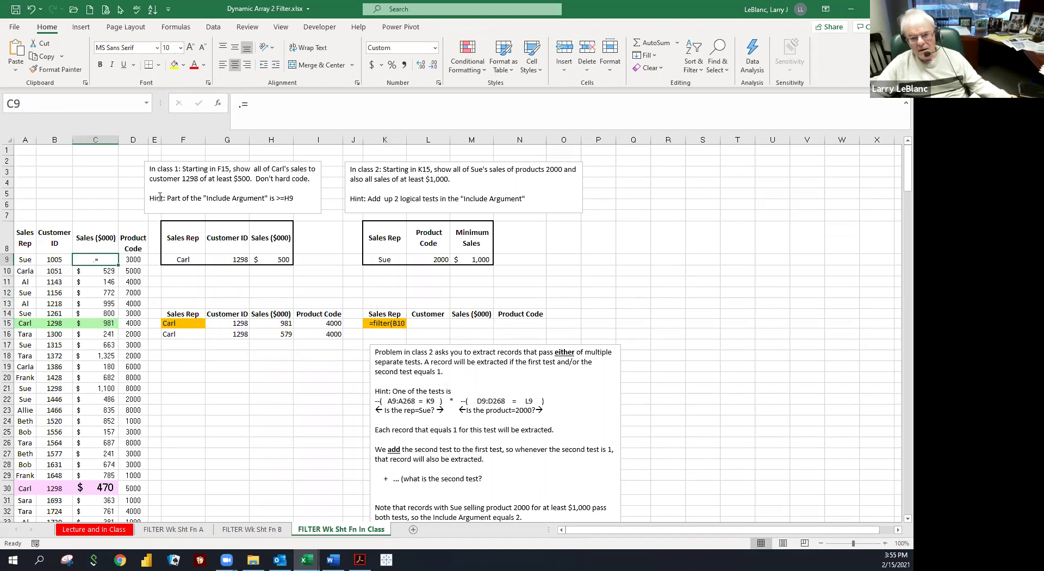
pyautogui.click(239, 107)
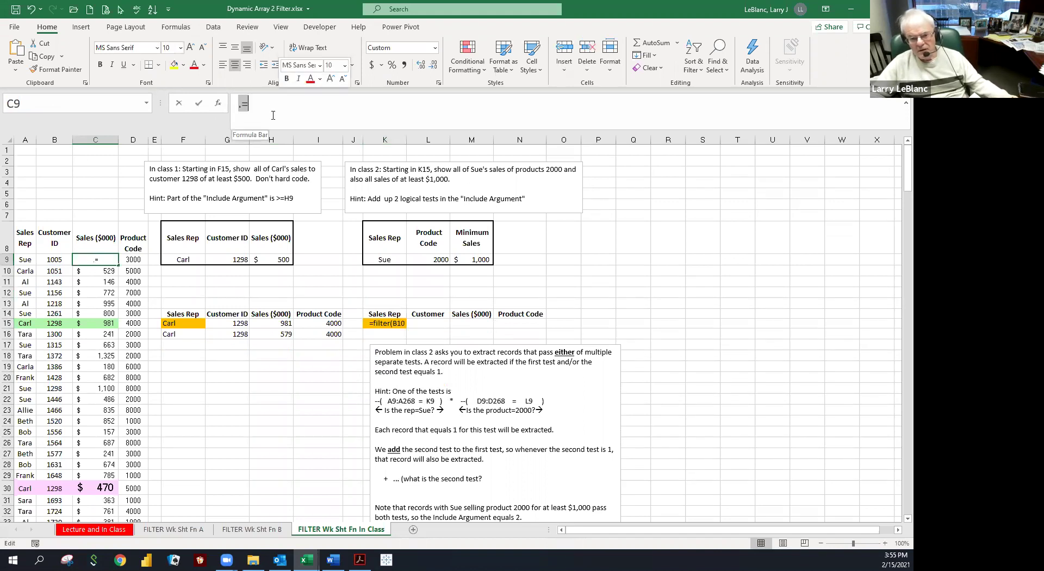
pyautogui.press('BackSpace')
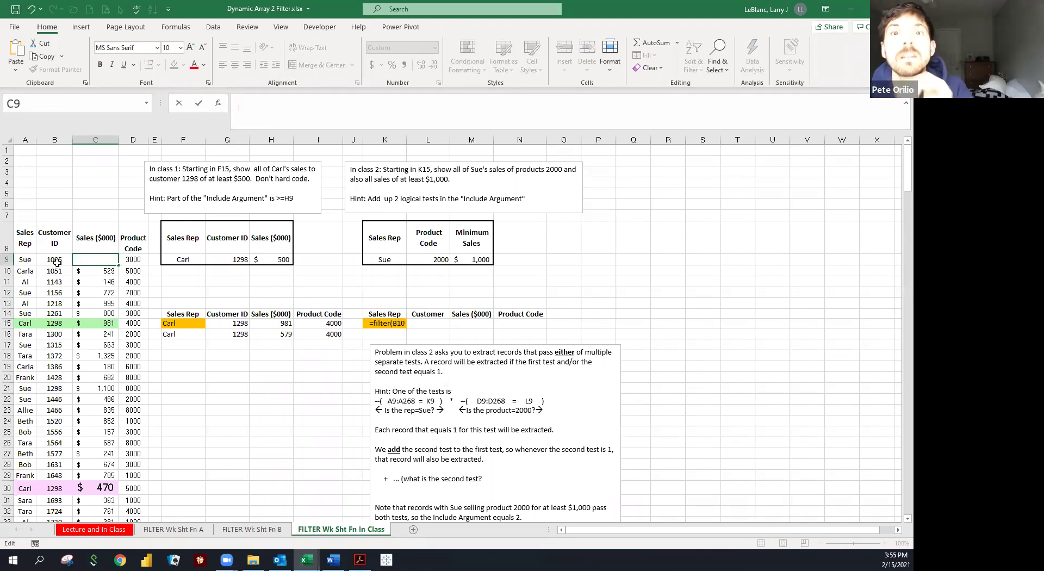
pyautogui.write('9')
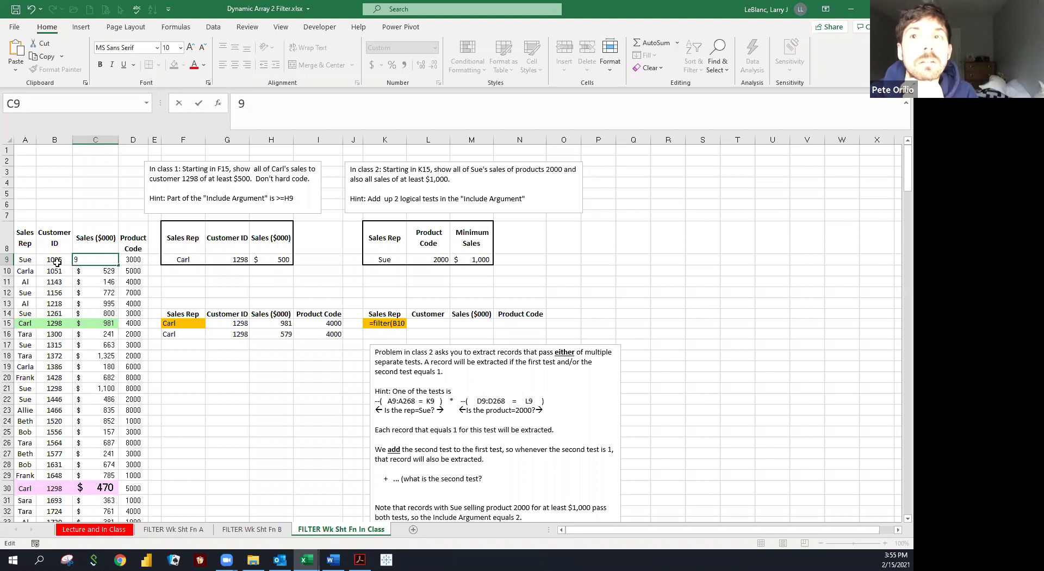
pyautogui.write('36')
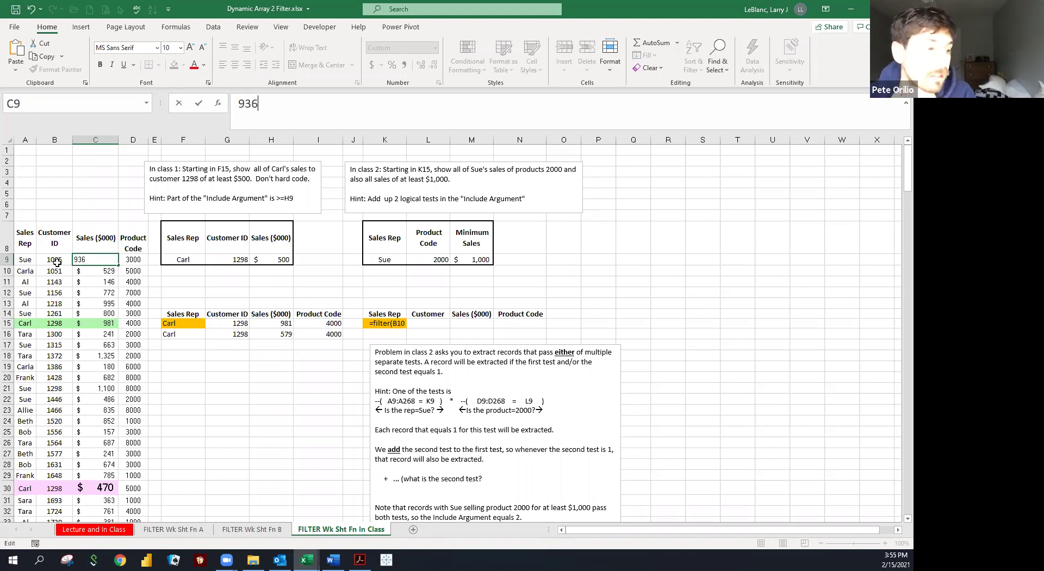
pyautogui.hotkey('ctrl', 'Return')
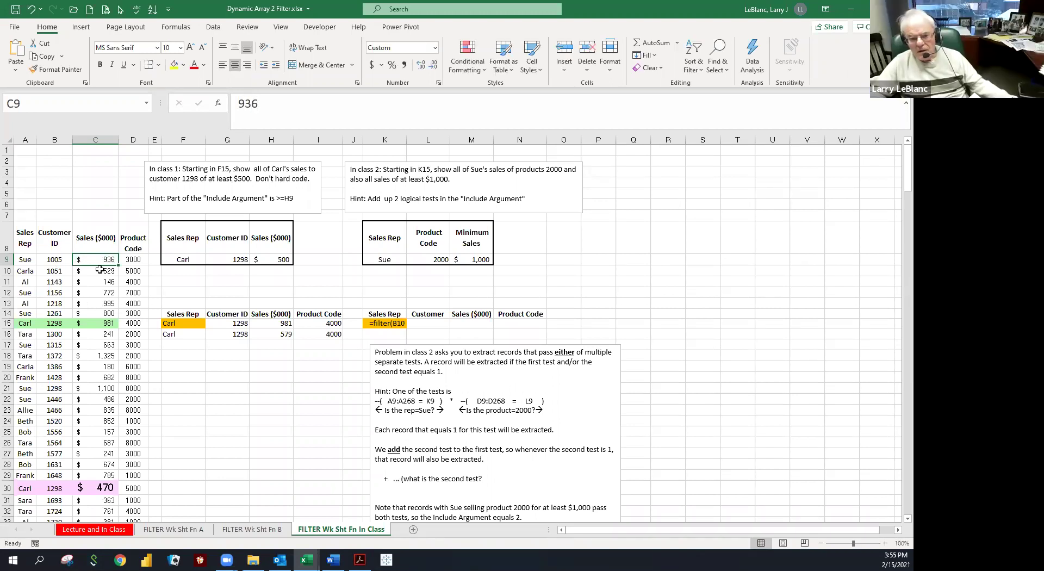
# - Reopen K15's FILTER formula for editing and remove the mistaken B10 reference
pyautogui.click(366, 323)
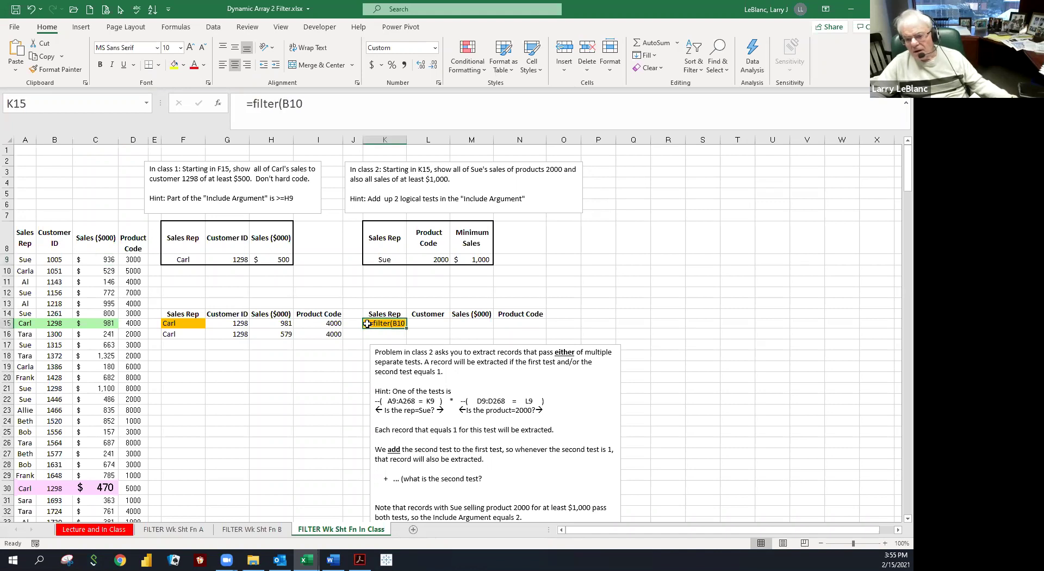
pyautogui.click(247, 113)
pyautogui.click(307, 112)
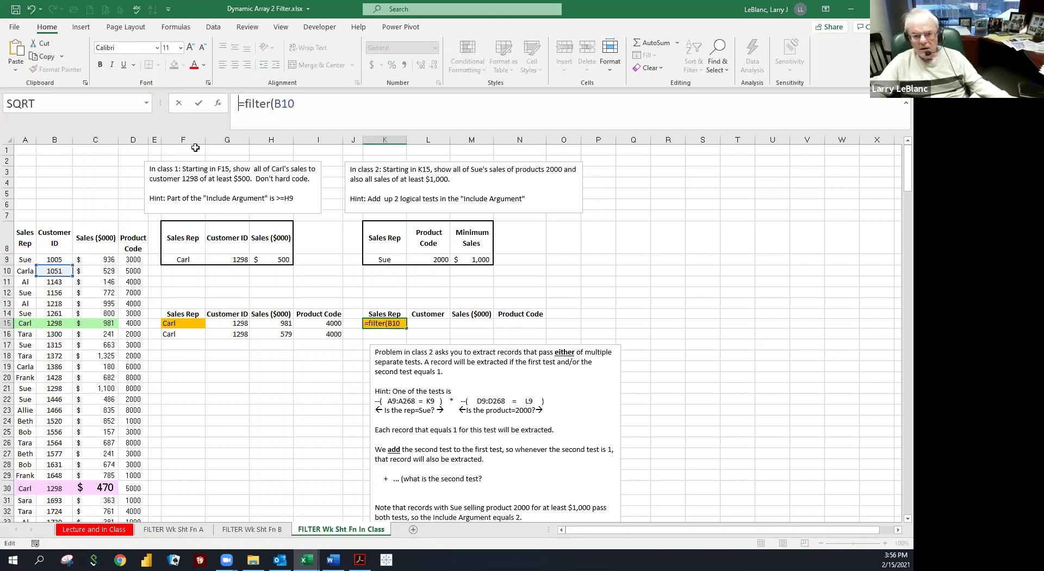
pyautogui.click(298, 107)
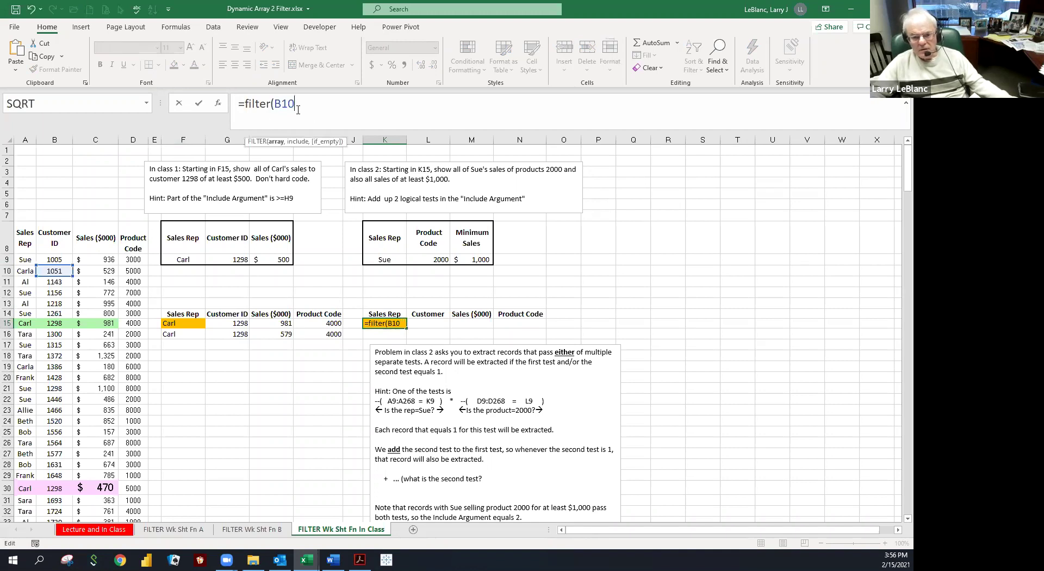
pyautogui.press('BackSpace')
pyautogui.press('BackSpace')
pyautogui.press('BackSpace')
# - Set the FILTER array in K15 to A9:D268 and paste the copied rep and product test as the include argument
pyautogui.click(93, 314)
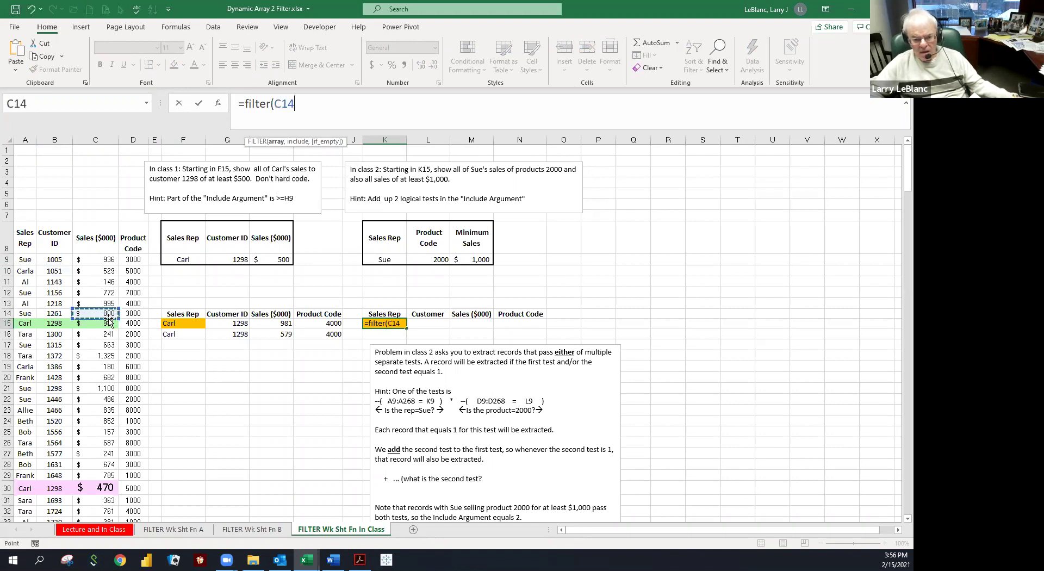
pyautogui.hotkey('ctrl', 'Down')
pyautogui.press('Right')
pyautogui.hotkey('ctrl', 'shift', 'Left')
pyautogui.hotkey('ctrl', 'shift', 'Up')
pyautogui.hotkey('shift', 'Down')
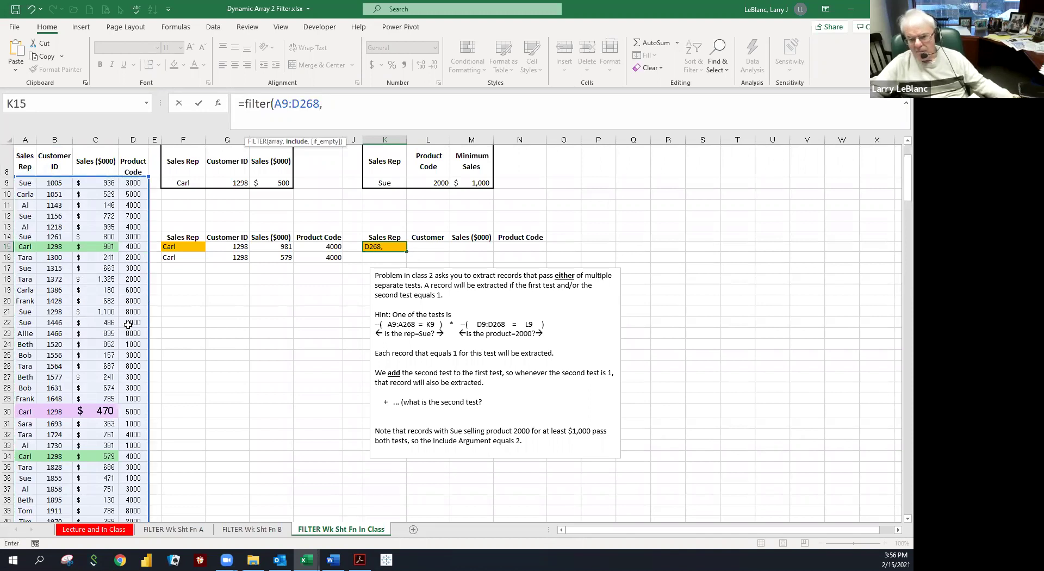
pyautogui.write(',')
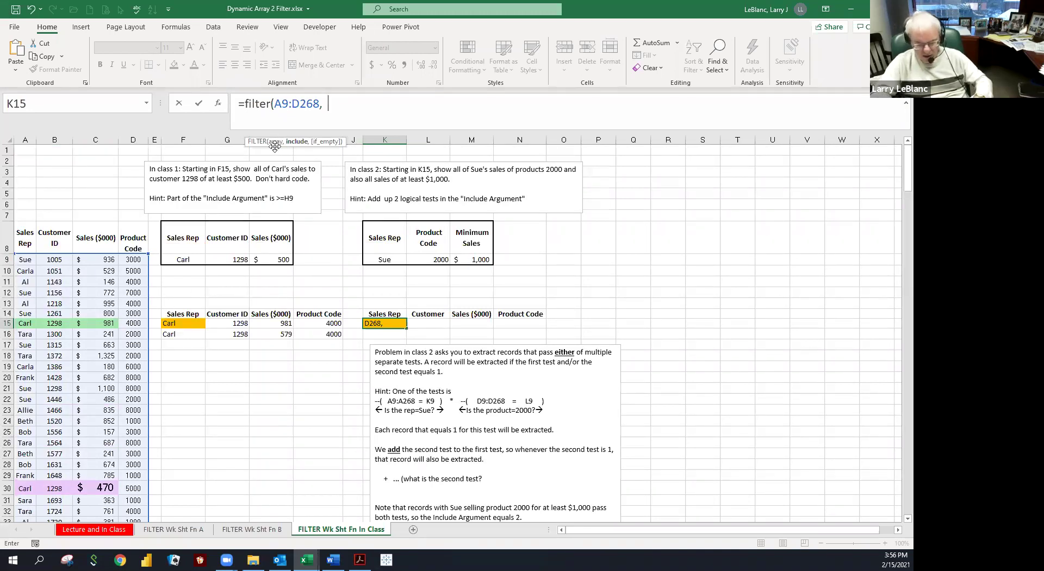
pyautogui.hotkey('ctrl', 'v')
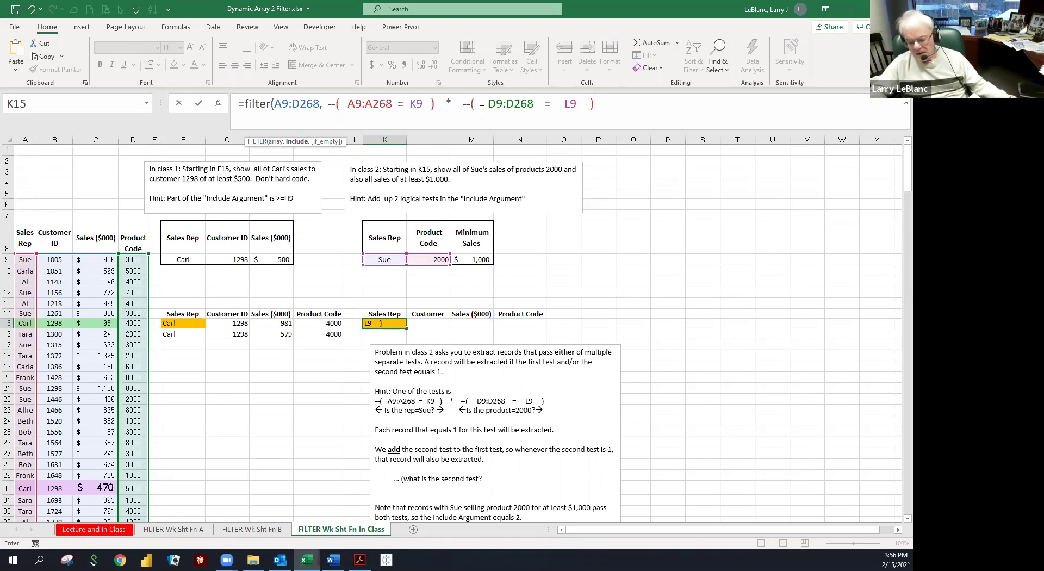
# - Close and enter K15's FILTER formula, and move the class 2 hint text box off the results into columns O to V
pyautogui.write(')')
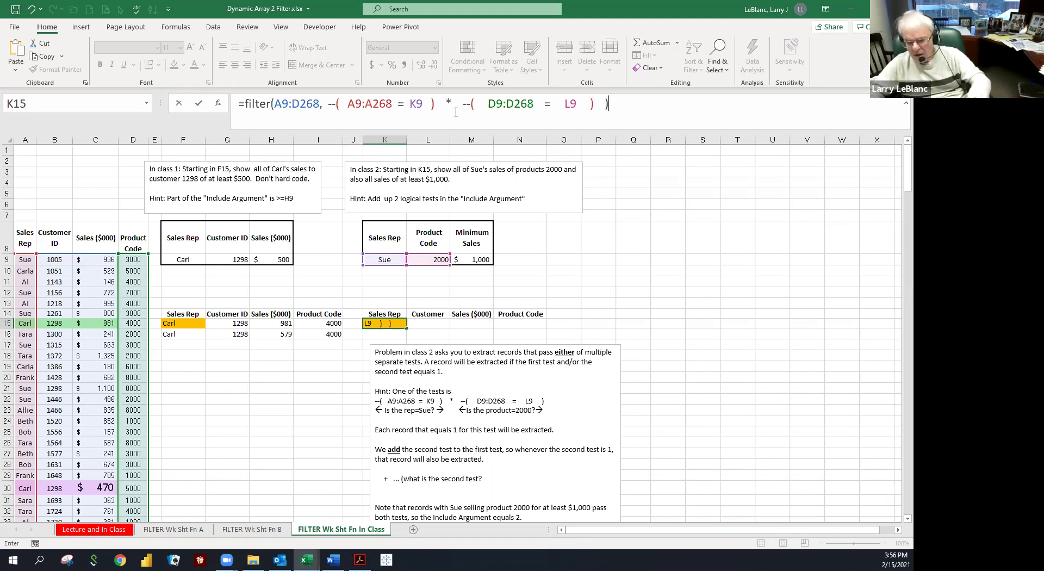
pyautogui.press('Return')
pyautogui.click(487, 344)
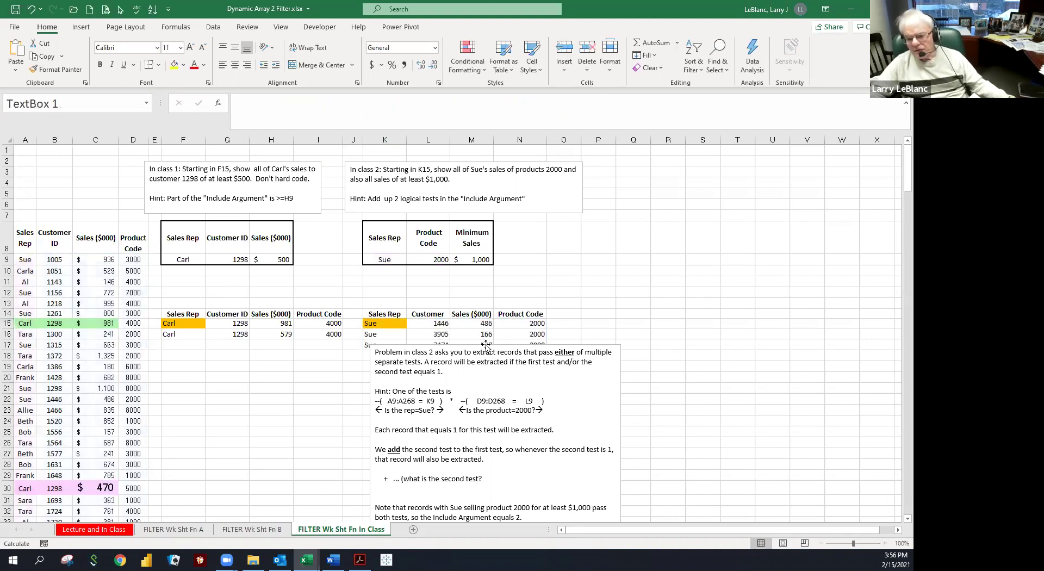
pyautogui.moveTo(494, 344); pyautogui.dragTo(684, 270)
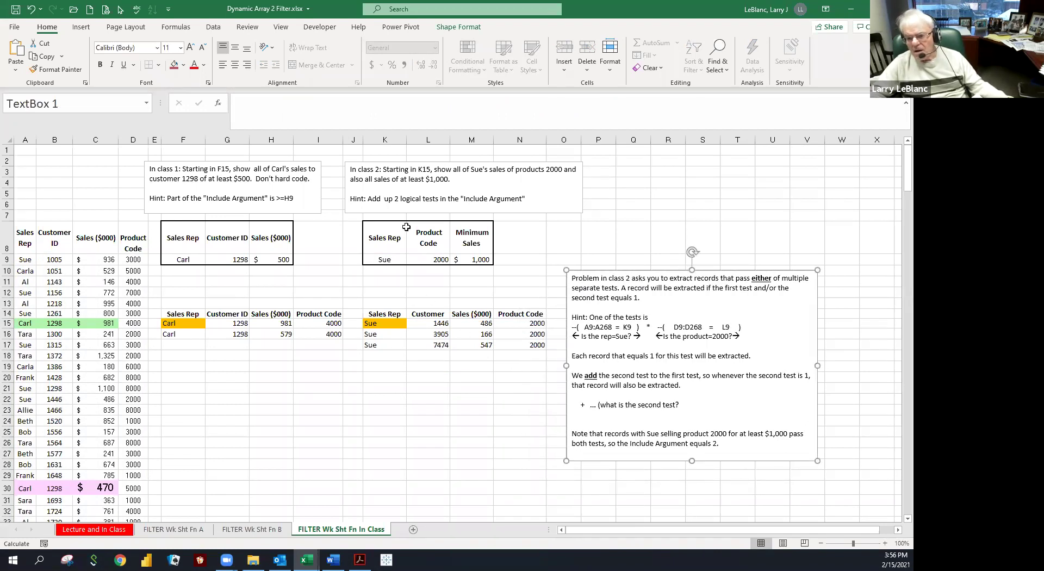
# - Reopen K15's FILTER formula and remove the extra spaces inside the A9:A268 = K9 test and around the multiplication sign
pyautogui.click(375, 321)
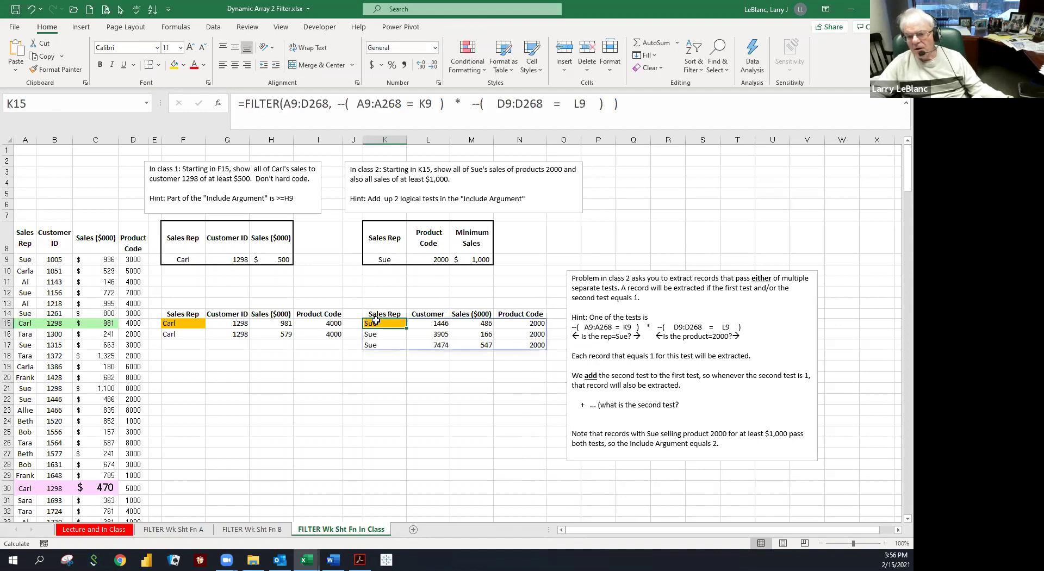
pyautogui.click(350, 104)
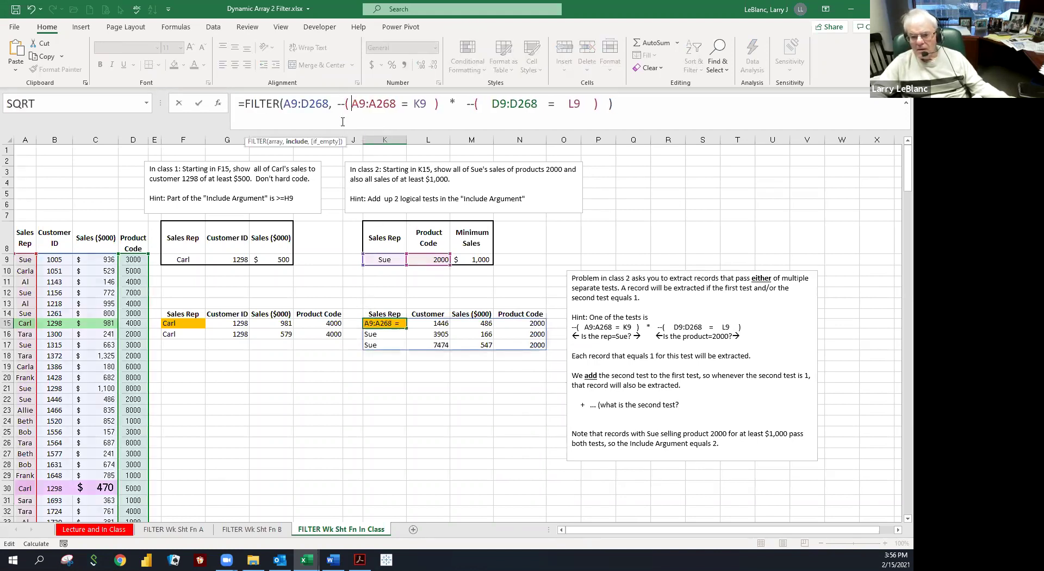
pyautogui.click(431, 107)
pyautogui.press('BackSpace')
pyautogui.press('BackSpace')
pyautogui.click(438, 103)
pyautogui.press('BackSpace')
pyautogui.click(454, 105)
pyautogui.press('BackSpace')
pyautogui.press('BackSpace')
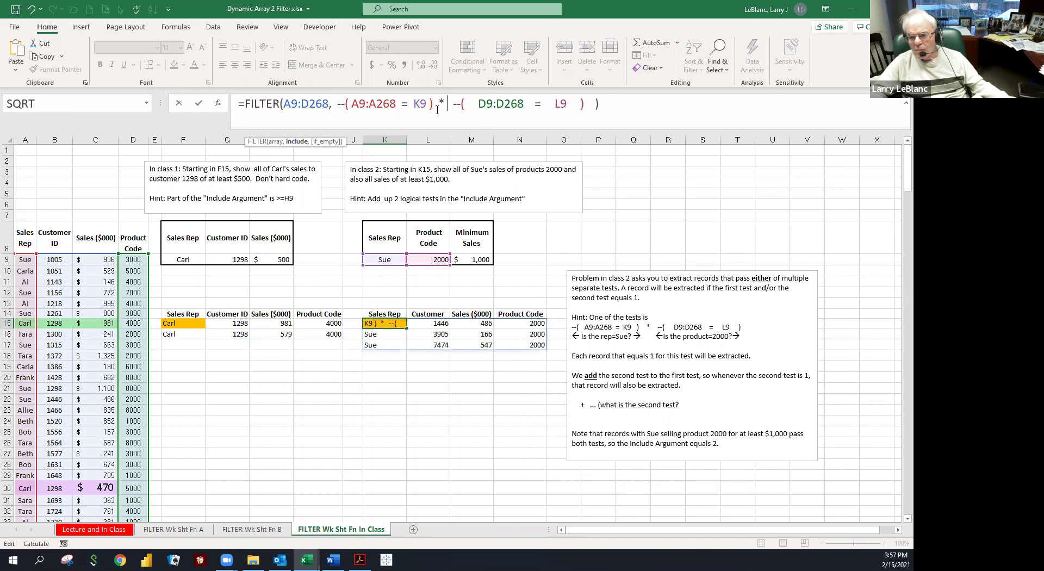
# - Remove the extra spaces inside the D9:D268 = L9 test of K15's FILTER formula
pyautogui.click(466, 104)
pyautogui.press('BackSpace')
pyautogui.press('BackSpace')
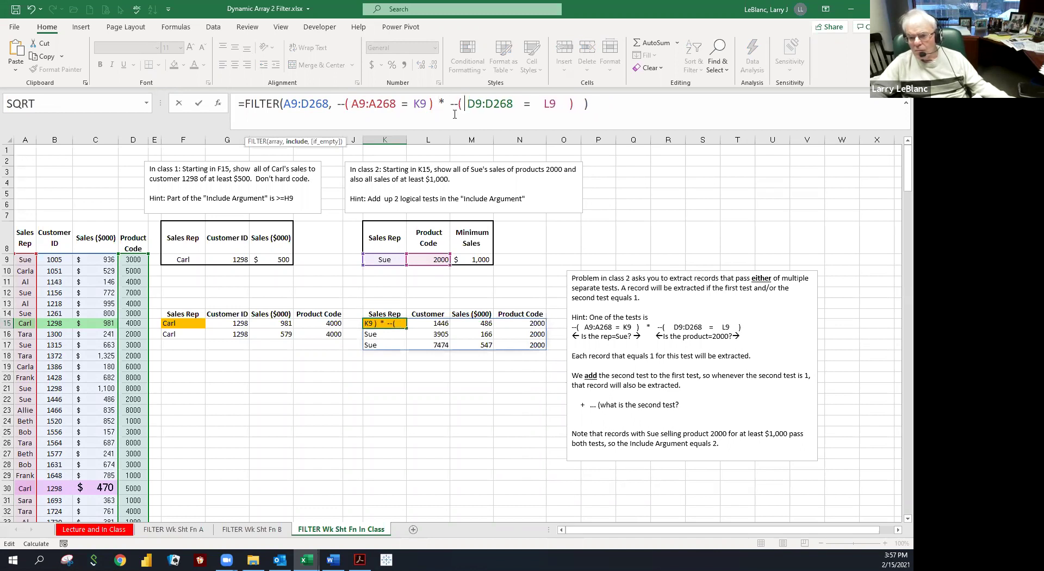
pyautogui.click(512, 104)
pyautogui.press('Delete')
pyautogui.press('Delete')
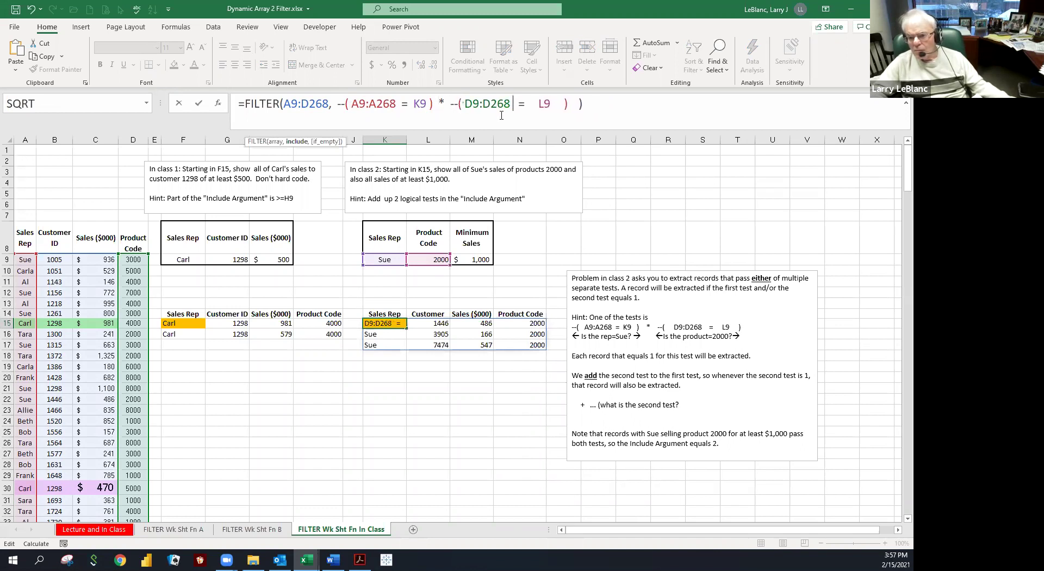
pyautogui.click(528, 103)
pyautogui.press('Delete')
pyautogui.press('Delete')
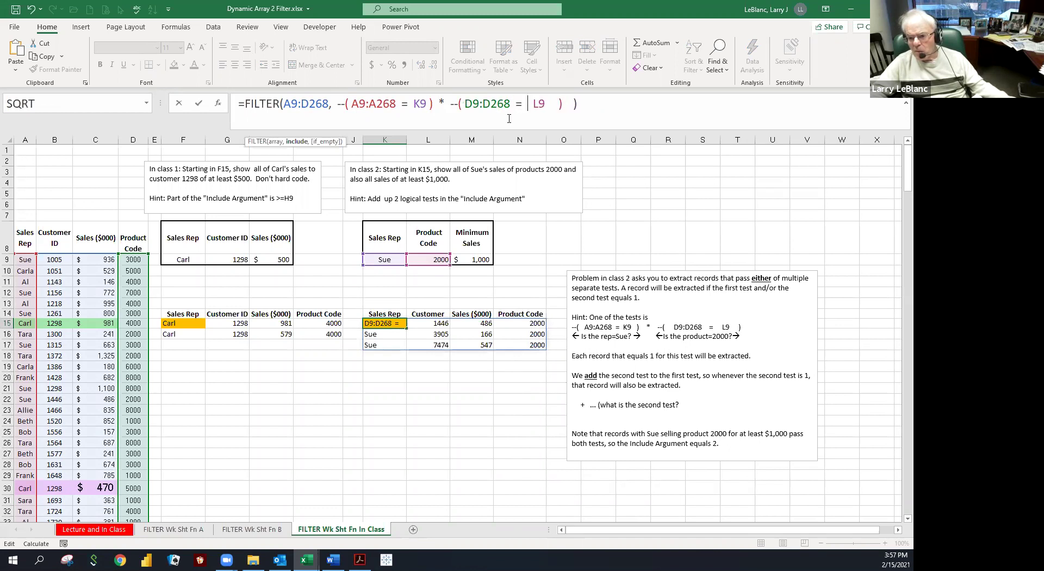
pyautogui.click(538, 104)
pyautogui.press('Delete')
pyautogui.press('Delete')
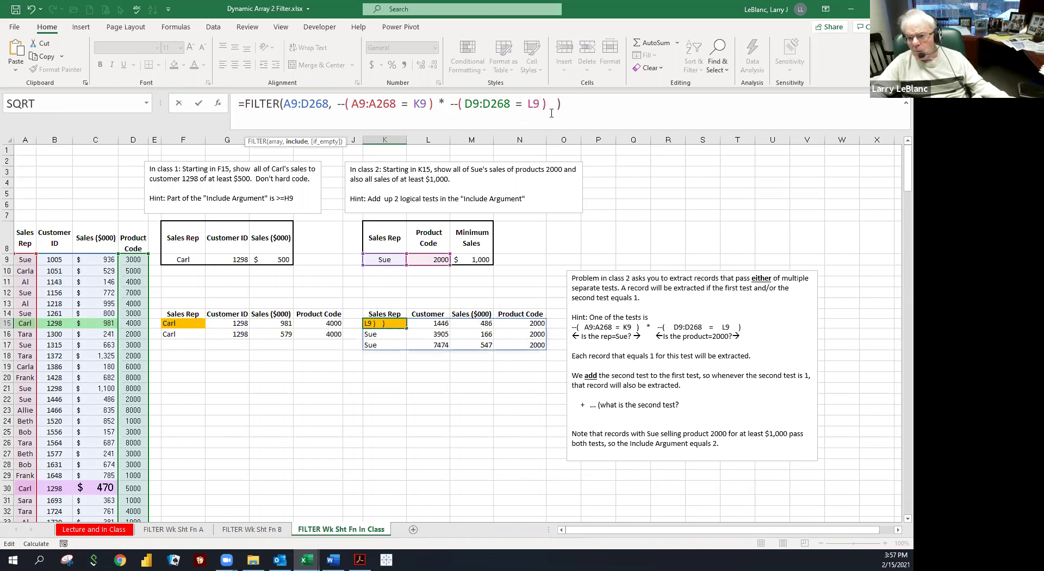
pyautogui.press('Return')
# - Start a second line after the L9 test in K15's formula with + --( and trim the spaces before the plus sign
pyautogui.click(545, 110)
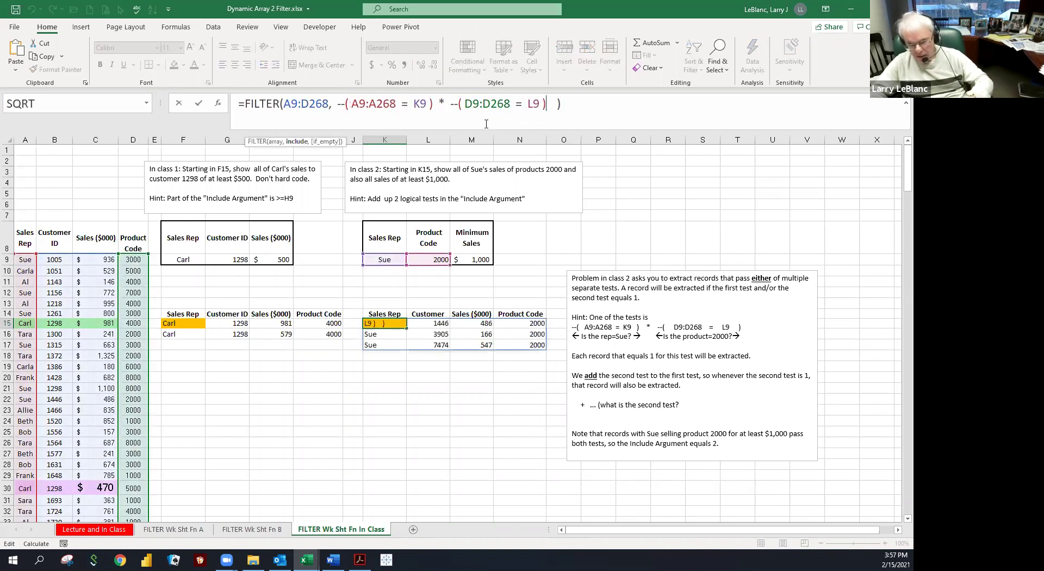
pyautogui.hotkey('alt', 'Return')
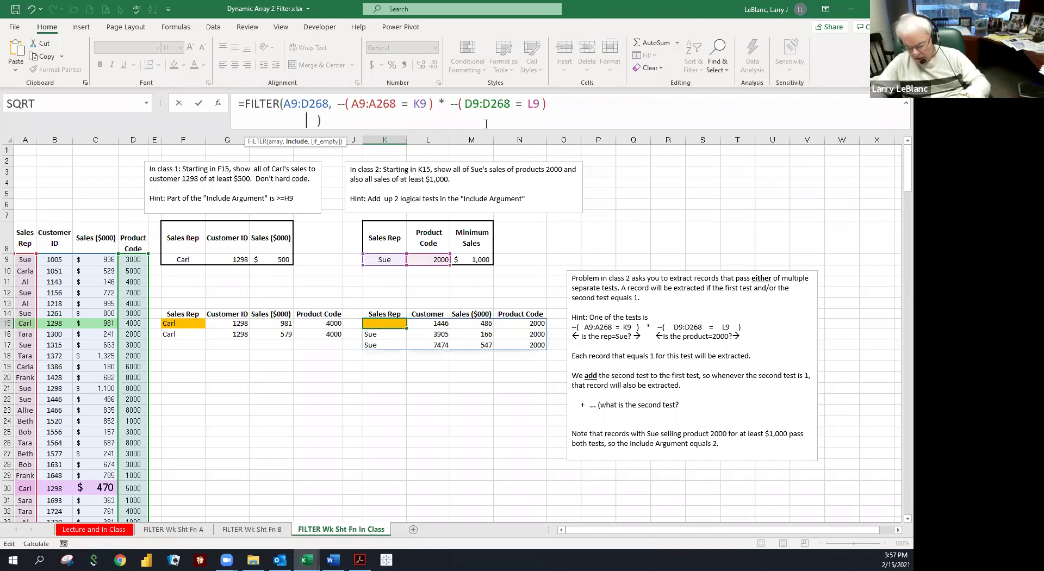
pyautogui.write('+ ')
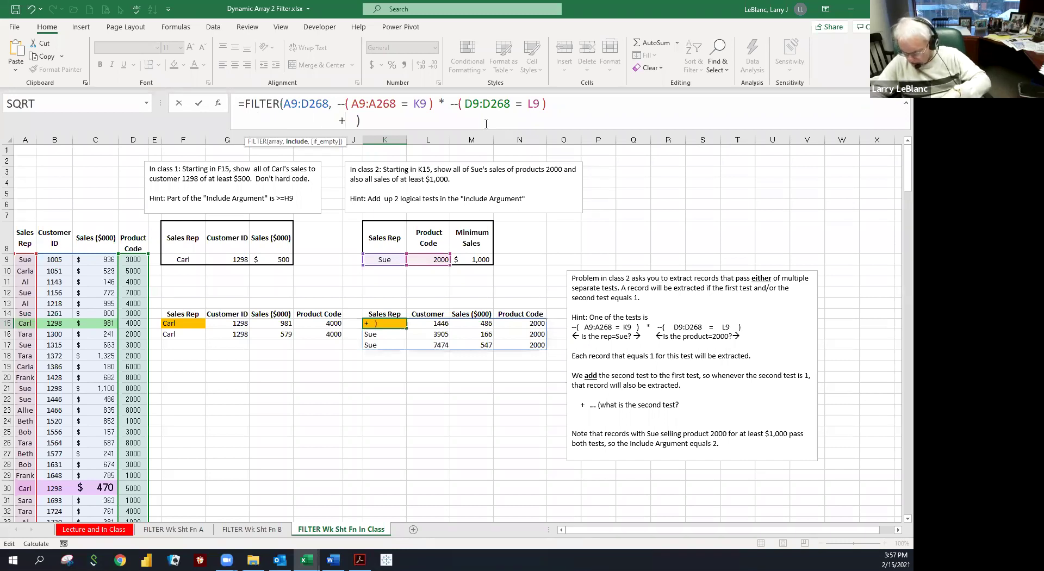
pyautogui.write(' --(')
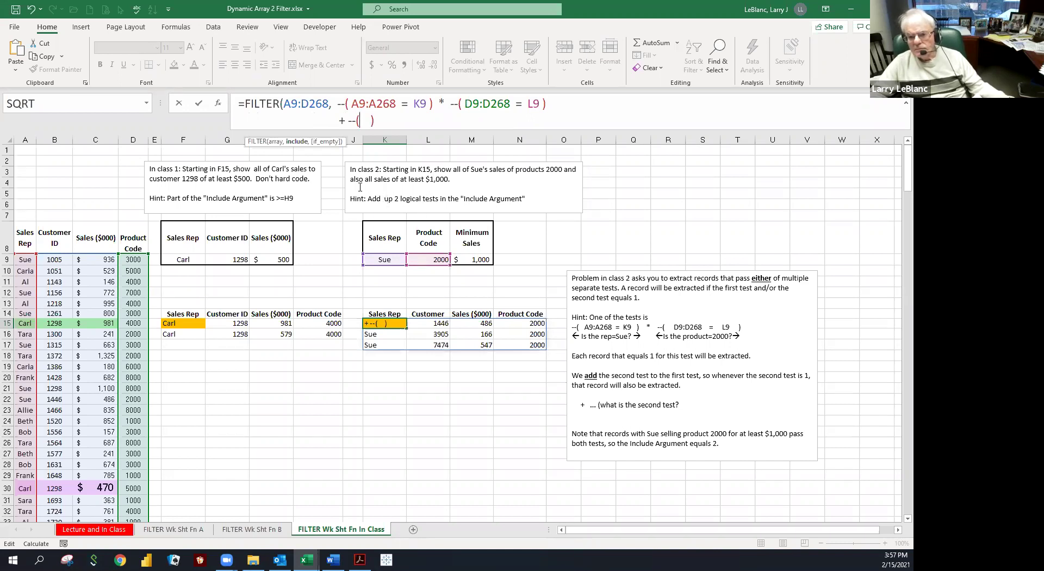
pyautogui.click(320, 121)
pyautogui.press('Delete')
pyautogui.press('Delete')
pyautogui.press('Delete')
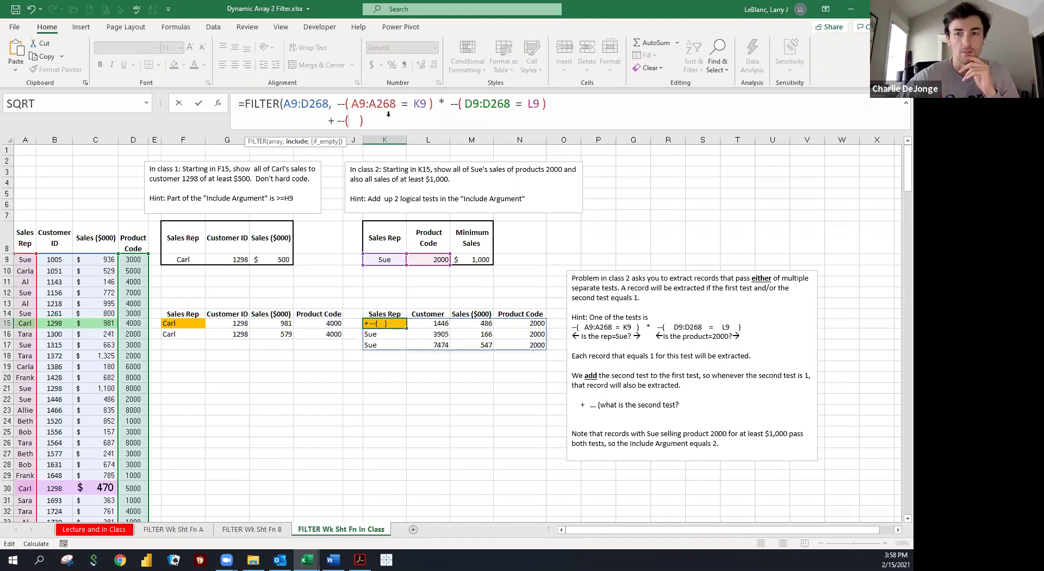
# - Fill the added test with C9:C268>=1, close its parenthesis and enter K15's formula
pyautogui.click(82, 261)
pyautogui.hotkey('ctrl', 'Down')
pyautogui.scroll(-5, 93, 263)
pyautogui.scroll(10, 93, 264)
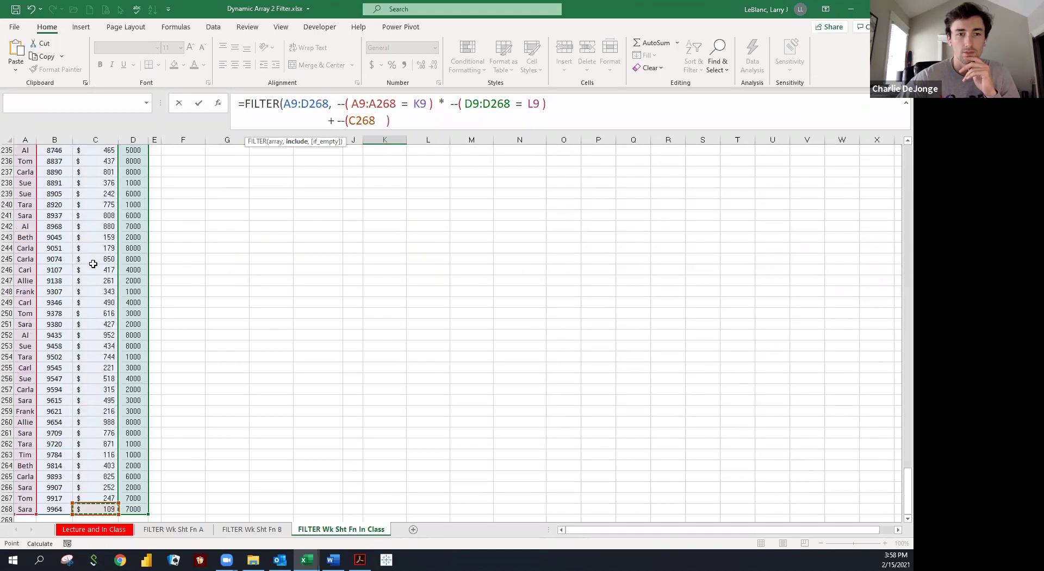
pyautogui.hotkey('shift', 'Down')
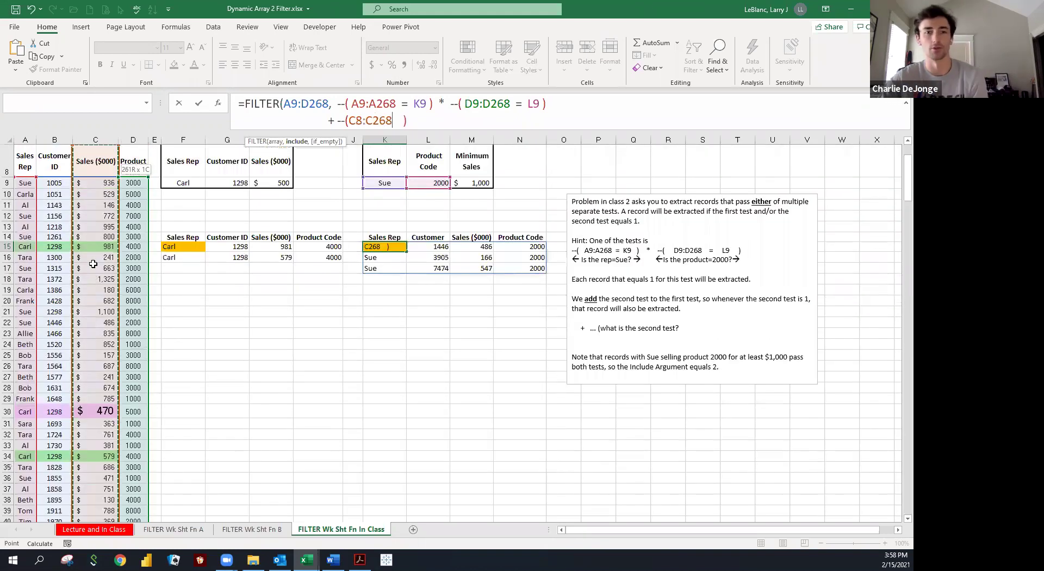
pyautogui.write('>')
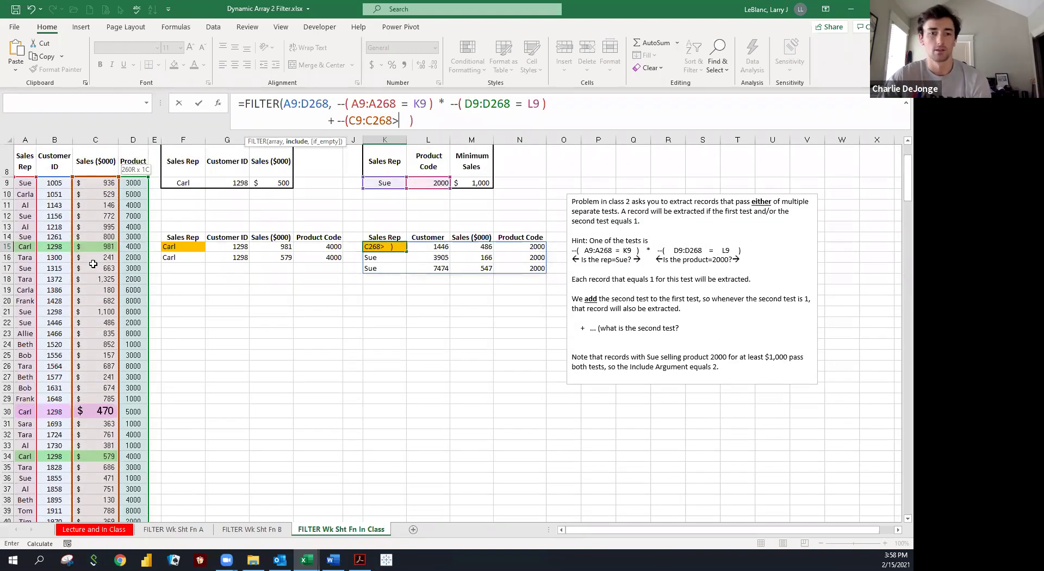
pyautogui.write('=1')
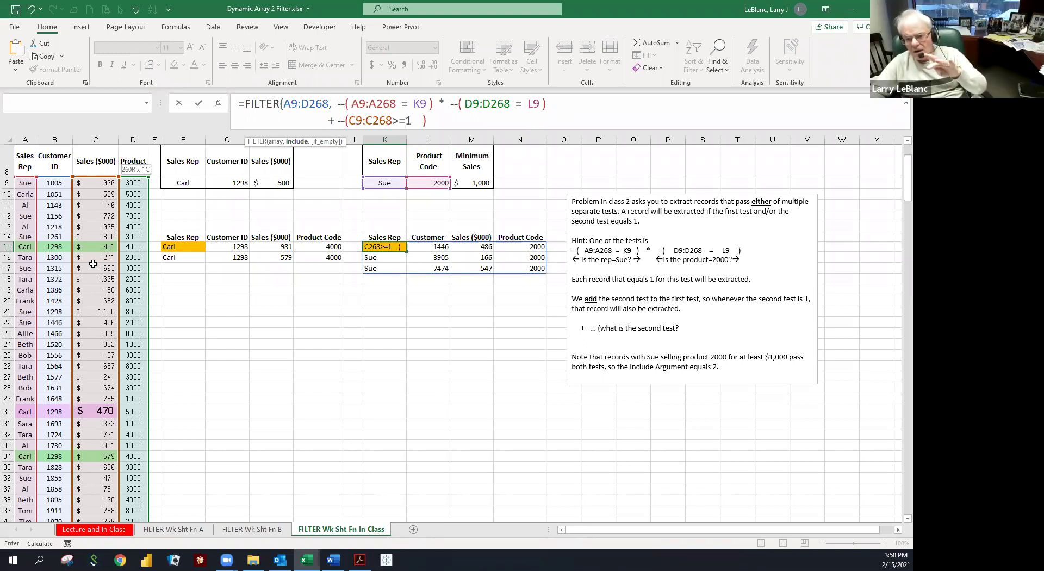
pyautogui.write(')')
pyautogui.press('Return')
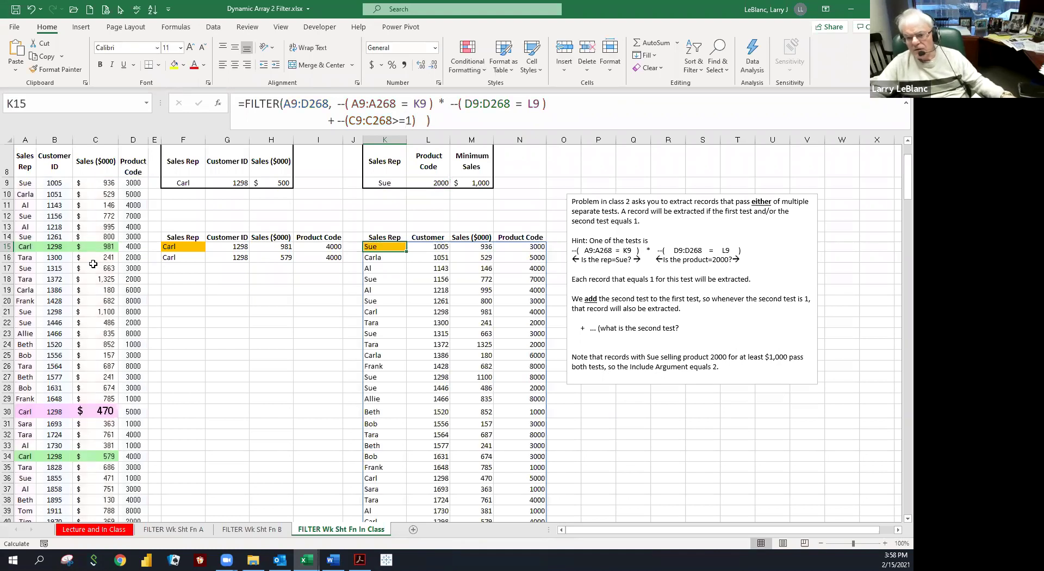
# - Replace the hard-coded 1 in K15's minimum-sales test with a reference to M9 and enter the formula
pyautogui.click(409, 121)
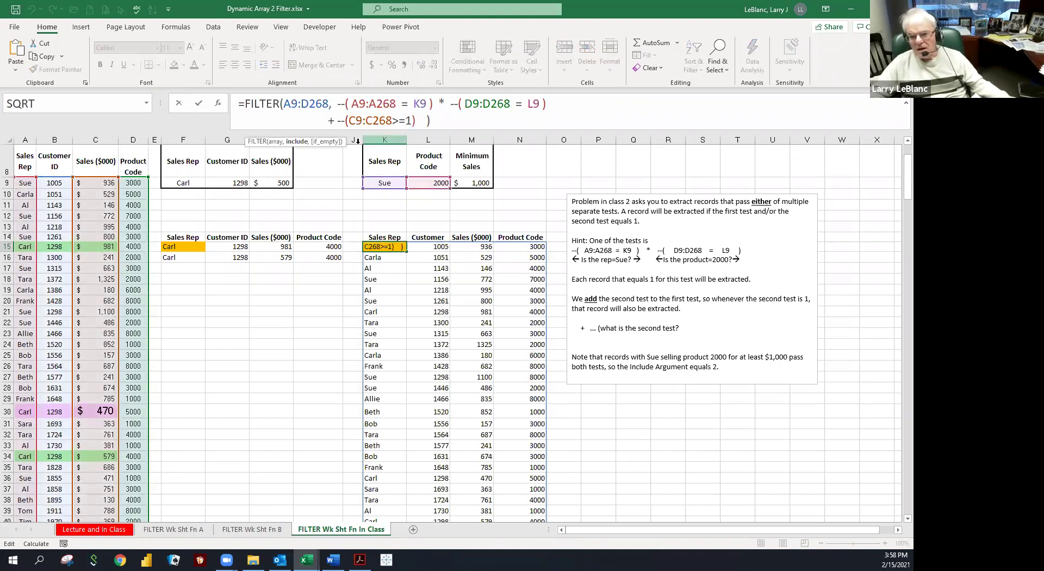
pyautogui.press('BackSpace')
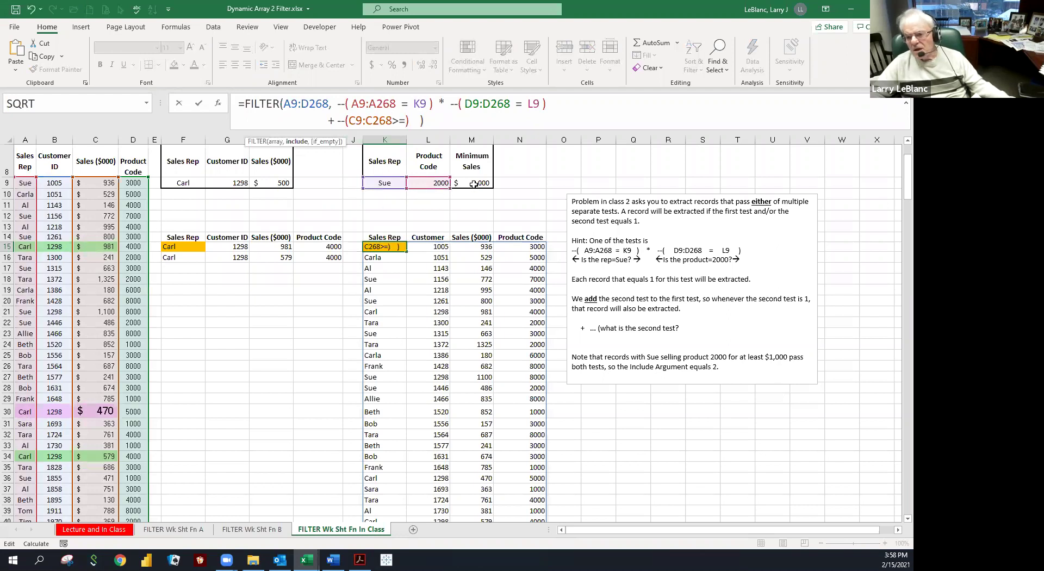
pyautogui.click(472, 184)
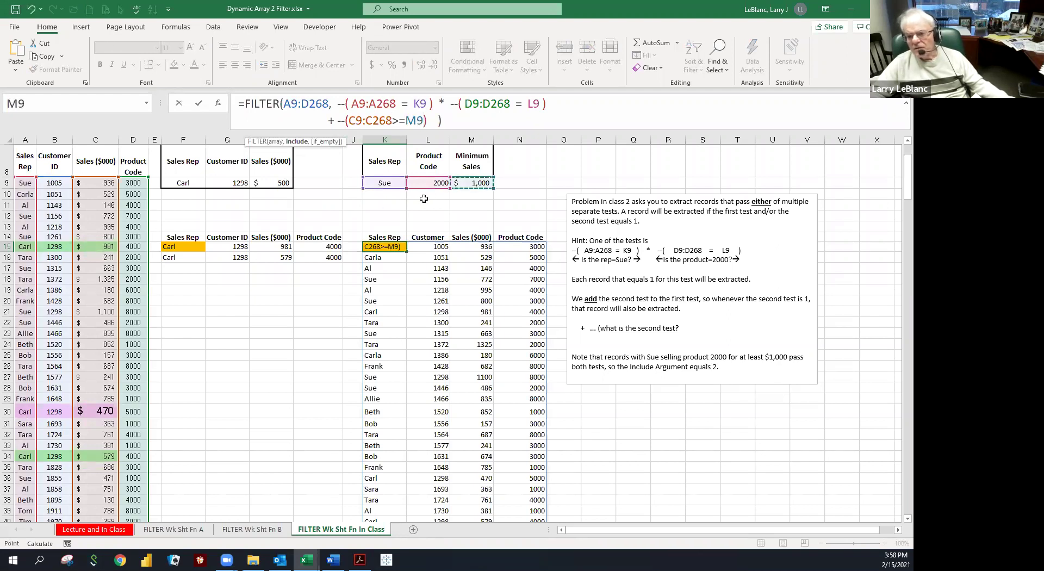
pyautogui.press('Return')
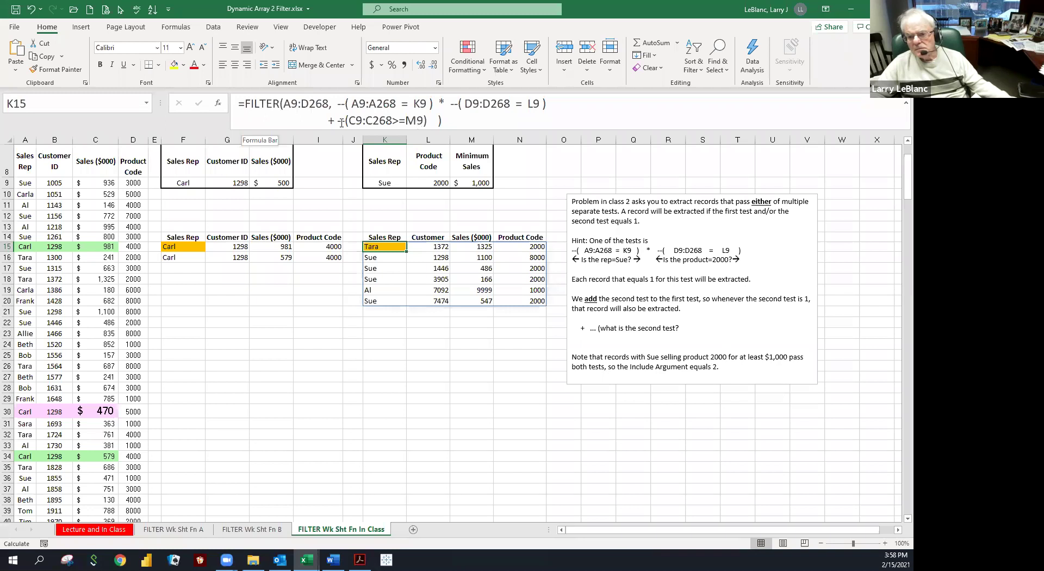
# - Space out the final parenthesis of K15's formula and put spaces around >= in the C9:C268 >= M9 test
pyautogui.click(392, 127)
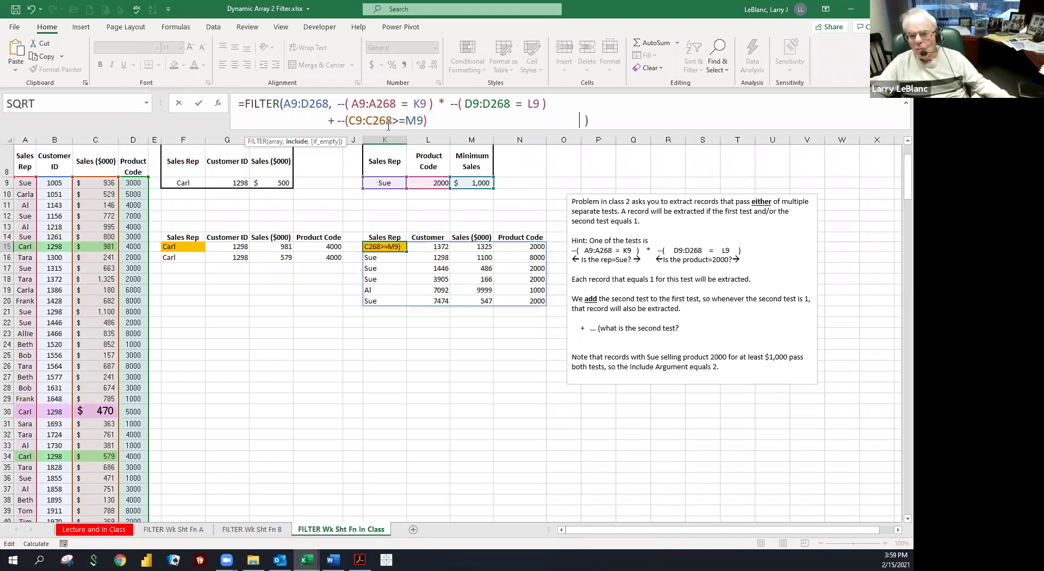
pyautogui.click(395, 121)
pyautogui.write('m')
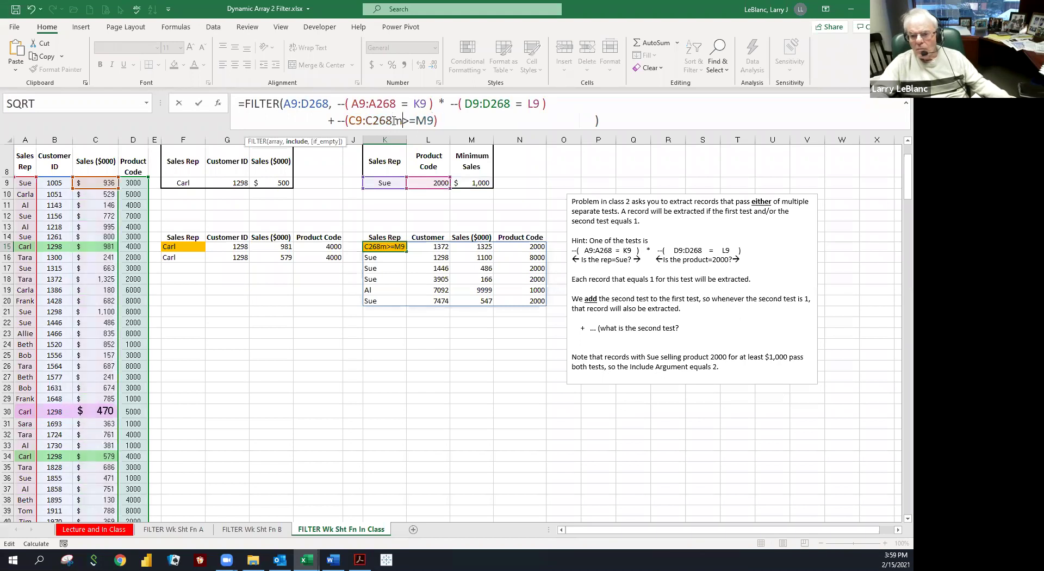
pyautogui.press('BackSpace')
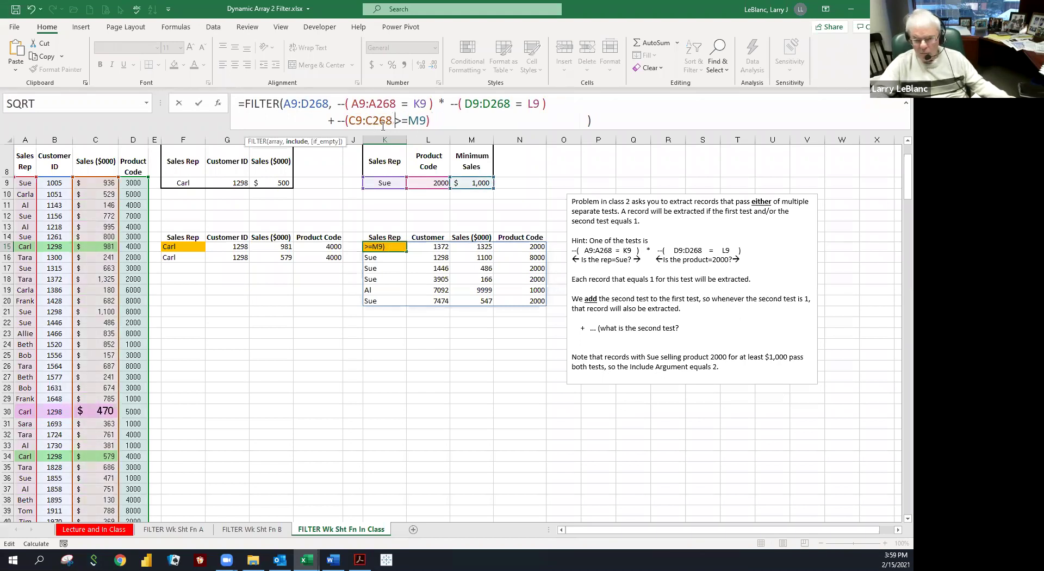
pyautogui.click(409, 120)
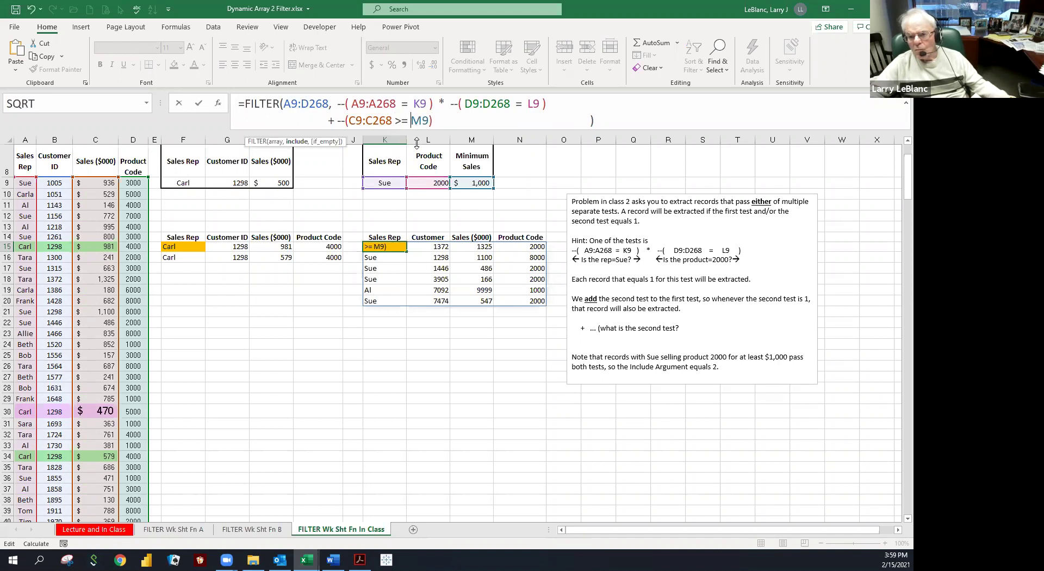
pyautogui.press('Return')
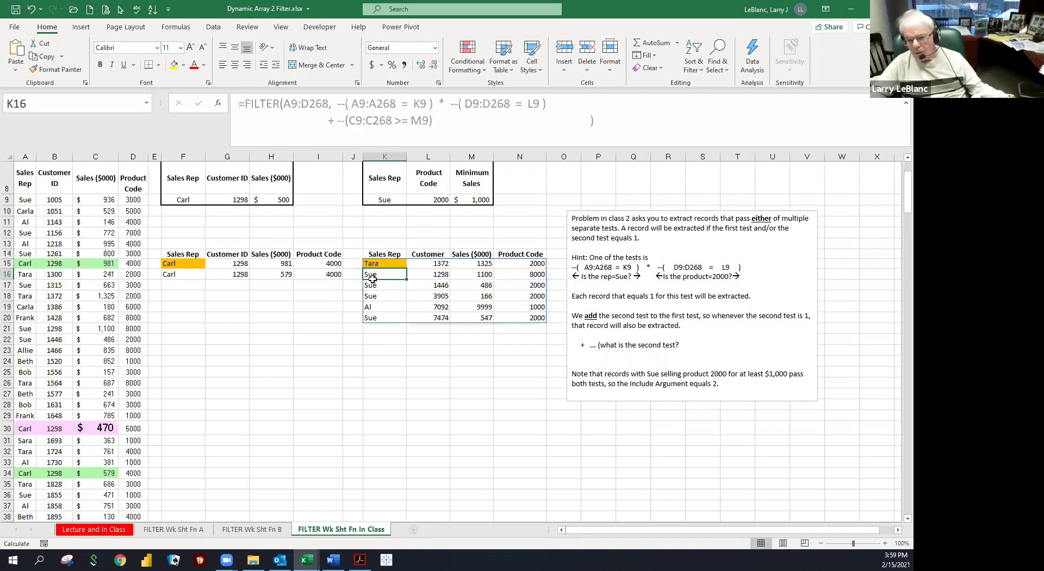
# - Fill the product 2000 result records in K17:N18 and K20:N20 with yellow
pyautogui.click(375, 286)
pyautogui.moveTo(375, 285); pyautogui.dragTo(541, 299)
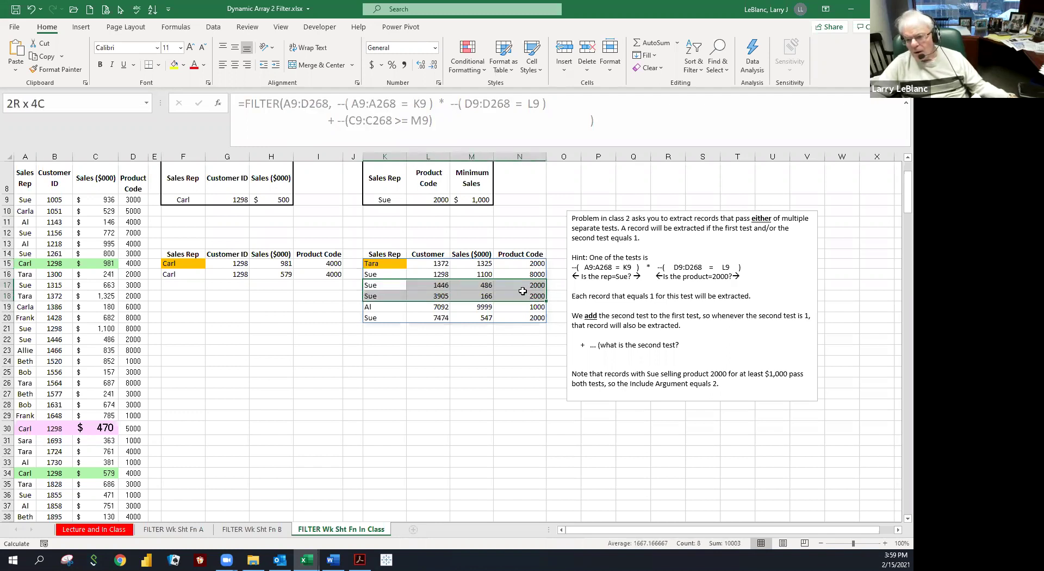
pyautogui.moveTo(375, 319); pyautogui.dragTo(525, 319)
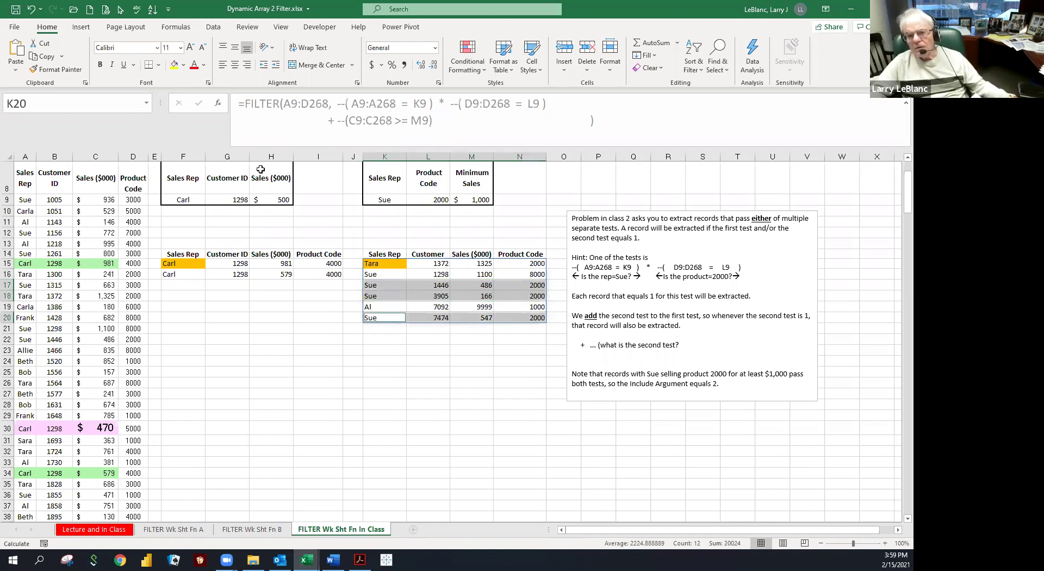
pyautogui.click(175, 65)
pyautogui.click(407, 357)
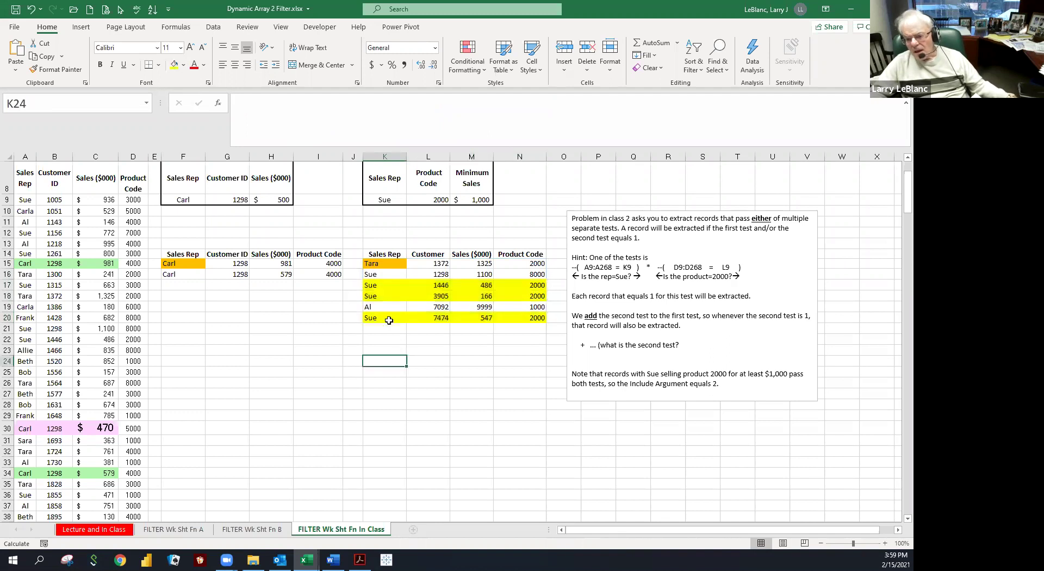
pyautogui.click(365, 288)
pyautogui.click(365, 296)
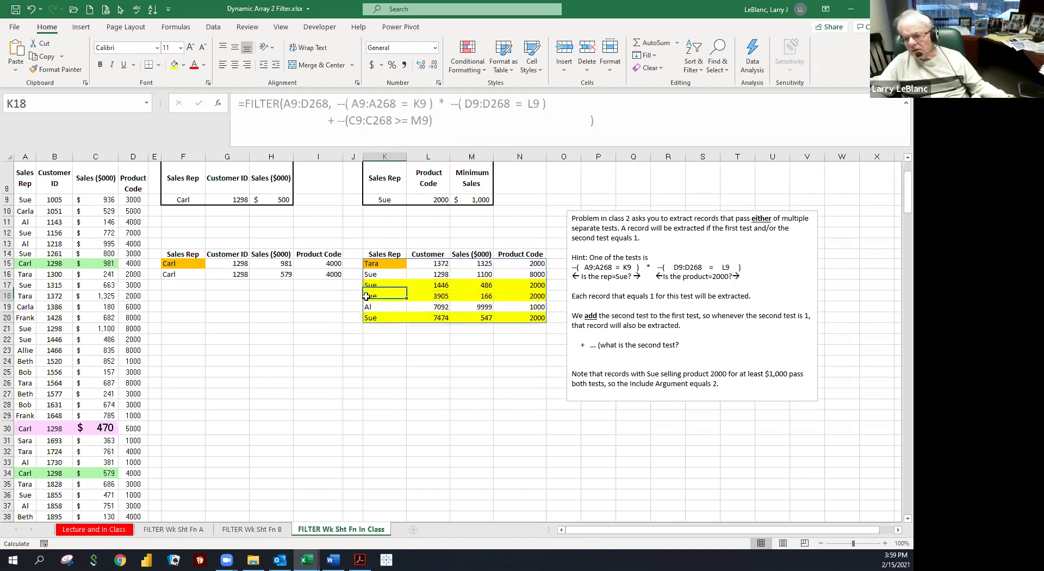
pyautogui.click(528, 297)
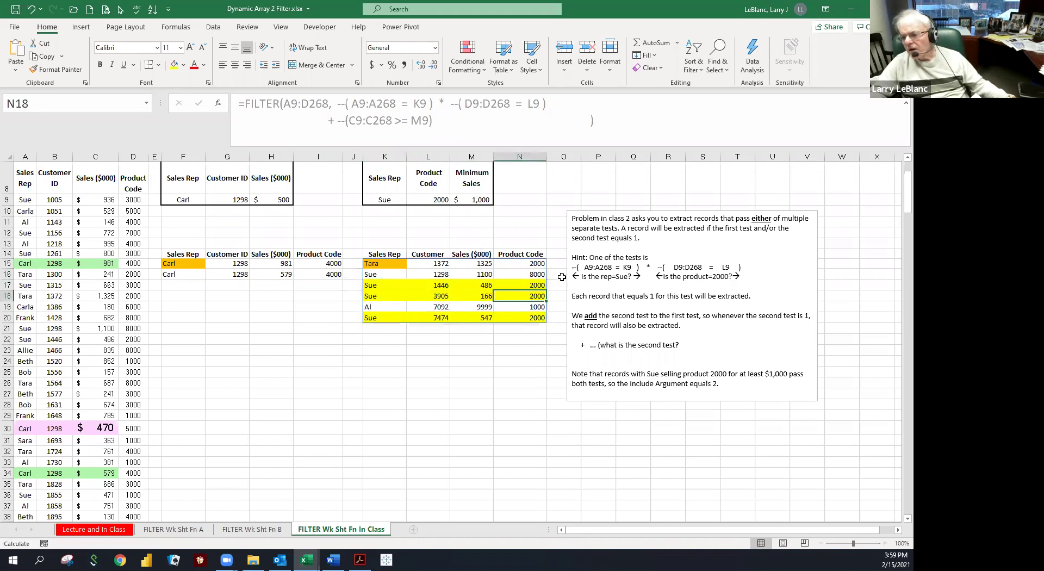
pyautogui.scroll(2, 530, 251)
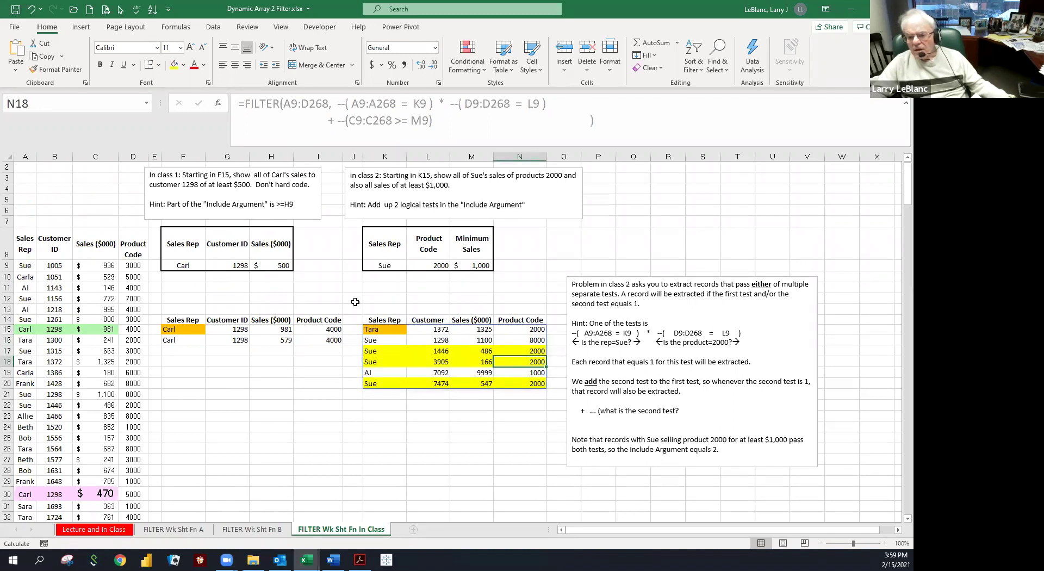
# - Fill the result records with sales of at least $1,000, K15:N16 and K19:N19, with orange
pyautogui.click(370, 336)
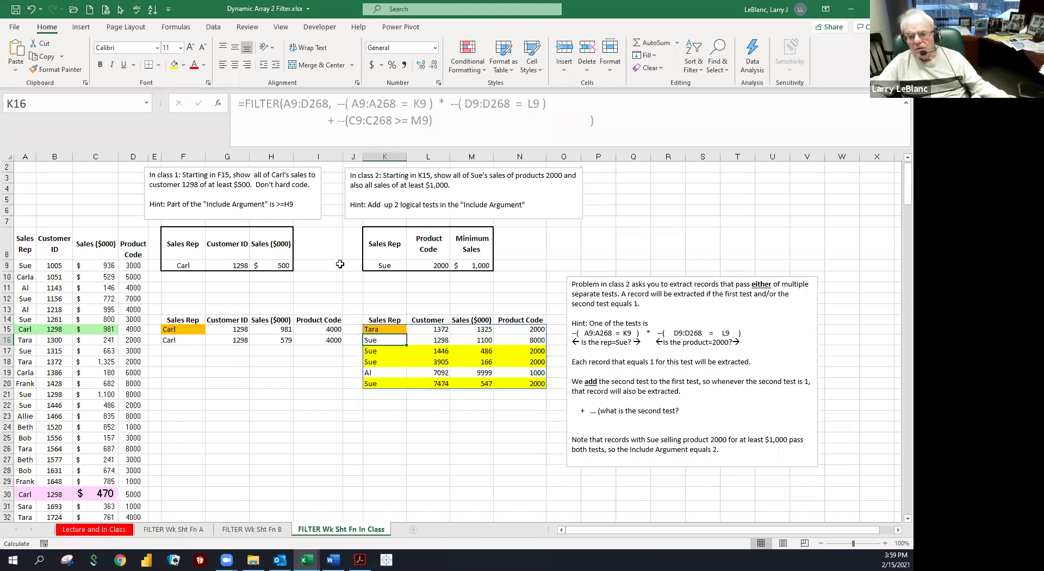
pyautogui.moveTo(376, 325); pyautogui.dragTo(547, 341)
pyautogui.moveTo(375, 372); pyautogui.dragTo(518, 375)
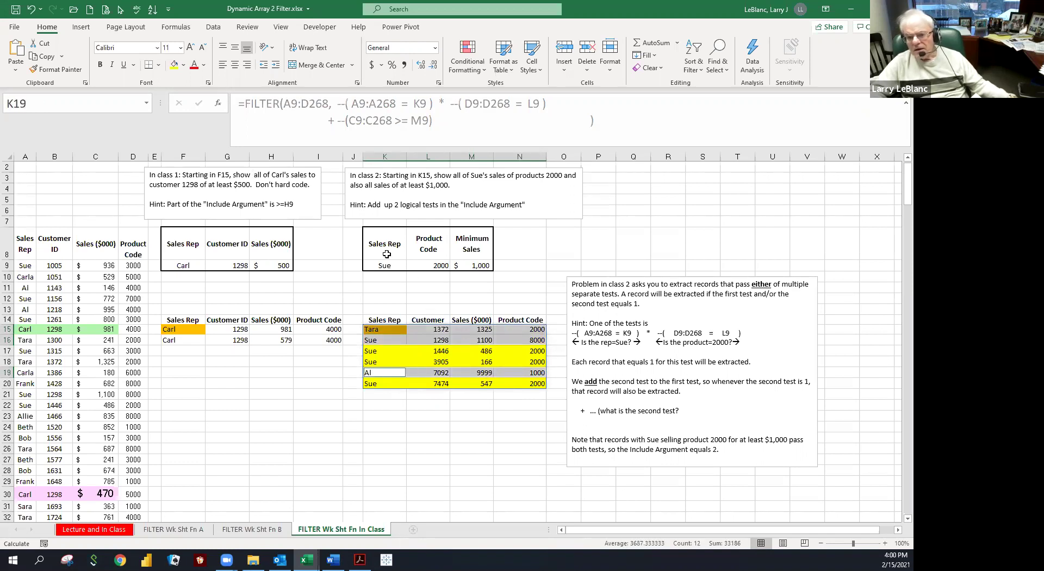
pyautogui.click(185, 67)
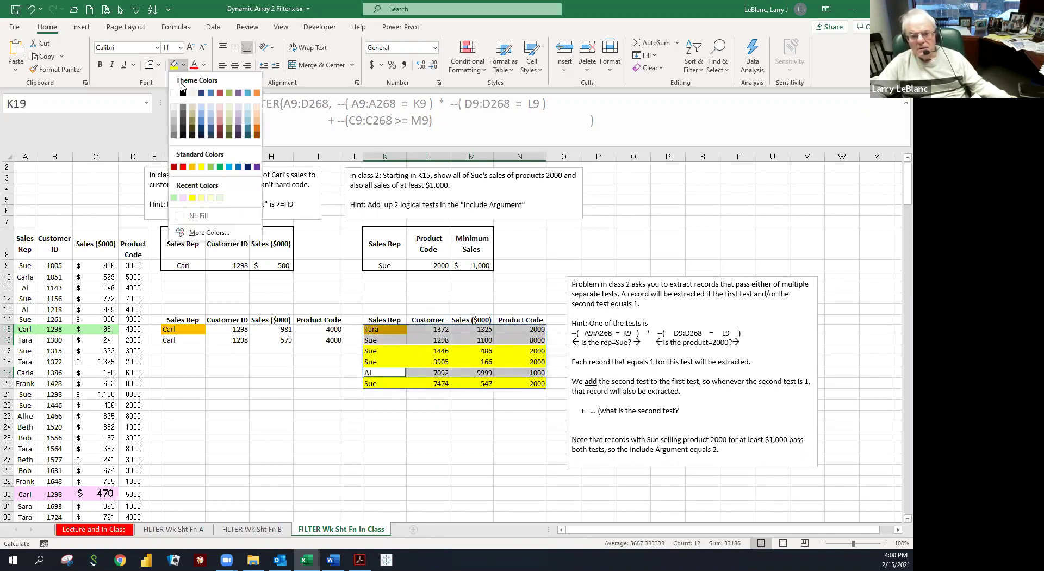
pyautogui.click(193, 167)
pyautogui.click(317, 381)
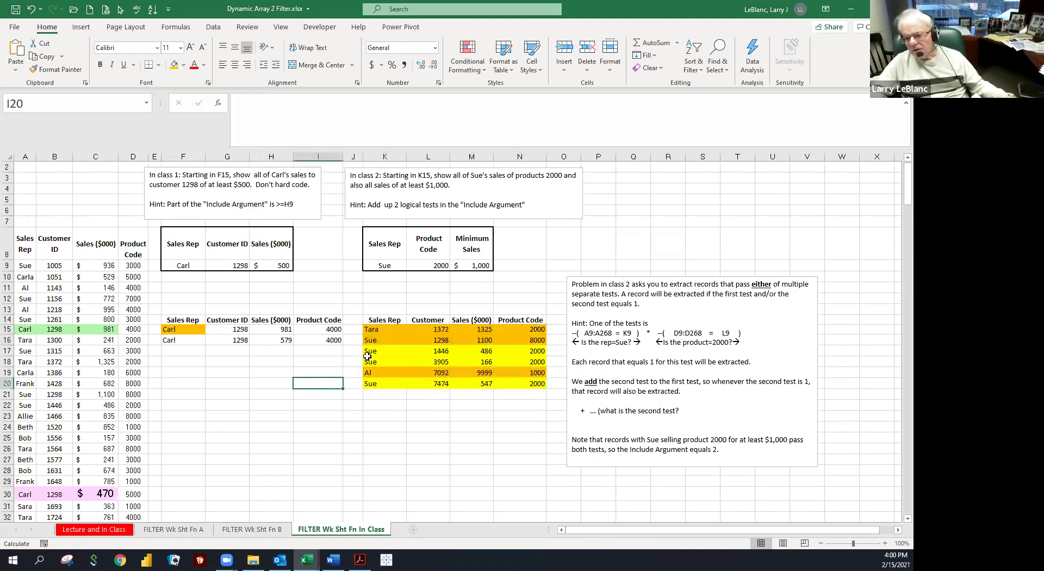
# - Check the sales amounts, customers and product codes of the orange result records in rows 15, 16 and 19
pyautogui.click(469, 330)
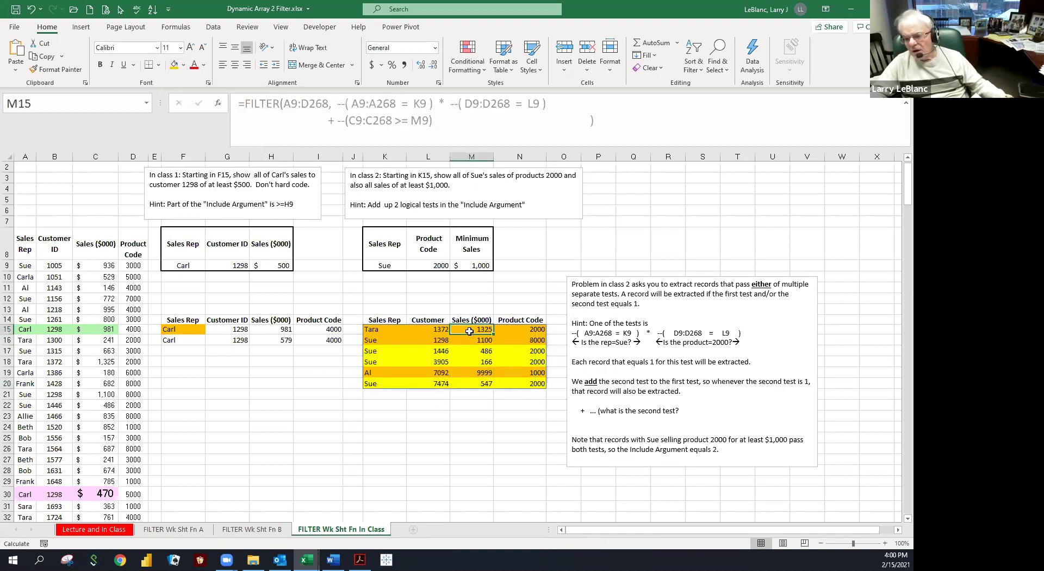
pyautogui.moveTo(469, 330); pyautogui.dragTo(469, 337)
pyautogui.click(469, 338)
pyautogui.click(474, 372)
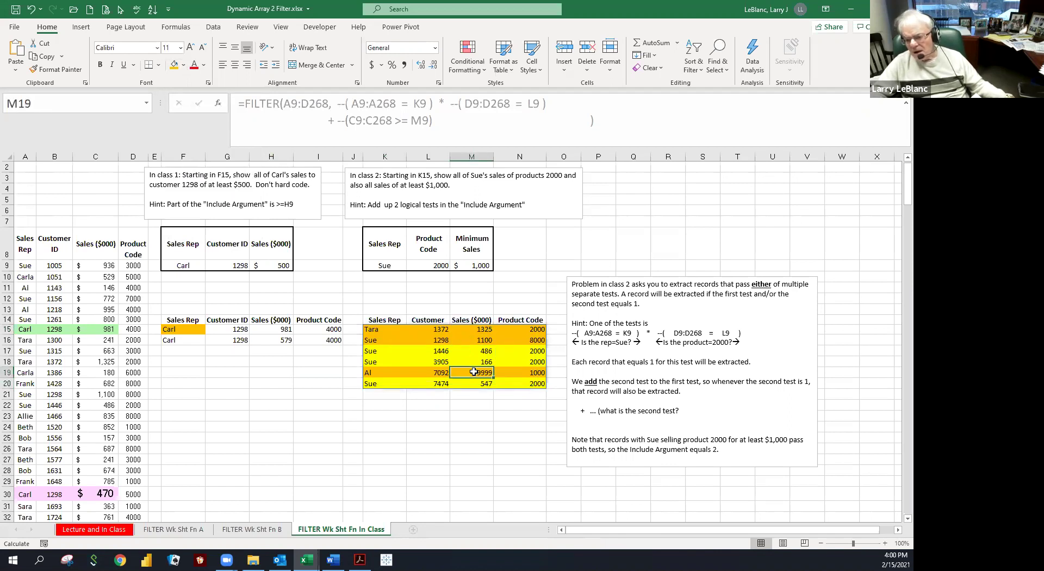
pyautogui.click(426, 371)
pyautogui.moveTo(374, 341); pyautogui.dragTo(506, 342)
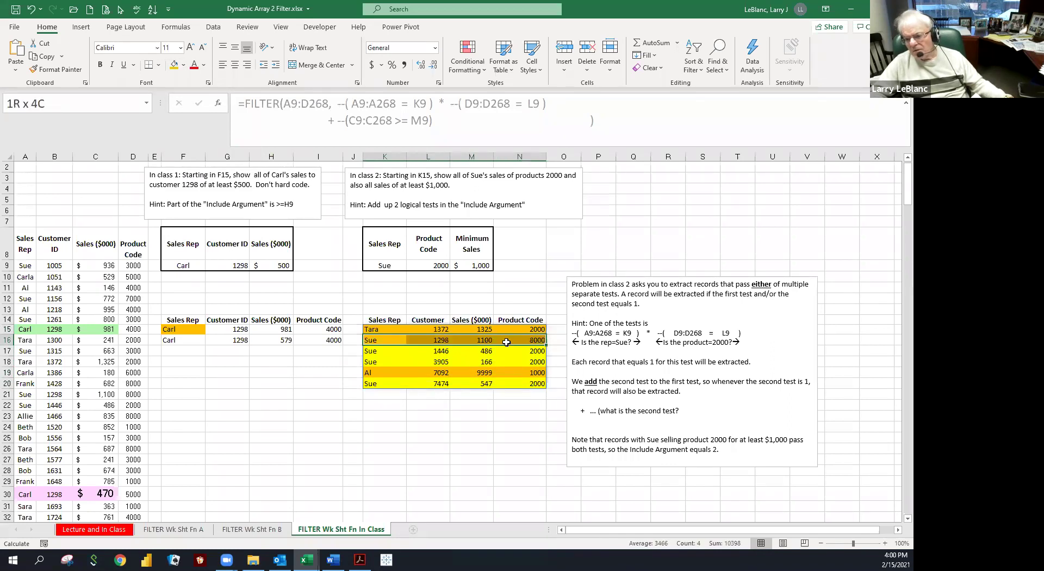
pyautogui.click(426, 341)
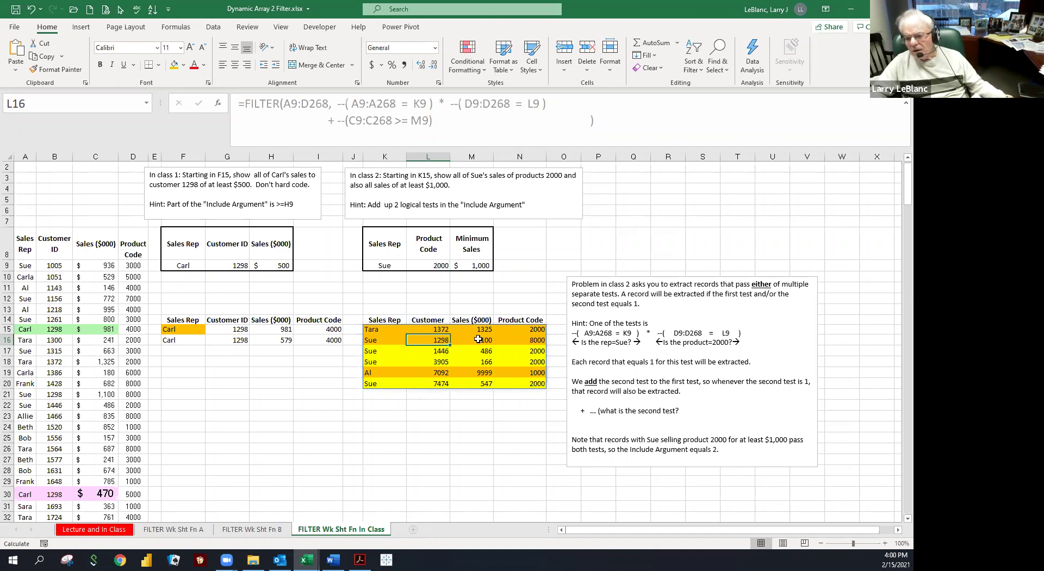
pyautogui.click(521, 345)
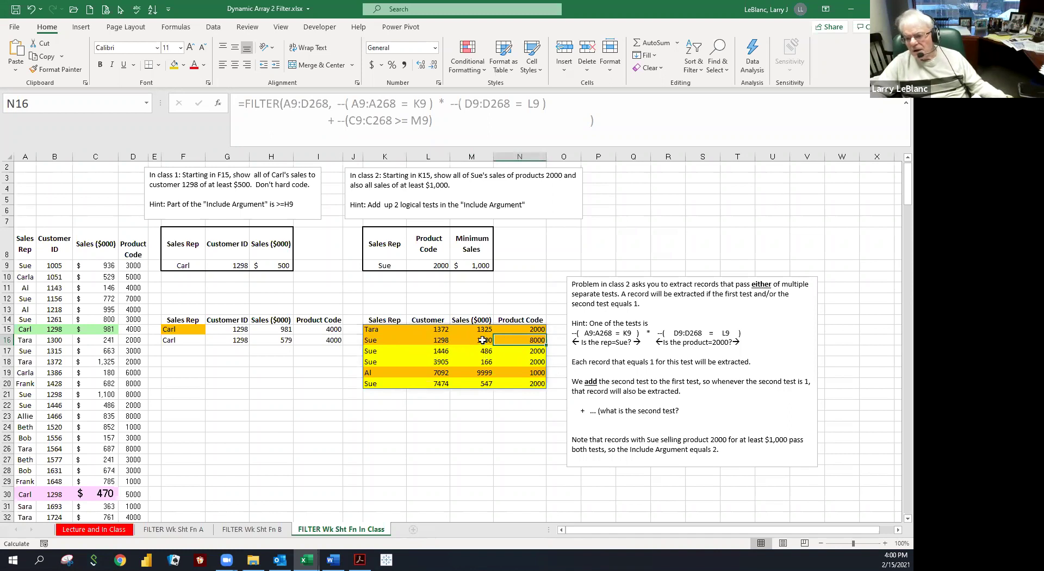
pyautogui.click(476, 341)
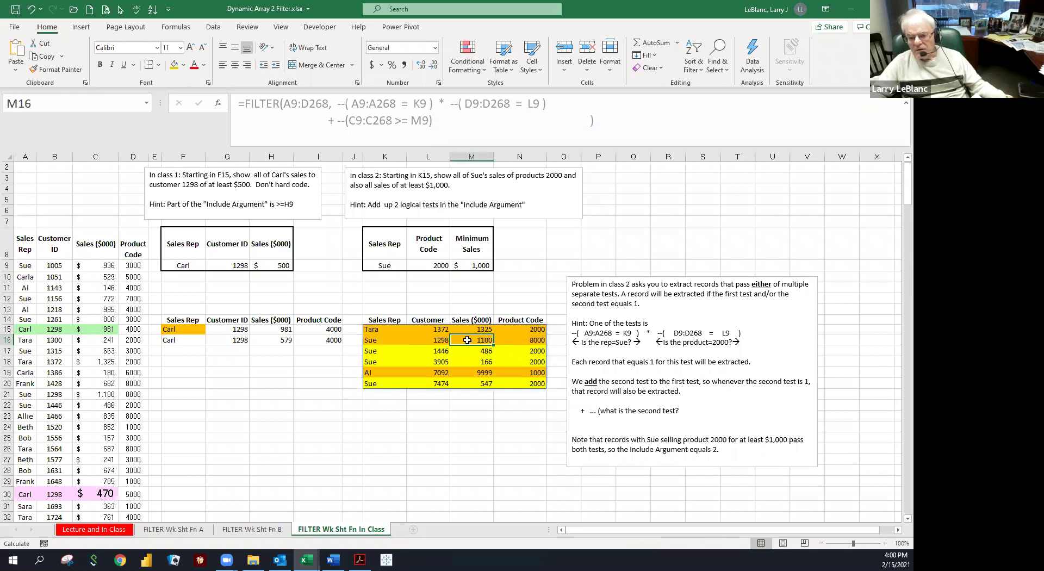
pyautogui.click(445, 405)
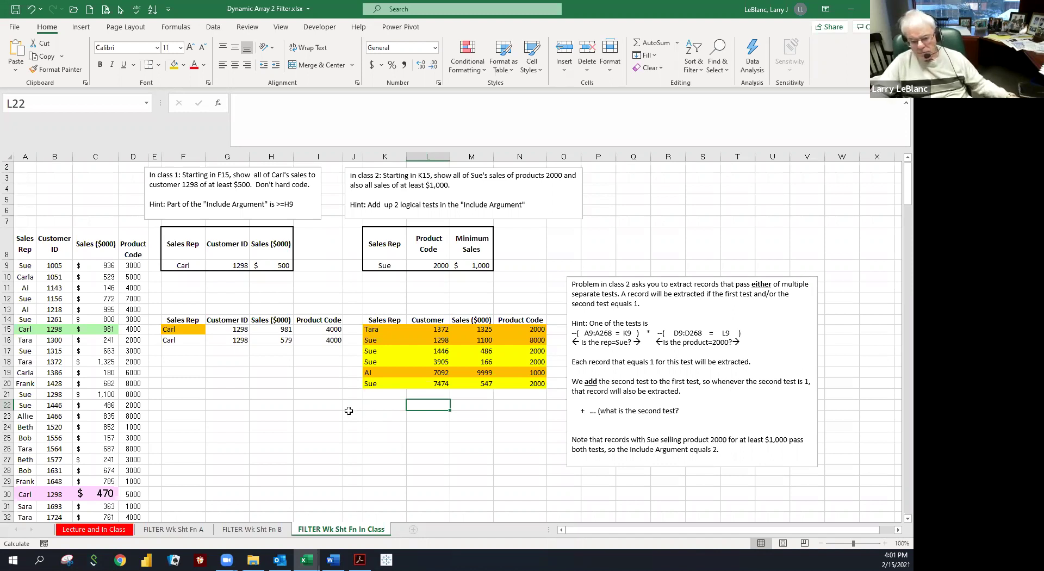
# - Review the highlighted source record in row 30 and the FILTER formula in K15
pyautogui.click(50, 495)
pyautogui.click(88, 494)
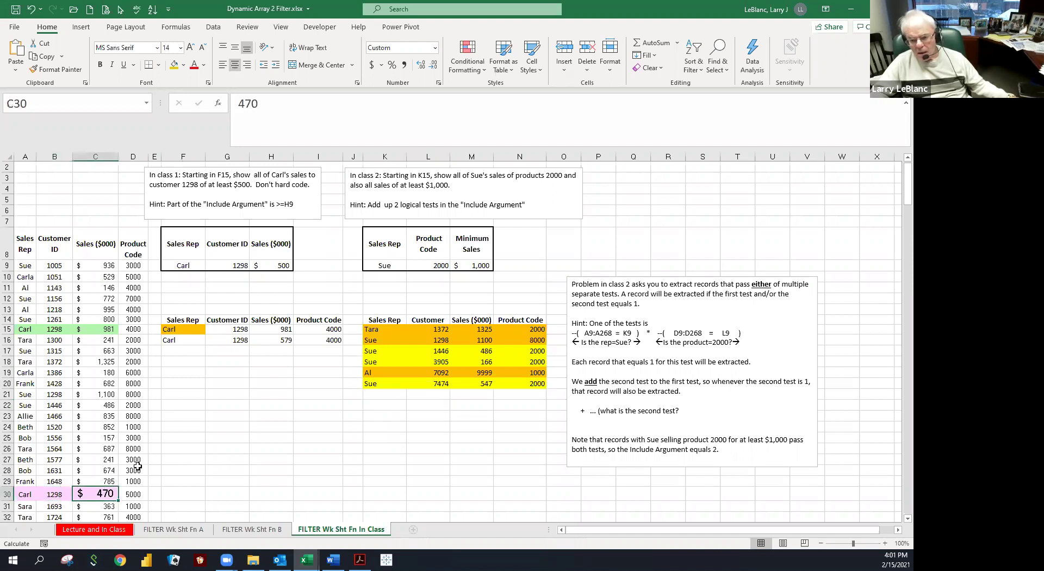
pyautogui.click(370, 332)
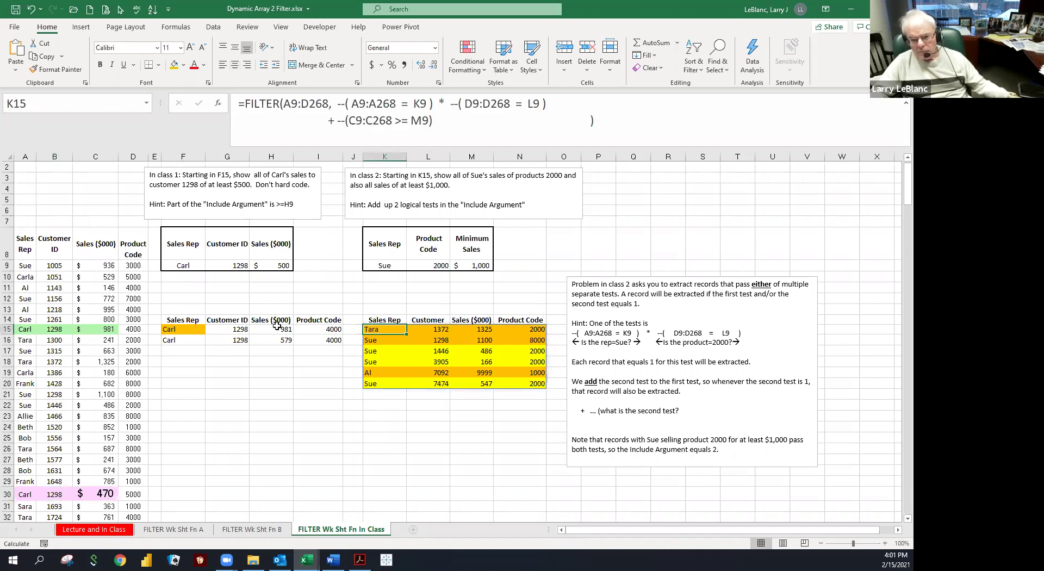
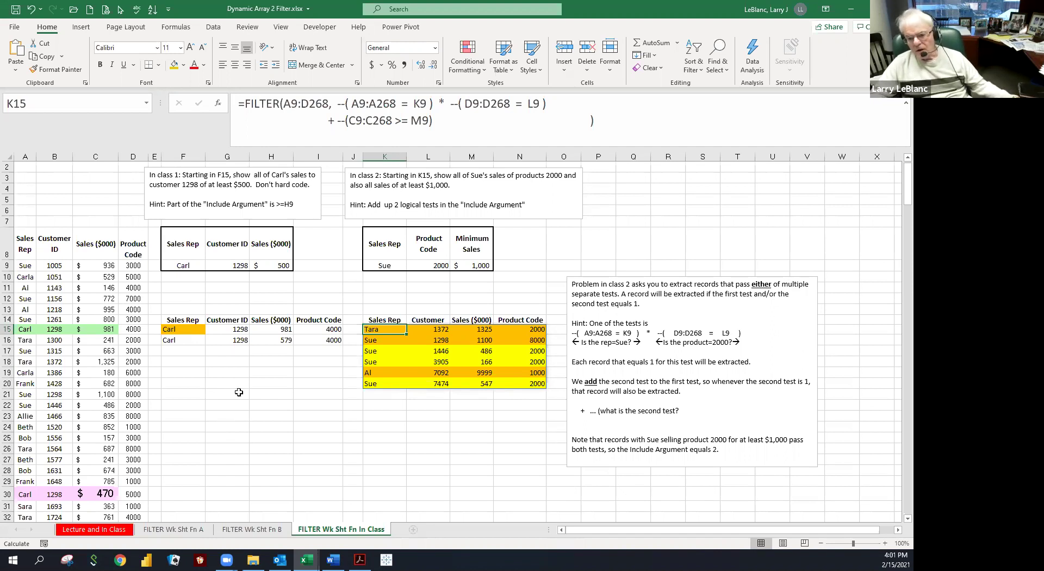
pyautogui.click(237, 375)
pyautogui.click(262, 380)
pyautogui.click(297, 384)
pyautogui.click(271, 383)
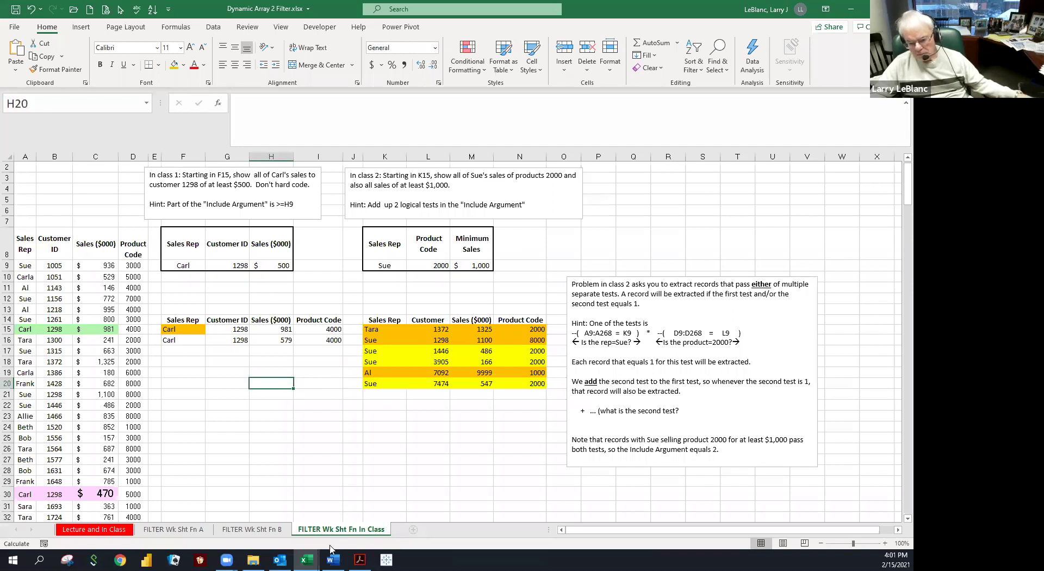
# - Switch to the open workbook Dynamic Array 3 Sort Unique Filter Assign CSRs.xlsx
pyautogui.click(307, 562)
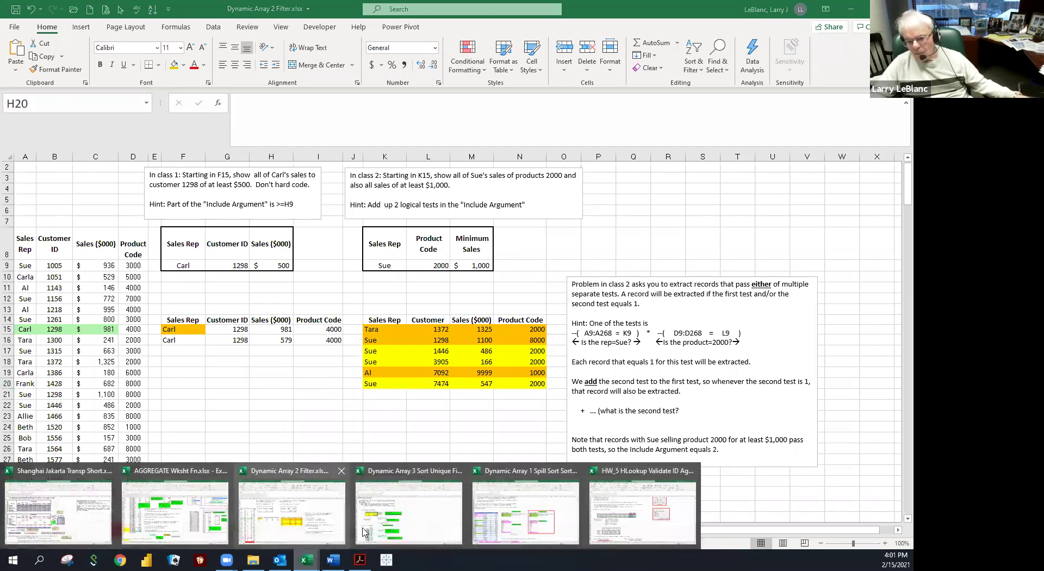
pyautogui.click(396, 524)
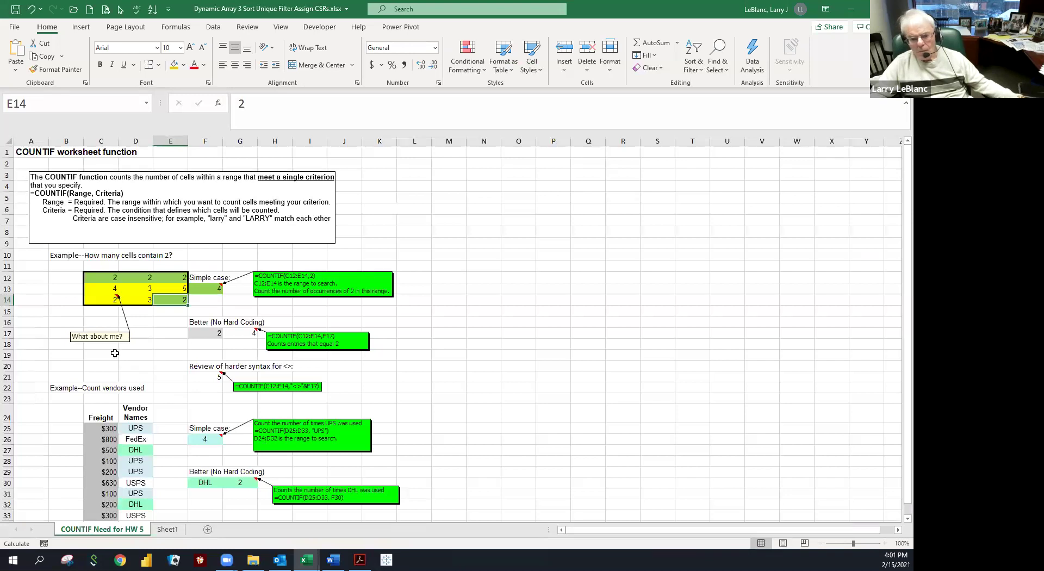
pyautogui.click(85, 349)
pyautogui.click(59, 357)
pyautogui.click(30, 356)
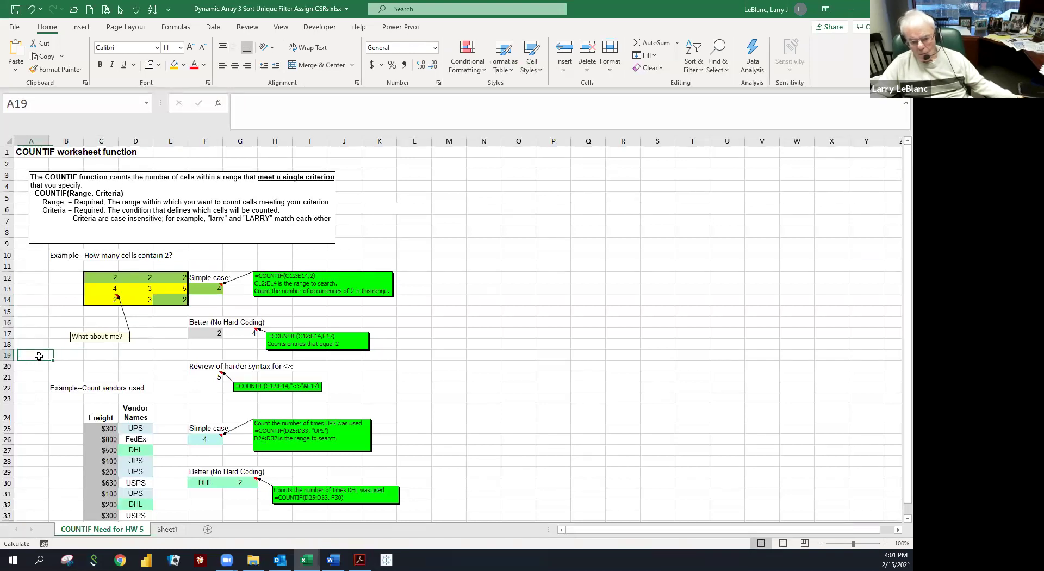
pyautogui.click(71, 361)
pyautogui.click(93, 363)
pyautogui.moveTo(136, 366)
pyautogui.mouseDown()
pyautogui.moveTo(157, 372)
pyautogui.moveTo(138, 375)
pyautogui.mouseUp()
pyautogui.click(140, 366)
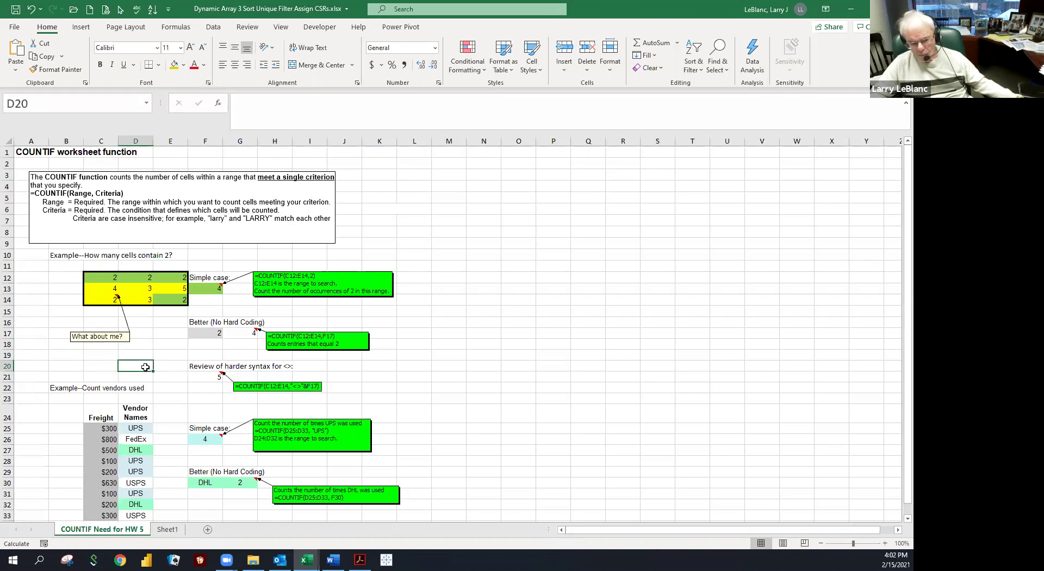
pyautogui.click(106, 365)
pyautogui.click(129, 367)
pyautogui.click(159, 368)
pyautogui.click(137, 366)
pyautogui.click(106, 366)
pyautogui.moveTo(101, 365); pyautogui.dragTo(167, 400)
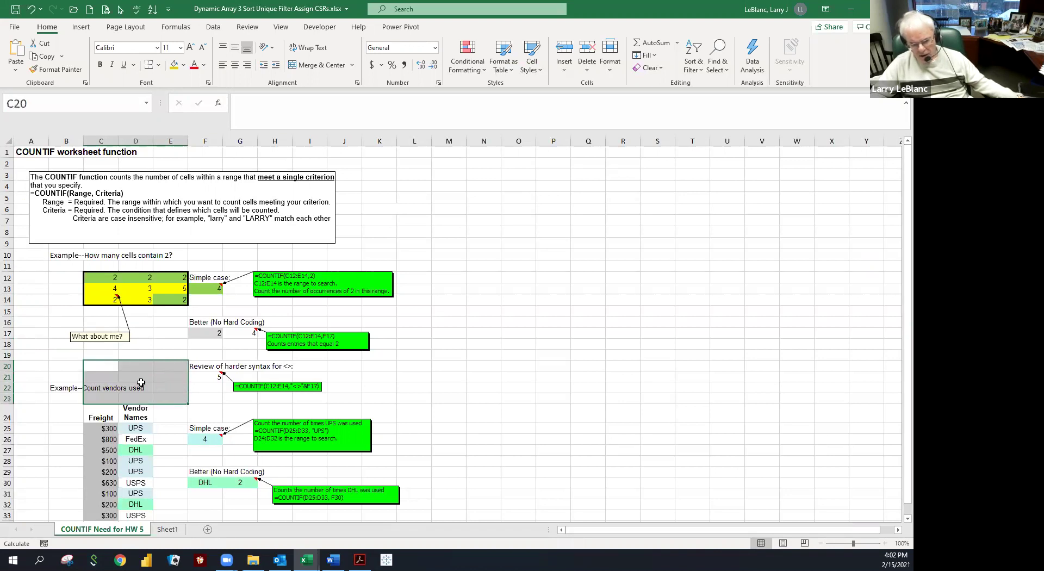
pyautogui.click(96, 352)
pyautogui.moveTo(109, 366); pyautogui.dragTo(152, 375)
pyautogui.click(160, 375)
pyautogui.click(134, 366)
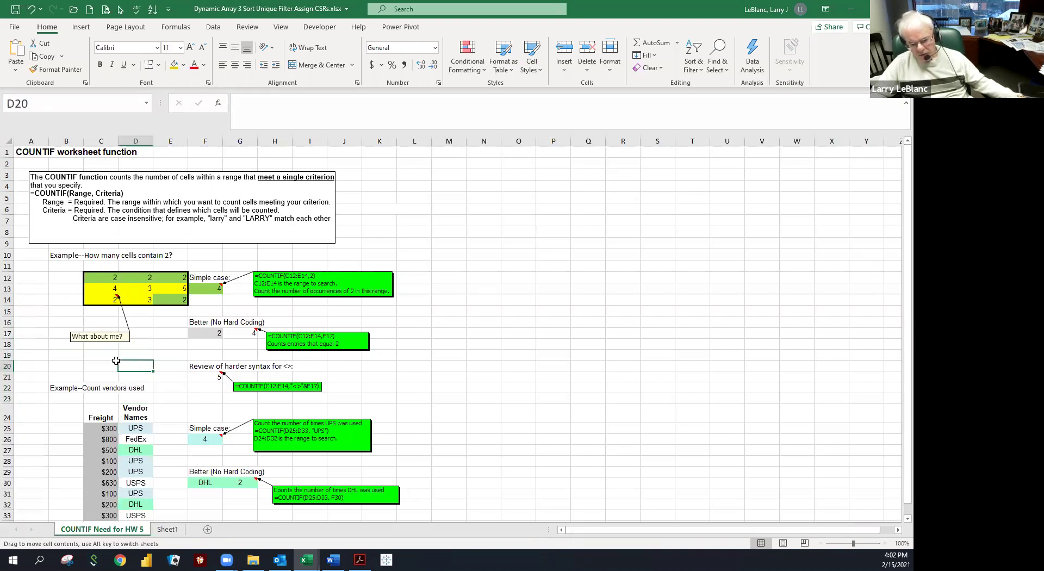
# - Display Sheet1 with the Clients_CSRs table, leaving an empty cell beside the introduction text selected
pyautogui.click(165, 529)
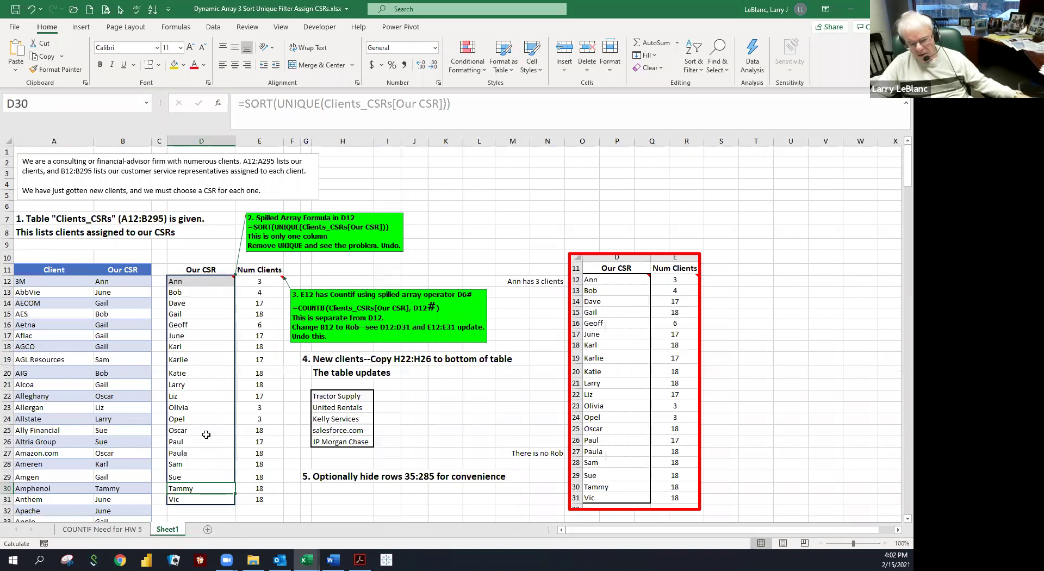
pyautogui.click(361, 173)
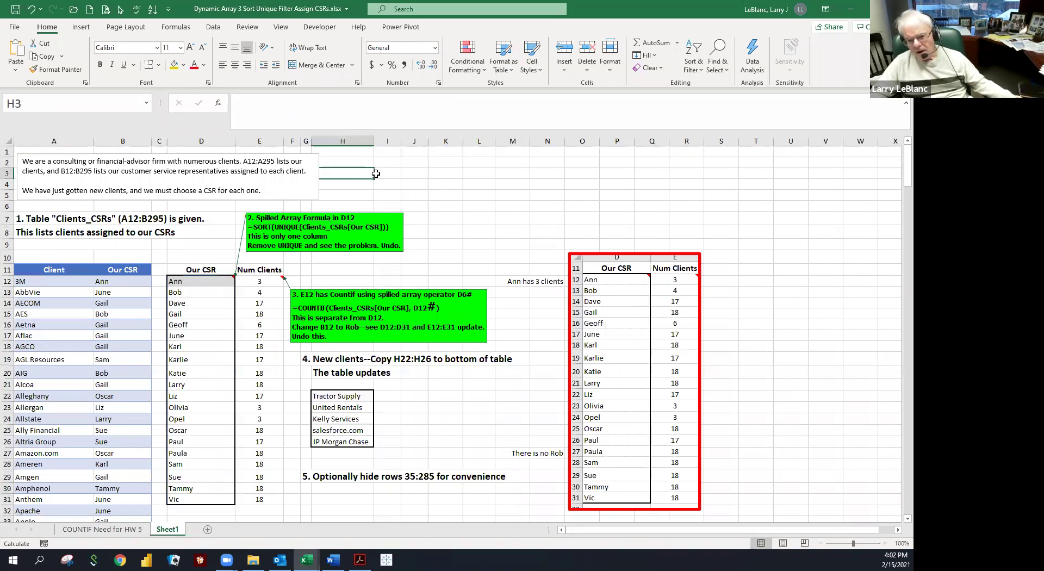
pyautogui.click(363, 183)
pyautogui.click(389, 183)
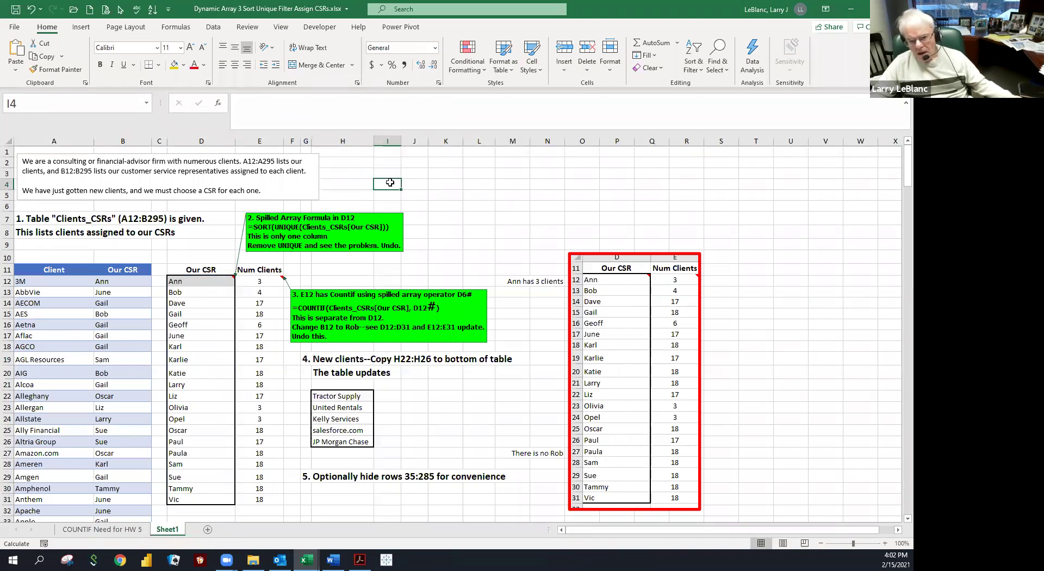
pyautogui.click(342, 152)
pyautogui.click(353, 184)
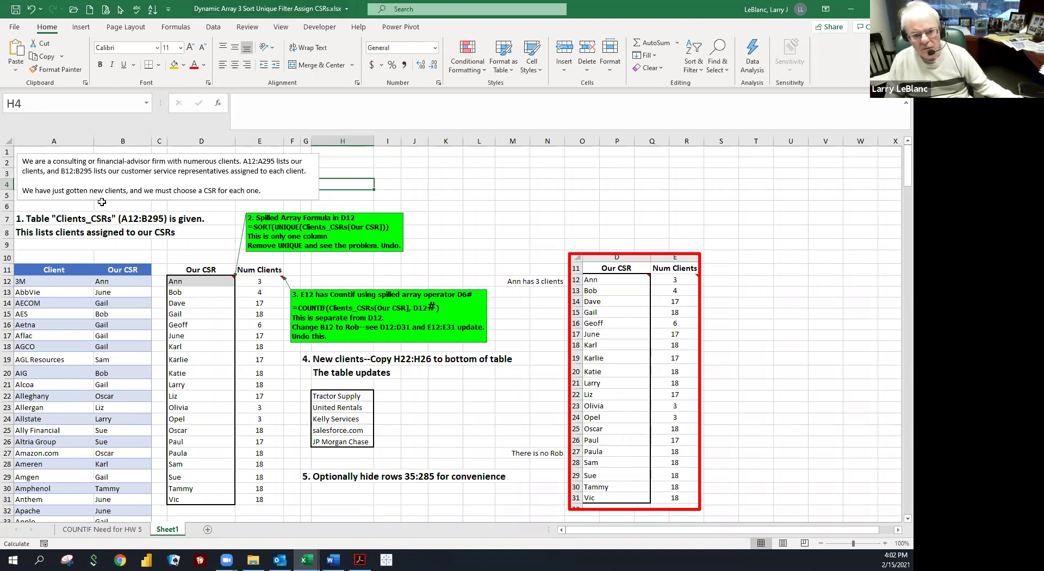
# - Read the opening sentence of the scenario text box and examine the clients in A12:A17
pyautogui.click(45, 164)
pyautogui.moveTo(45, 163); pyautogui.dragTo(185, 166)
pyautogui.click(195, 171)
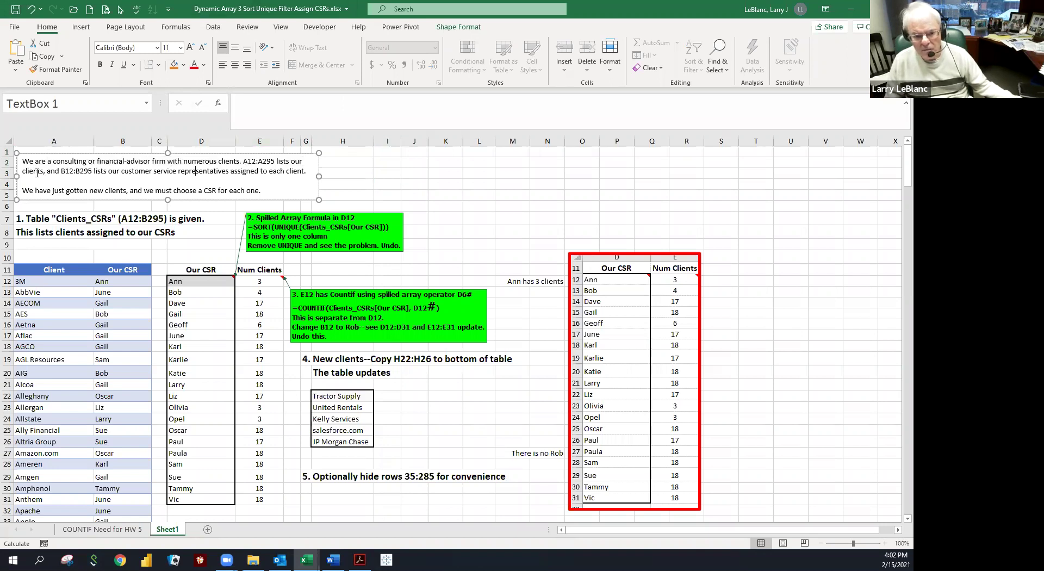
pyautogui.moveTo(31, 280); pyautogui.dragTo(29, 334)
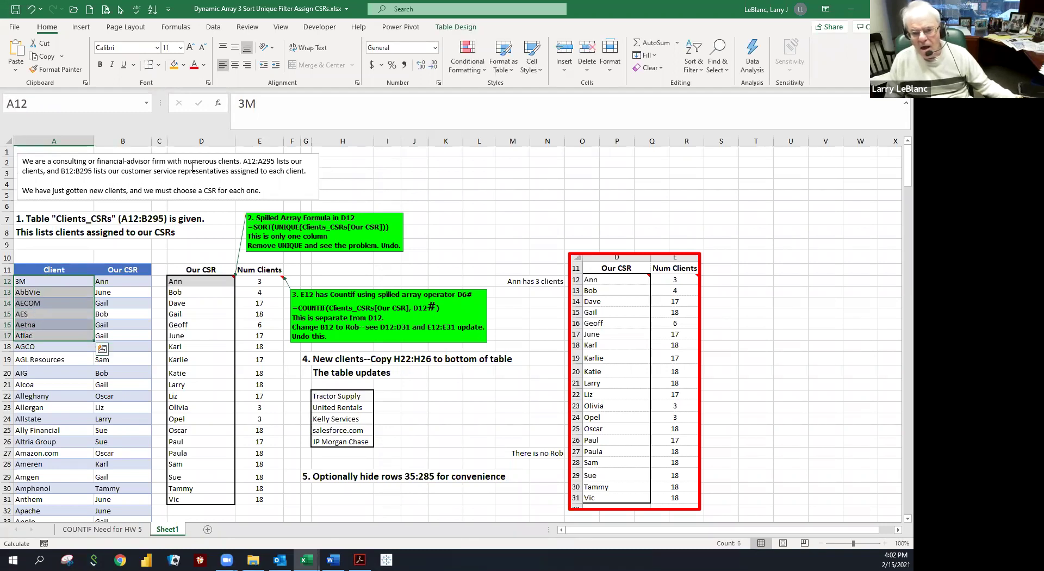
# - Read the scenario's statement on B12:B295 and examine the CSR assignments in rows 13 to 18 of the table
pyautogui.click(63, 172)
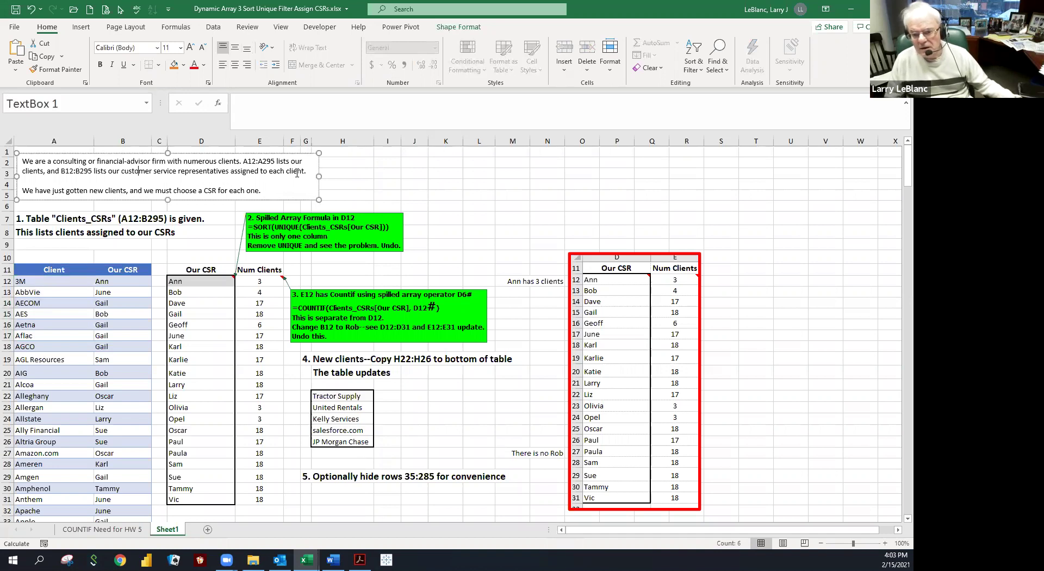
pyautogui.click(101, 285)
pyautogui.moveTo(101, 292); pyautogui.dragTo(72, 304)
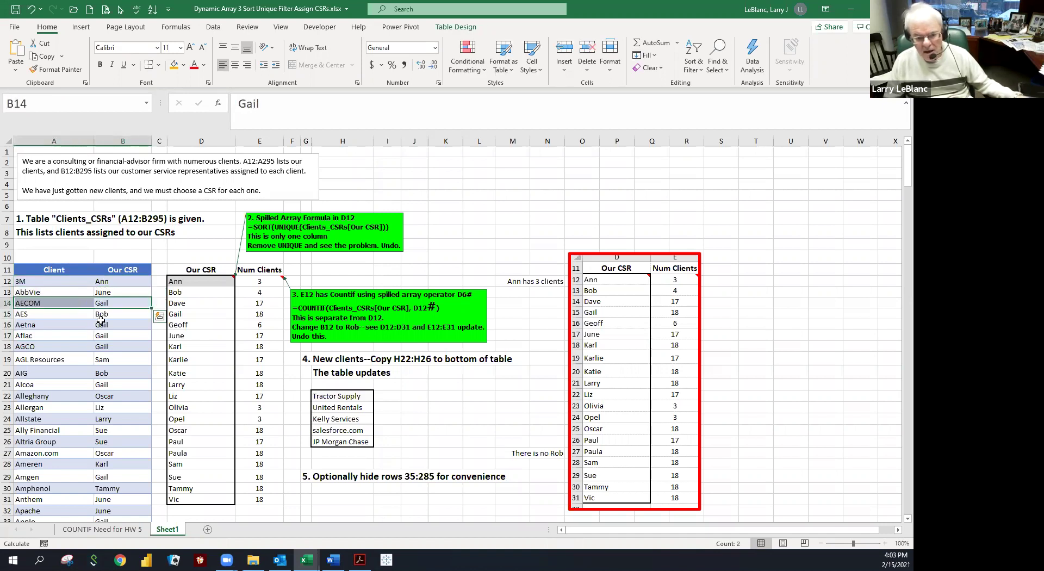
pyautogui.click(100, 321)
pyautogui.click(100, 336)
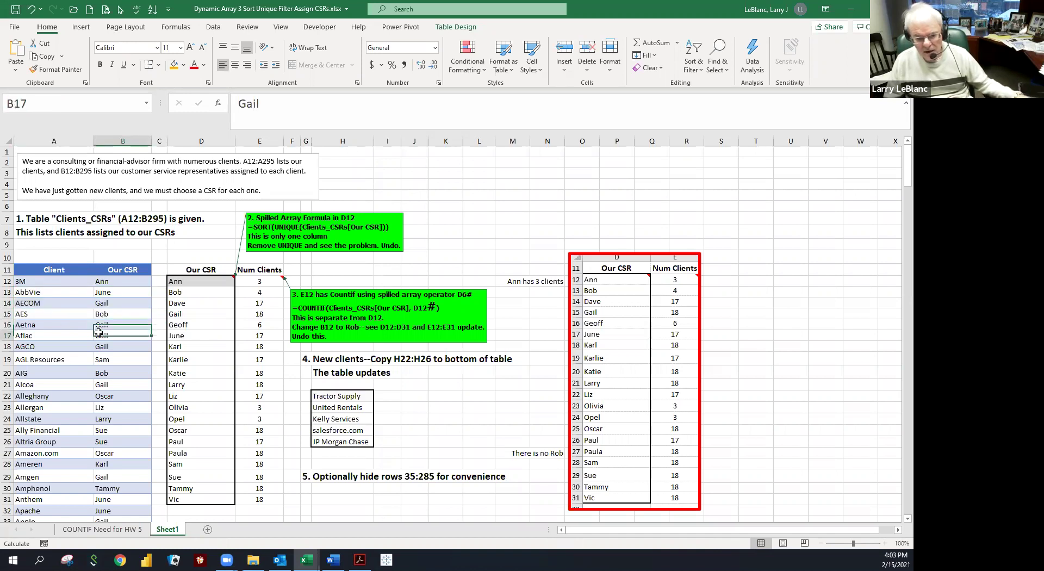
pyautogui.click(101, 345)
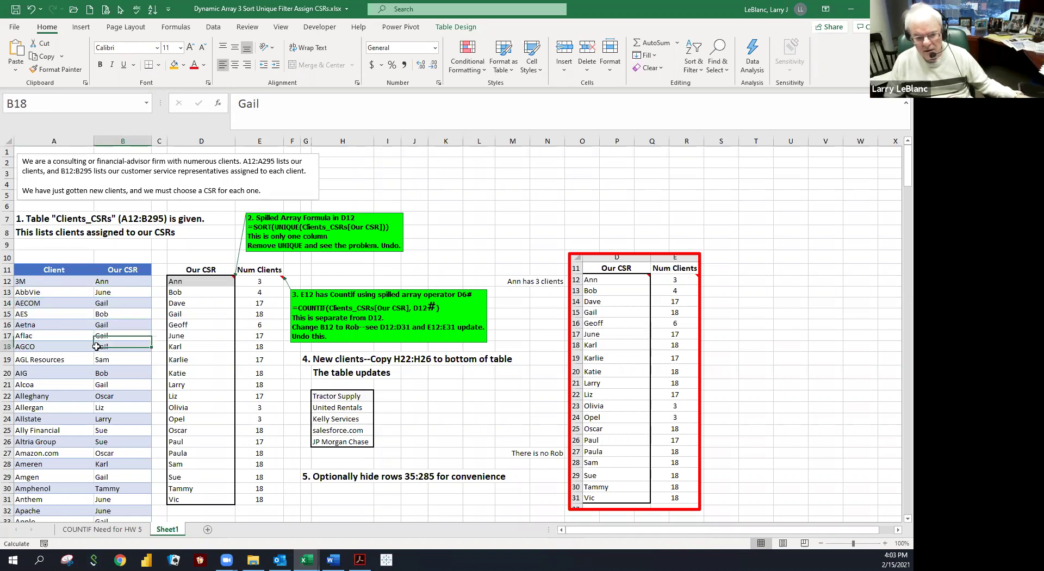
# - Read the scenario's sentence about new clients and examine the new client list in H22:H26
pyautogui.click(60, 198)
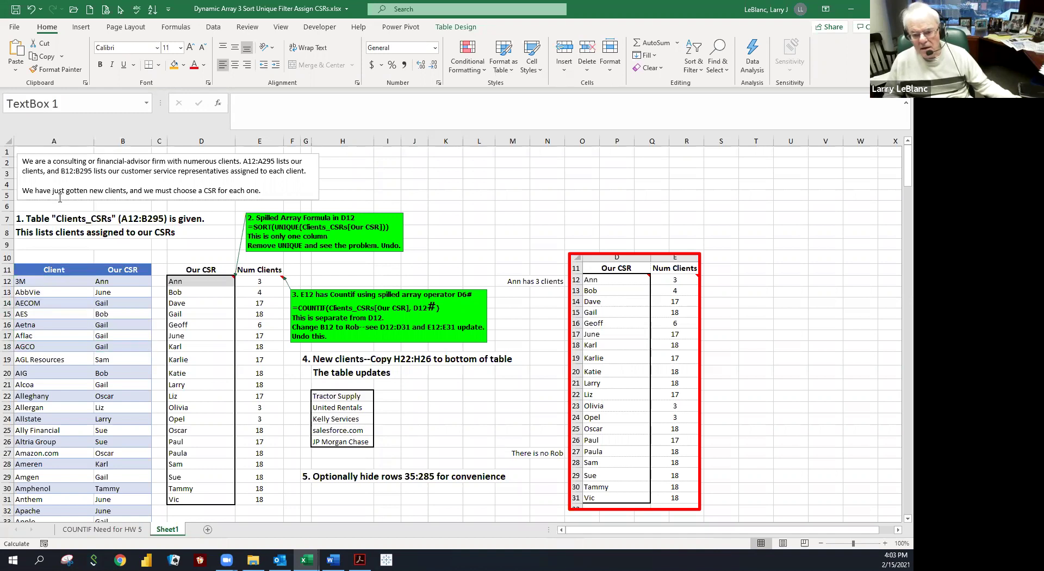
pyautogui.moveTo(329, 398); pyautogui.dragTo(329, 441)
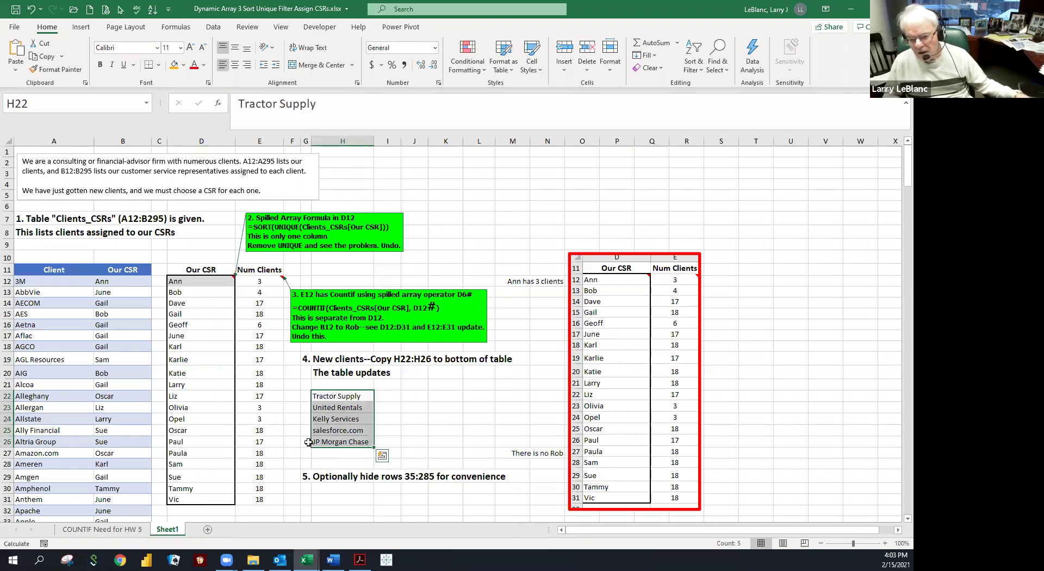
pyautogui.click(308, 439)
pyautogui.click(307, 430)
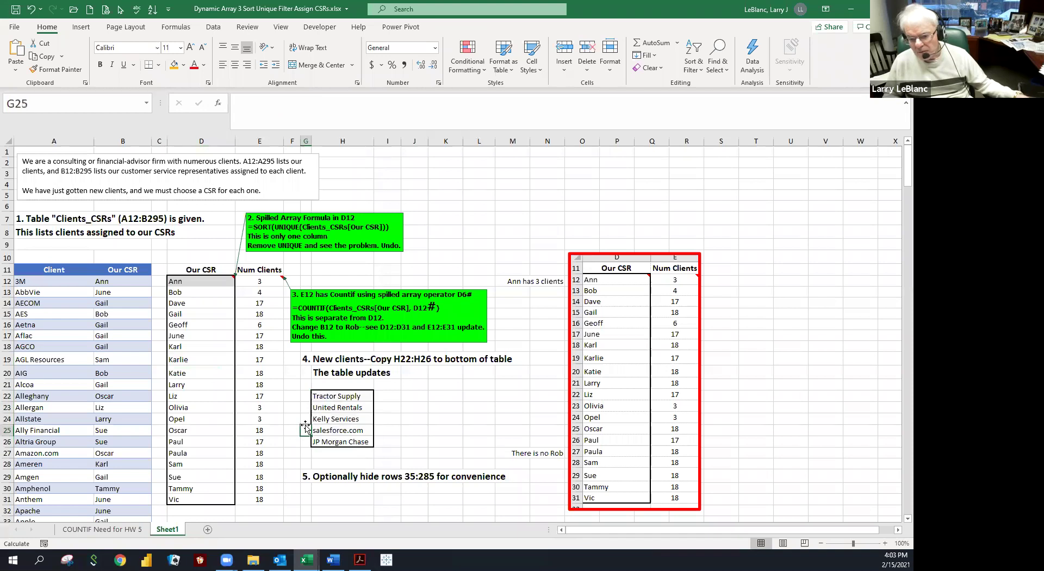
# - Review the new-client list, the scenario text, the table note and the Client and Our CSR columns
pyautogui.click(323, 429)
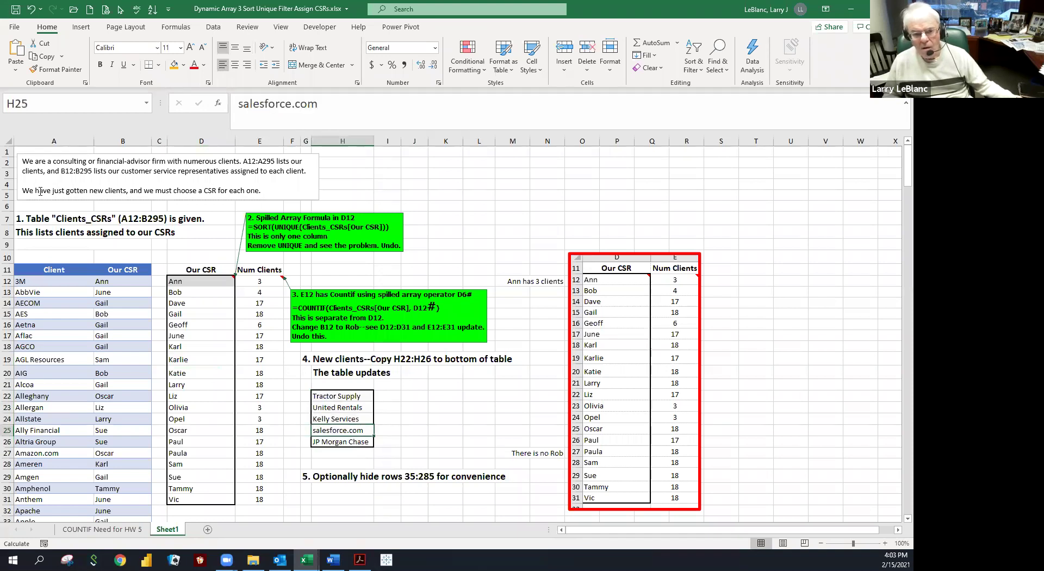
pyautogui.click(238, 194)
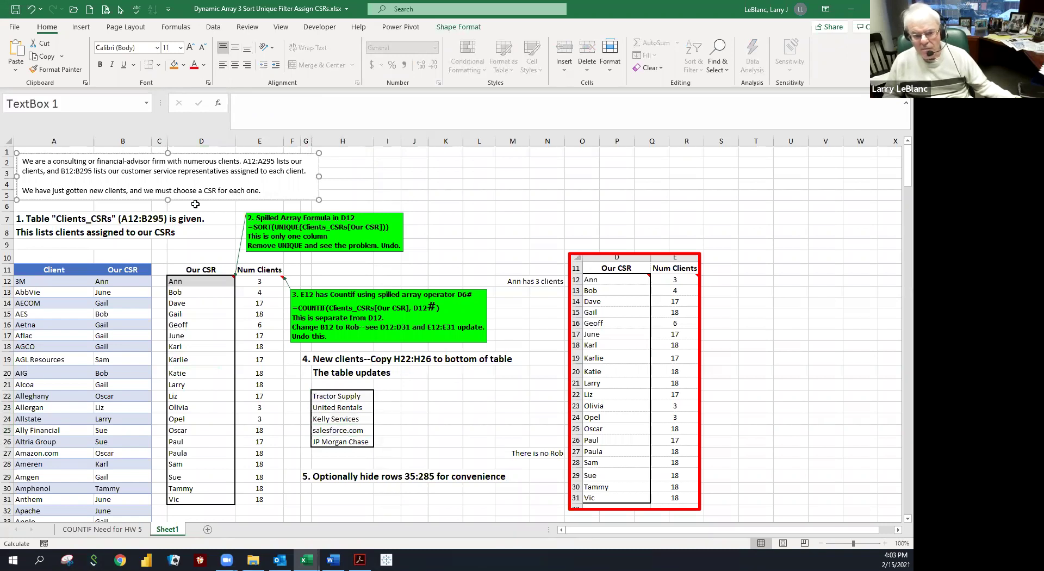
pyautogui.moveTo(31, 219); pyautogui.dragTo(217, 228)
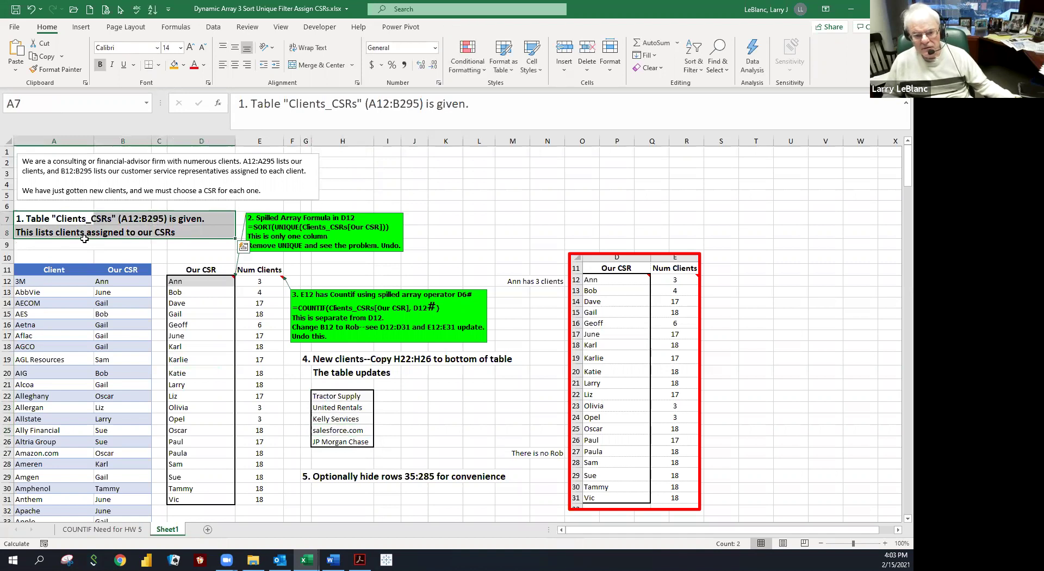
pyautogui.click(50, 291)
pyautogui.click(107, 292)
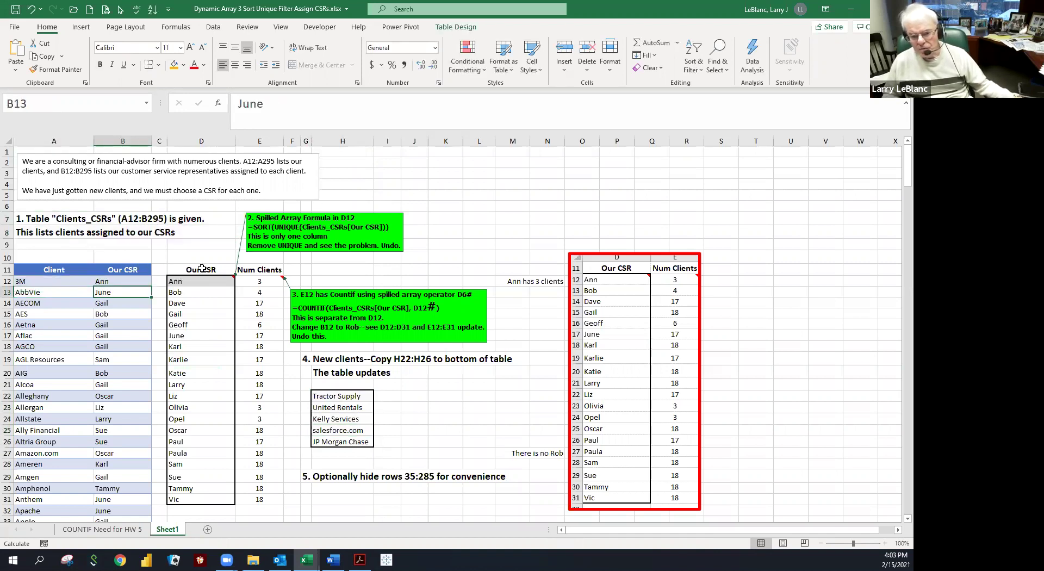
# - Examine the SORT(UNIQUE()) formula in D12, its UNIQUE function and the spilled range D12:D31
pyautogui.click(186, 285)
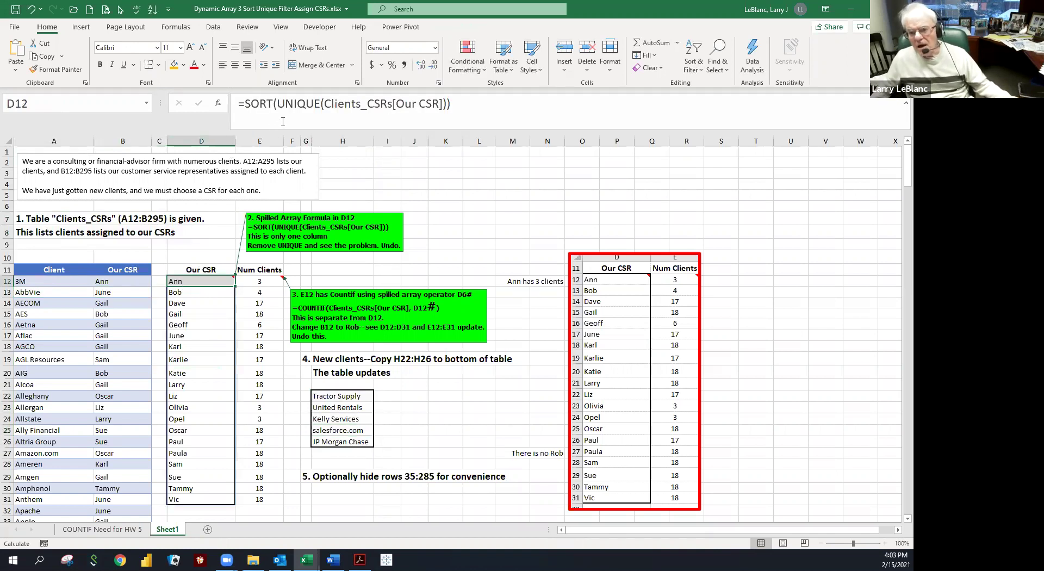
pyautogui.click(325, 106)
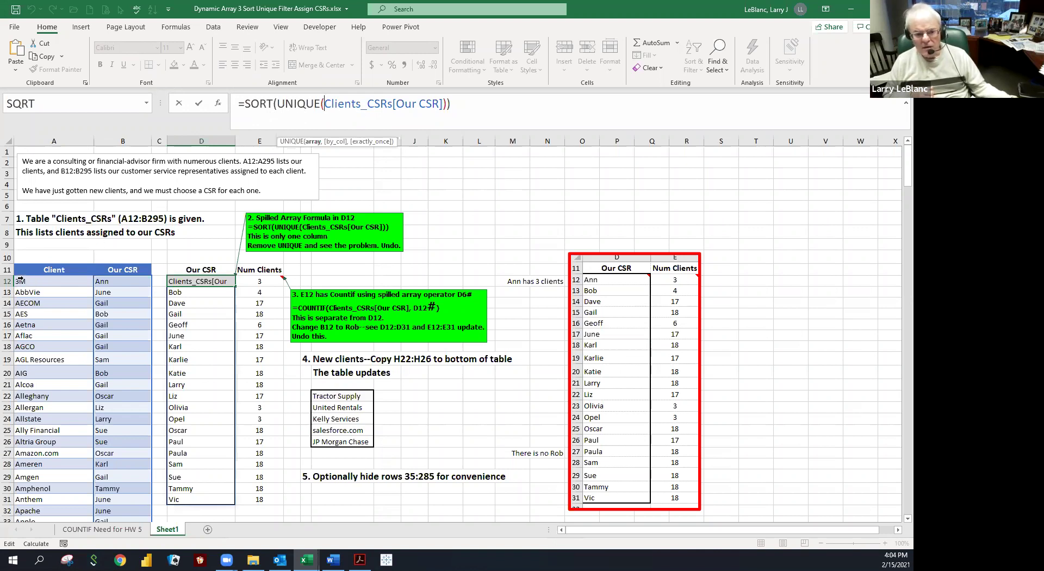
pyautogui.doubleClick(287, 104)
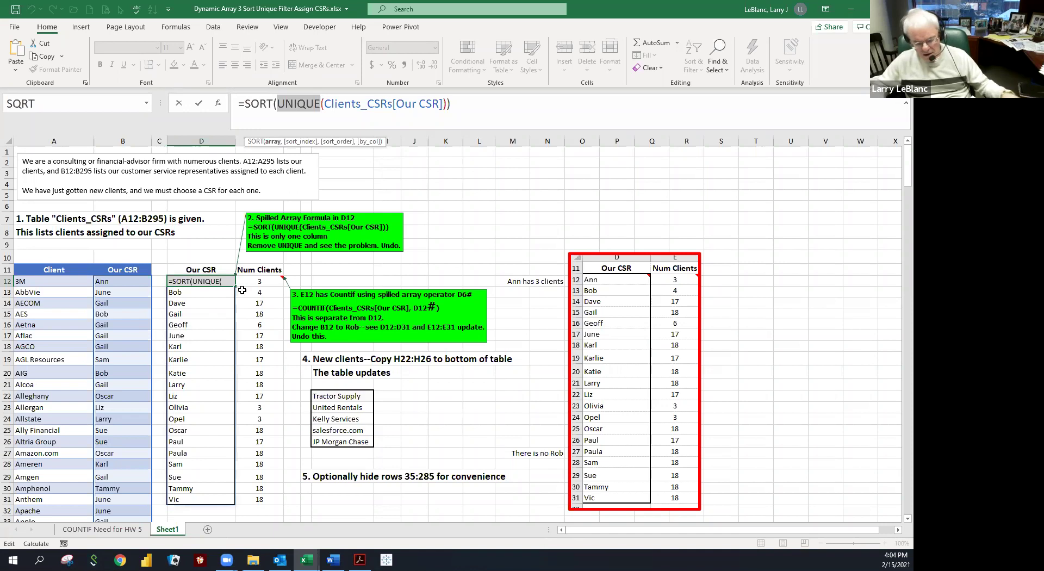
pyautogui.press('Escape')
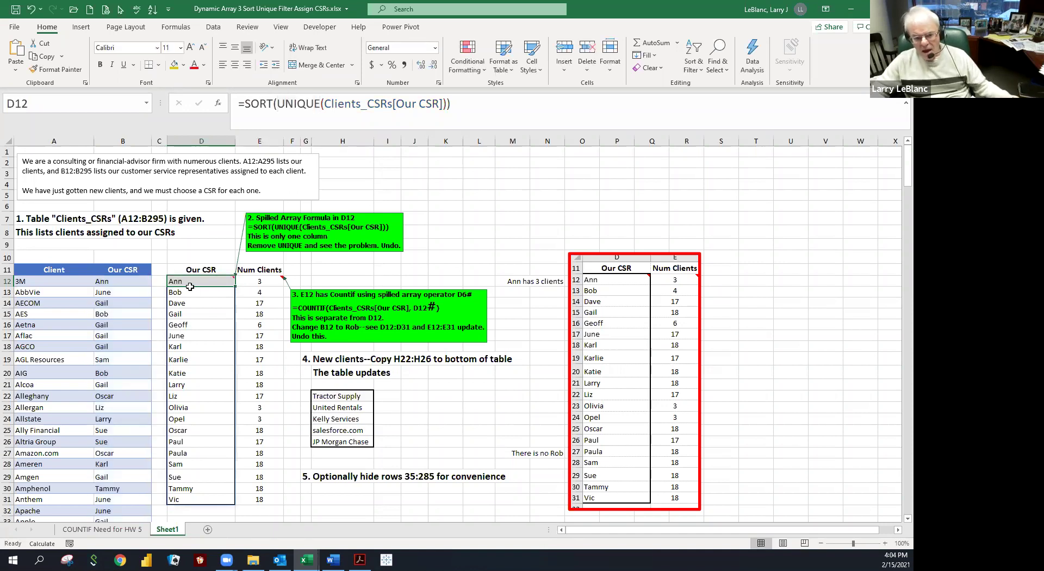
pyautogui.moveTo(190, 287); pyautogui.dragTo(175, 498)
pyautogui.click(206, 280)
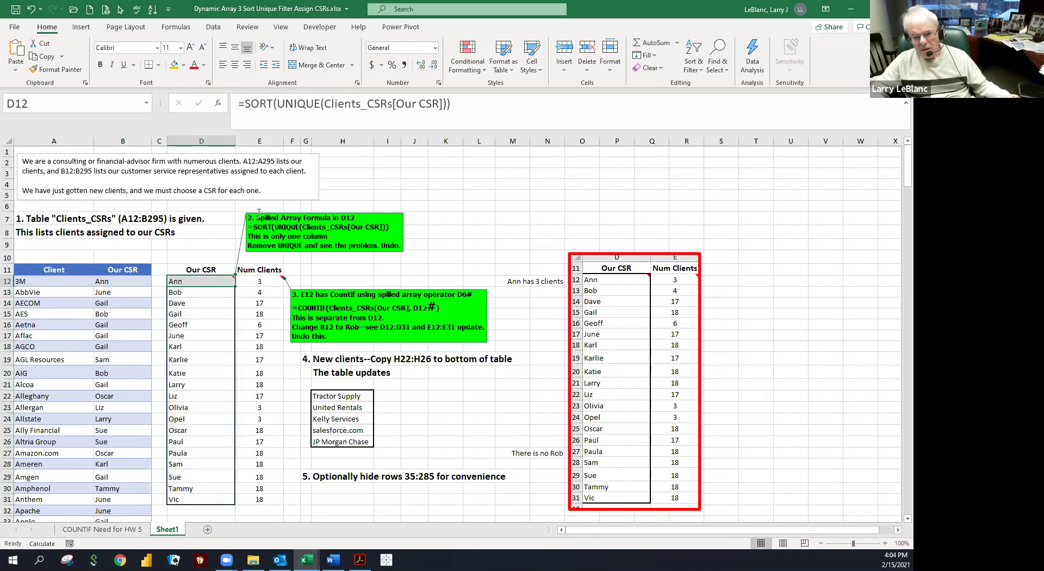
# - Remove UNIQUE from the formula in D12, leaving =SORT((Clients_CSRs[Our CSR]))
pyautogui.doubleClick(294, 107)
pyautogui.press('Delete')
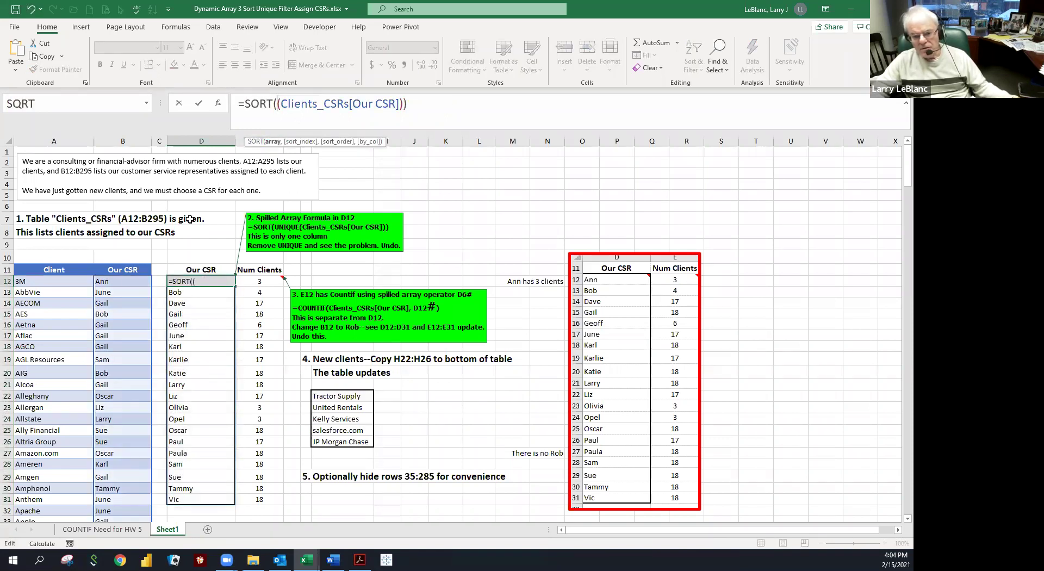
pyautogui.hotkey('ctrl', 'Return')
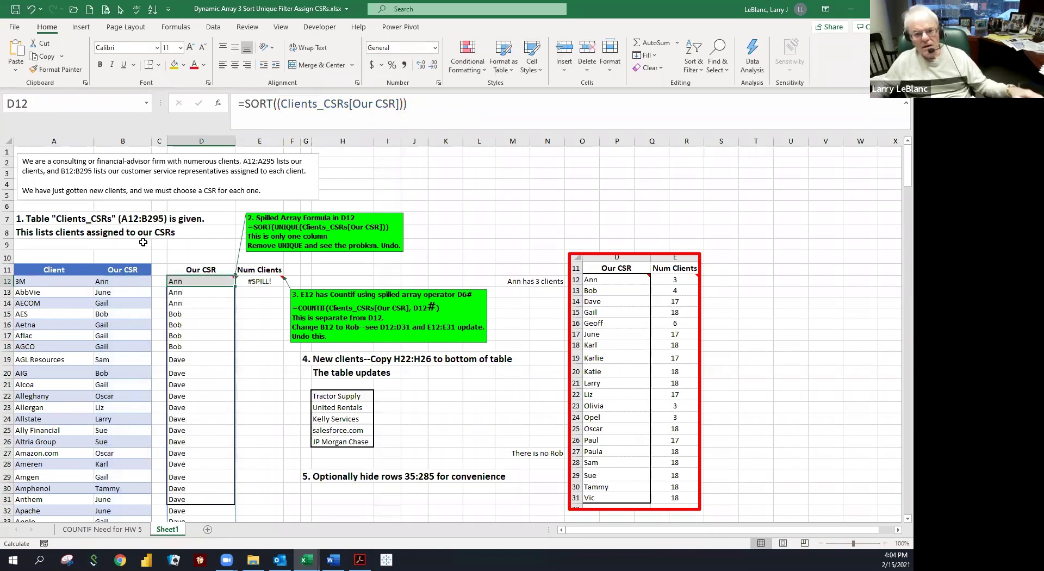
# - Examine the spilled CSR list down column D for repeated names and return to its start
pyautogui.click(175, 311)
pyautogui.click(187, 327)
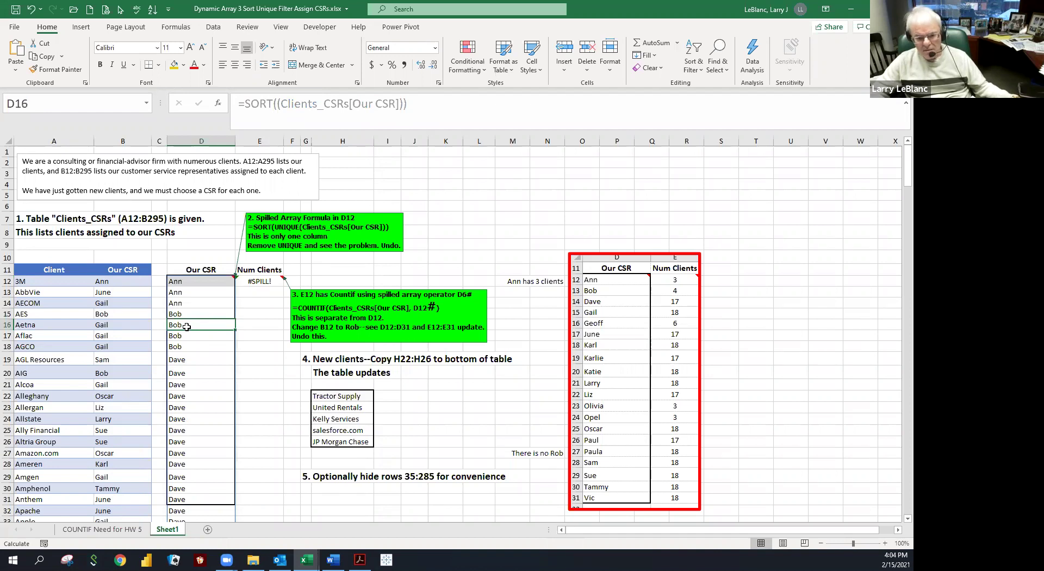
pyautogui.press('pagedown')
pyautogui.press('pagedown')
pyautogui.press('pagedown')
pyautogui.press('pagedown')
pyautogui.press('pagedown')
pyautogui.press('pagedown')
pyautogui.press('pagedown')
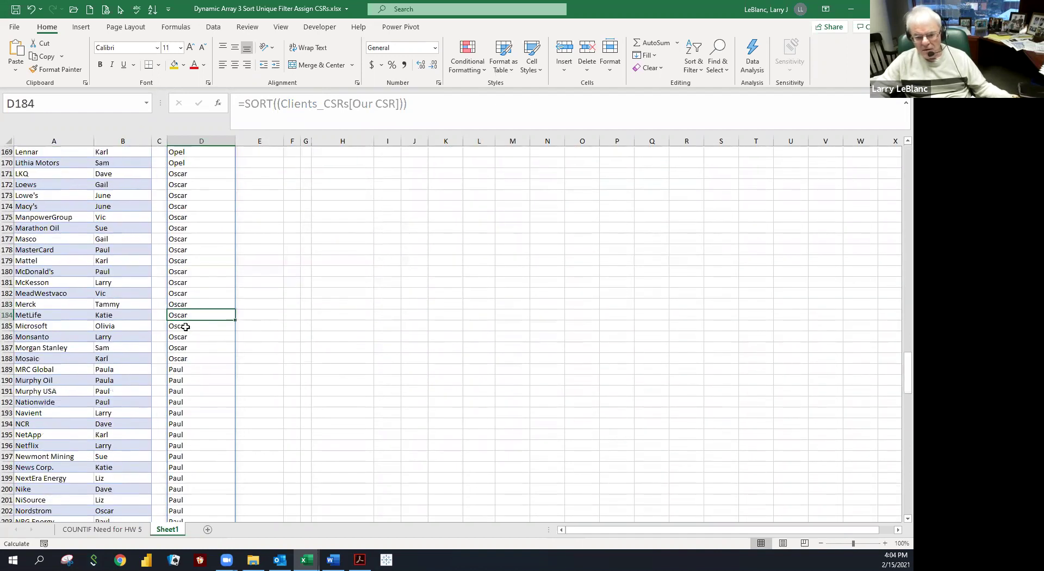
pyautogui.press('pagedown')
pyautogui.press('pagedown')
pyautogui.press('pageup')
pyautogui.press('pageup')
pyautogui.press('pageup')
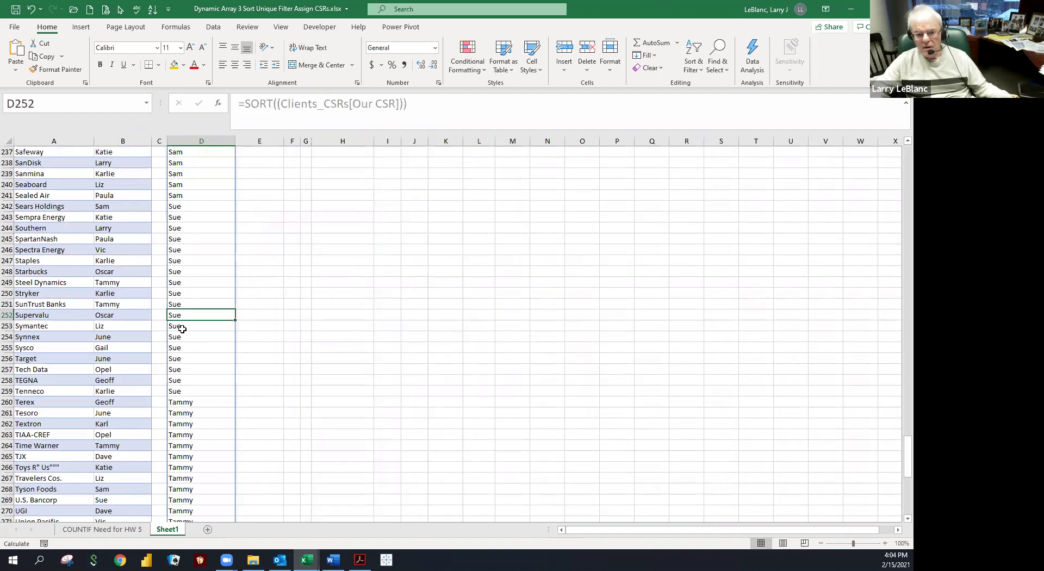
pyautogui.hotkey('ctrl', 'Up')
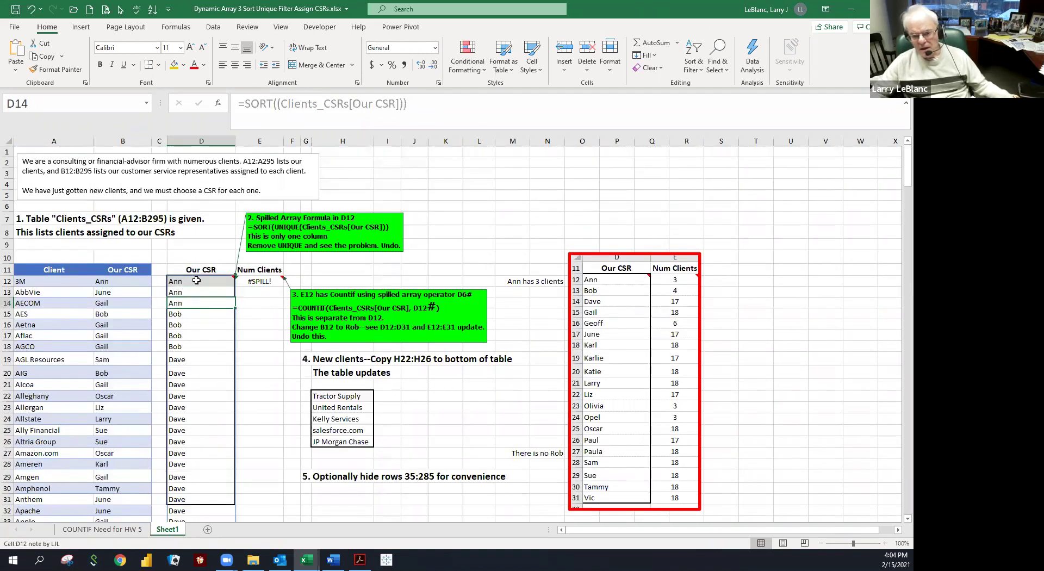
# - Undo the removal of UNIQUE from the D12 formula and inspect the arguments inside SORT
pyautogui.click(196, 281)
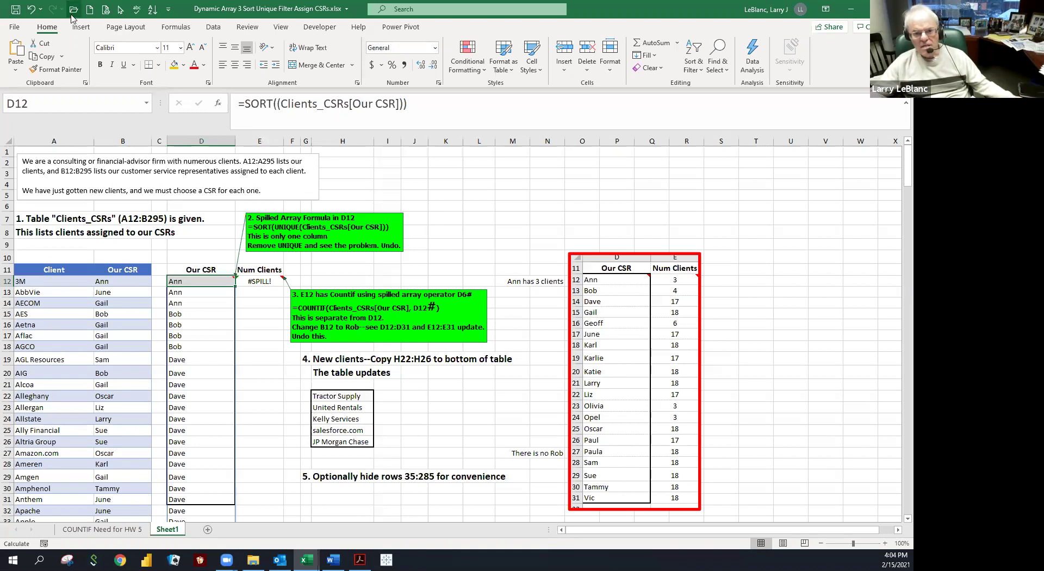
pyautogui.click(31, 9)
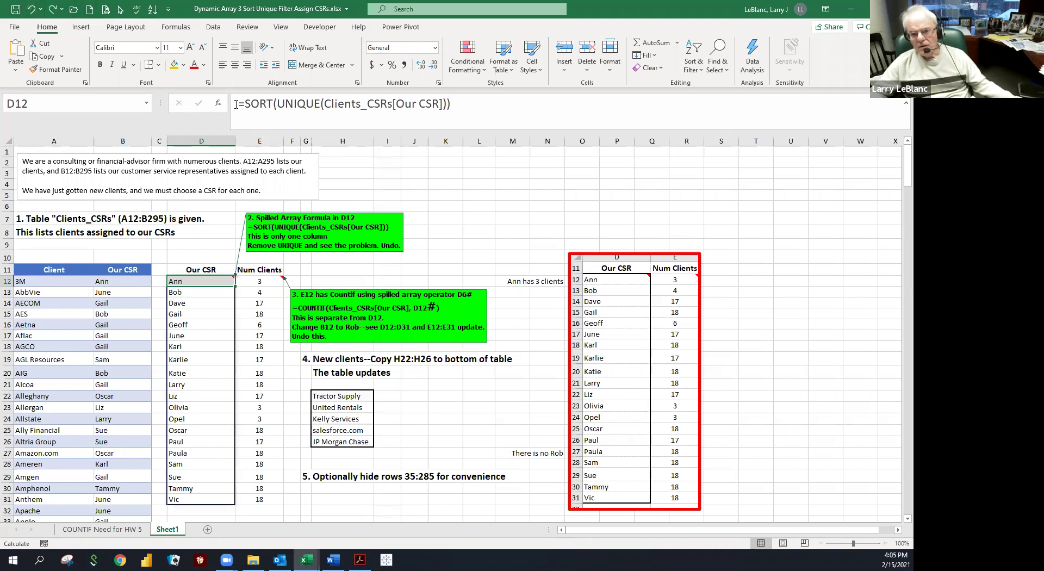
pyautogui.click(294, 104)
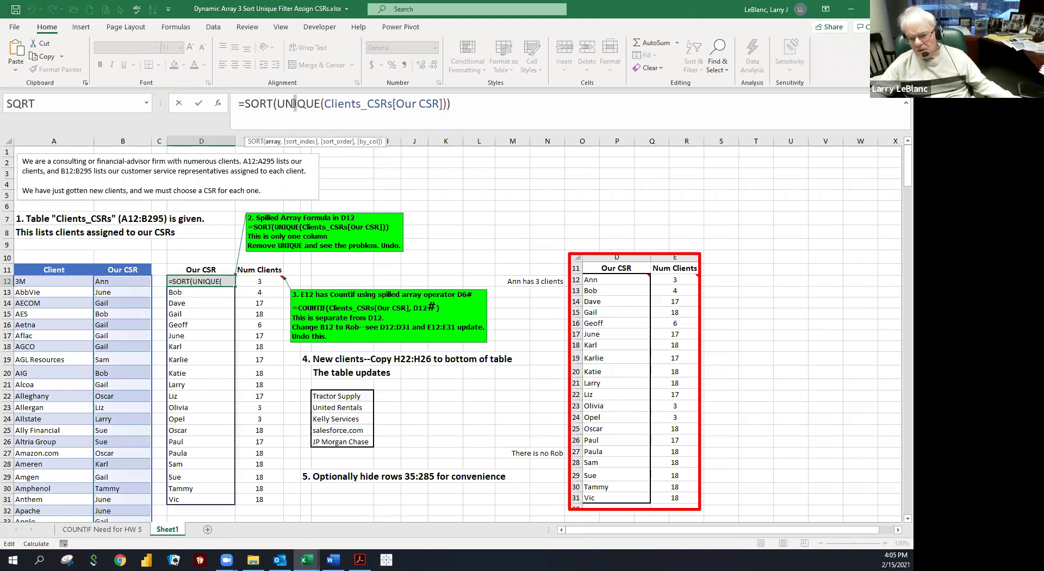
pyautogui.moveTo(322, 104); pyautogui.dragTo(456, 105)
pyautogui.press('Escape')
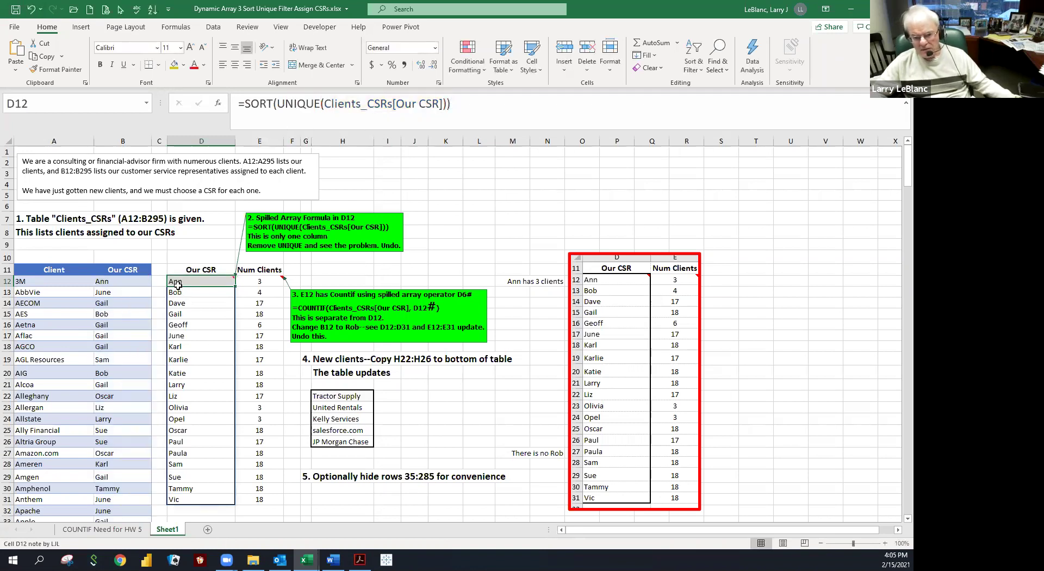
# - Compare the CSRs in column D with their matching Num Clients values in column E for rows 12 to 18
pyautogui.press('Right')
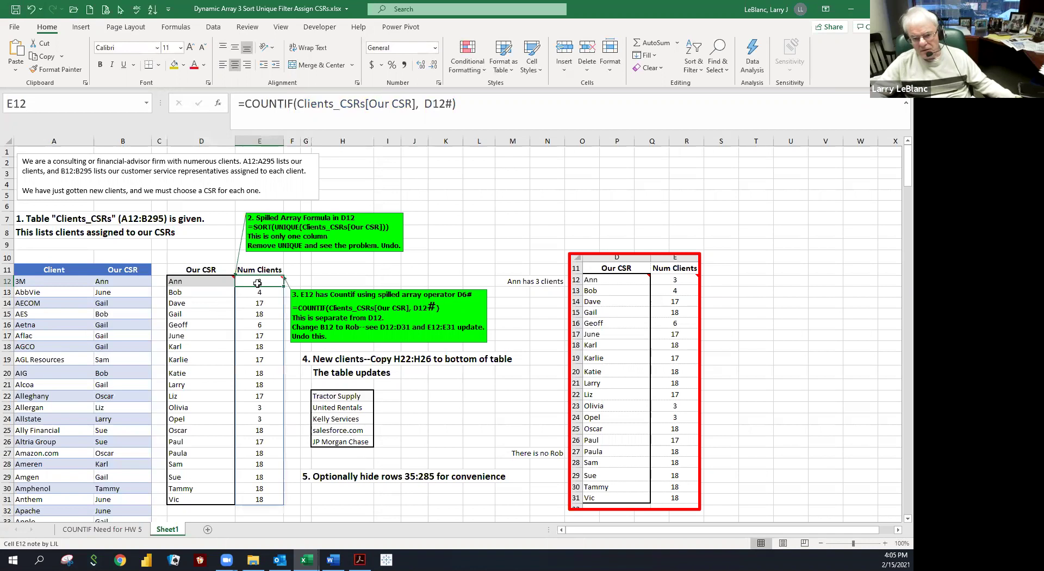
pyautogui.press('Left')
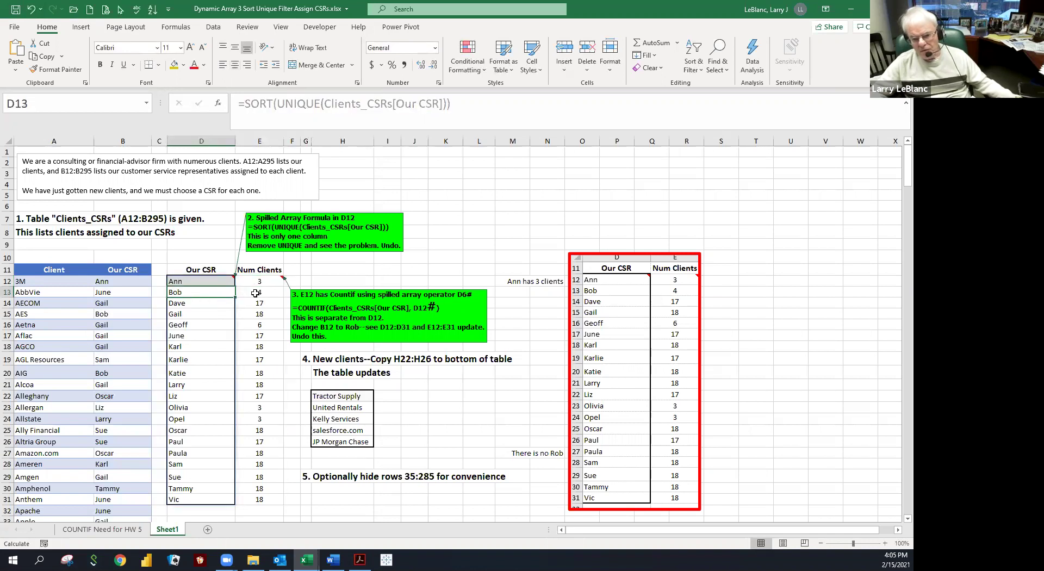
pyautogui.click(251, 293)
pyautogui.click(187, 301)
pyautogui.press('Right')
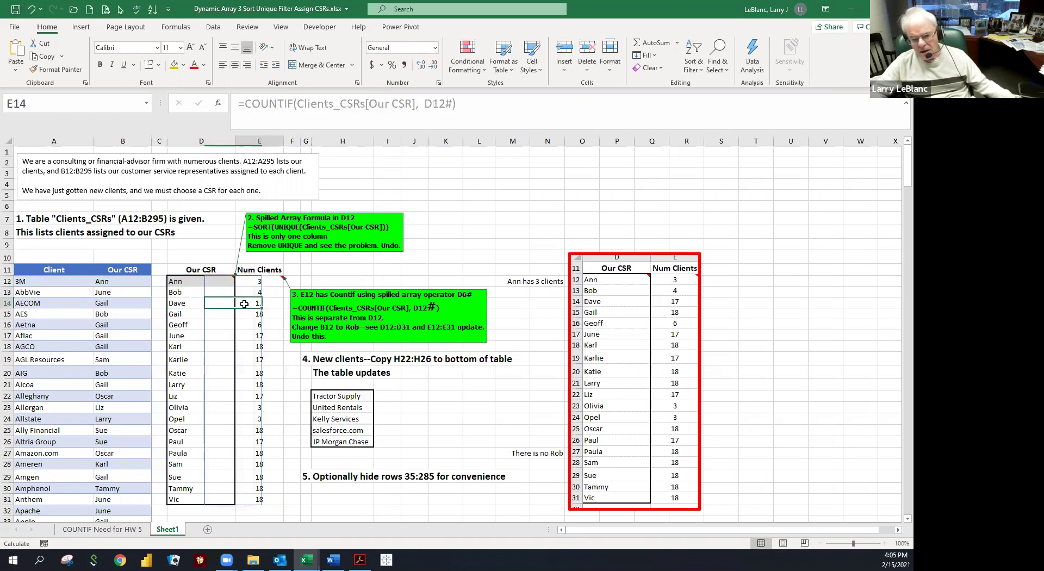
pyautogui.click(183, 308)
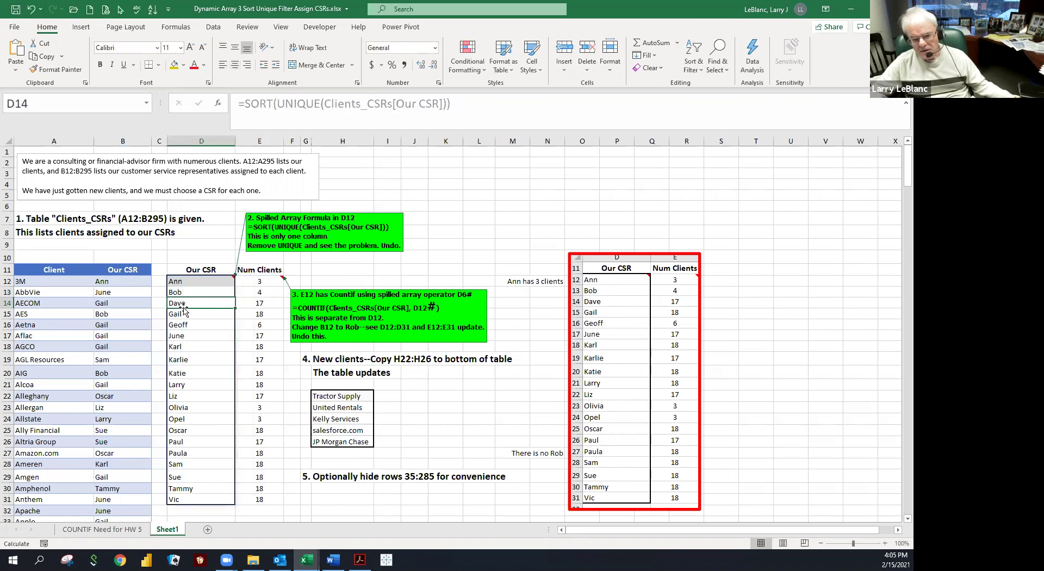
pyautogui.click(174, 339)
pyautogui.moveTo(175, 338); pyautogui.dragTo(253, 346)
pyautogui.click(230, 346)
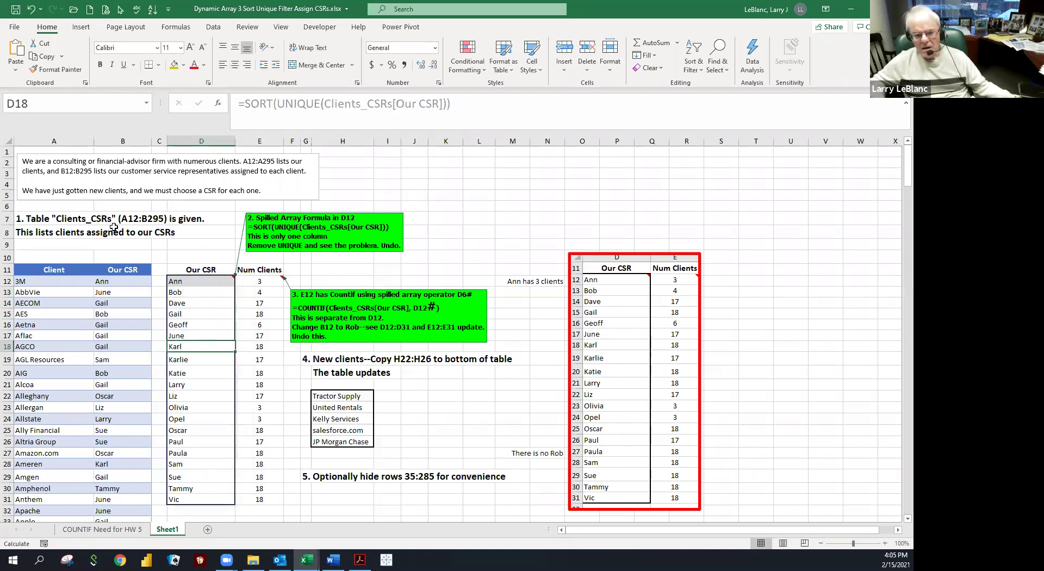
# - Review the Clients_CSRs table note and the two spilled ranges D12:D31 and E12:E31
pyautogui.moveTo(30, 219); pyautogui.dragTo(176, 238)
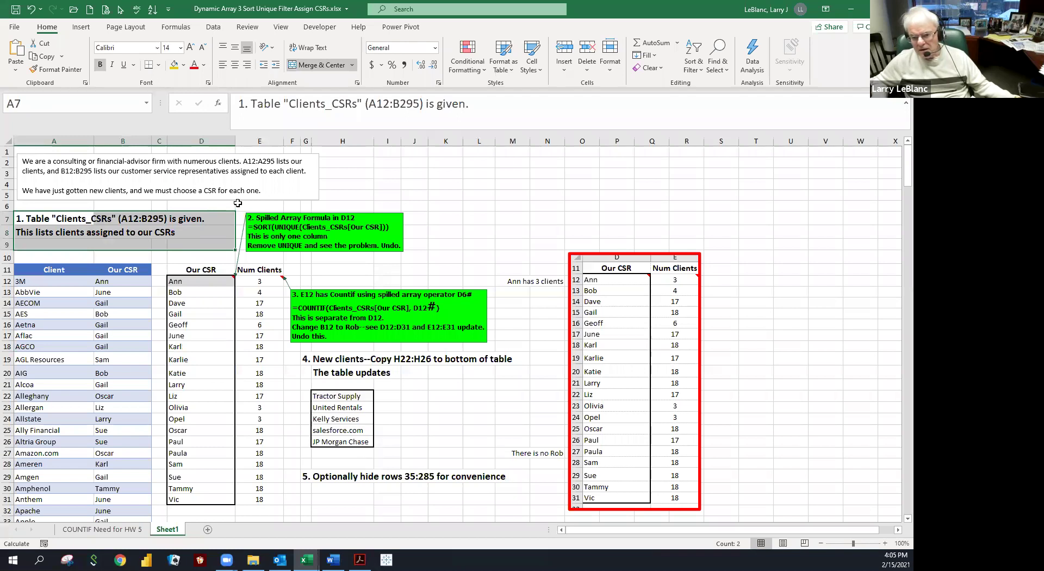
pyautogui.click(237, 204)
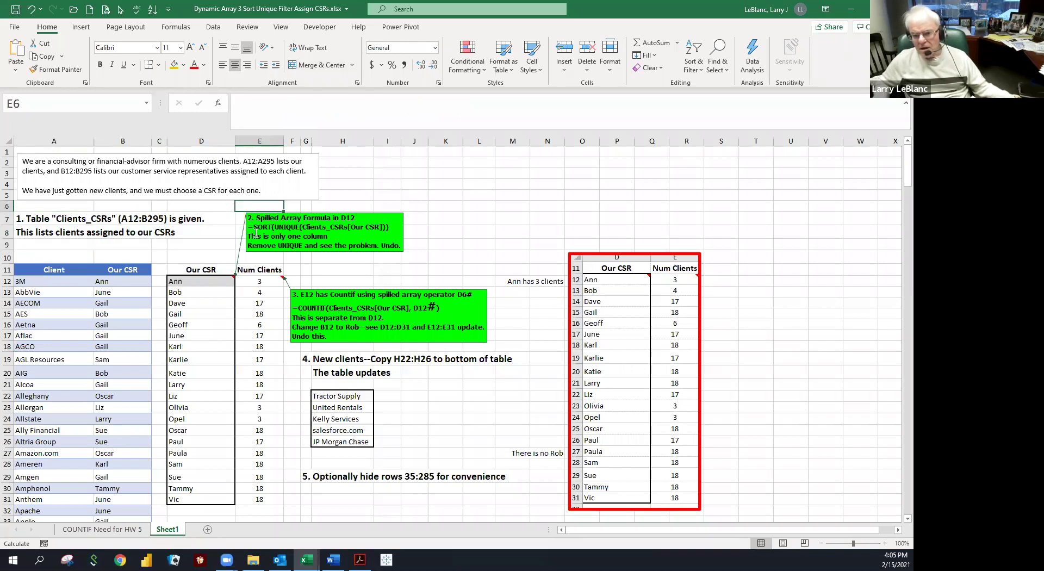
pyautogui.moveTo(220, 280); pyautogui.dragTo(198, 498)
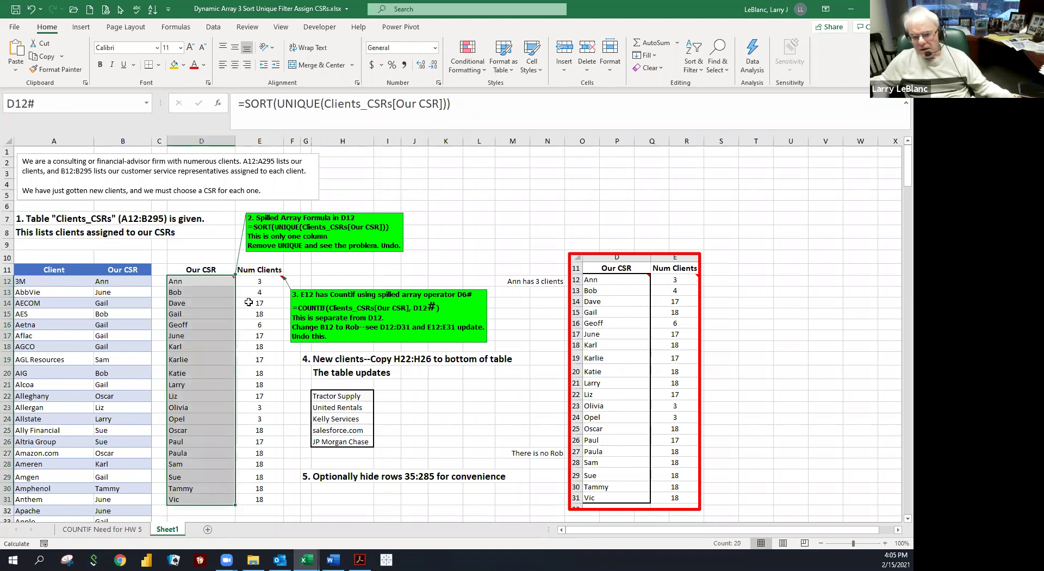
pyautogui.moveTo(256, 279); pyautogui.dragTo(248, 492)
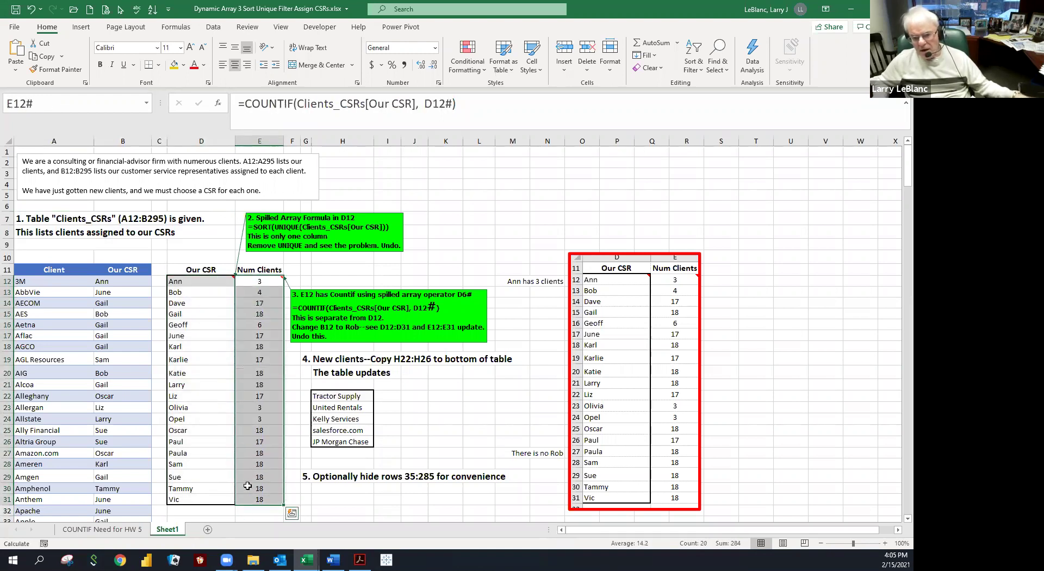
# - Remove the spill operator # from the formula in E12, making it =COUNTIF(Clients_CSRs[Our CSR], D12)
pyautogui.click(256, 284)
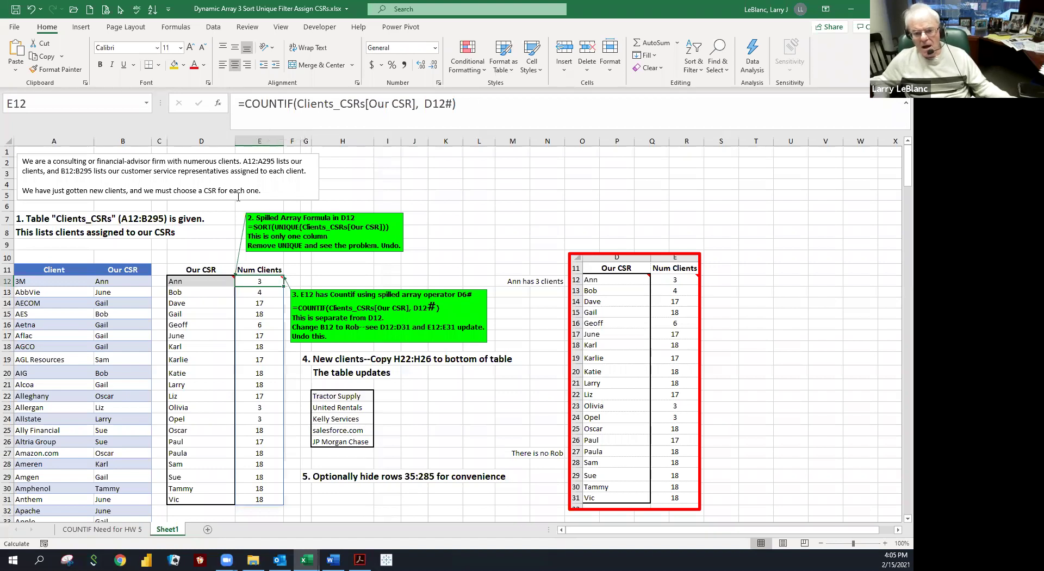
pyautogui.click(445, 104)
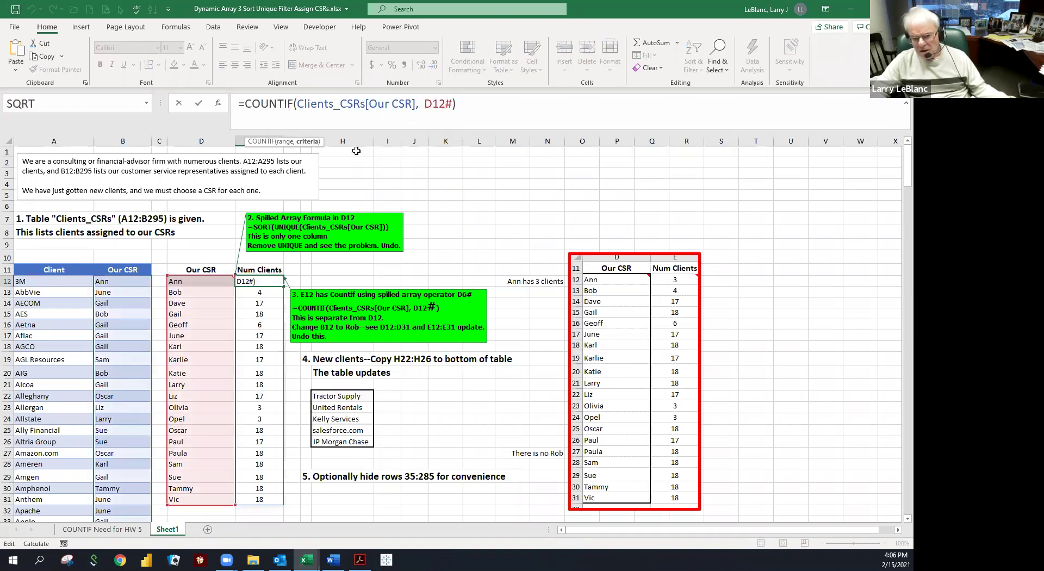
pyautogui.press('Delete')
pyautogui.hotkey('ctrl', 'Return')
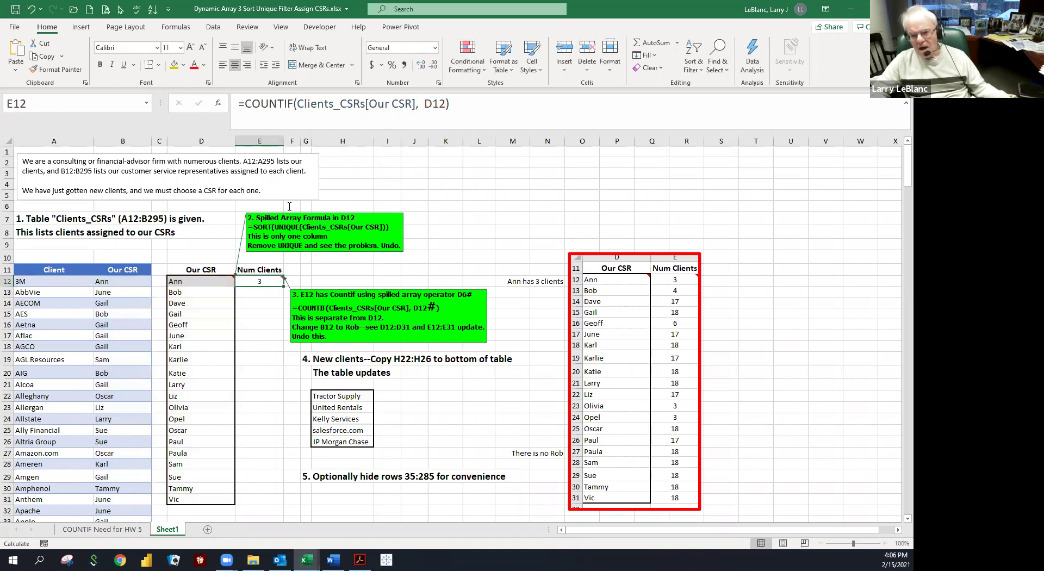
# - Inspect the COUNTIF range argument in E12 and the full spilled CSR list in D12:D31
pyautogui.click(267, 104)
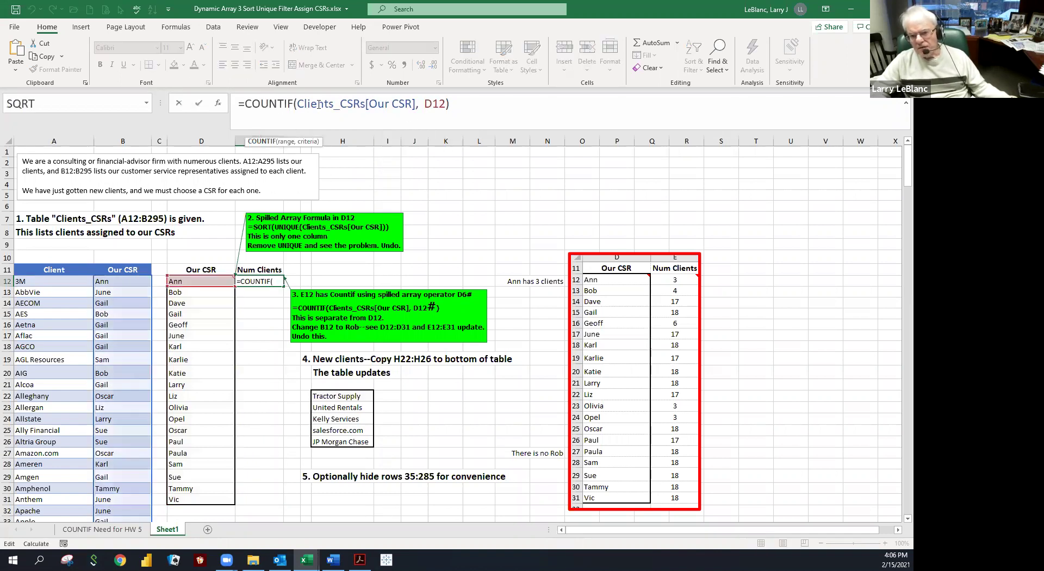
pyautogui.click(378, 104)
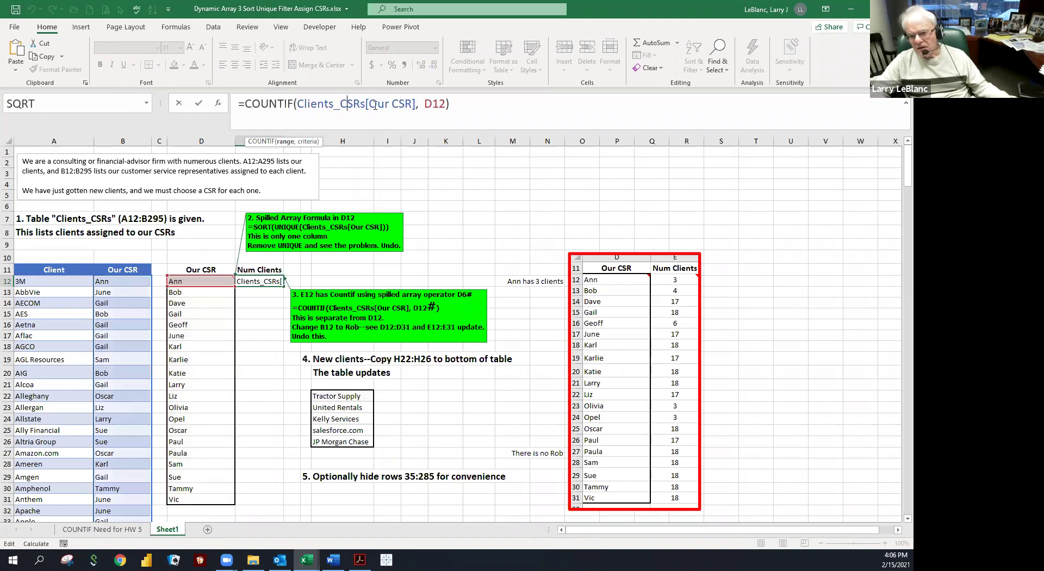
pyautogui.press('Escape')
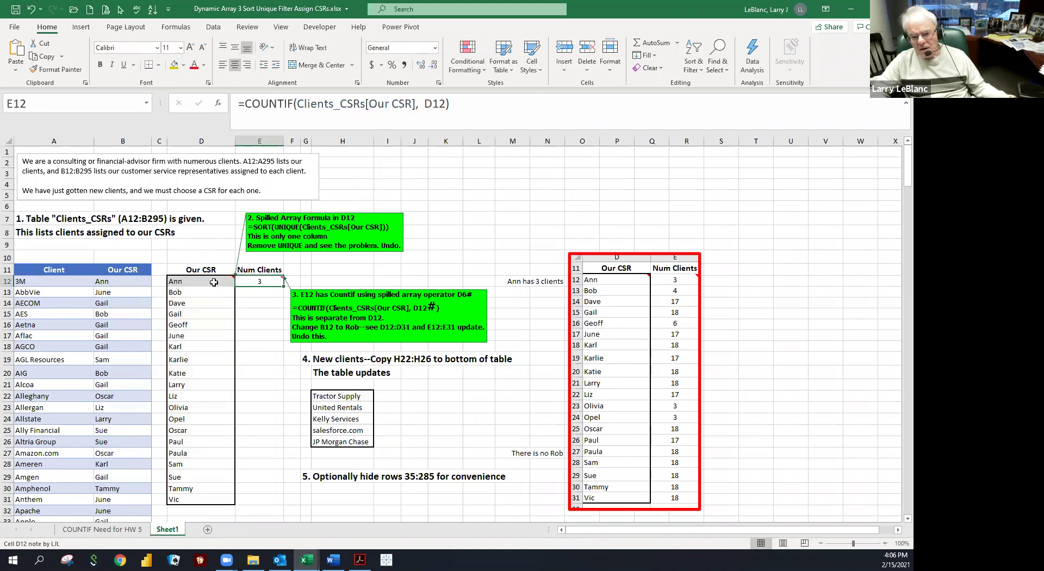
pyautogui.moveTo(197, 281); pyautogui.dragTo(199, 501)
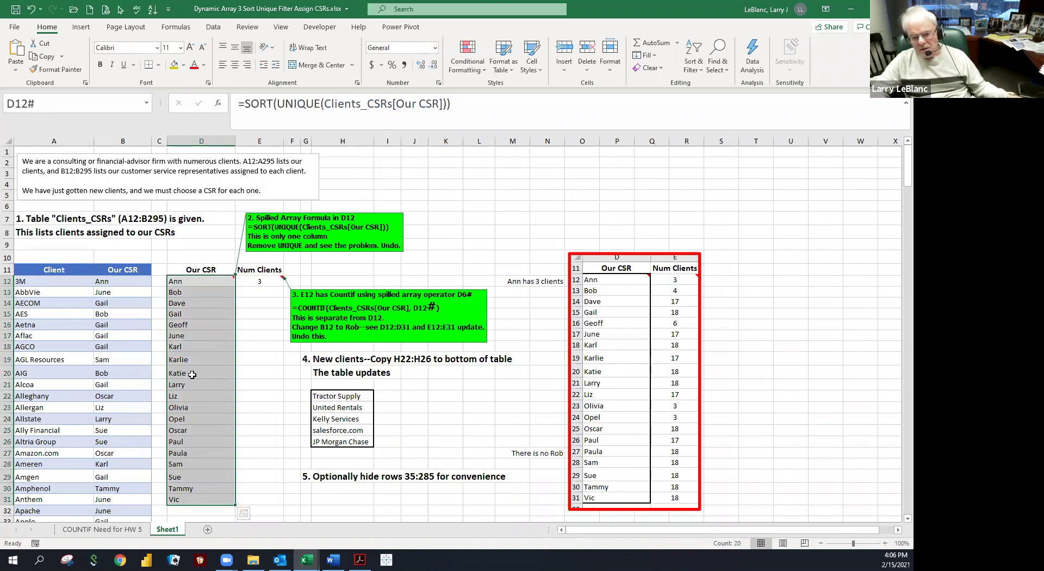
# - Restore the spill operator in the E12 formula, making it =COUNTIF(Clients_CSRs[Our CSR], D12#)
pyautogui.click(186, 283)
pyautogui.moveTo(185, 282); pyautogui.dragTo(178, 495)
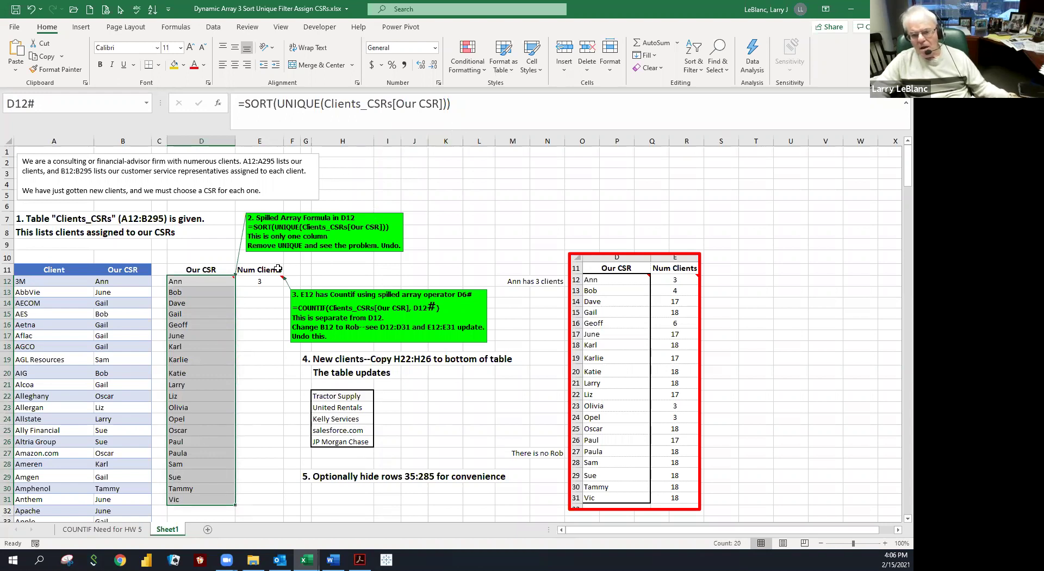
pyautogui.click(259, 282)
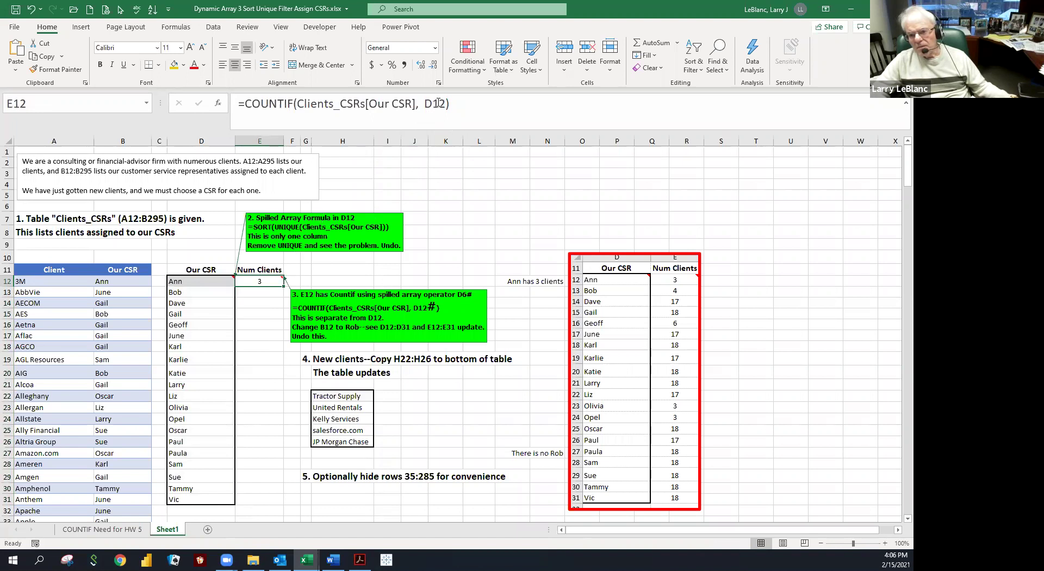
pyautogui.click(443, 104)
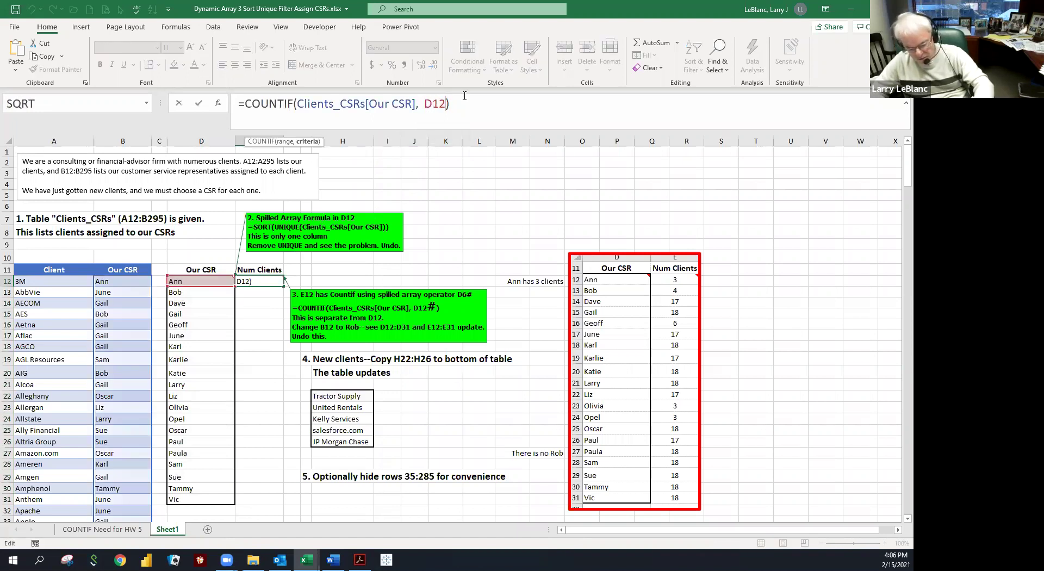
pyautogui.write('#')
pyautogui.hotkey('ctrl', 'Return')
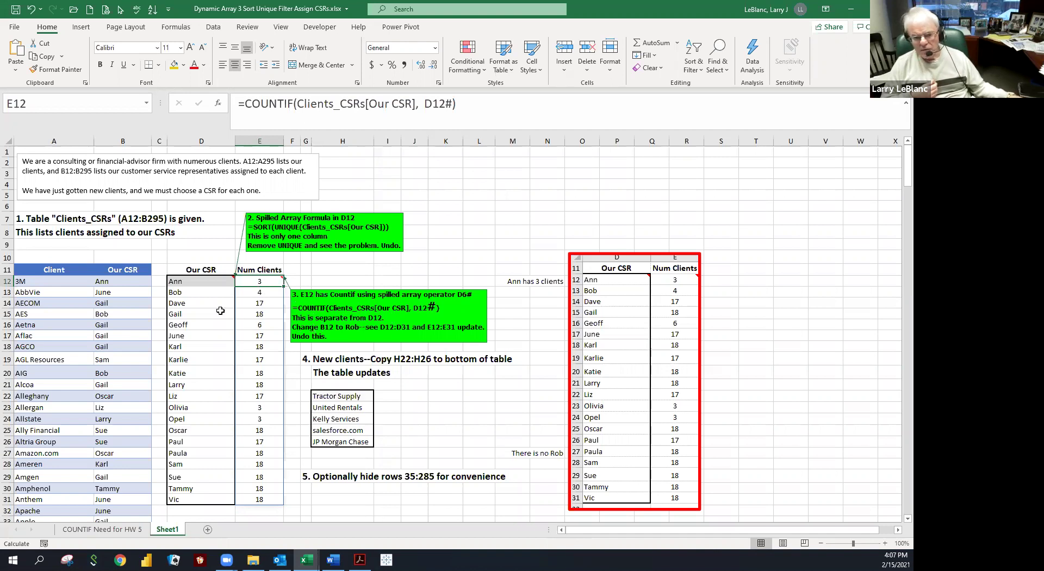
# - Replace the CSR assigned to client 3M in B12 with a new representative's first name
pyautogui.click(115, 284)
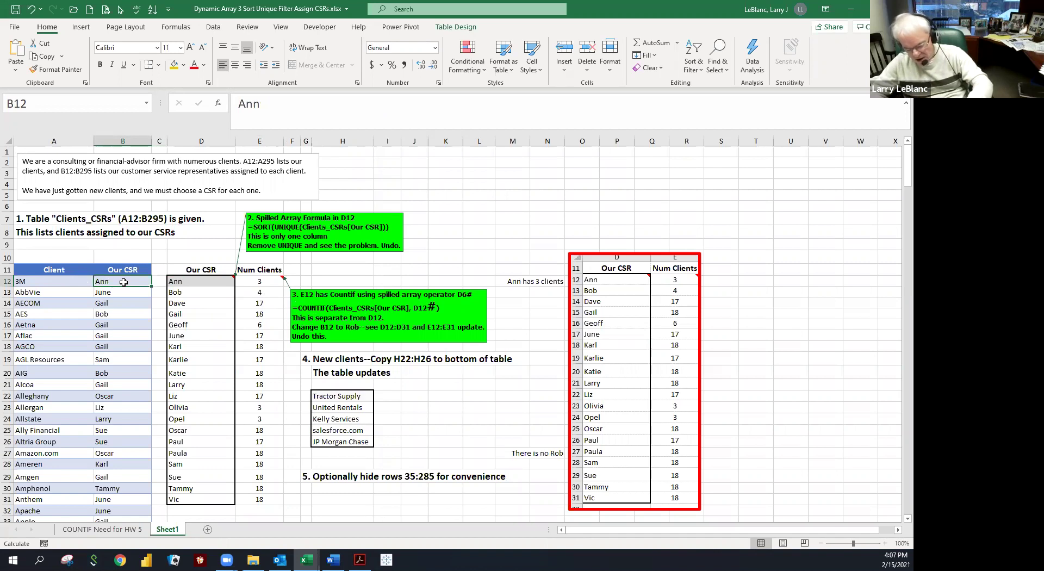
pyautogui.write('ROB')
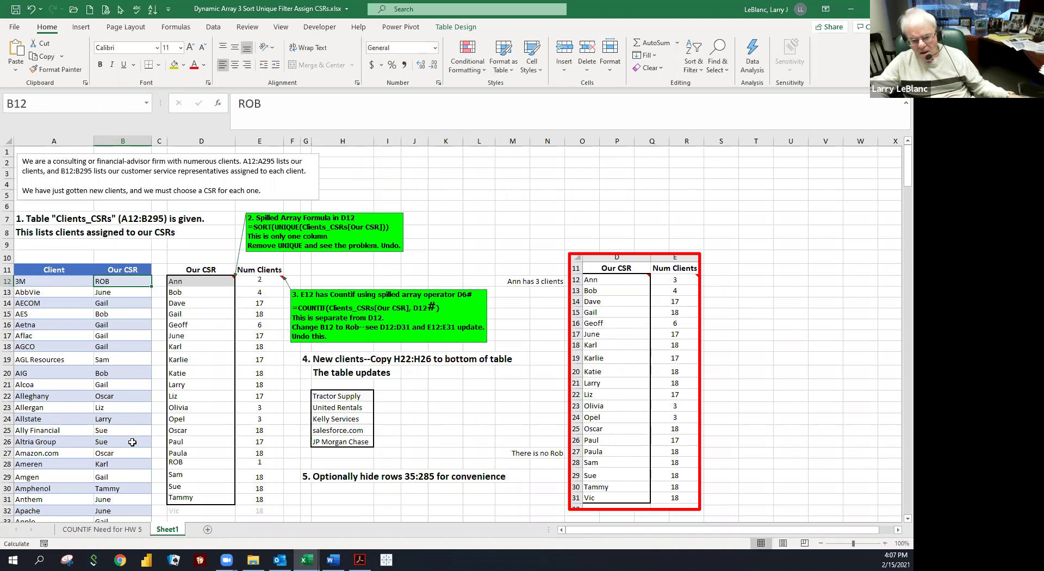
pyautogui.hotkey('ctrl', 'Return')
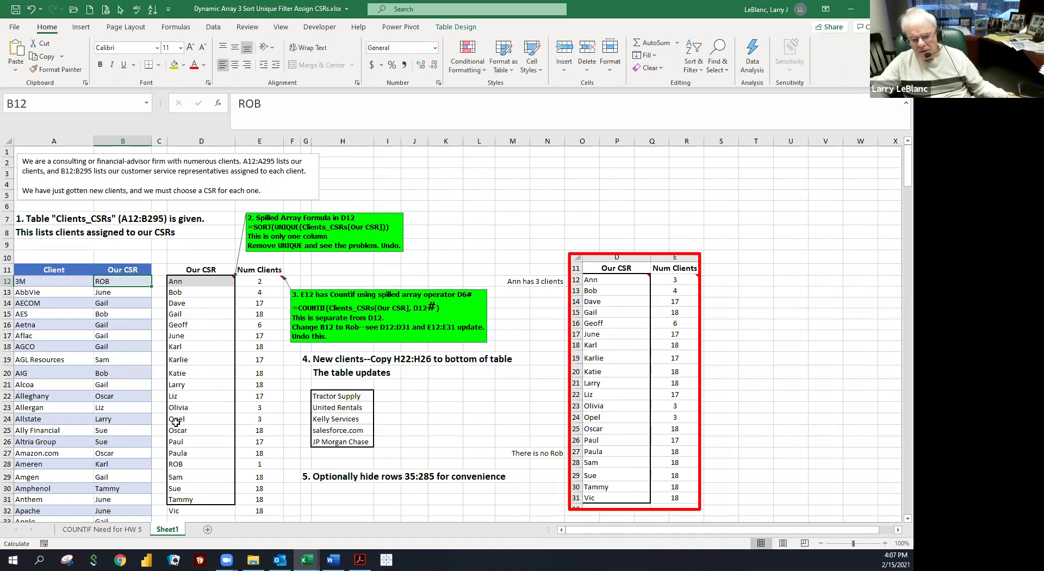
# - Highlight the new representative's row D28:E28 with an orange fill
pyautogui.moveTo(170, 462); pyautogui.dragTo(248, 468)
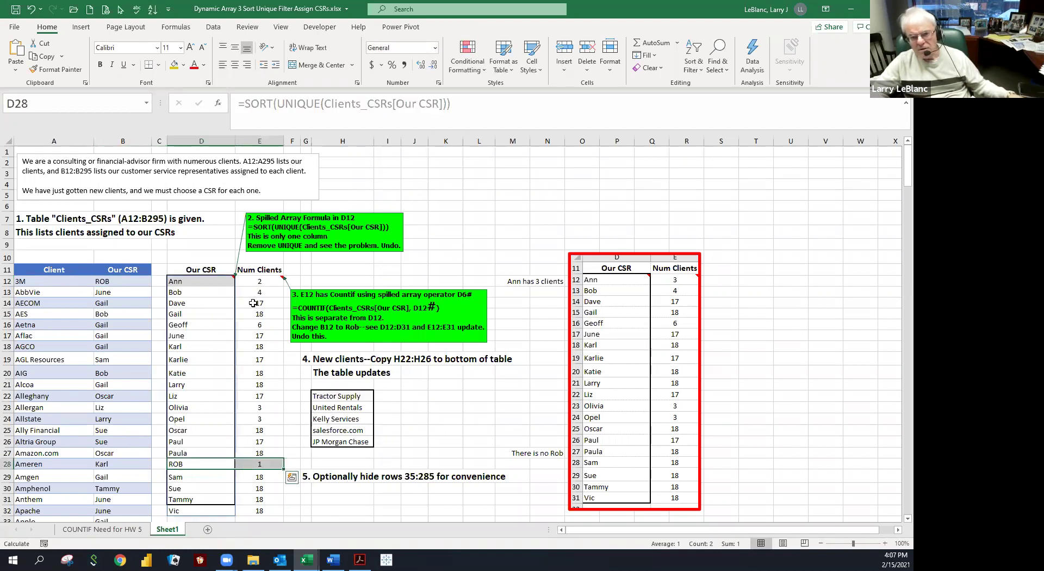
pyautogui.click(174, 64)
pyautogui.click(441, 410)
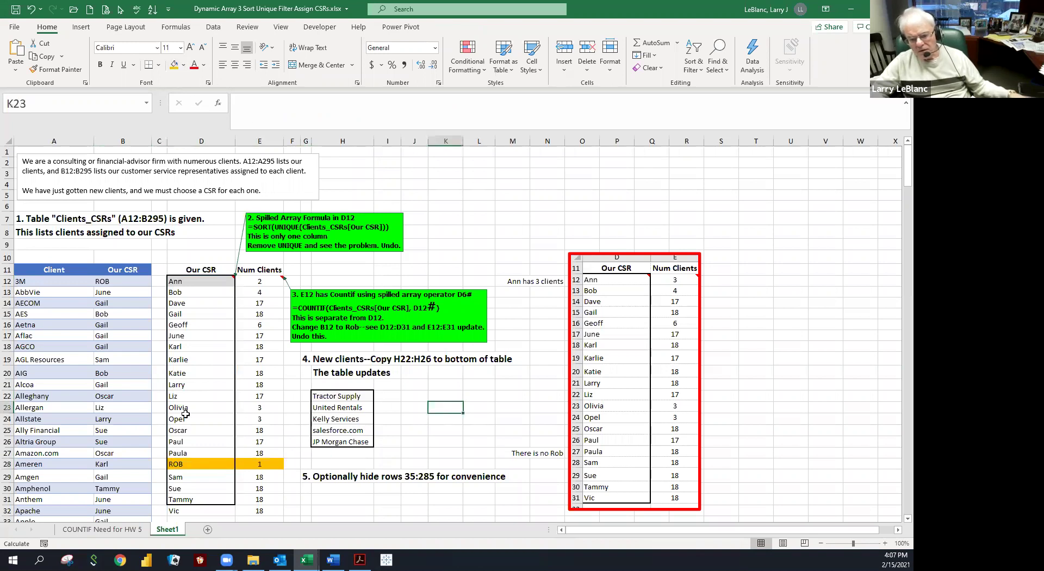
# - Compare the new CSR entry in D28 with its client count in E28
pyautogui.click(176, 466)
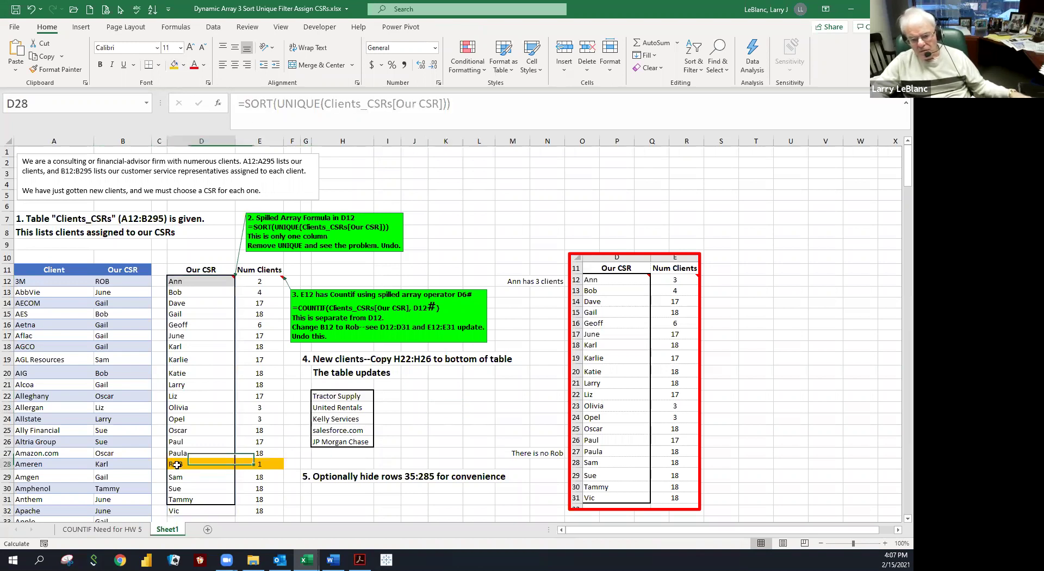
pyautogui.click(250, 466)
pyautogui.click(220, 466)
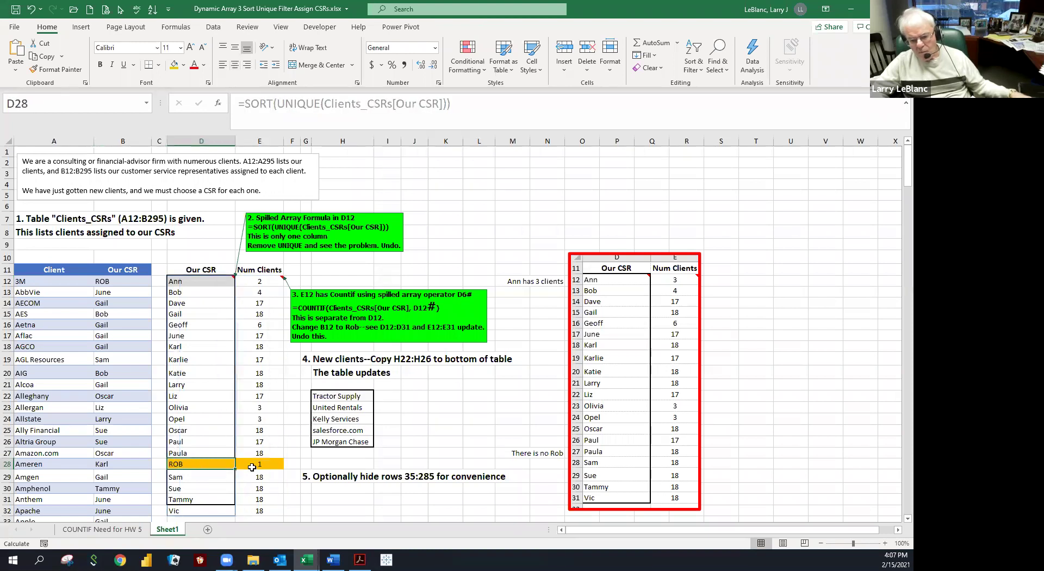
pyautogui.click(254, 467)
pyautogui.click(228, 466)
pyautogui.click(250, 466)
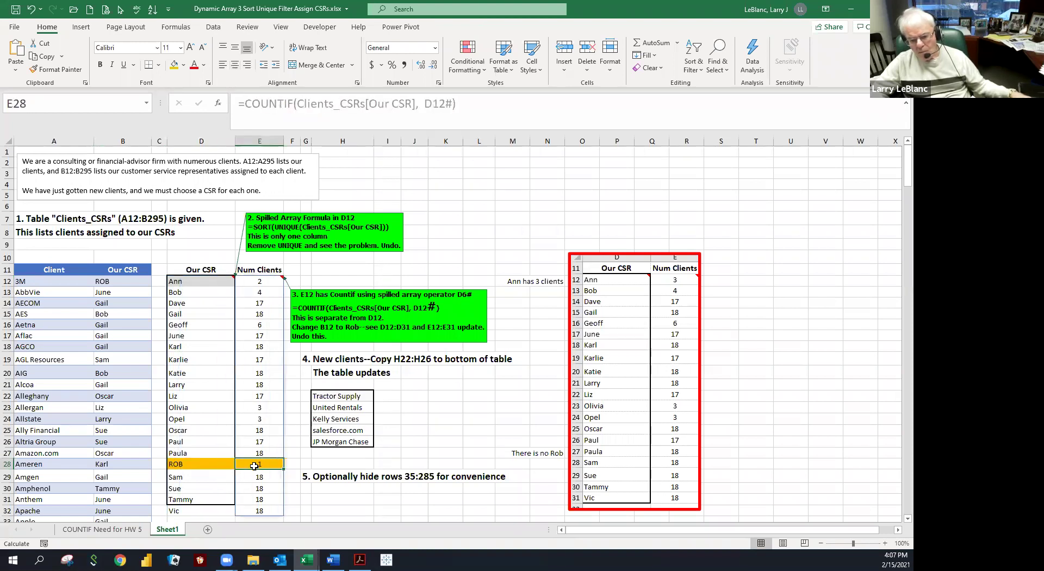
# - Undo the orange fill on D28:E28 and the CSR change in B12
pyautogui.click(32, 9)
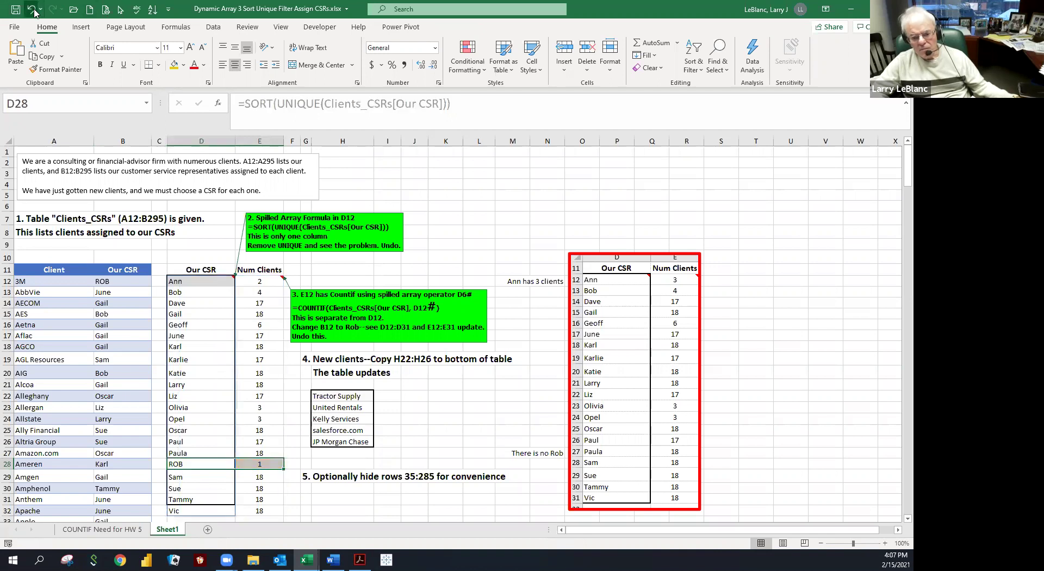
pyautogui.click(33, 9)
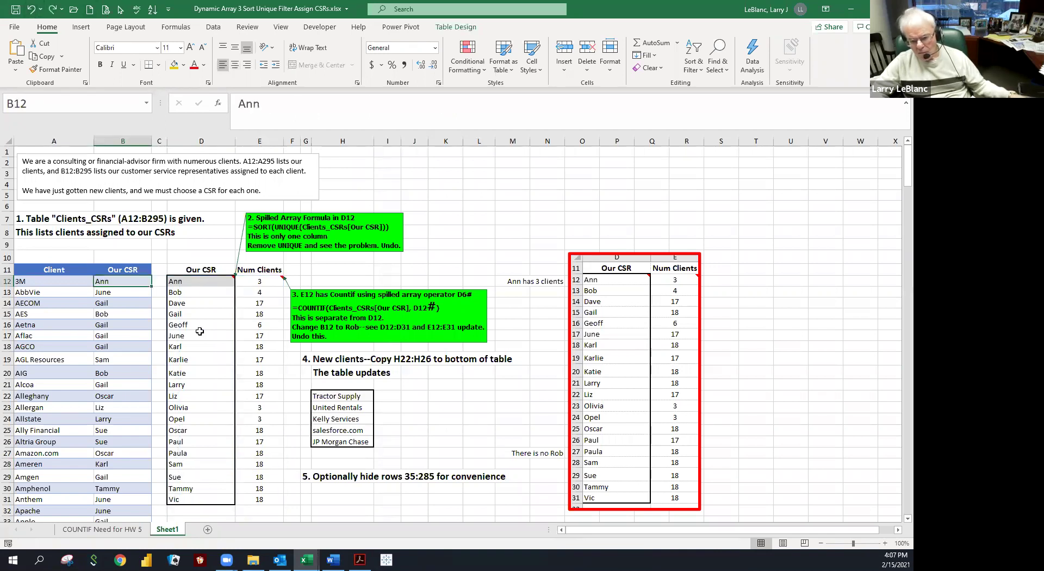
pyautogui.click(288, 405)
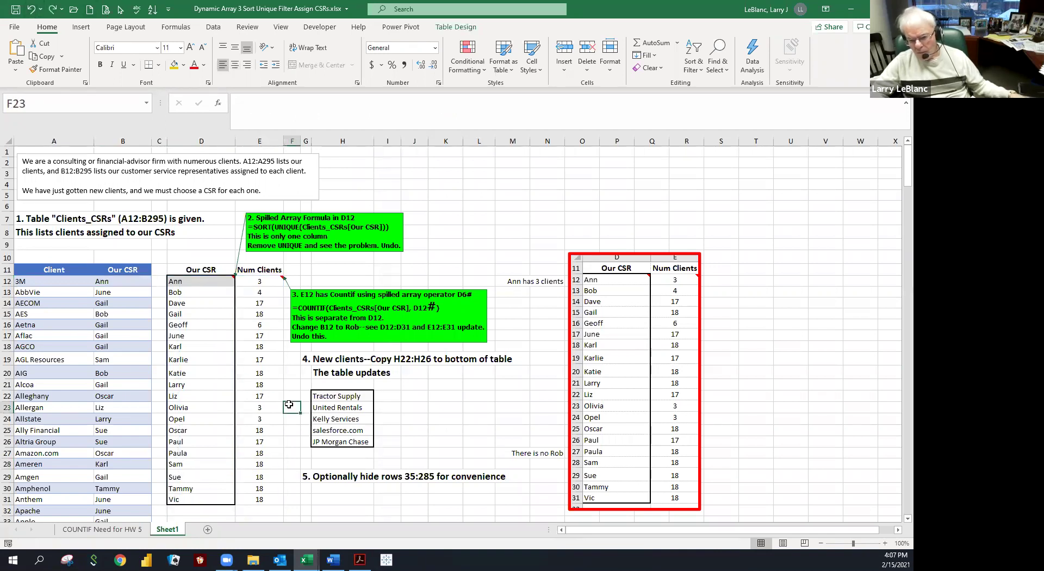
# - Review the client table rows A14:B19 and the spilled array formulas in D12 and E12
pyautogui.click(29, 218)
pyautogui.moveTo(36, 303); pyautogui.dragTo(109, 360)
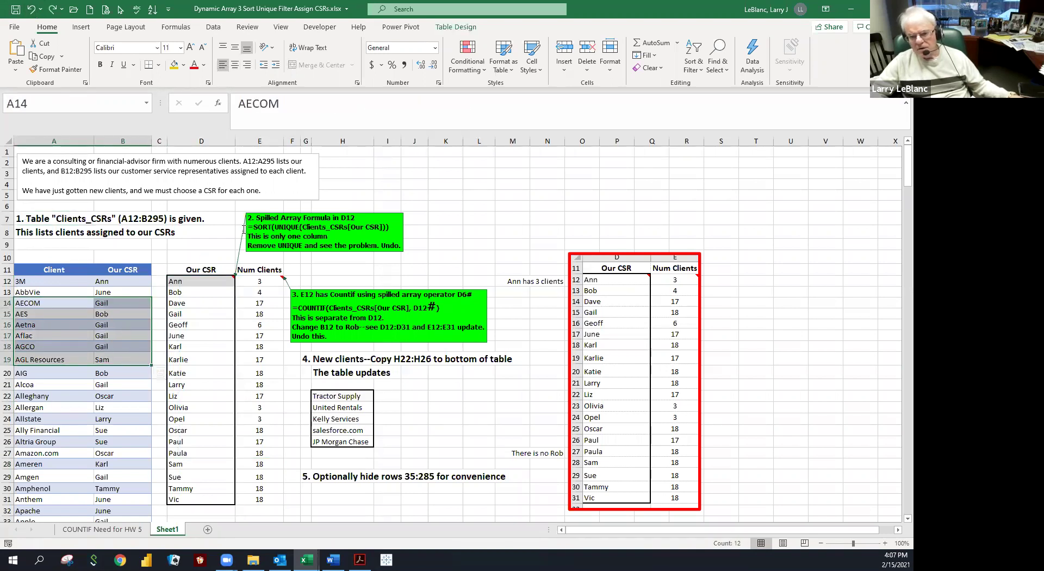
pyautogui.click(206, 280)
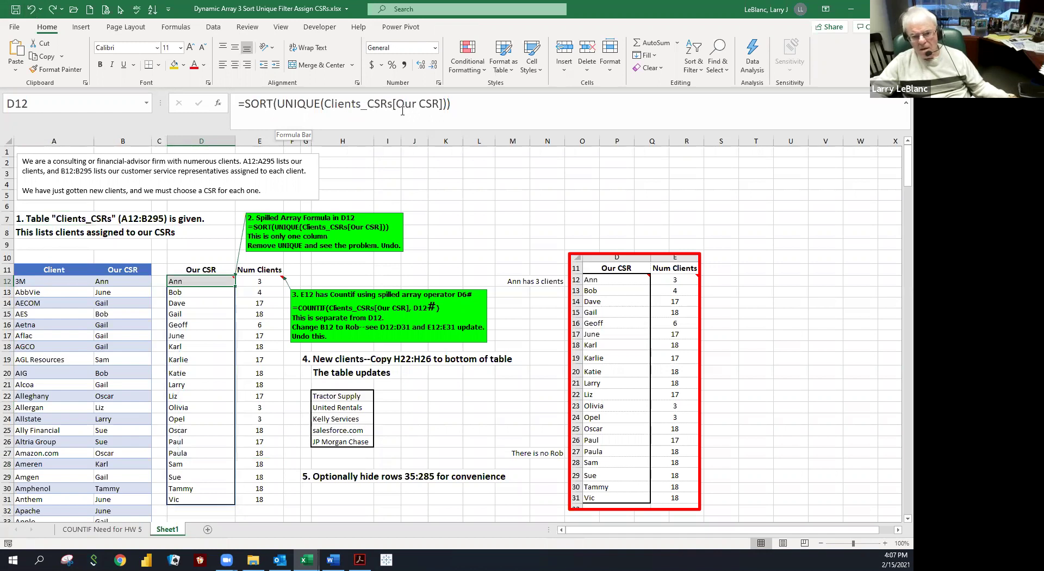
pyautogui.click(257, 280)
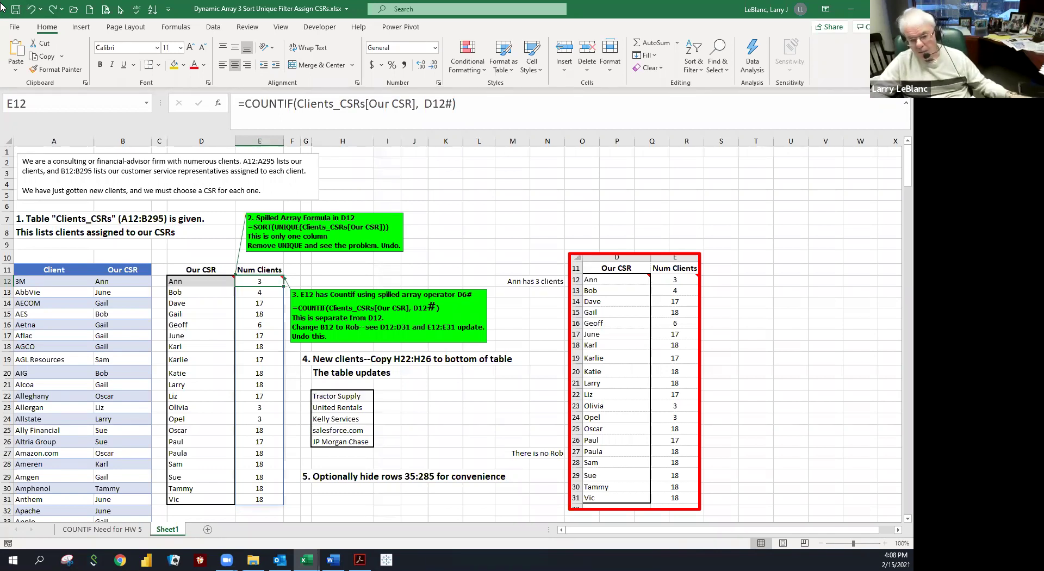
# - Review the new clients listed in H22:H26 and the note about hiding rows 35:285
pyautogui.click(324, 415)
pyautogui.click(323, 406)
pyautogui.click(321, 397)
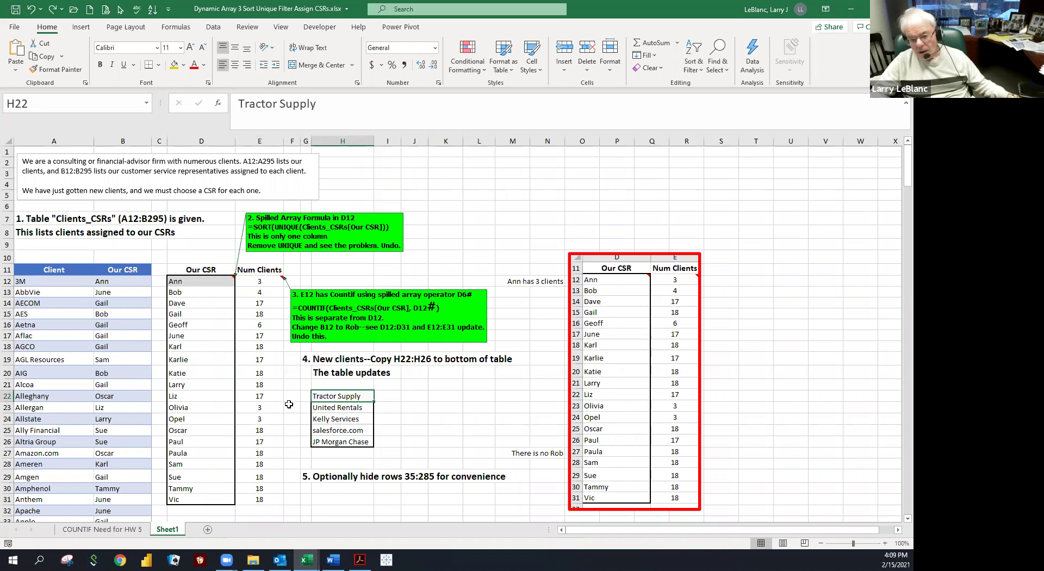
pyautogui.click(212, 396)
pyautogui.moveTo(329, 397); pyautogui.dragTo(325, 441)
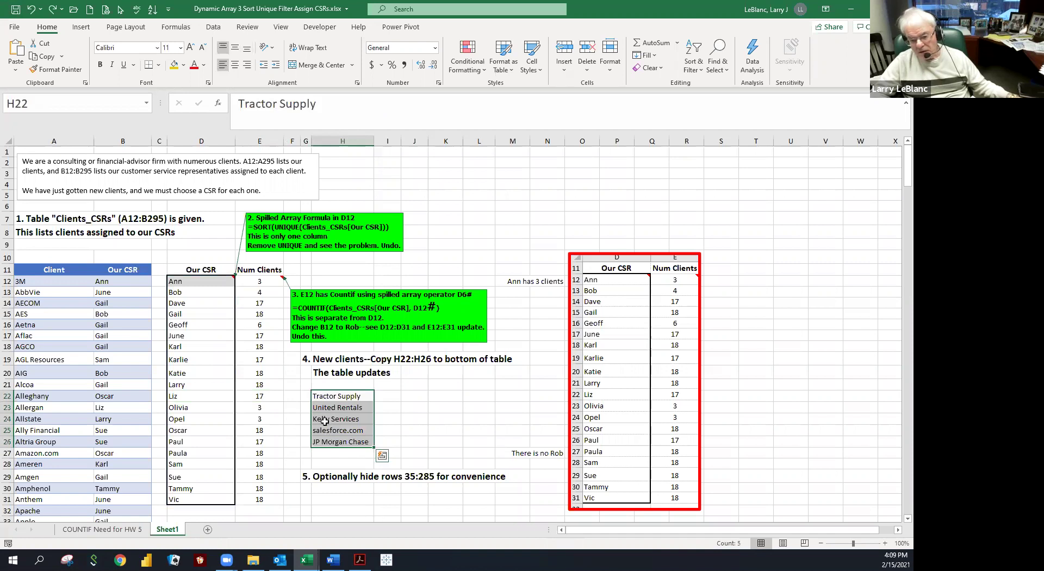
pyautogui.click(324, 396)
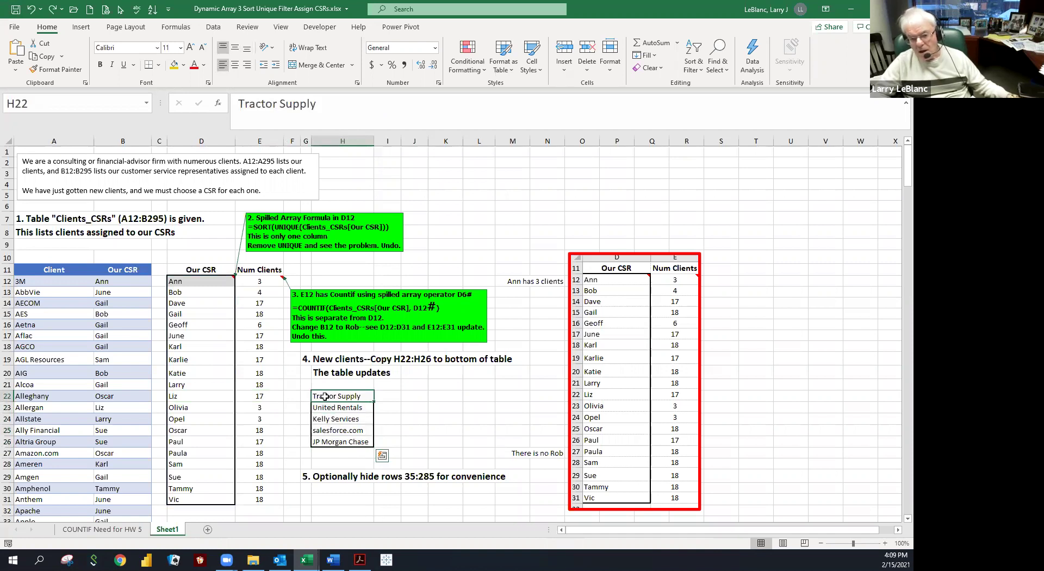
pyautogui.moveTo(324, 396); pyautogui.dragTo(326, 442)
pyautogui.scroll(-4, 99, 489)
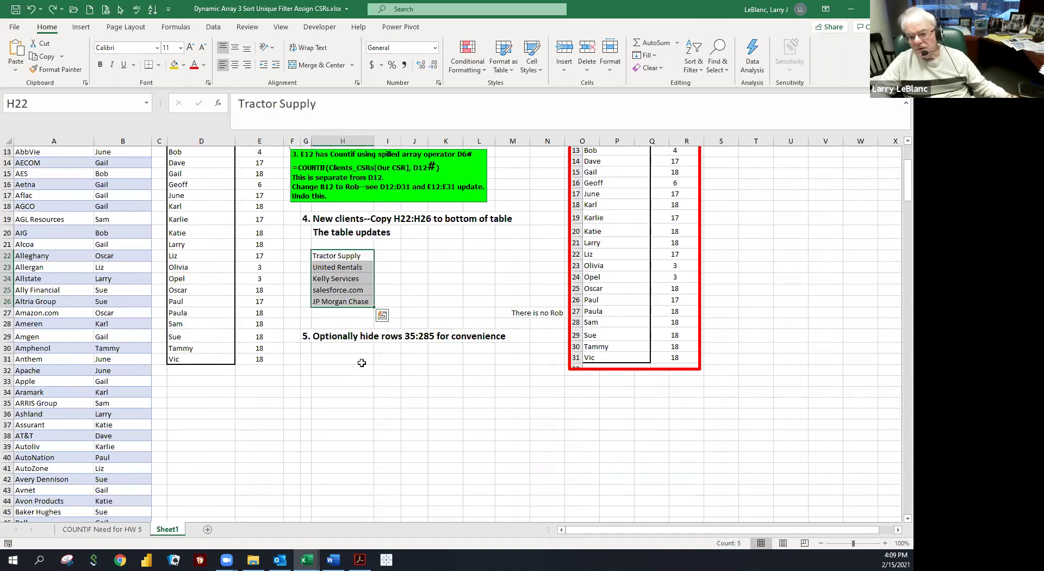
pyautogui.click(326, 340)
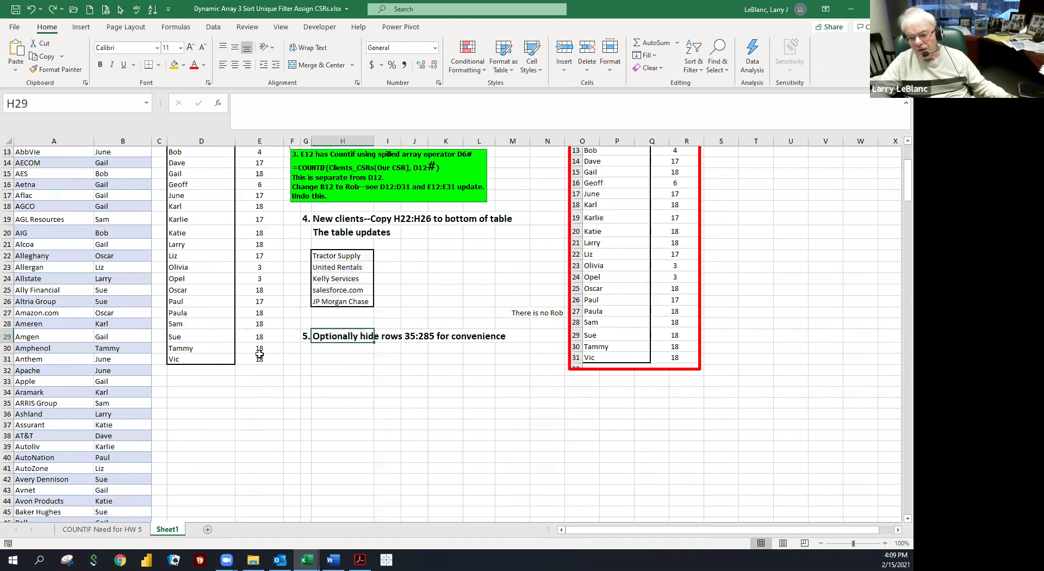
# - Hide rows 35 to 285 and check that row 34 is directly followed by row 286
pyautogui.moveTo(9, 403); pyautogui.dragTo(31, 413)
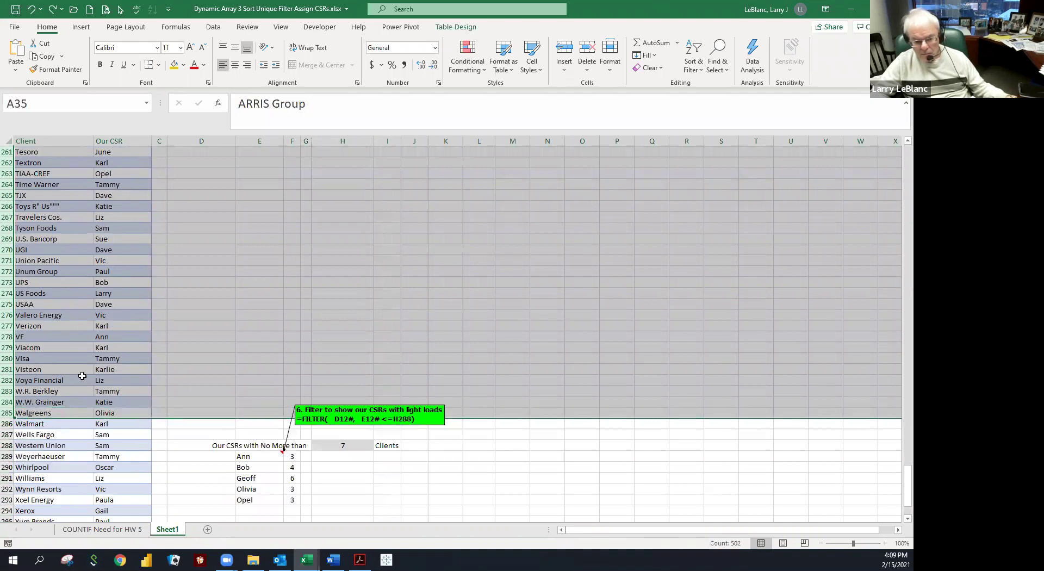
pyautogui.rightClick(82, 376)
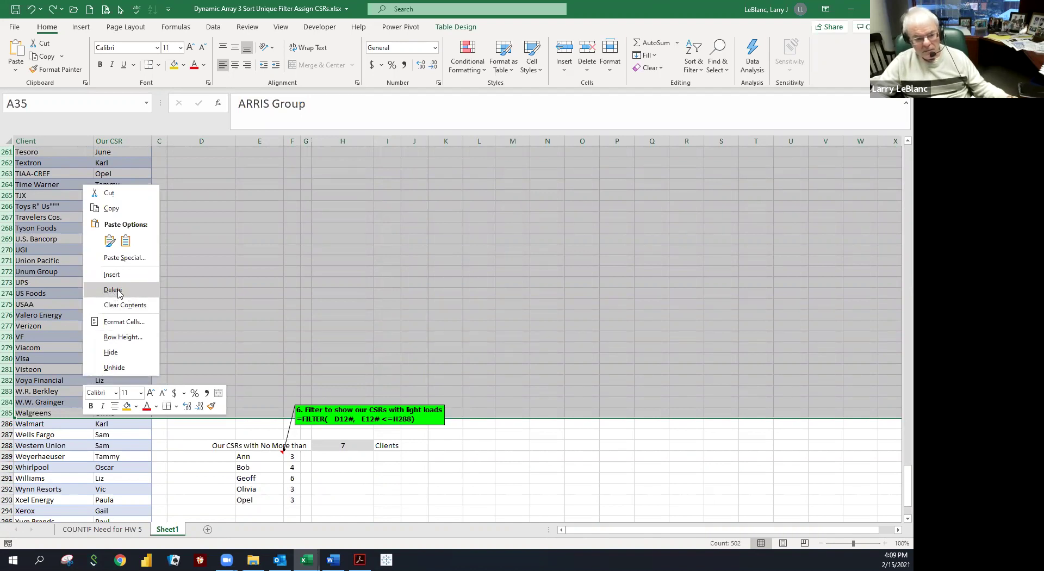
pyautogui.click(110, 353)
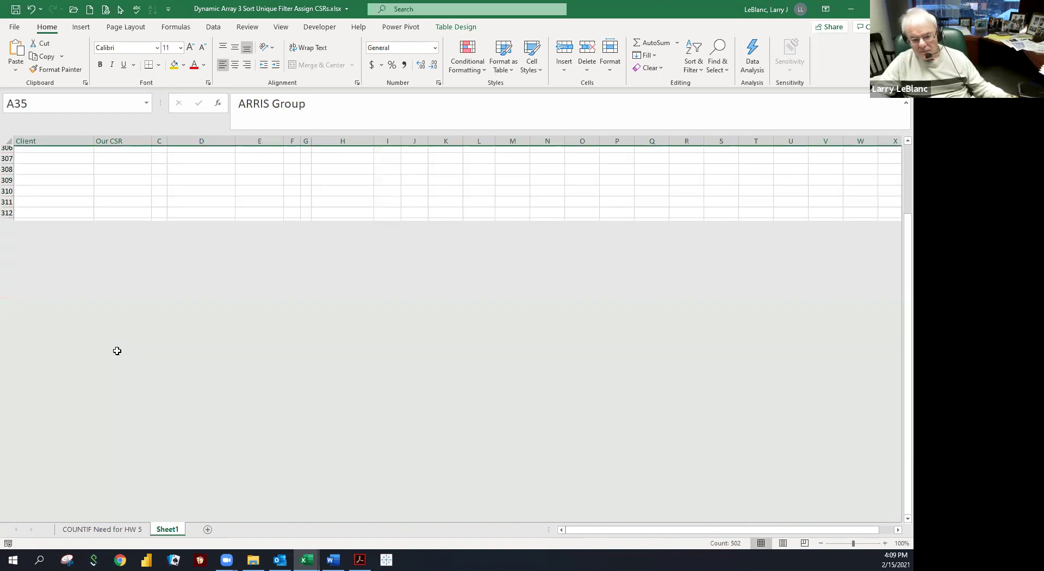
pyautogui.click(124, 348)
pyautogui.click(124, 327)
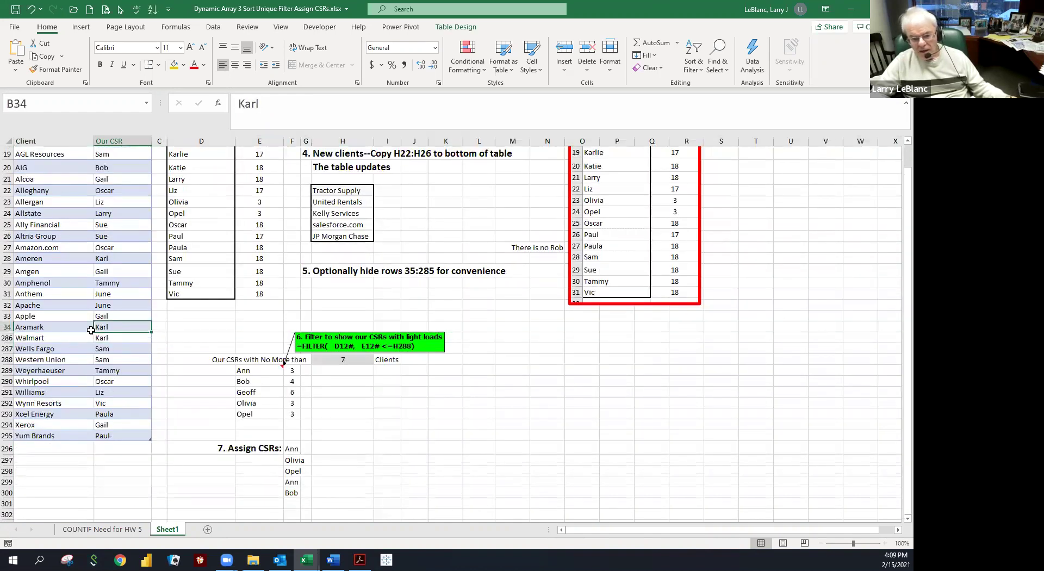
pyautogui.moveTo(7, 327); pyautogui.dragTo(7, 338)
# - Copy the five new clients from H22:H26 to the bottom of the Clients_CSRs table, starting at A296
pyautogui.scroll(2, 266, 297)
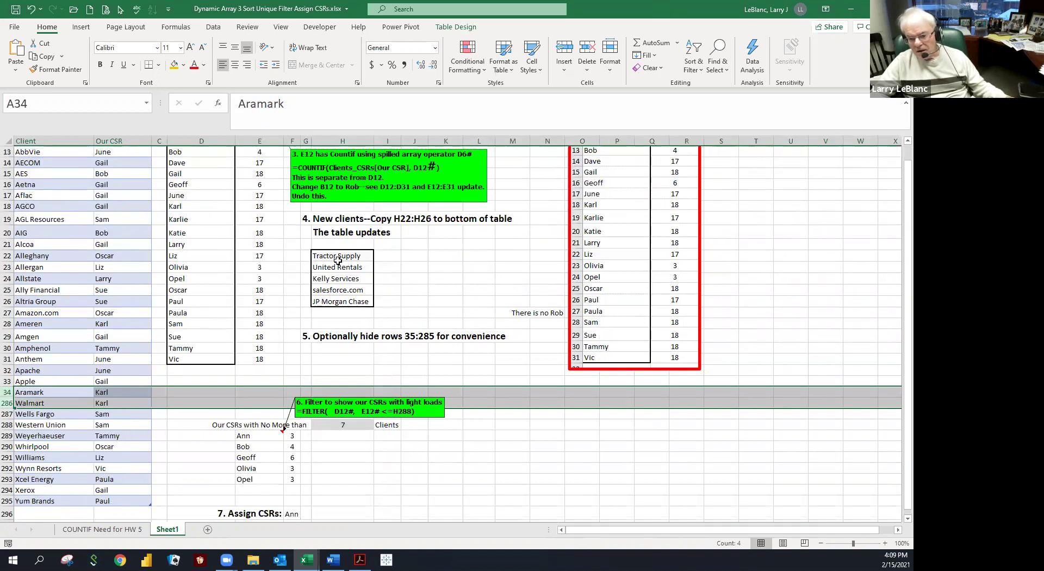
pyautogui.moveTo(337, 260); pyautogui.dragTo(331, 296)
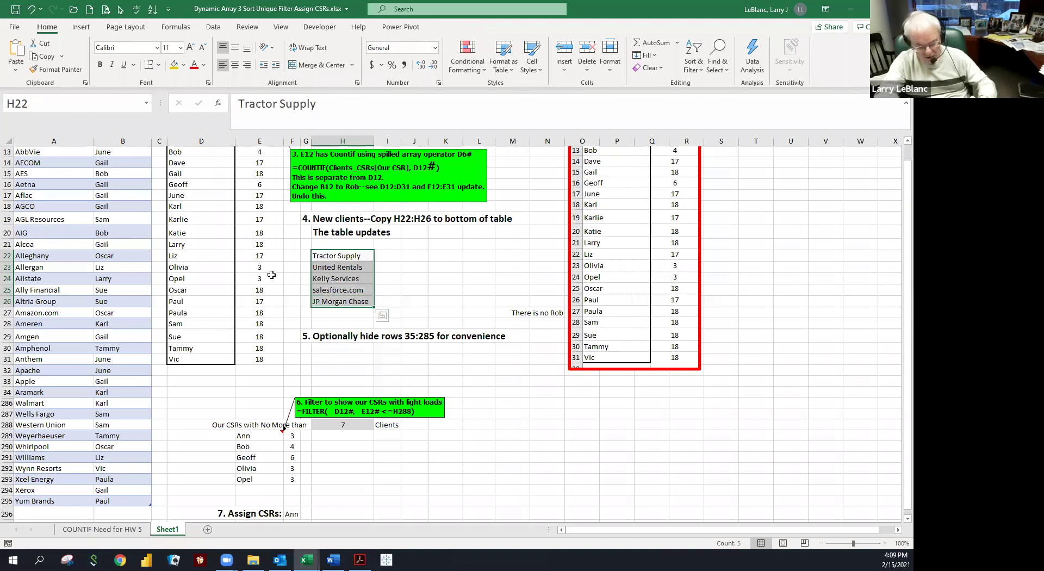
pyautogui.hotkey('ctrl', 'c')
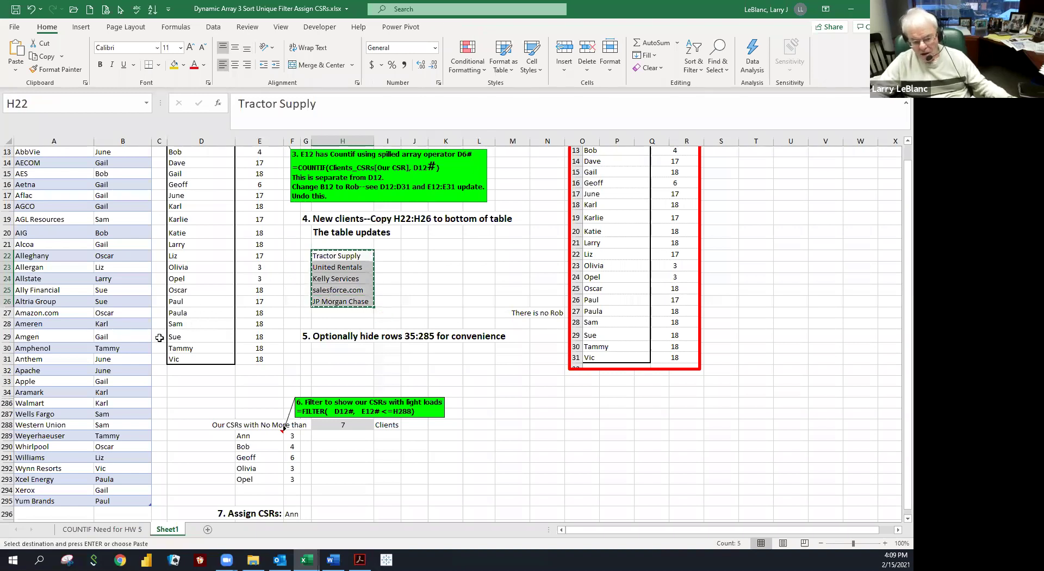
pyautogui.scroll(-2, 148, 341)
pyautogui.scroll(-1, 149, 342)
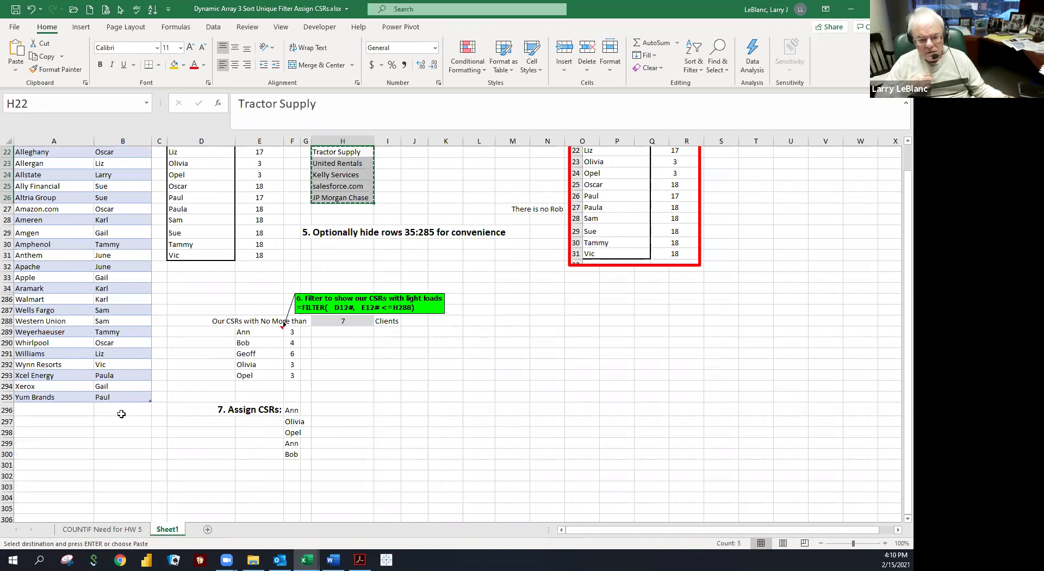
pyautogui.click(53, 411)
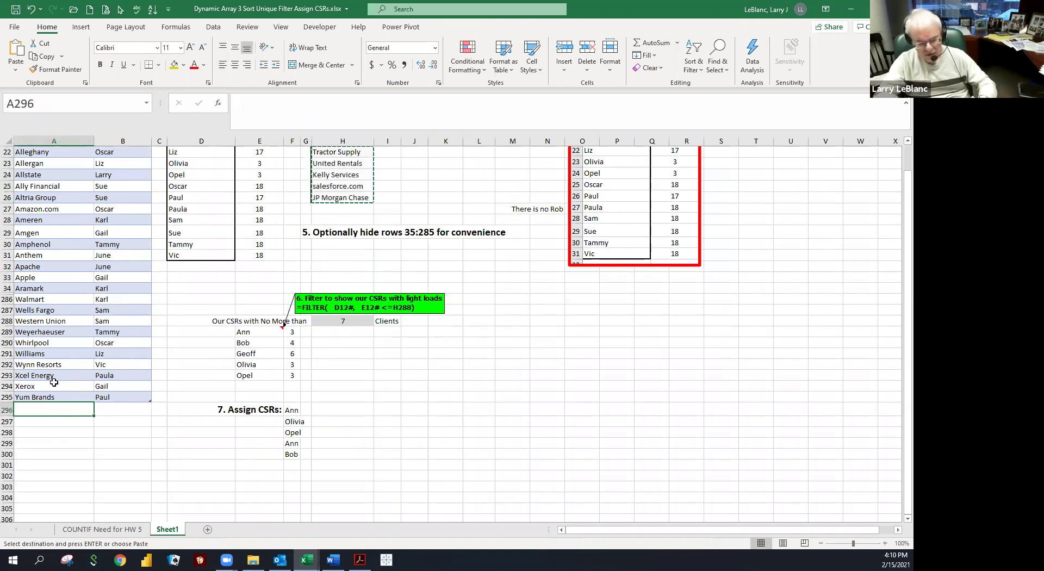
pyautogui.hotkey('ctrl', 'v')
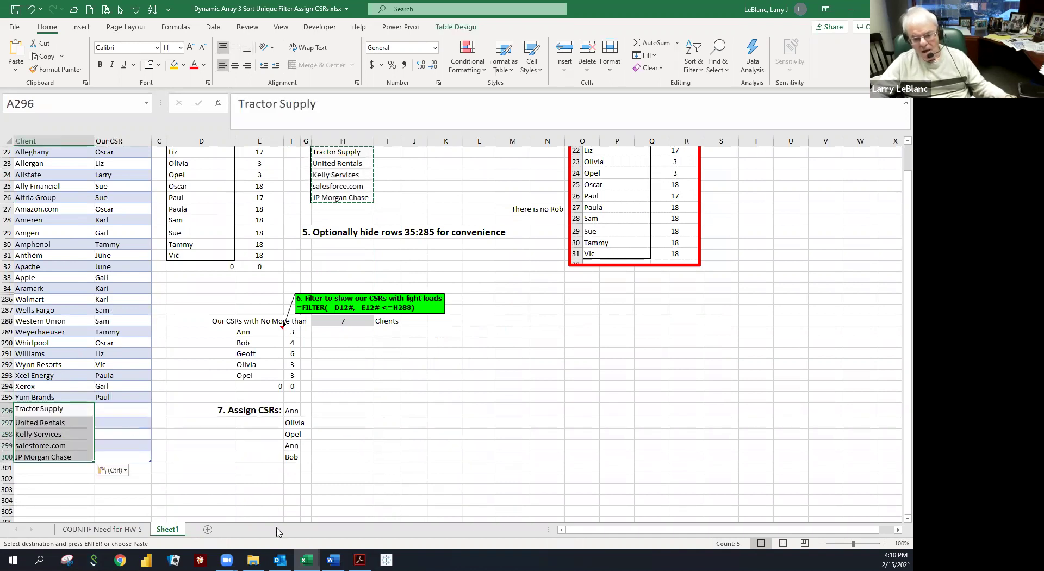
pyautogui.click(353, 501)
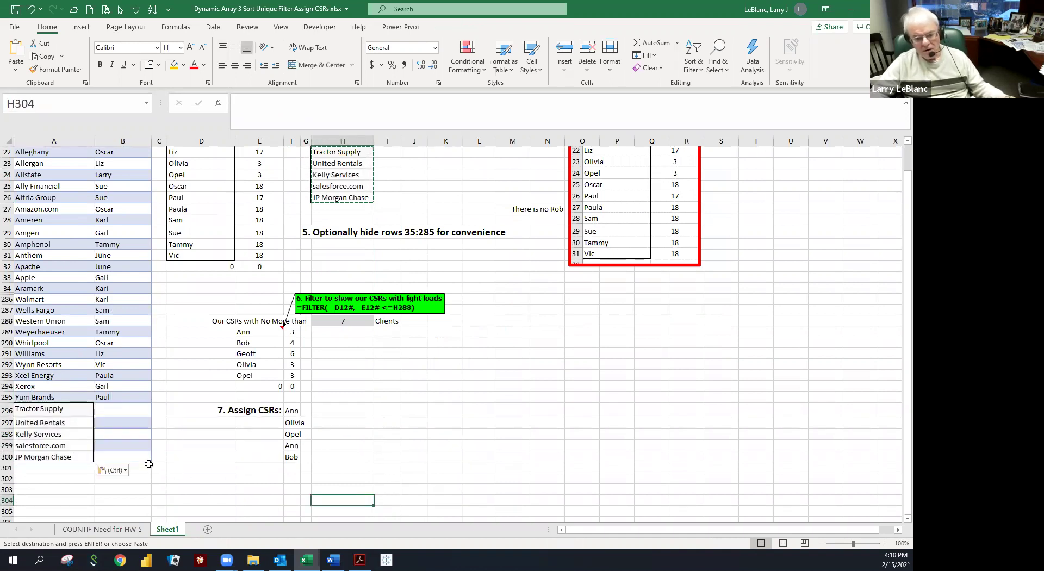
pyautogui.click(116, 490)
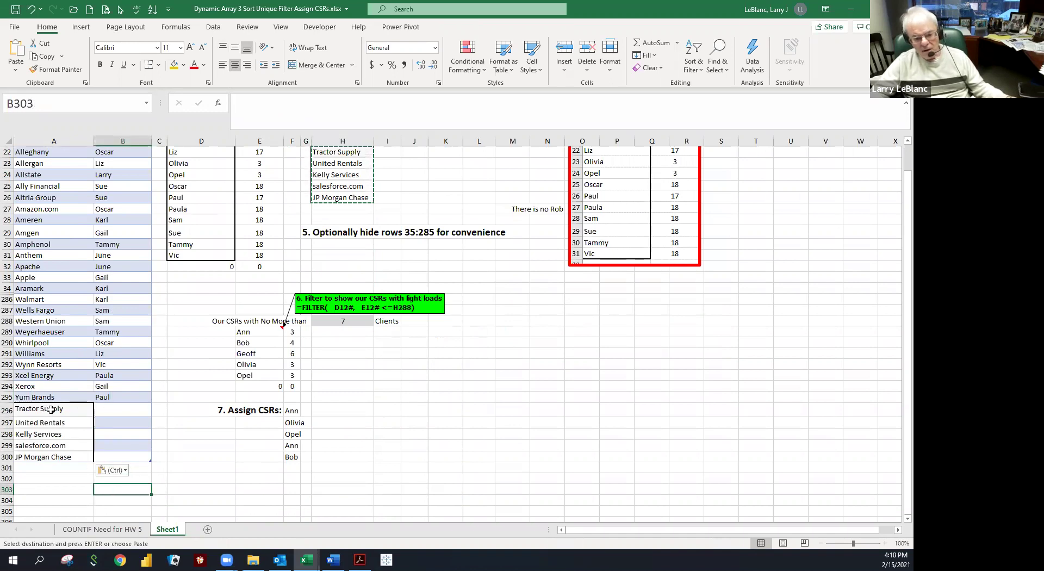
# - Review the new clients in A296:A300 and their unassigned Our CSR cells in column B
pyautogui.click(48, 409)
pyautogui.click(49, 422)
pyautogui.click(47, 413)
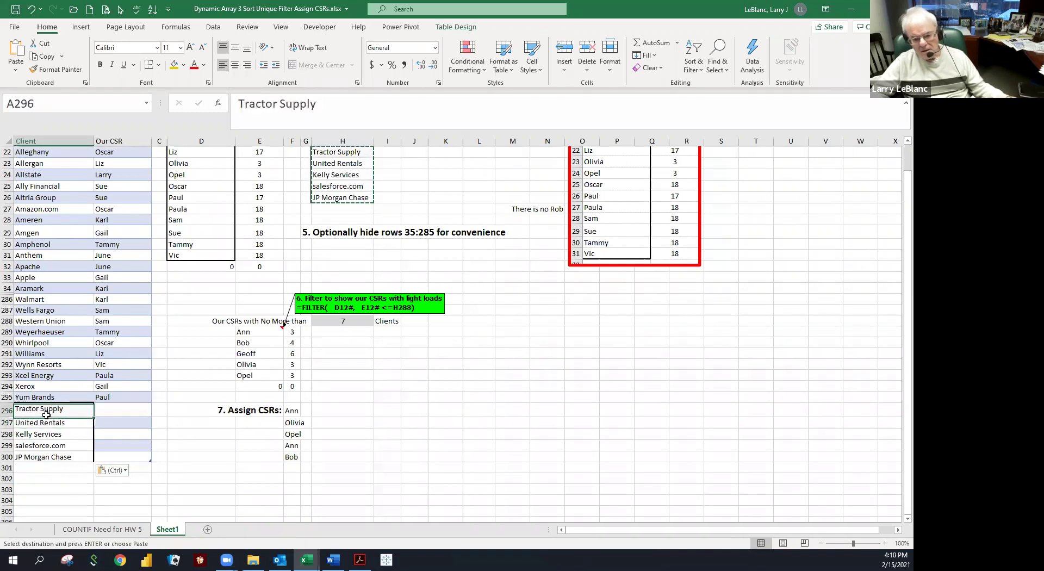
pyautogui.click(103, 412)
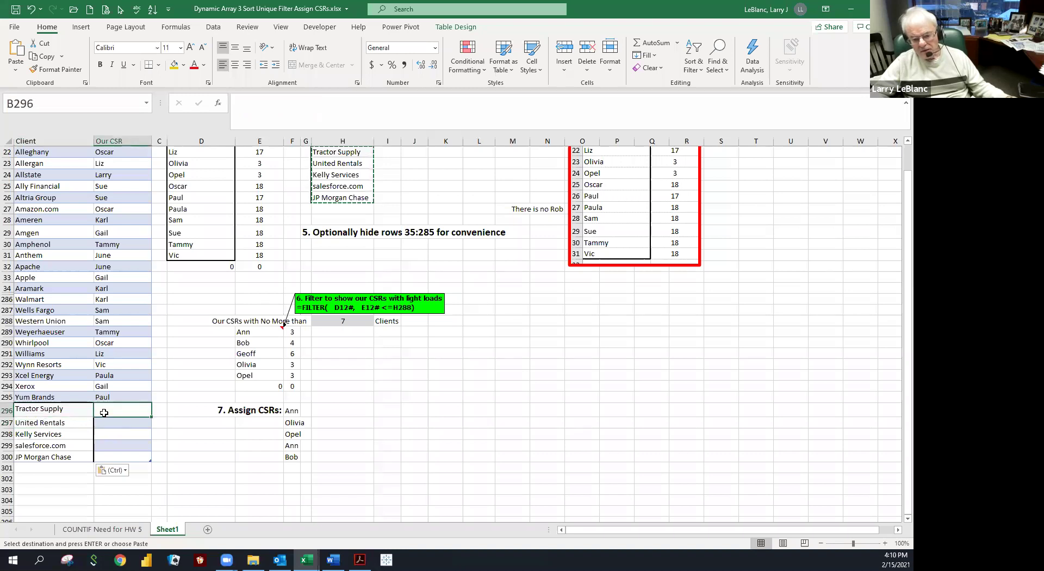
pyautogui.click(29, 415)
pyautogui.click(27, 423)
pyautogui.click(25, 434)
pyautogui.click(22, 447)
pyautogui.click(23, 458)
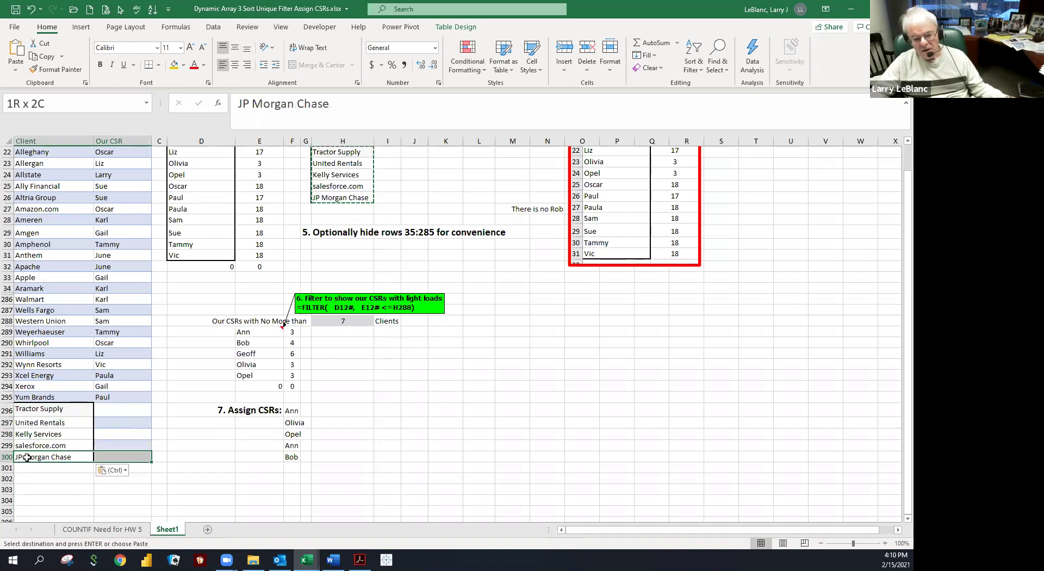
pyautogui.click(177, 477)
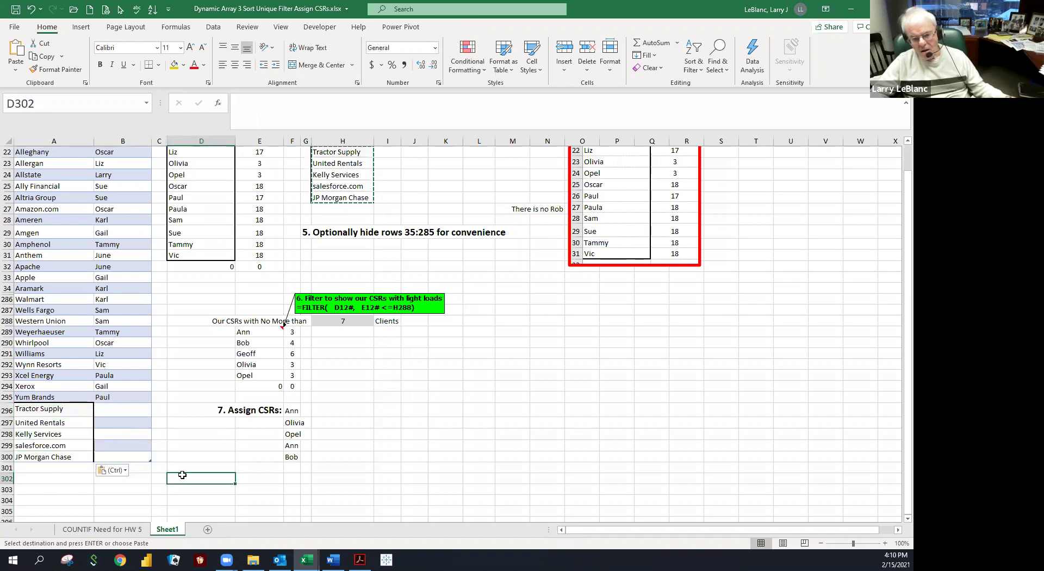
# - Review the spilled Our CSR and Num Clients arrays from D12:E12 down to the extra row 32
pyautogui.scroll(4, 184, 474)
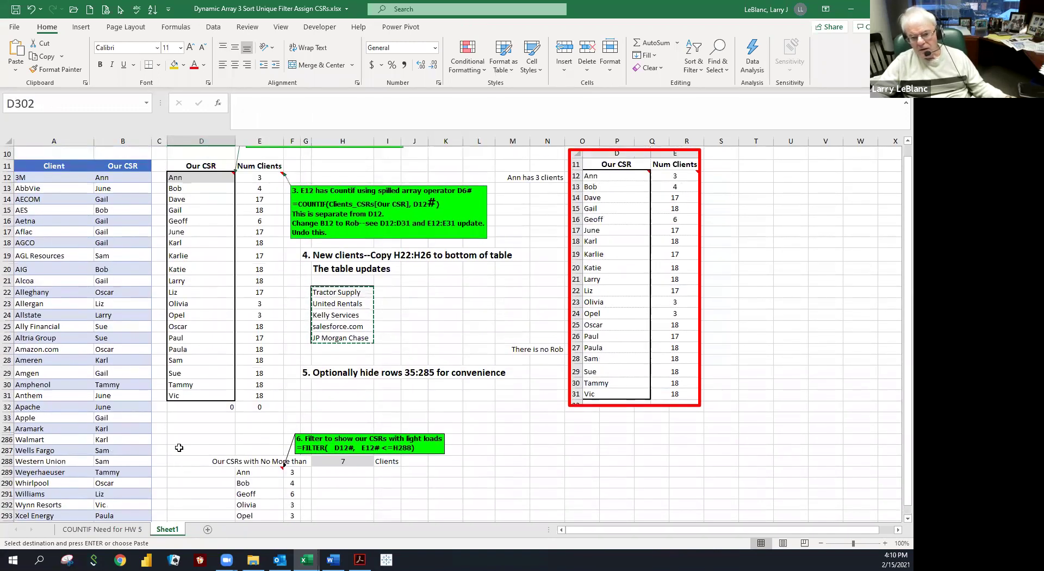
pyautogui.click(193, 181)
pyautogui.moveTo(194, 182); pyautogui.dragTo(246, 189)
pyautogui.click(184, 395)
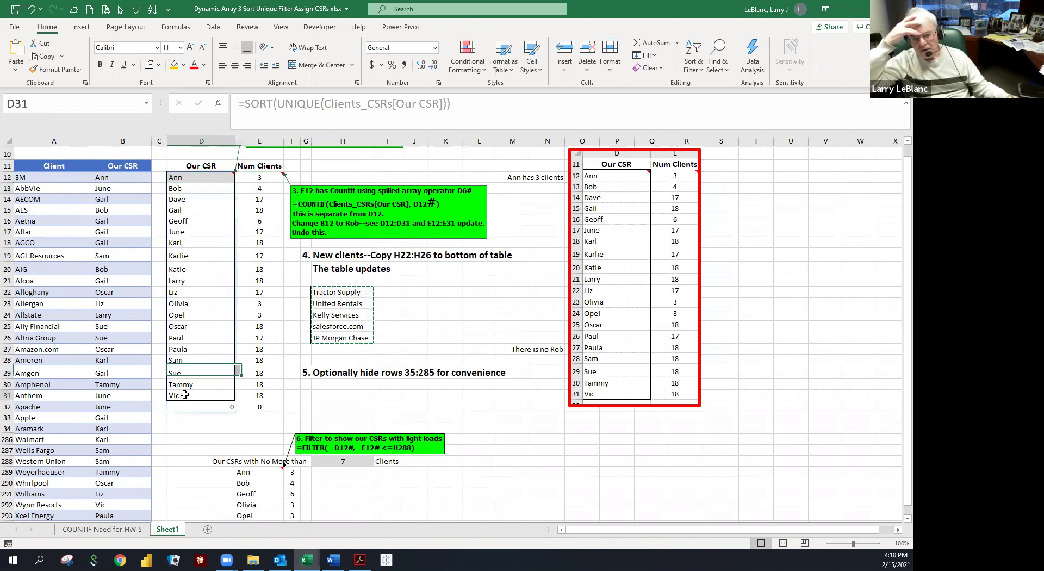
pyautogui.moveTo(243, 399); pyautogui.dragTo(253, 399)
pyautogui.scroll(-3, 223, 375)
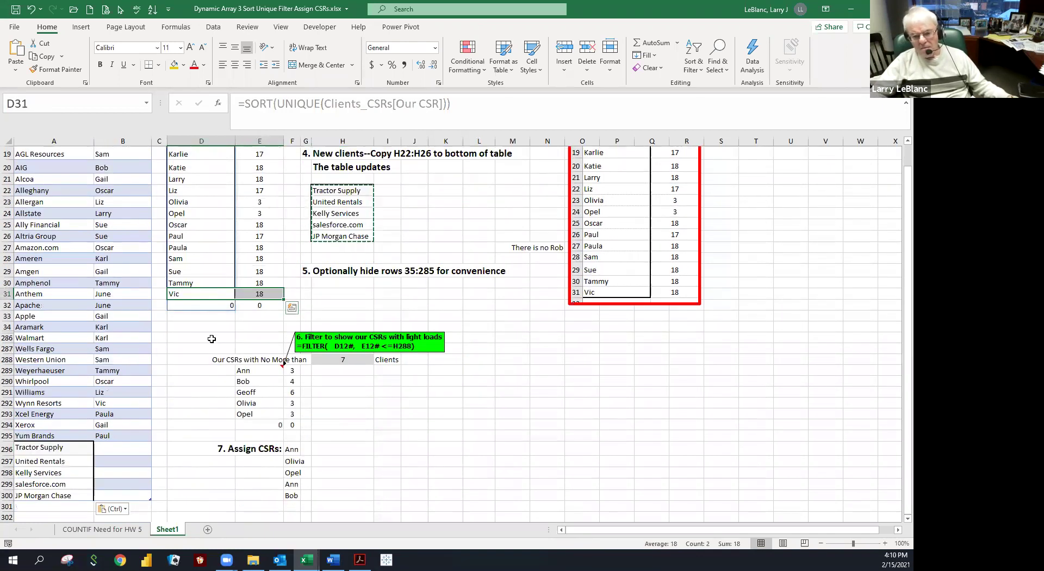
pyautogui.click(201, 308)
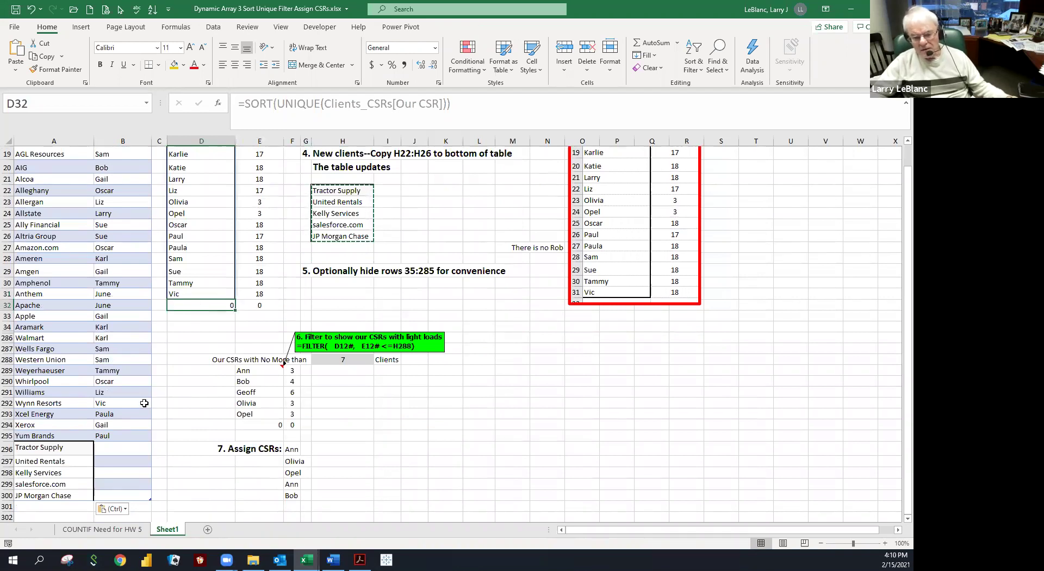
pyautogui.scroll(-1, 120, 444)
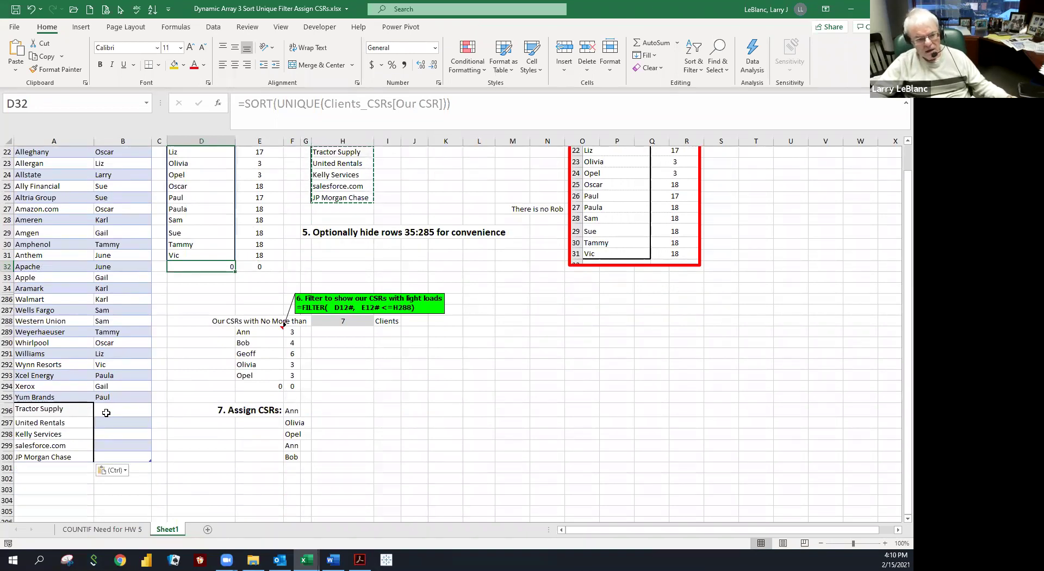
# - Fill the empty Our CSR cells B296:B300 and the extra spilled cells D32 and E32 with orange
pyautogui.moveTo(106, 412); pyautogui.dragTo(107, 455)
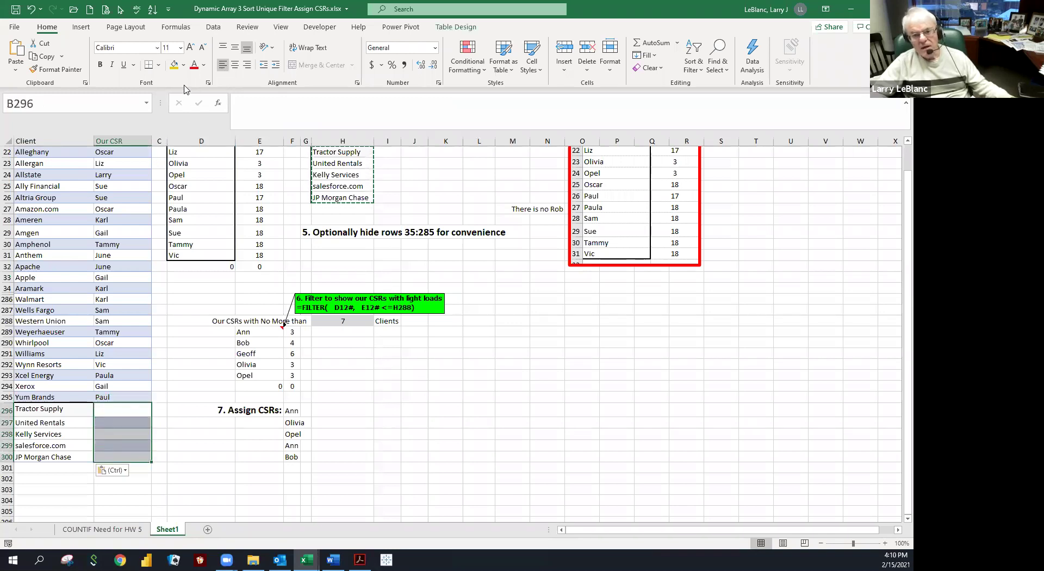
pyautogui.click(174, 65)
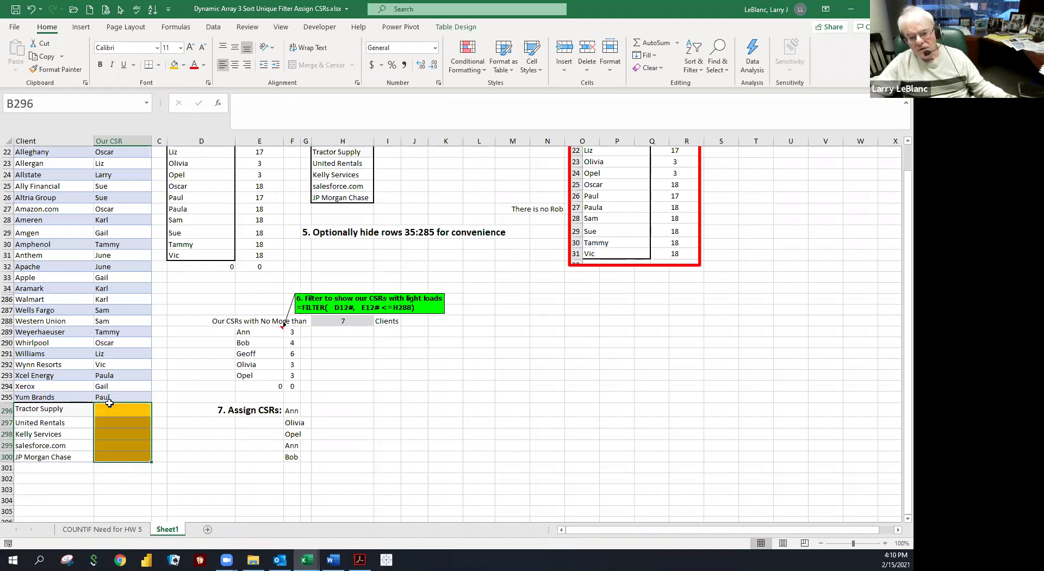
pyautogui.click(207, 267)
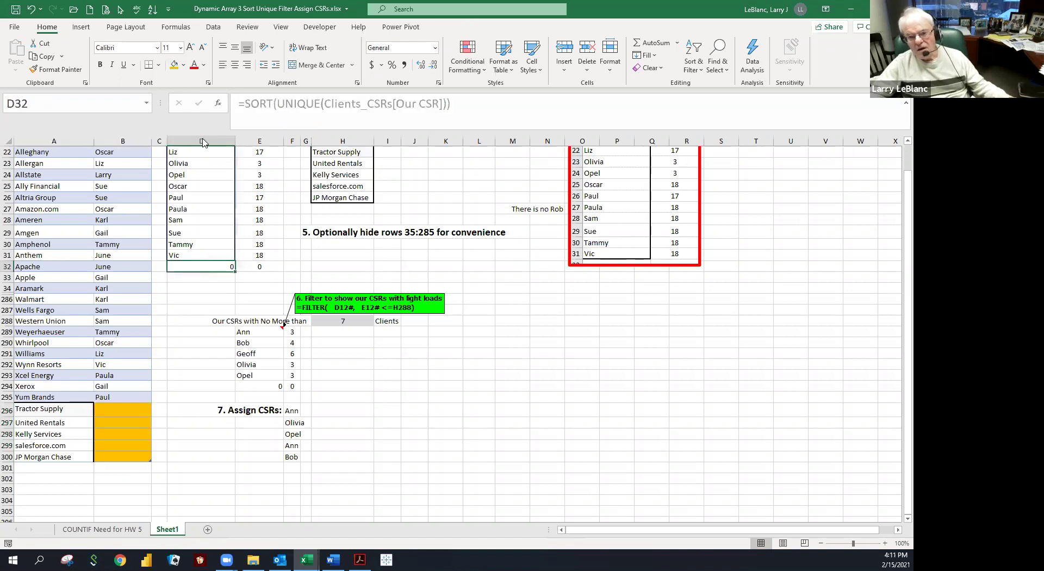
pyautogui.click(174, 64)
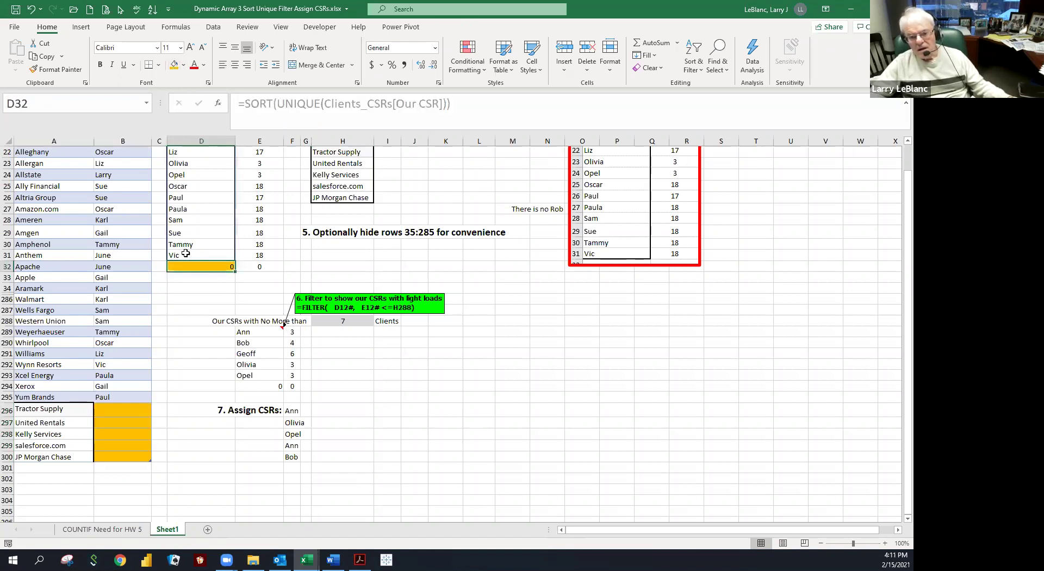
pyautogui.press('Right')
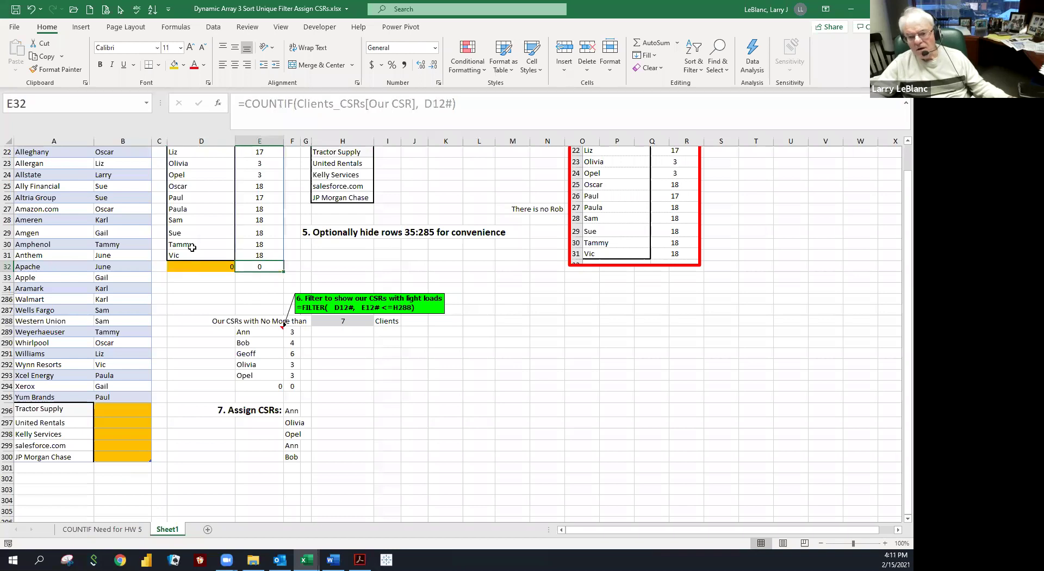
pyautogui.click(174, 65)
pyautogui.press('Left')
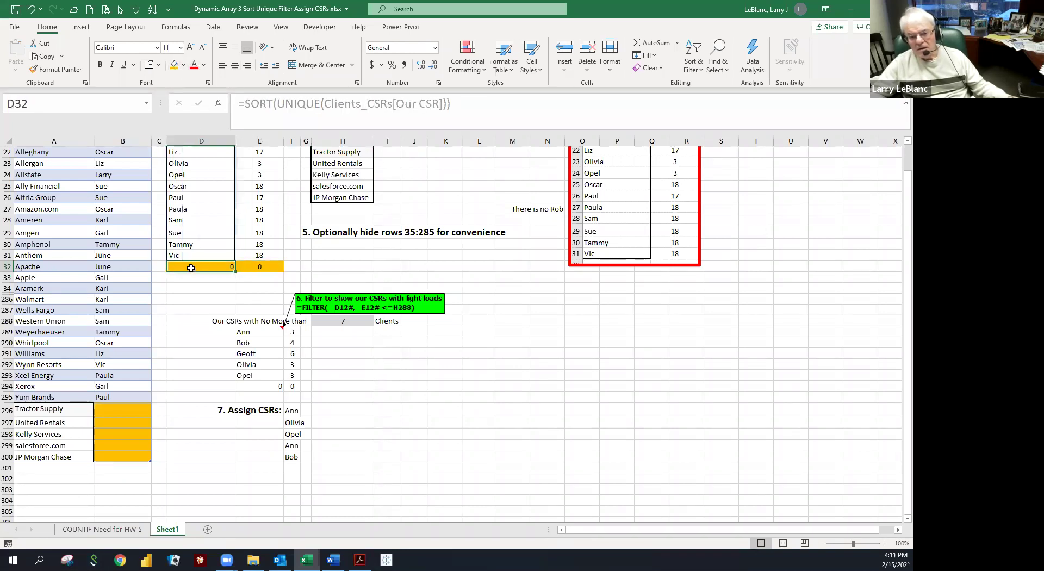
pyautogui.click(247, 274)
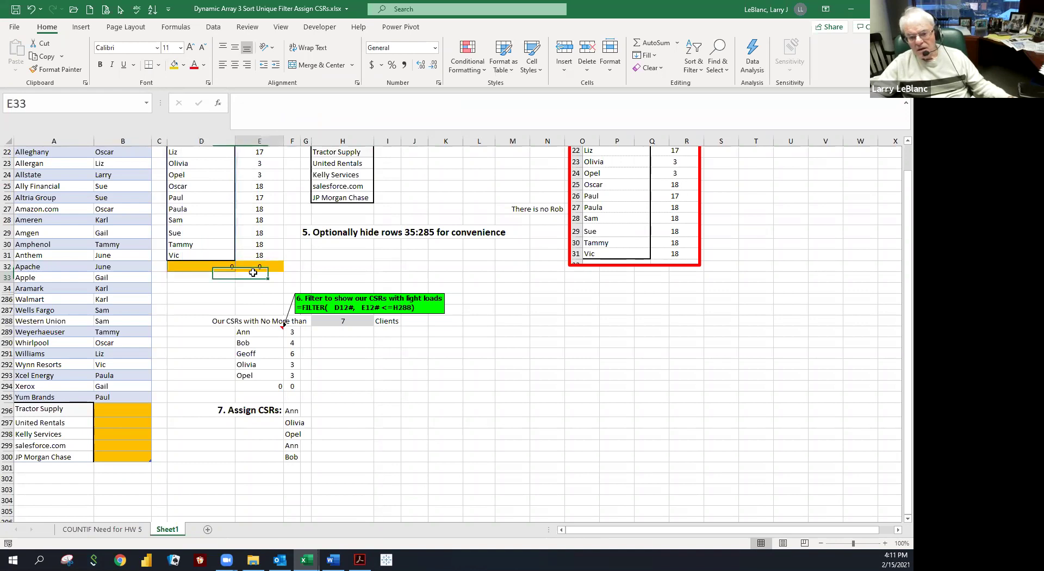
pyautogui.click(218, 270)
pyautogui.click(250, 268)
pyautogui.press('Left')
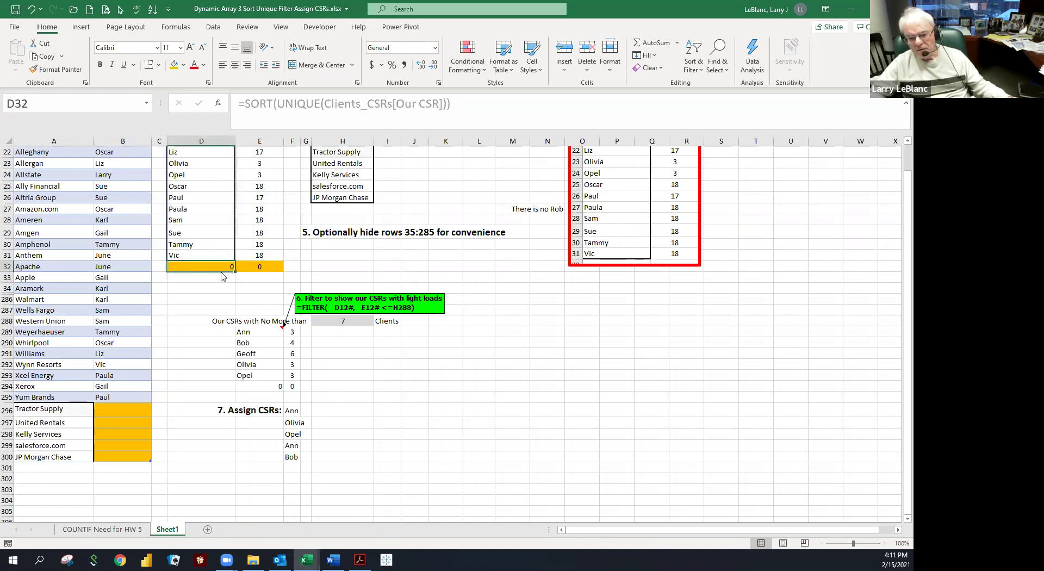
# - Examine the light-load CSR list starting in E289 against the CSR names and client counts in D12:E31
pyautogui.click(216, 323)
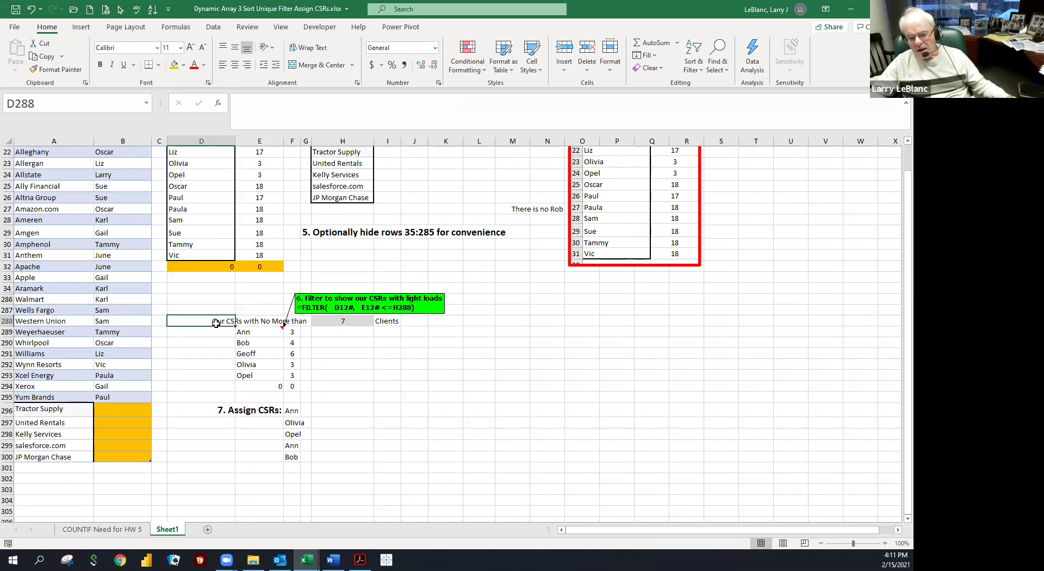
pyautogui.click(238, 331)
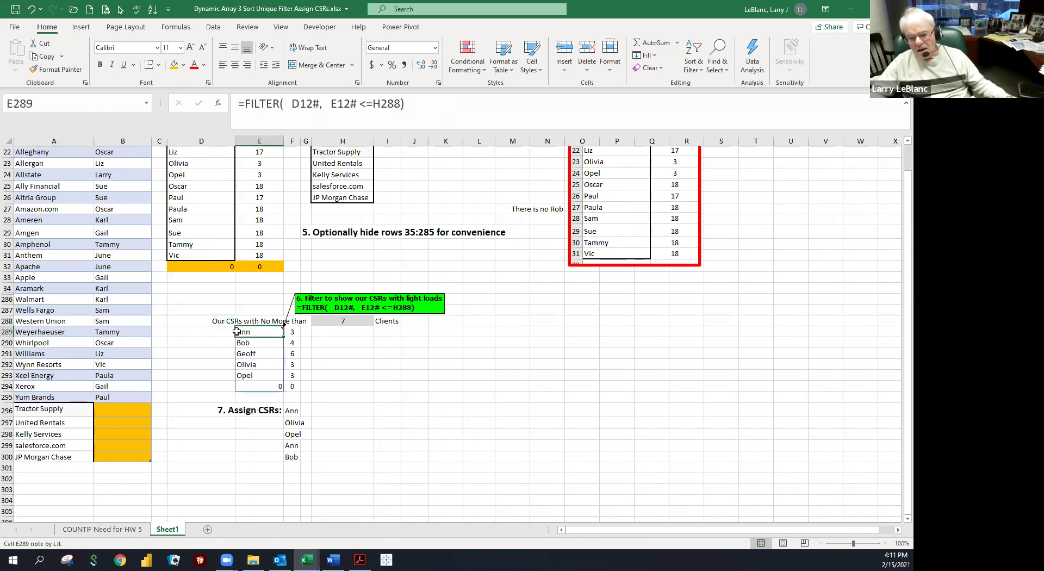
pyautogui.click(121, 242)
pyautogui.moveTo(179, 235); pyautogui.dragTo(247, 240)
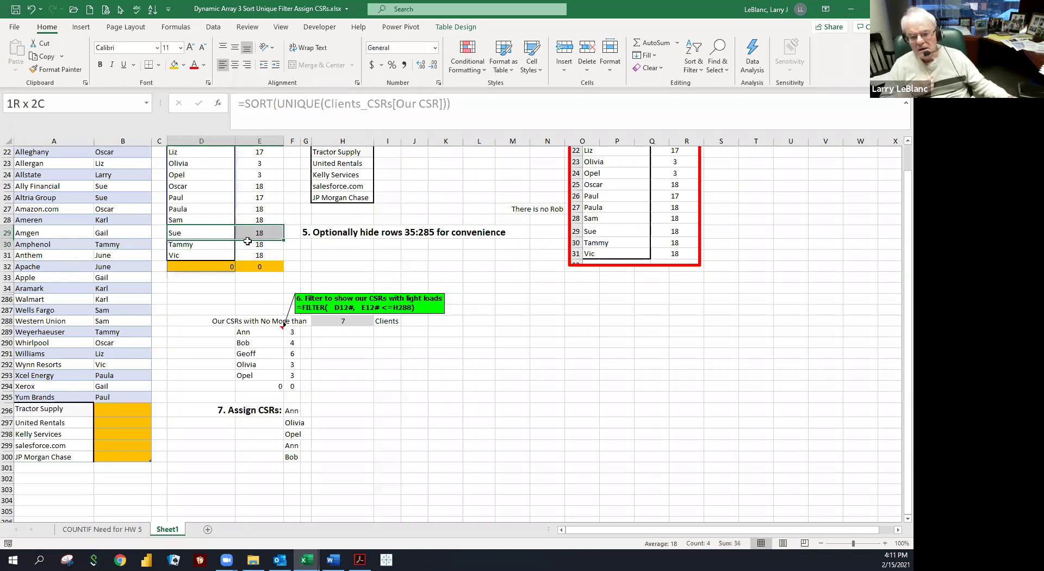
pyautogui.moveTo(247, 242); pyautogui.dragTo(246, 201)
pyautogui.click(223, 202)
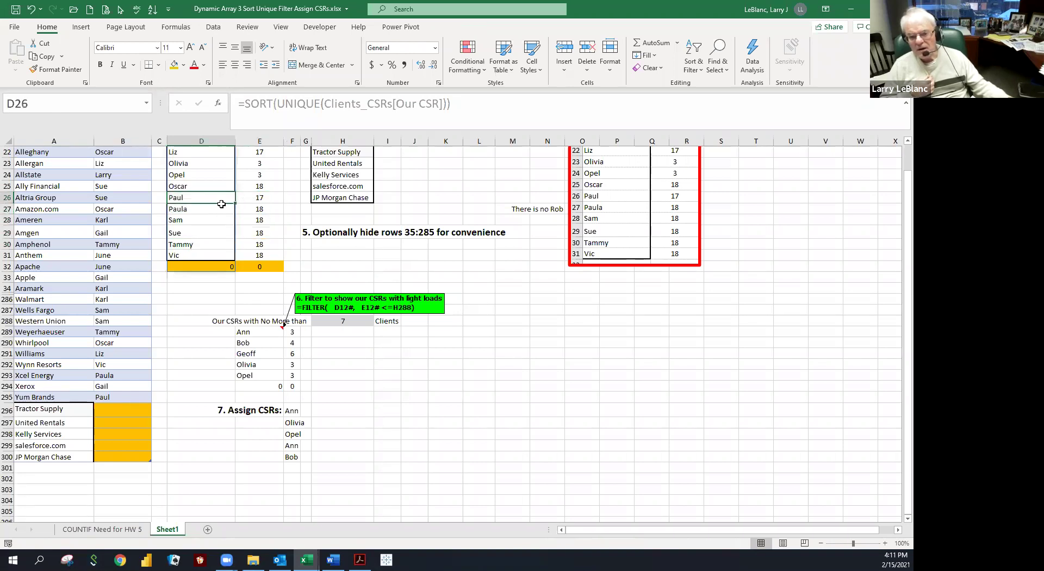
pyautogui.scroll(5, 217, 207)
pyautogui.moveTo(180, 224); pyautogui.dragTo(244, 424)
pyautogui.click(218, 383)
pyautogui.click(240, 383)
pyautogui.click(218, 383)
pyautogui.scroll(-2, 217, 390)
pyautogui.scroll(-1, 217, 390)
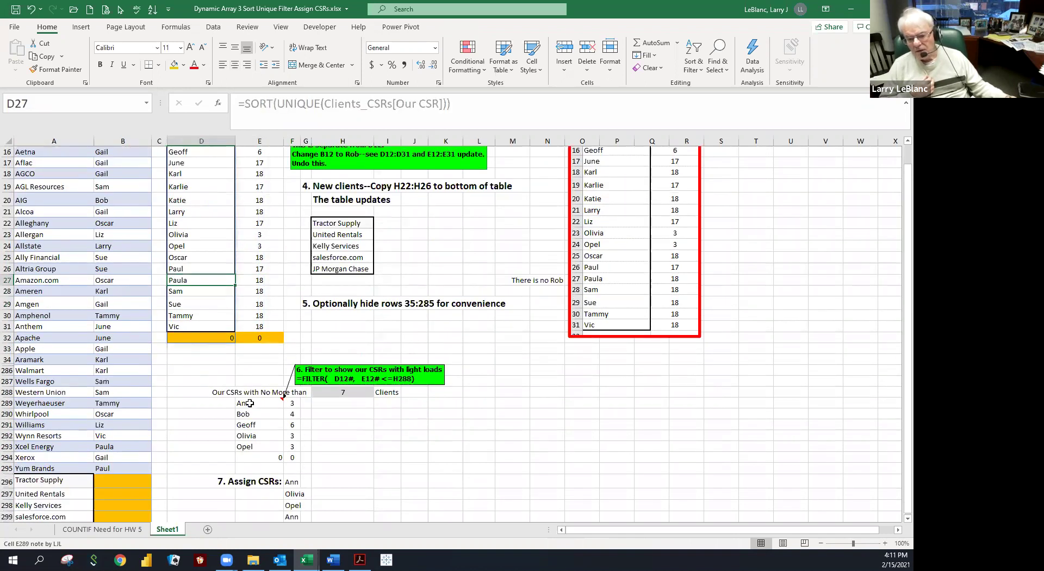
# - Trace the FILTER formula in E289 to the spilled CSR list in D12 and the orange cells starting at B296
pyautogui.click(248, 403)
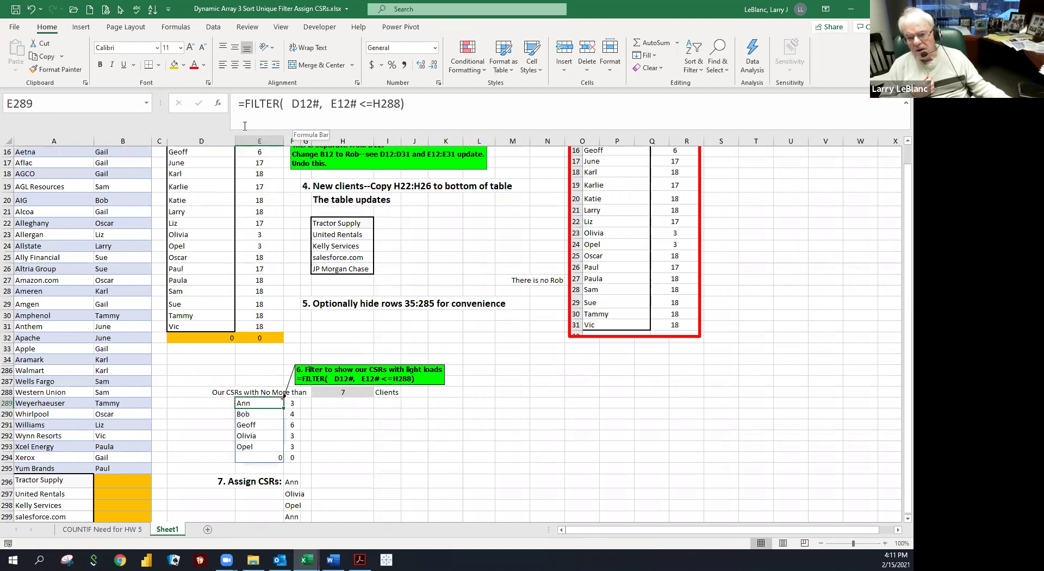
pyautogui.scroll(2, 183, 160)
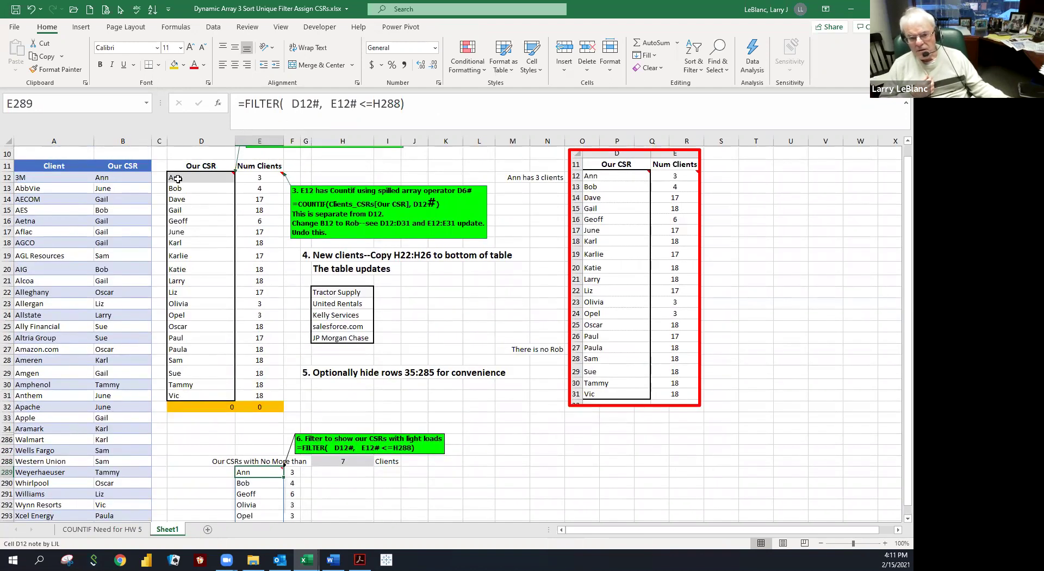
pyautogui.moveTo(180, 178); pyautogui.dragTo(173, 396)
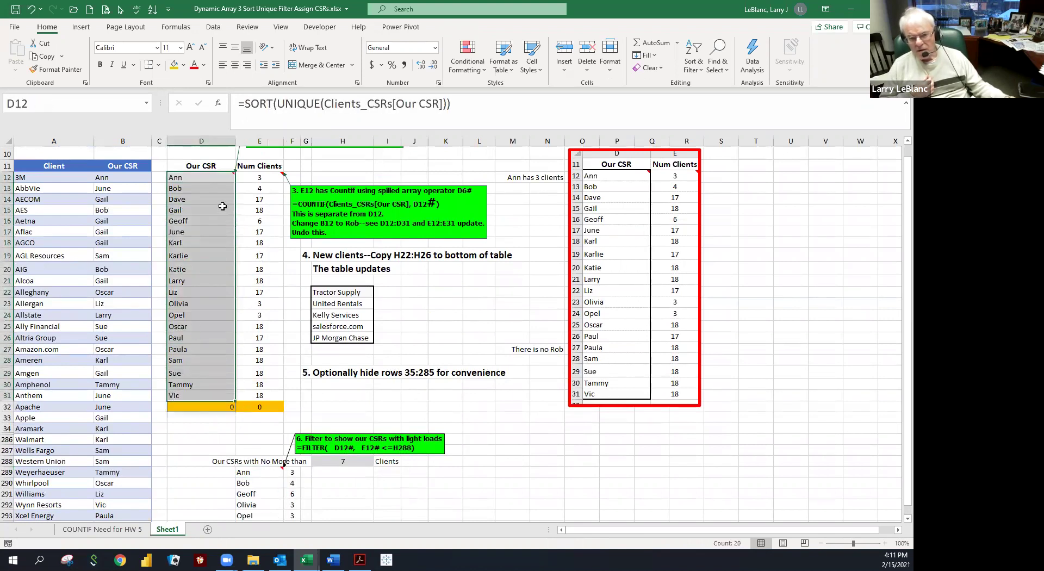
pyautogui.click(197, 177)
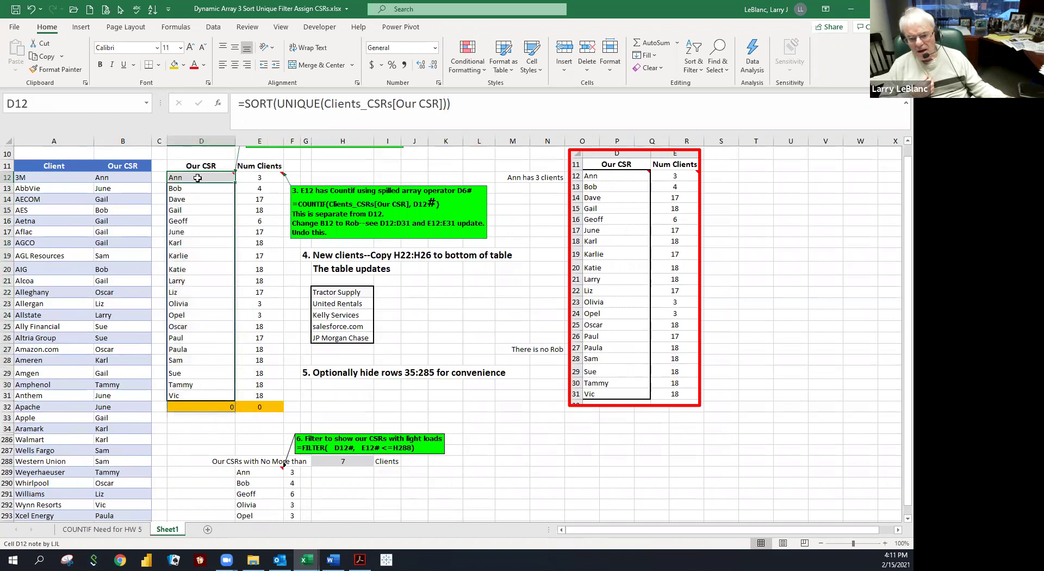
pyautogui.scroll(-3, 216, 467)
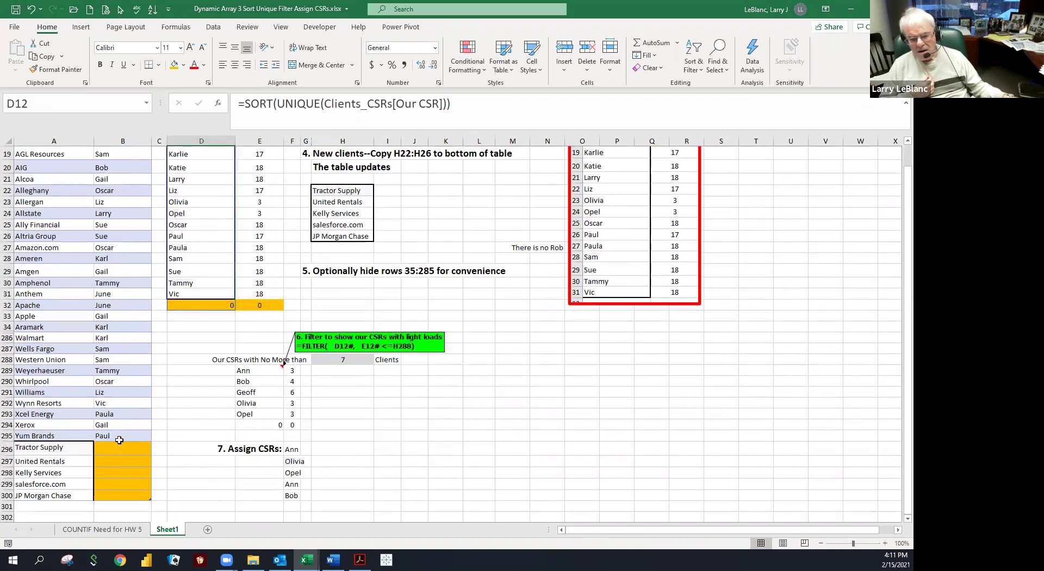
pyautogui.moveTo(111, 448); pyautogui.dragTo(110, 487)
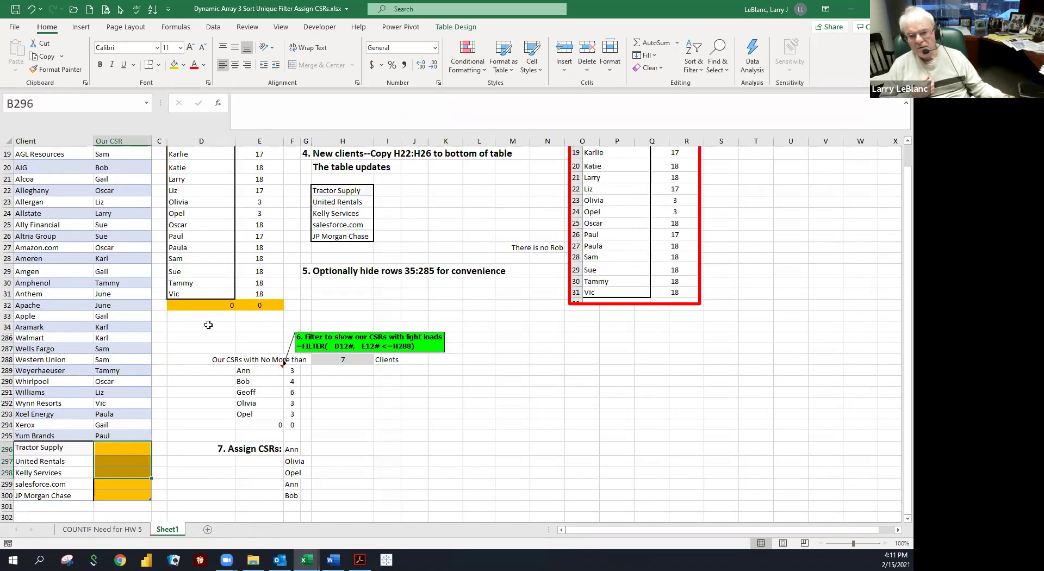
pyautogui.scroll(2, 233, 375)
pyautogui.moveTo(240, 435); pyautogui.dragTo(240, 413)
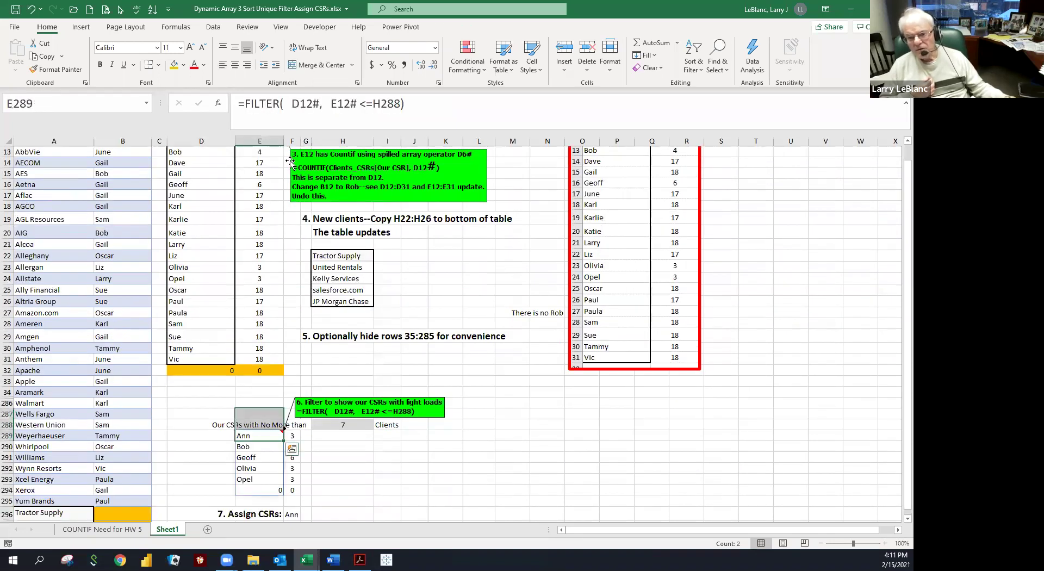
# - Examine the <=H288 condition in the FILTER formula in E289 and the arrays it refers to
pyautogui.click(243, 435)
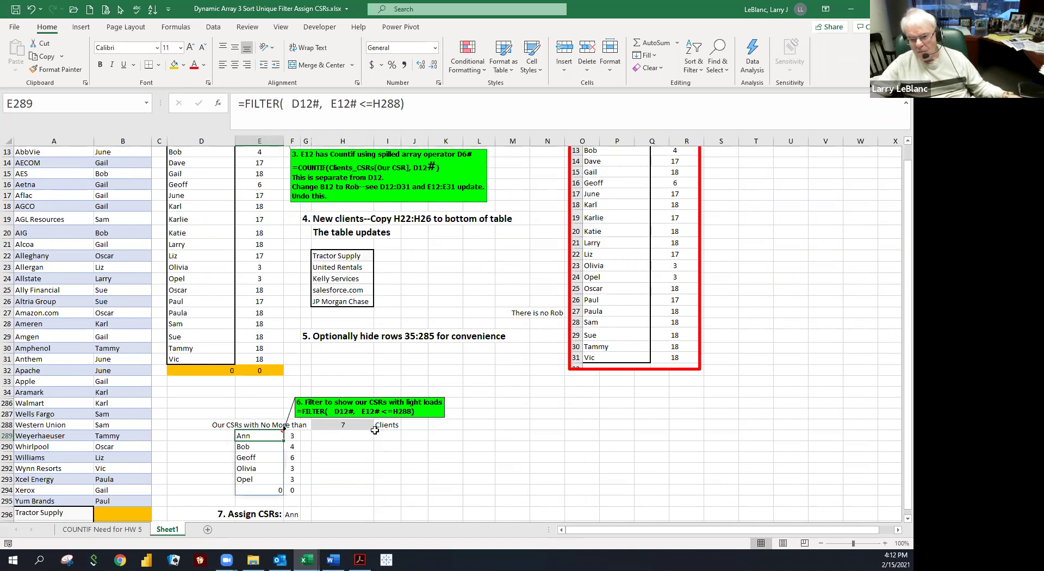
pyautogui.click(363, 106)
pyautogui.moveTo(363, 105); pyautogui.dragTo(404, 106)
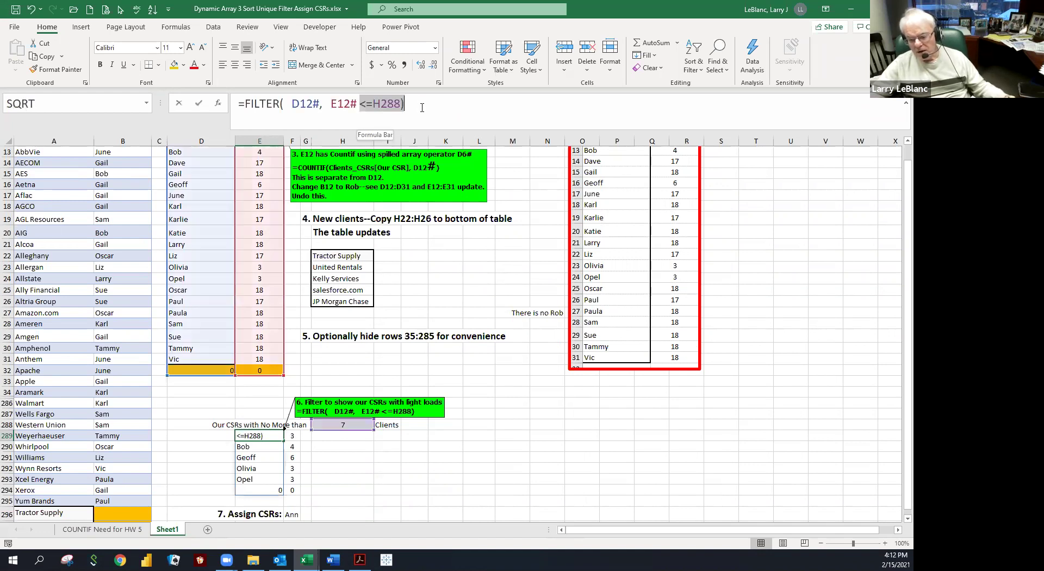
pyautogui.press('Escape')
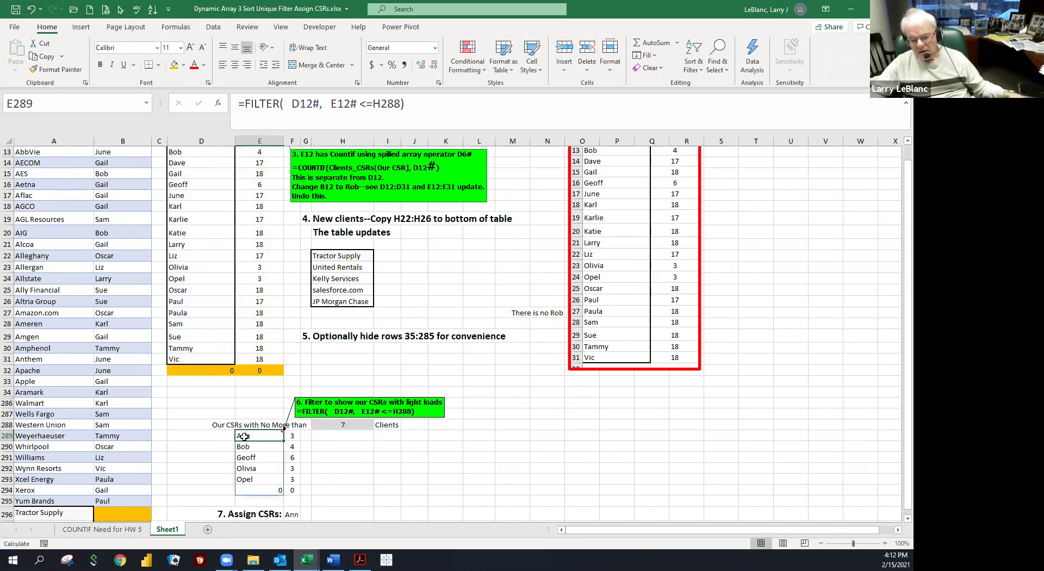
pyautogui.scroll(2, 259, 216)
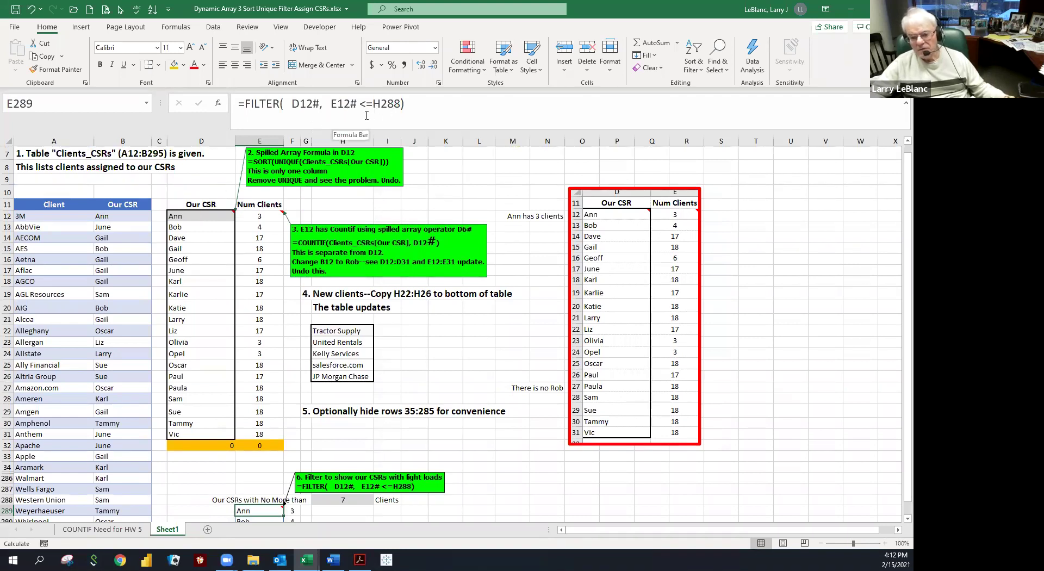
pyautogui.scroll(-2, 326, 206)
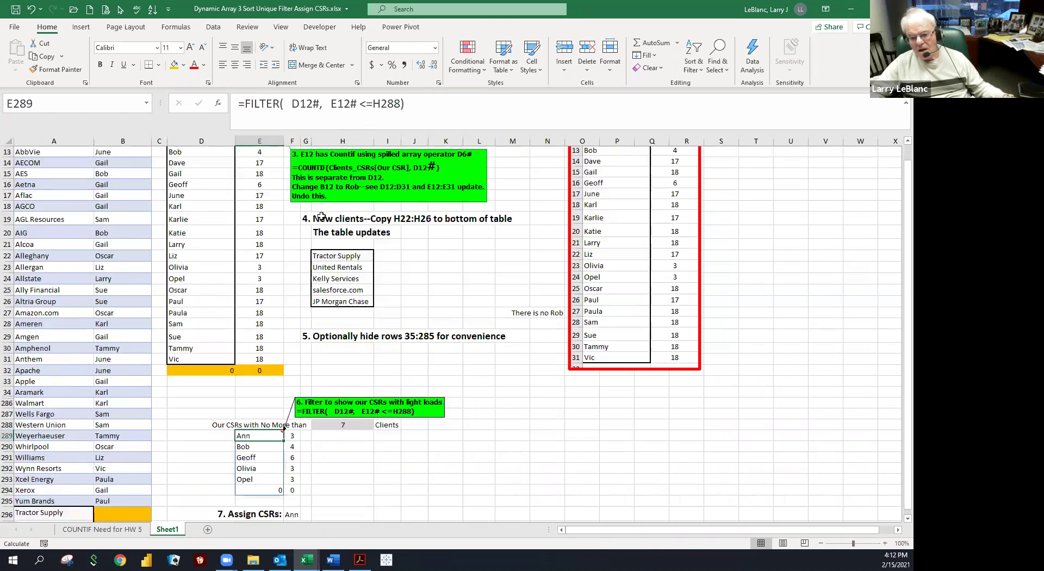
pyautogui.scroll(-1, 318, 226)
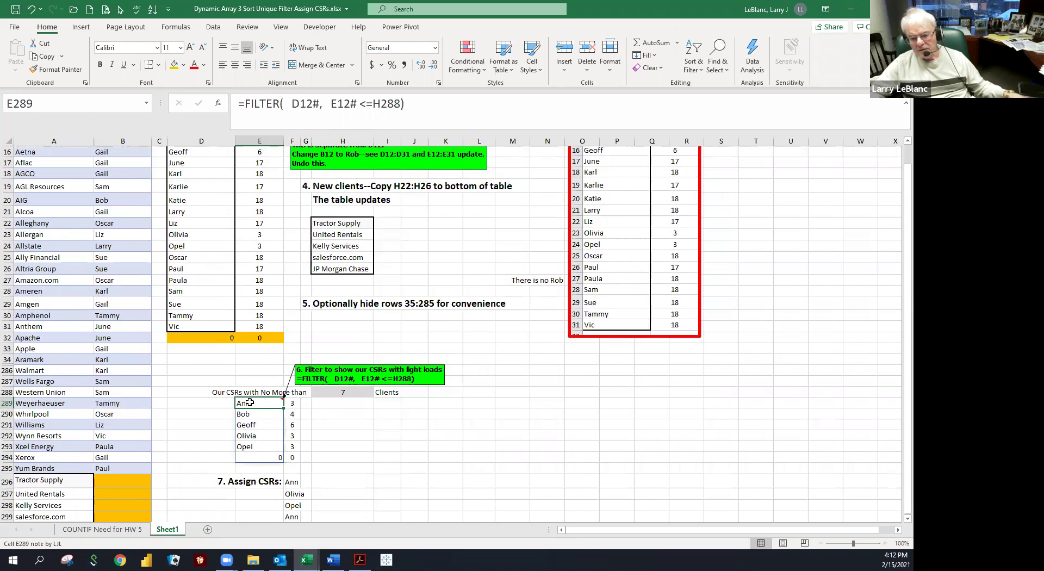
# - Compare the filtered light-load CSR names in E289:E293 with the COUNTIF formula and client counts starting in F289
pyautogui.moveTo(250, 403); pyautogui.dragTo(246, 444)
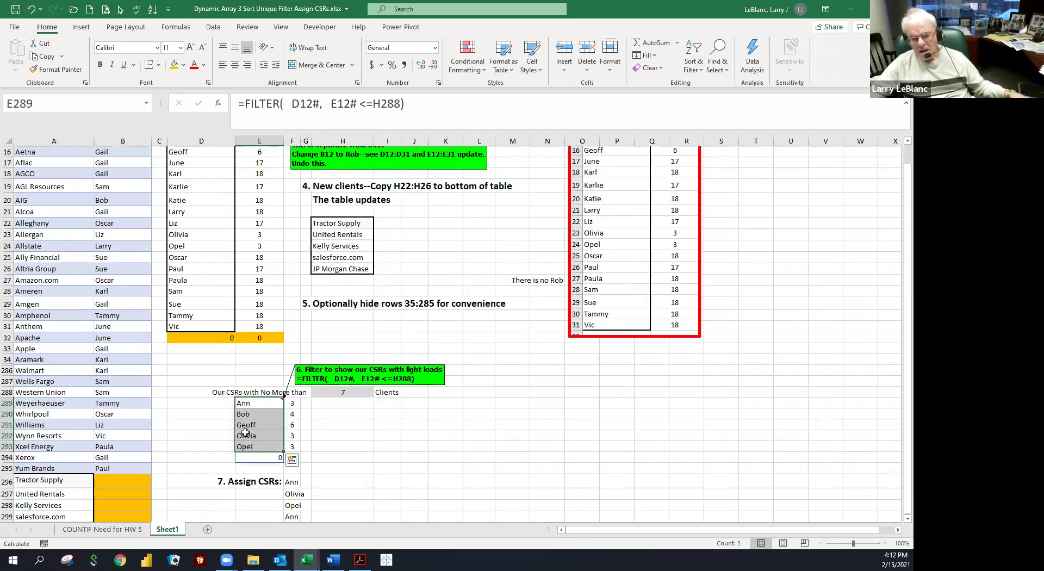
pyautogui.click(255, 405)
pyautogui.click(291, 406)
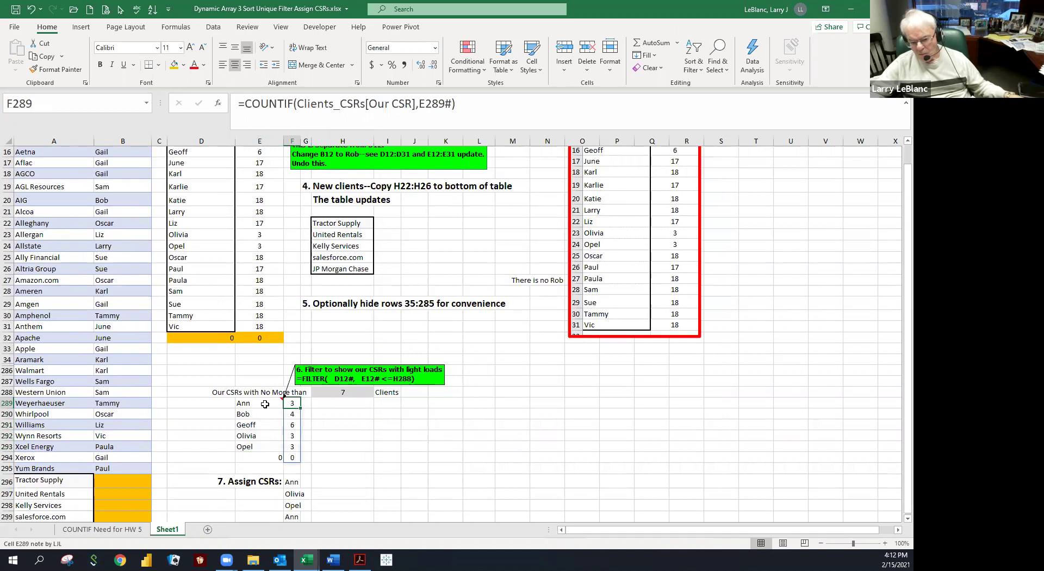
pyautogui.click(266, 404)
pyautogui.click(291, 403)
pyautogui.click(266, 404)
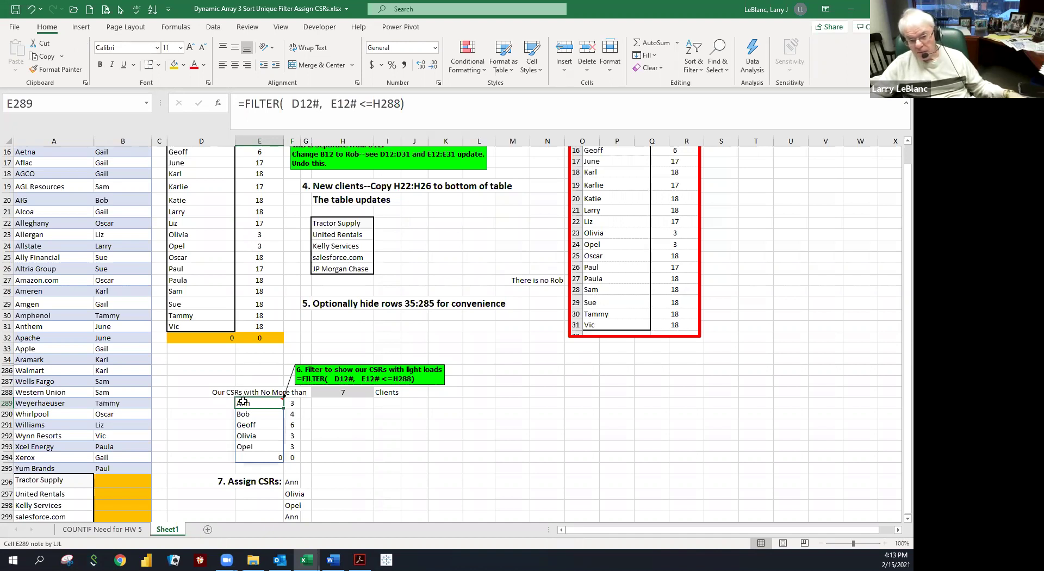
# - Try the FILTER formula in E289 without the # spill operator on both D12 and E12, and undo the edit
pyautogui.moveTo(243, 401); pyautogui.dragTo(243, 392)
pyautogui.click(318, 104)
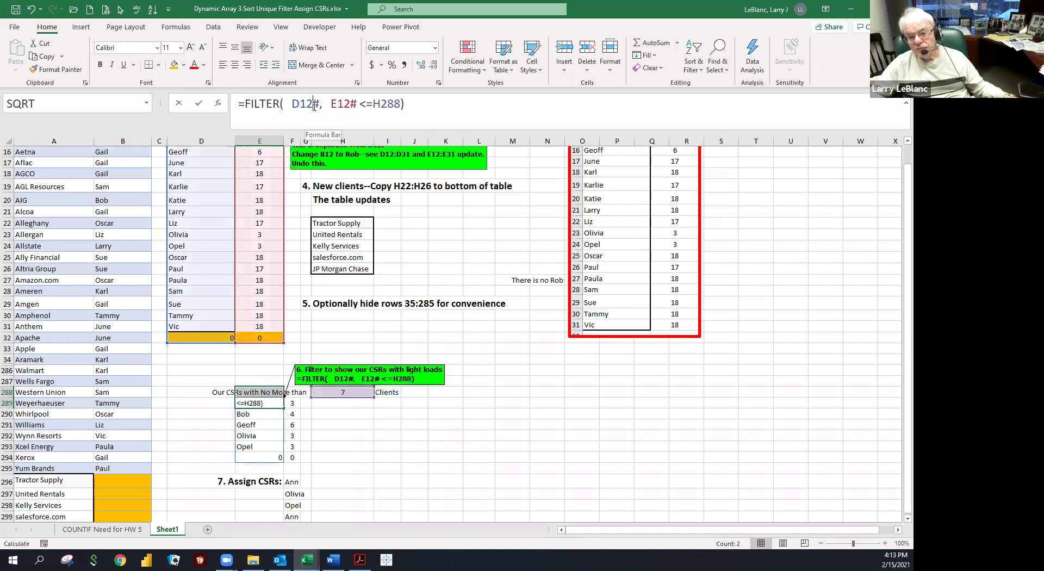
pyautogui.press('BackSpace')
pyautogui.click(343, 104)
pyautogui.press('BackSpace')
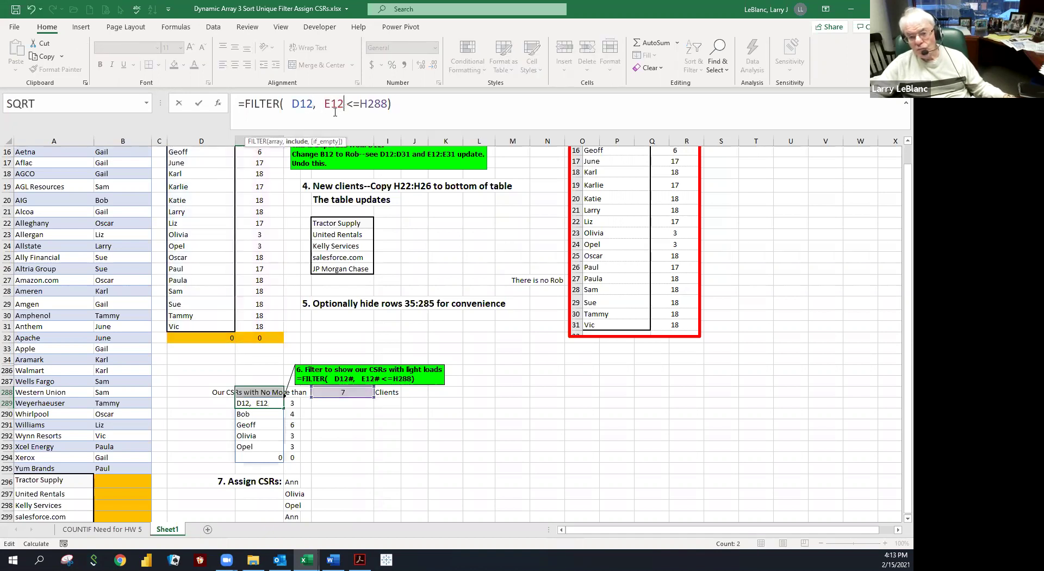
pyautogui.press('Escape')
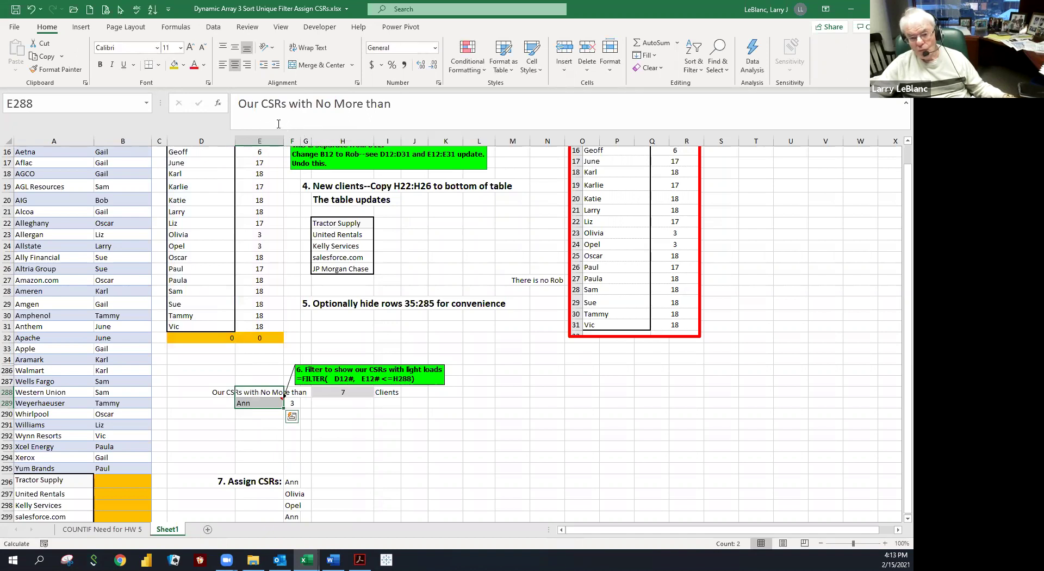
pyautogui.click(31, 10)
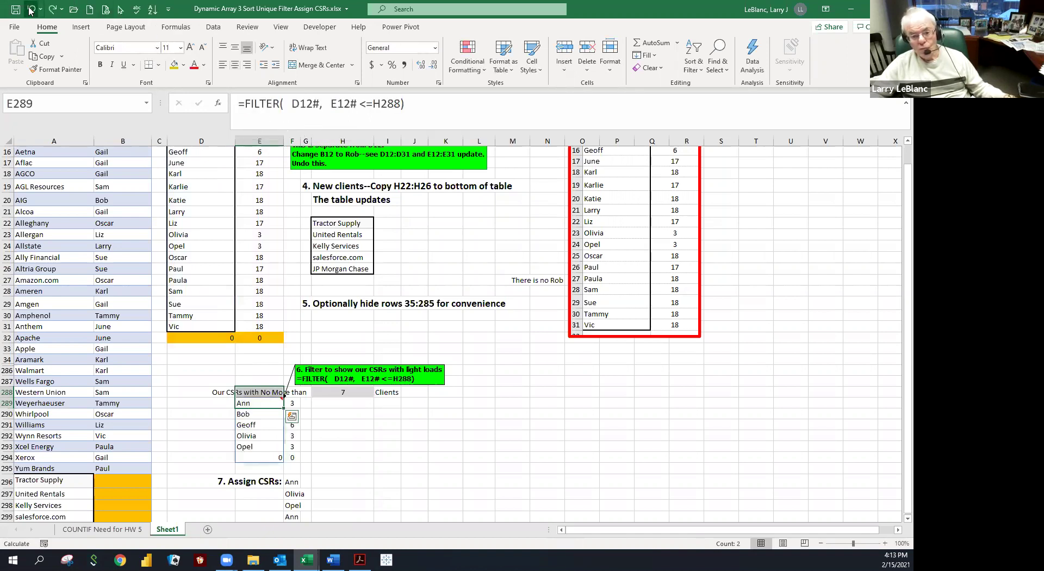
# - Try the E289 FILTER formula with the # removed from D12 only, and undo the edit
pyautogui.click(316, 104)
pyautogui.press('BackSpace')
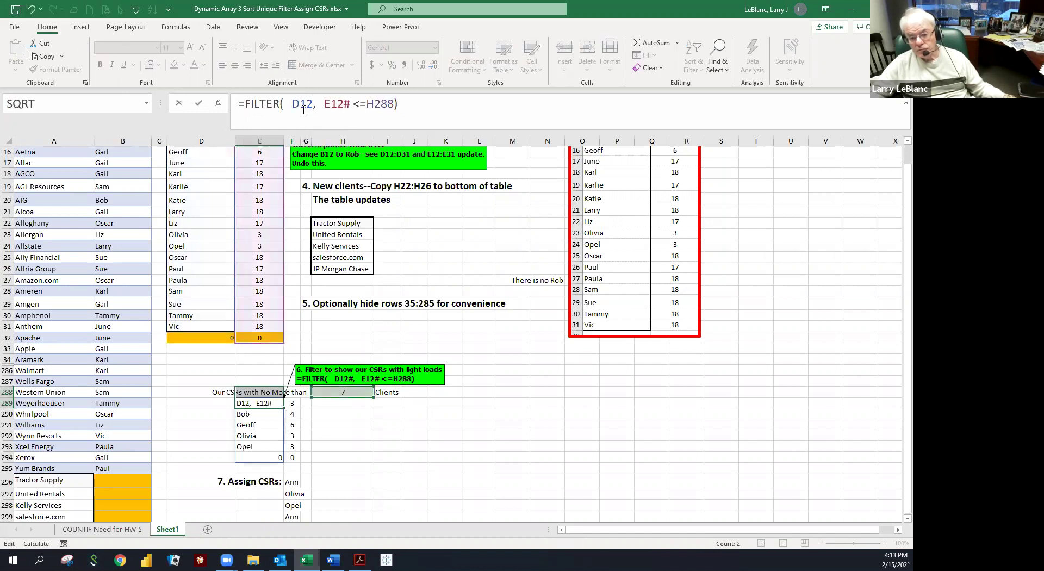
pyautogui.press('Return')
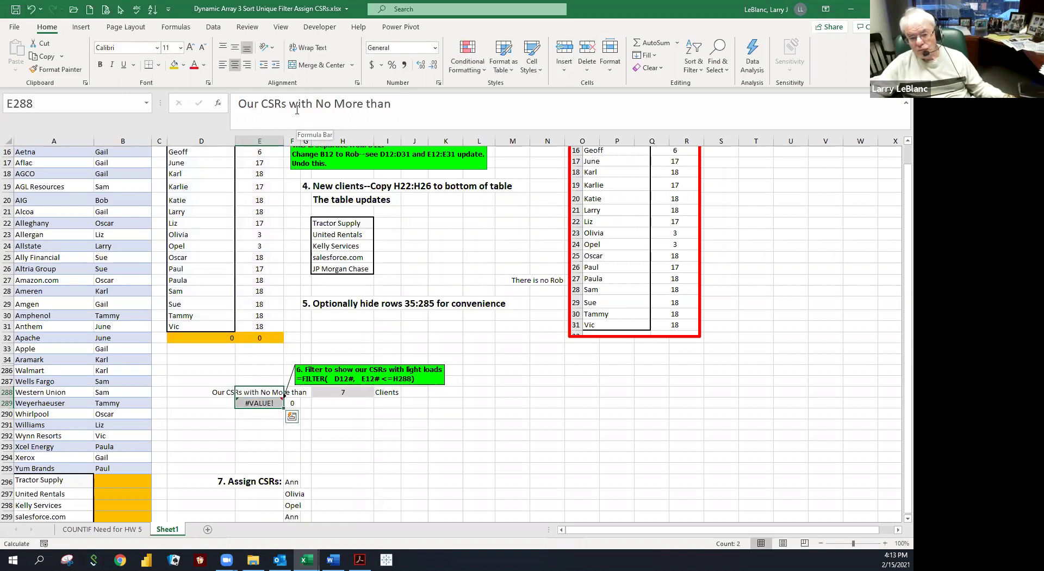
pyautogui.click(30, 10)
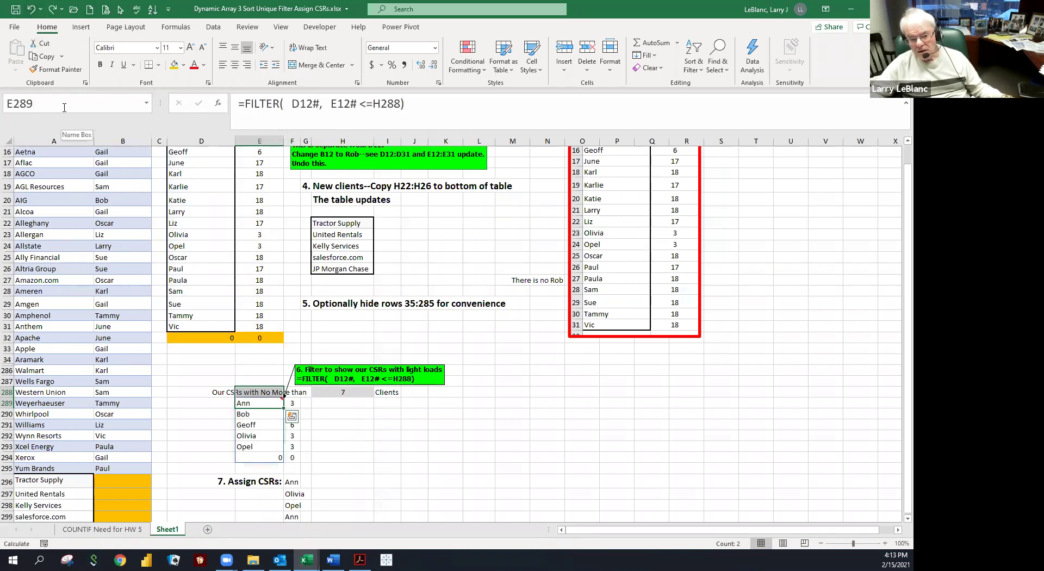
# - Set the formula in E289 to =FILTER(D12, E12 <=H288)
pyautogui.click(316, 103)
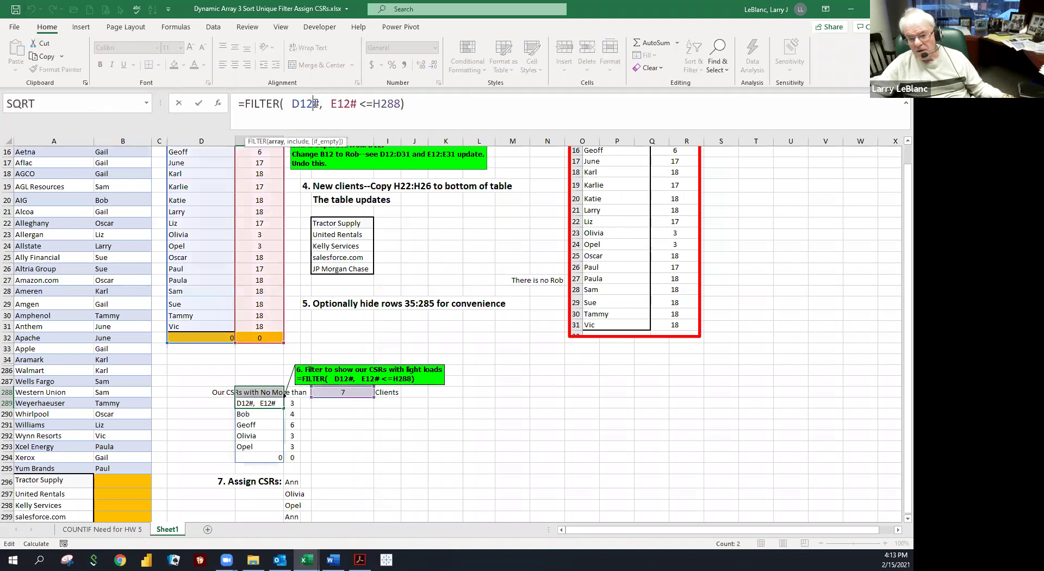
pyautogui.press('Delete')
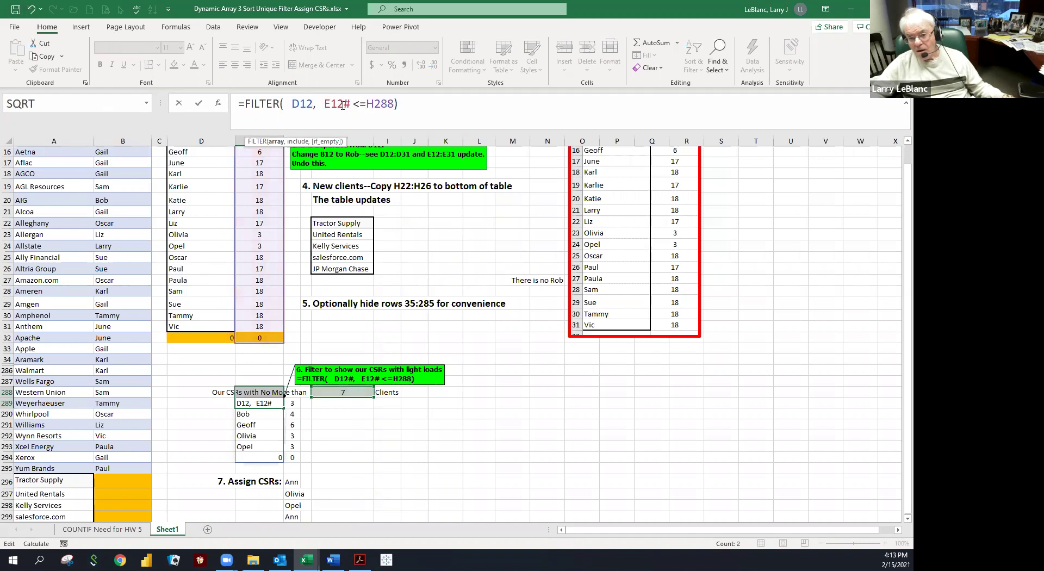
pyautogui.click(339, 103)
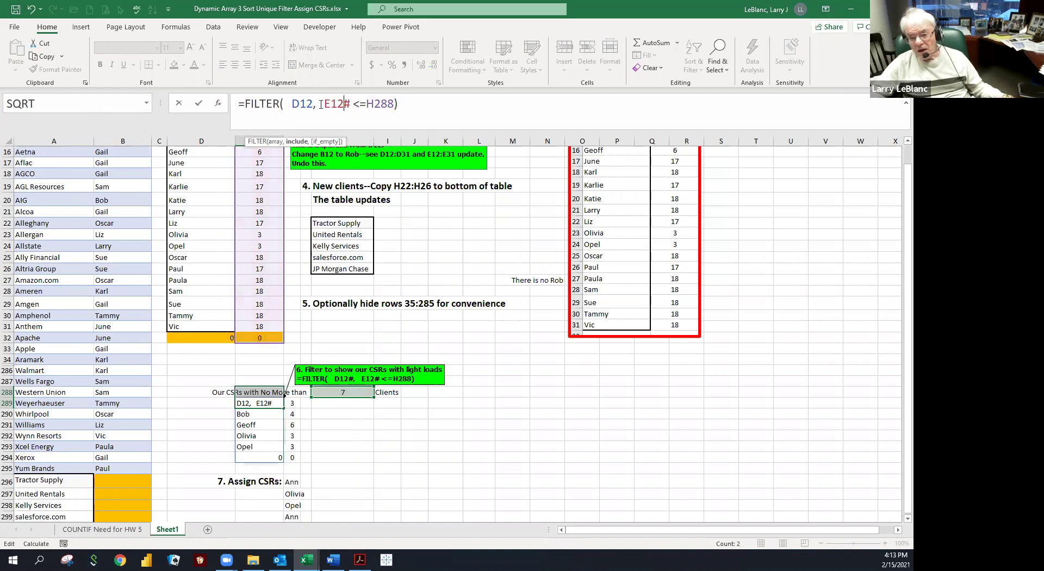
pyautogui.press('Delete')
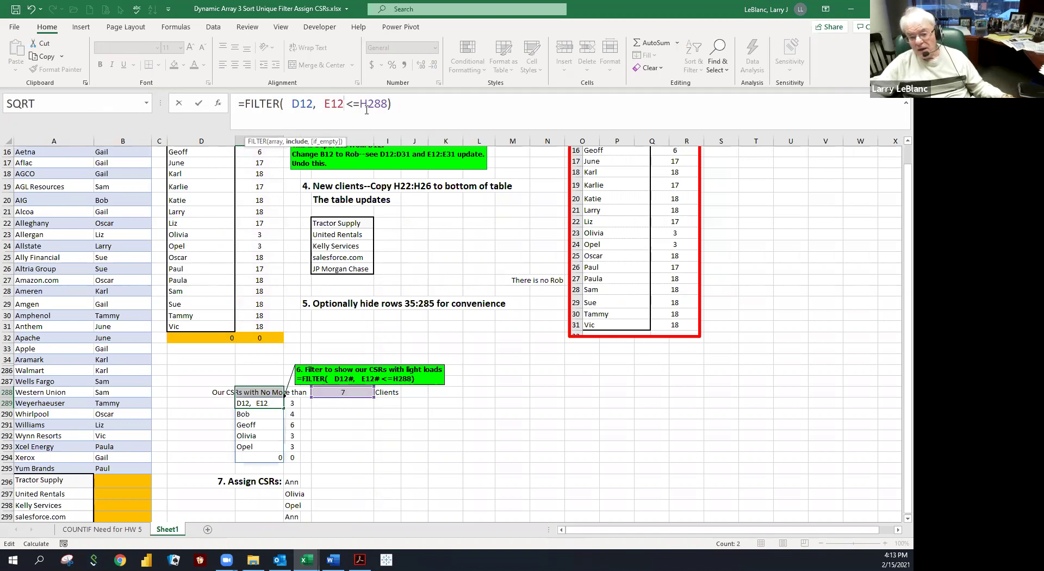
pyautogui.hotkey('shift', 'Return')
# - Examine the result in E289 against the first CSR in D12 and its client count in E12
pyautogui.click(250, 402)
pyautogui.press('Right')
pyautogui.click(266, 403)
pyautogui.press('Up')
pyautogui.scroll(3, 217, 260)
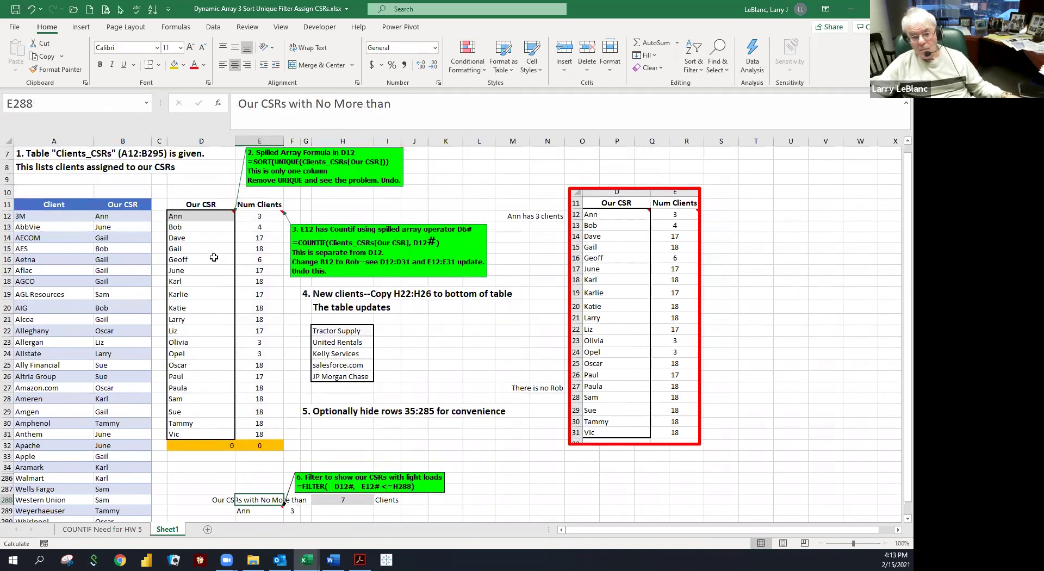
pyautogui.click(192, 221)
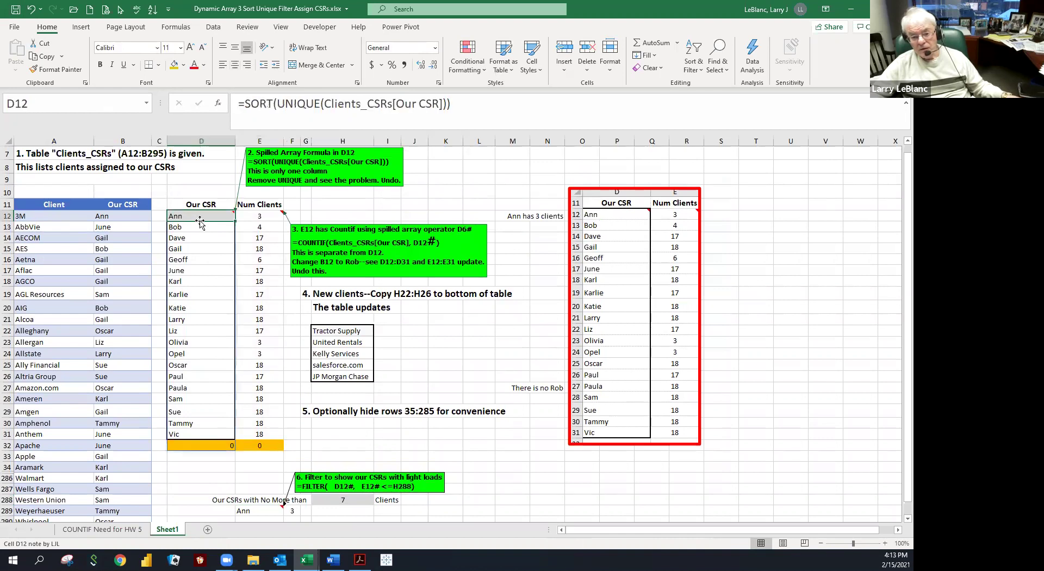
pyautogui.click(248, 219)
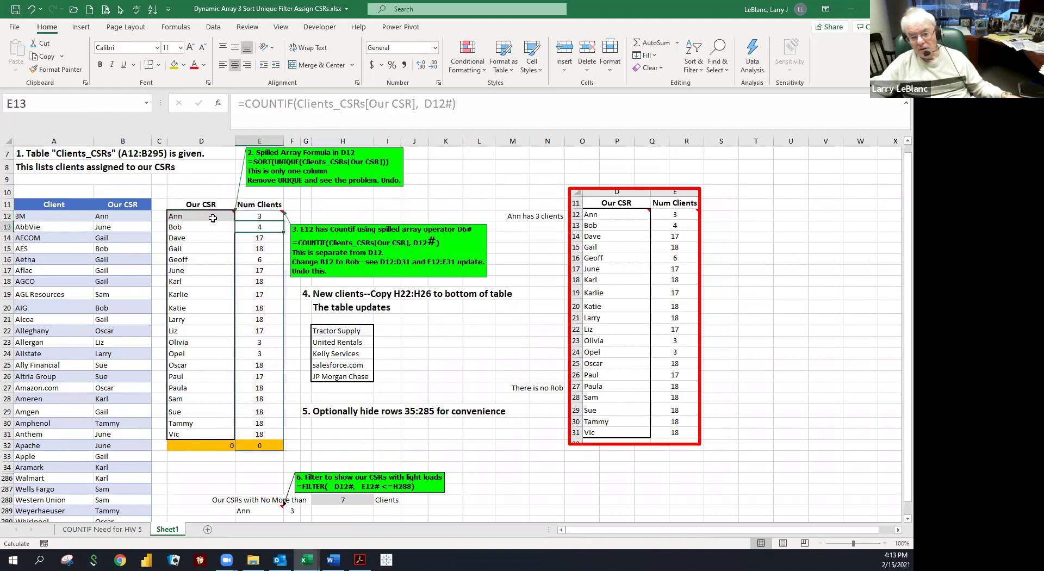
pyautogui.click(214, 218)
pyautogui.scroll(-3, 225, 282)
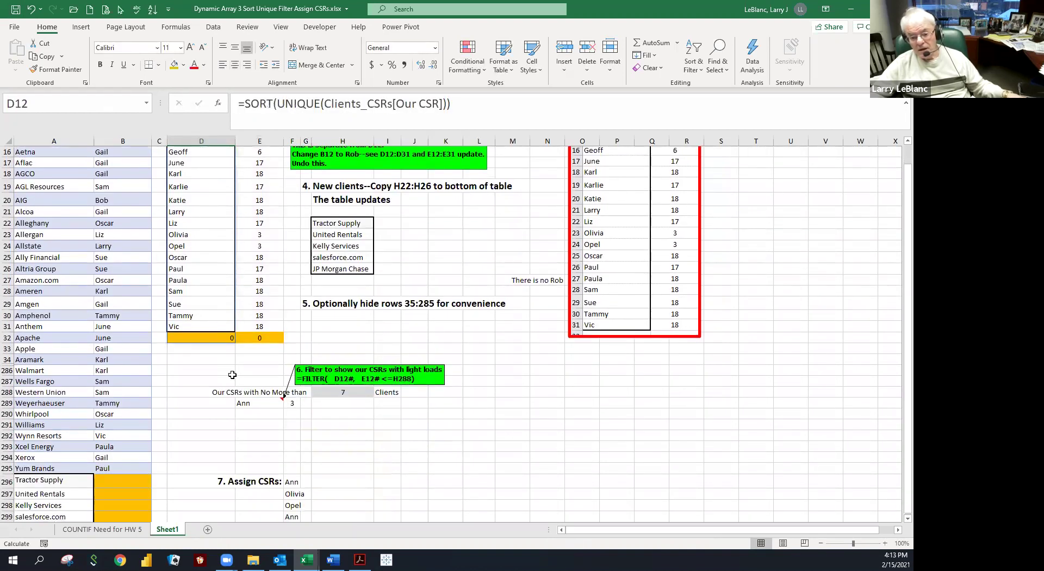
# - Add the # spill operator to D12 in the E289 formula, making it =FILTER(D12#, E12 <=H288)
pyautogui.click(243, 403)
pyautogui.click(312, 104)
pyautogui.write(',  E12 <=H288')
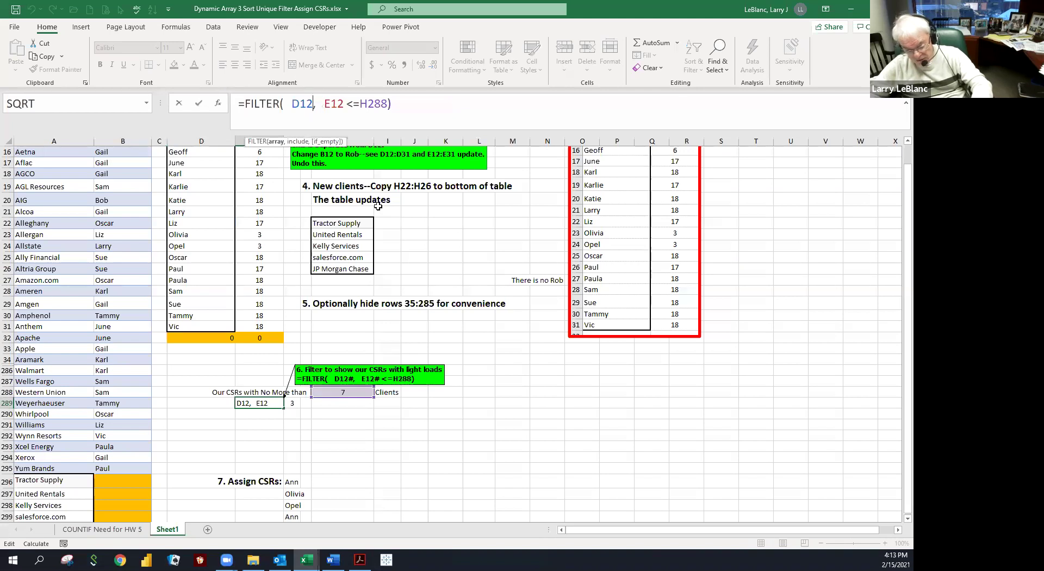
pyautogui.write('#')
pyautogui.hotkey('ctrl', 'Return')
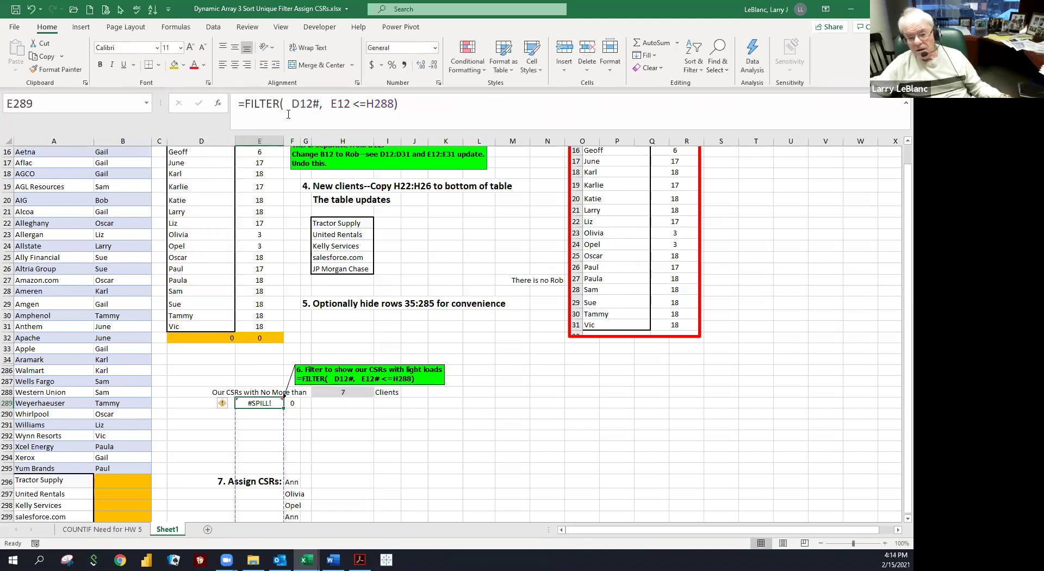
# - Add the # spill operator to E12 in the E289 formula, making it =FILTER(D12#, E12# <=H288)
pyautogui.moveTo(289, 107); pyautogui.dragTo(395, 110)
pyautogui.click(351, 104)
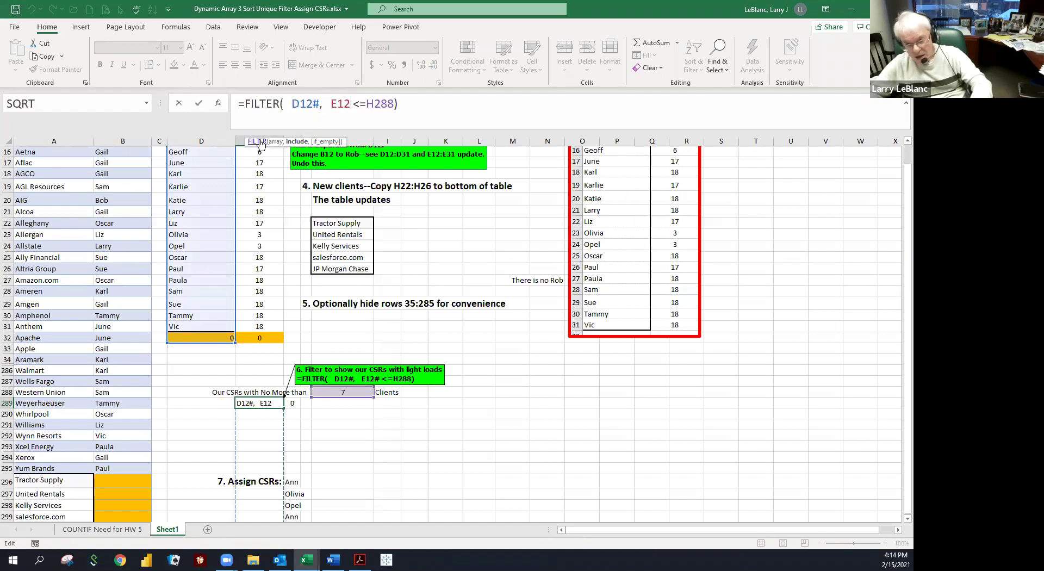
pyautogui.write('#')
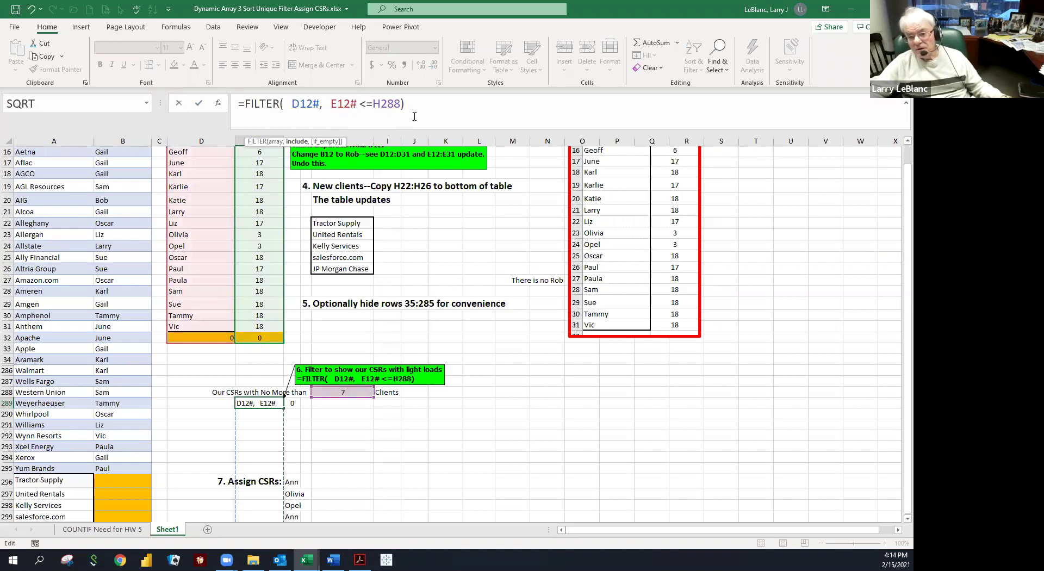
pyautogui.press('Return')
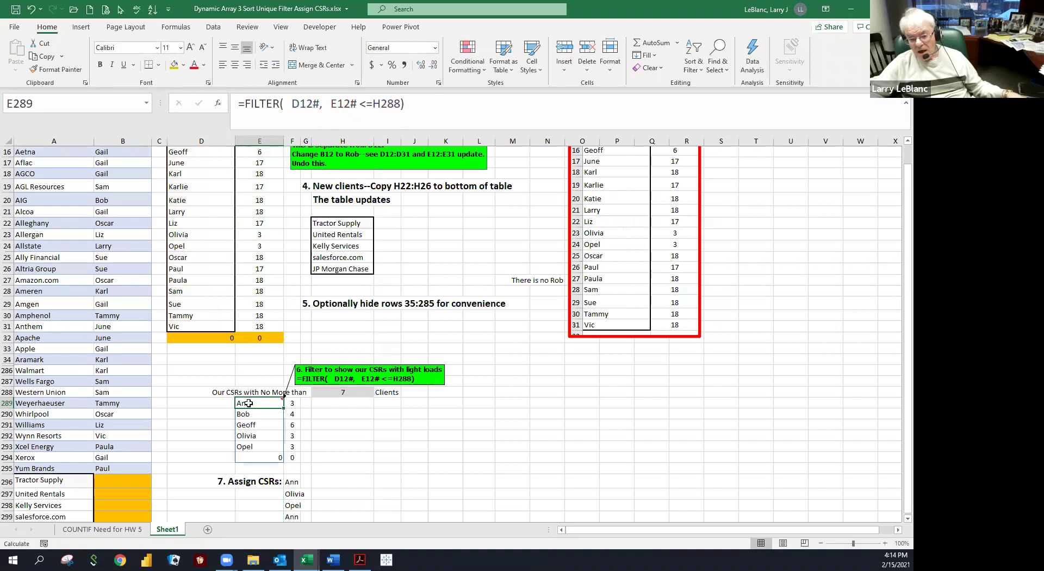
# - Review each filtered CSR and client count in E289:F293, plus the extra count in F294
pyautogui.moveTo(248, 403); pyautogui.dragTo(284, 450)
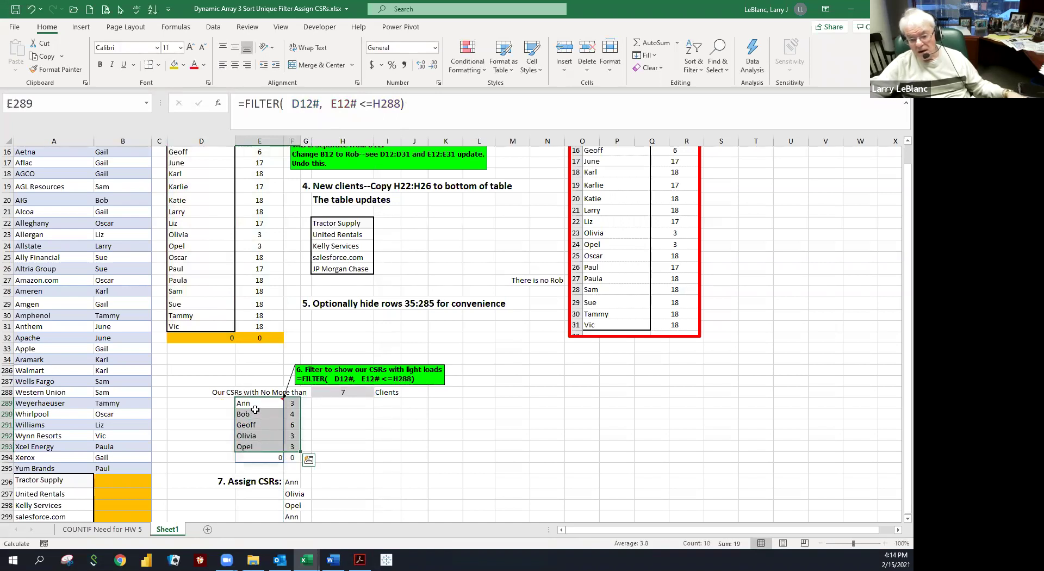
pyautogui.click(254, 406)
pyautogui.click(257, 414)
pyautogui.click(256, 425)
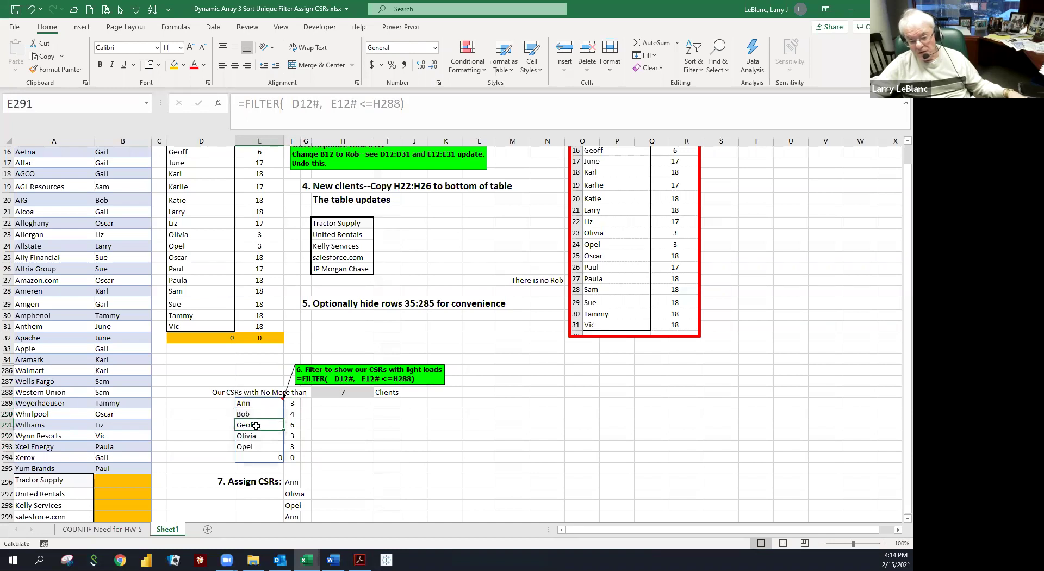
pyautogui.click(254, 436)
pyautogui.click(252, 446)
pyautogui.scroll(-2, 253, 435)
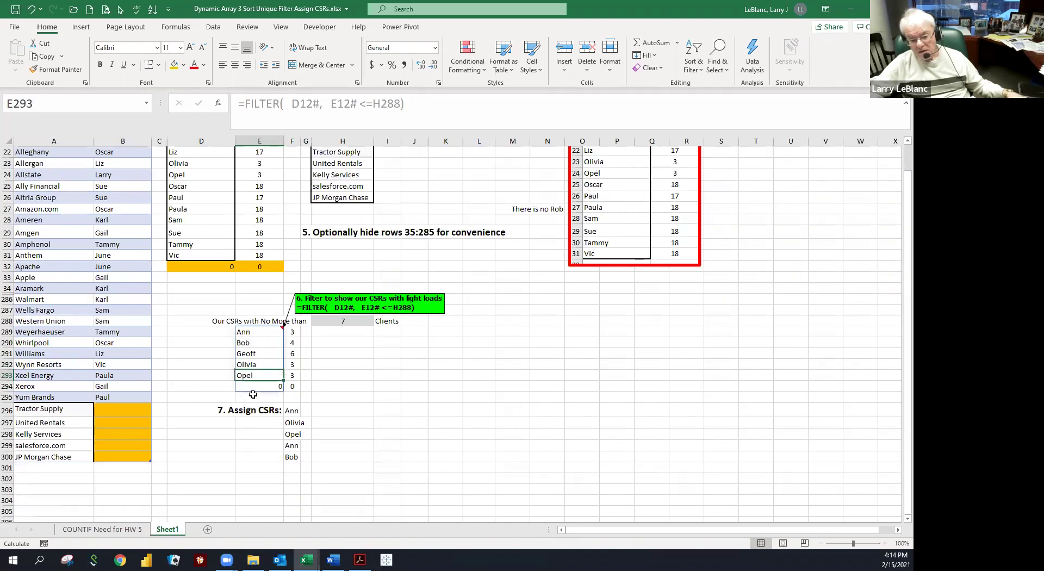
pyautogui.click(296, 387)
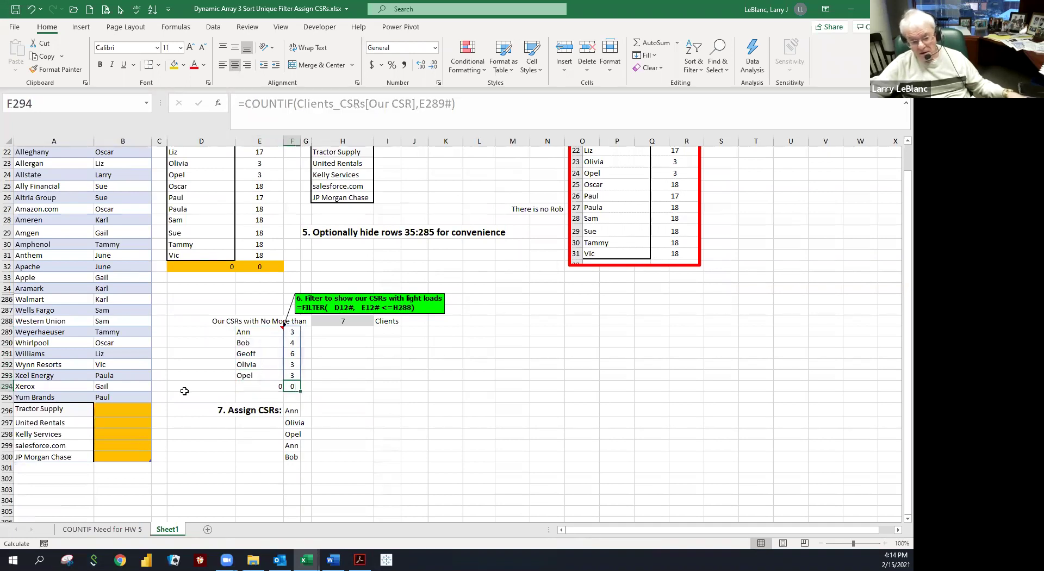
# - Trace the extra spilled entries in E294:F294 to the orange Our CSR cells B296:B300, and check the counts in F289:F294
pyautogui.click(124, 408)
pyautogui.moveTo(129, 230); pyautogui.dragTo(115, 363)
pyautogui.scroll(3, 115, 363)
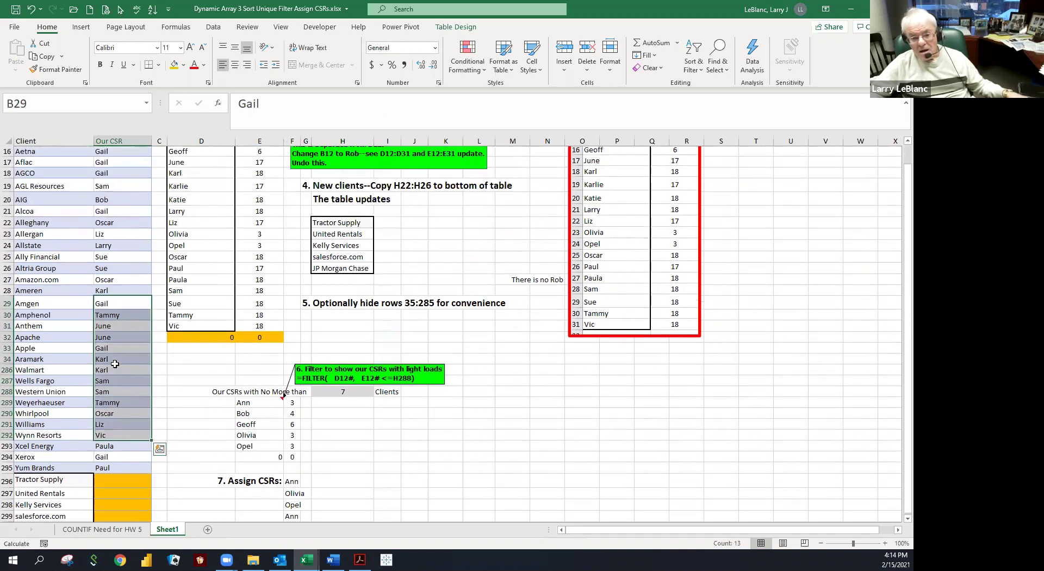
pyautogui.scroll(-4, 114, 364)
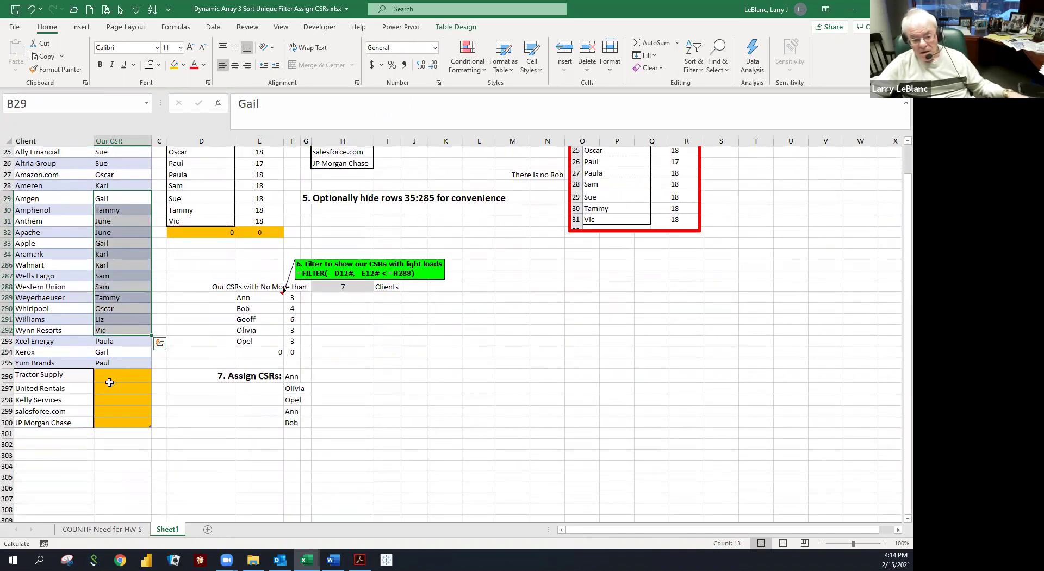
pyautogui.moveTo(109, 381); pyautogui.dragTo(117, 420)
pyautogui.click(113, 372)
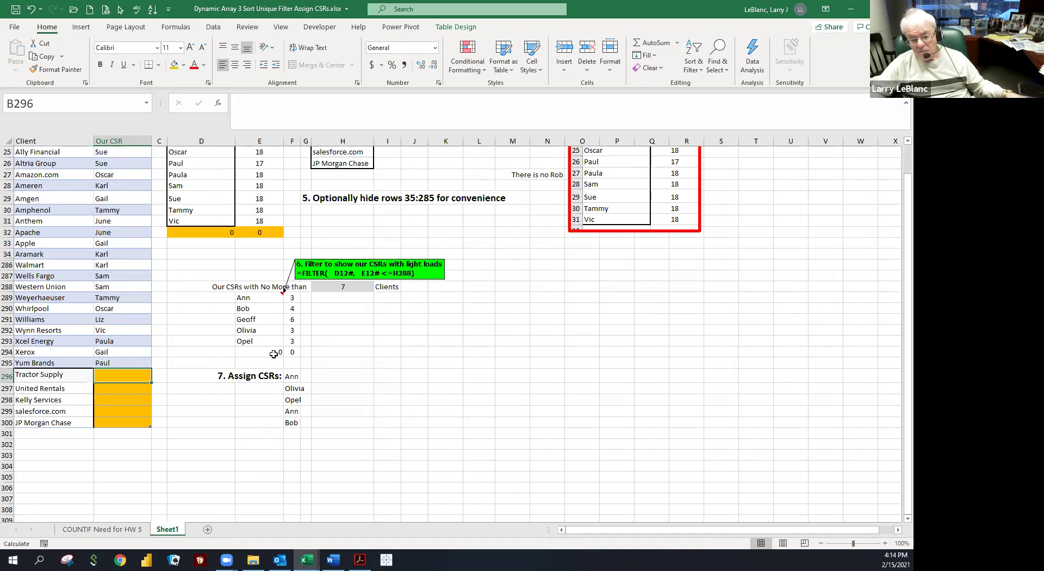
pyautogui.moveTo(274, 354); pyautogui.dragTo(293, 353)
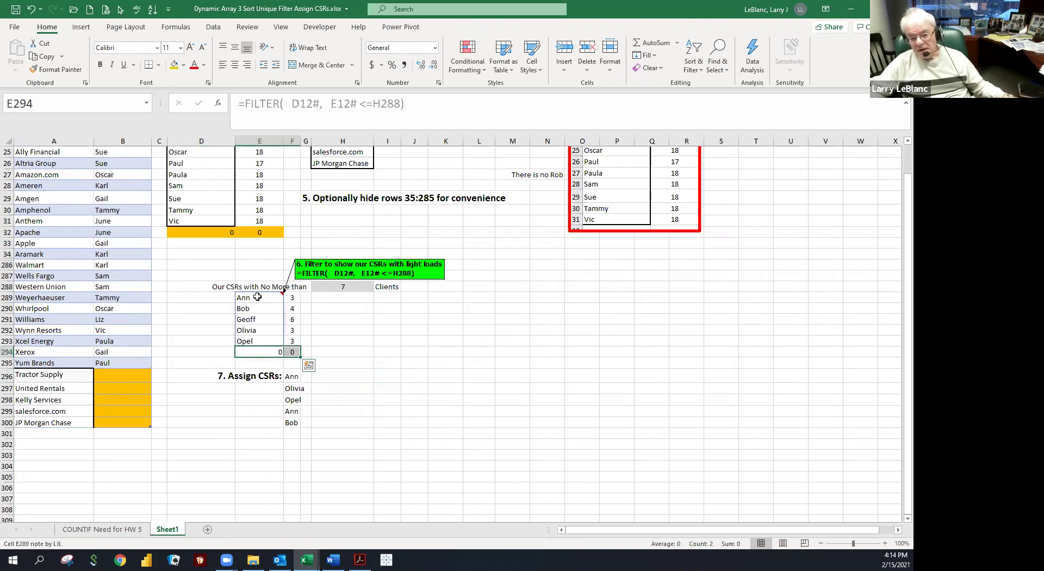
pyautogui.moveTo(288, 296); pyautogui.dragTo(292, 352)
pyautogui.click(292, 297)
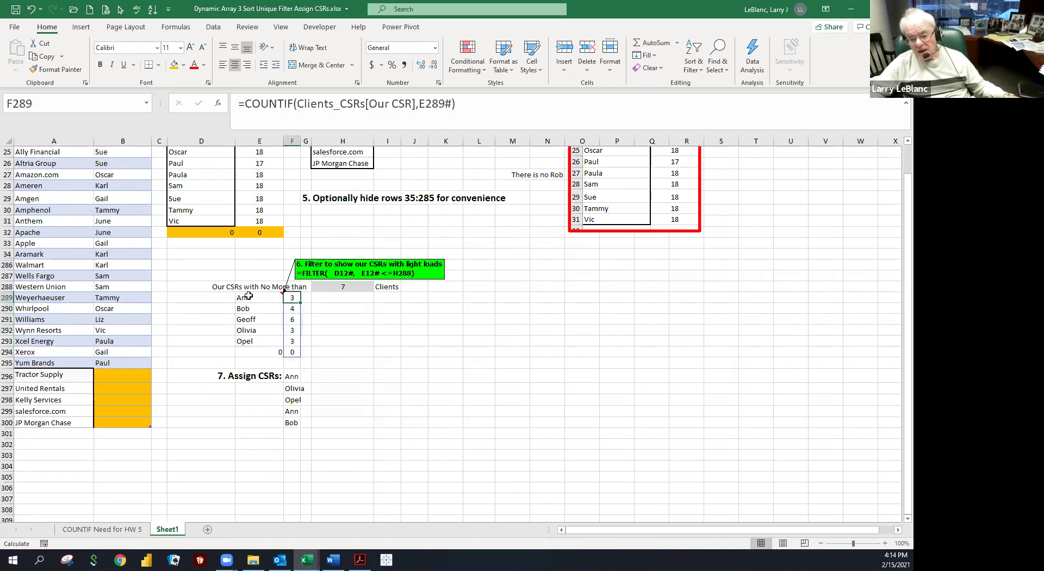
# - Try assigning the CSR listed in F296 to Tractor Supply in B296, and undo the entry after checking the counts in F289:F293
pyautogui.click(114, 377)
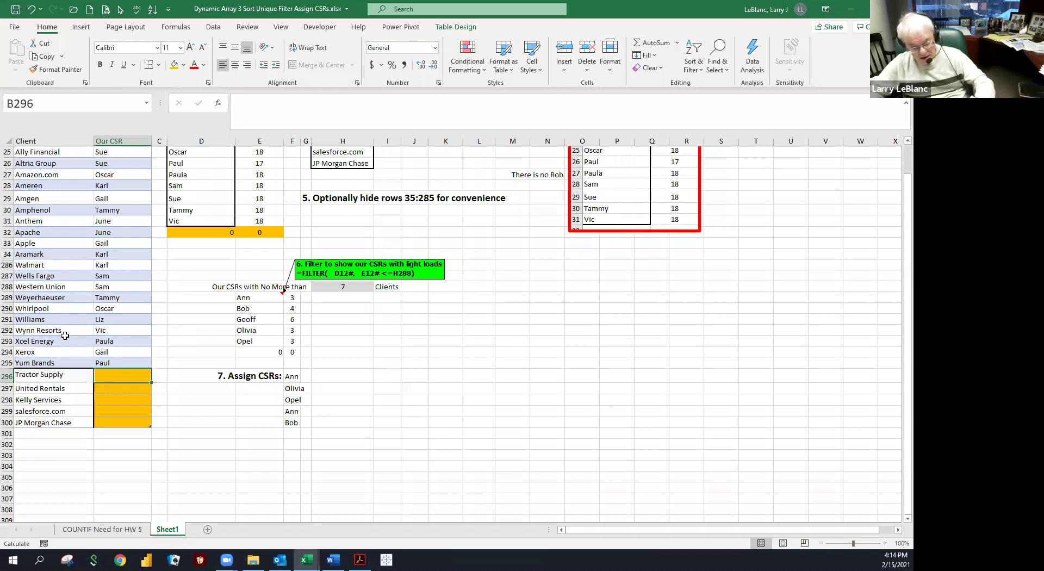
pyautogui.write('AAnn')
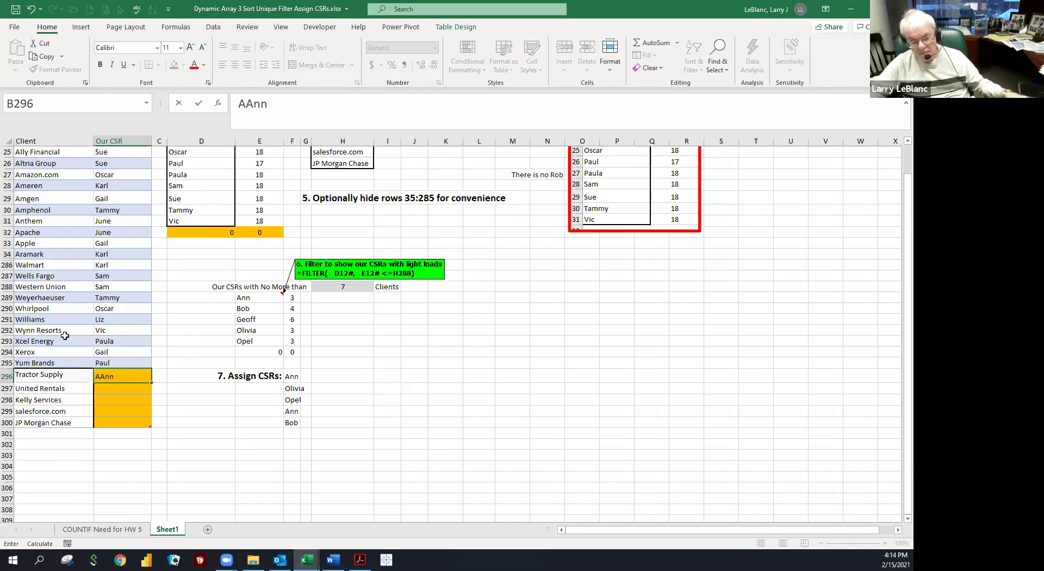
pyautogui.click(249, 105)
pyautogui.press('BackSpace')
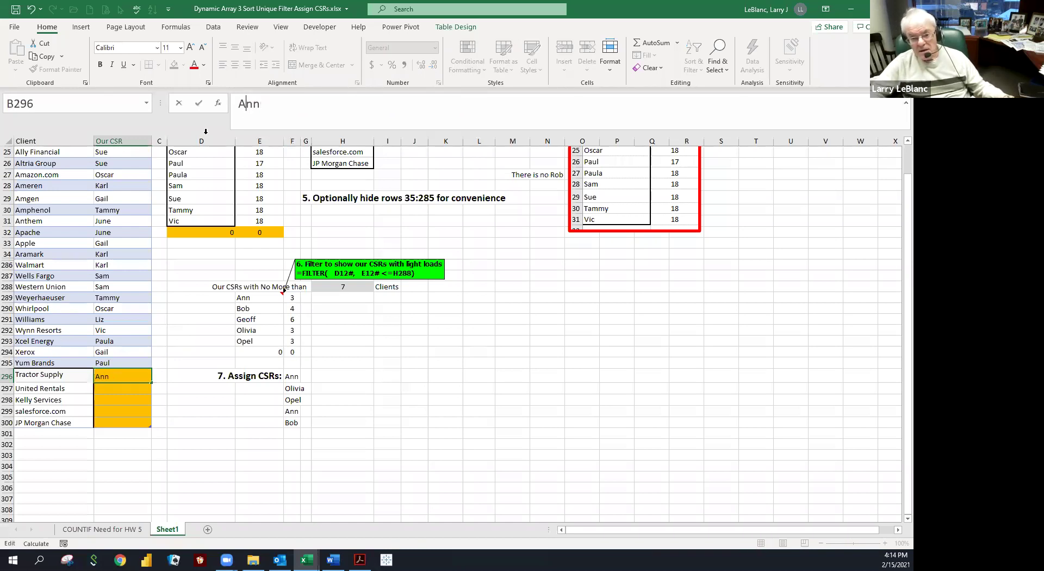
pyautogui.hotkey('ctrl', 'Return')
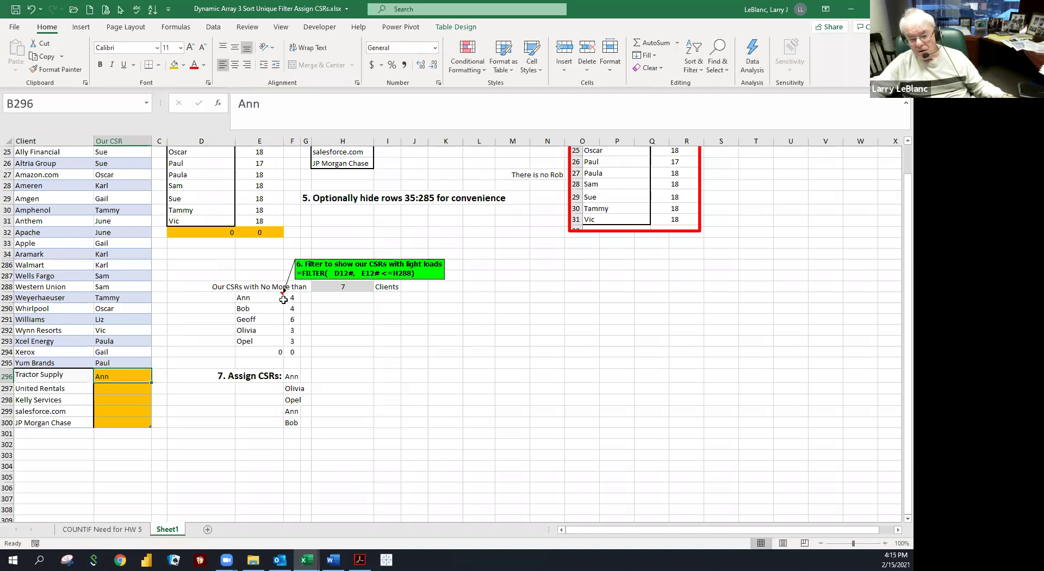
pyautogui.moveTo(284, 298); pyautogui.dragTo(287, 341)
pyautogui.click(108, 376)
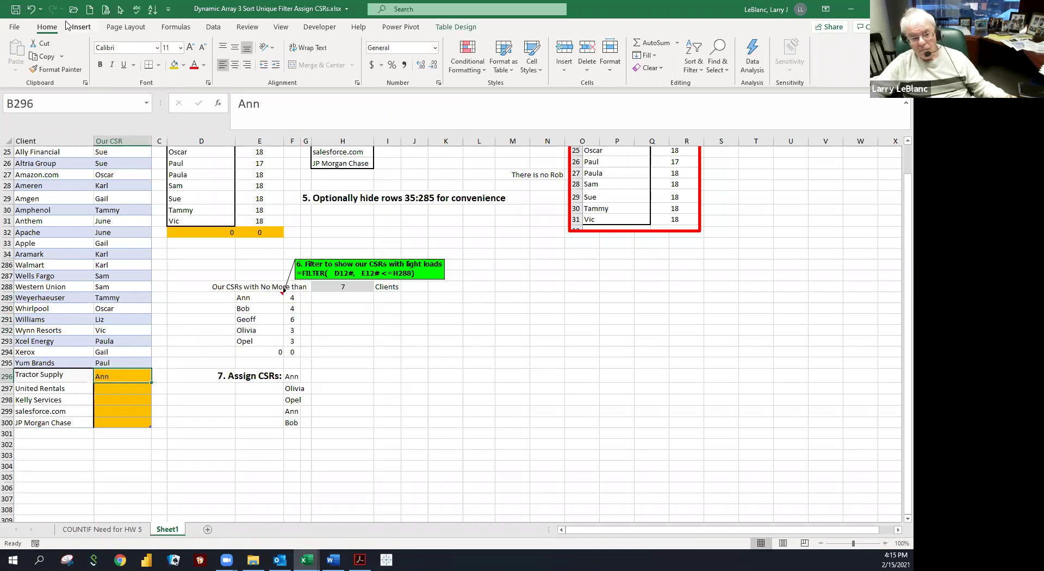
pyautogui.click(33, 10)
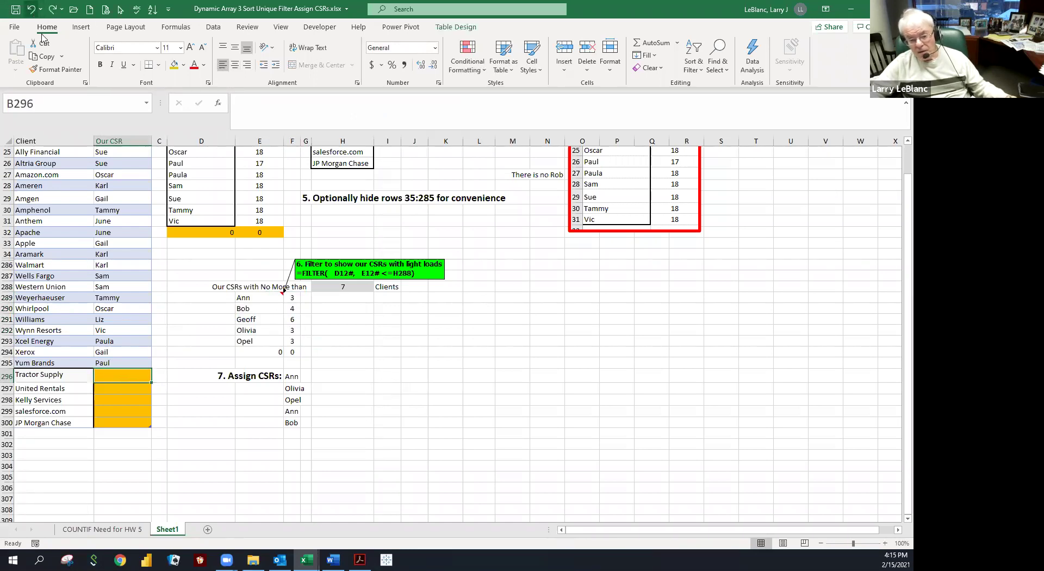
# - Assign Tractor Supply its CSR by entering the name listed in F296 into B296
pyautogui.click(113, 411)
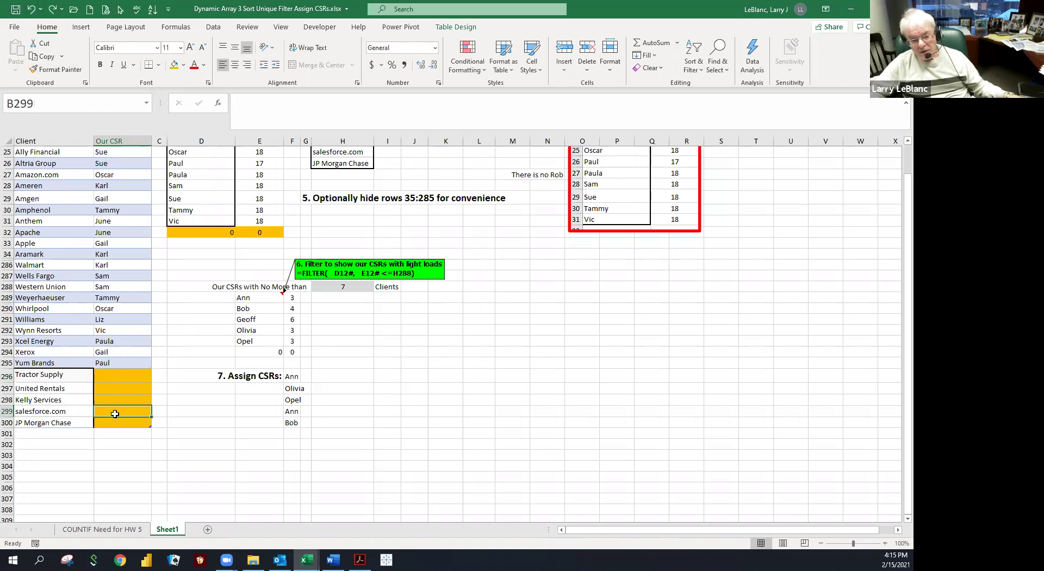
pyautogui.click(286, 300)
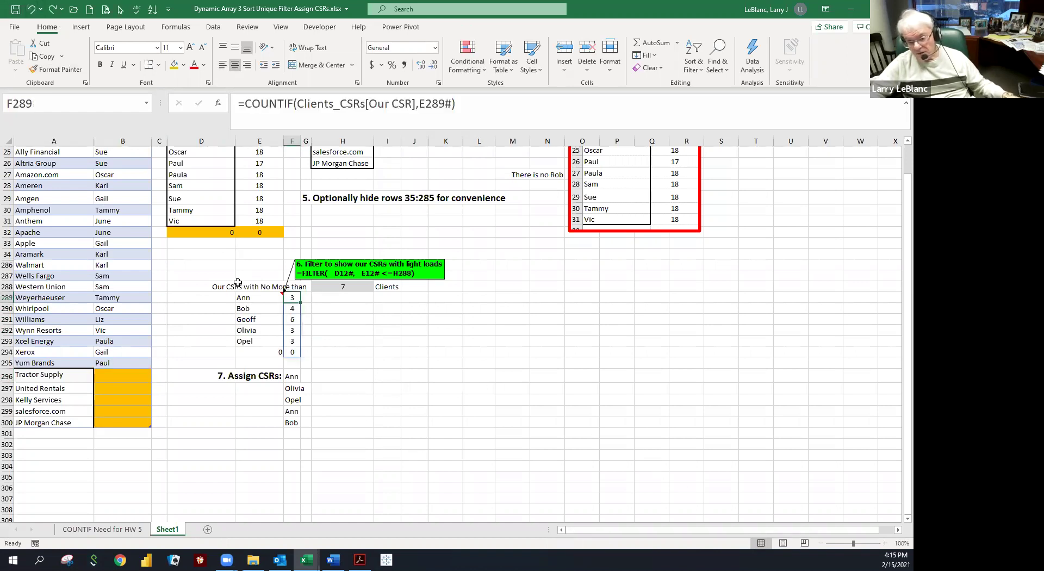
pyautogui.click(113, 374)
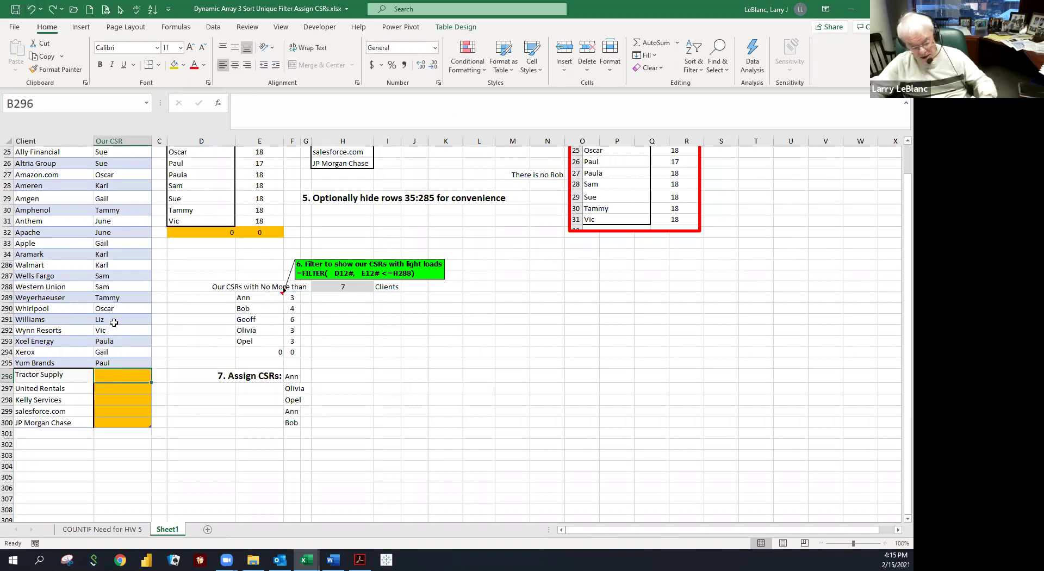
pyautogui.write('Ann')
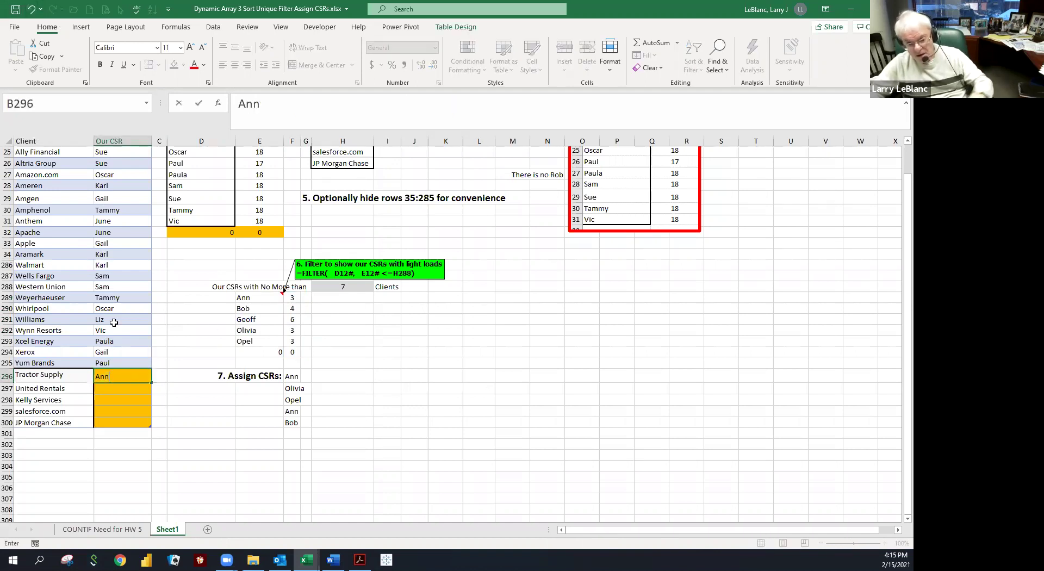
pyautogui.hotkey('ctrl', 'Return')
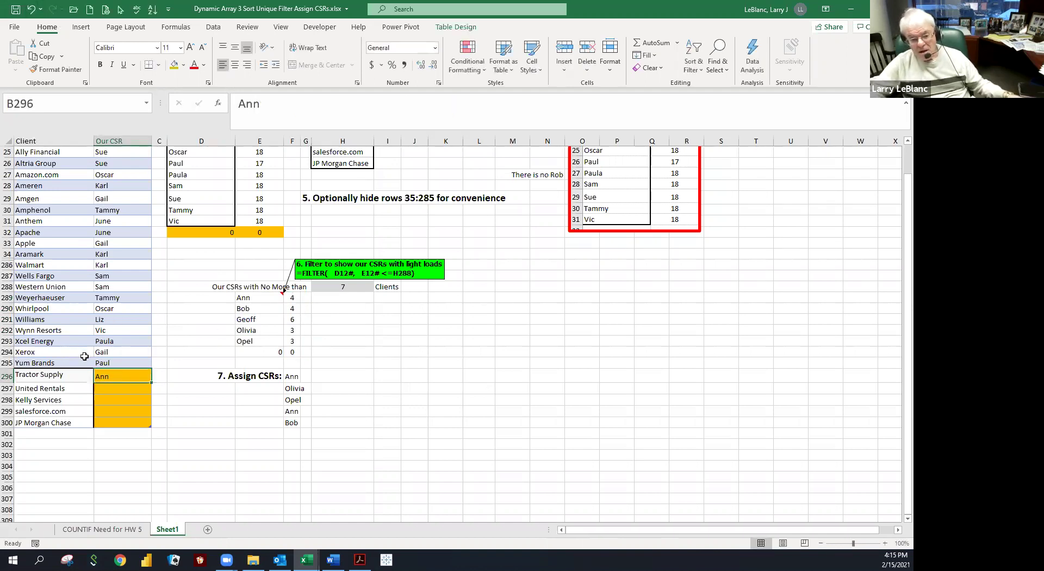
# - Check the recalculated client counts spilled from F289 against the filtered CSR names, going down to F292
pyautogui.click(289, 297)
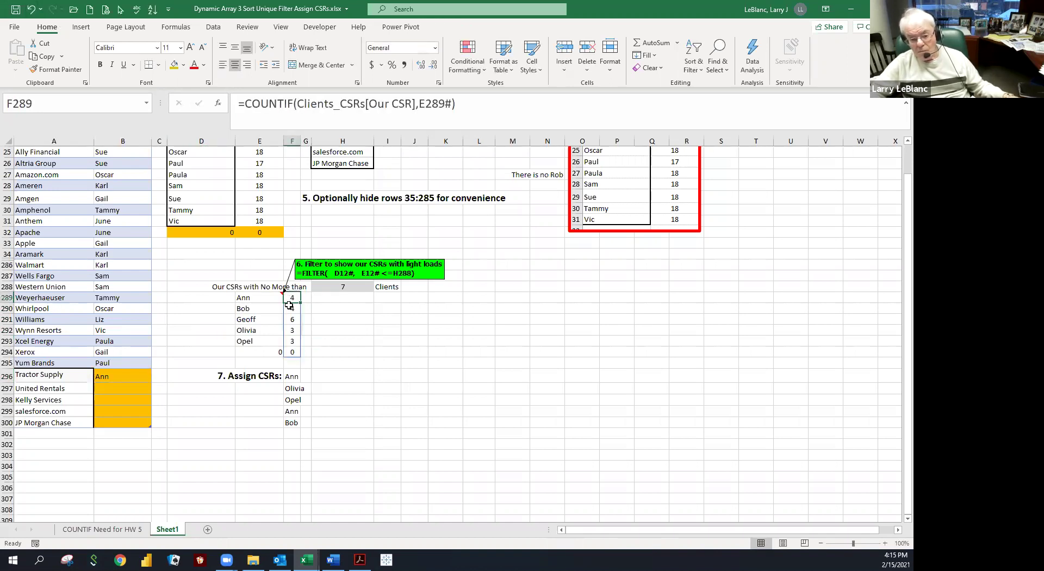
pyautogui.click(288, 305)
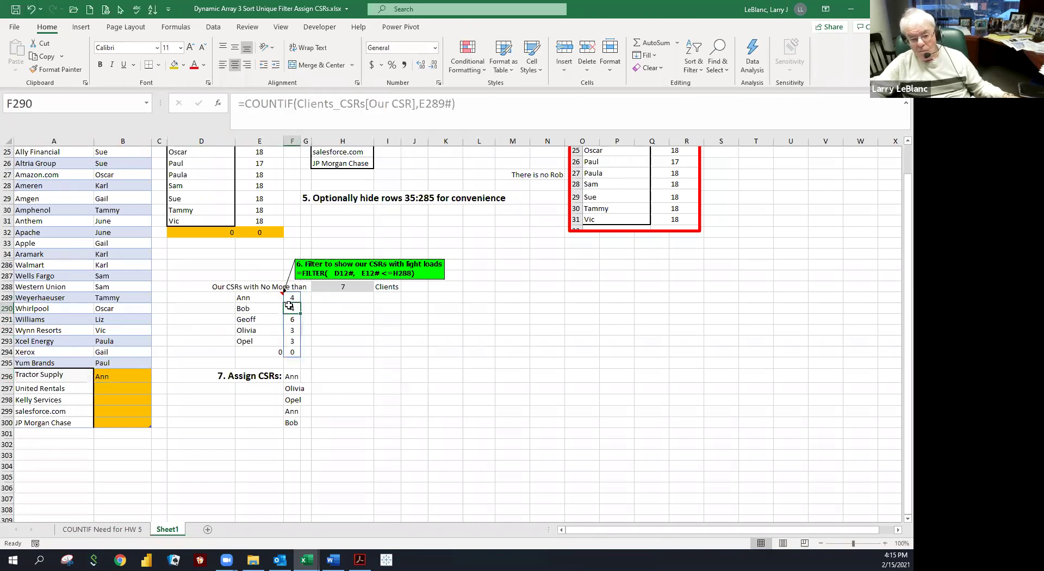
pyautogui.click(254, 299)
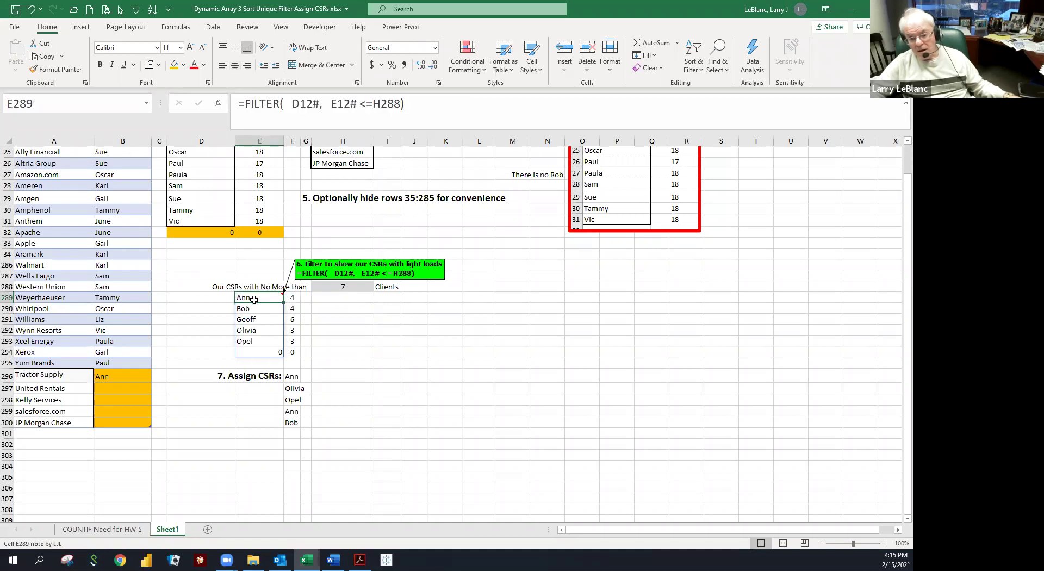
pyautogui.moveTo(290, 299); pyautogui.dragTo(288, 352)
pyautogui.click(288, 299)
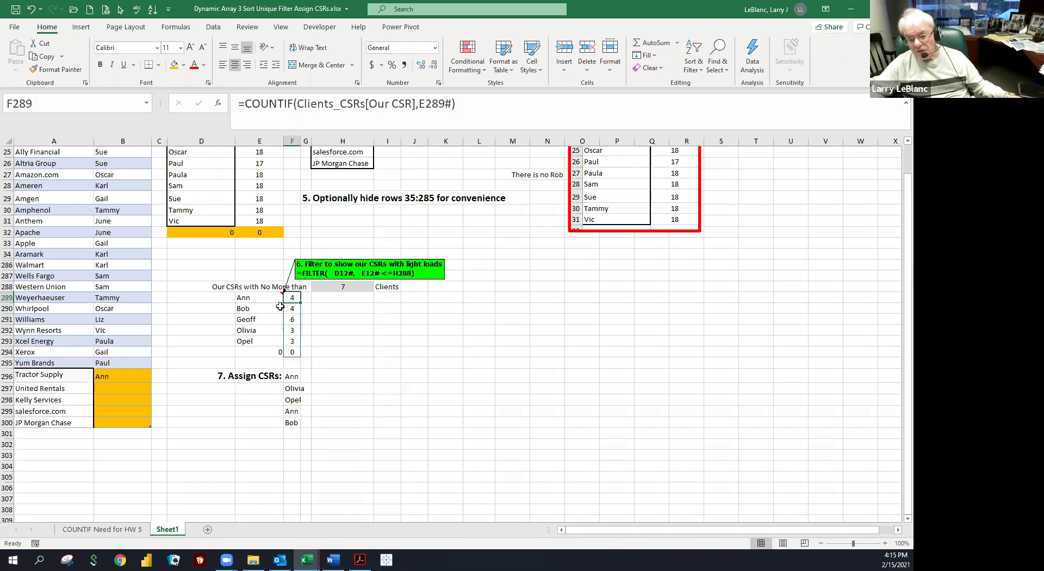
pyautogui.press('Down')
pyautogui.press('Down')
pyautogui.press('Down')
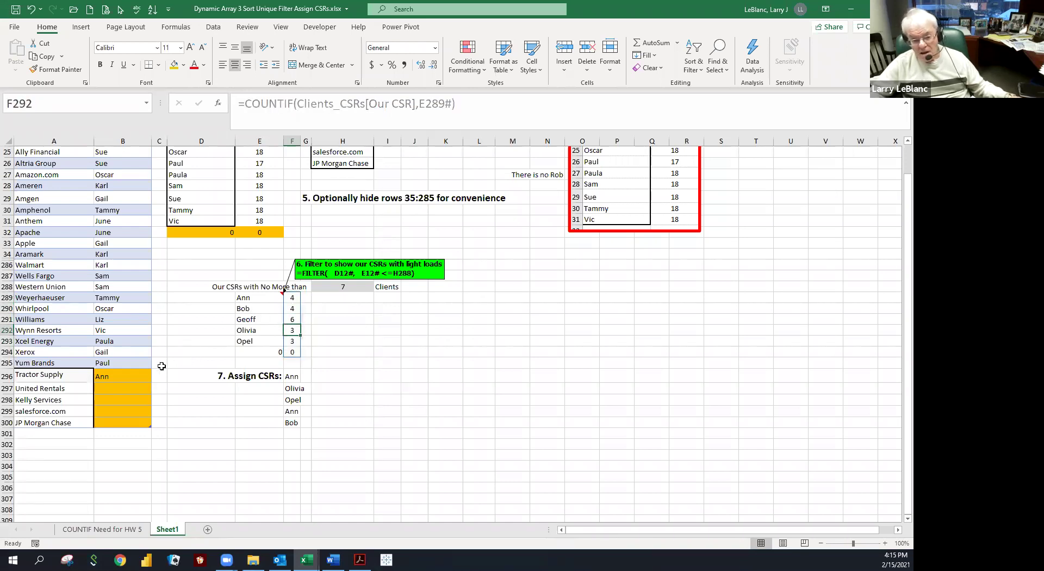
# - Assign United Rentals its CSR by entering the name listed in F297 into B297
pyautogui.click(106, 391)
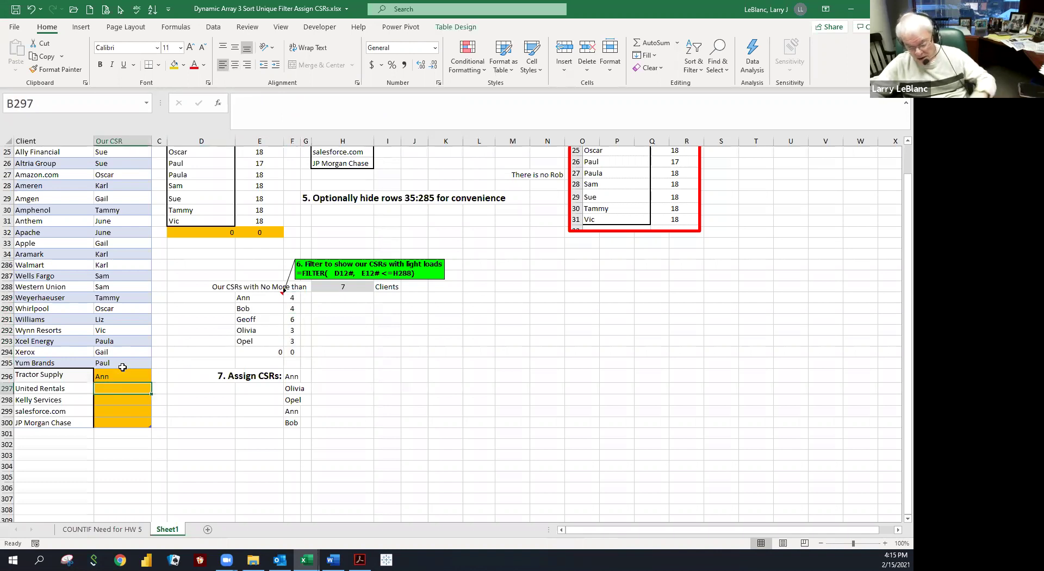
pyautogui.write('Olivia')
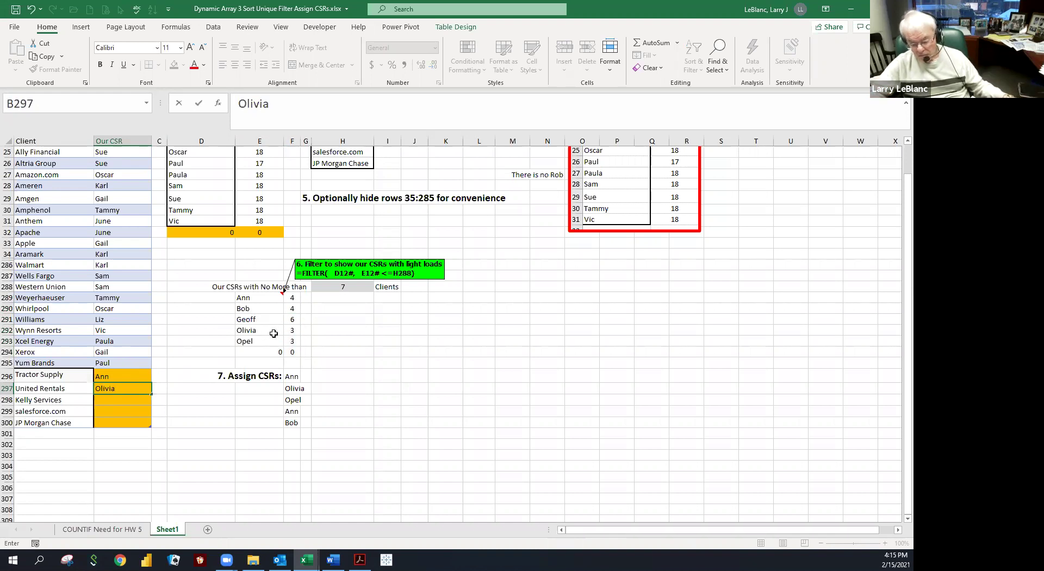
pyautogui.hotkey('ctrl', 'Return')
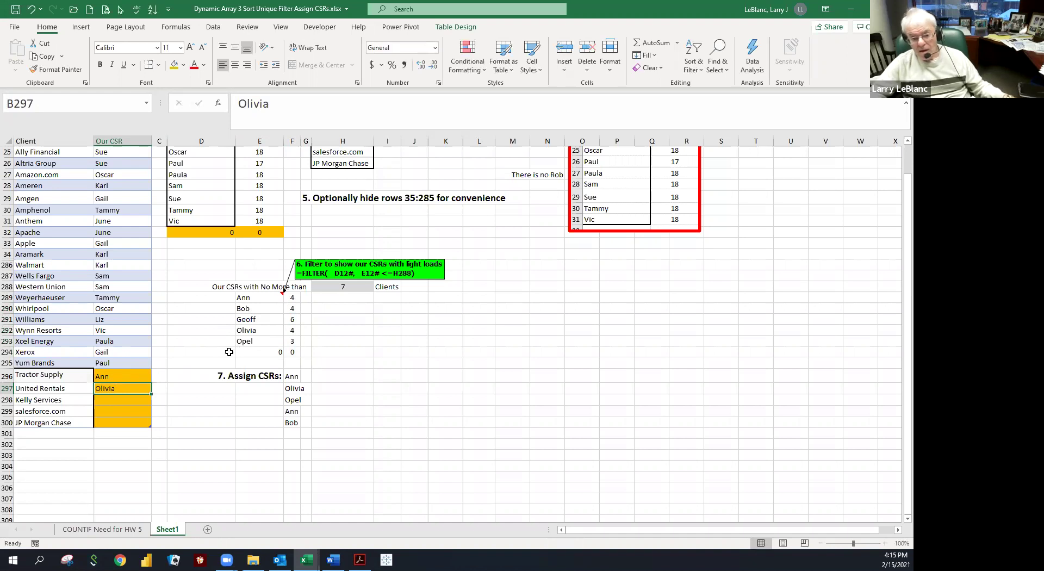
# - Check the count for United Rentals' CSR in row 292, and compare all light-load counts in F289:F294 to find the lowest
pyautogui.moveTo(245, 332); pyautogui.dragTo(289, 330)
pyautogui.click(284, 331)
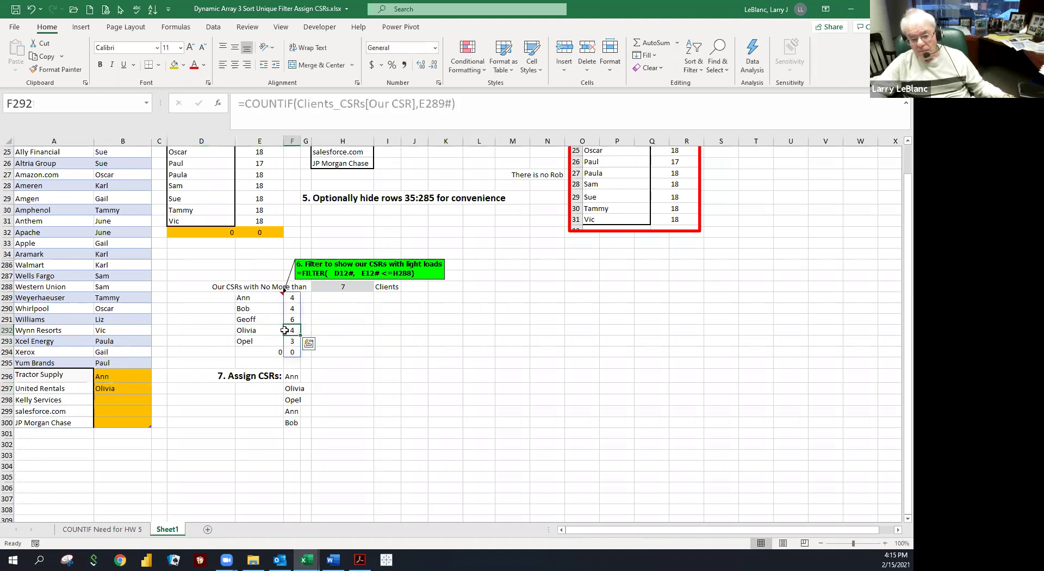
pyautogui.click(263, 298)
pyautogui.moveTo(292, 298); pyautogui.dragTo(292, 353)
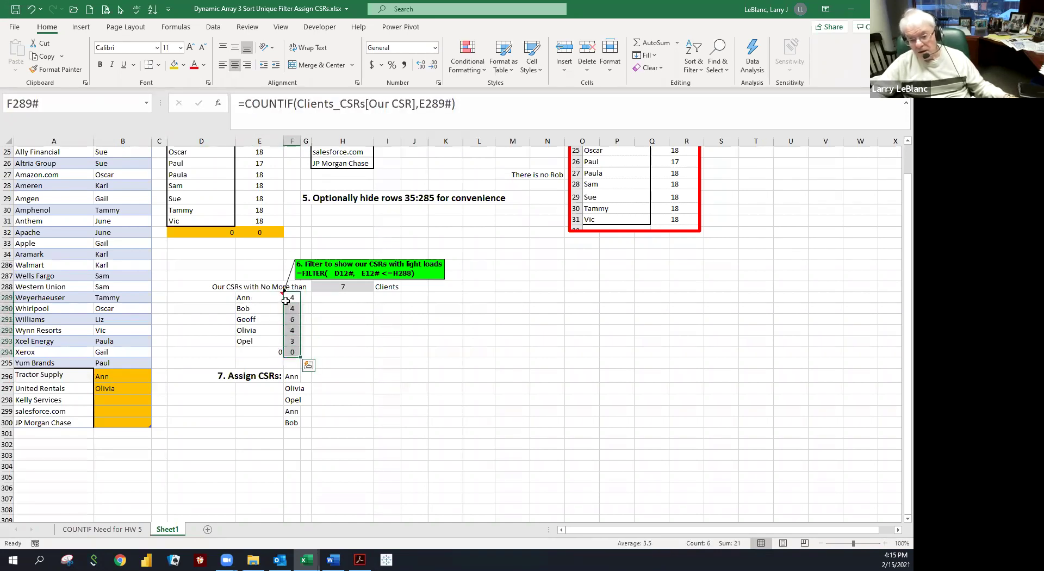
pyautogui.click(289, 301)
pyautogui.press('Down')
pyautogui.press('Down')
pyautogui.press('Down')
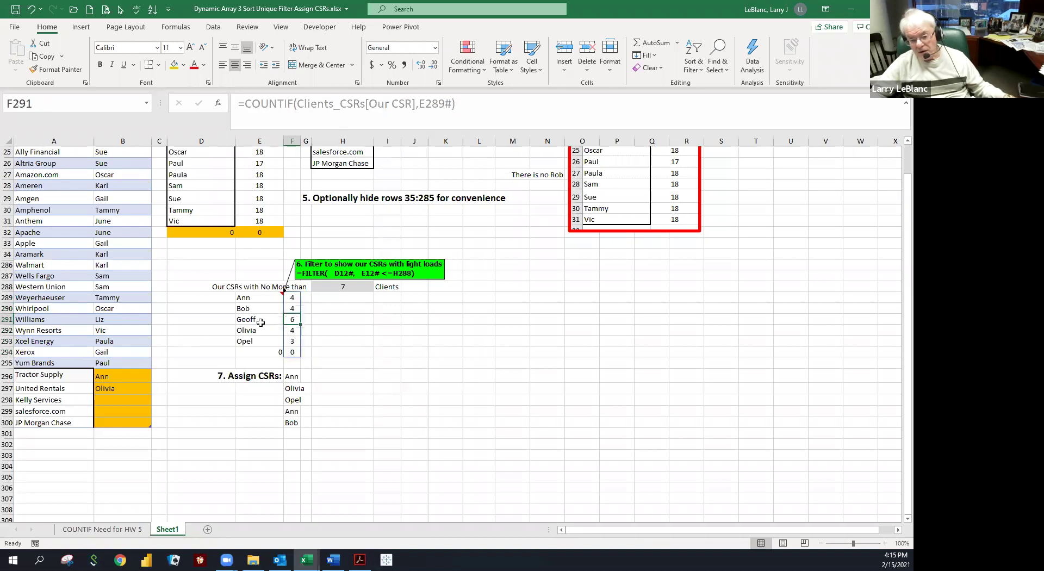
pyautogui.press('Down')
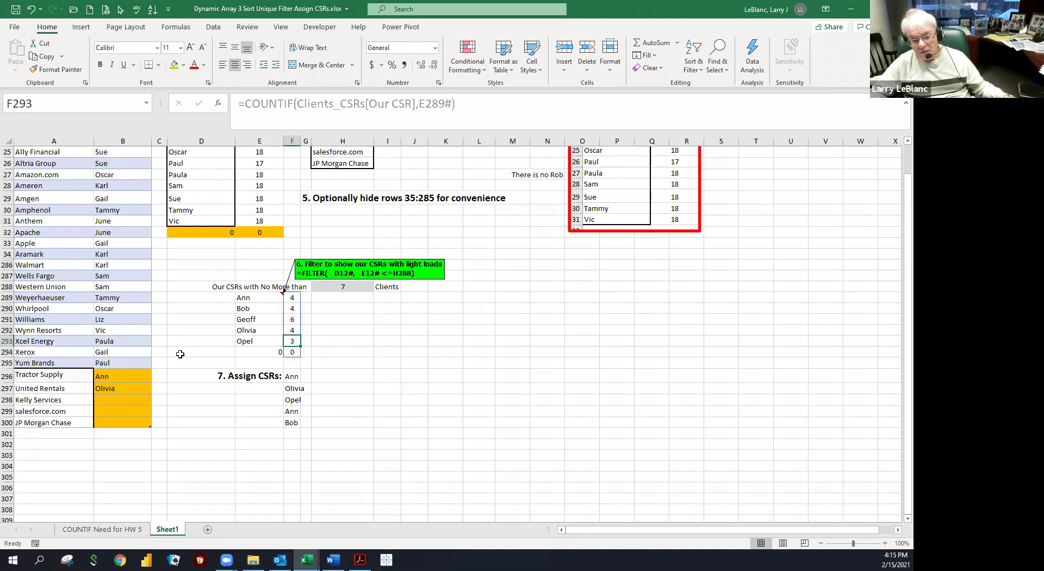
# - Assign Kelly Services its CSR by entering the name listed in F298 into B298
pyautogui.click(110, 400)
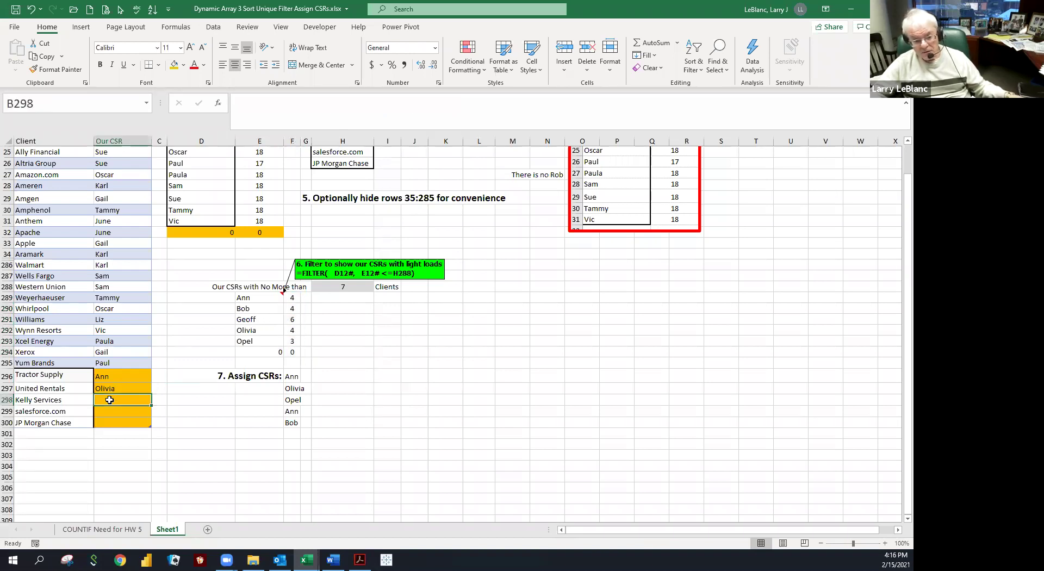
pyautogui.write('Opel')
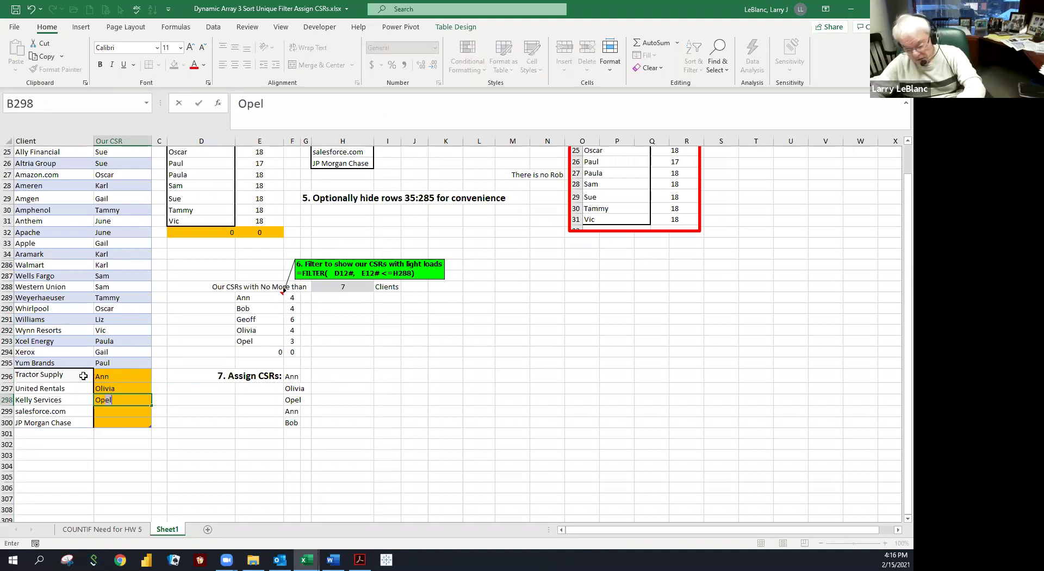
pyautogui.hotkey('ctrl', 'Return')
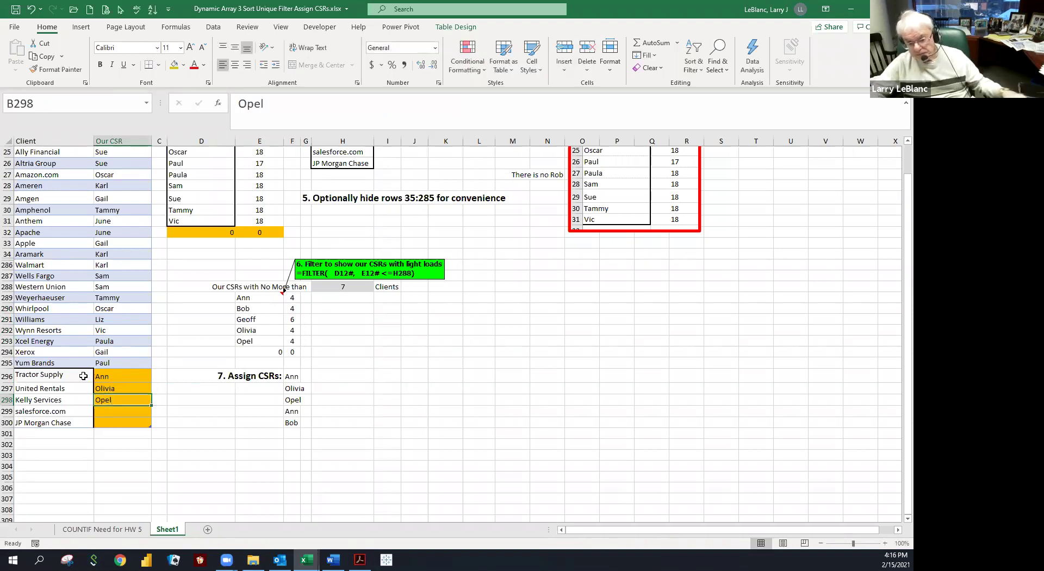
# - Review the counts in F289:F294 and relate the extra spilled entries in E294:F294 to the blank CSR cells B299:B300
pyautogui.click(110, 409)
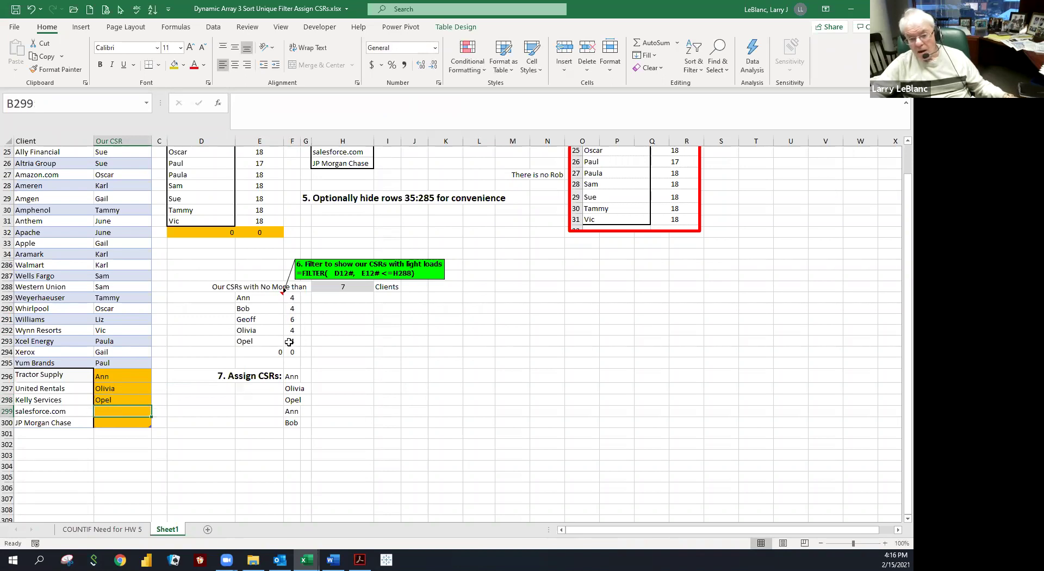
pyautogui.moveTo(285, 298); pyautogui.dragTo(287, 352)
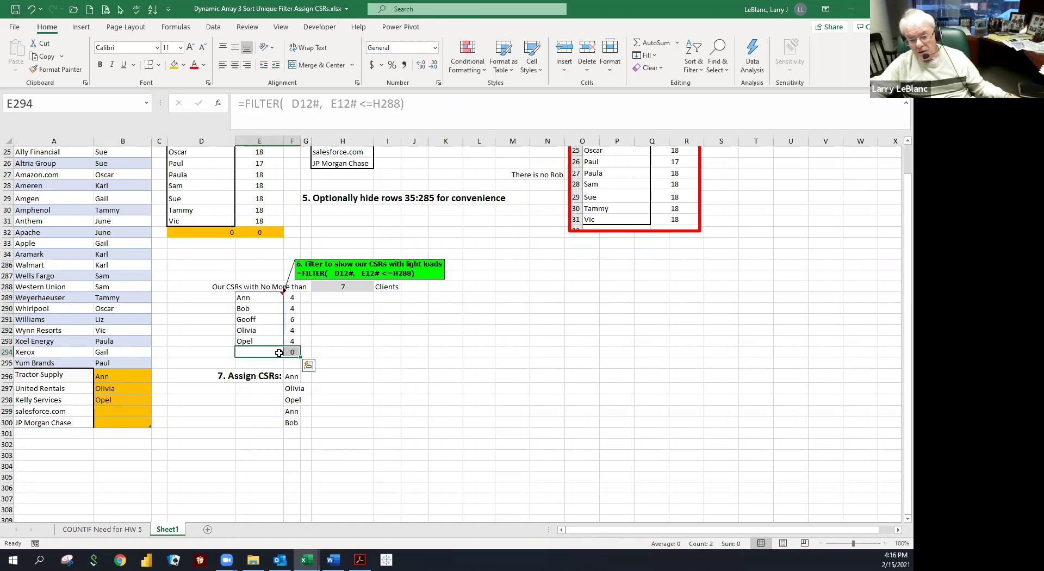
pyautogui.click(274, 352)
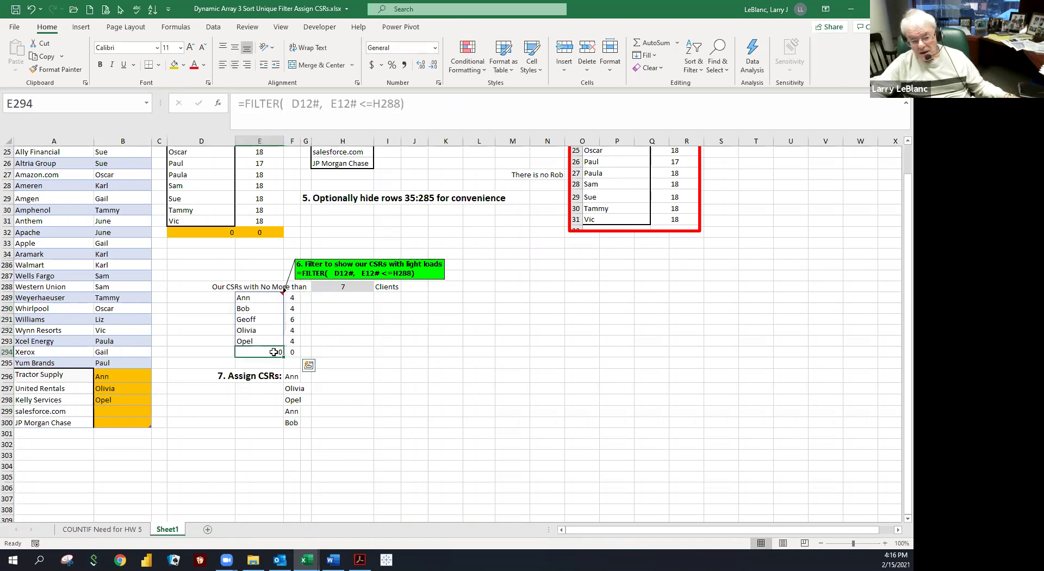
pyautogui.click(58, 411)
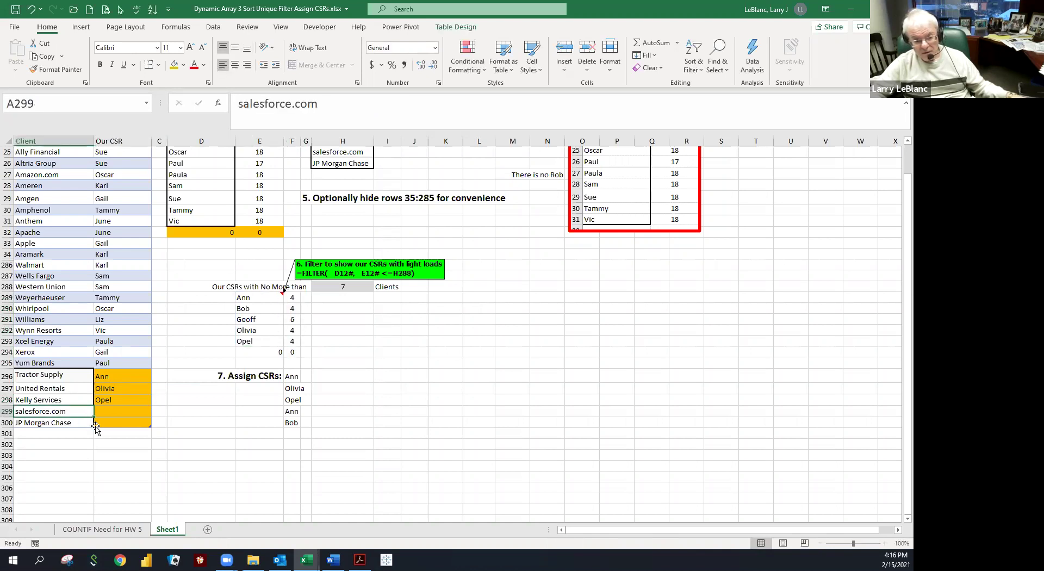
pyautogui.click(99, 414)
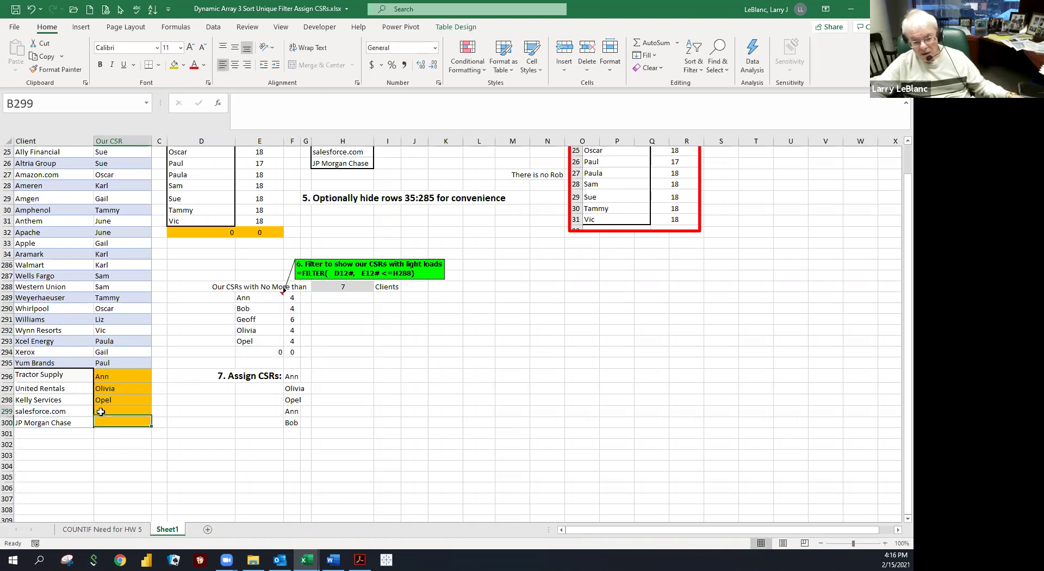
pyautogui.click(109, 420)
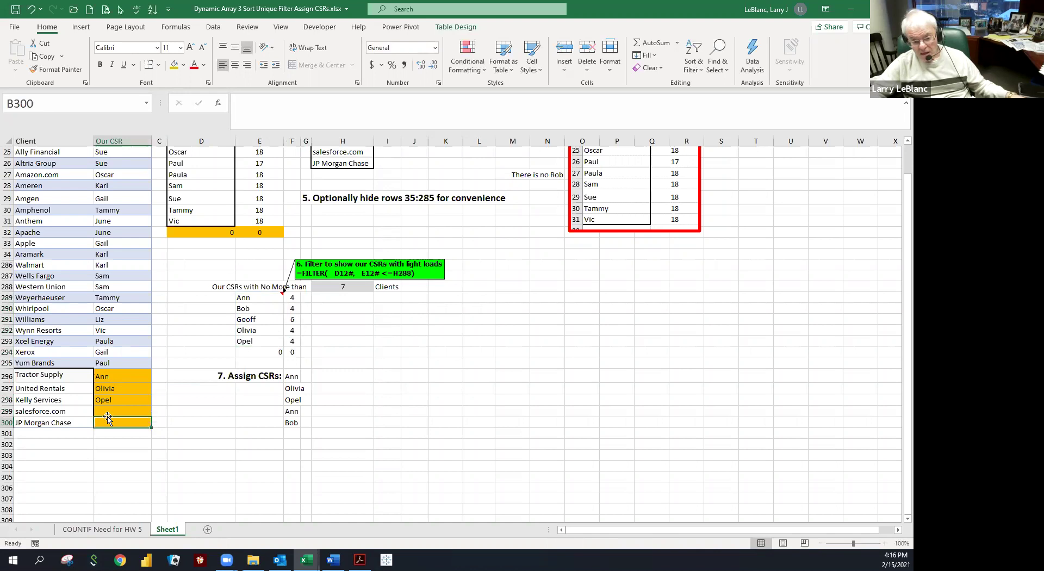
pyautogui.click(272, 353)
pyautogui.hotkey('shift', 'Right')
pyautogui.hotkey('shift', 'Left')
pyautogui.moveTo(272, 354); pyautogui.dragTo(290, 352)
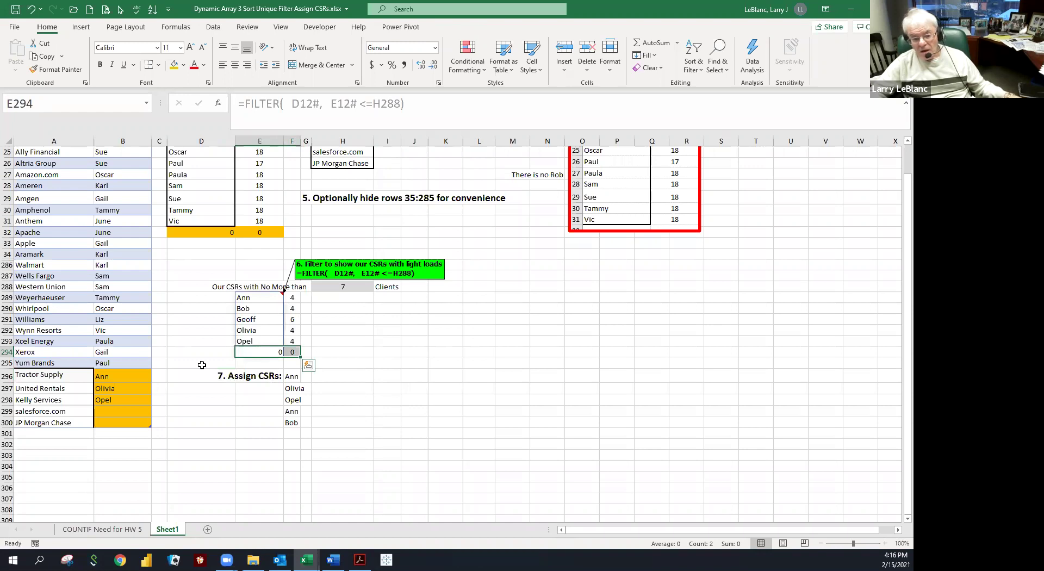
# - Assign salesforce.com its CSR by entering the name listed in F299 into B299
pyautogui.click(125, 410)
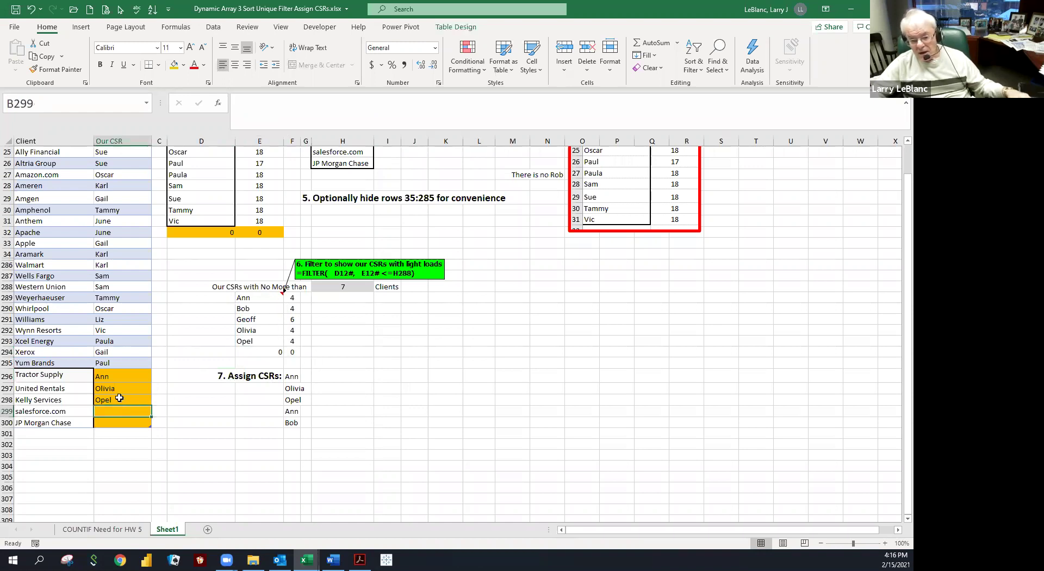
pyautogui.write('Ann')
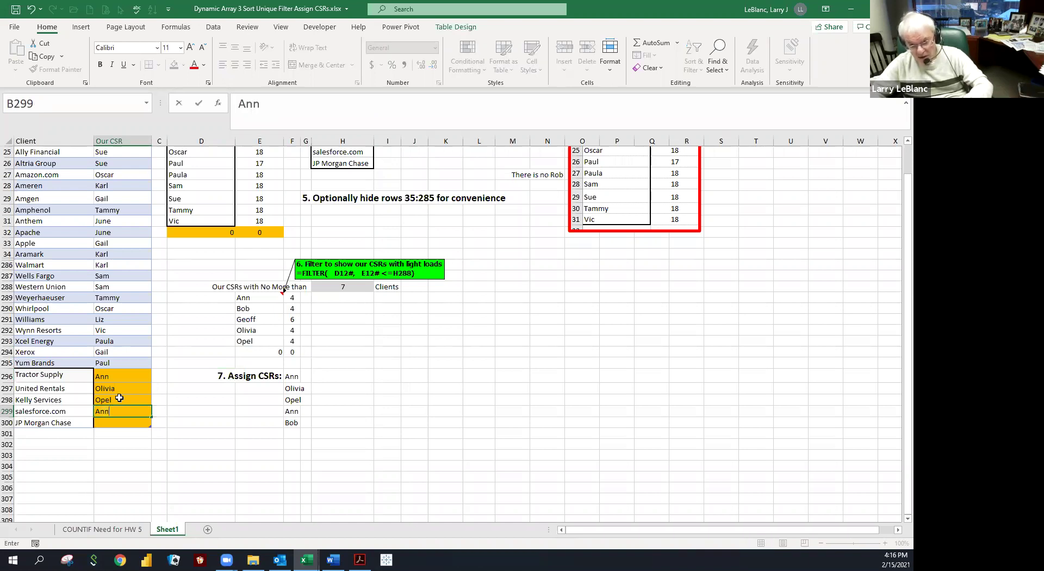
pyautogui.hotkey('ctrl', 'Return')
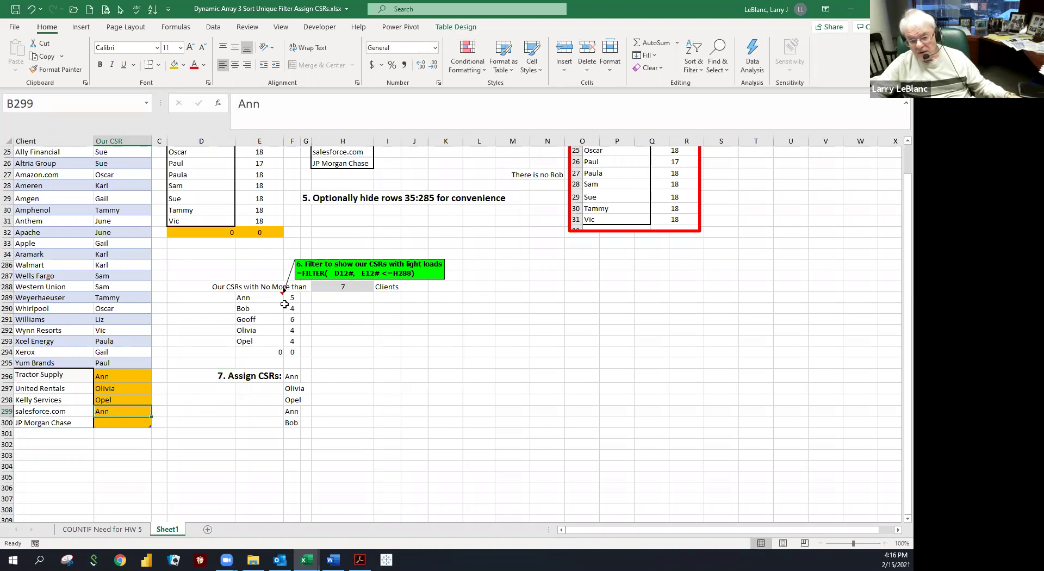
# - Assign JP Morgan Chase its CSR by entering the name listed in F300 into B300, and check E294:F294 below the light-load list
pyautogui.click(118, 423)
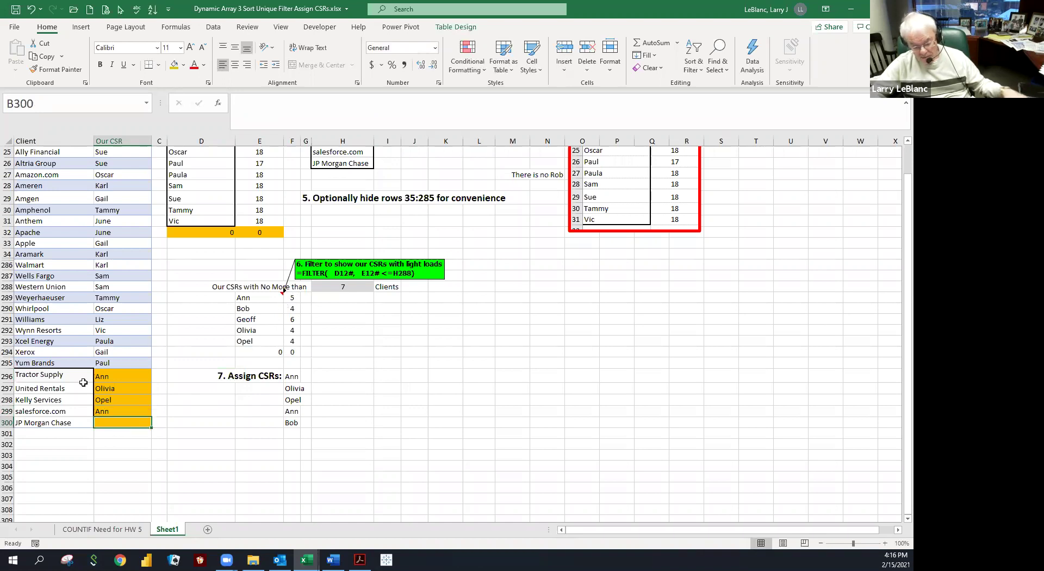
pyautogui.write('Bob')
pyautogui.hotkey('ctrl', 'Return')
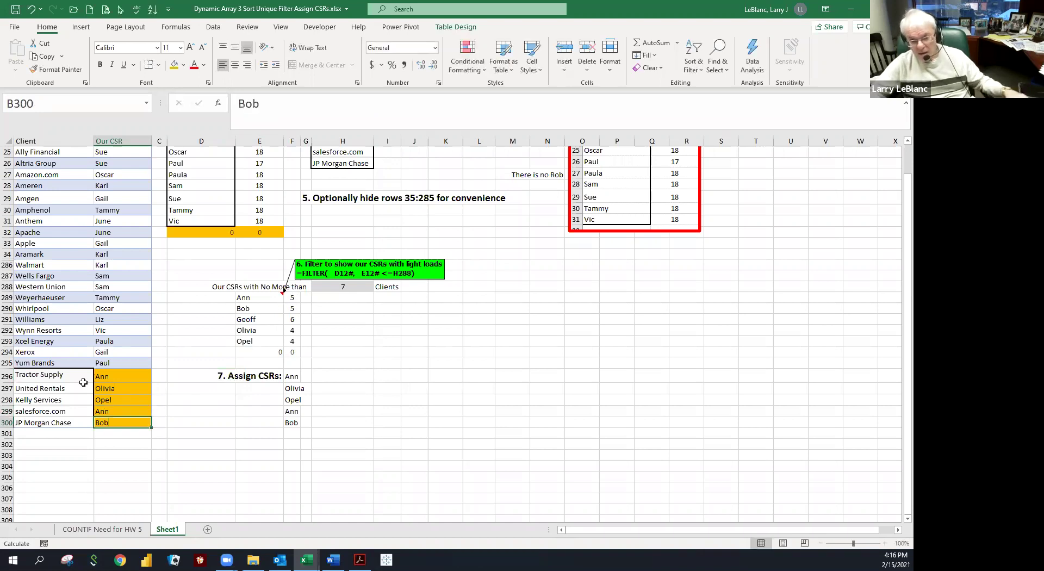
pyautogui.click(214, 389)
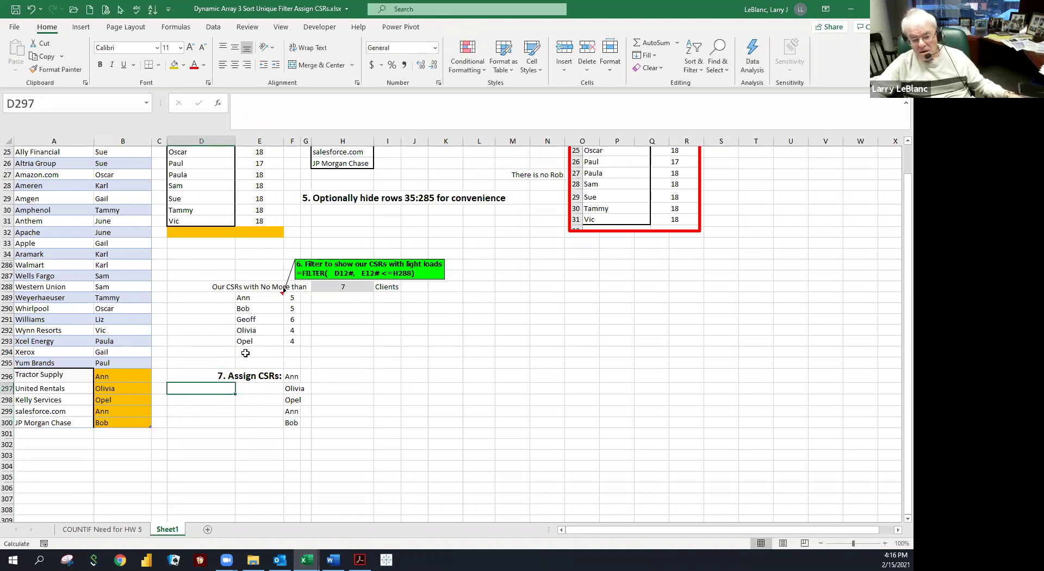
pyautogui.moveTo(251, 350); pyautogui.dragTo(293, 351)
pyautogui.click(271, 352)
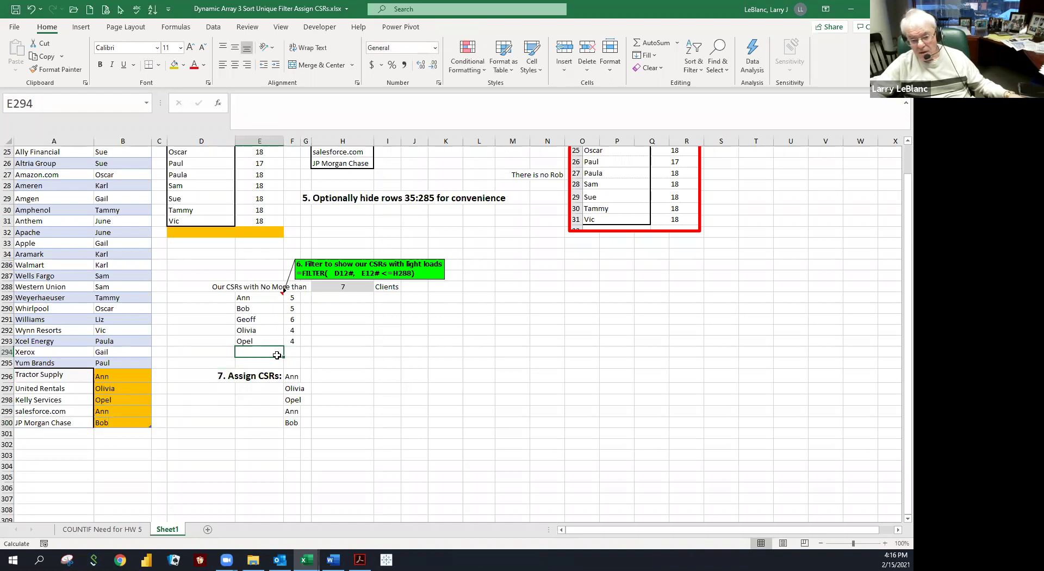
# - Undo JP Morgan Chase's CSR entry to examine the spilled FILTER and COUNTIF cells in E294:F294, and redo the entry
pyautogui.click(30, 9)
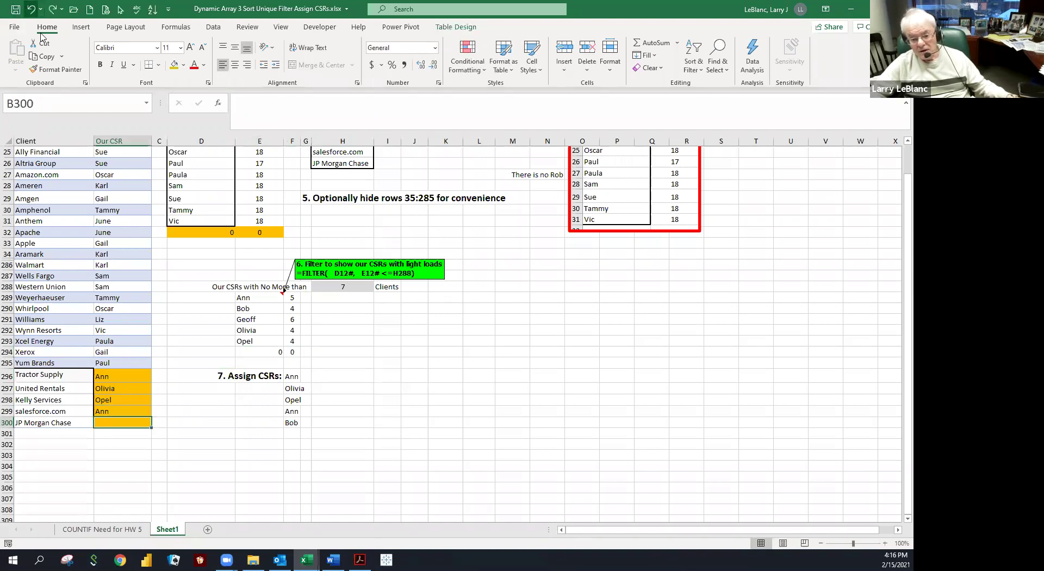
pyautogui.click(250, 354)
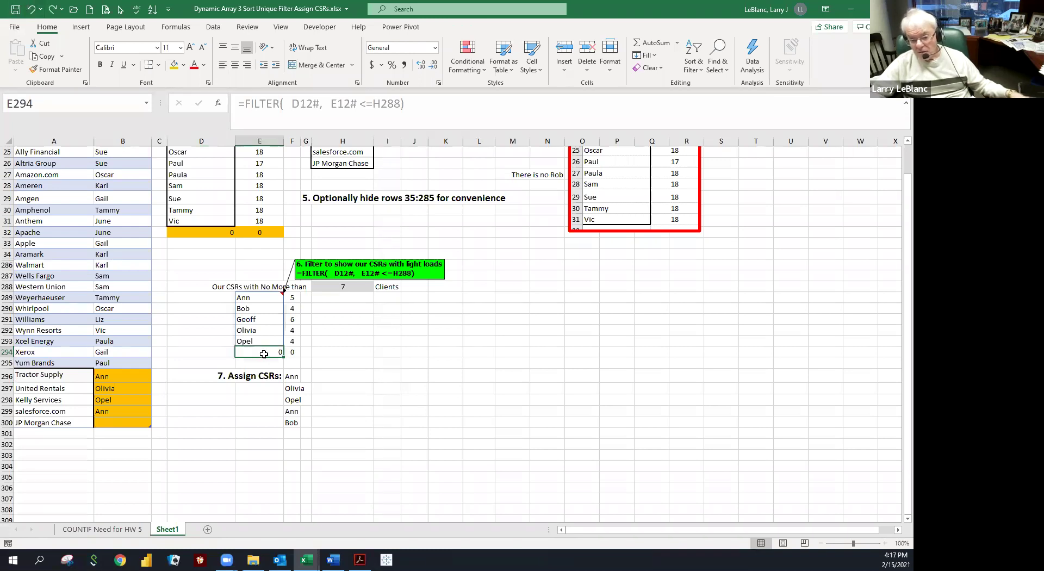
pyautogui.click(295, 354)
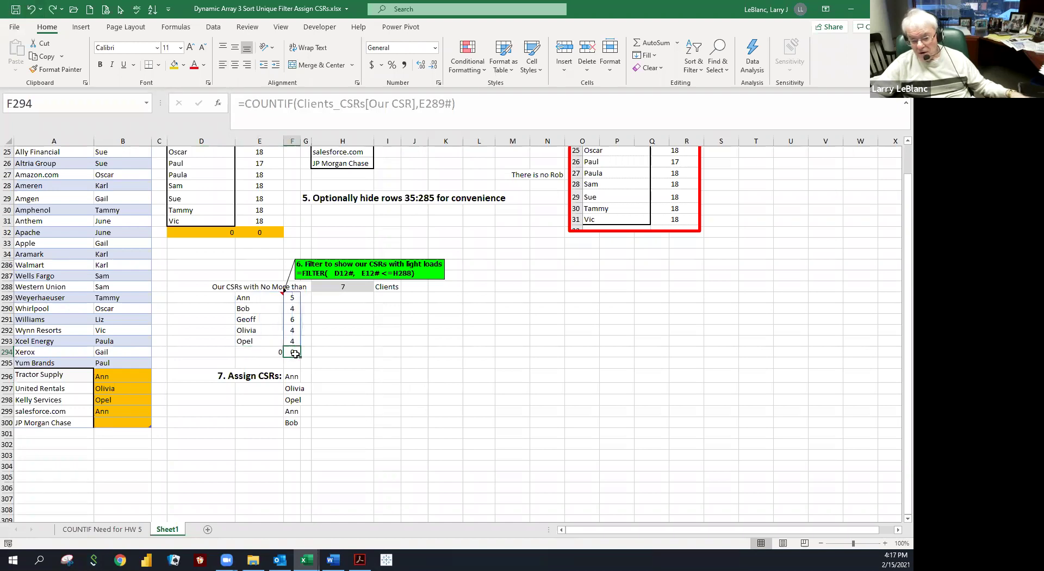
pyautogui.click(281, 351)
pyautogui.click(294, 351)
pyautogui.click(275, 352)
pyautogui.click(294, 351)
pyautogui.click(250, 351)
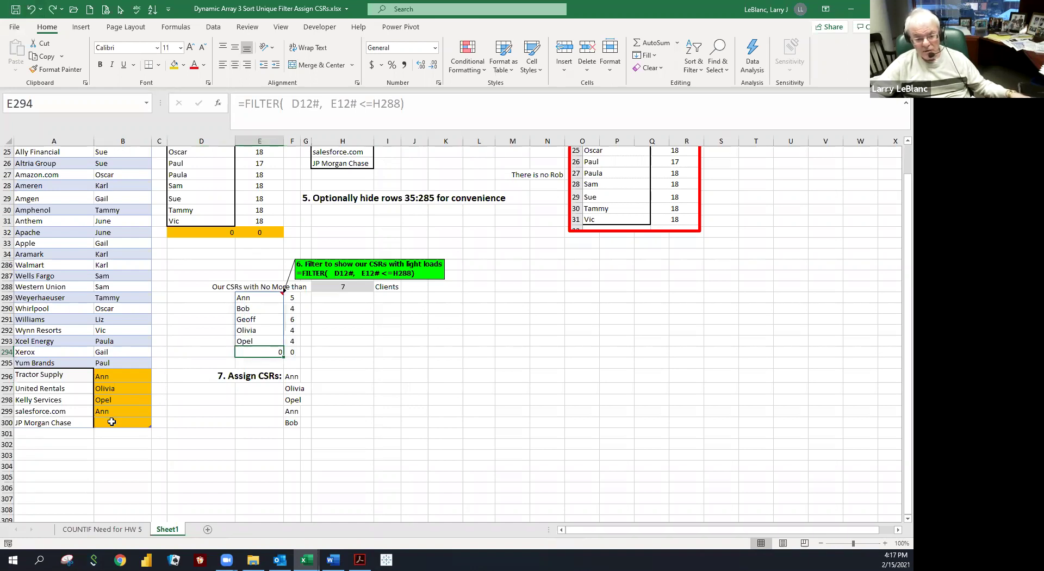
pyautogui.click(53, 9)
pyautogui.click(166, 444)
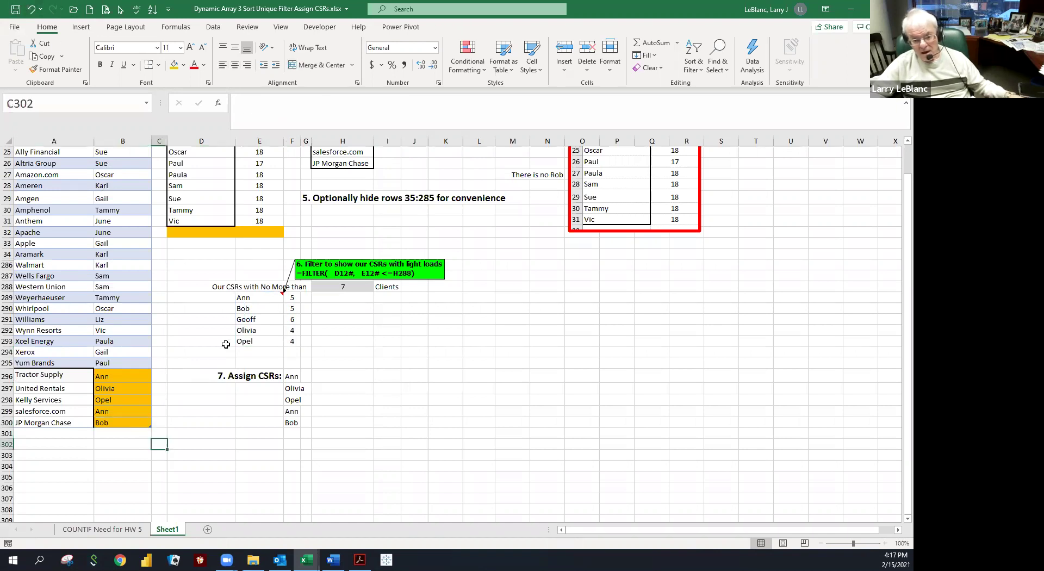
# - Compare the light-load CSRs and counts in E289:F293 with the assignments in B296:B300 and the list in F296:F300
pyautogui.moveTo(255, 298); pyautogui.dragTo(296, 342)
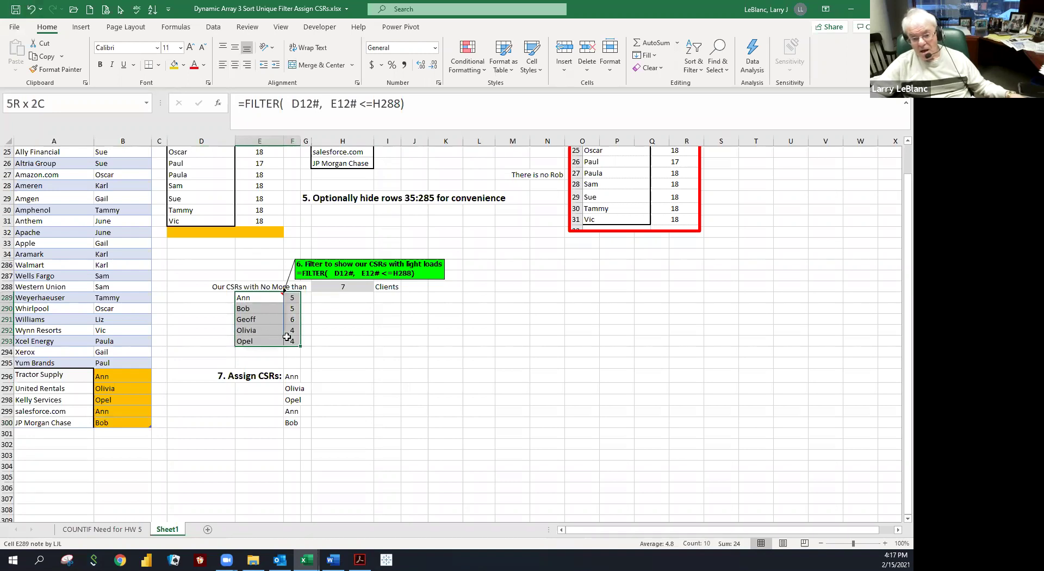
pyautogui.click(132, 401)
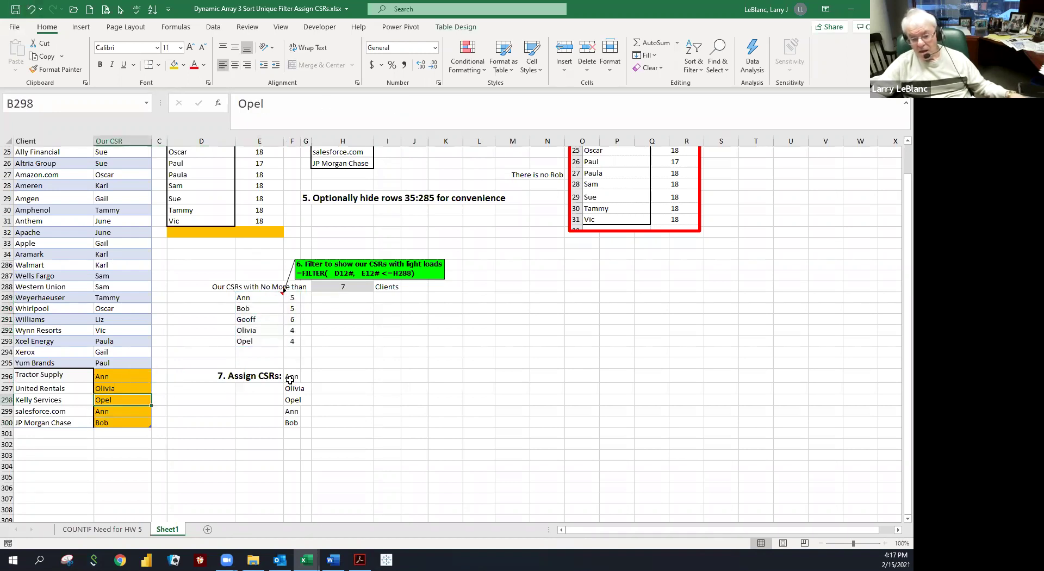
pyautogui.moveTo(290, 378); pyautogui.dragTo(290, 418)
pyautogui.click(260, 408)
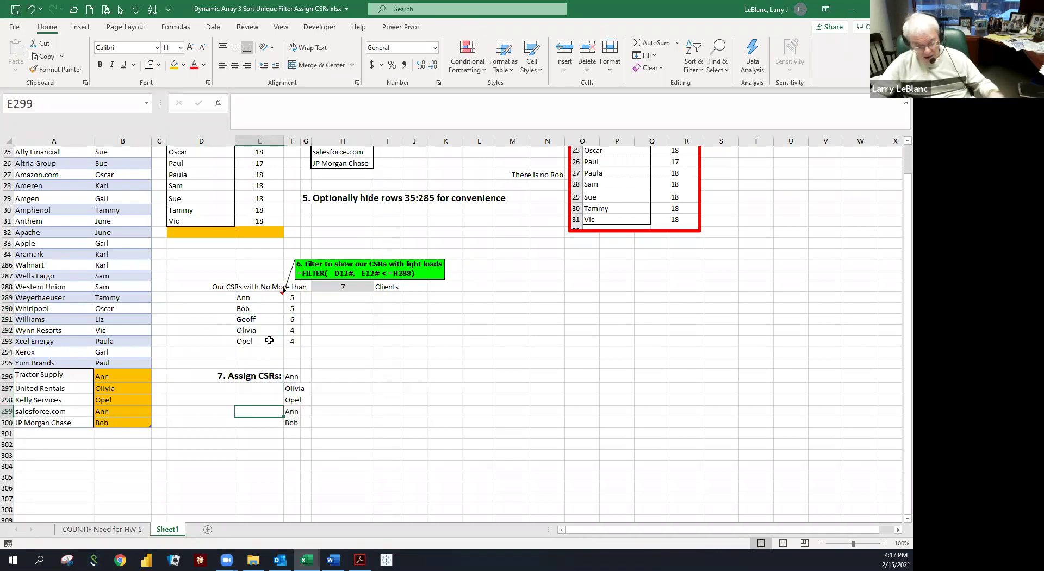
# - Return to the start of the sheet and review the client and CSR columns of the Clients_CSRs table along with its description
pyautogui.hotkey('ctrl', 'Home')
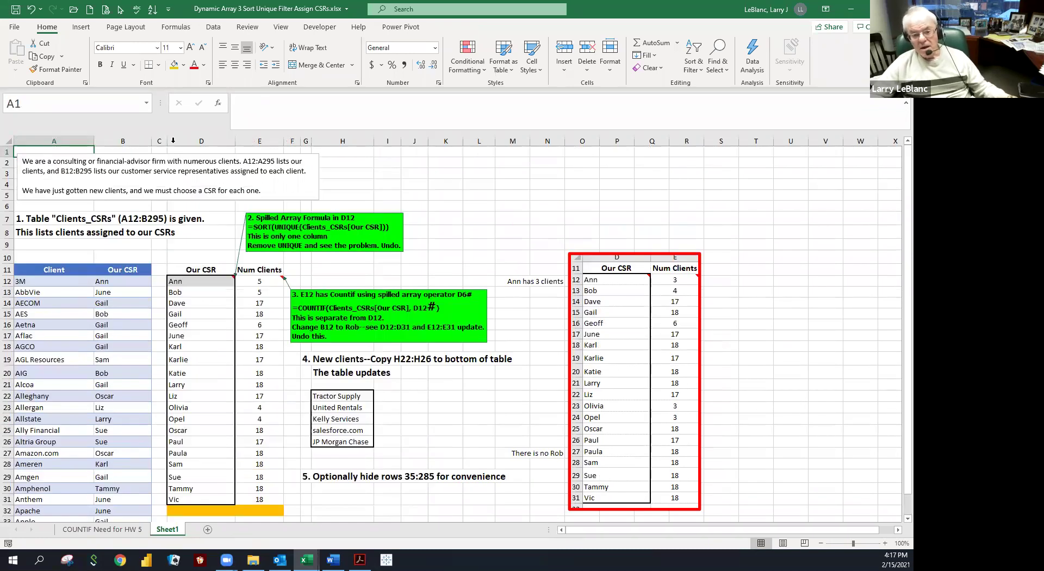
pyautogui.moveTo(375, 153); pyautogui.dragTo(455, 212)
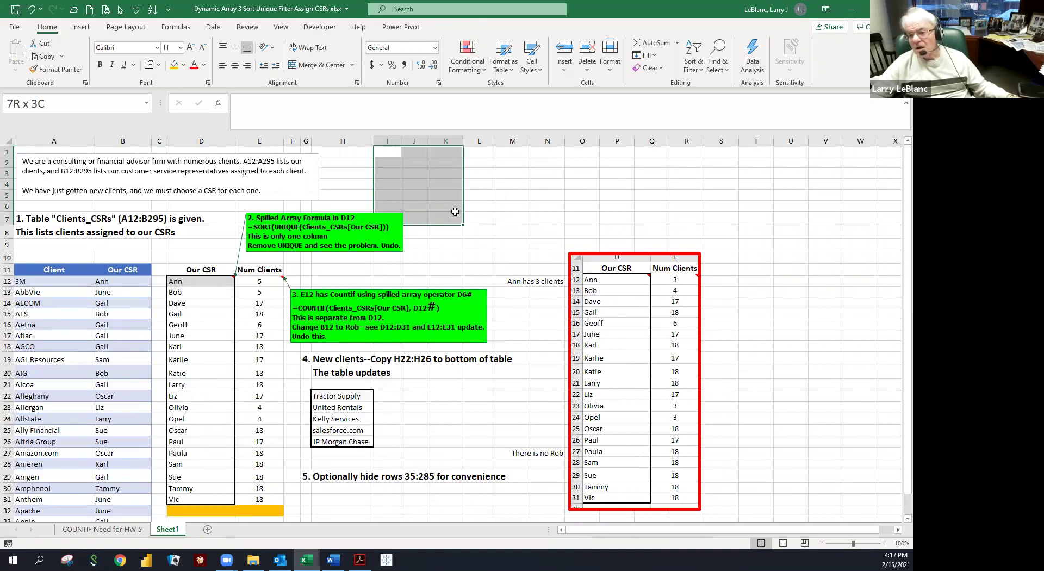
pyautogui.moveTo(348, 155); pyautogui.dragTo(359, 202)
pyautogui.click(382, 173)
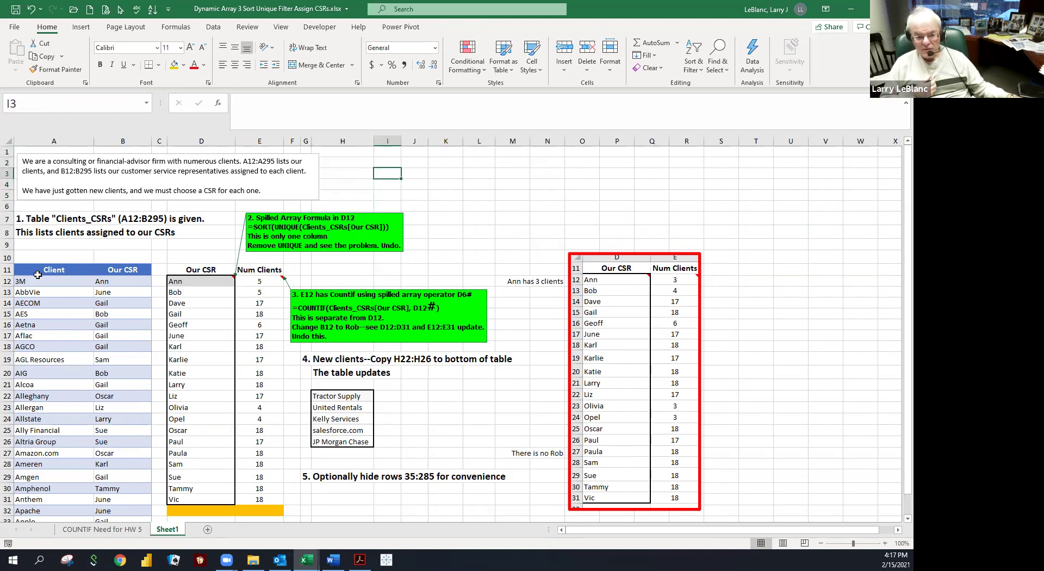
pyautogui.moveTo(34, 280); pyautogui.dragTo(40, 433)
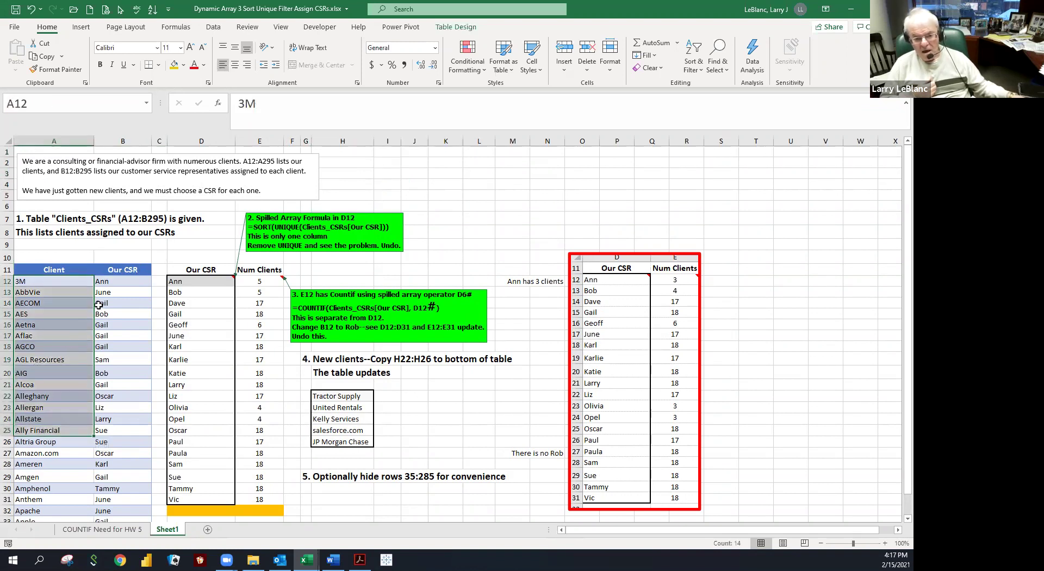
pyautogui.moveTo(102, 282); pyautogui.dragTo(106, 438)
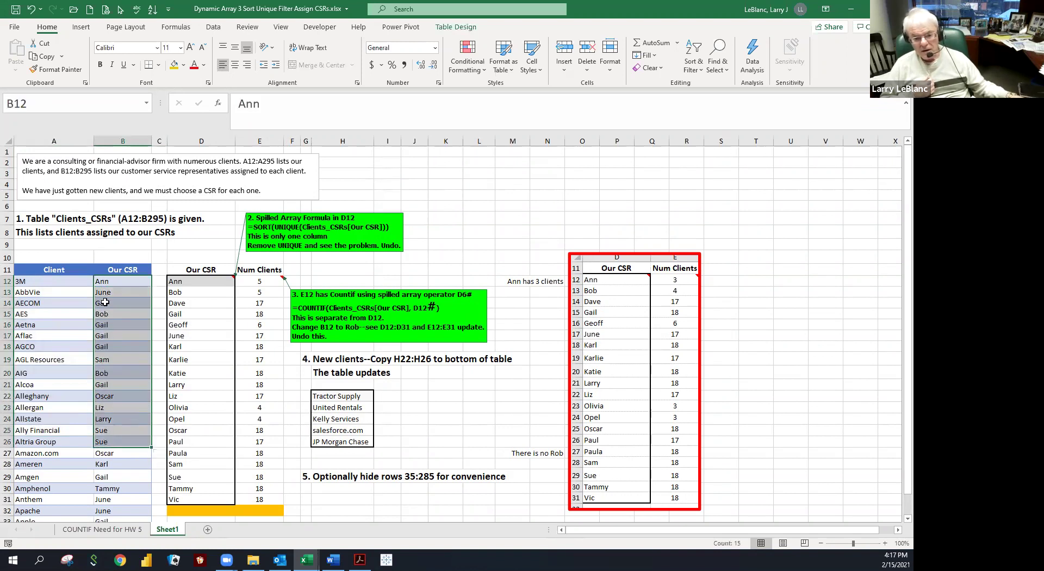
pyautogui.click(105, 279)
pyautogui.moveTo(105, 278); pyautogui.dragTo(106, 359)
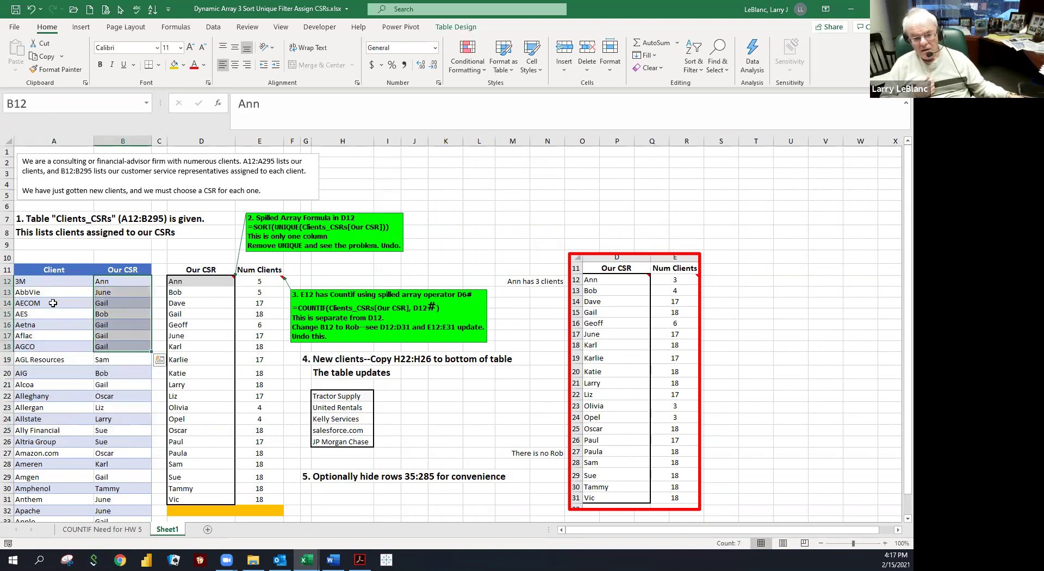
pyautogui.click(91, 291)
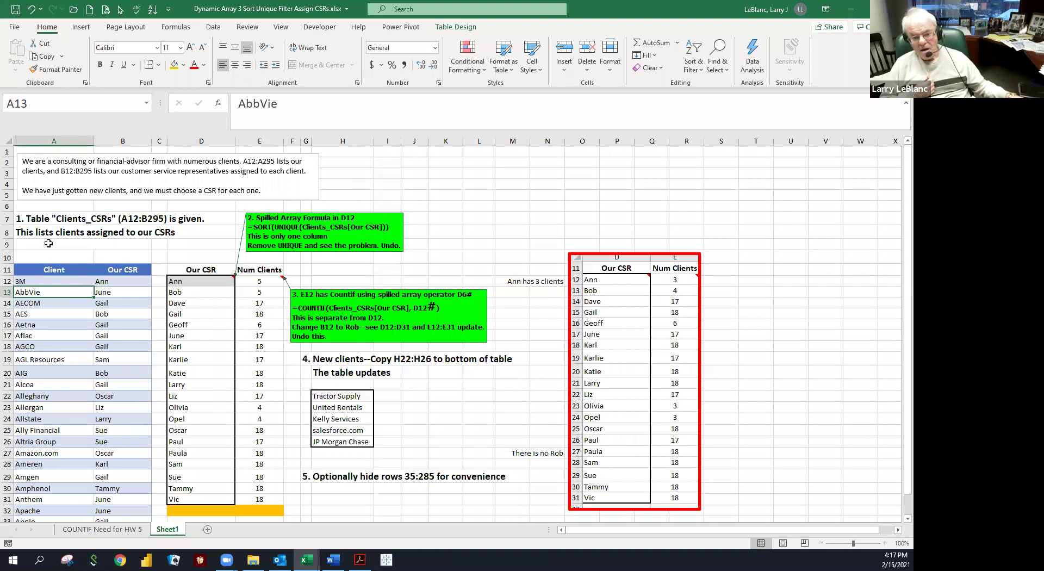
pyautogui.click(29, 223)
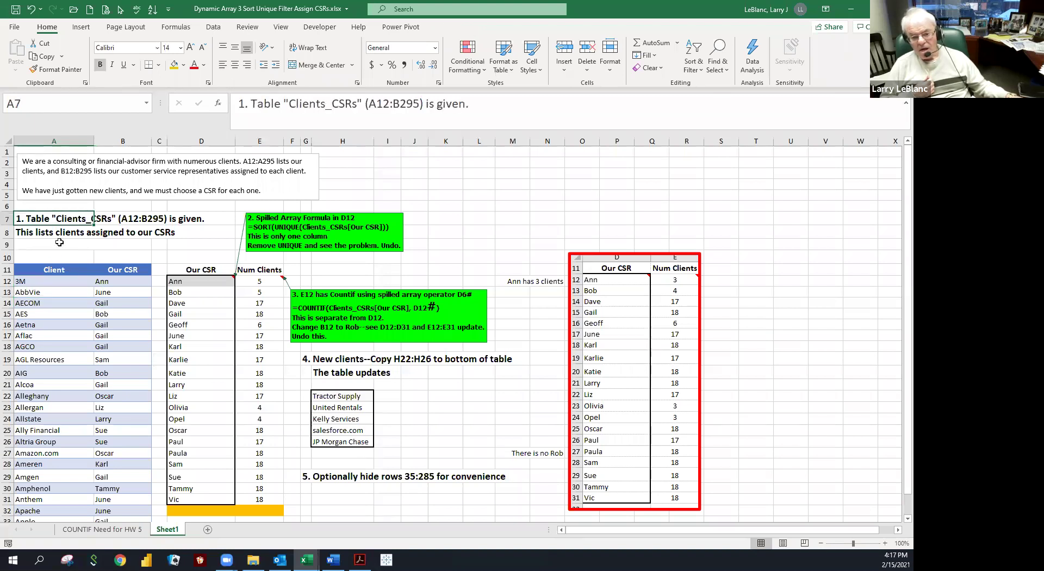
# - Remove the SORT function name from the spilled formula in D12, leaving =(UNIQUE(Clients_CSRs[Our CSR]))
pyautogui.click(182, 281)
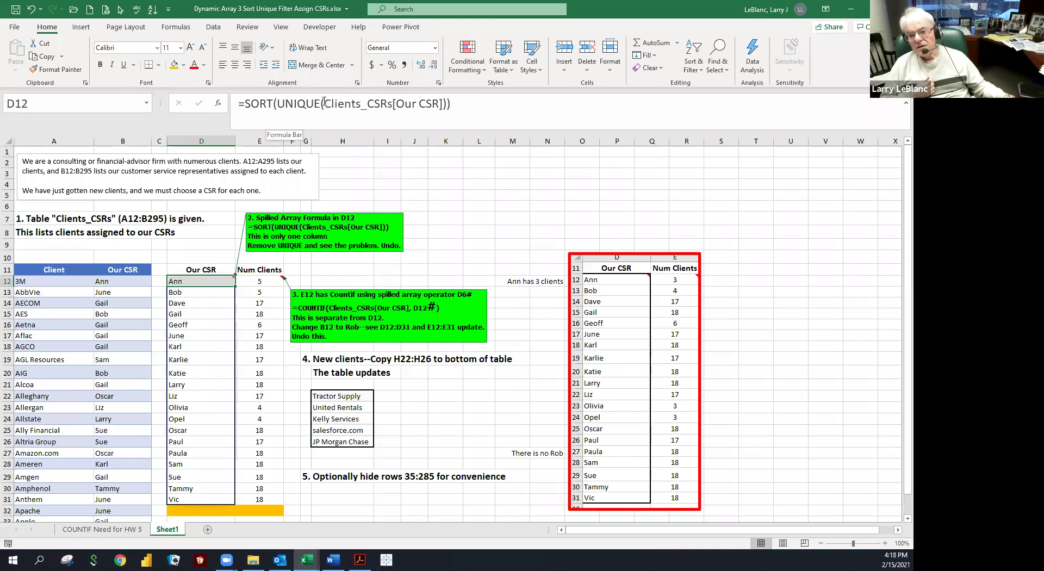
pyautogui.doubleClick(256, 98)
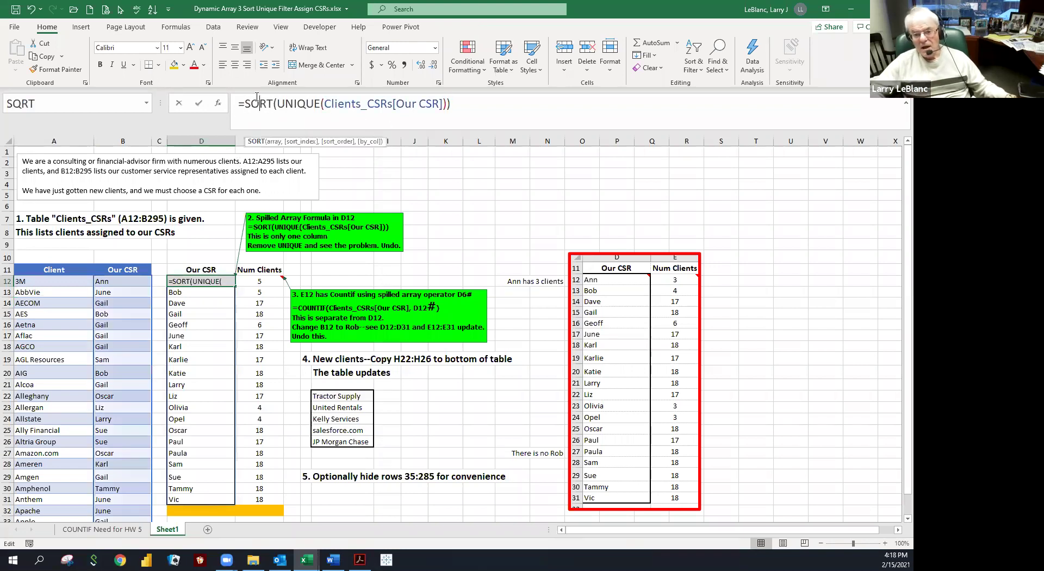
pyautogui.press('Delete')
pyautogui.hotkey('ctrl', 'Return')
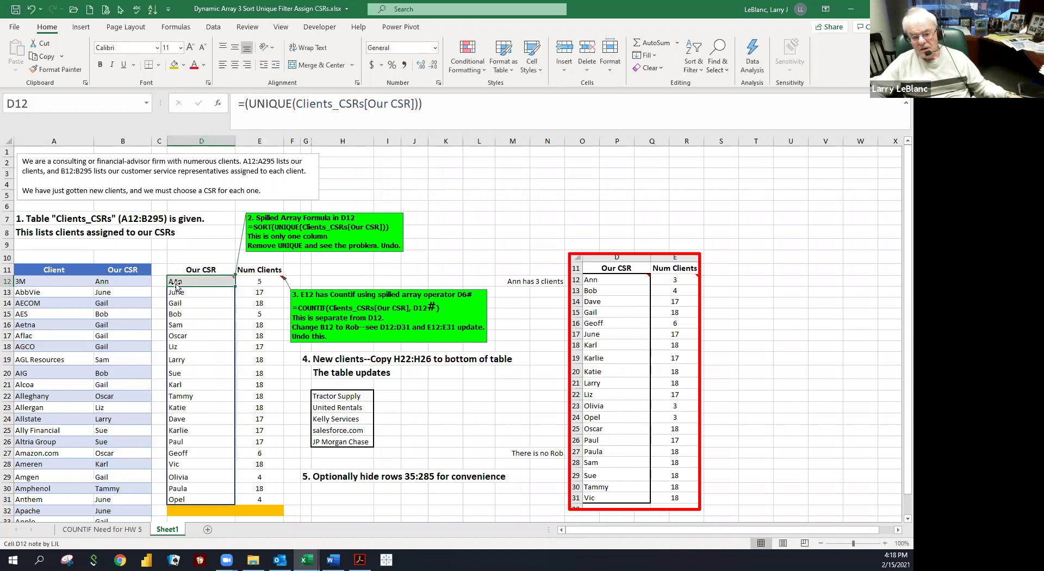
# - Examine the order of the CSR names spilled down from D12, and undo the removal of SORT
pyautogui.press('Down')
pyautogui.press('Down')
pyautogui.press('Down')
pyautogui.press('Down')
pyautogui.press('Down')
pyautogui.press('Down')
pyautogui.press('Down')
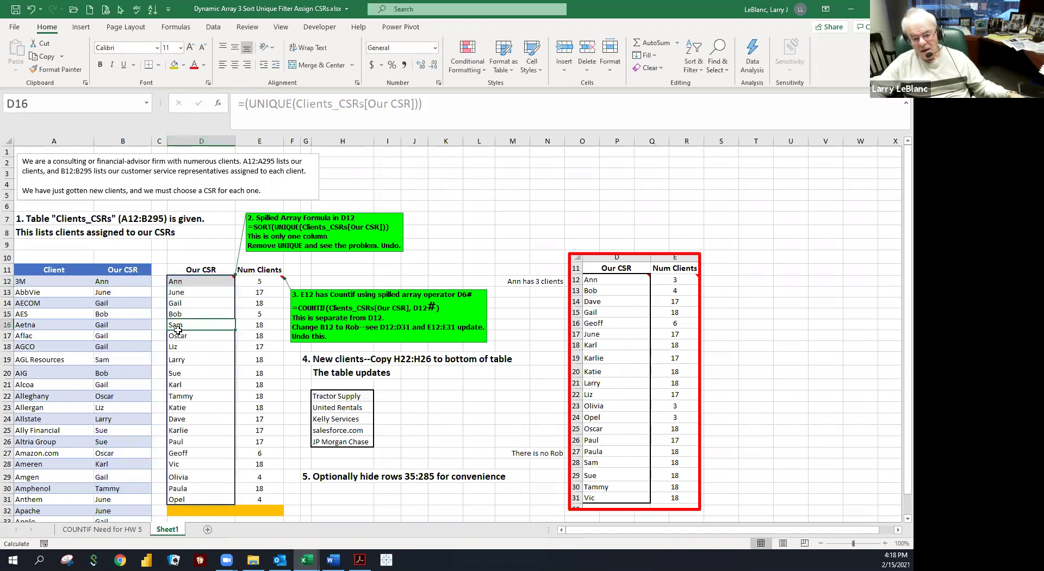
pyautogui.press('Down')
pyautogui.press('Down')
pyautogui.press('Down')
pyautogui.press('Down')
pyautogui.press('Down')
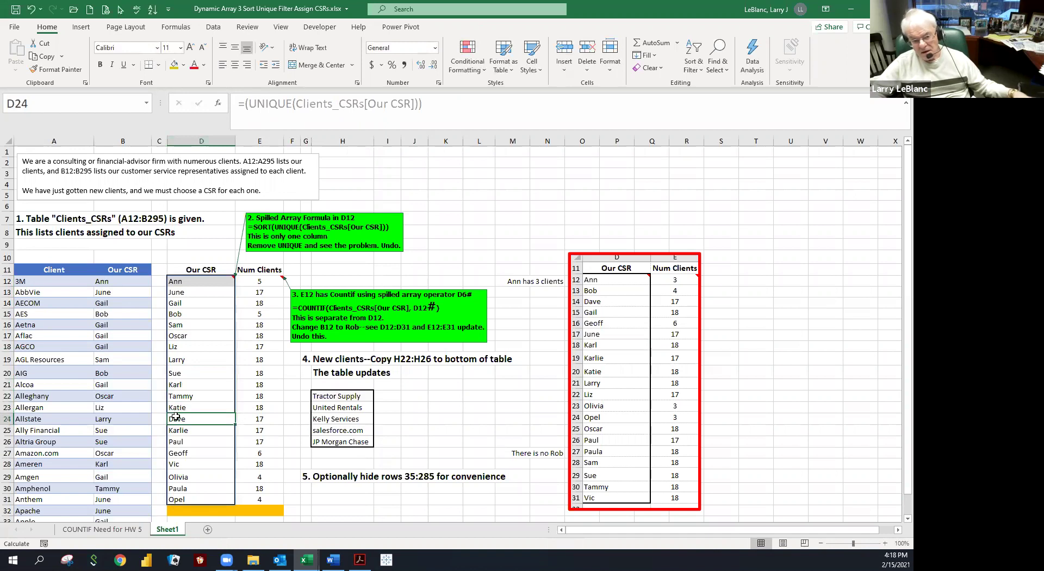
pyautogui.click(31, 9)
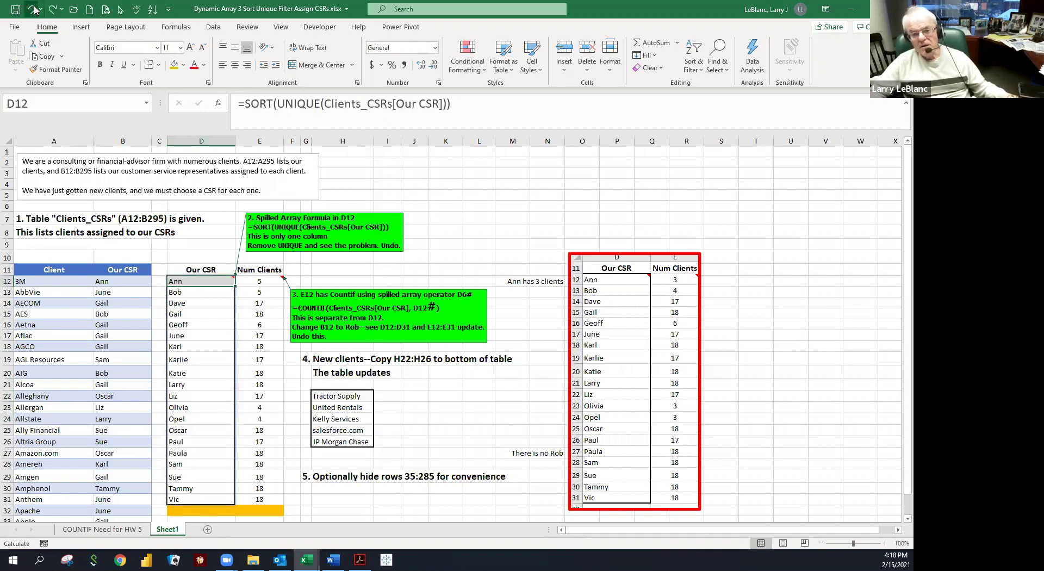
# - Remove the UNIQUE function name from the spilled formula in D12, leaving =SORT((Clients_CSRs[Our CSR]))
pyautogui.doubleClick(288, 104)
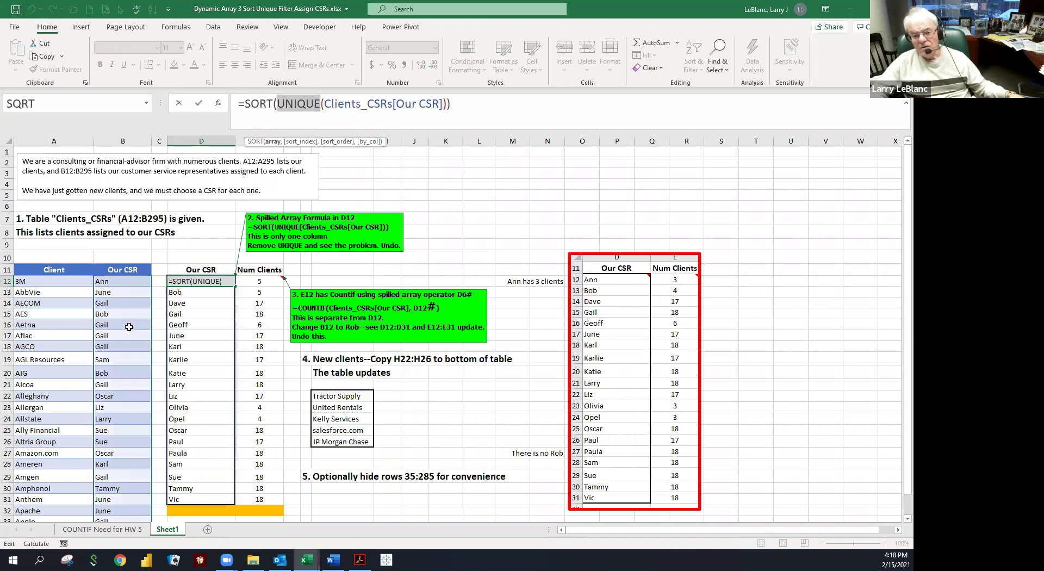
pyautogui.press('Delete')
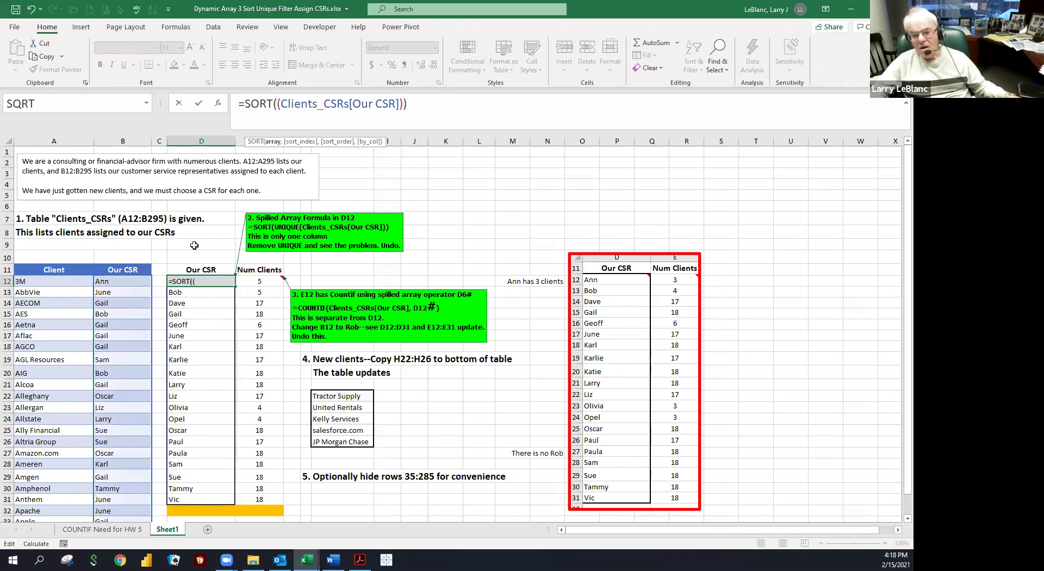
pyautogui.press('Return')
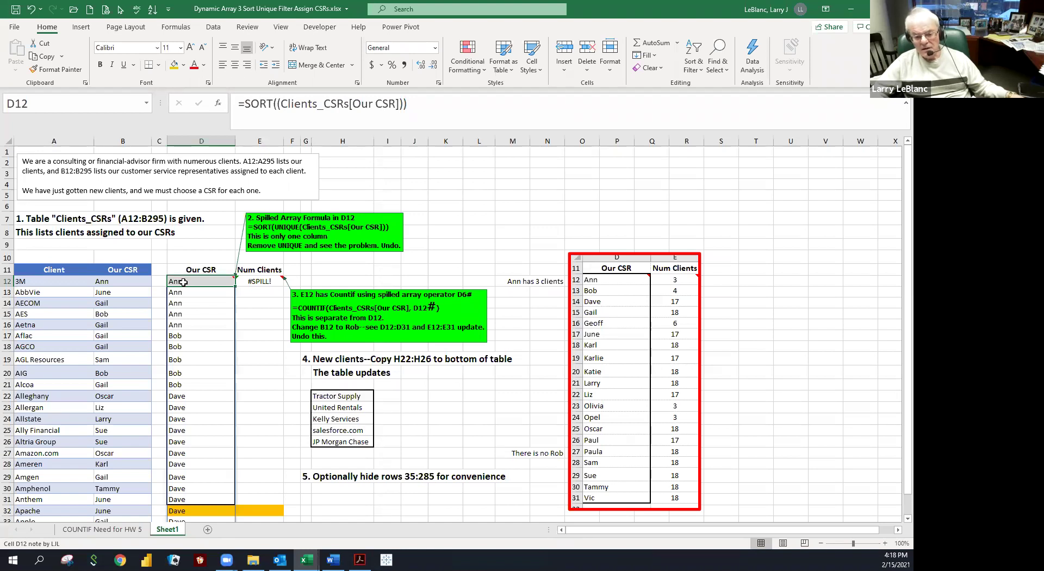
# - Check how far the CSR names spill down column D compared with the rows of the client table
pyautogui.press('pagedown')
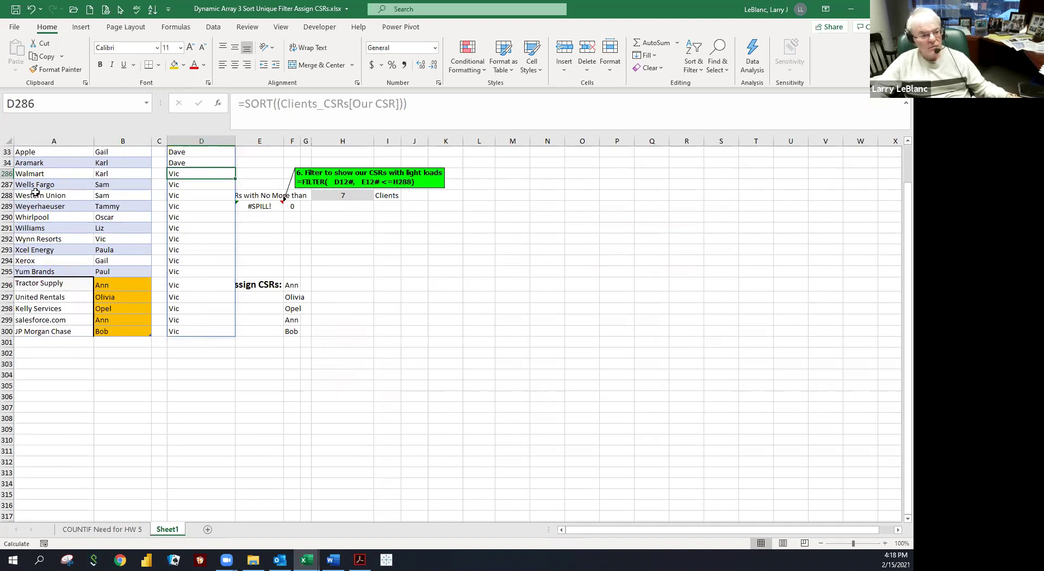
pyautogui.click(21, 274)
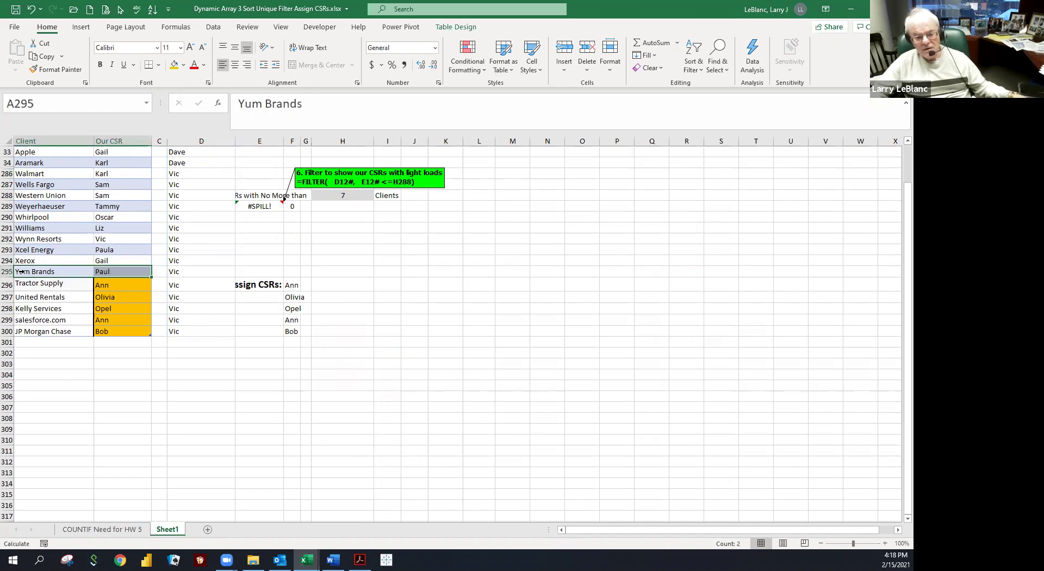
pyautogui.press('pageup')
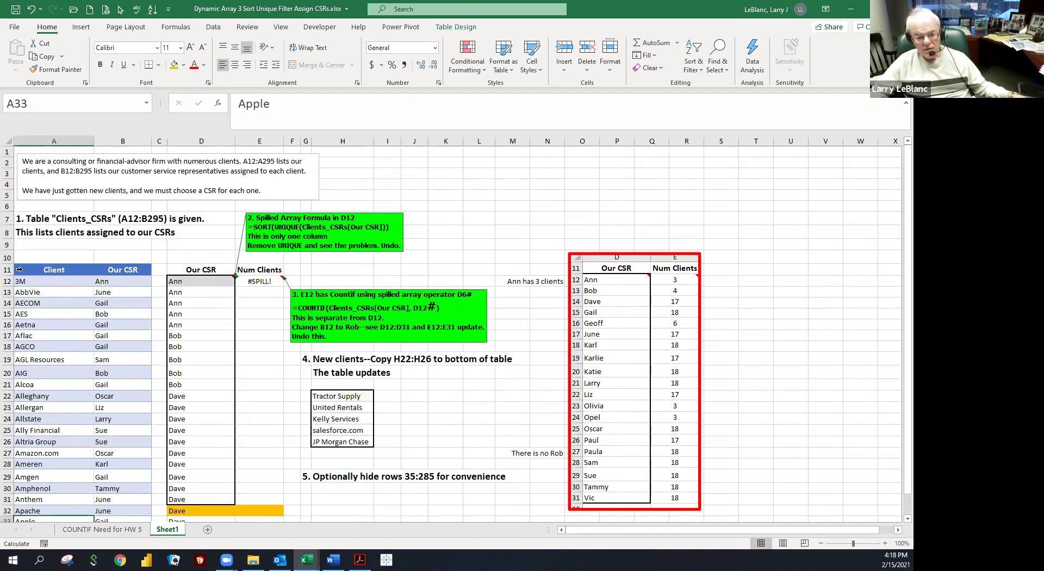
# - Undo the removal of the UNIQUE function from the spilled formula in D12
pyautogui.click(34, 269)
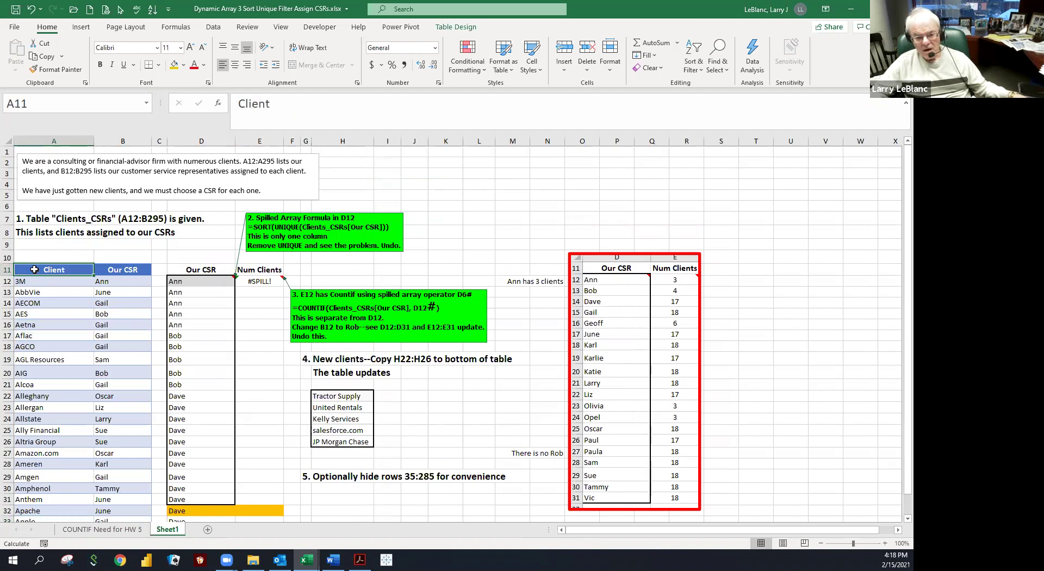
pyautogui.click(175, 281)
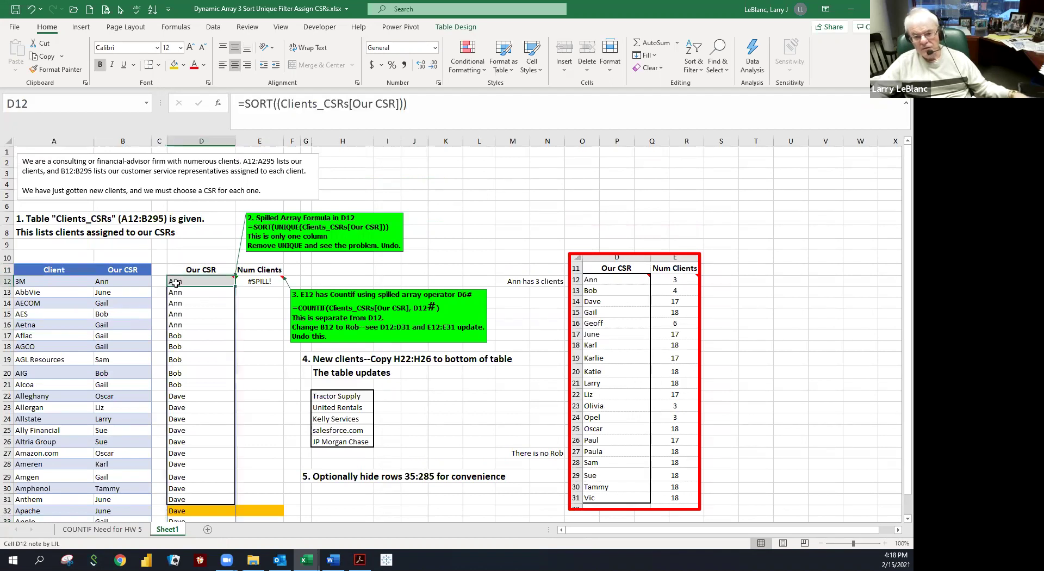
pyautogui.click(31, 9)
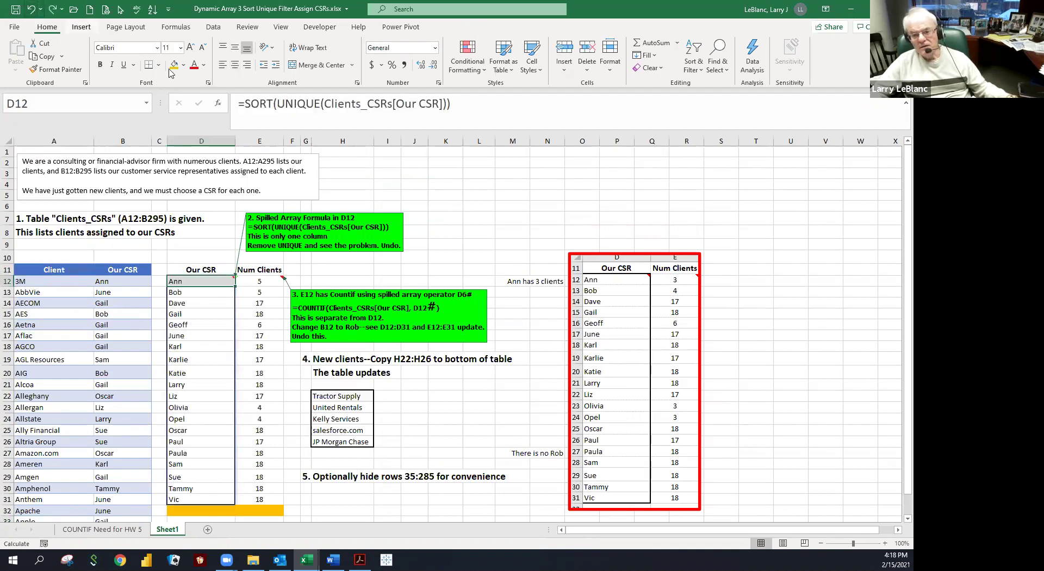
# - Examine the UNIQUE function and its Clients_CSRs[Our CSR] argument inside D12's formula, leaving the formula as it is
pyautogui.doubleClick(298, 103)
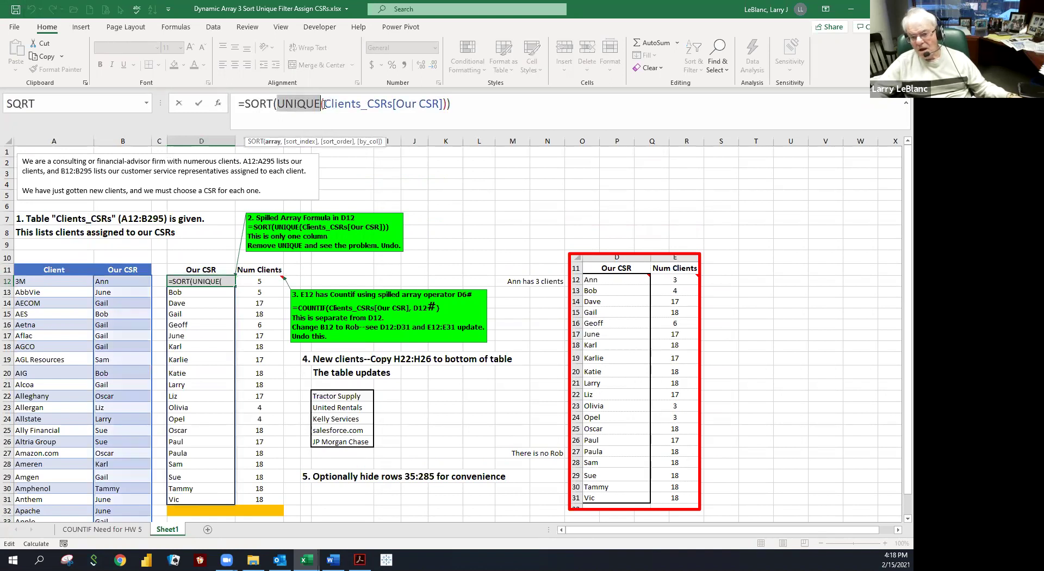
pyautogui.moveTo(326, 104); pyautogui.dragTo(444, 120)
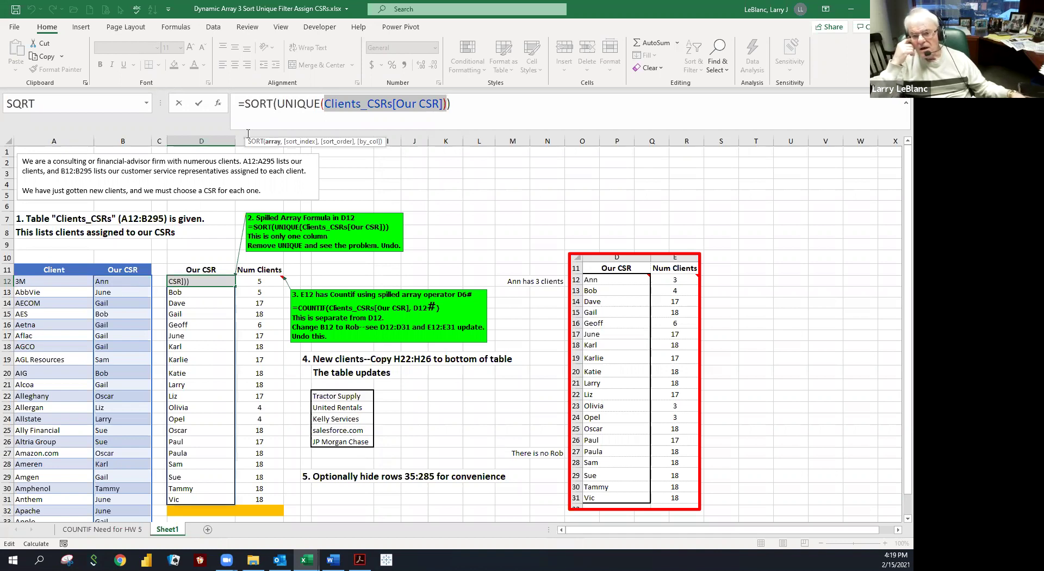
pyautogui.press('Escape')
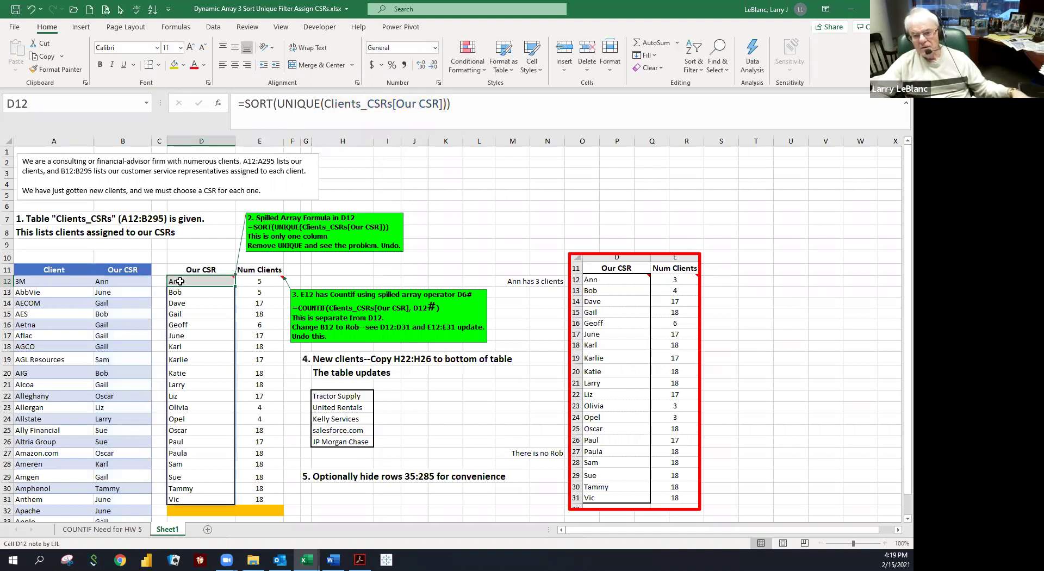
# - Remove the spilled array operator # from E12's formula, leaving =COUNTIF(Clients_CSRs[Our CSR], D12)
pyautogui.press('Right')
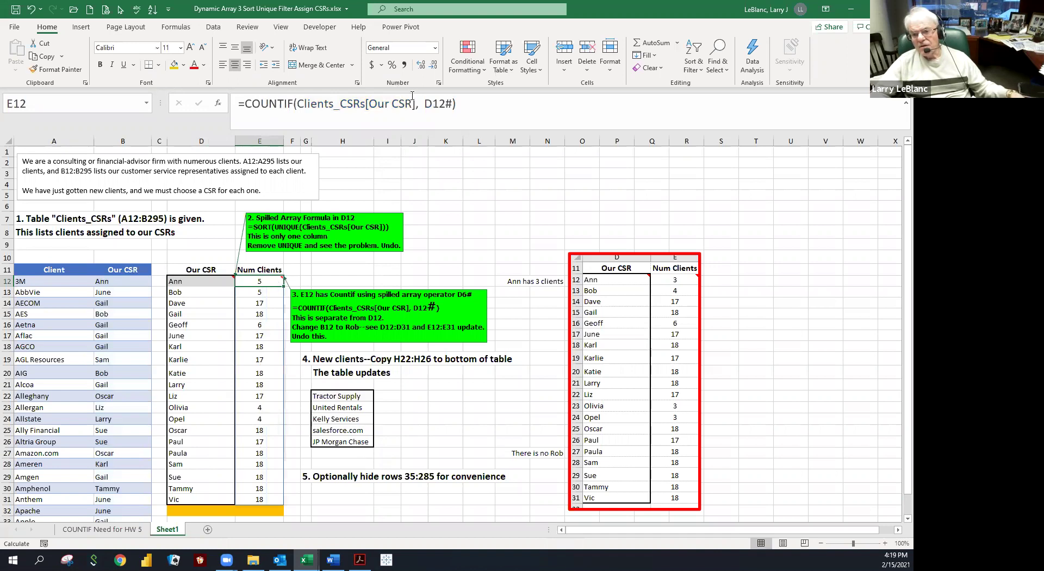
pyautogui.click(448, 103)
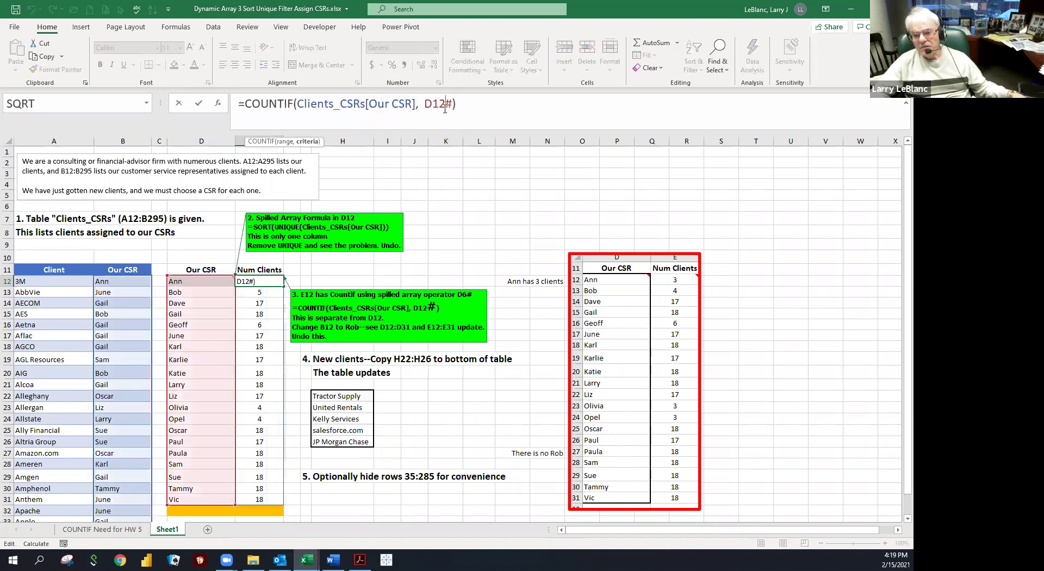
pyautogui.press('BackSpace')
pyautogui.hotkey('ctrl', 'Return')
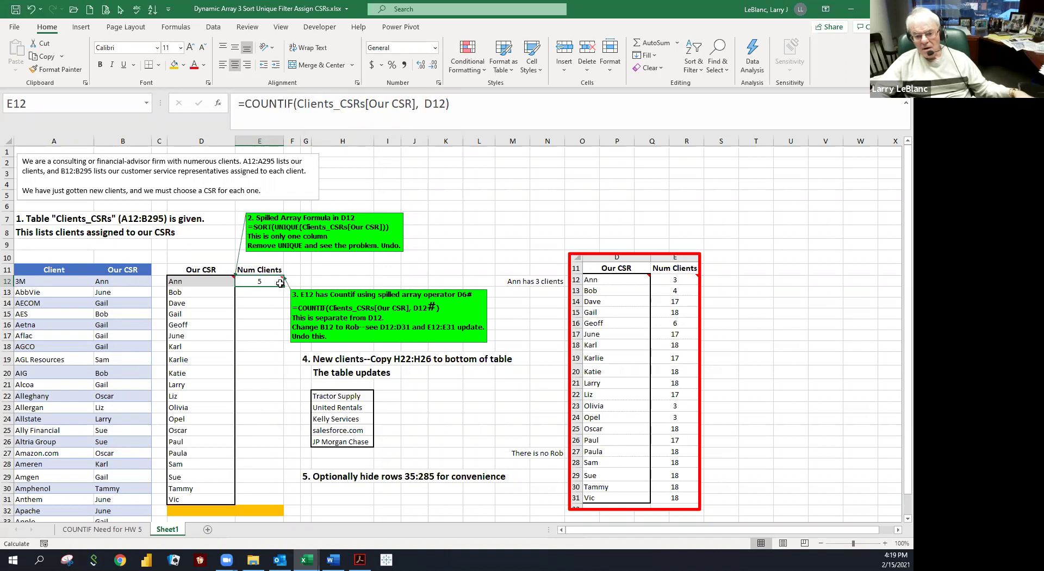
# - Add the spilled array operator # after D12 in E12's formula, giving =COUNTIF(Clients_CSRs[Our CSR], D12#)
pyautogui.click(445, 104)
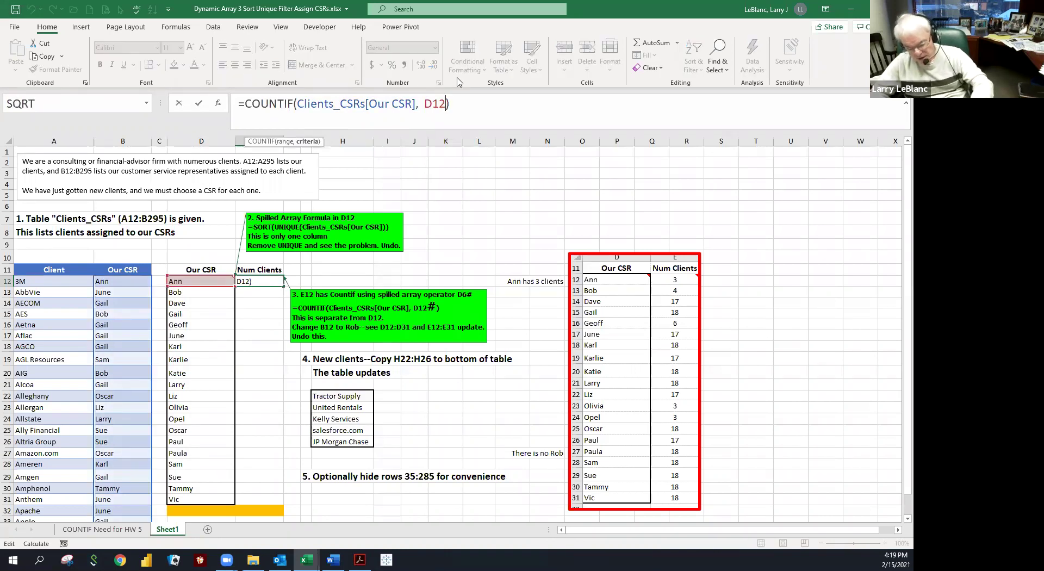
pyautogui.write('#')
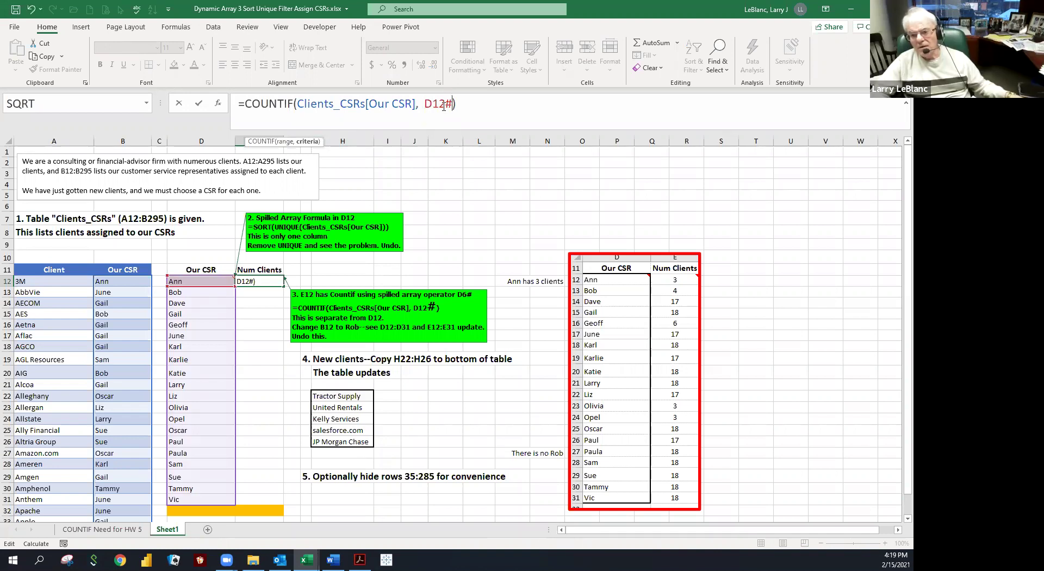
pyautogui.hotkey('ctrl', 'Return')
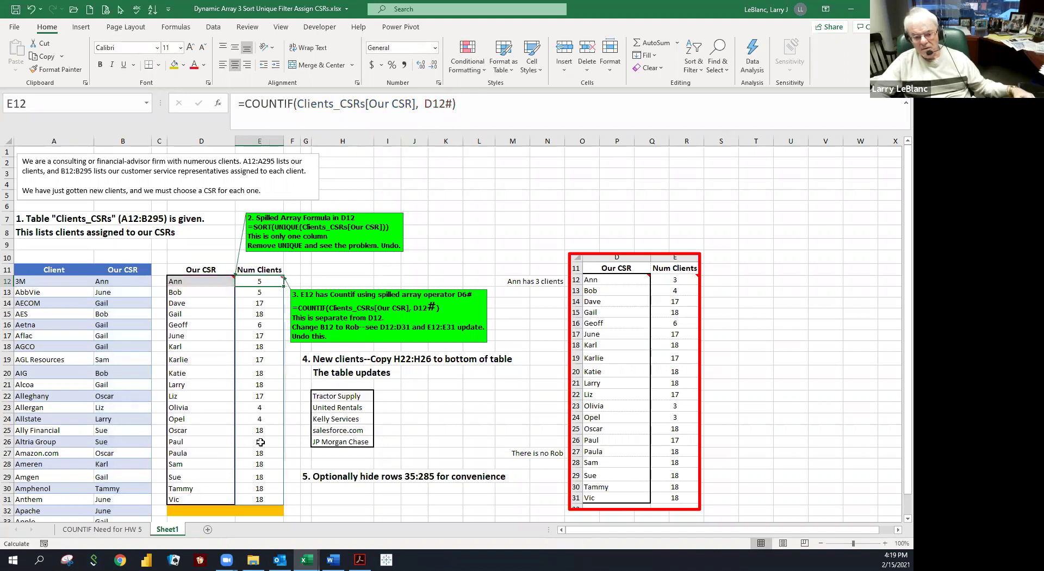
# - Examine the client counts spilled down from E12 against the CSR names in column D and the client table
pyautogui.click(262, 491)
pyautogui.click(253, 464)
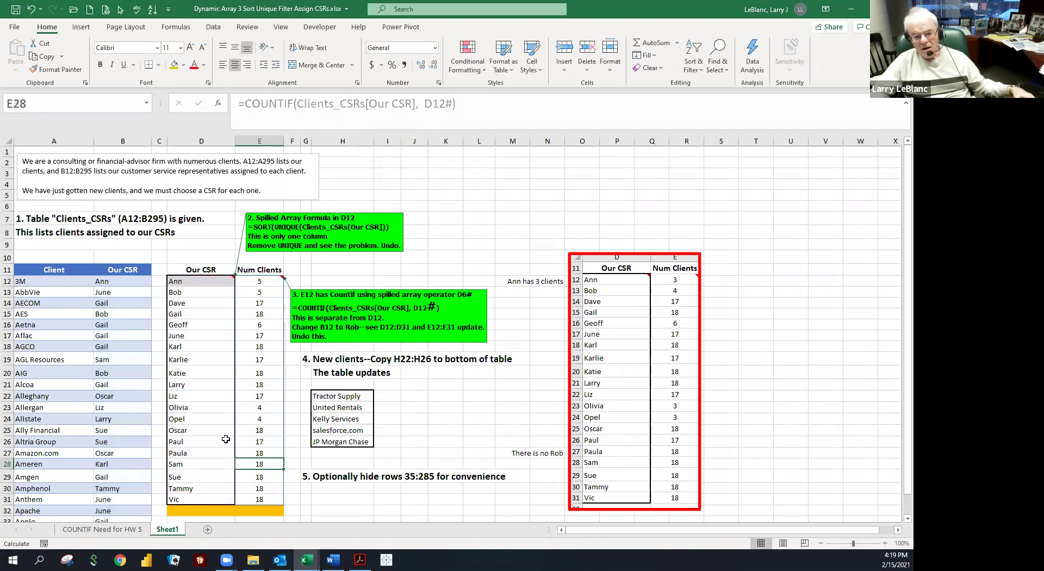
pyautogui.moveTo(25, 329); pyautogui.dragTo(101, 328)
pyautogui.click(120, 327)
pyautogui.click(121, 315)
pyautogui.moveTo(188, 281); pyautogui.dragTo(224, 462)
pyautogui.click(261, 430)
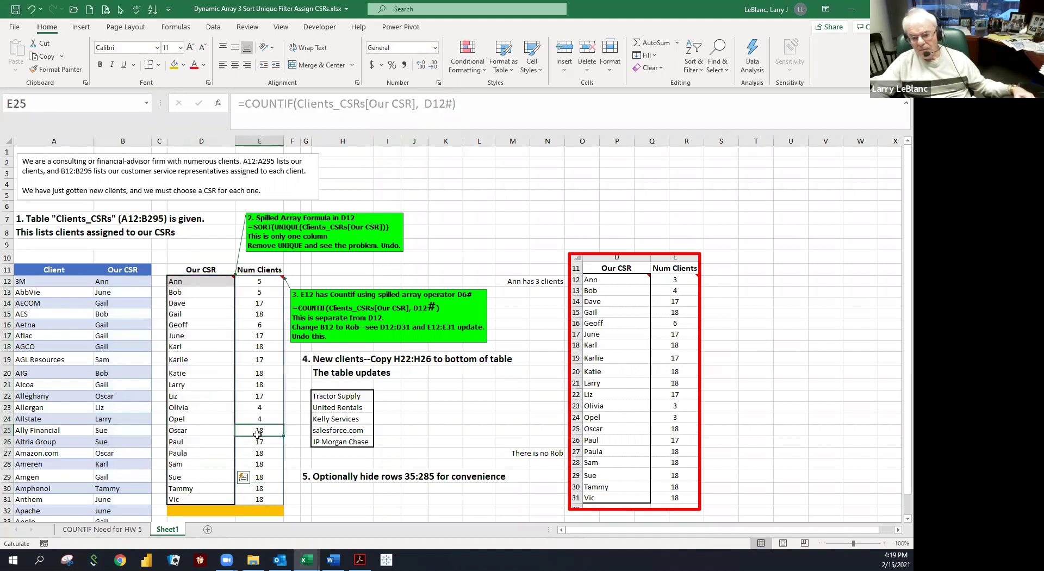
pyautogui.click(321, 411)
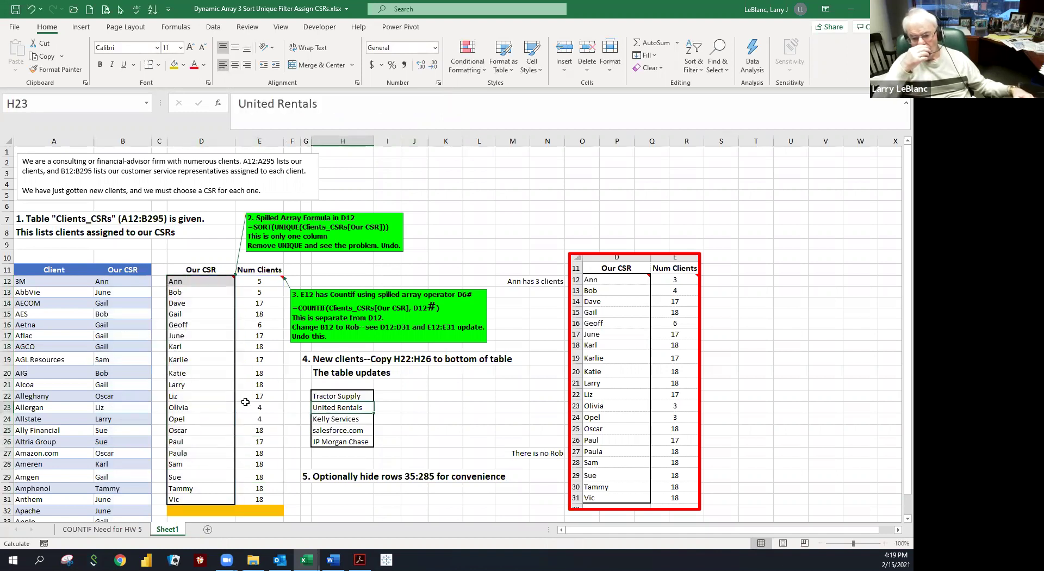
pyautogui.click(266, 408)
# - Move the reference picture of CSR counts beside the live counts for comparison, and put it back around columns P to S
pyautogui.moveTo(595, 392); pyautogui.dragTo(147, 392)
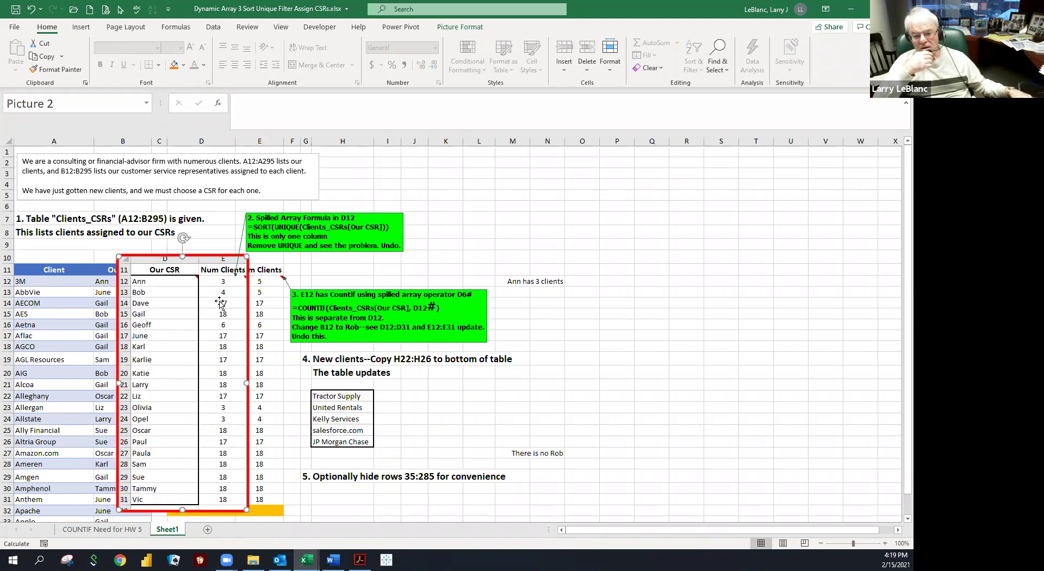
pyautogui.hotkey('ctrl', 'z')
pyautogui.moveTo(560, 293); pyautogui.dragTo(696, 293)
# - Compare the new clients listed in H22:H26 with the client rows at the end of the table in A296:A300
pyautogui.scroll(-1, 434, 295)
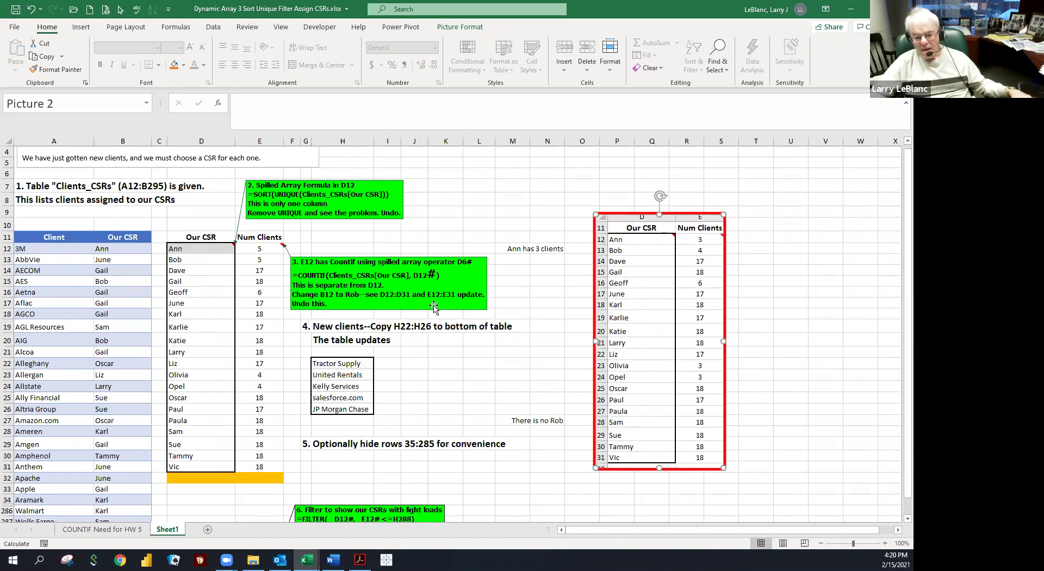
pyautogui.click(336, 372)
pyautogui.moveTo(337, 369); pyautogui.dragTo(337, 409)
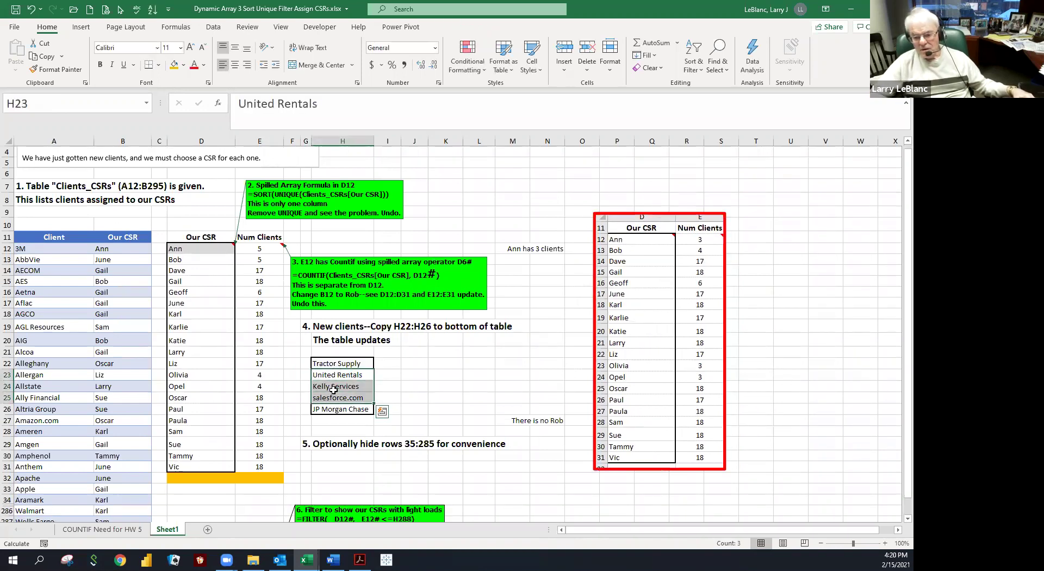
pyautogui.click(338, 386)
pyautogui.click(124, 375)
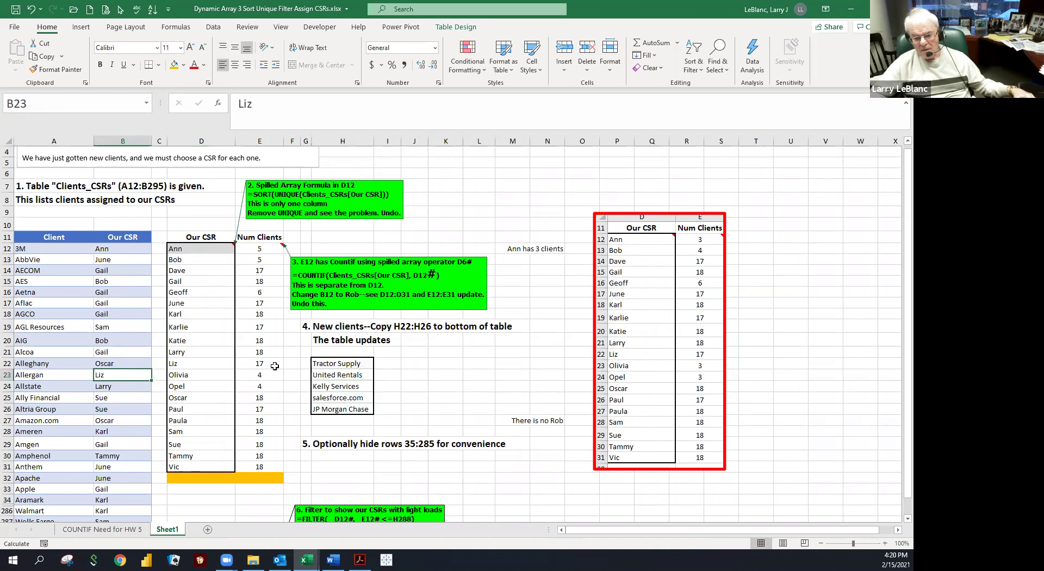
pyautogui.hotkey('ctrl', 'Down')
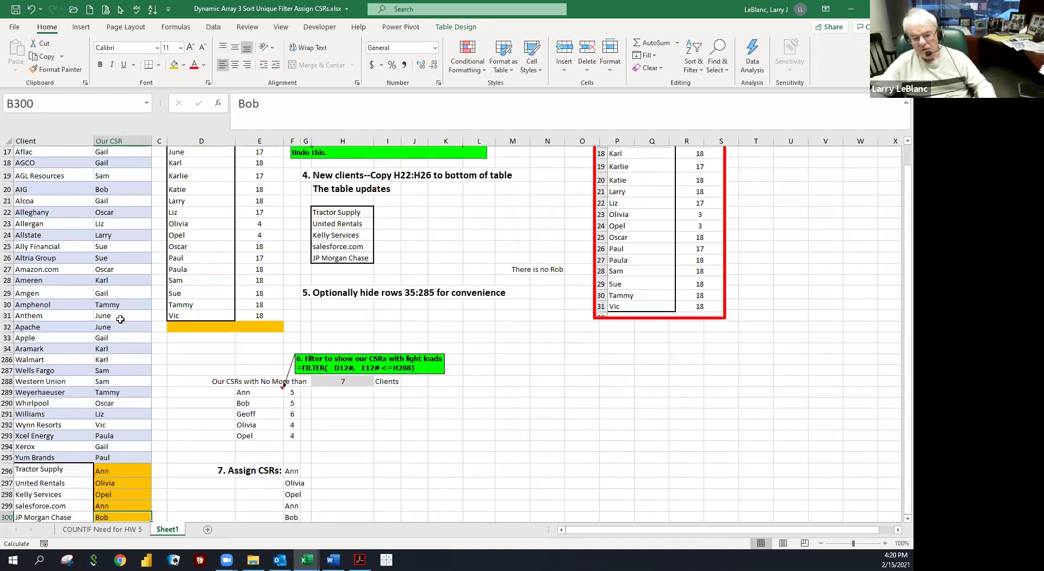
pyautogui.scroll(-2, 124, 302)
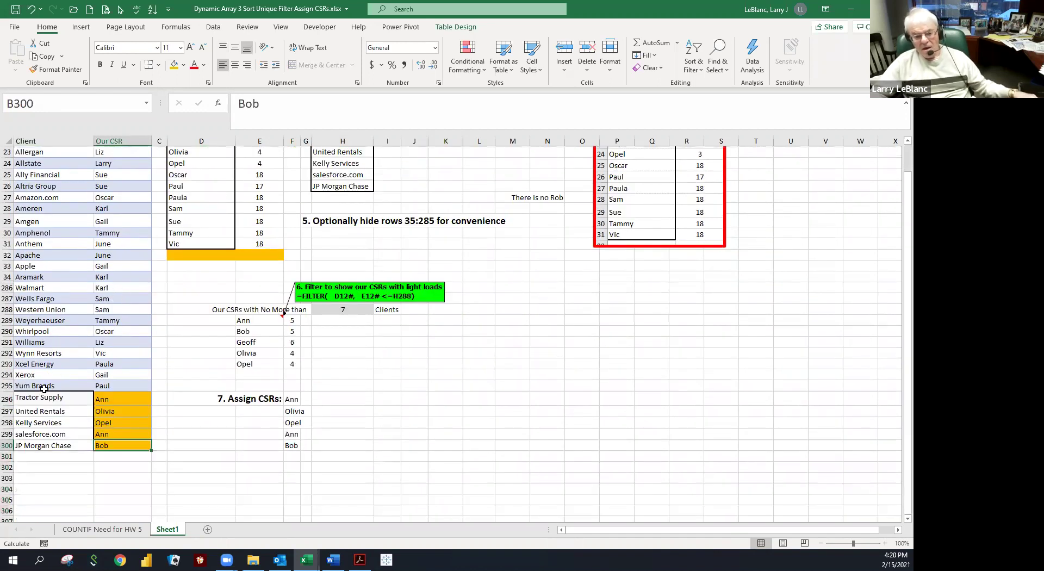
pyautogui.moveTo(40, 401); pyautogui.dragTo(42, 447)
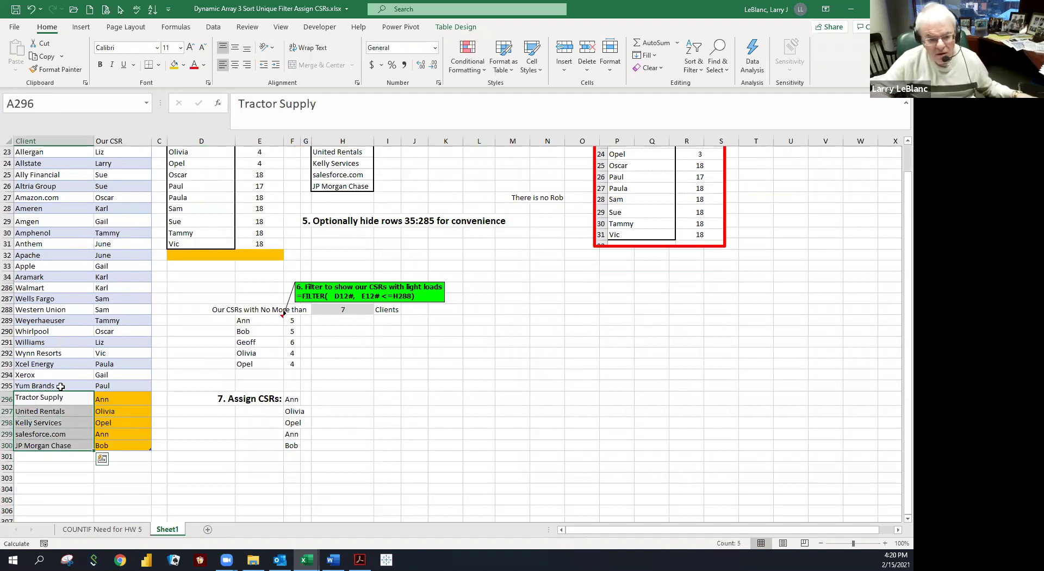
pyautogui.click(57, 441)
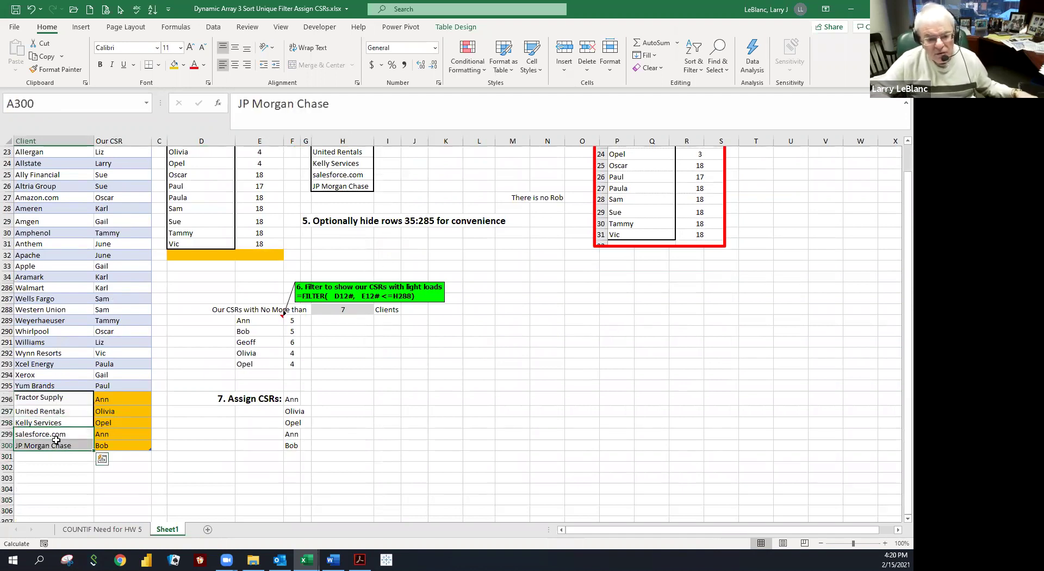
# - Check the CSRs assigned in B296:B300 against the light-load CSRs returned by the FILTER formula in E289
pyautogui.click(104, 398)
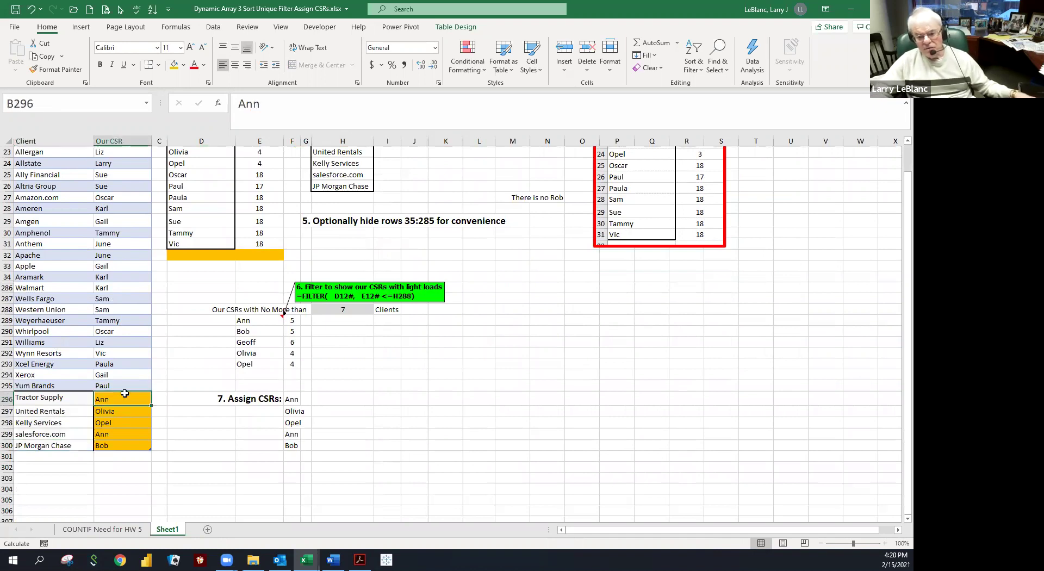
pyautogui.click(245, 323)
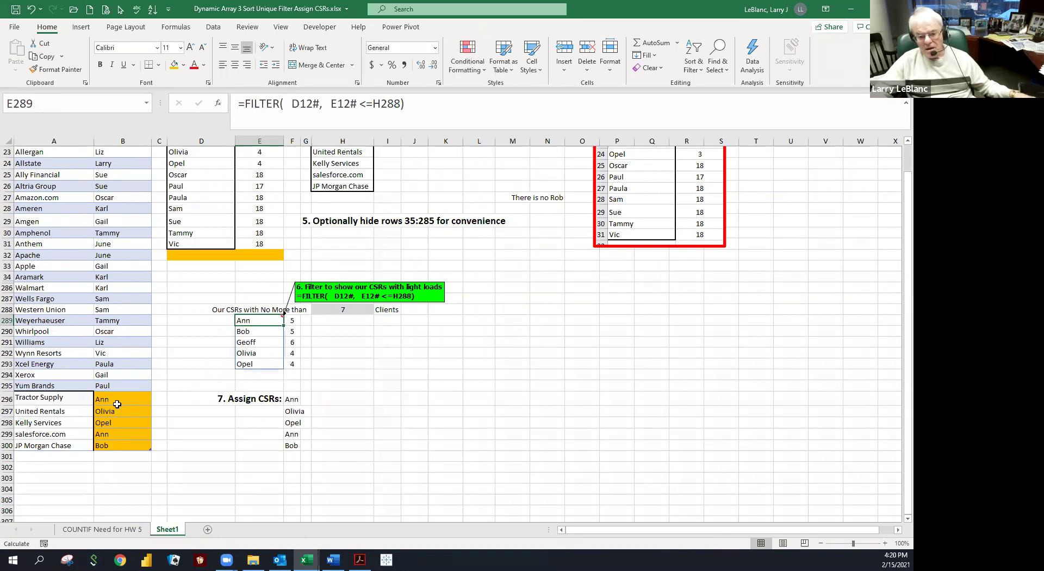
pyautogui.moveTo(114, 401); pyautogui.dragTo(117, 442)
pyautogui.moveTo(108, 402); pyautogui.dragTo(109, 444)
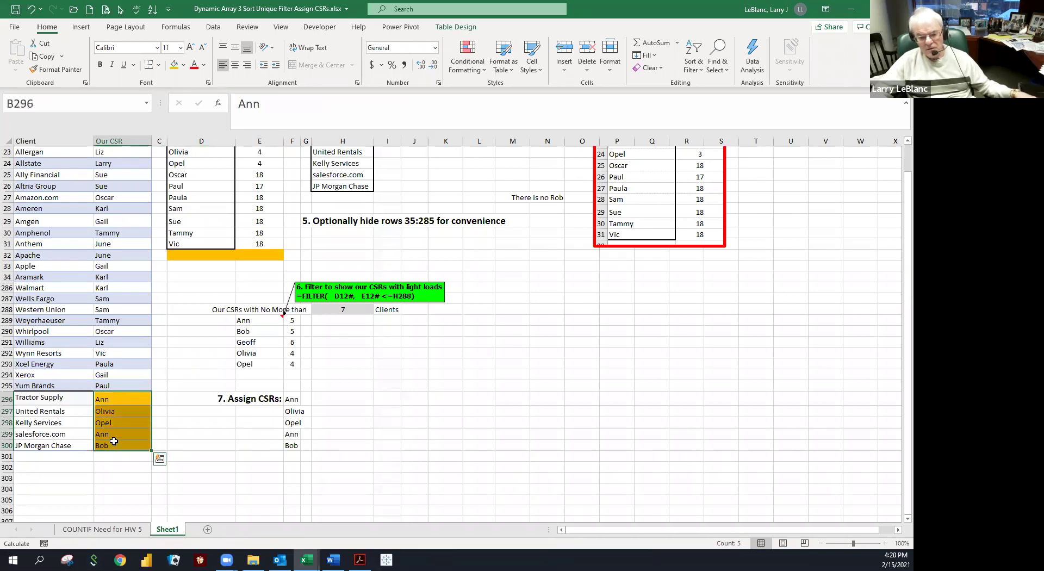
pyautogui.click(249, 396)
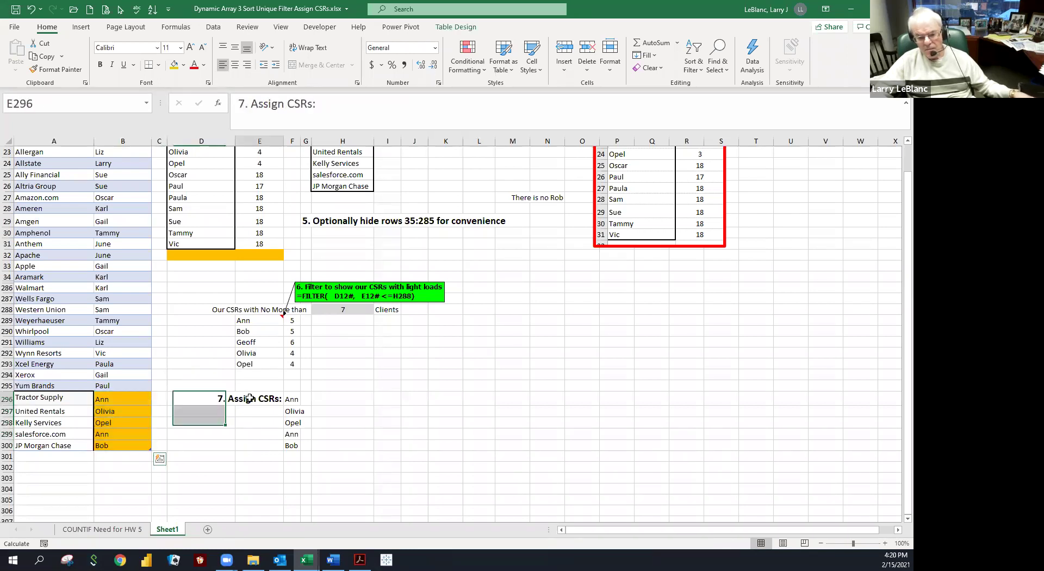
pyautogui.click(276, 336)
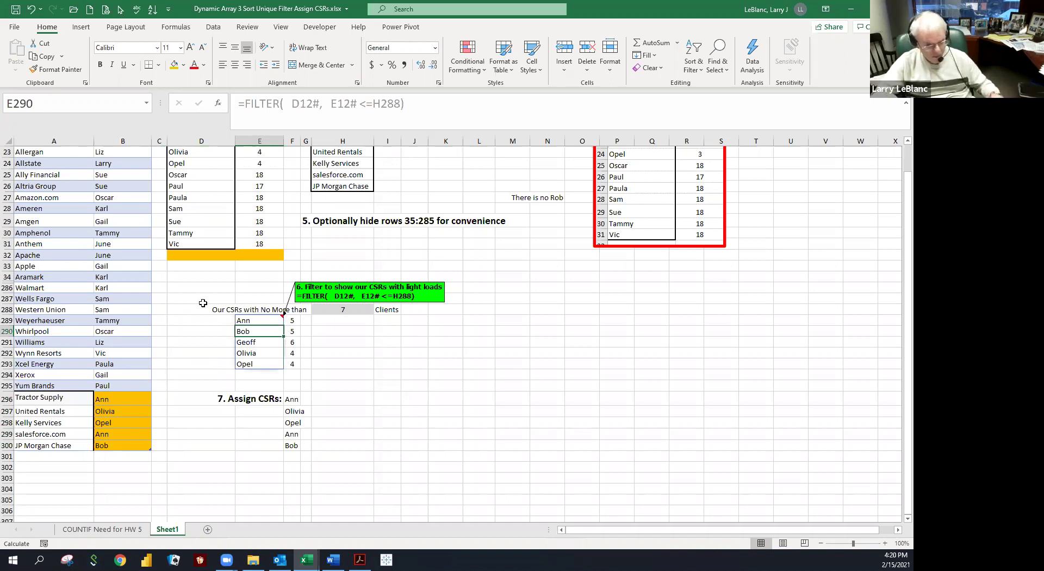
# - Examine the last spilled client counts in E29:E31 and the highlighted cells D32:E32 just below the spilled lists
pyautogui.click(333, 244)
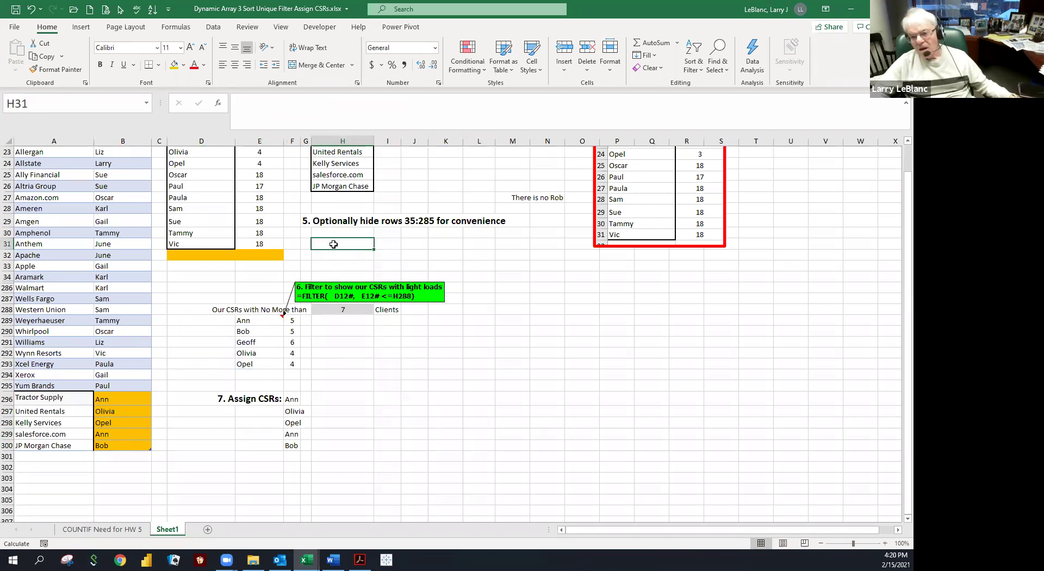
pyautogui.click(318, 233)
pyautogui.click(258, 232)
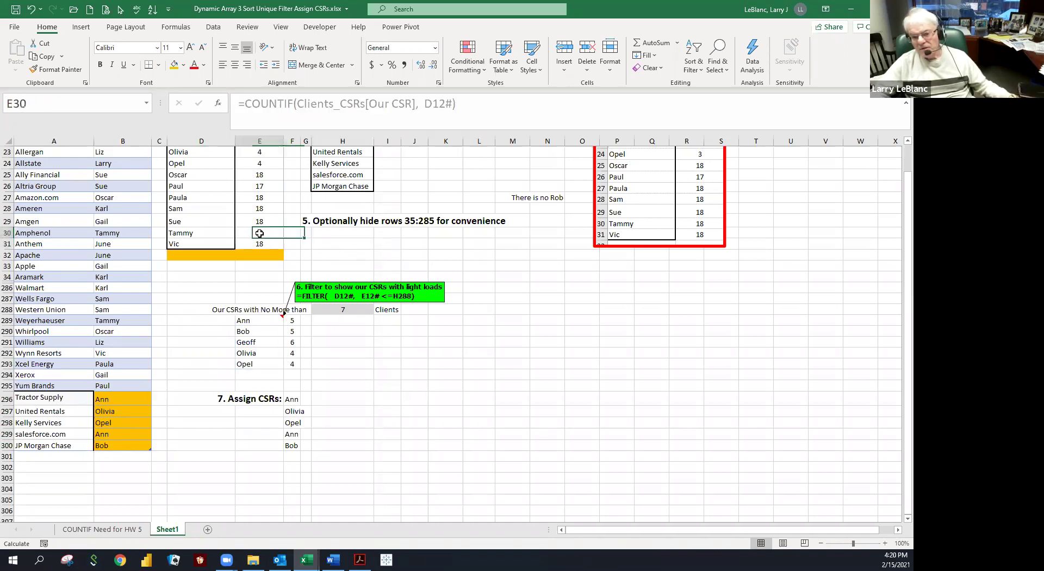
pyautogui.click(255, 222)
pyautogui.click(254, 234)
pyautogui.click(249, 244)
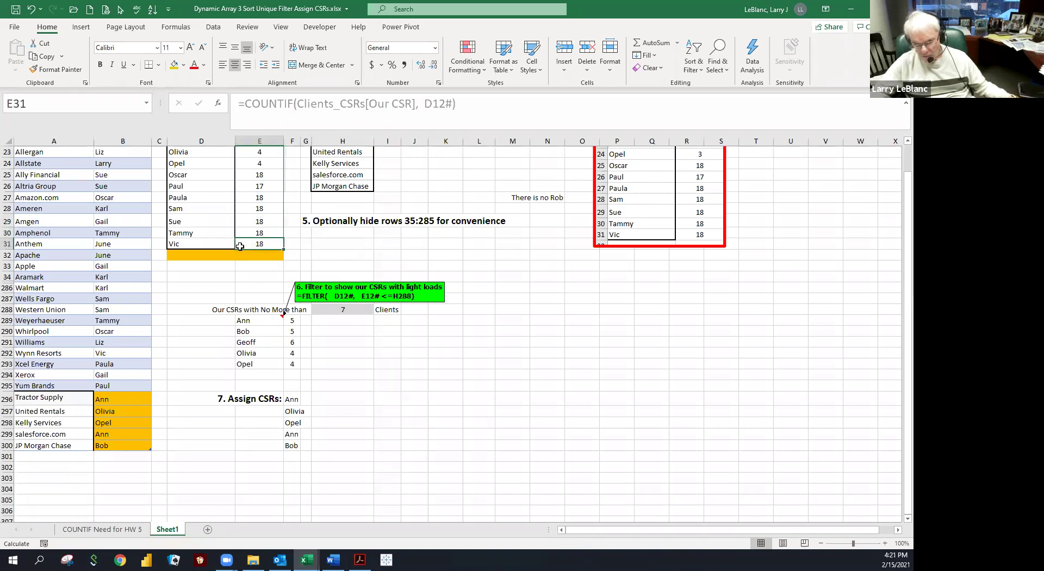
pyautogui.click(240, 254)
pyautogui.click(213, 254)
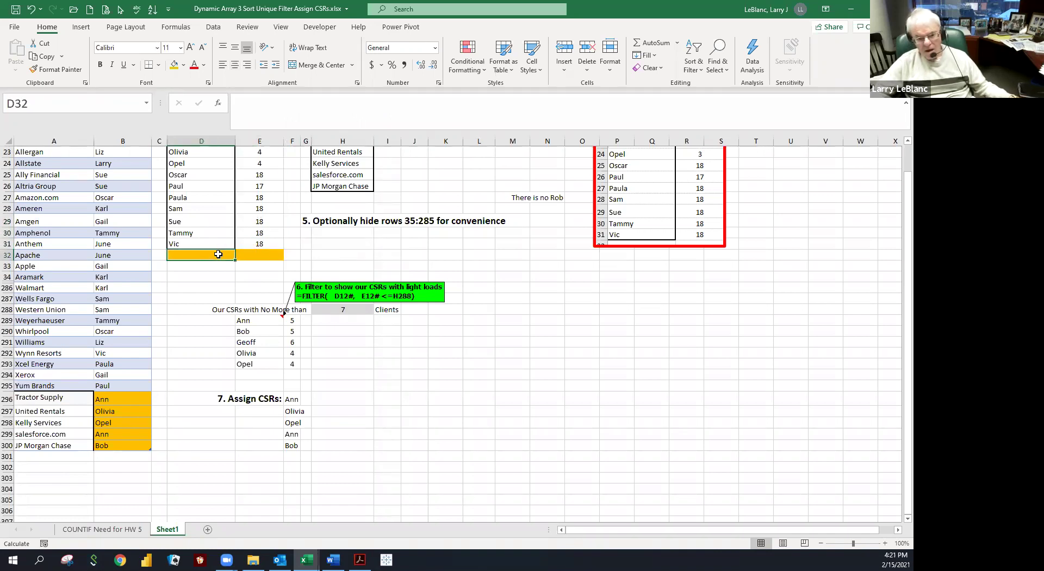
pyautogui.click(261, 254)
pyautogui.click(221, 254)
pyautogui.click(255, 254)
pyautogui.click(220, 253)
pyautogui.click(238, 254)
pyautogui.click(215, 253)
pyautogui.click(253, 254)
pyautogui.click(223, 254)
pyautogui.click(246, 254)
pyautogui.click(222, 254)
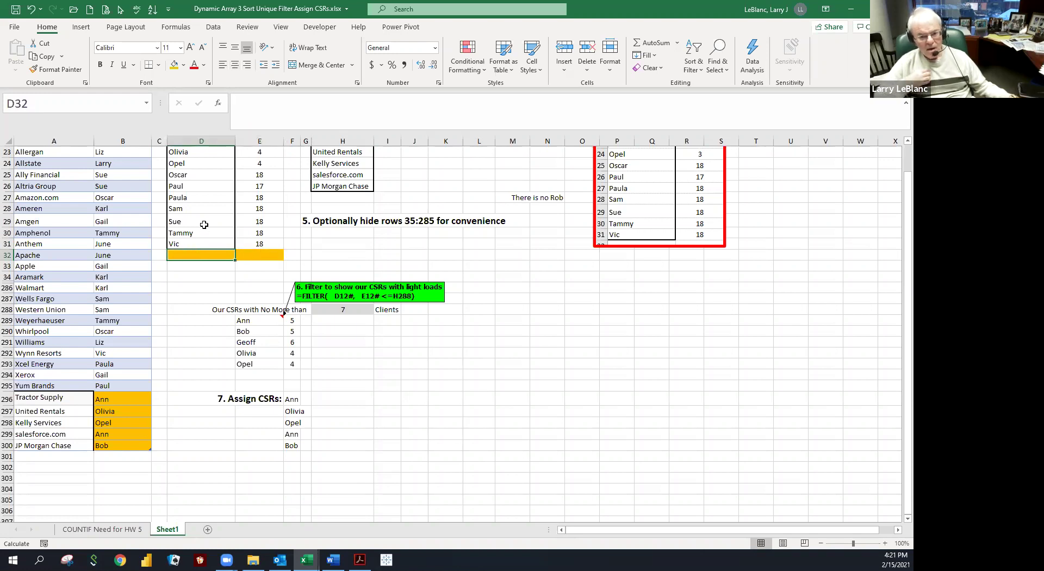
# - Examine the last spilled CSR names in column D, rows 26 to 31, and the formula behind them
pyautogui.click(204, 225)
pyautogui.click(197, 207)
pyautogui.moveTo(185, 196); pyautogui.dragTo(180, 243)
pyautogui.click(179, 221)
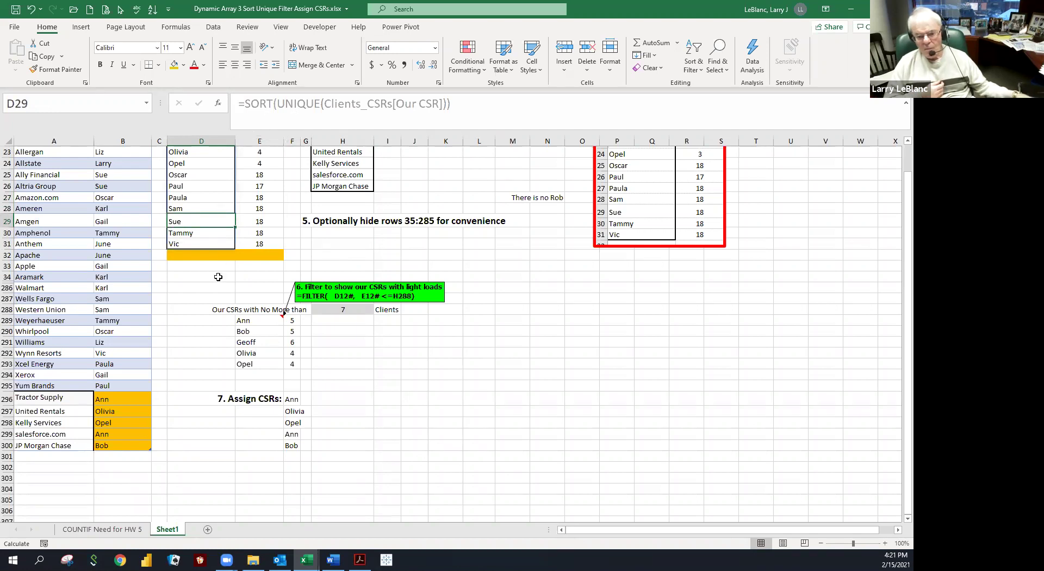
pyautogui.click(135, 243)
pyautogui.click(184, 197)
pyautogui.click(179, 189)
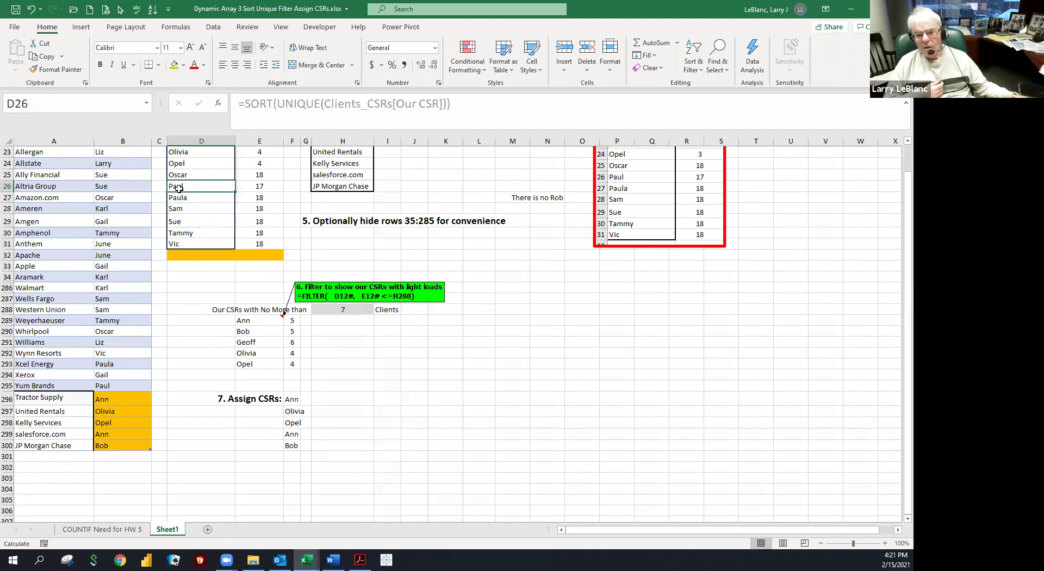
# - Compare the CSRs in the table's column B, rows 26 to 32, with the spilled names in D24:D26
pyautogui.click(121, 189)
pyautogui.click(175, 188)
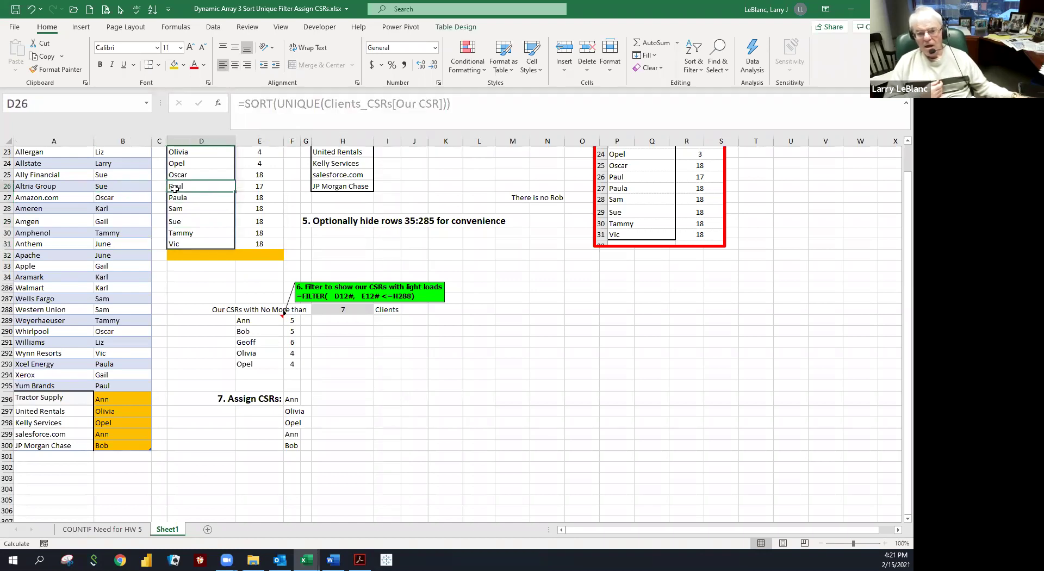
pyautogui.click(177, 174)
pyautogui.click(118, 185)
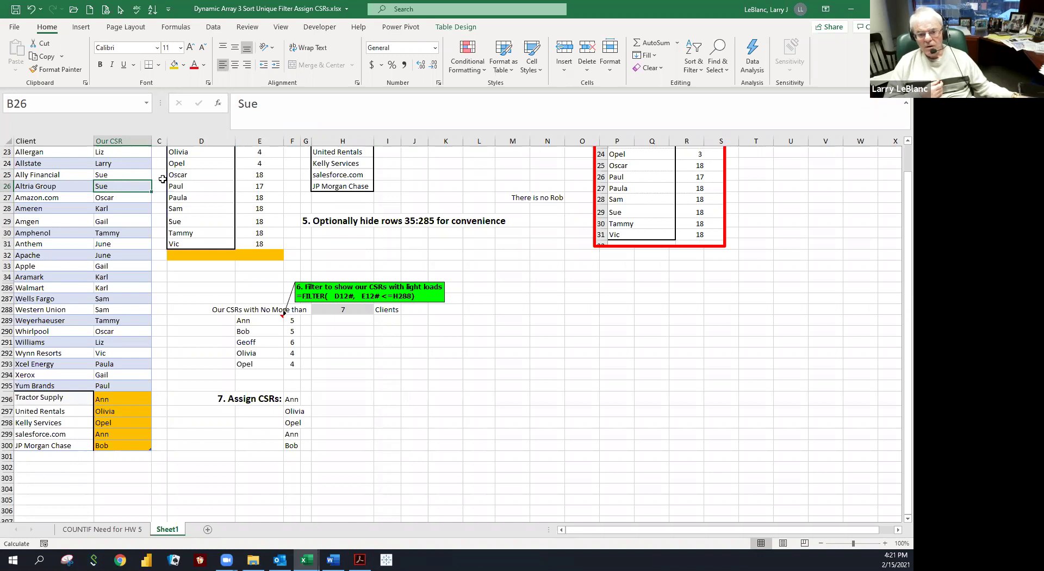
pyautogui.click(172, 183)
pyautogui.click(173, 174)
pyautogui.click(176, 165)
pyautogui.click(128, 257)
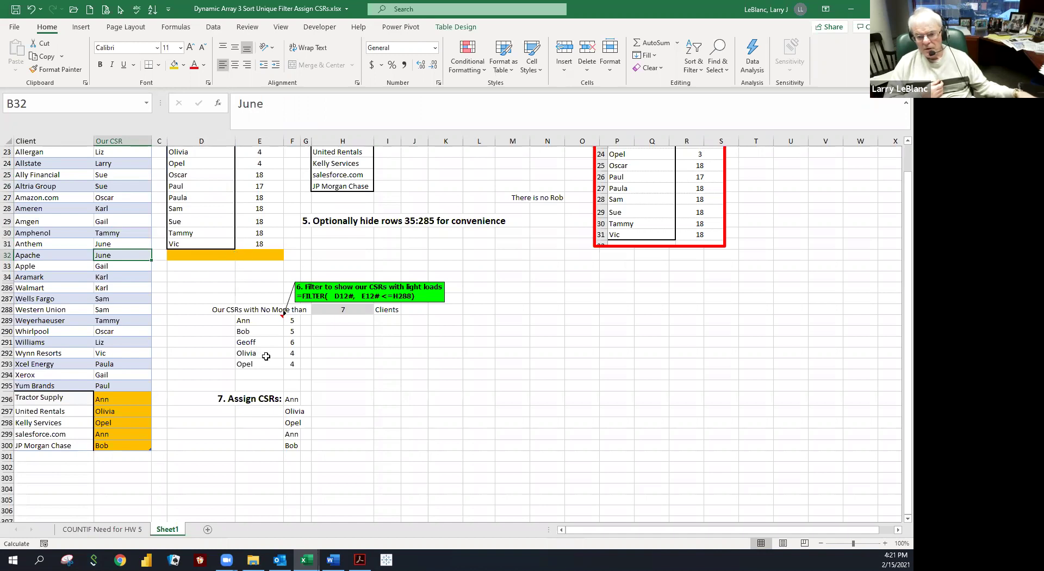
# - Check the light-load FILTER formula in E289 against the spilled CSR names and client counts in D14:E24
pyautogui.click(248, 320)
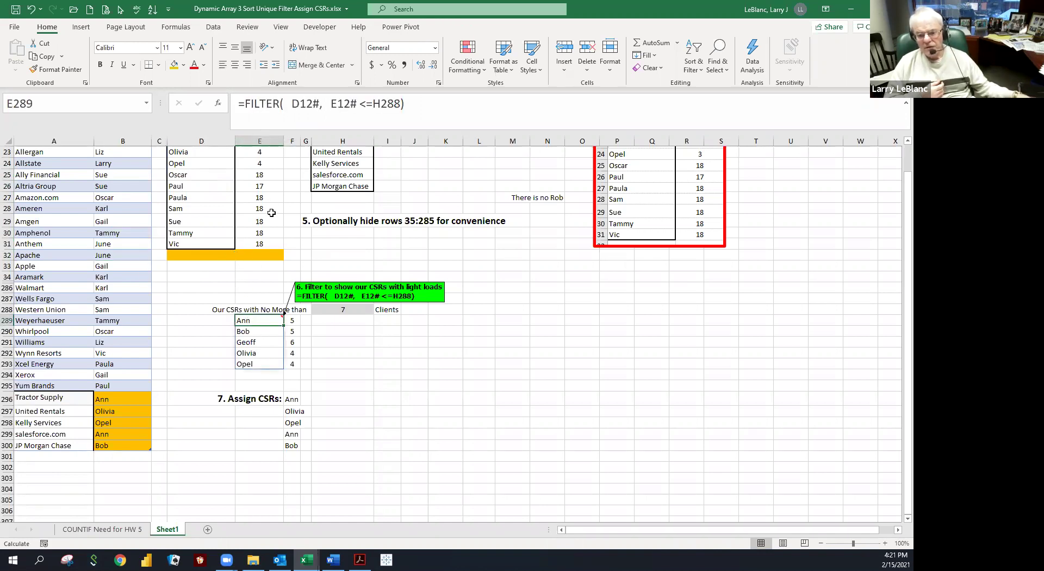
pyautogui.scroll(3, 238, 224)
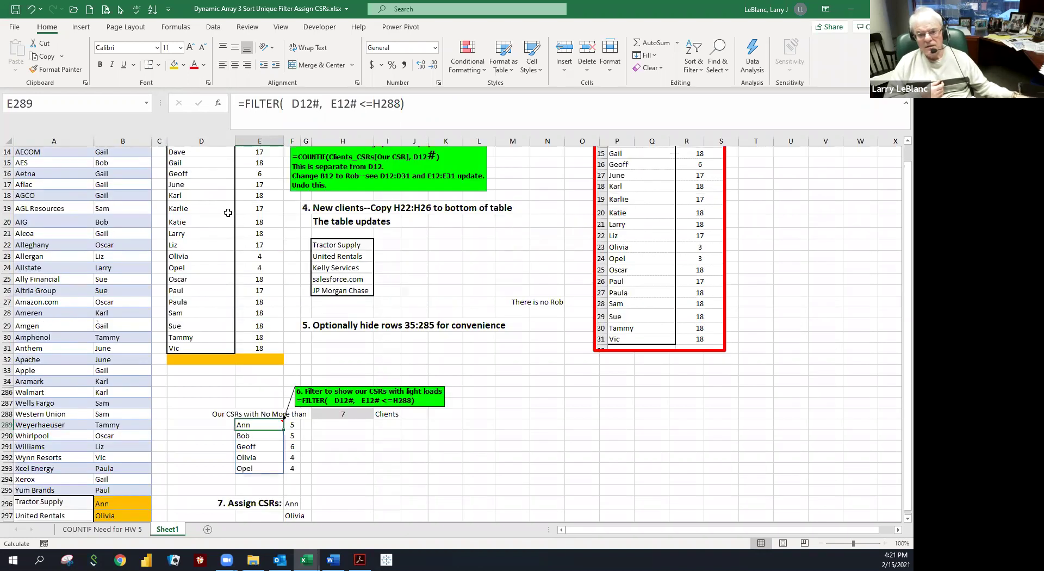
pyautogui.scroll(2, 238, 224)
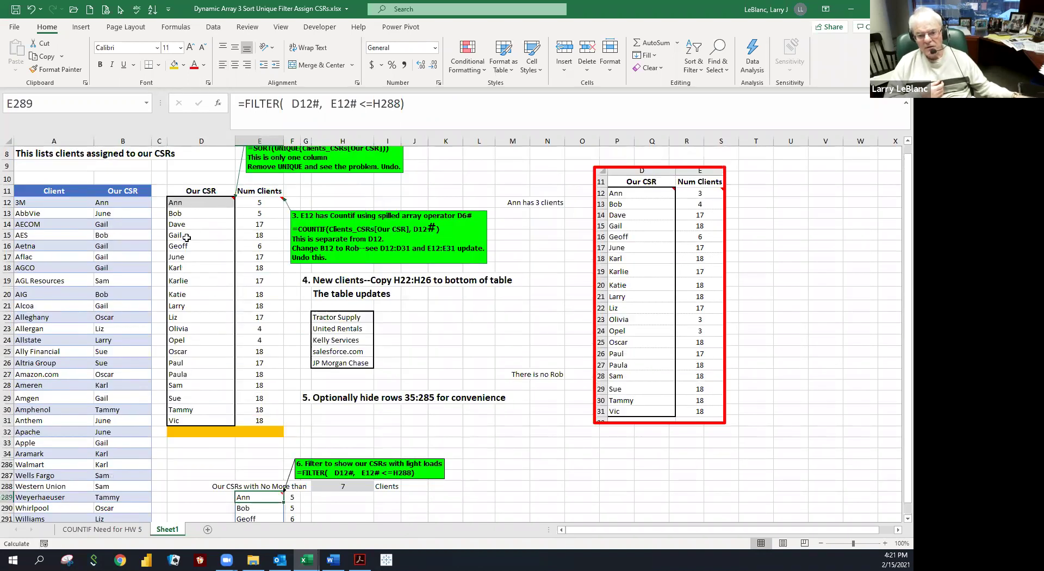
pyautogui.click(196, 224)
pyautogui.moveTo(196, 224); pyautogui.dragTo(245, 225)
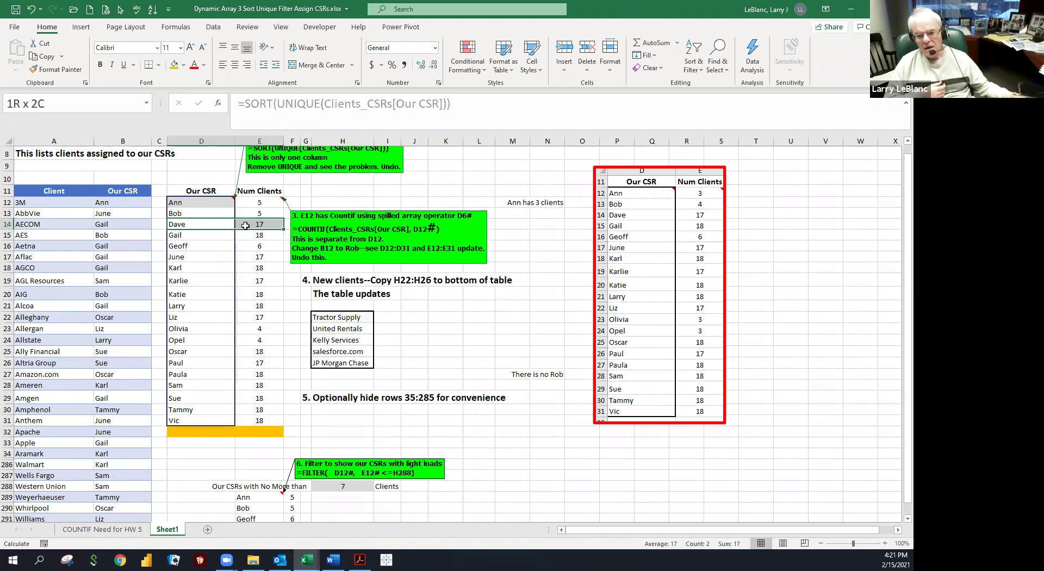
pyautogui.moveTo(245, 225); pyautogui.dragTo(243, 338)
pyautogui.click(216, 259)
pyautogui.click(226, 329)
pyautogui.click(246, 338)
pyautogui.click(231, 332)
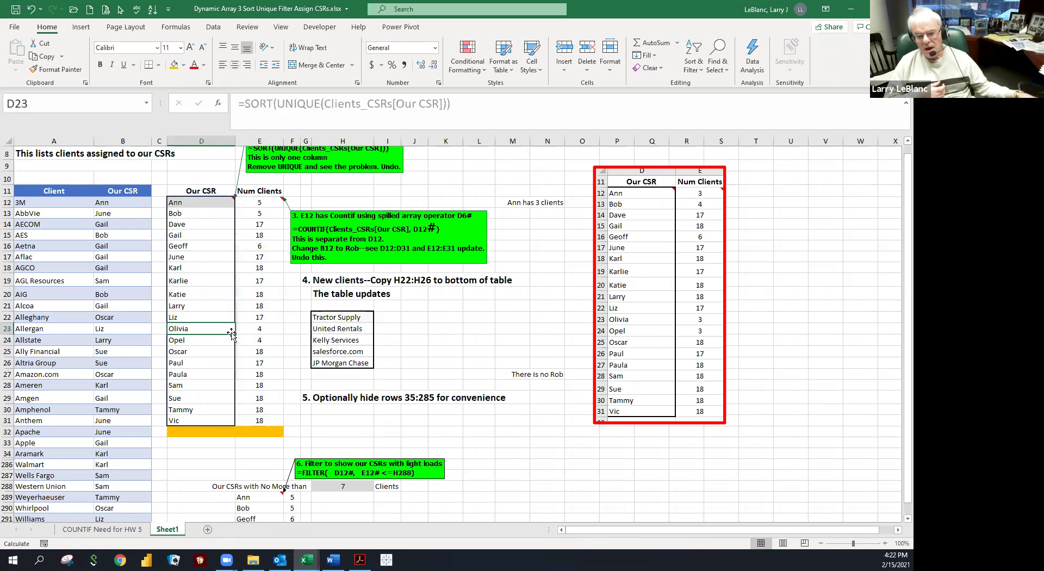
# - Examine the spilled COUNTIF client counts in column E, from row 23 up to row 18
pyautogui.click(252, 329)
pyautogui.click(252, 318)
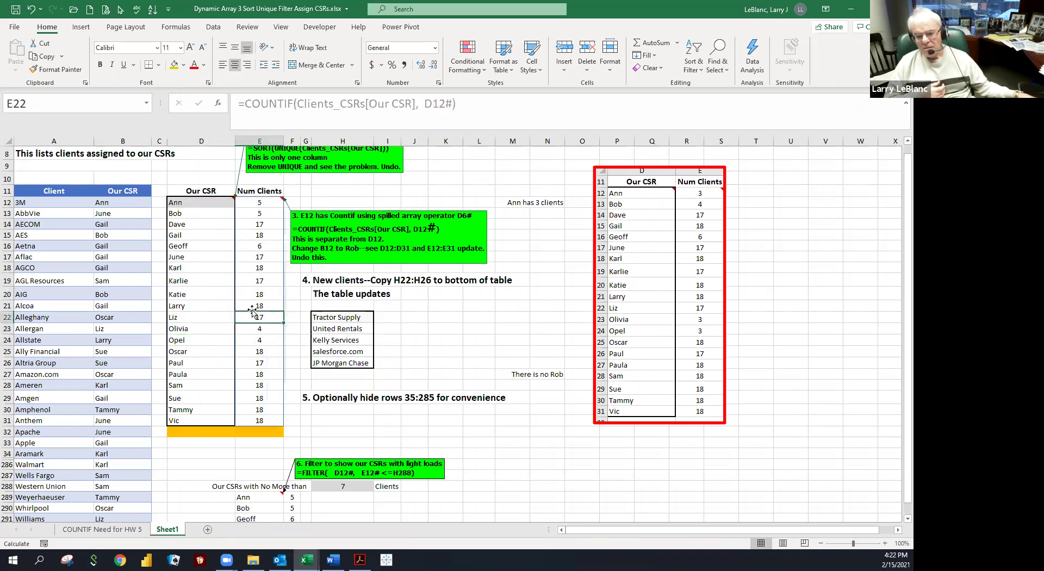
pyautogui.click(252, 306)
pyautogui.click(254, 292)
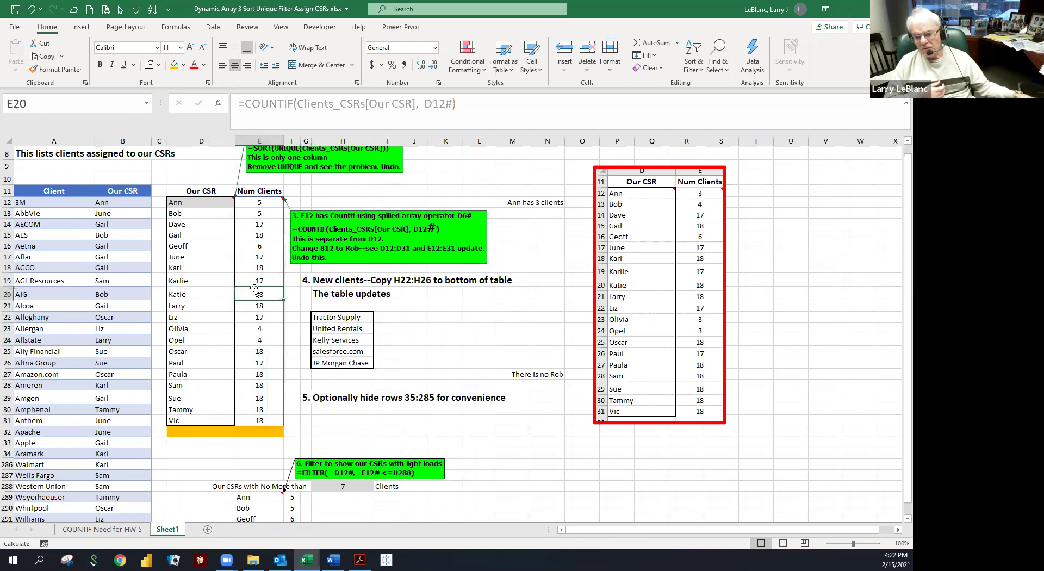
pyautogui.click(255, 280)
pyautogui.click(254, 268)
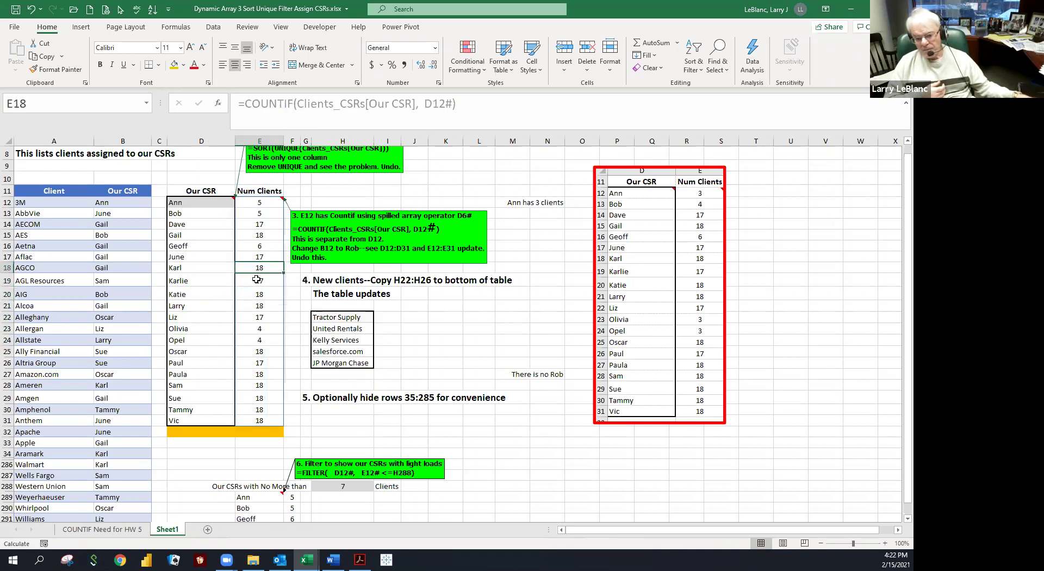
# - Examine the COUNTIF counts in F289:F293 and the FILTER formula in E289 that they reference
pyautogui.scroll(-3, 256, 280)
pyautogui.click(288, 393)
pyautogui.moveTo(288, 393); pyautogui.dragTo(288, 435)
pyautogui.click(289, 393)
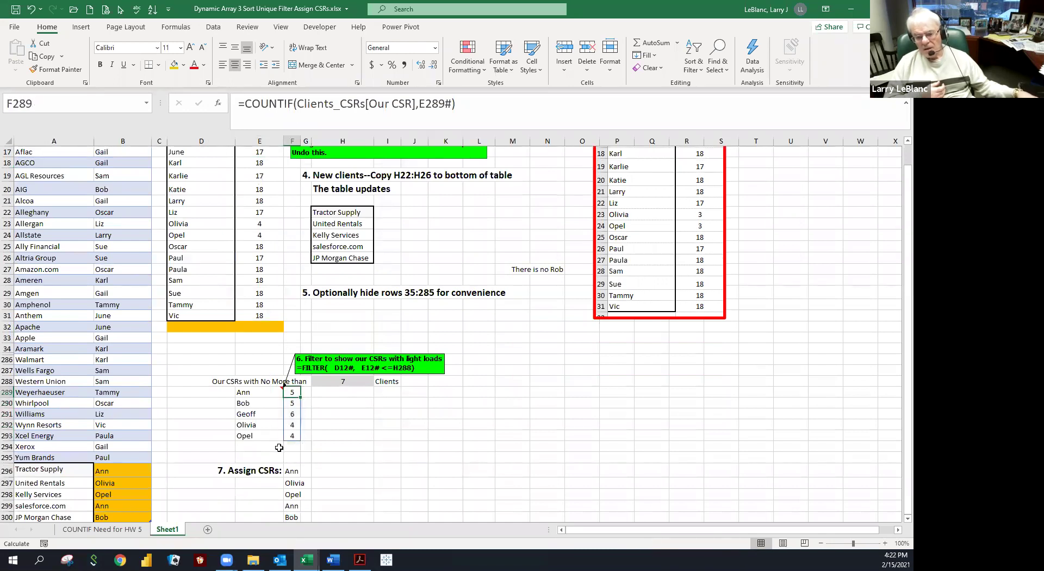
pyautogui.click(253, 393)
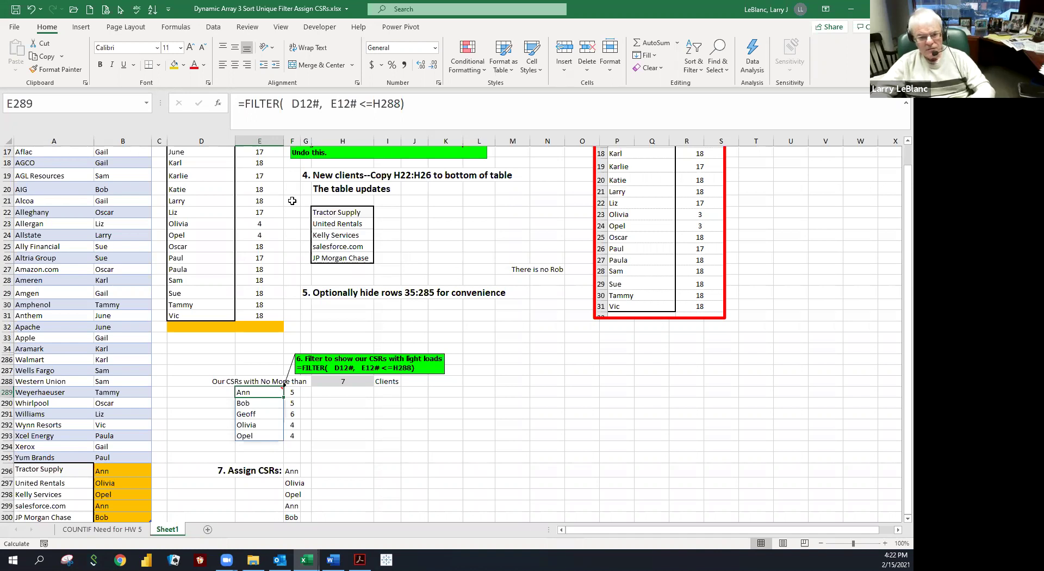
# - Look over the client names in column A of the table, rows 18 to 34
pyautogui.click(44, 179)
pyautogui.moveTo(44, 178); pyautogui.dragTo(44, 307)
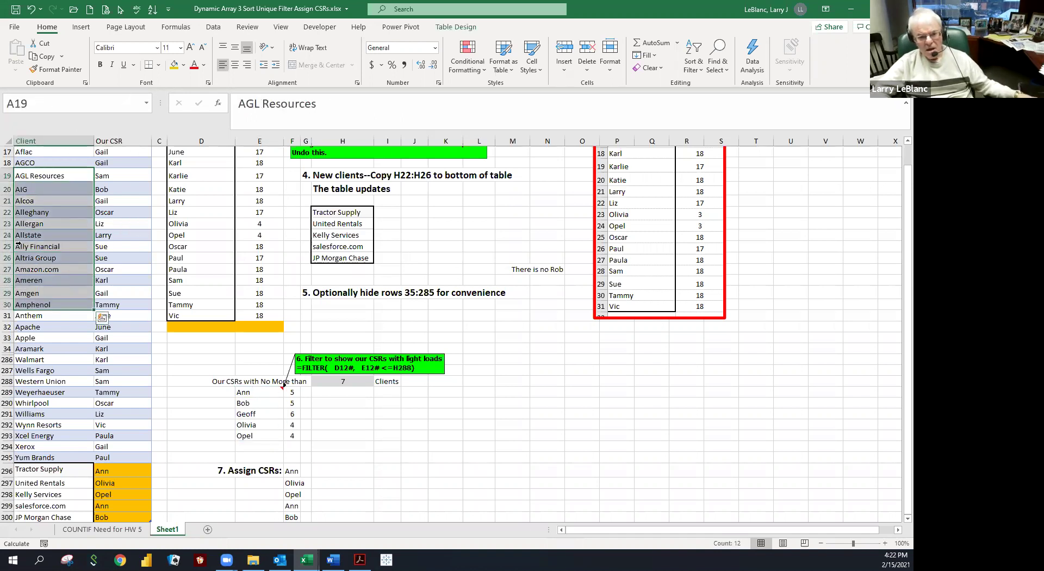
pyautogui.moveTo(29, 162); pyautogui.dragTo(37, 348)
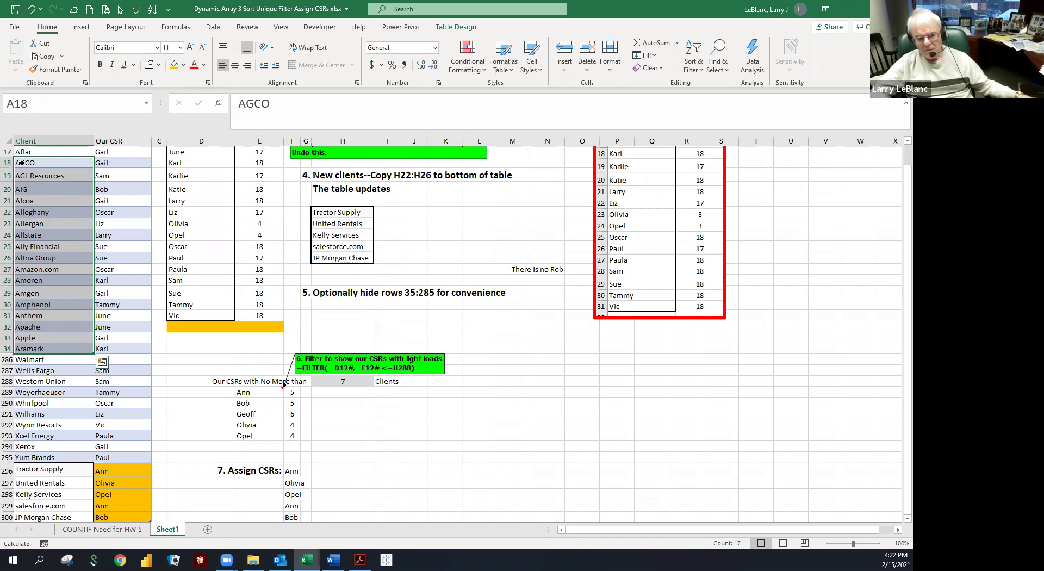
pyautogui.moveTo(32, 161); pyautogui.dragTo(37, 337)
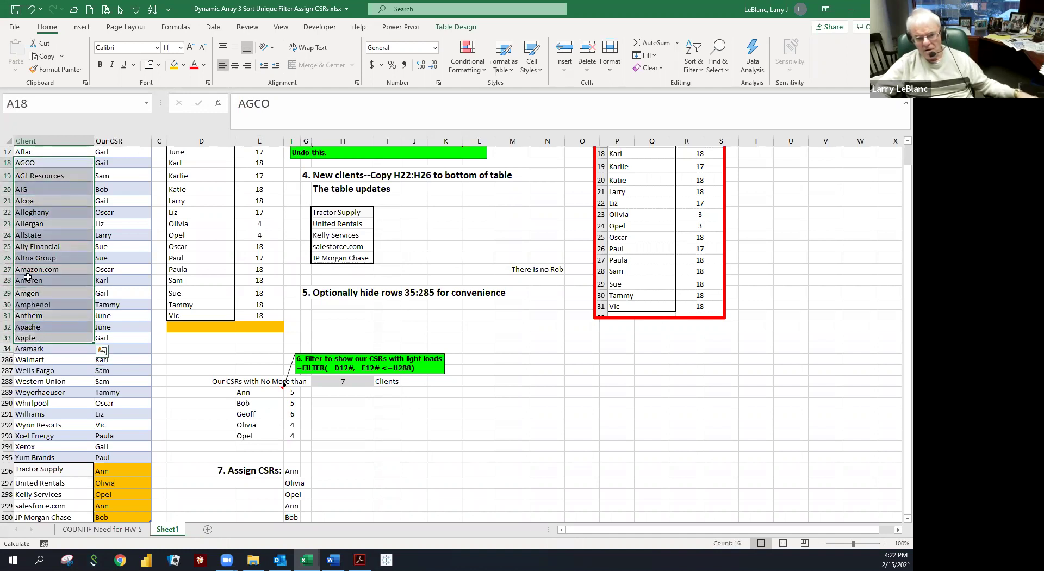
pyautogui.click(31, 159)
pyautogui.moveTo(31, 160); pyautogui.dragTo(38, 299)
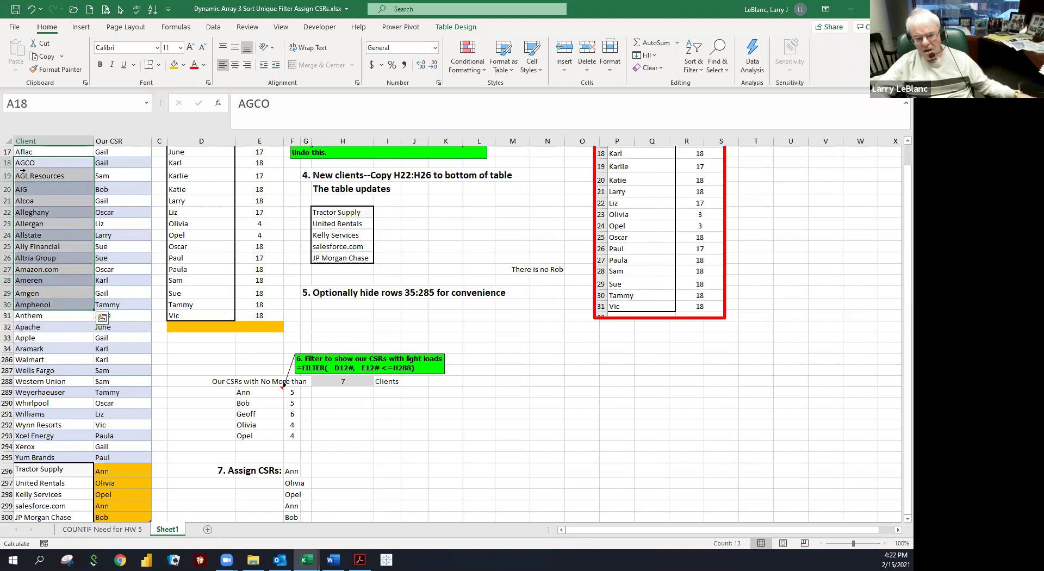
pyautogui.moveTo(24, 163); pyautogui.dragTo(29, 225)
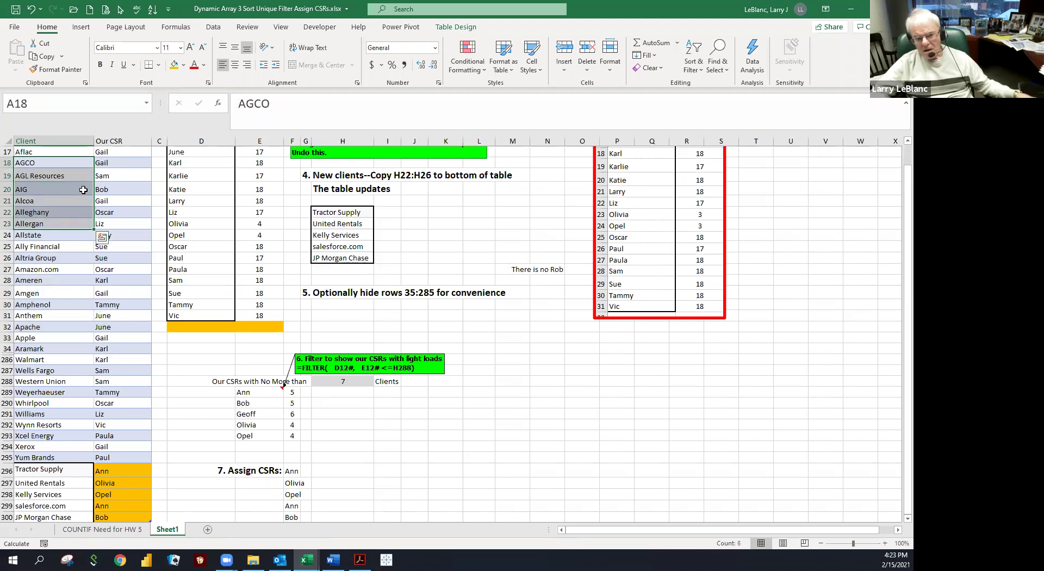
# - Match the clients AGL Resources and AIG in A19:A20 with their assigned CSRs in column B
pyautogui.moveTo(104, 176); pyautogui.dragTo(102, 164)
pyautogui.click(54, 175)
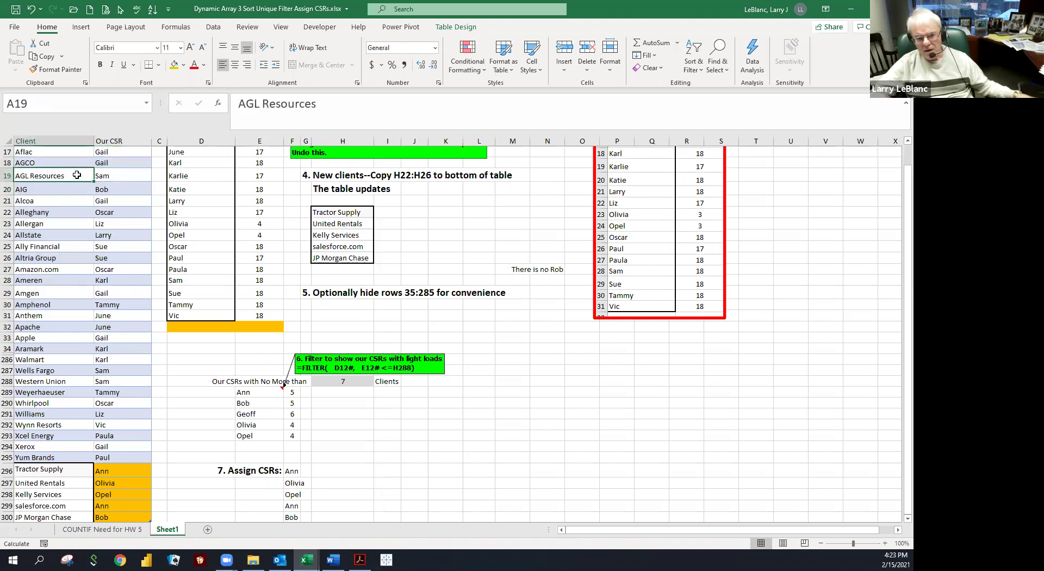
pyautogui.click(98, 176)
pyautogui.click(80, 176)
pyautogui.click(101, 175)
pyautogui.click(81, 176)
pyautogui.click(101, 176)
pyautogui.click(78, 176)
pyautogui.click(101, 175)
pyautogui.click(82, 190)
pyautogui.click(105, 186)
pyautogui.click(102, 177)
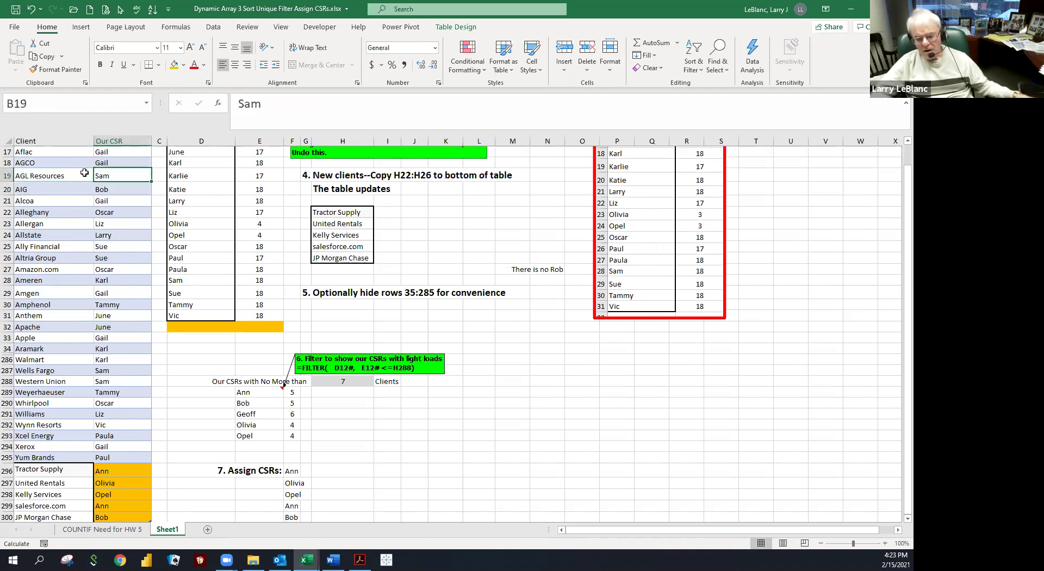
# - Check the CSR assigned to Tractor Supply in row 296 against the existing CSR assignments in column B, rows 32 to 291
pyautogui.click(104, 472)
pyautogui.keyDown('shift'); pyautogui.click(86, 466); pyautogui.keyUp('shift')
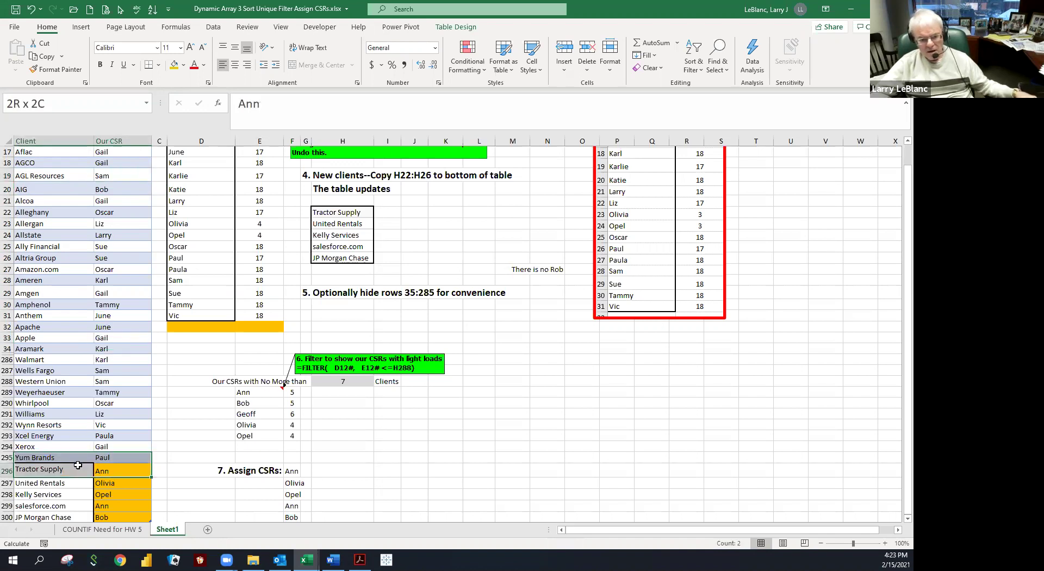
pyautogui.click(110, 412)
pyautogui.click(109, 382)
pyautogui.click(112, 328)
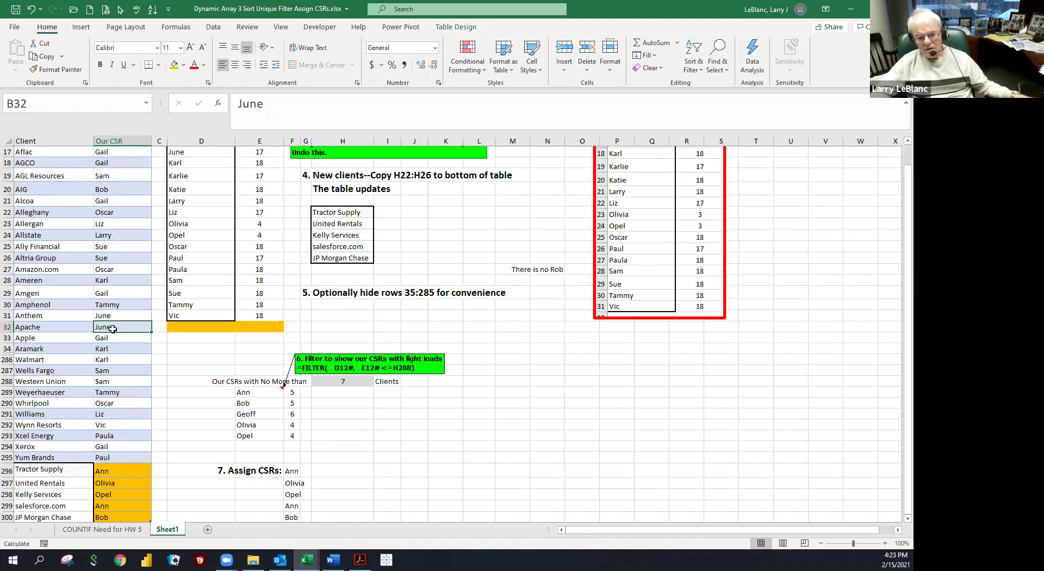
pyautogui.click(110, 356)
pyautogui.click(109, 372)
pyautogui.click(102, 391)
pyautogui.click(100, 416)
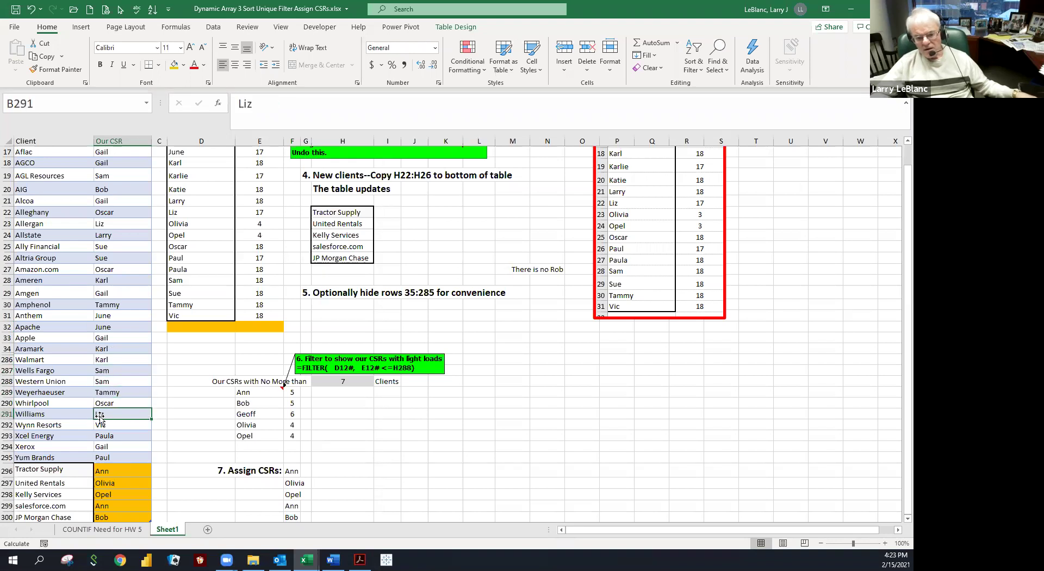
# - Review the new client Tractor Supply in A296 and return to the instructions at the start of the sheet
pyautogui.click(43, 471)
pyautogui.moveTo(85, 471)
pyautogui.mouseDown()
pyautogui.moveTo(110, 470)
pyautogui.moveTo(69, 471)
pyautogui.moveTo(103, 468)
pyautogui.moveTo(83, 470)
pyautogui.mouseUp()
pyautogui.press('pageup')
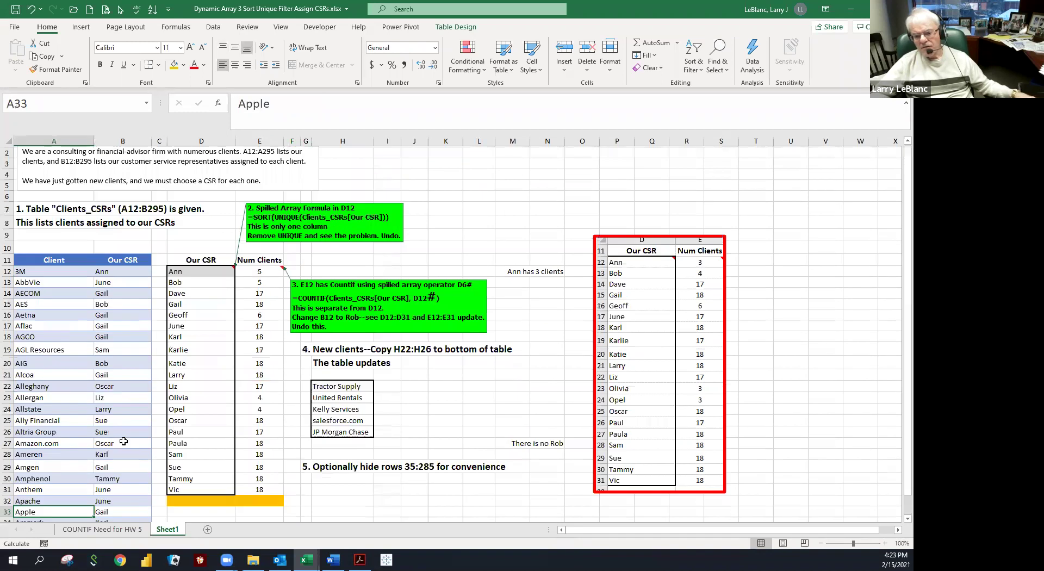
pyautogui.scroll(1, 124, 441)
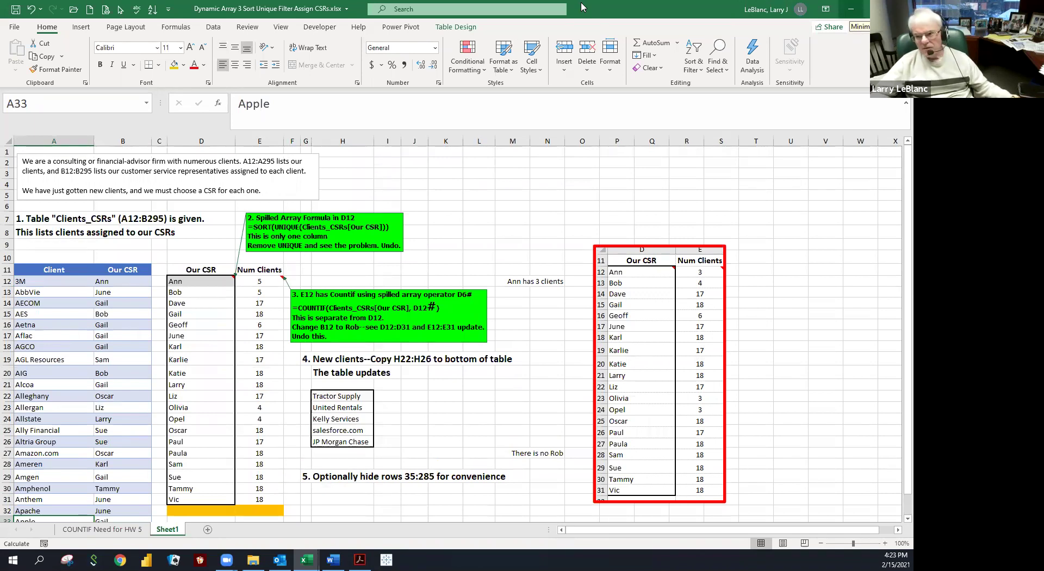
# - Minimize the current workbook and bring up AGGREGATE Wksht Fn.xlsx on its 3 AGGREGATE Wksht Fn sheet
pyautogui.click(851, 10)
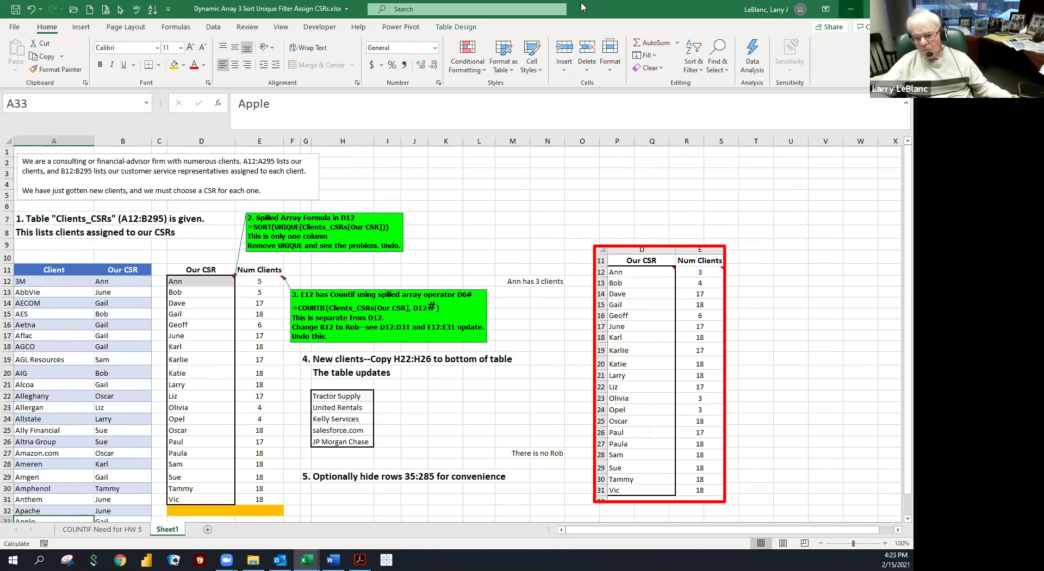
pyautogui.click(851, 9)
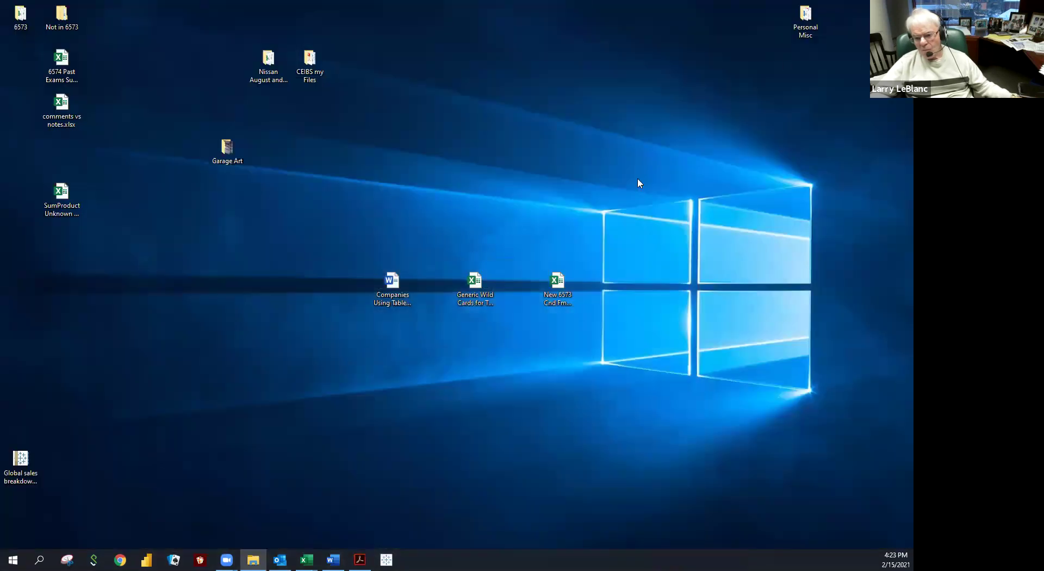
pyautogui.moveTo(307, 560)
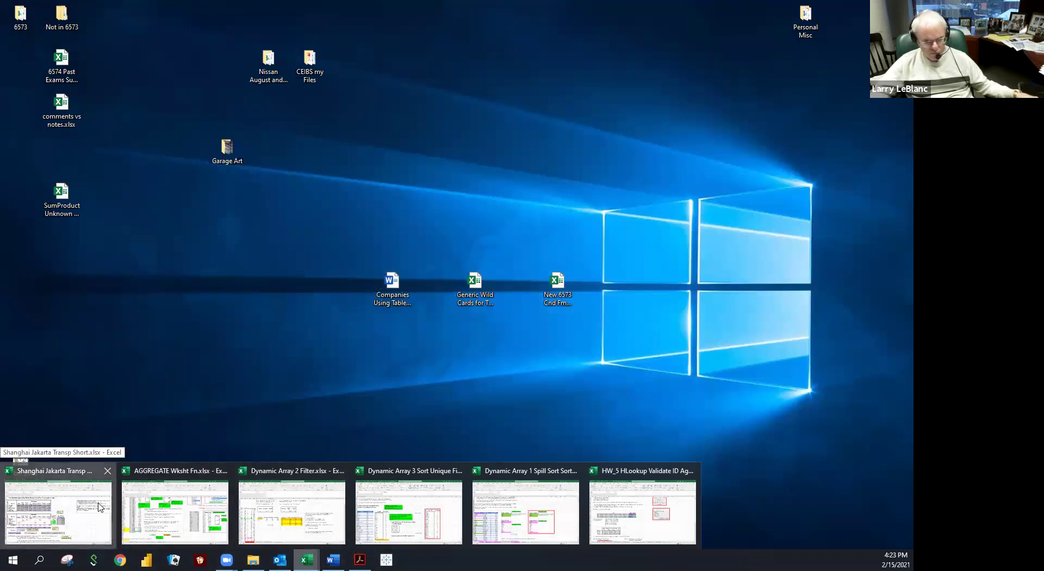
pyautogui.click(146, 511)
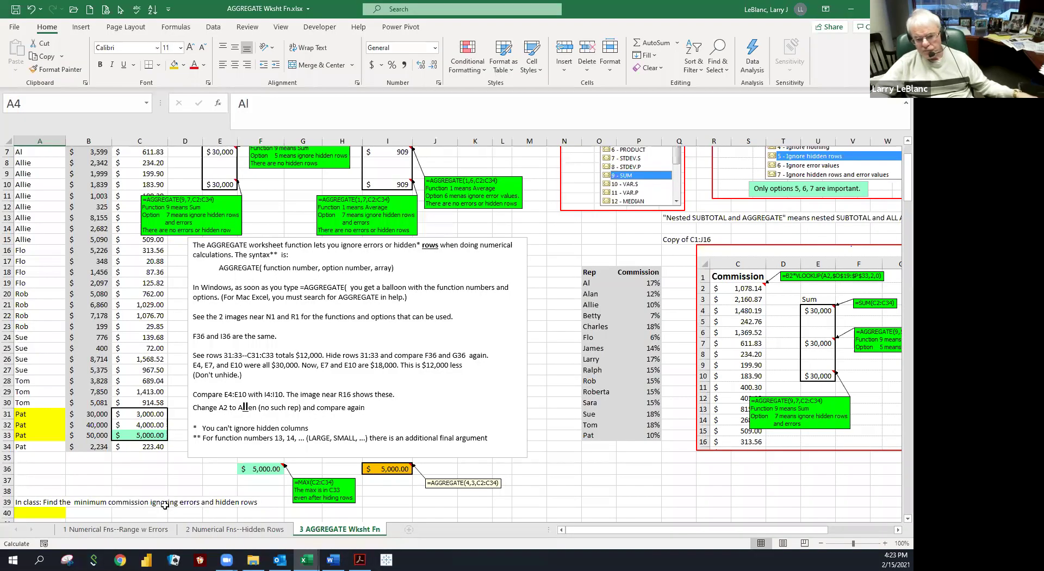
pyautogui.click(215, 480)
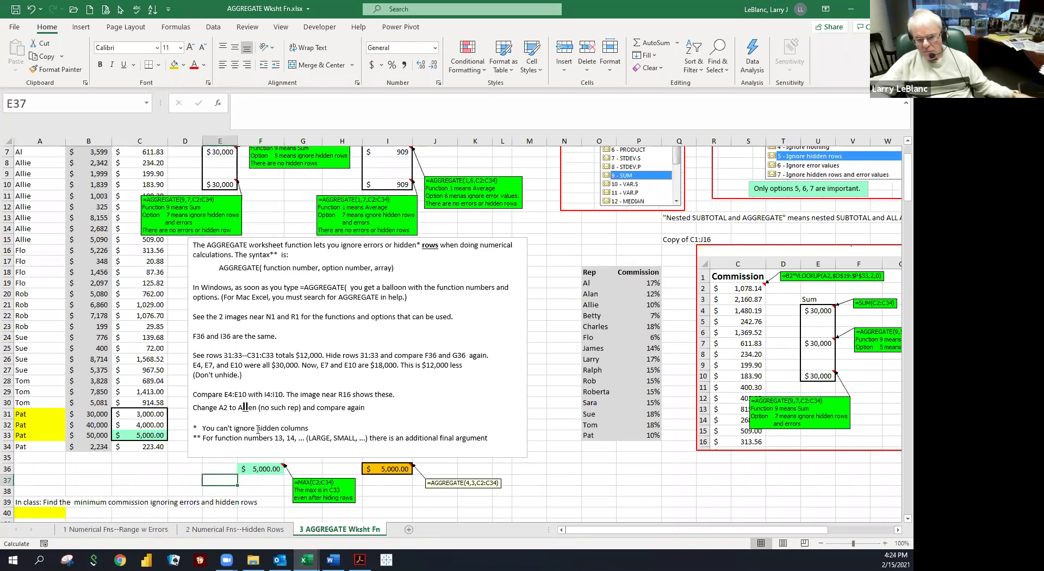
pyautogui.click(560, 248)
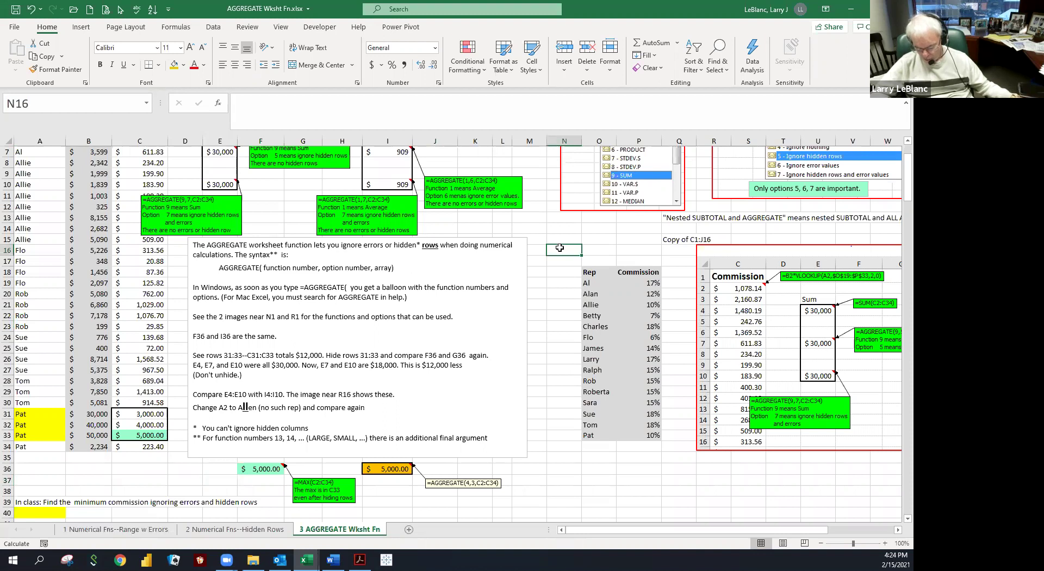
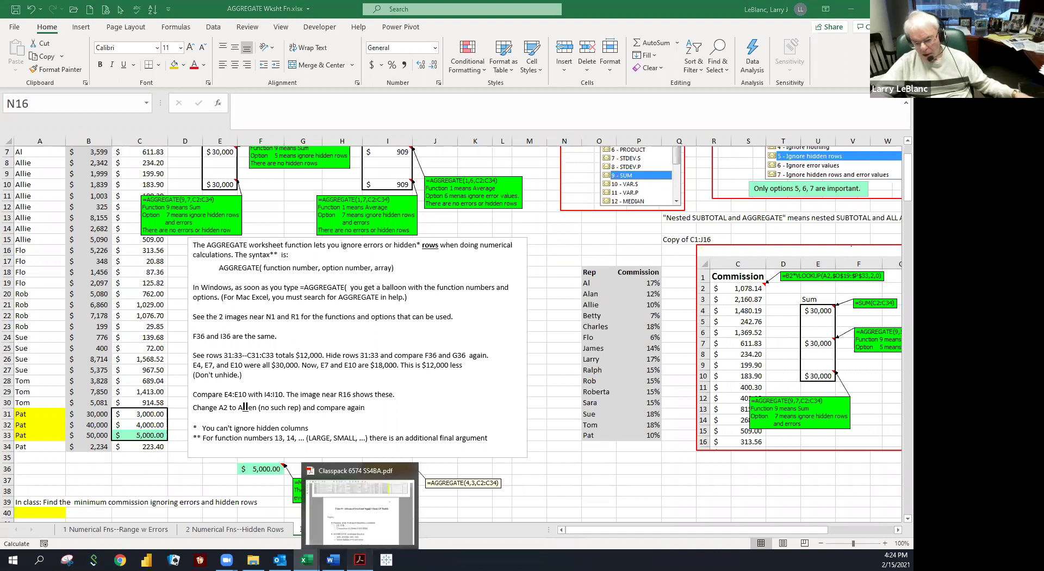
# - Switch to Classpack 6574 SS4BA.pdf in Adobe Acrobat and read the Class 9 topic on dynamic array worksheet functions
pyautogui.click(321, 503)
pyautogui.doubleClick(270, 375)
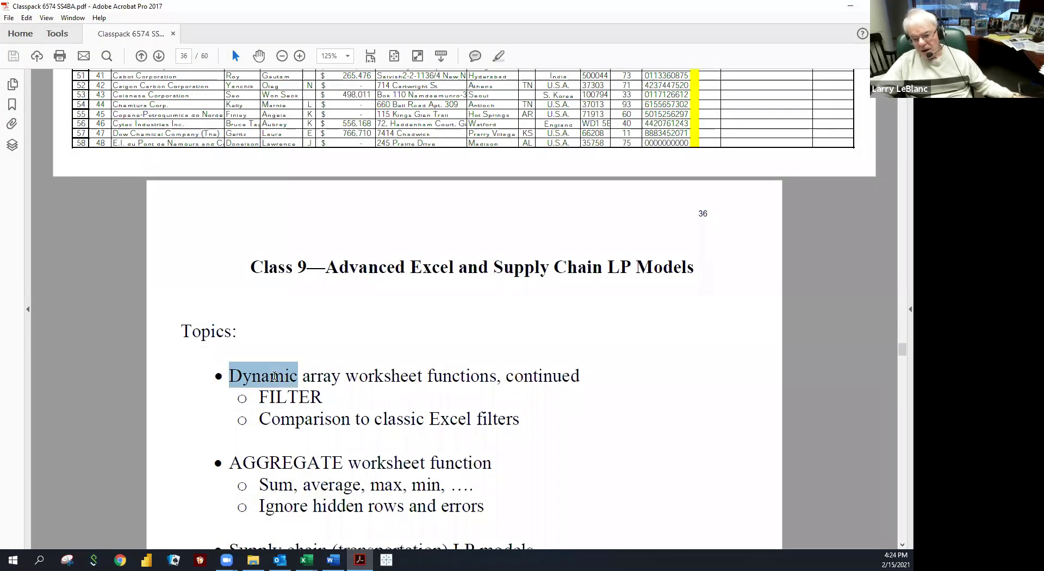
pyautogui.click(317, 376)
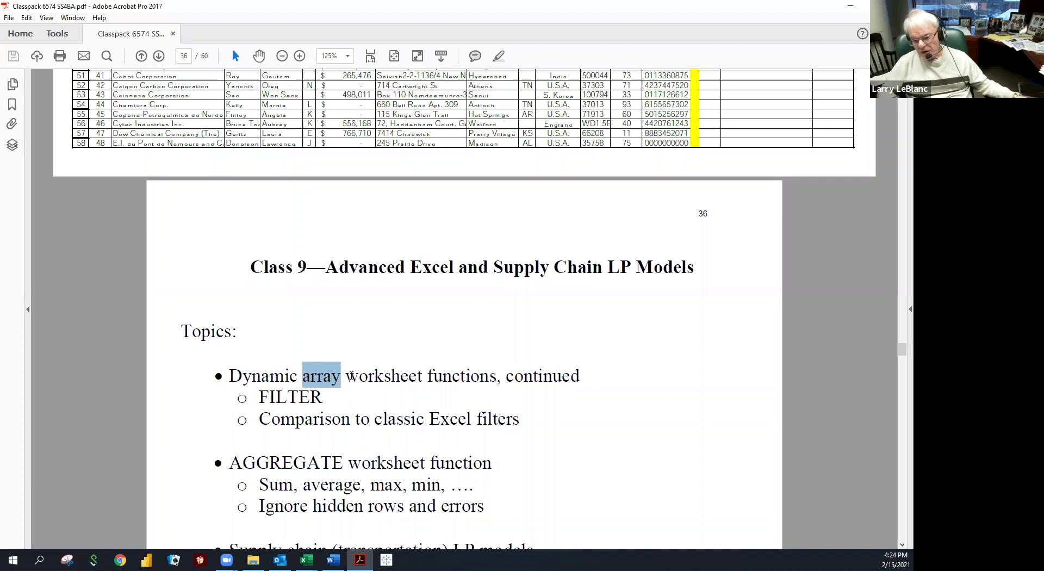
pyautogui.doubleClick(353, 376)
pyautogui.click(441, 377)
pyautogui.doubleClick(441, 377)
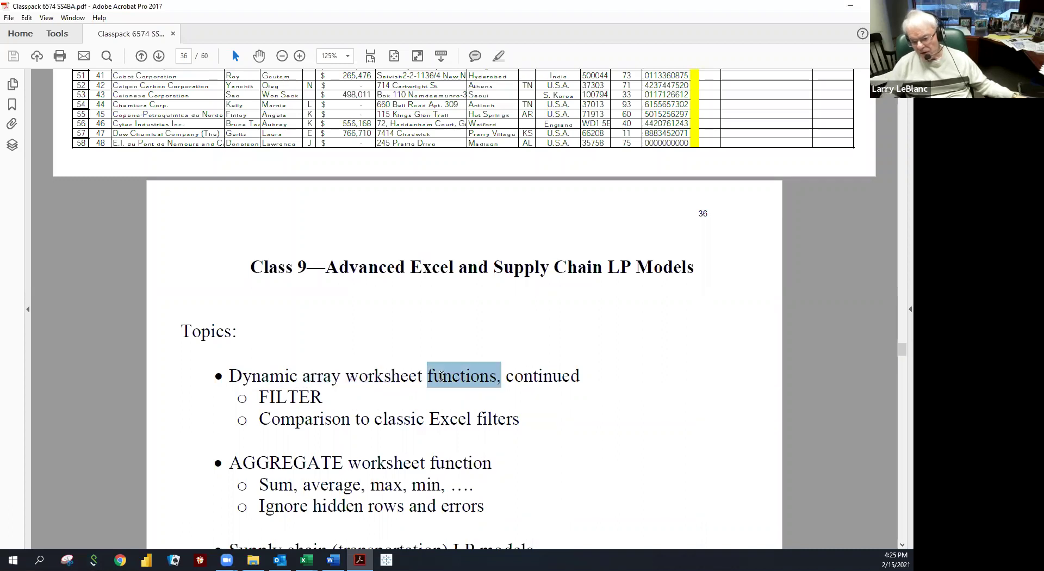
# - Read the Class 9 topics on the FILTER function and its comparison to classic Excel filters
pyautogui.doubleClick(528, 376)
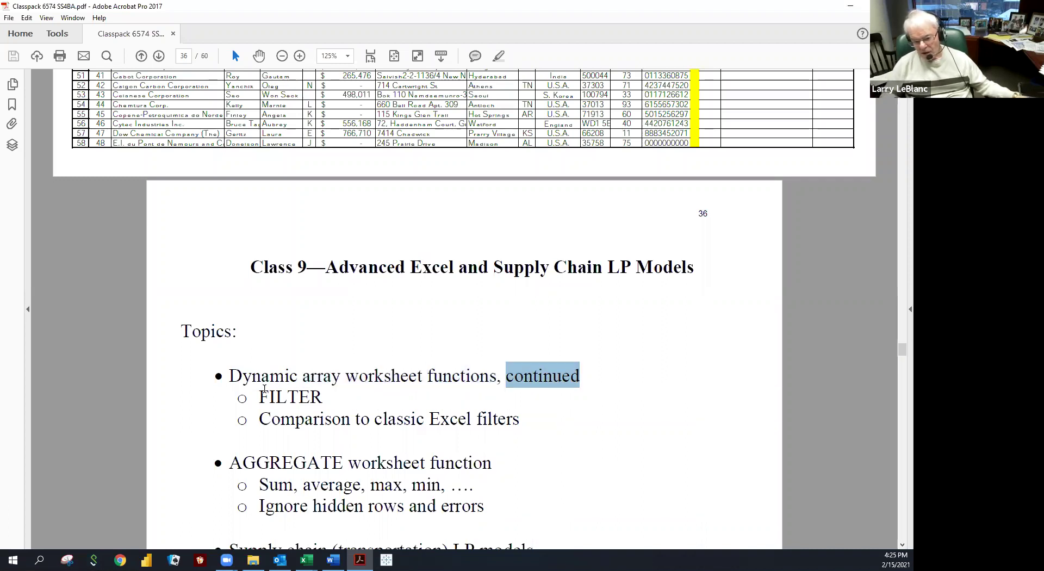
pyautogui.moveTo(260, 397); pyautogui.dragTo(323, 397)
pyautogui.click(266, 397)
pyautogui.doubleClick(266, 396)
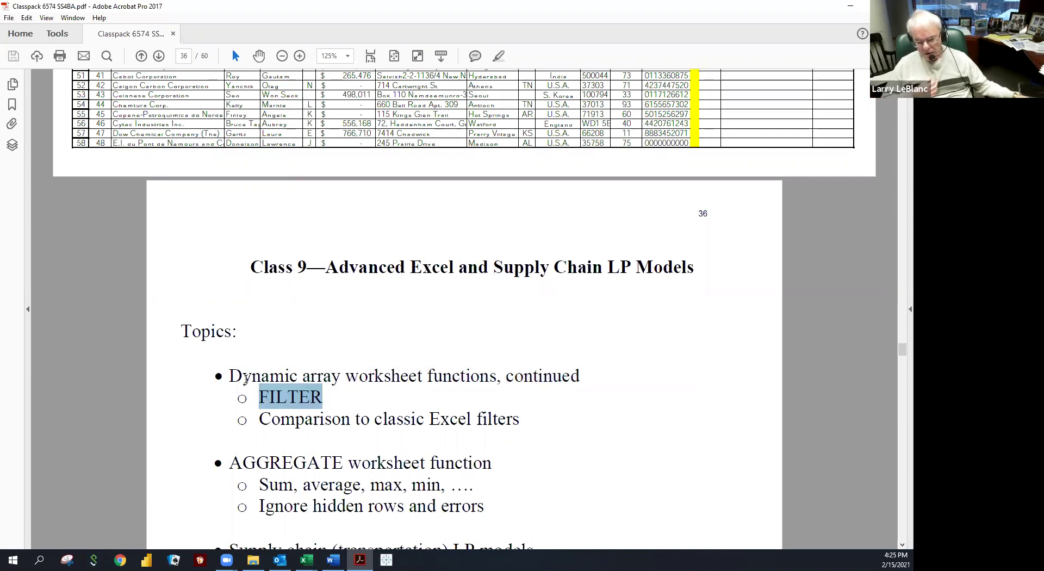
pyautogui.click(244, 379)
pyautogui.doubleClick(262, 390)
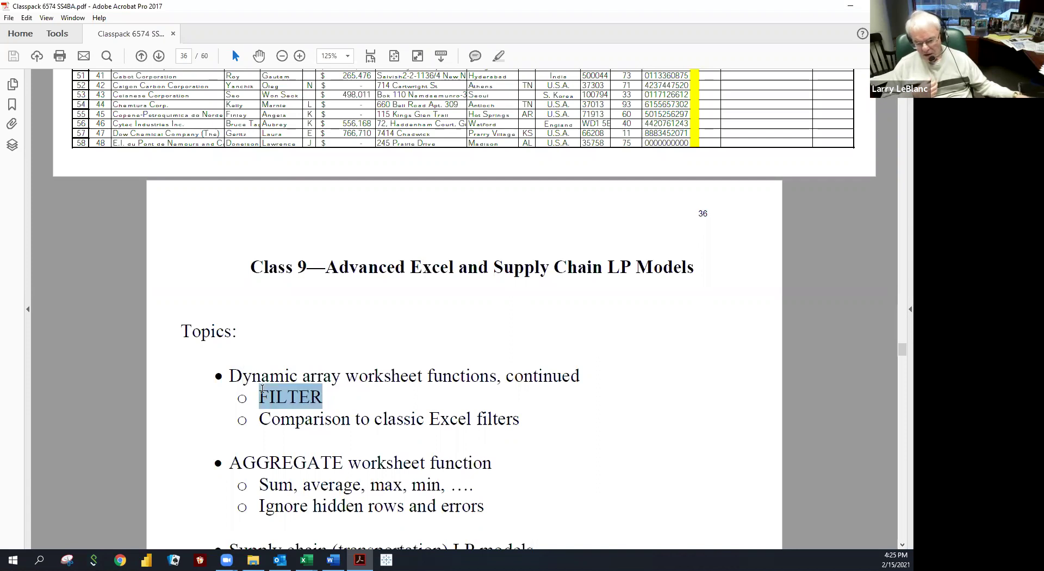
pyautogui.doubleClick(301, 401)
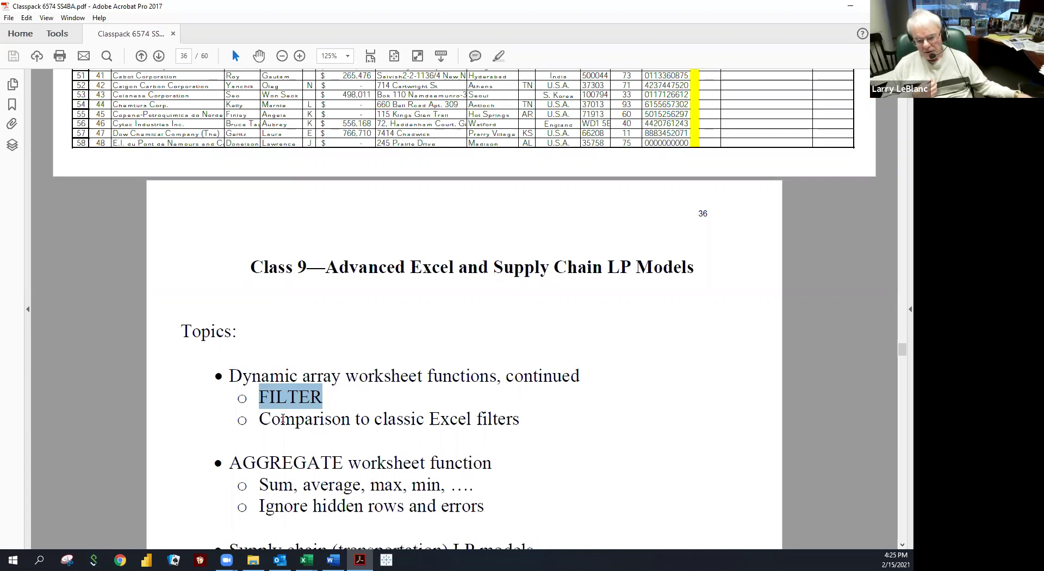
pyautogui.doubleClick(282, 418)
pyautogui.click(273, 392)
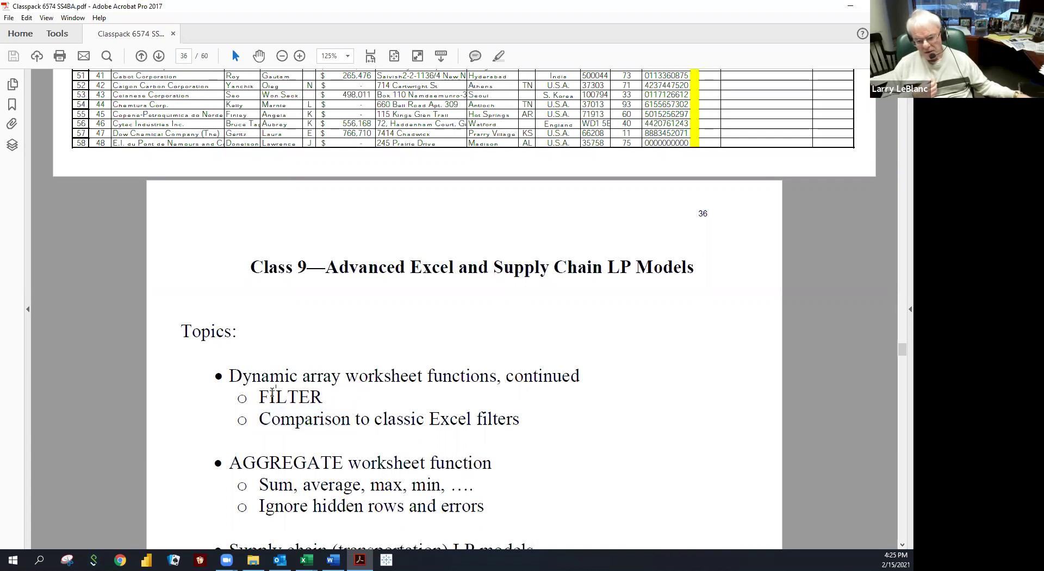
pyautogui.doubleClick(273, 391)
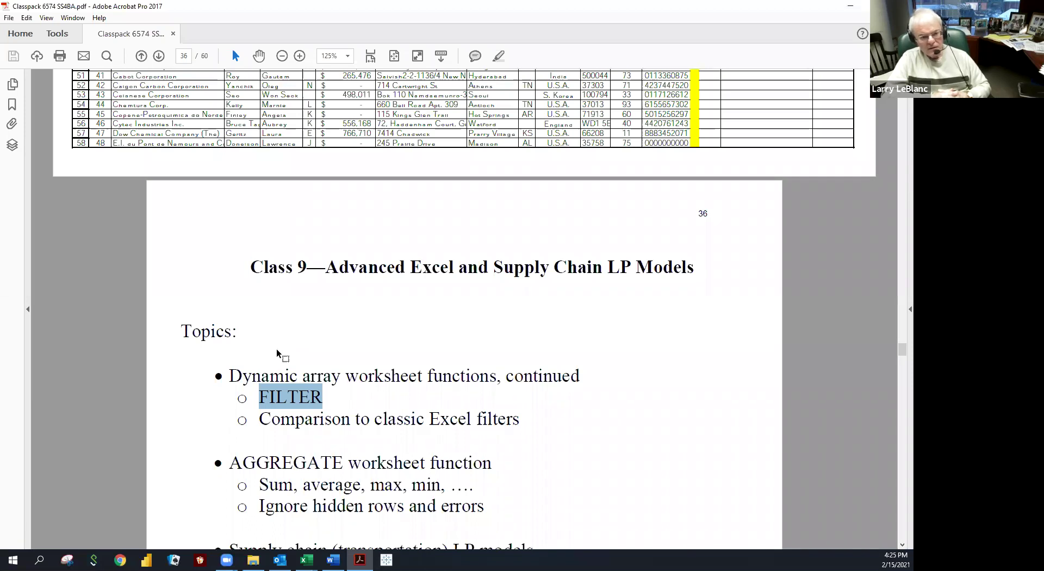
pyautogui.doubleClick(277, 399)
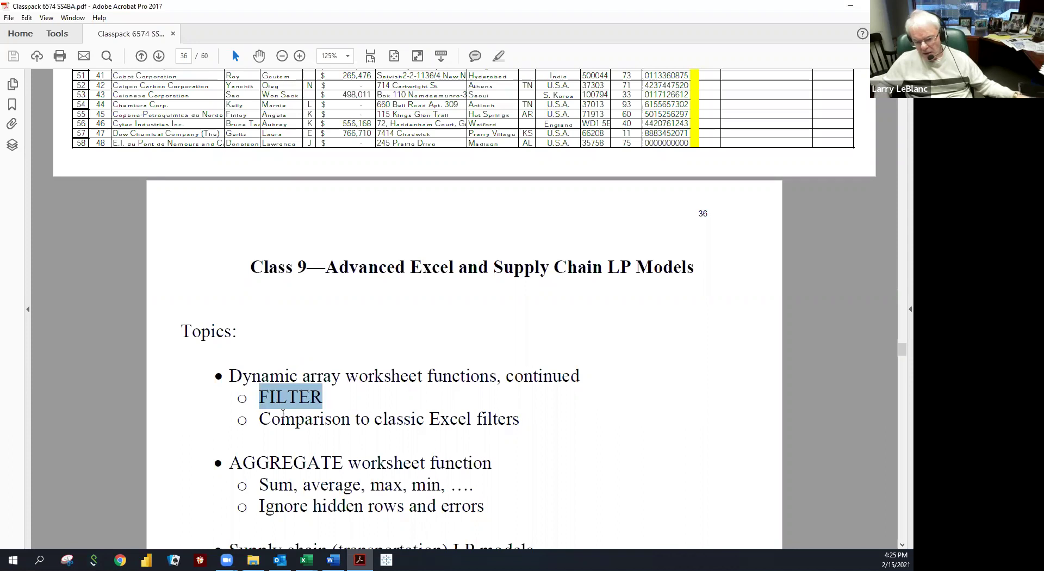
pyautogui.doubleClick(282, 419)
pyautogui.click(374, 442)
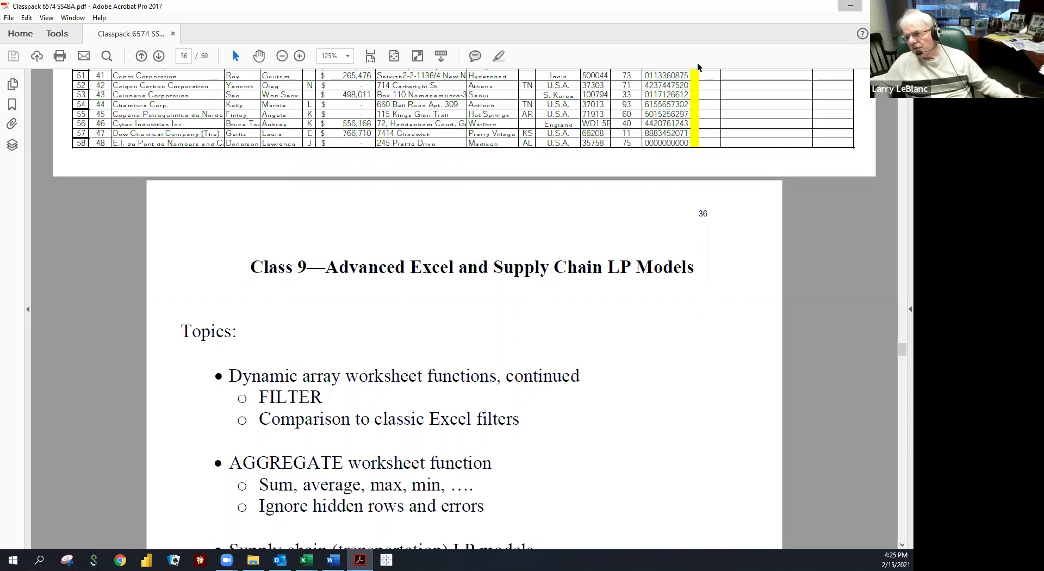
# - Switch to AGGREGATE Wksht Fn.xlsx in Excel and look over the commission values around C31:C33
pyautogui.click(306, 559)
pyautogui.click(140, 423)
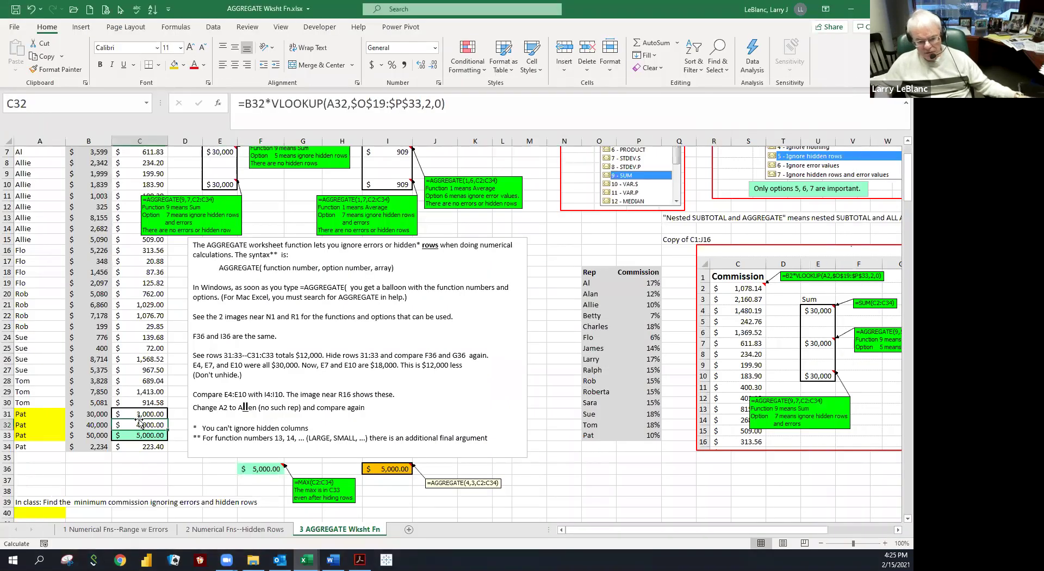
pyautogui.click(136, 435)
pyautogui.click(109, 448)
pyautogui.click(96, 468)
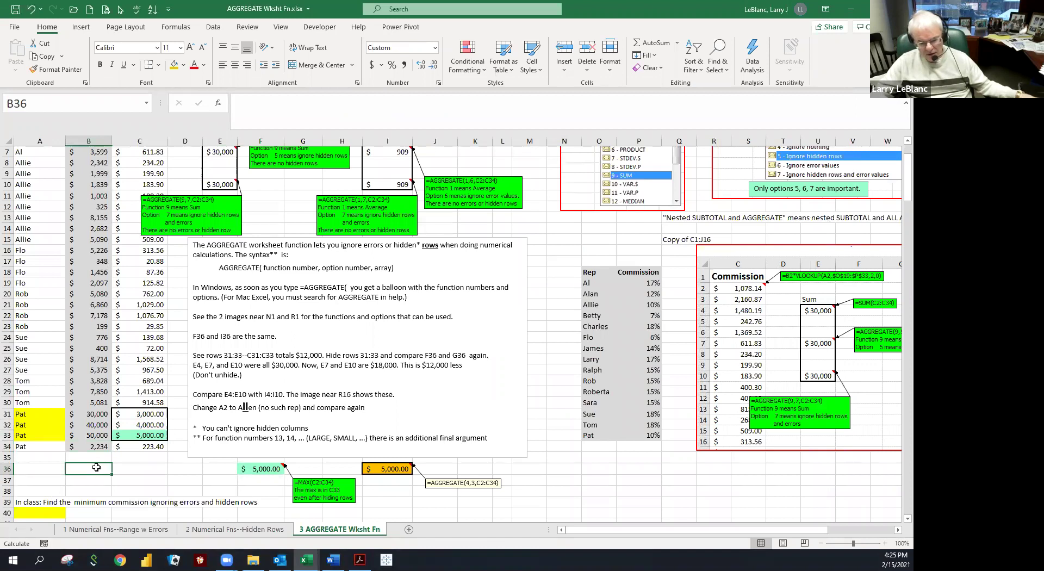
# - Open the 1 Numerical Fns--Range w Errors sheet and enlarge it to 140% around the Sales Rep table
pyautogui.click(106, 529)
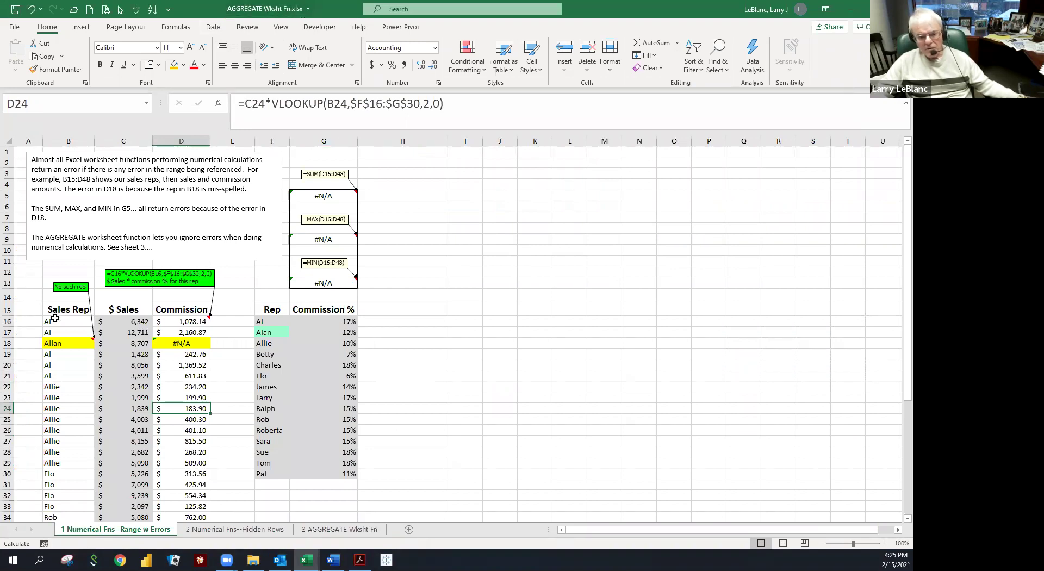
pyautogui.click(55, 310)
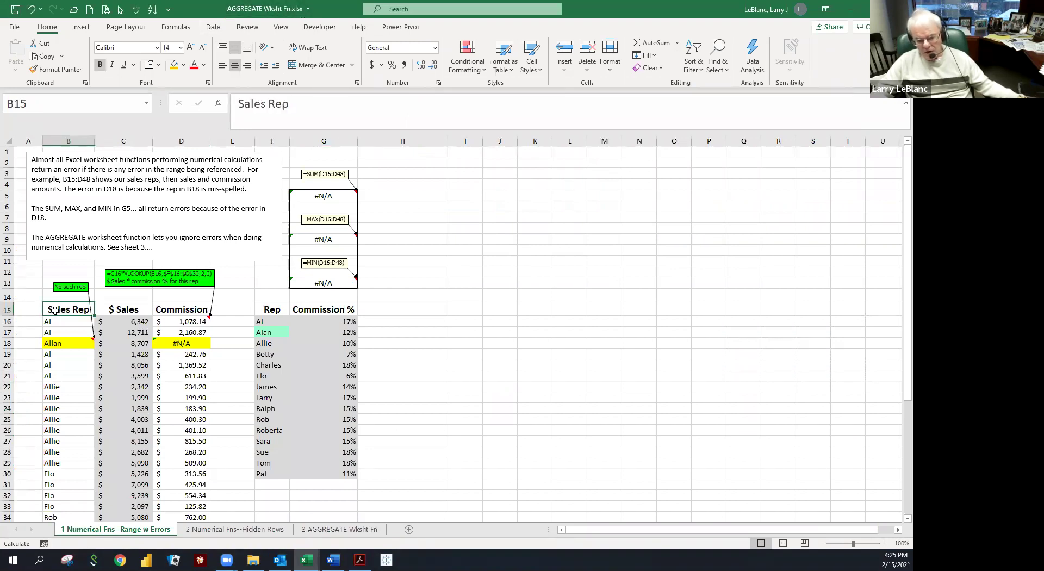
pyautogui.click(884, 543)
pyautogui.click(885, 543)
pyautogui.click(885, 543)
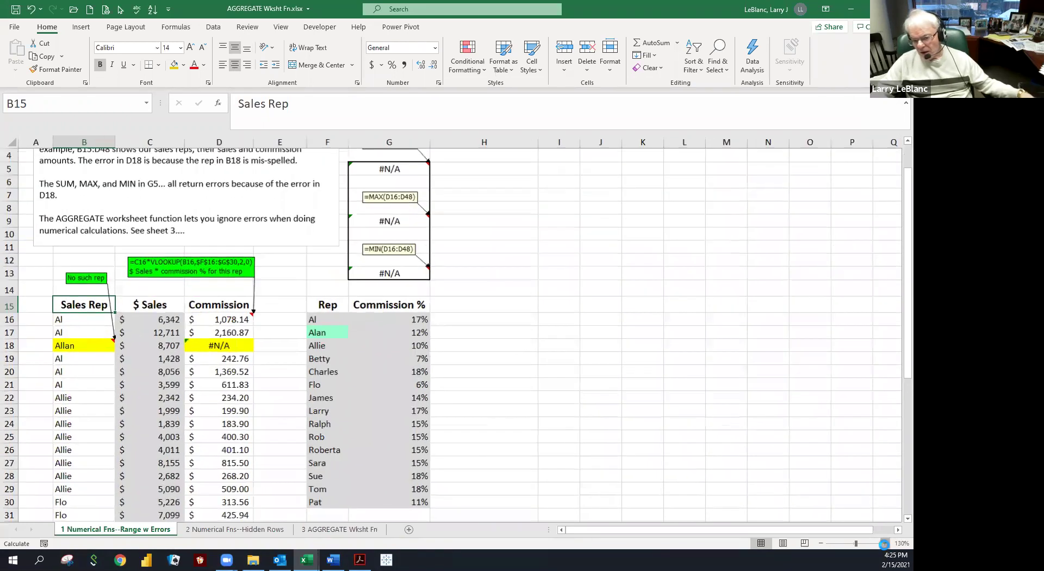
pyautogui.click(884, 543)
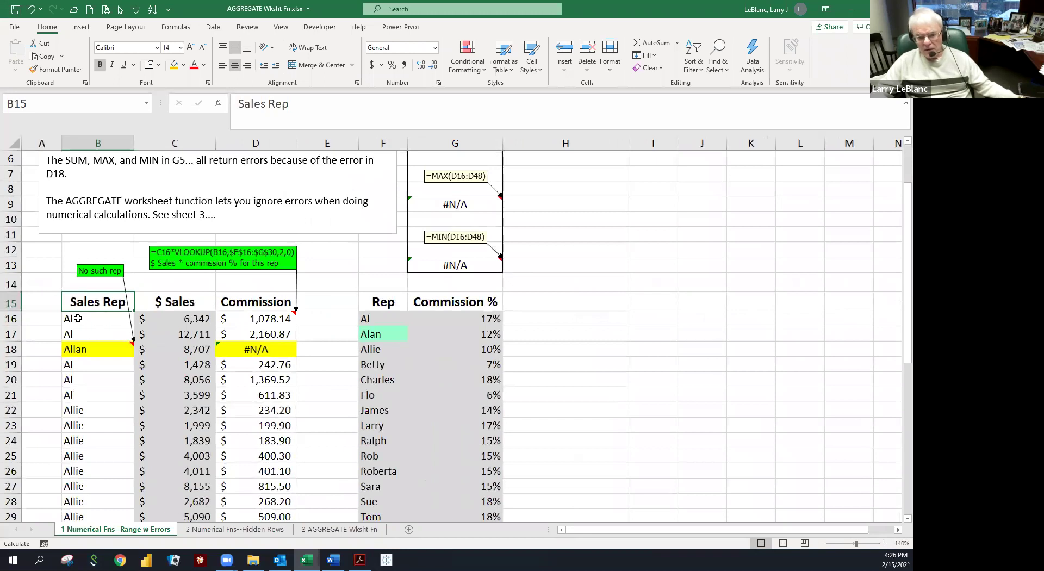
# - Examine the first sales rep's row 16, from the rep and sales amount to the VLOOKUP commission formula in D16
pyautogui.click(78, 319)
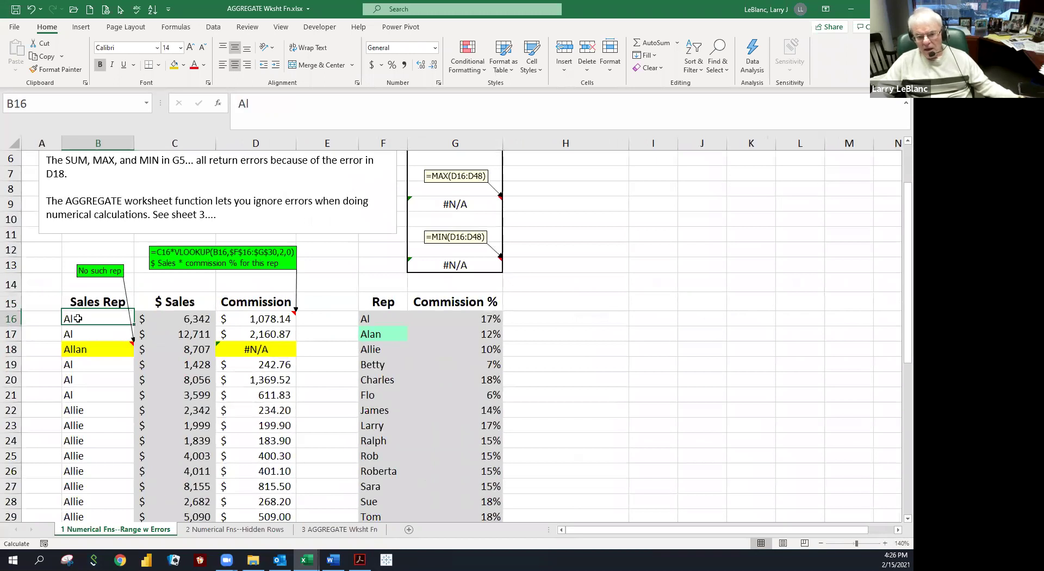
pyautogui.click(177, 320)
pyautogui.moveTo(176, 320); pyautogui.dragTo(109, 320)
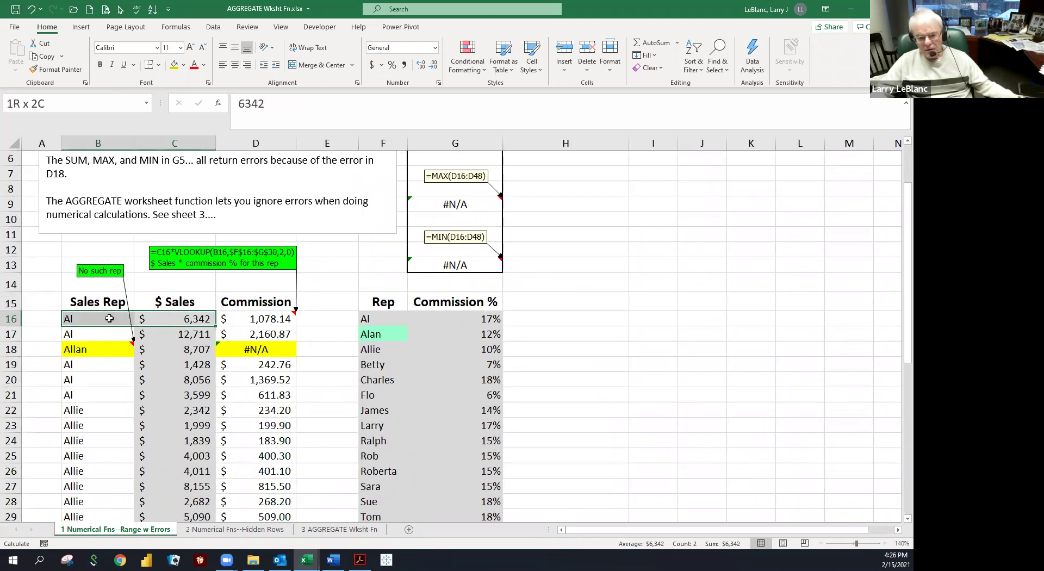
pyautogui.moveTo(182, 319); pyautogui.dragTo(123, 319)
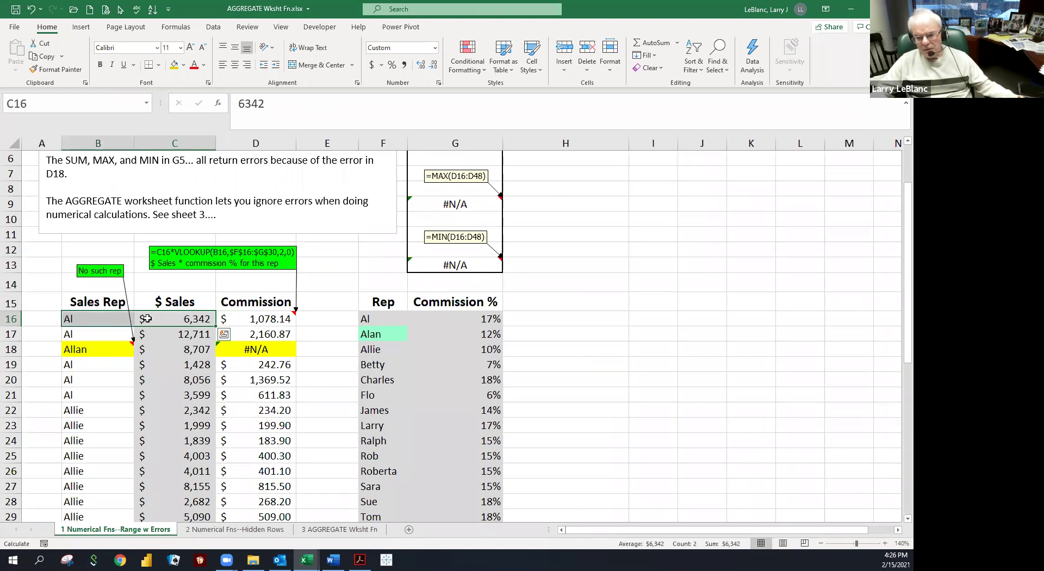
pyautogui.click(176, 321)
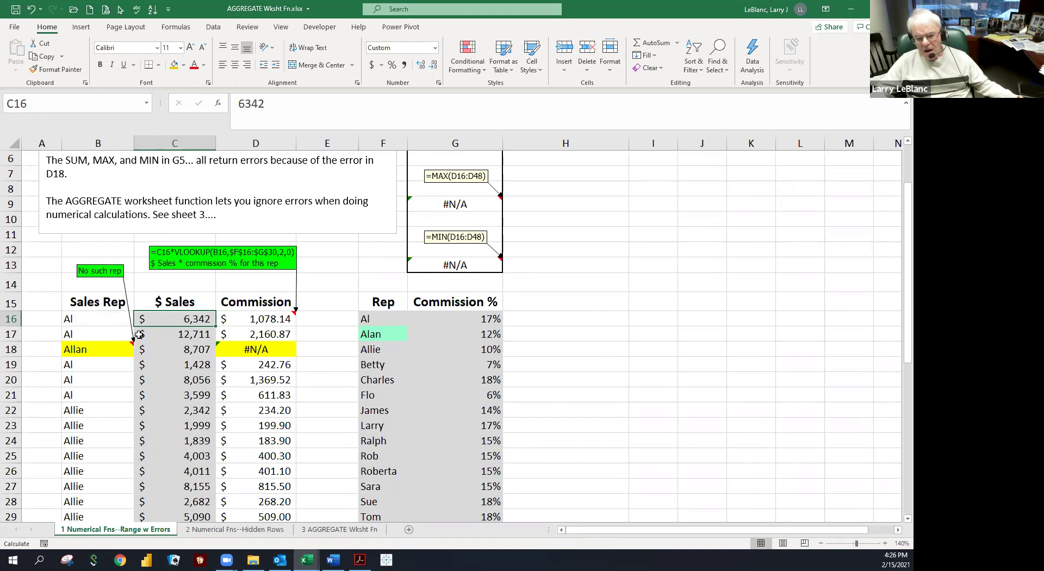
pyautogui.click(247, 323)
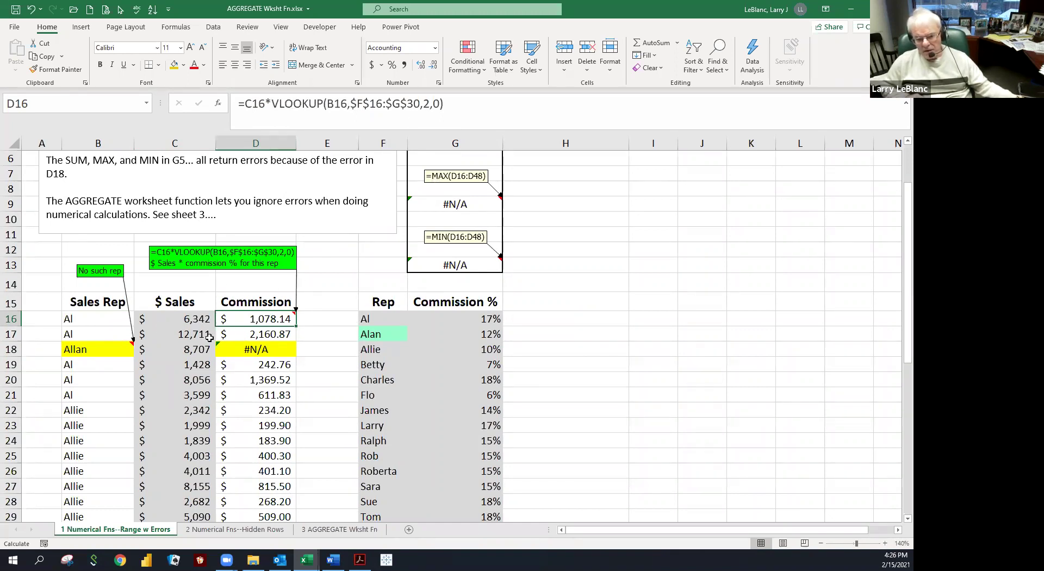
# - Compare the misspelled rep in B18 and its commission in D18 with the rep lookup table entry in F17
pyautogui.click(78, 350)
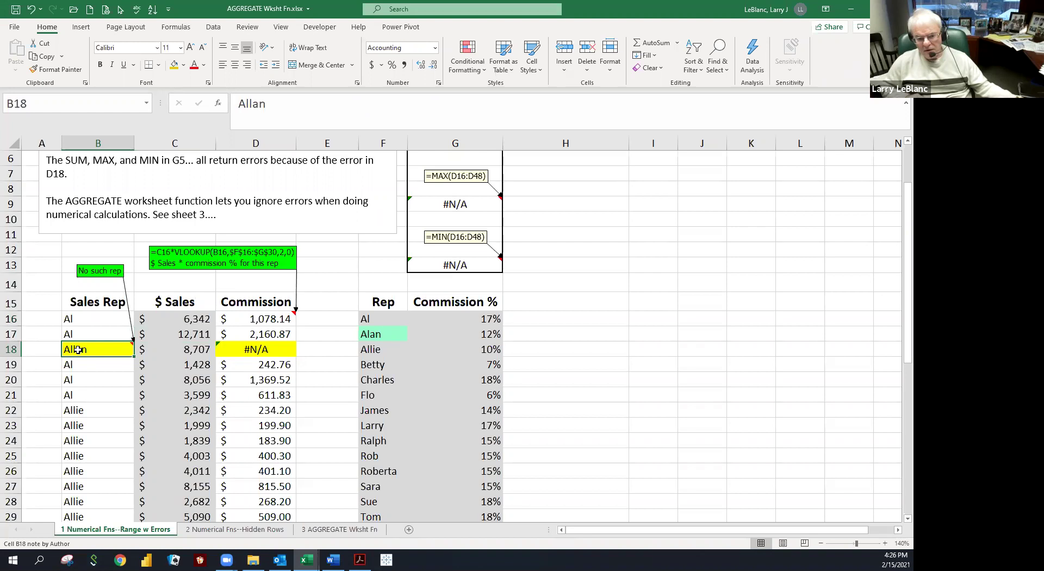
pyautogui.click(235, 350)
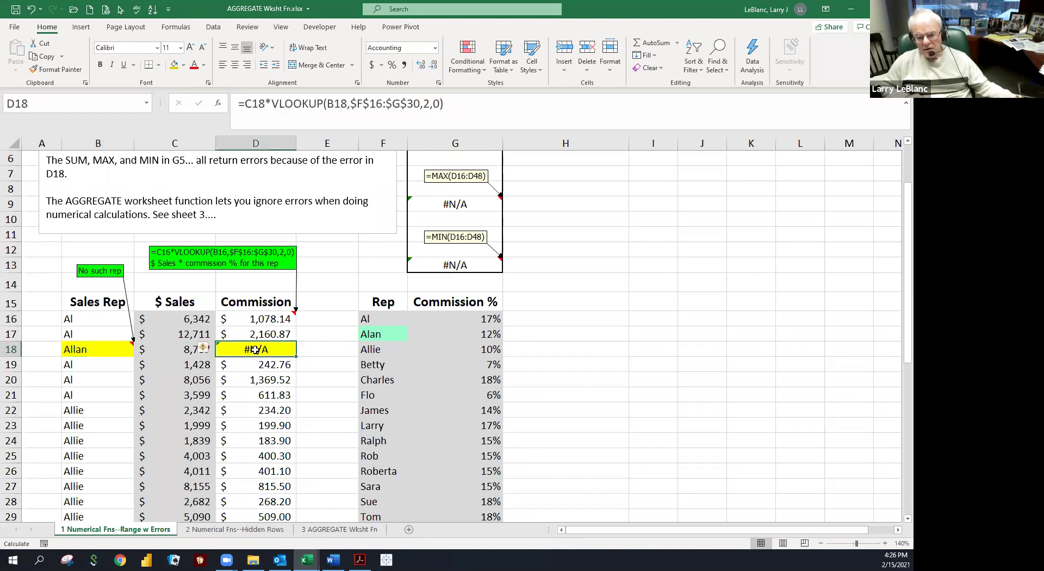
pyautogui.click(95, 348)
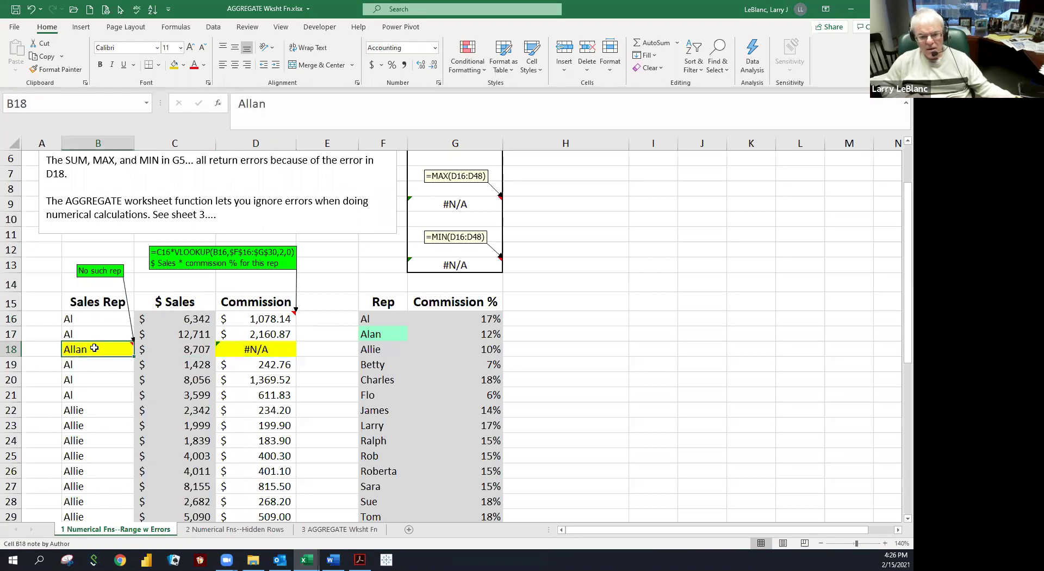
pyautogui.click(243, 351)
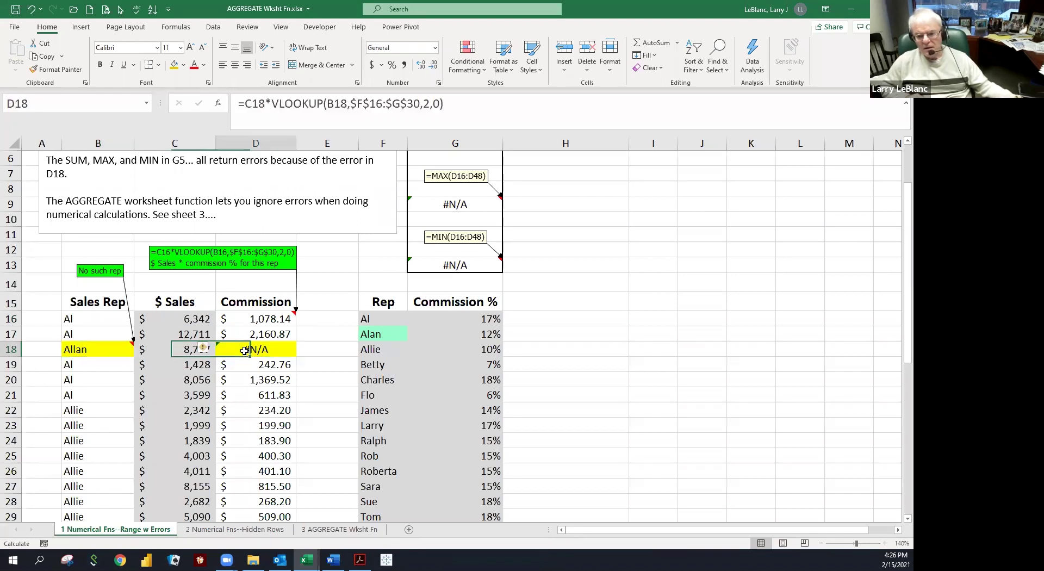
pyautogui.click(359, 333)
pyautogui.click(271, 348)
# - Read the note on errors in referenced ranges and highlight the commissions in D16:D22 that include the error cell
pyautogui.scroll(2, 92, 218)
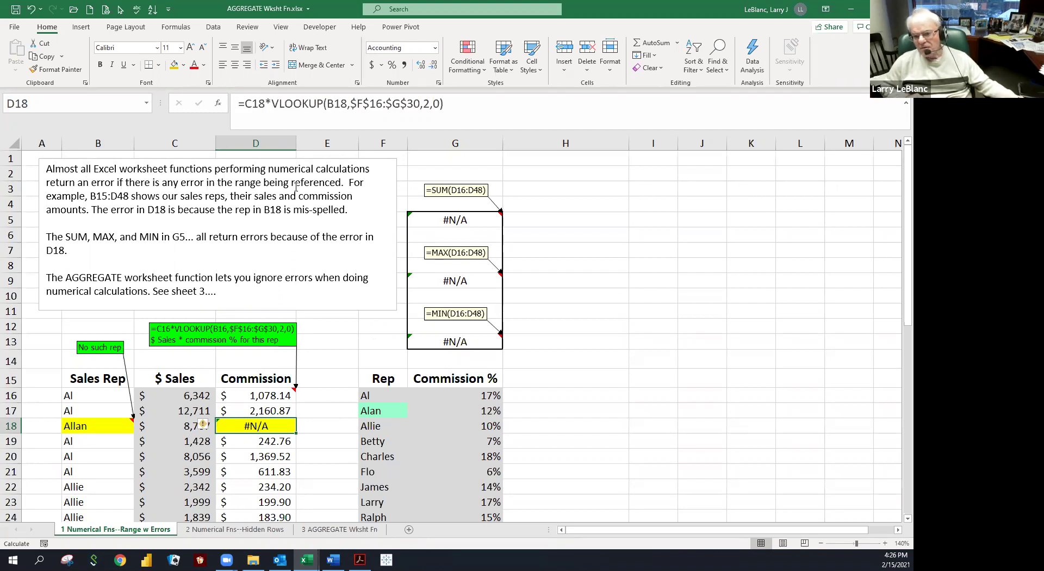
pyautogui.click(318, 185)
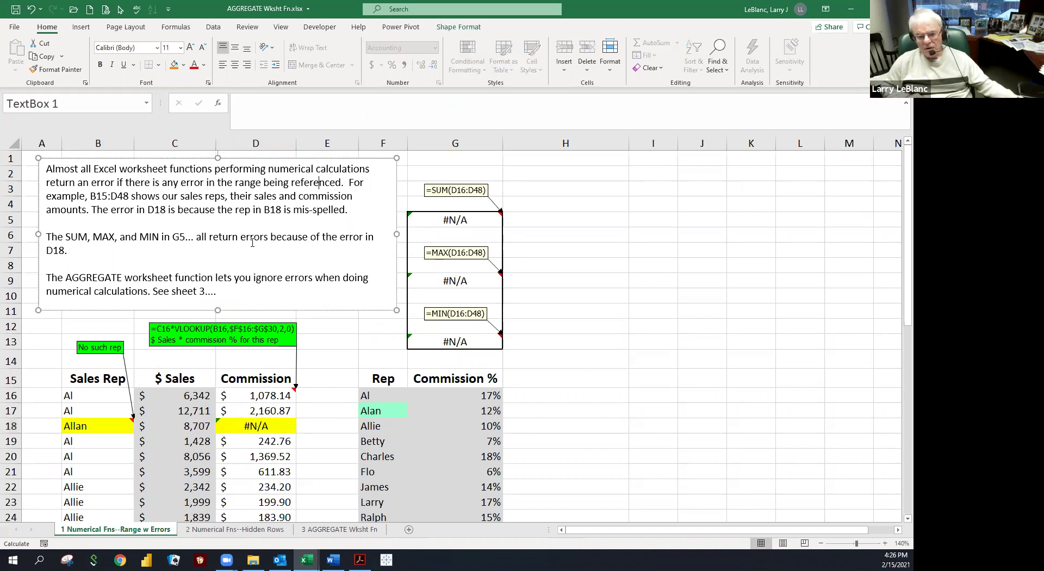
pyautogui.moveTo(254, 396); pyautogui.dragTo(255, 487)
pyautogui.moveTo(254, 397); pyautogui.dragTo(257, 486)
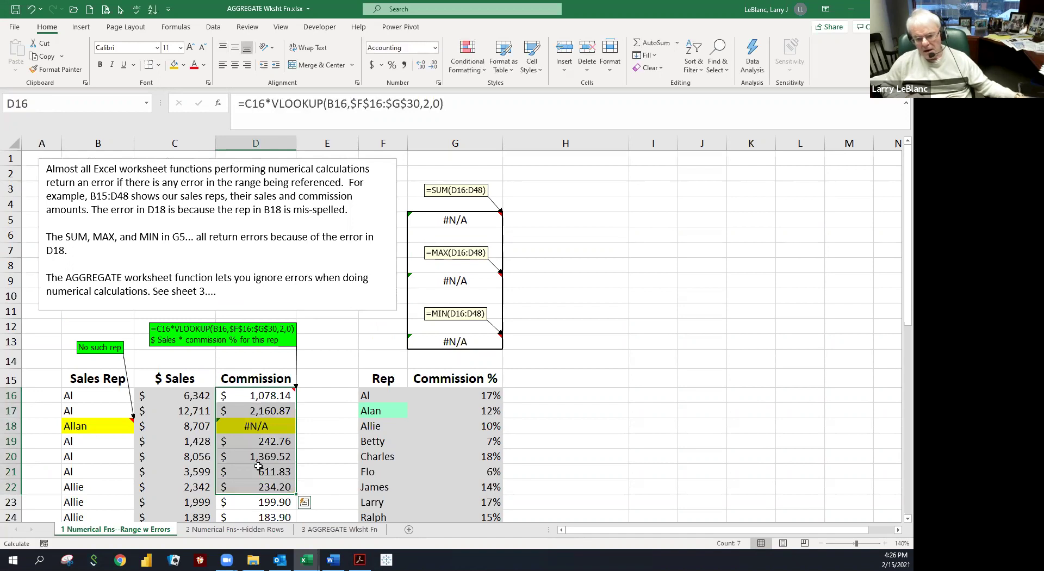
pyautogui.click(255, 395)
pyautogui.moveTo(255, 395); pyautogui.dragTo(255, 487)
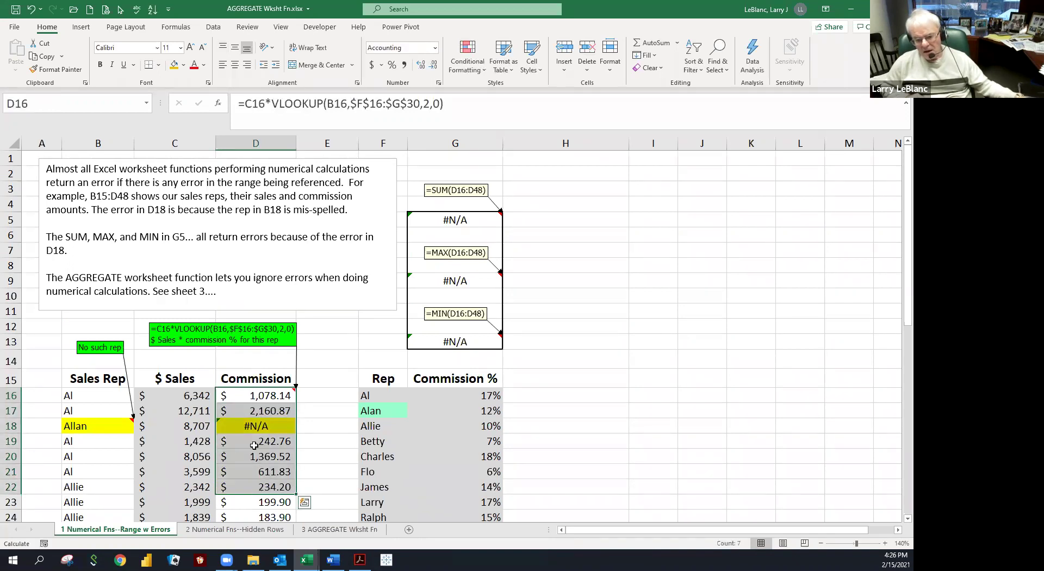
pyautogui.moveTo(252, 396); pyautogui.dragTo(257, 481)
pyautogui.moveTo(253, 398); pyautogui.dragTo(259, 473)
pyautogui.moveTo(255, 396); pyautogui.dragTo(259, 474)
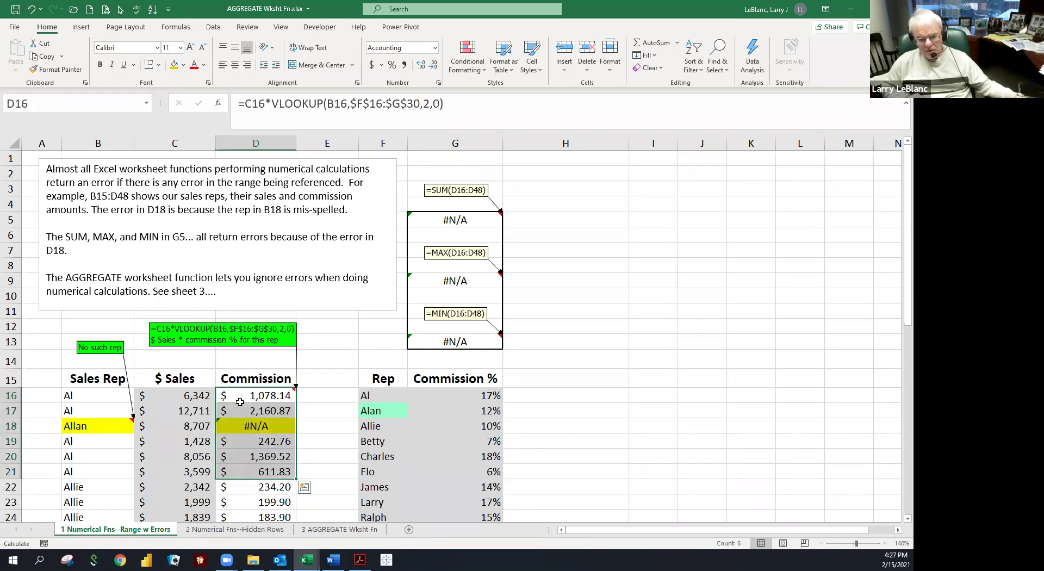
pyautogui.click(240, 398)
pyautogui.moveTo(241, 405); pyautogui.dragTo(256, 487)
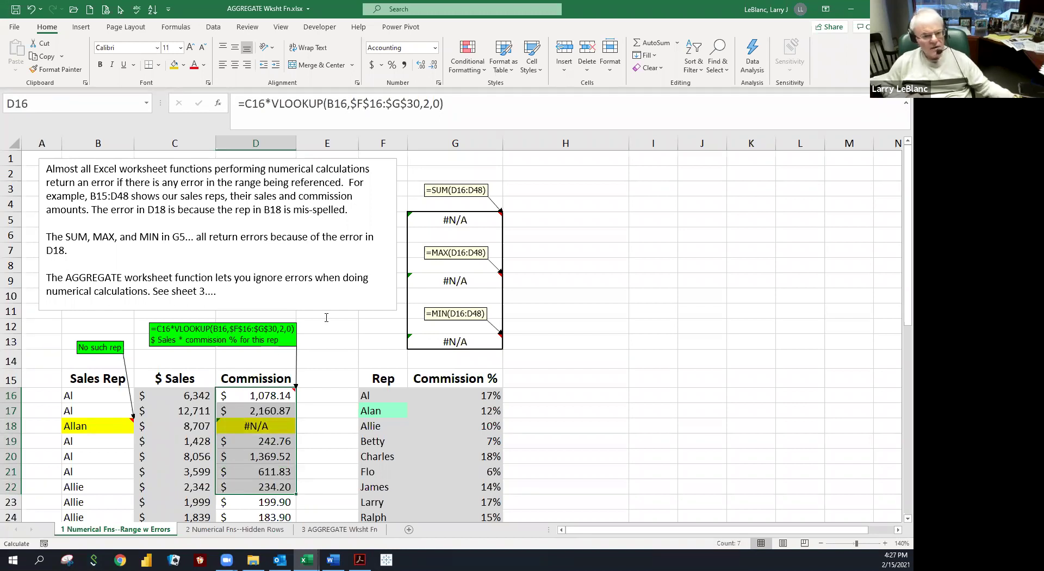
# - Read the note's last paragraph on how the AGGREGATE worksheet function ignores errors in numerical calculations
pyautogui.click(81, 283)
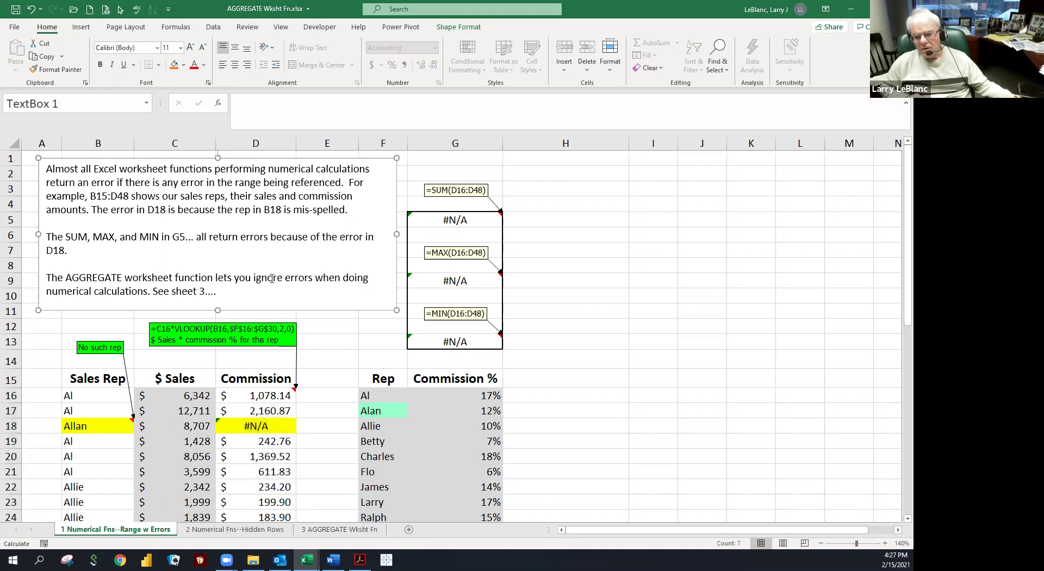
pyautogui.doubleClick(100, 279)
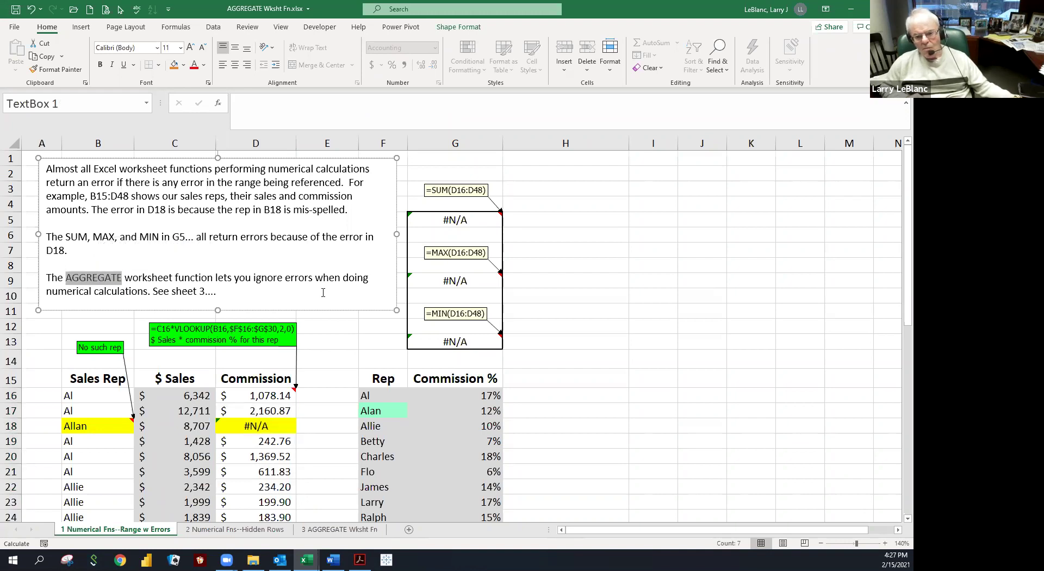
pyautogui.moveTo(267, 293); pyautogui.dragTo(72, 282)
pyautogui.click(163, 282)
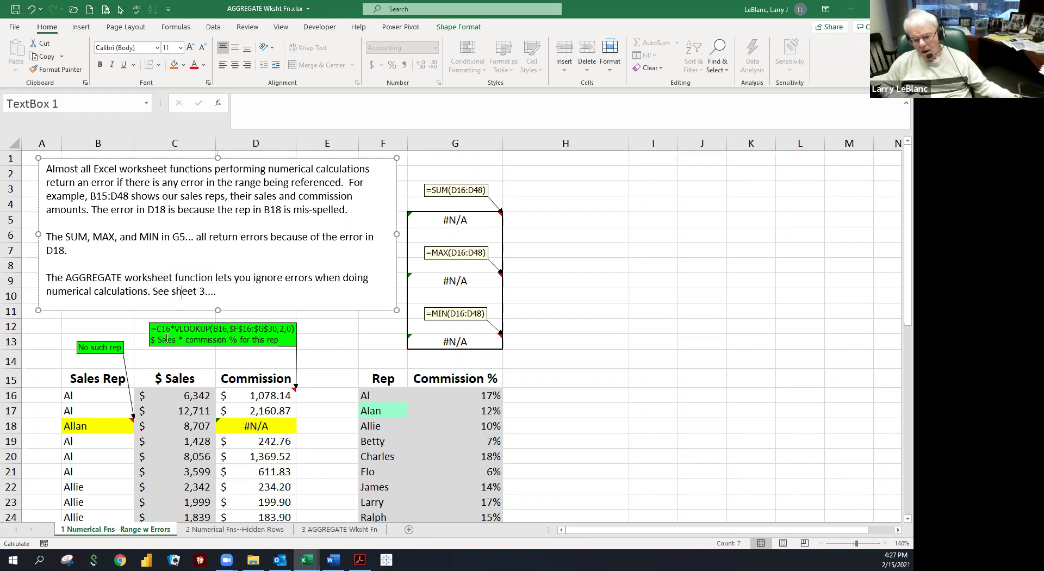
# - Open the 2 Numerical Fns--Hidden Rows sheet and review its sales rep, sales and commission columns below the SUM, MAX and MIN cells
pyautogui.click(231, 531)
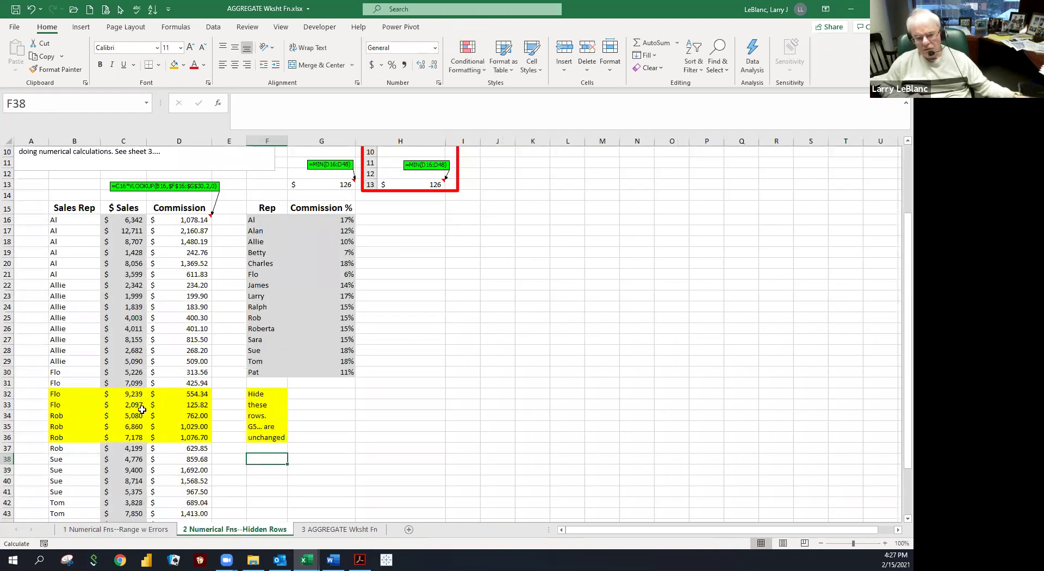
pyautogui.moveTo(58, 220); pyautogui.dragTo(71, 317)
pyautogui.click(116, 244)
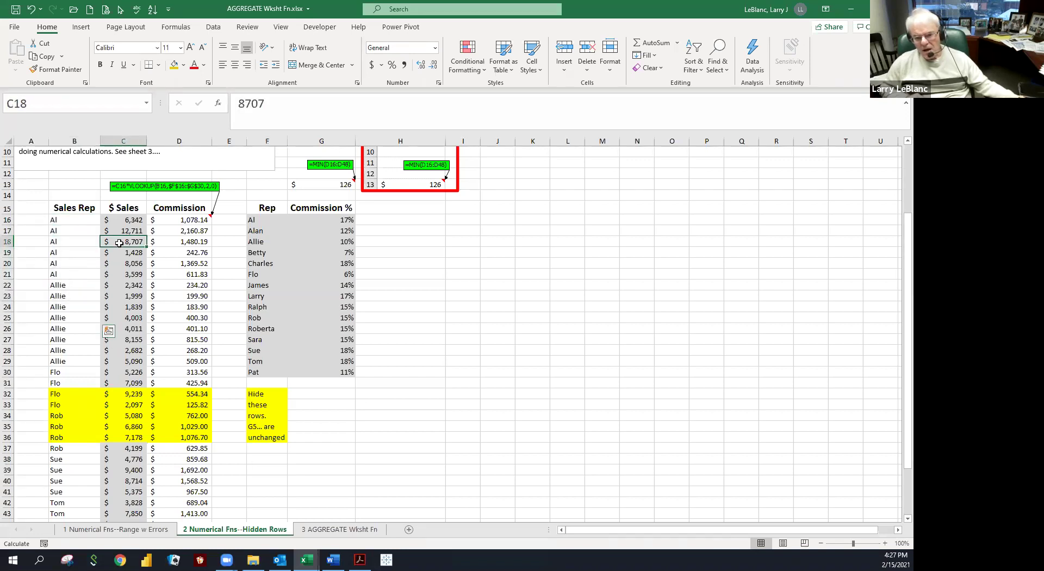
pyautogui.click(174, 261)
pyautogui.scroll(3, 163, 354)
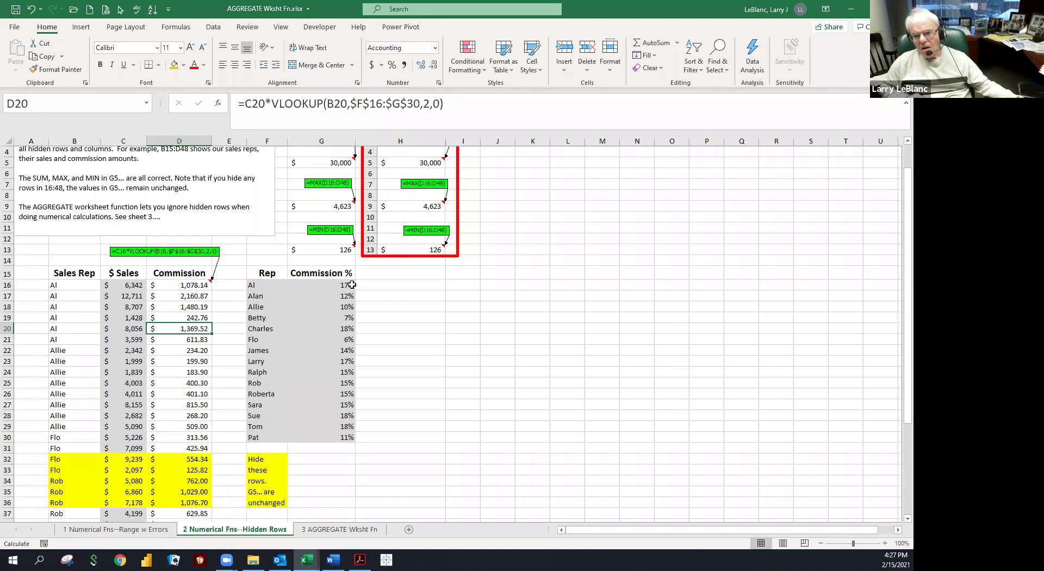
# - Inspect the SUM, MAX and MIN formulas on D16:D48 in cells G5, G9 and G13
pyautogui.click(333, 194)
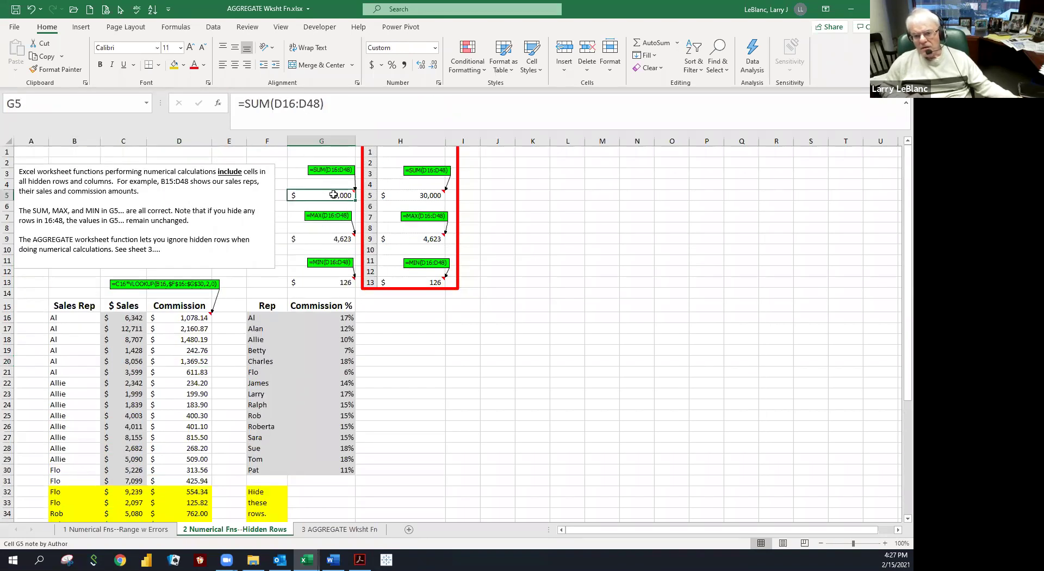
pyautogui.click(333, 240)
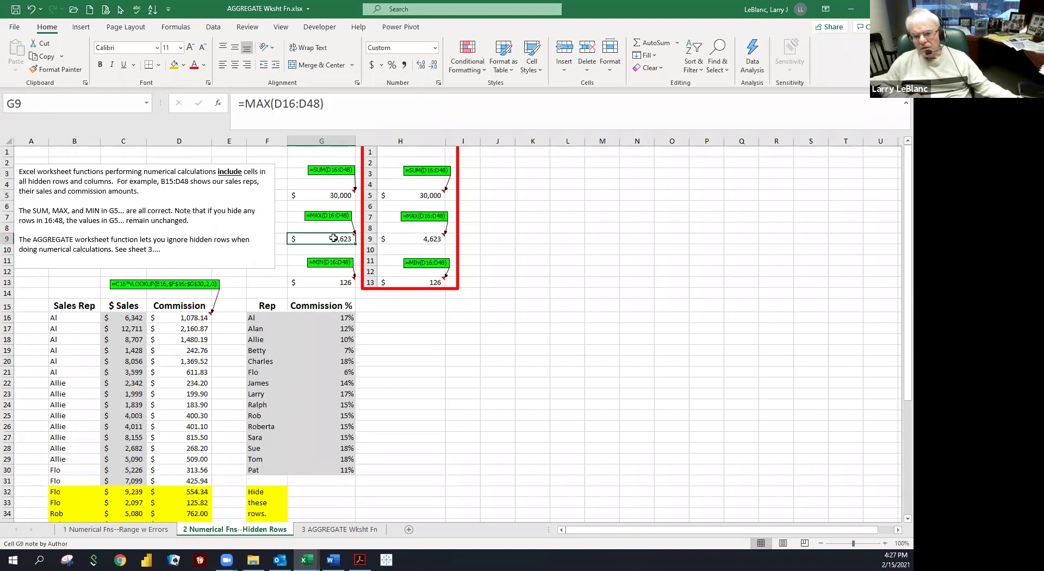
pyautogui.click(335, 282)
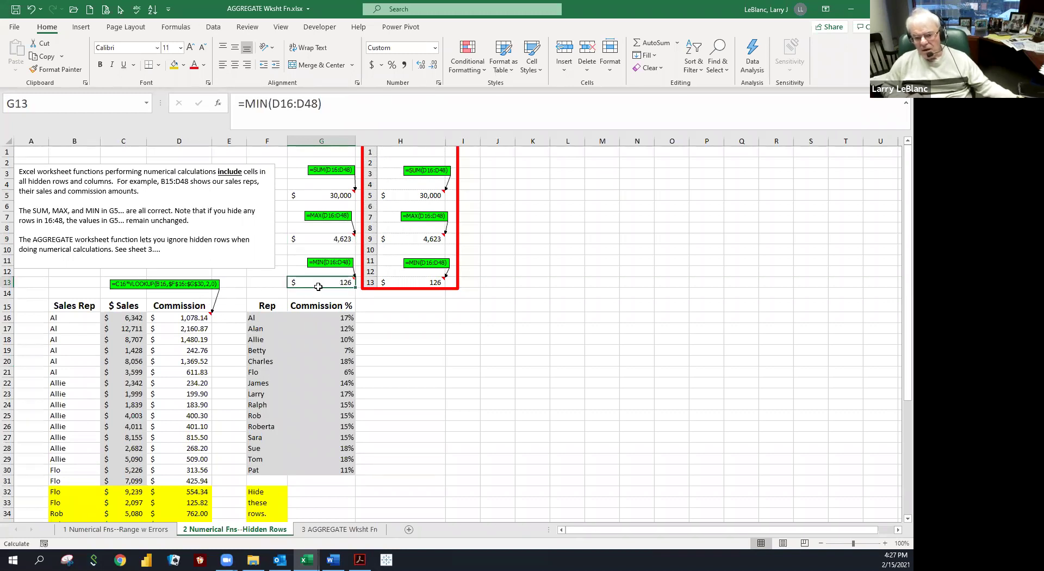
# - Hide the yellow-highlighted rows 32 to 36 of the sales rep table
pyautogui.scroll(-1, 280, 281)
pyautogui.scroll(-3, 280, 281)
pyautogui.moveTo(7, 395); pyautogui.dragTo(18, 429)
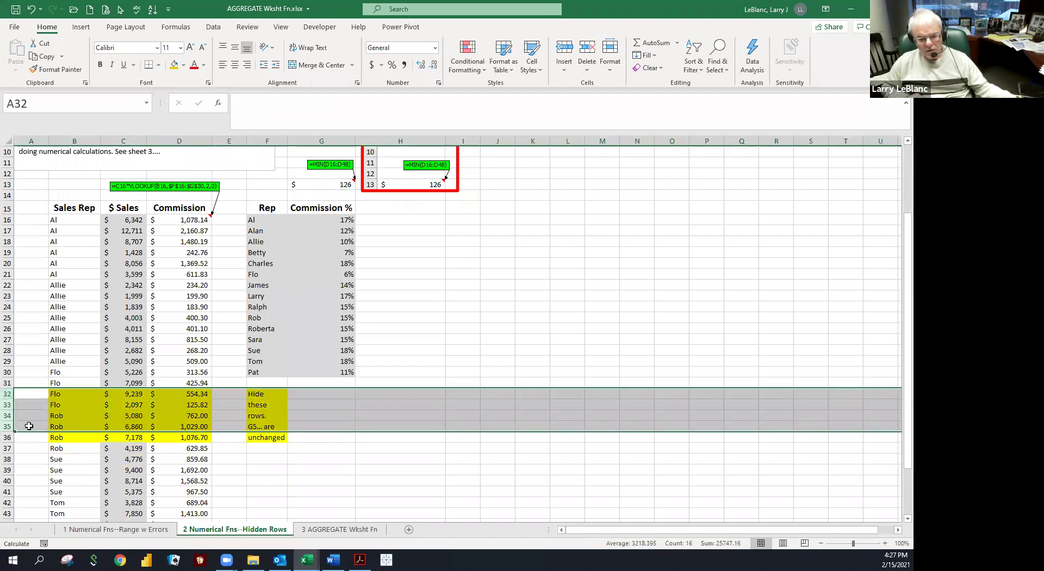
pyautogui.hotkey('shift', 'Down')
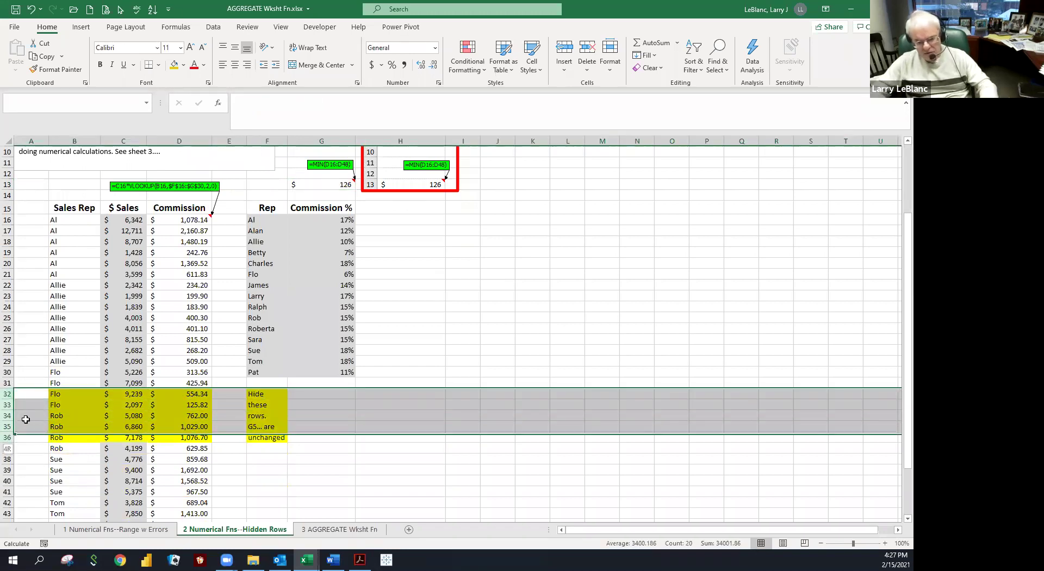
pyautogui.rightClick(83, 403)
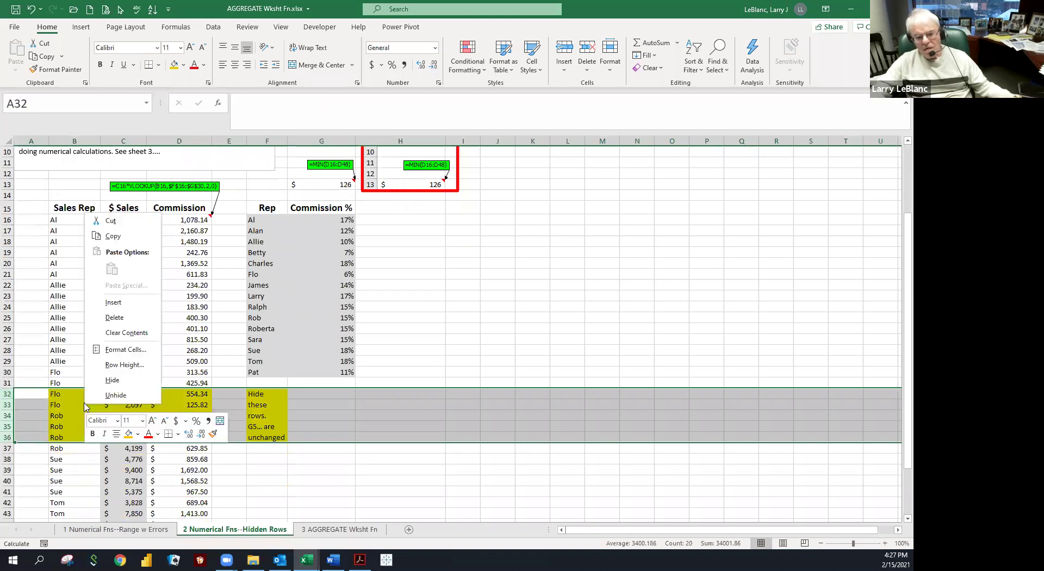
pyautogui.click(104, 382)
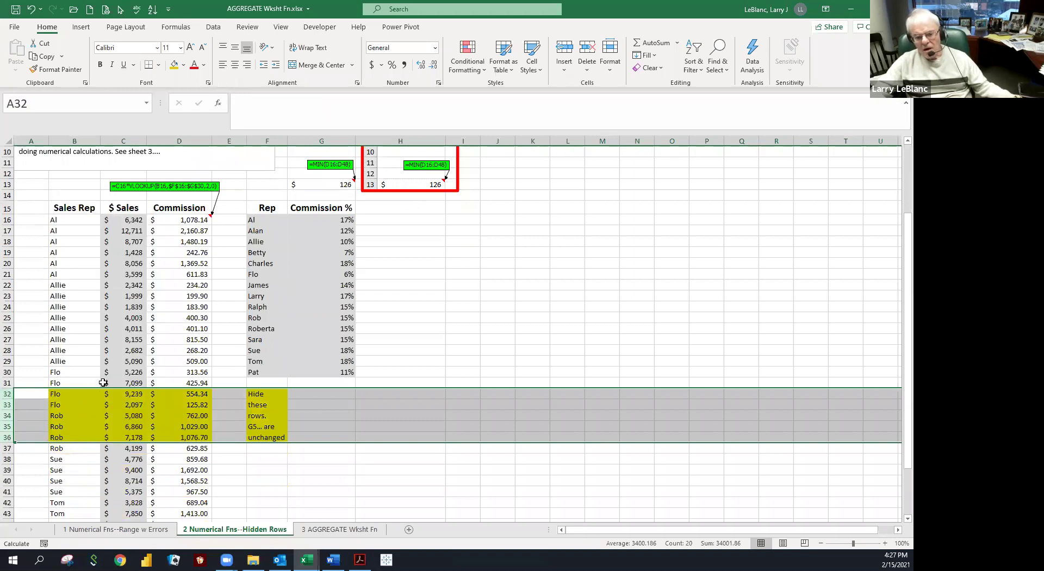
# - Check the SUM in G5 and the MAX in G9 with rows 32 to 36 hidden
pyautogui.scroll(2, 274, 207)
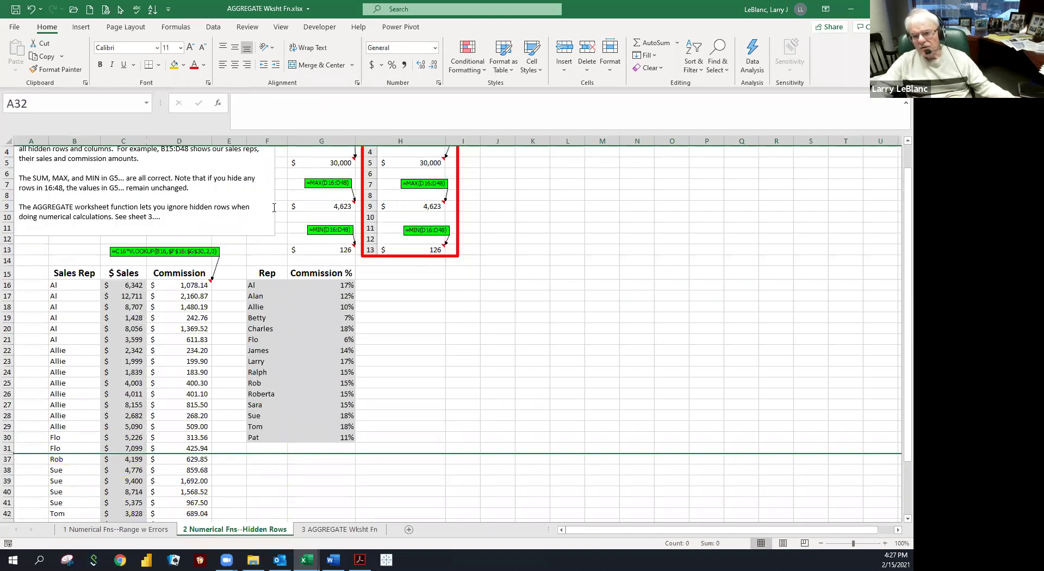
pyautogui.click(318, 165)
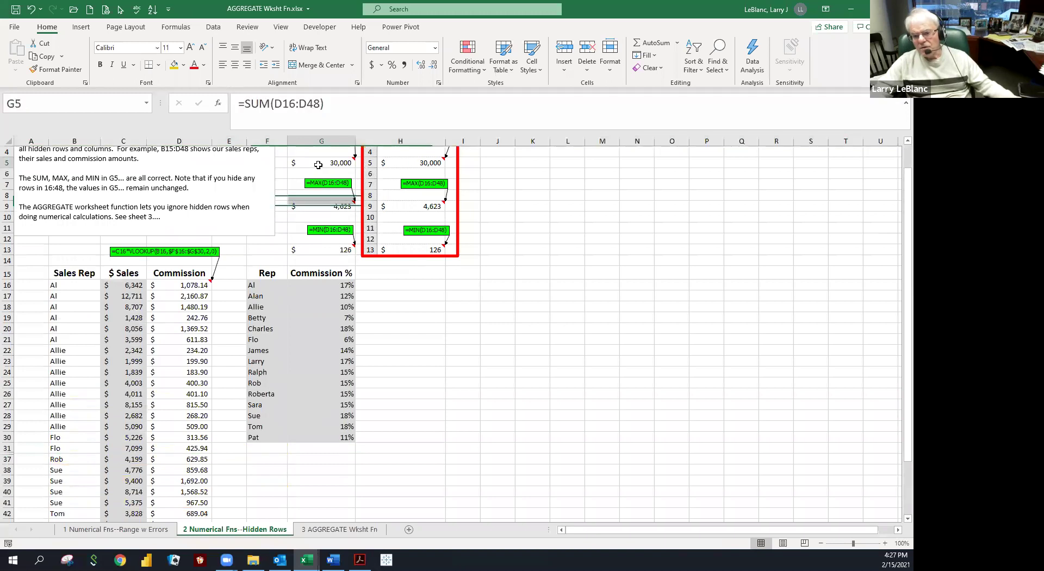
pyautogui.click(324, 209)
pyautogui.click(320, 165)
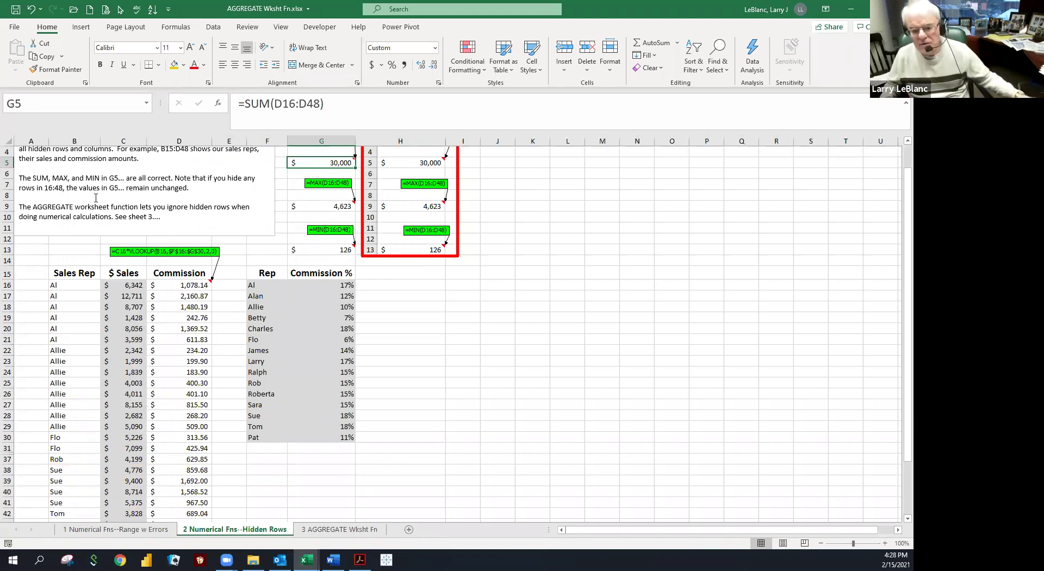
pyautogui.moveTo(227, 328); pyautogui.dragTo(222, 387)
pyautogui.click(223, 361)
pyautogui.click(223, 350)
pyautogui.click(224, 340)
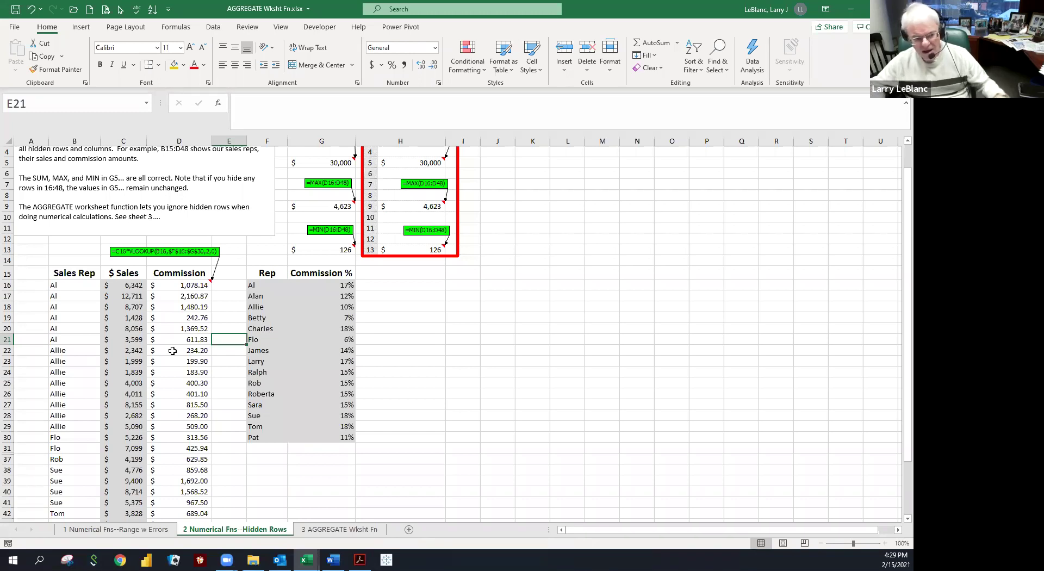
# - Highlight the Rep and Commission % lookup table in F15:G29 and examine the rate in G24
pyautogui.moveTo(260, 274); pyautogui.dragTo(351, 426)
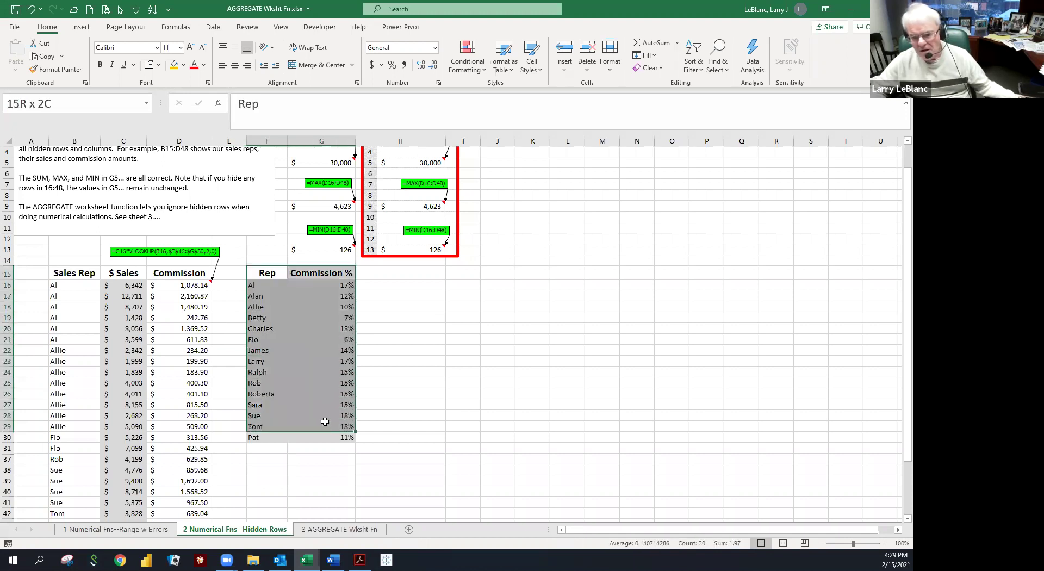
pyautogui.click(359, 396)
pyautogui.click(321, 373)
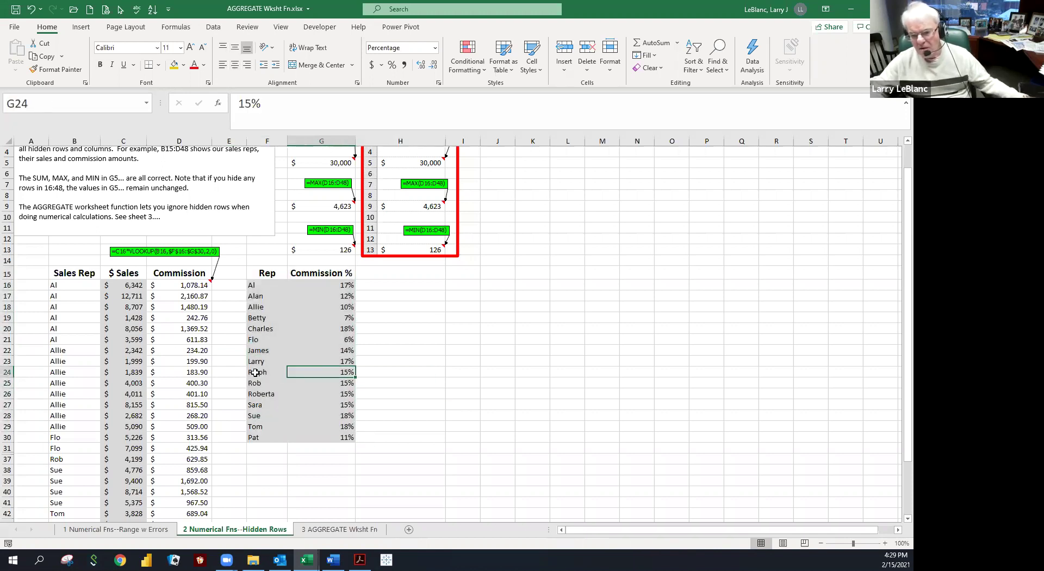
# - Close the AGGREGATE Wksht Fn.xlsx workbook without saving its changes
pyautogui.click(386, 343)
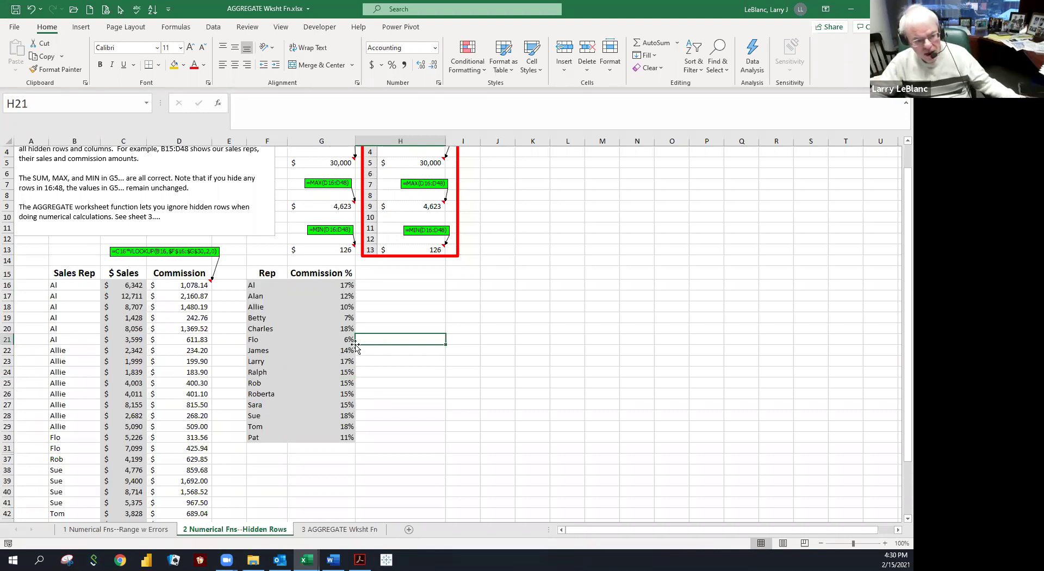
pyautogui.click(381, 306)
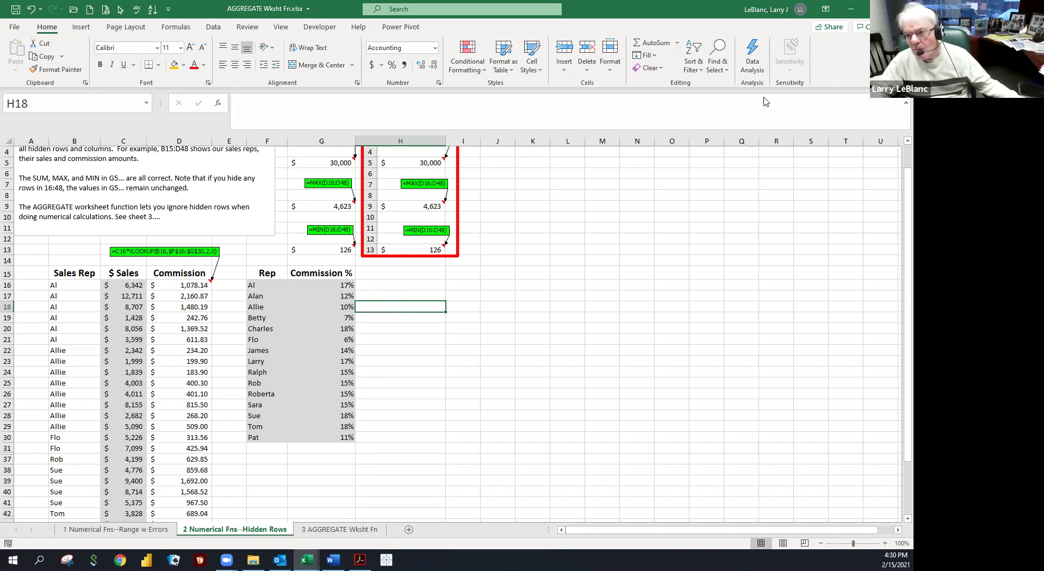
pyautogui.hotkey('alt', 'F4')
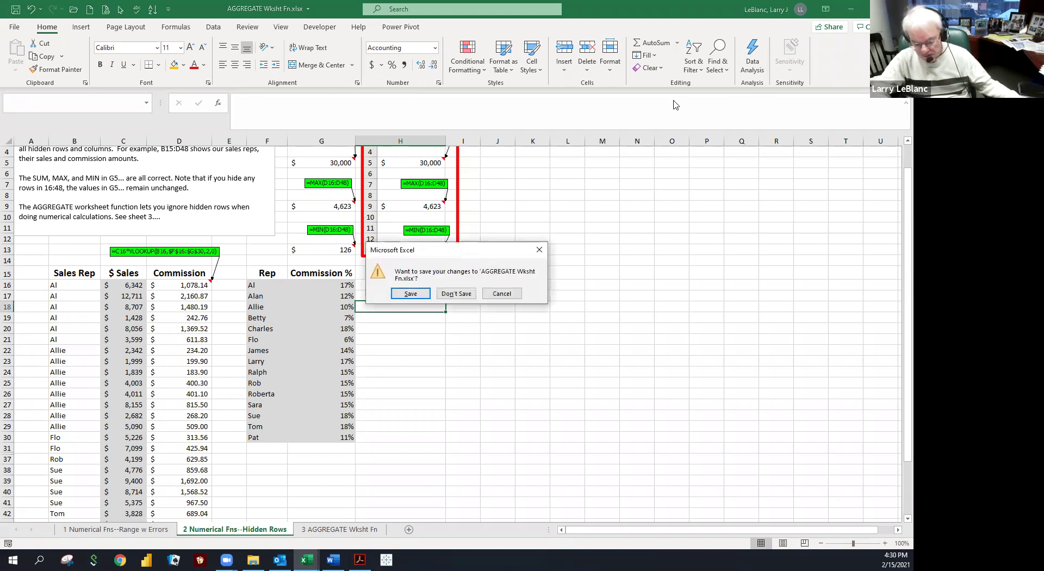
pyautogui.press('n')
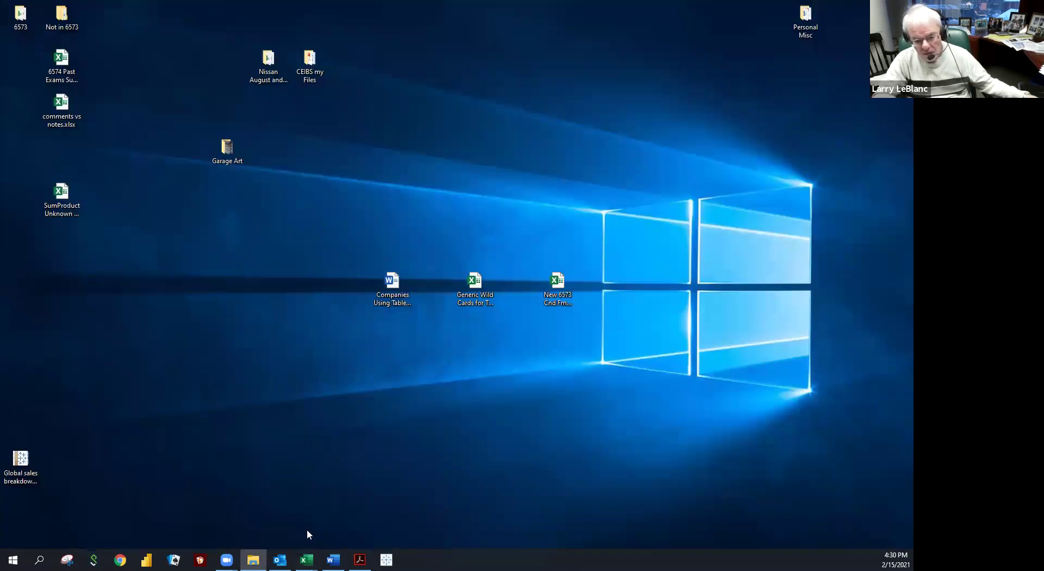
# - Bring up the HW_5 HLookup Validate ID Aggregate LP.xlsx workbook, glance at its Create Named Ranges sheet, and minimize it
pyautogui.moveTo(306, 560)
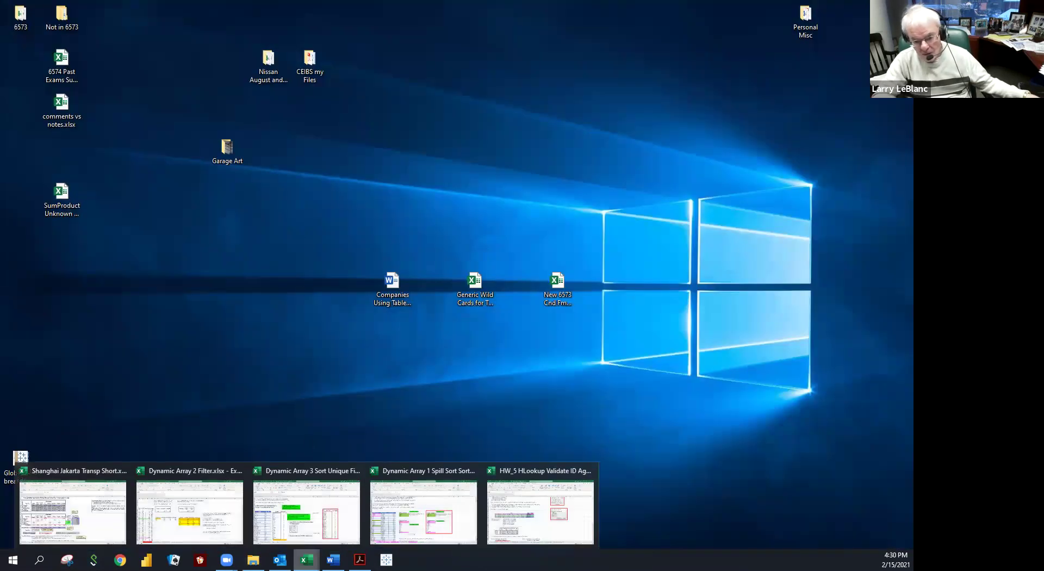
pyautogui.click(357, 470)
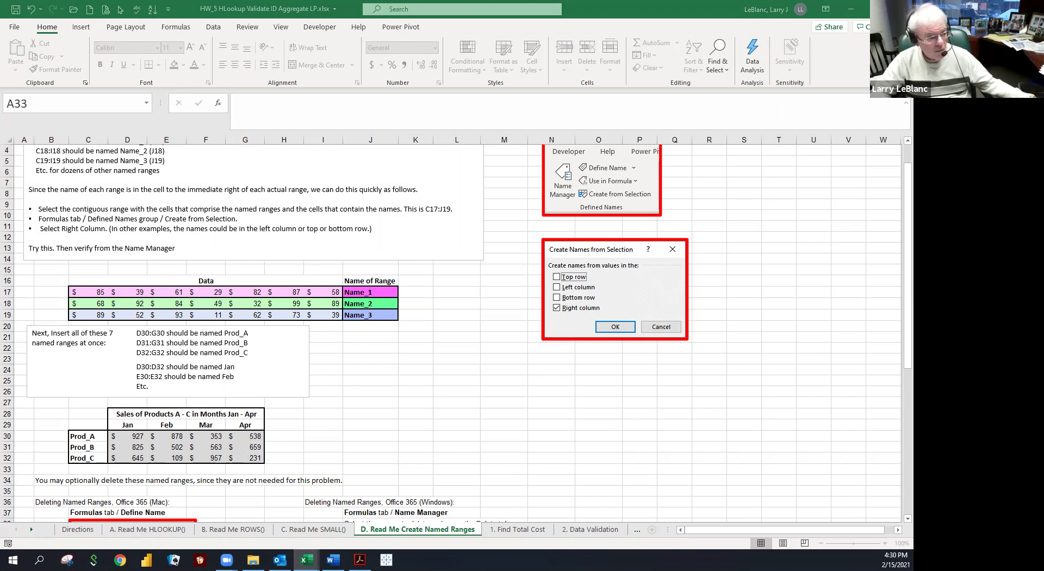
pyautogui.click(370, 391)
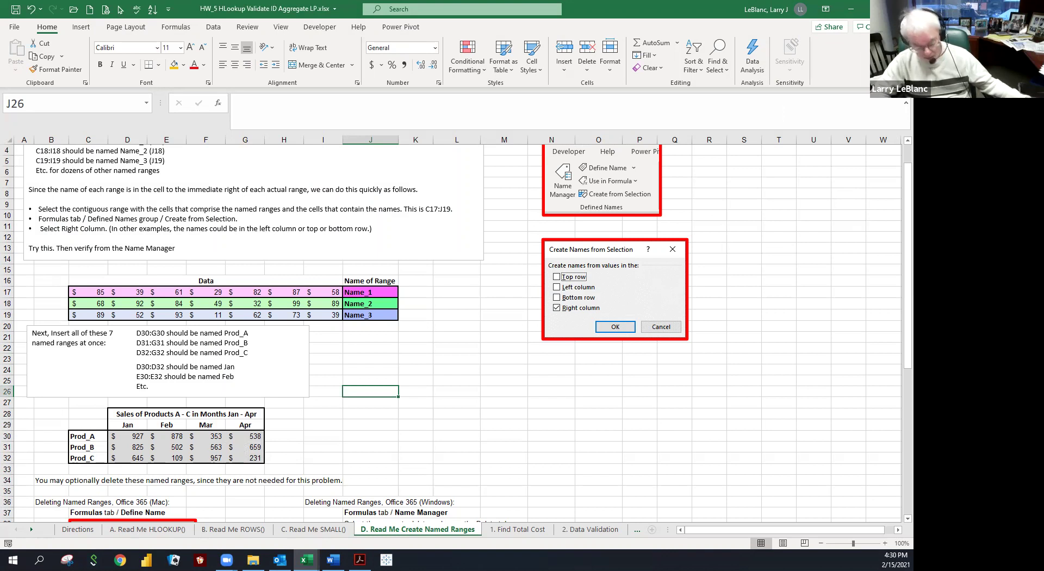
pyautogui.click(851, 9)
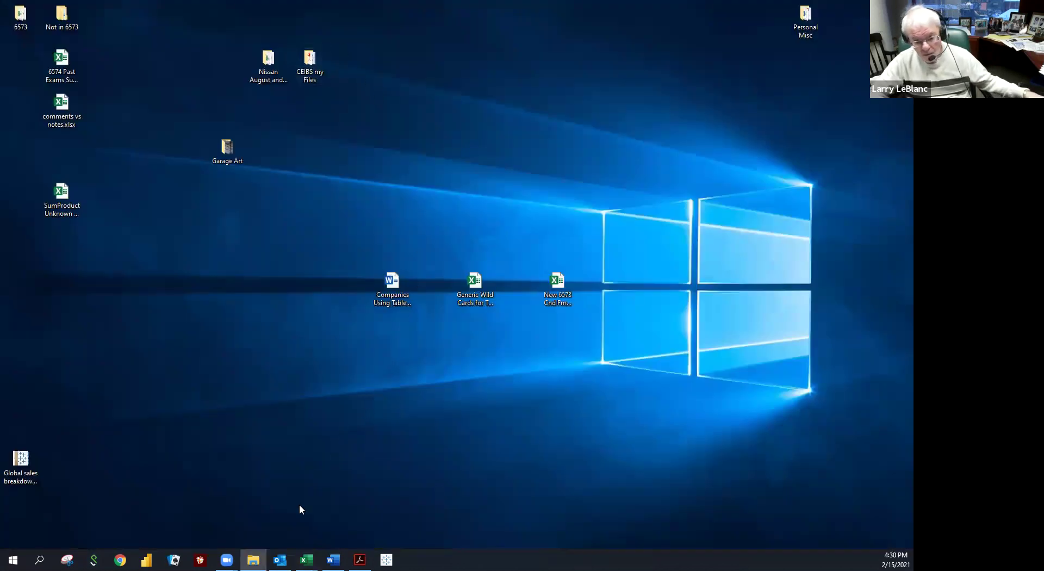
# - Switch to Outlook, look over the newest inbox messages, and send and receive mail
pyautogui.click(279, 559)
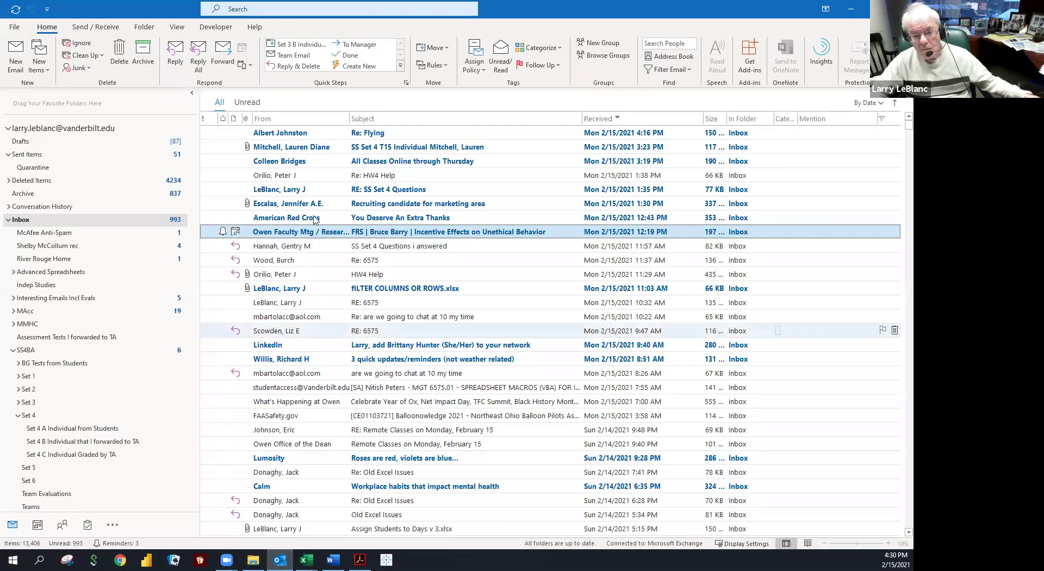
pyautogui.click(335, 134)
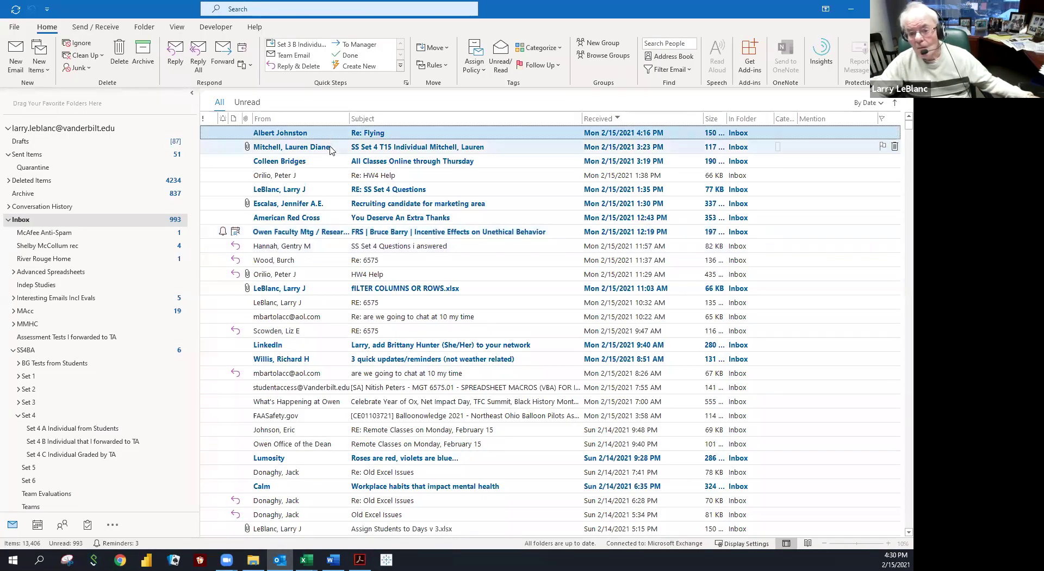
pyautogui.click(330, 148)
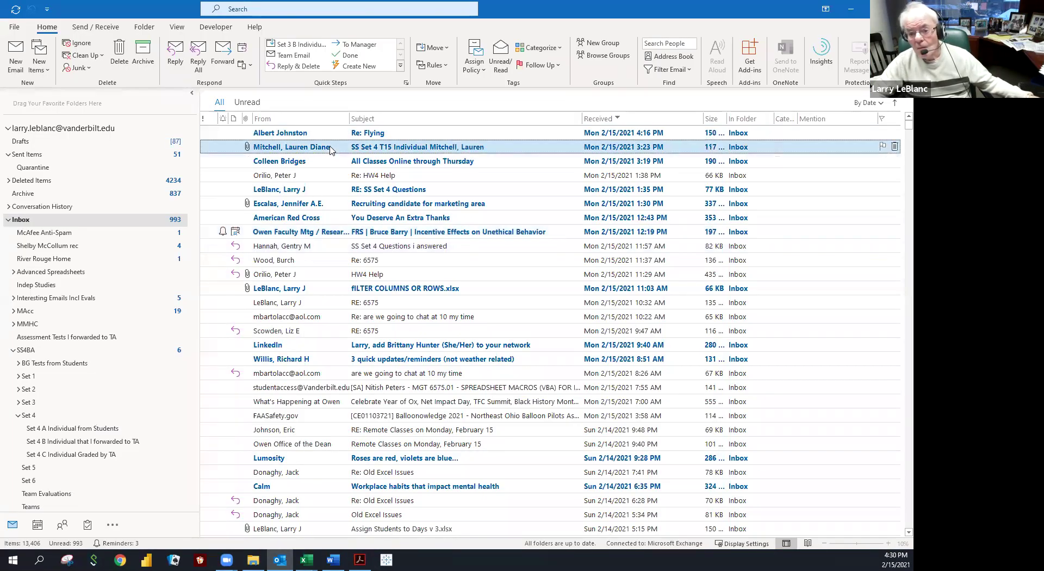
pyautogui.click(27, 53)
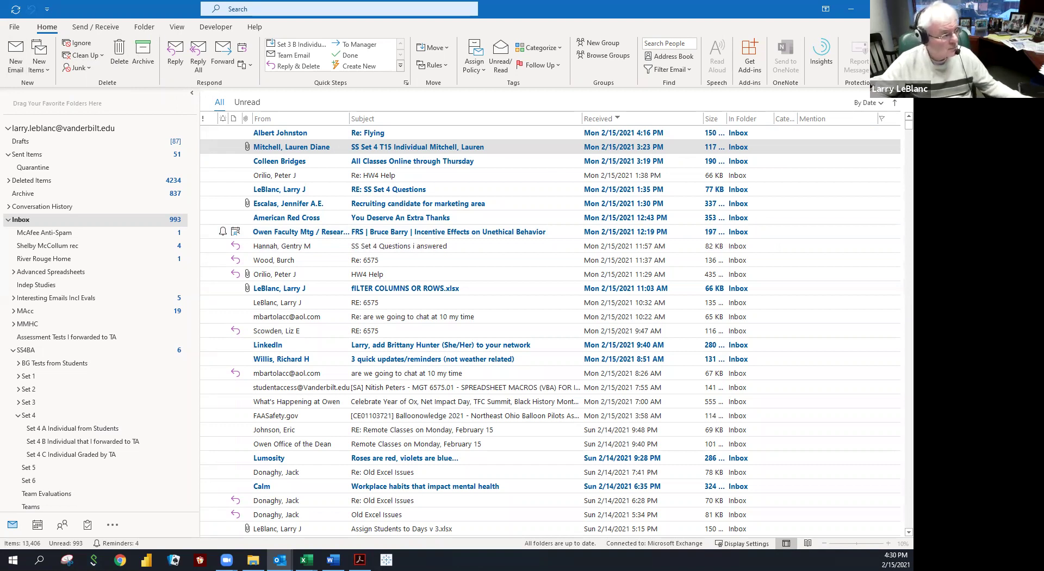
pyautogui.click(16, 10)
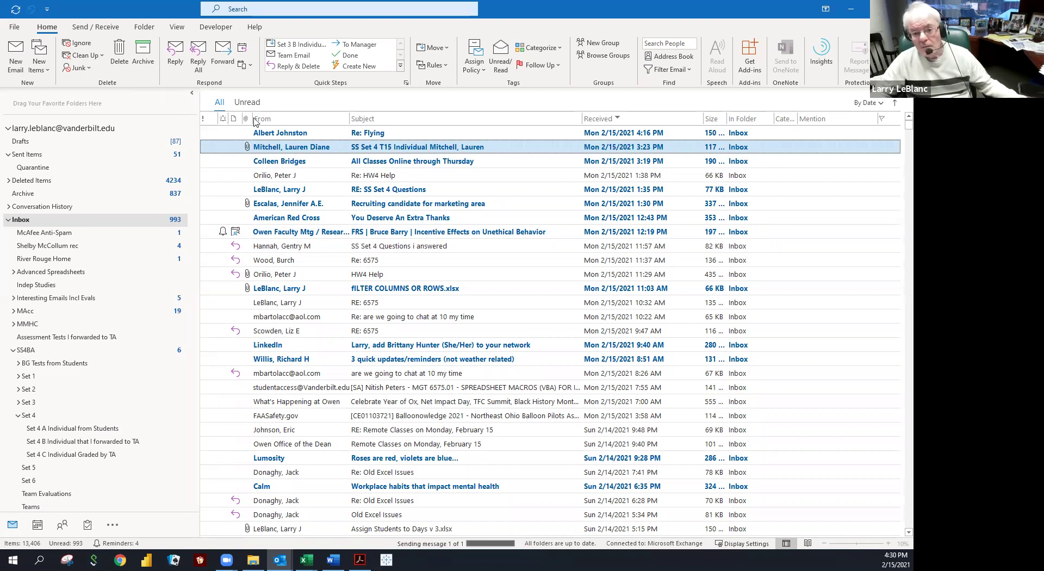
# - Check the "Re: Flying" and "Re: Meet or talk now?" messages in the inbox
pyautogui.click(267, 137)
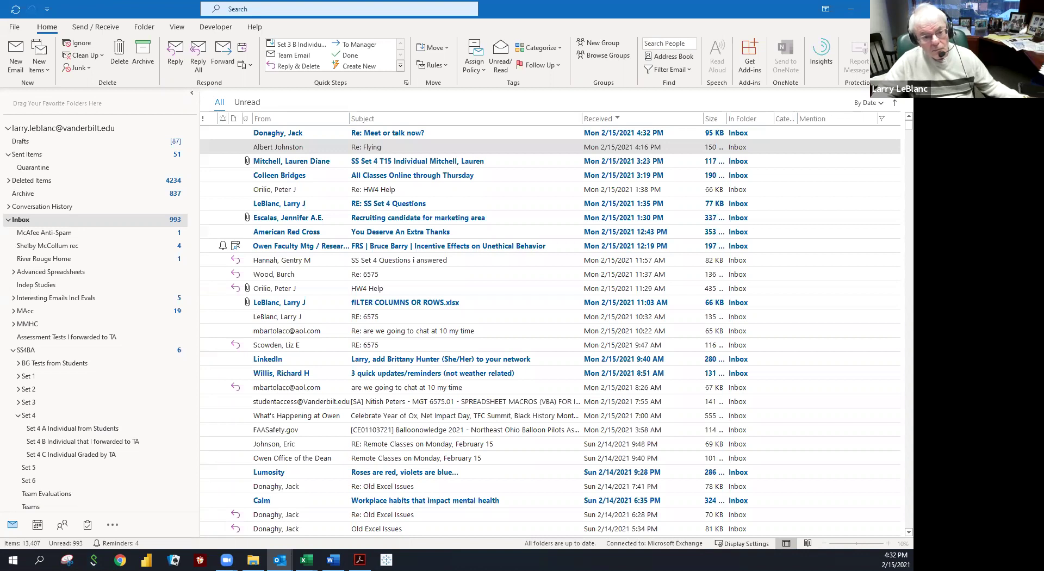
pyautogui.click(380, 147)
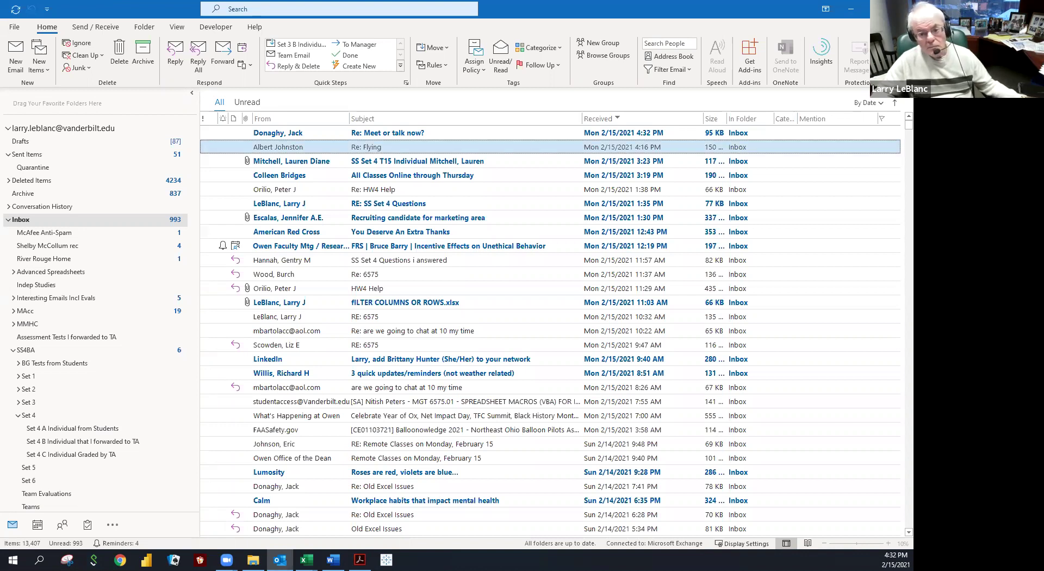
pyautogui.click(223, 134)
pyautogui.doubleClick(223, 134)
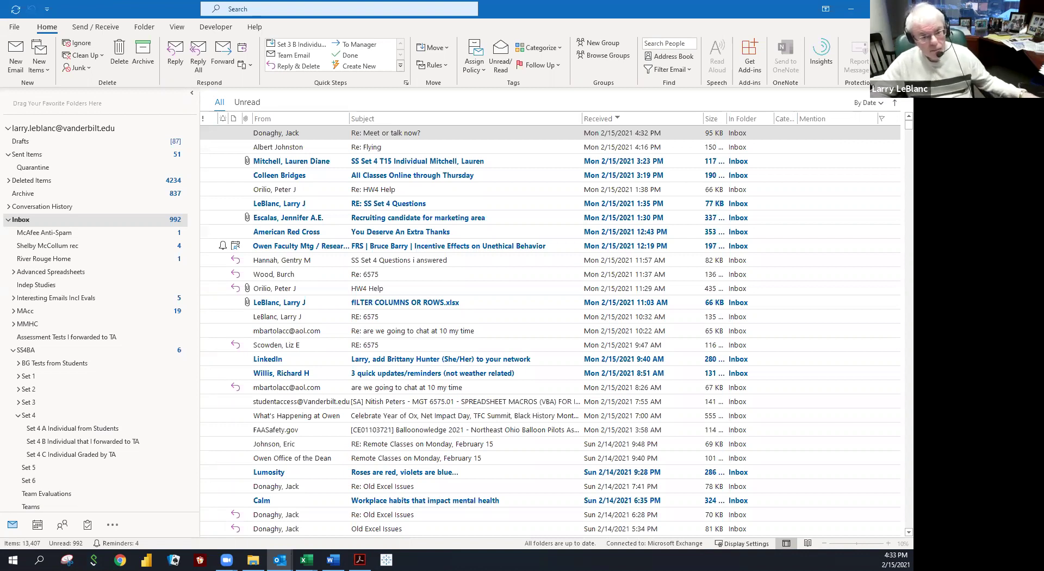
# - Delete the "Re: HW4 Help" message received at 1:38 PM from the inbox
pyautogui.click(262, 166)
pyautogui.click(265, 176)
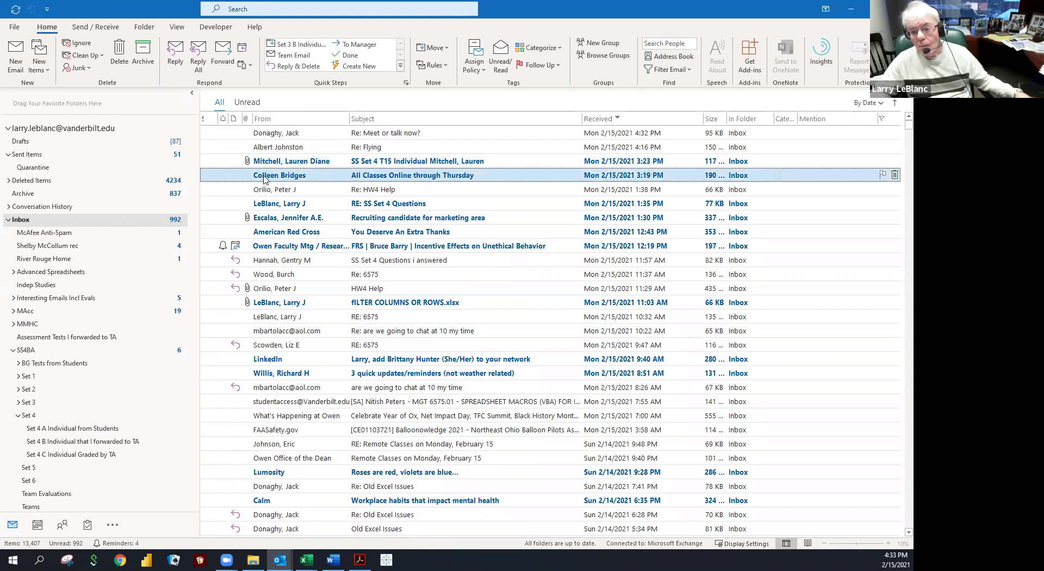
pyautogui.click(266, 190)
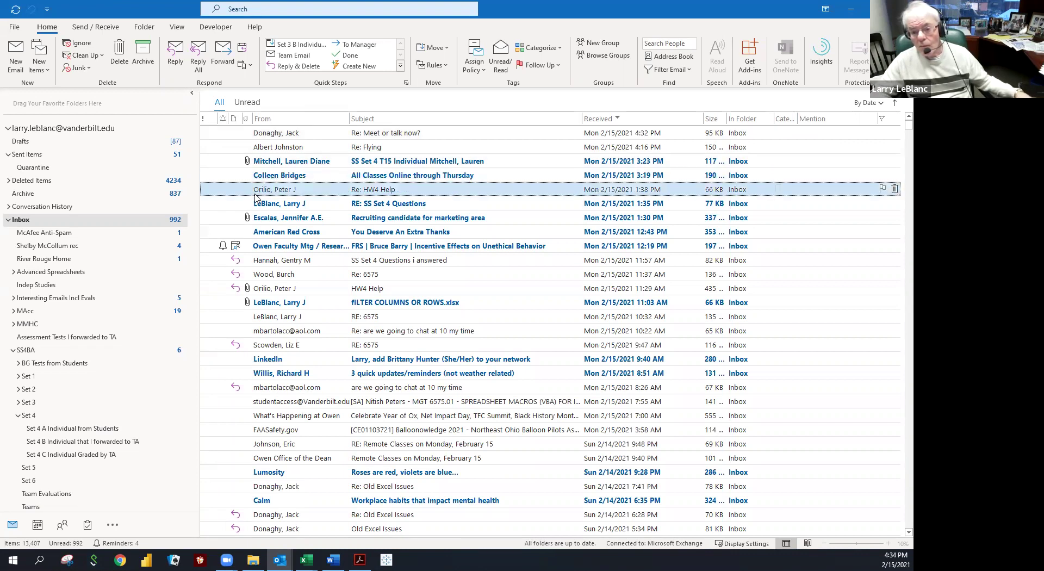
pyautogui.press('Delete')
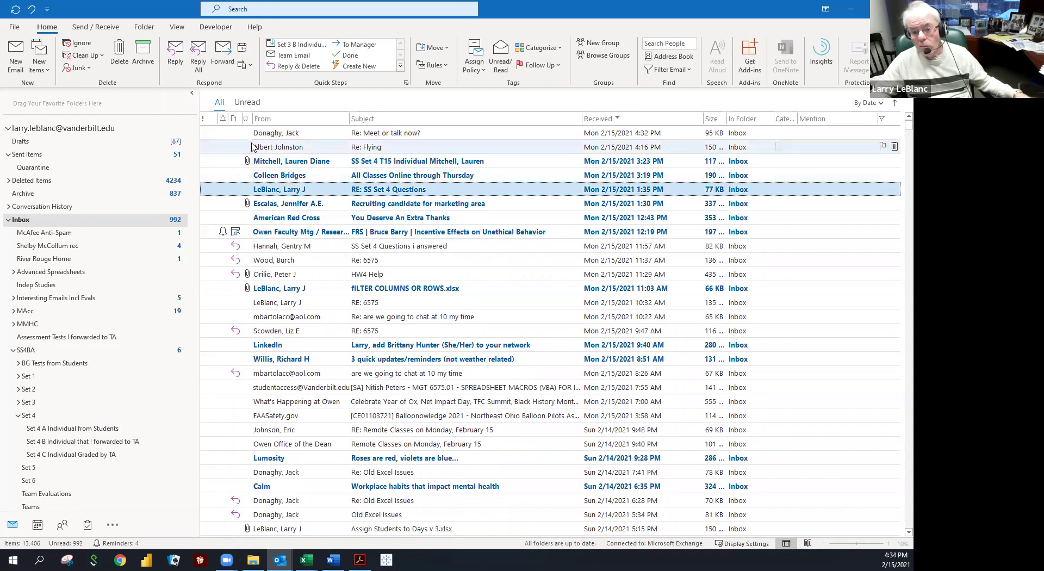
# - Delete the "SS Set 4 Questions i answered" and "HW4 Help" messages from the inbox
pyautogui.click(257, 151)
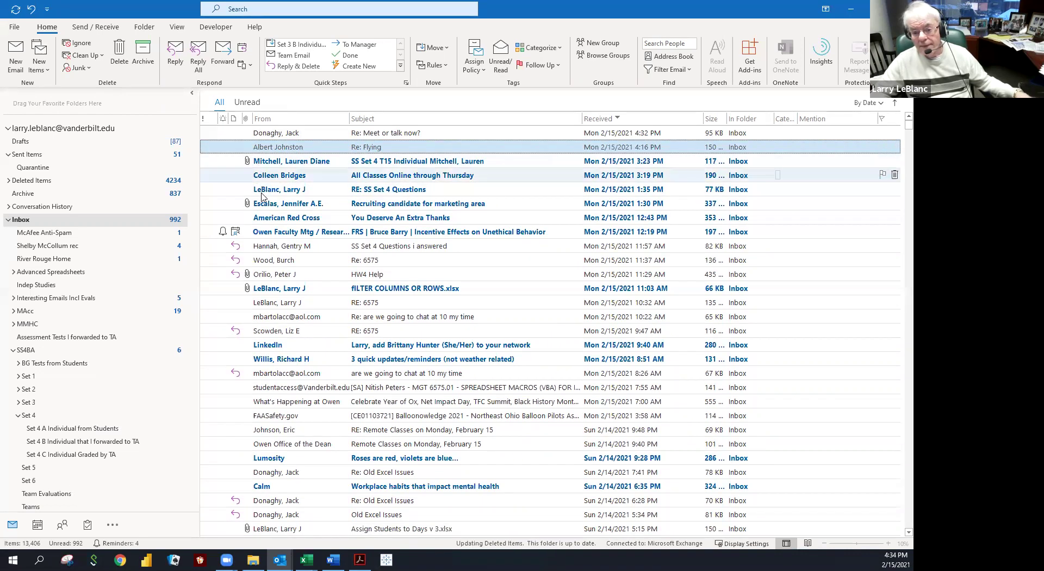
pyautogui.click(264, 248)
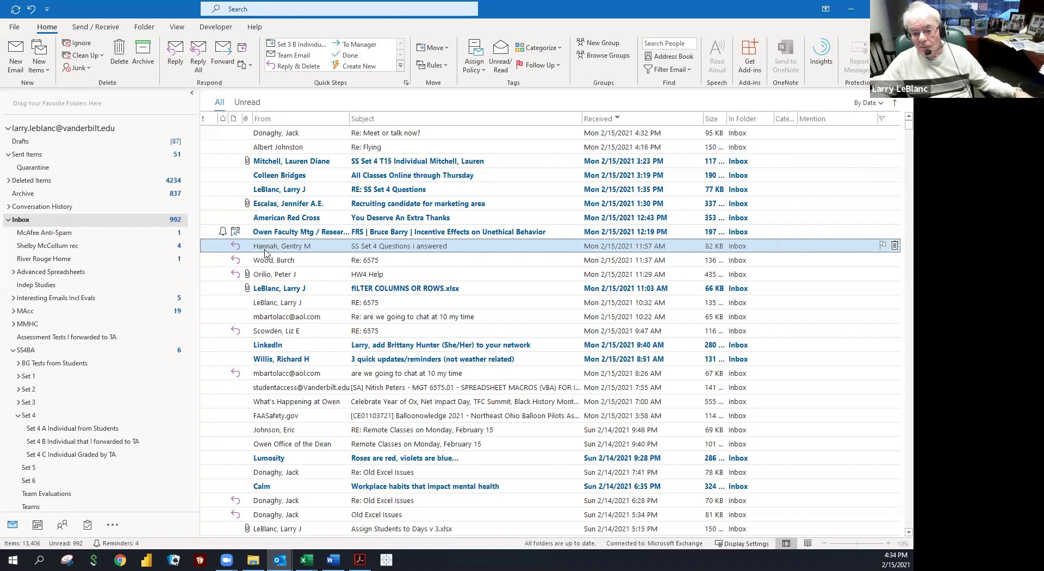
pyautogui.press('Delete')
pyautogui.click(263, 257)
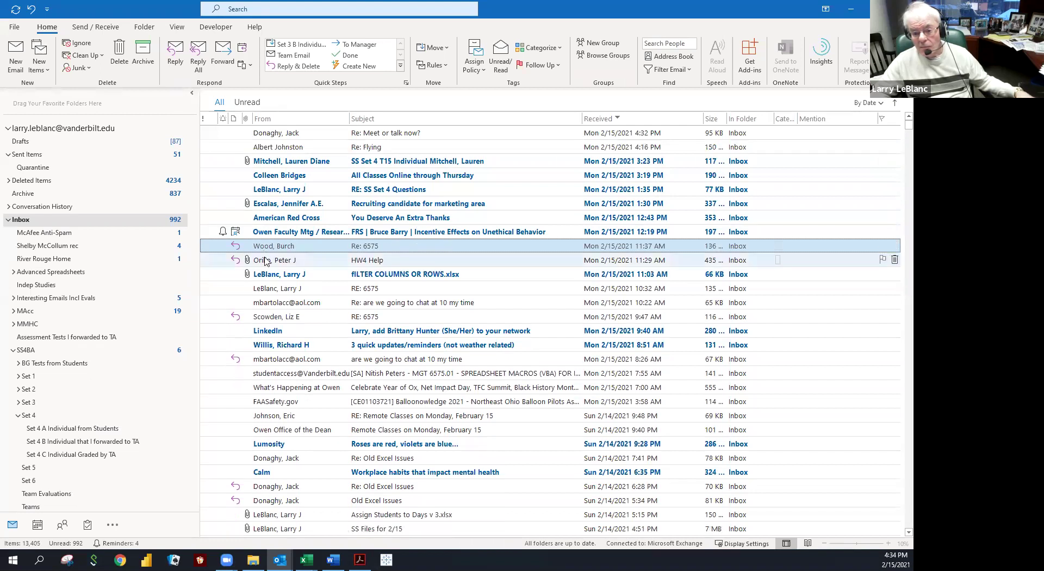
pyautogui.press('Delete')
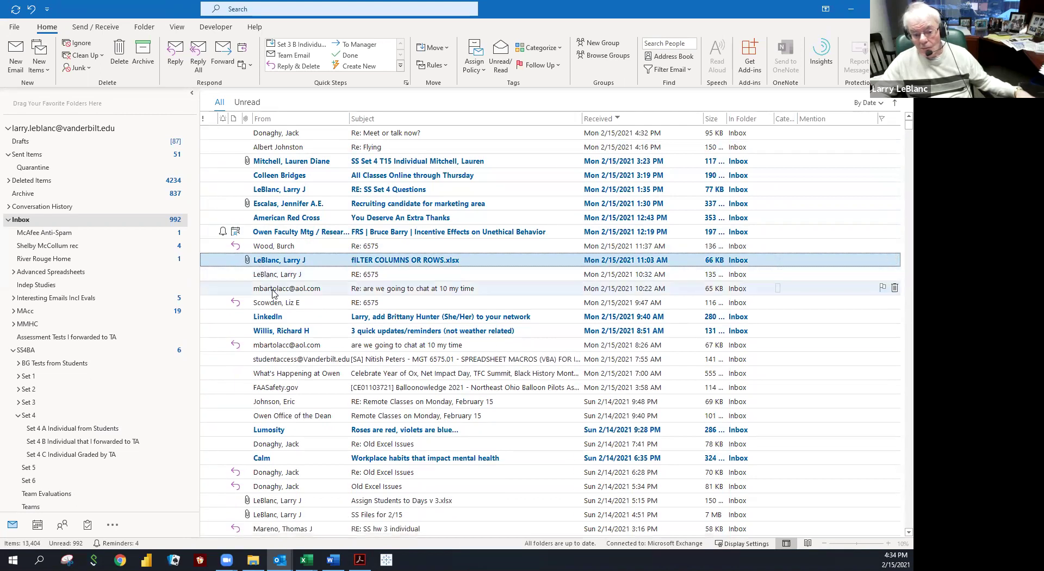
# - Bring up the open Zoom meeting windows
pyautogui.click(274, 287)
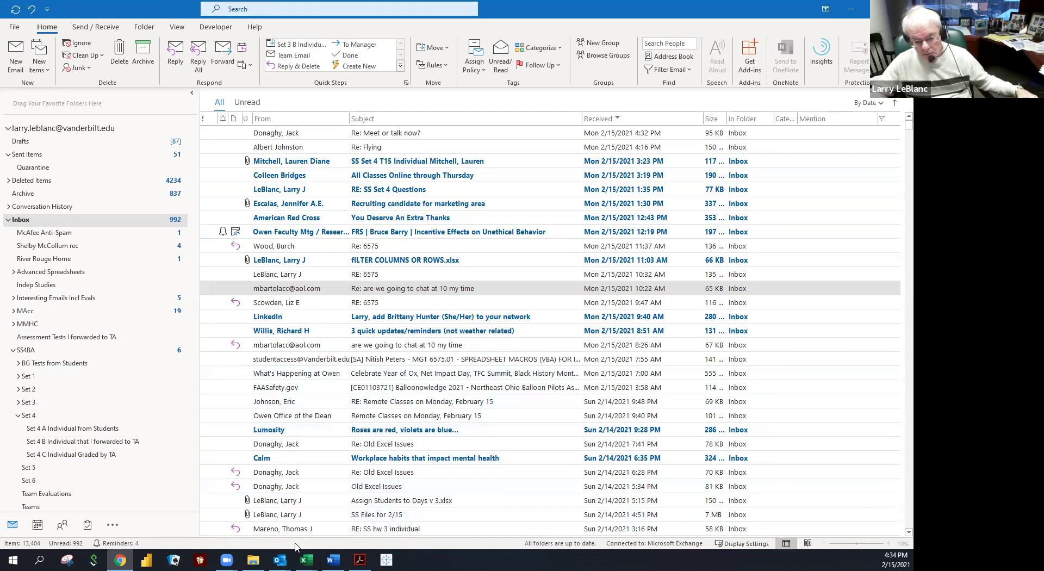
pyautogui.moveTo(227, 560)
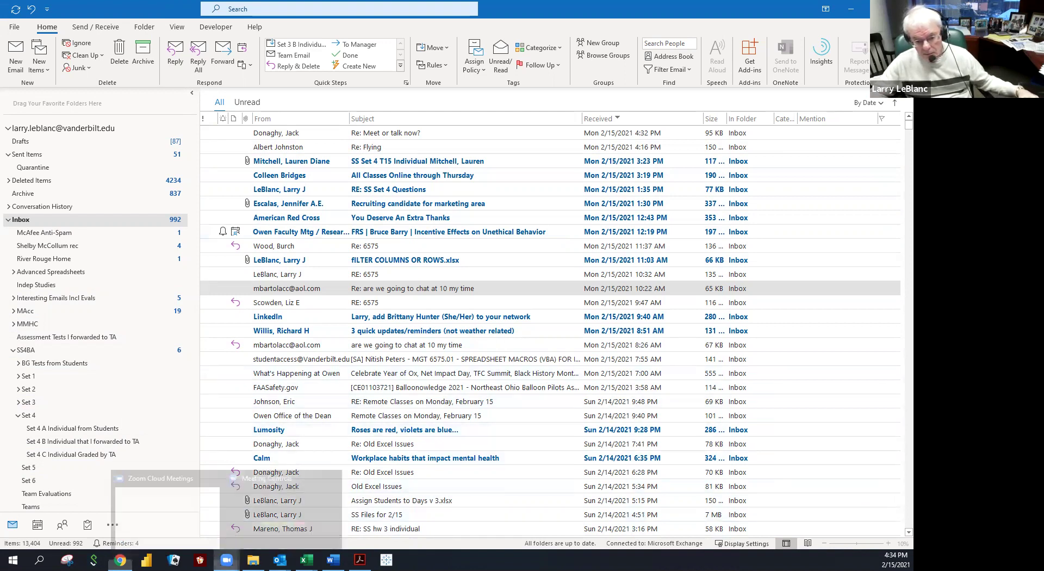